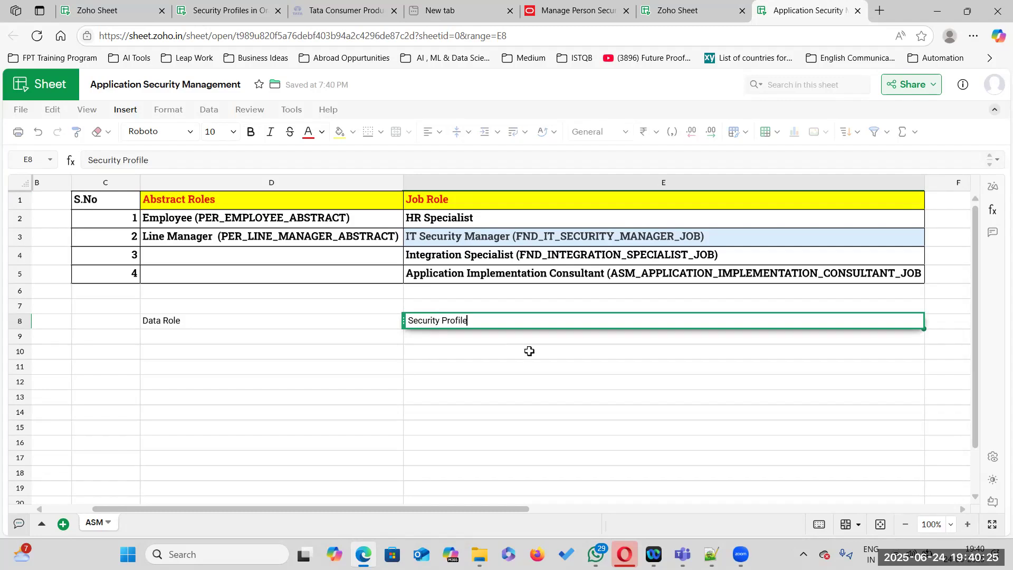
# - Set the font of the Data Role and Security Profile headings in D8:E8 to Roboto Slab
pyautogui.click(524, 366)
pyautogui.click(333, 326)
pyautogui.click(495, 320)
pyautogui.moveTo(223, 320); pyautogui.dragTo(580, 321)
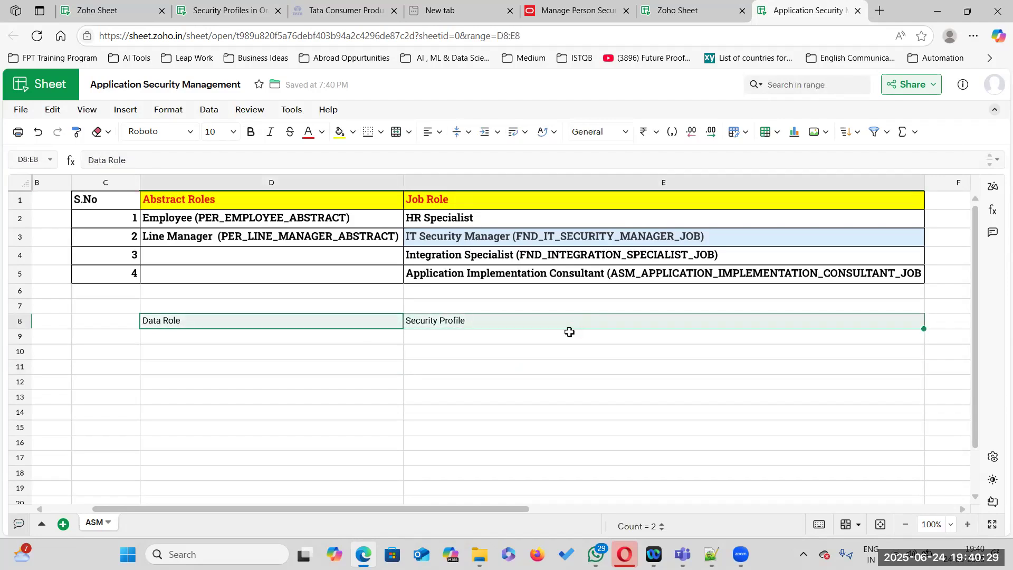
pyautogui.click(191, 135)
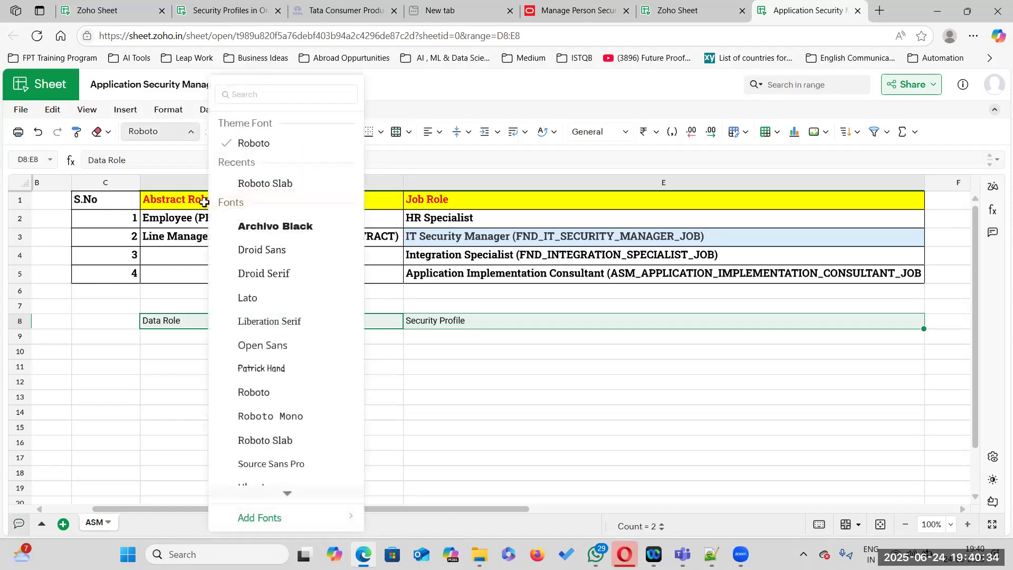
pyautogui.click(280, 440)
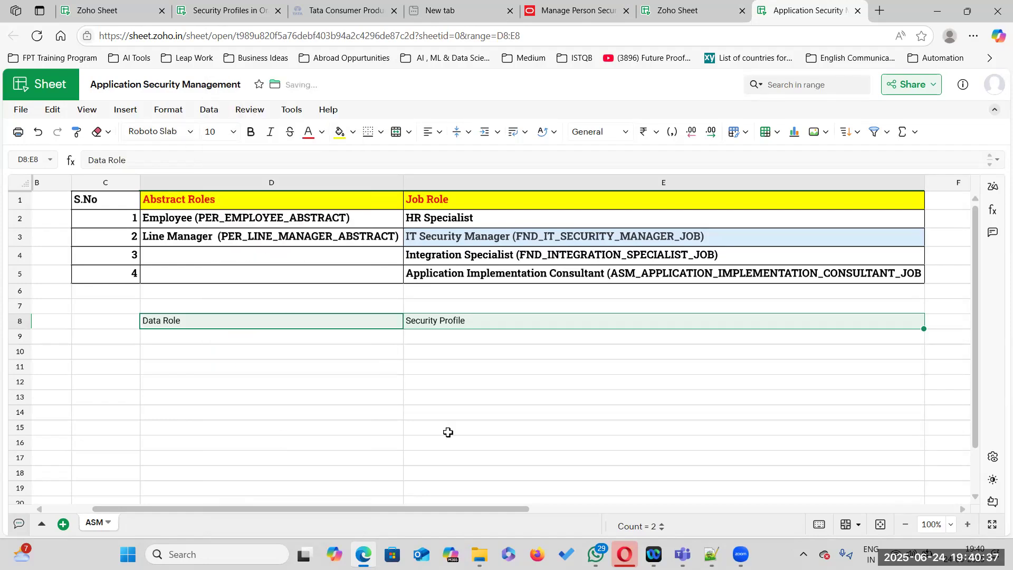
# - Make the headings in D8:E8 bold and fill both cells with yellow
pyautogui.click(250, 132)
pyautogui.click(292, 397)
pyautogui.click(316, 321)
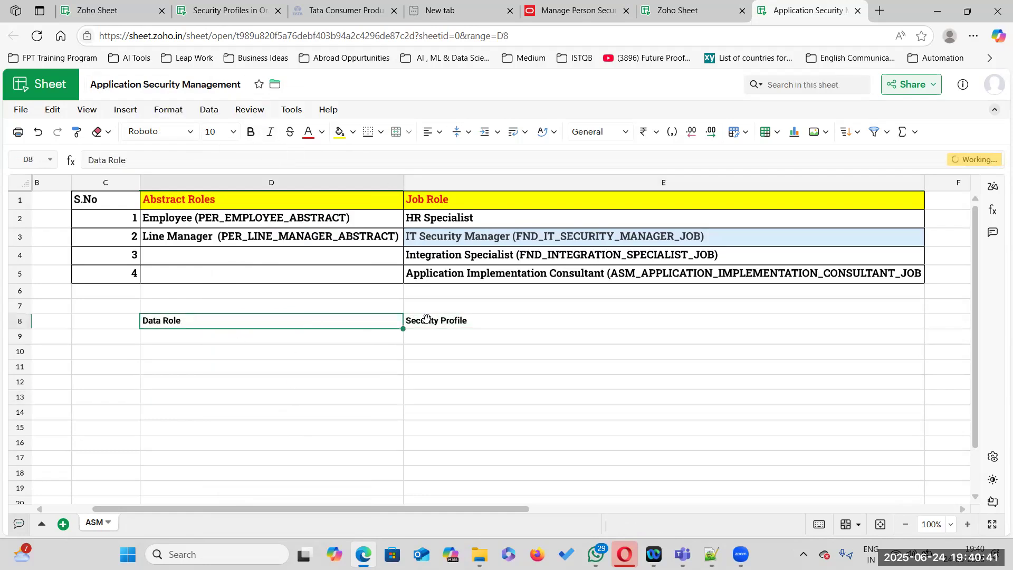
pyautogui.hotkey('shift', 'Right')
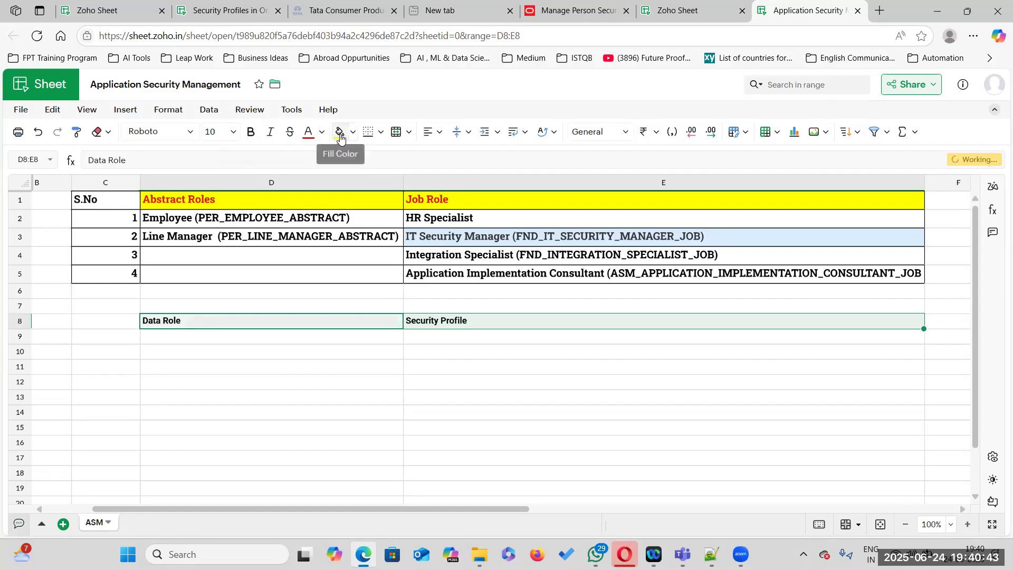
pyautogui.click(340, 132)
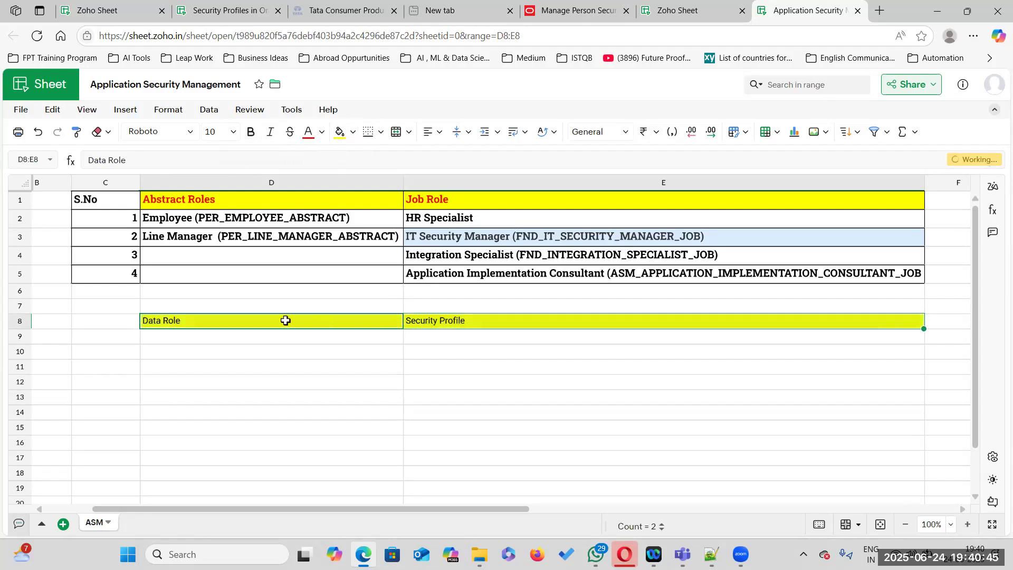
pyautogui.moveTo(238, 321); pyautogui.dragTo(424, 324)
pyautogui.click(426, 366)
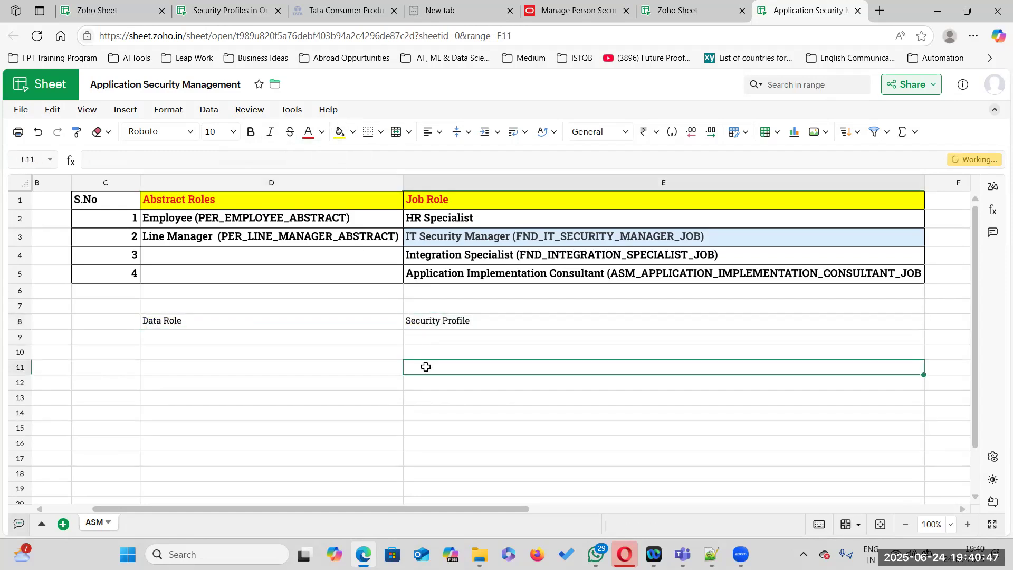
pyautogui.moveTo(255, 321); pyautogui.dragTo(436, 321)
pyautogui.hotkey('ctrl', 'y')
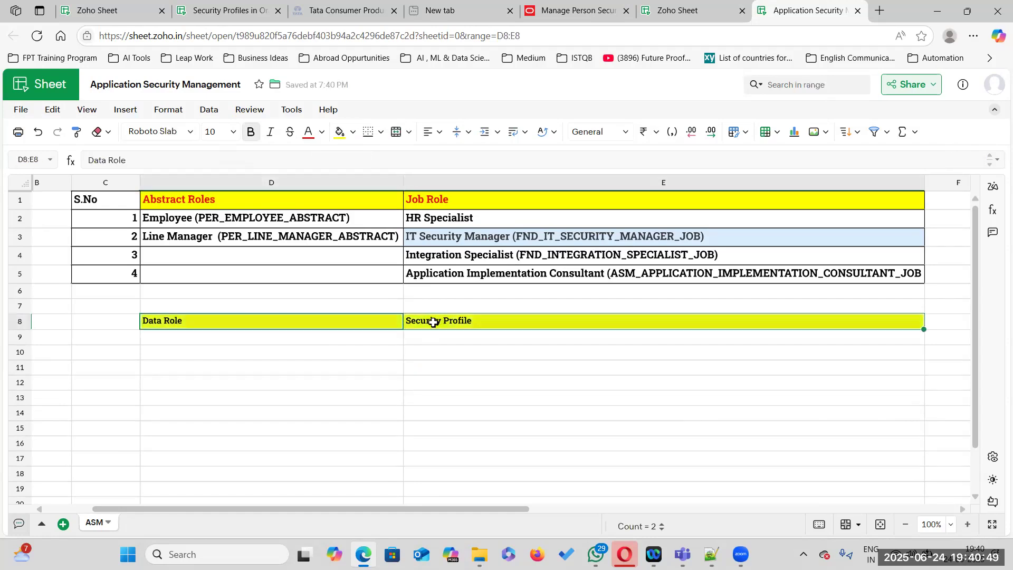
# - Set the font size of the headings in D8:E8 to 12
pyautogui.click(233, 132)
pyautogui.click(221, 240)
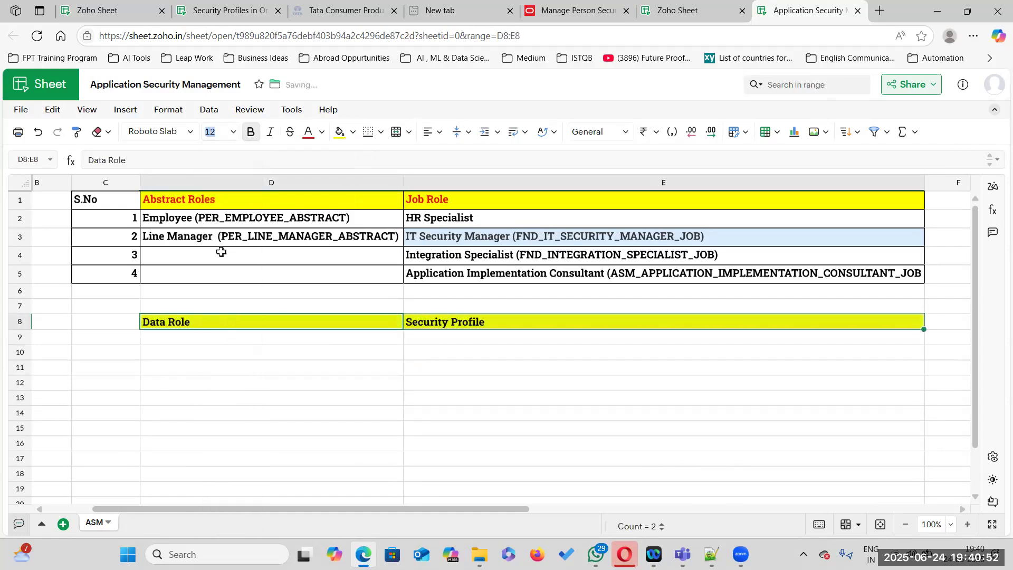
pyautogui.click(276, 366)
pyautogui.click(502, 373)
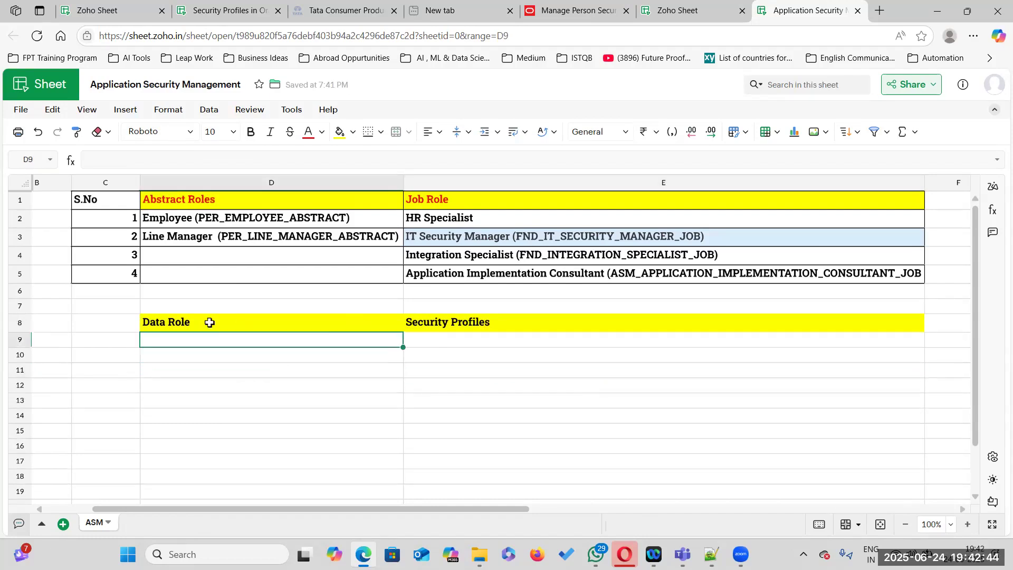
# - Enter "Job Role +" in cell D9 under the Data Role heading
pyautogui.doubleClick(154, 338)
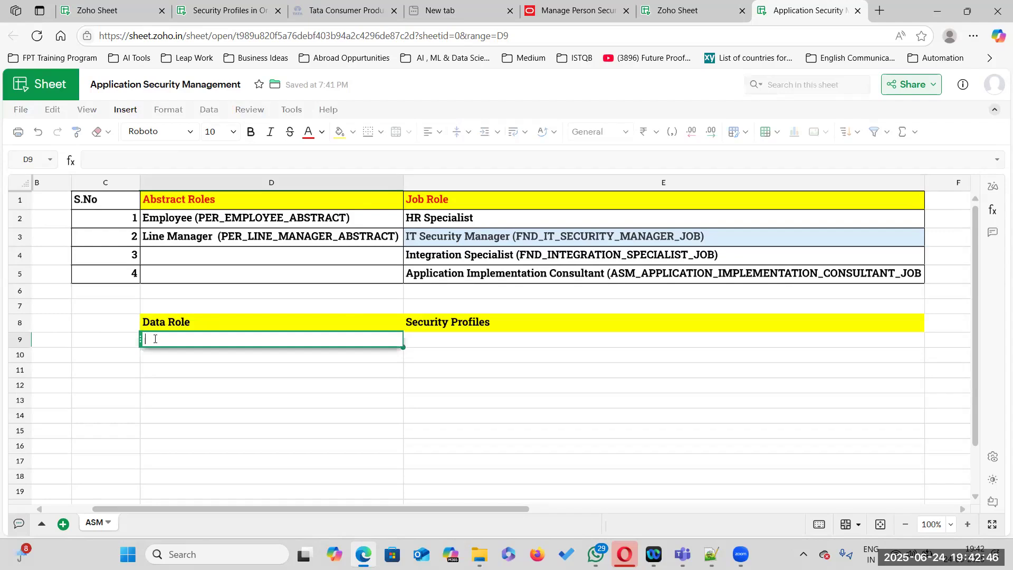
pyautogui.doubleClick(454, 201)
pyautogui.moveTo(457, 197); pyautogui.dragTo(350, 192)
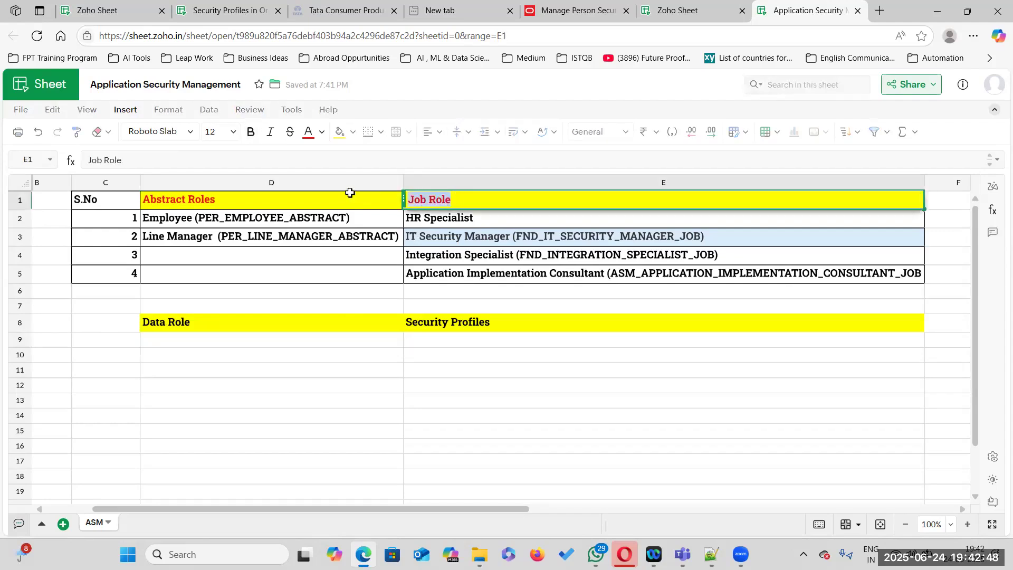
pyautogui.doubleClick(235, 337)
pyautogui.write('Job Role +')
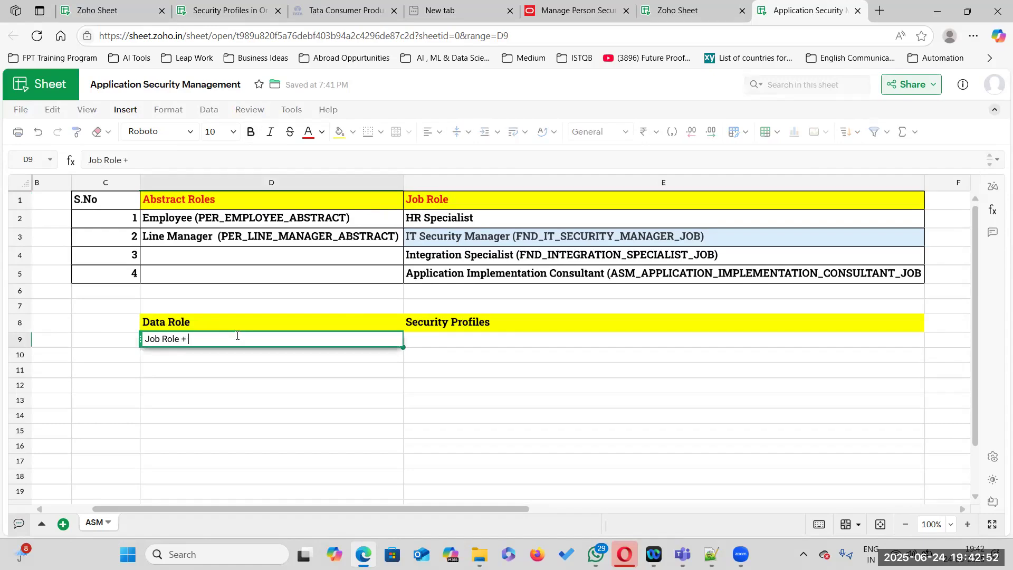
# - Copy the "Security Profiles" heading text and append it to D9 so the cell reads "Job Role + Security Profiles"
pyautogui.doubleClick(521, 320)
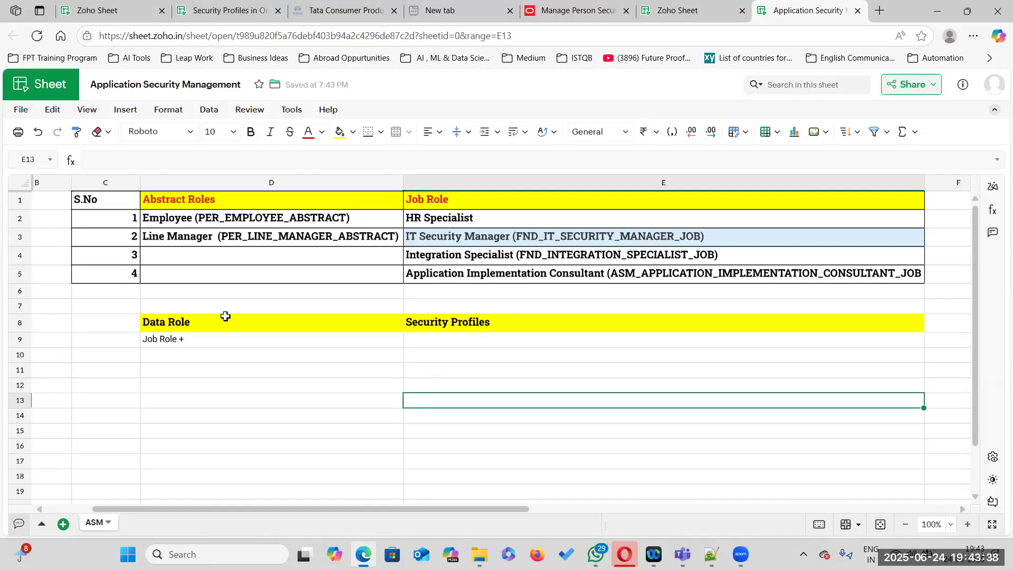
pyautogui.doubleClick(194, 339)
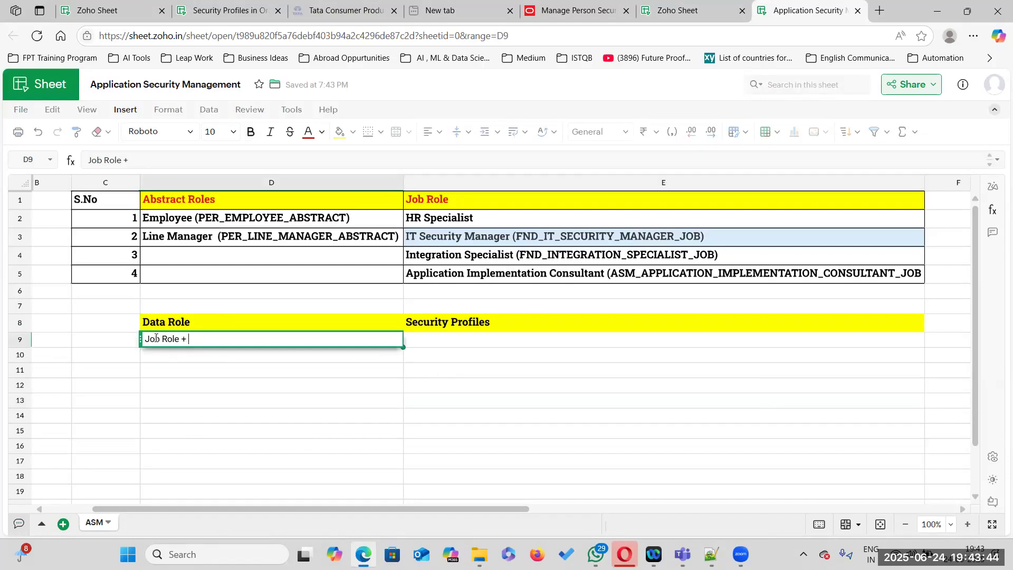
pyautogui.doubleClick(502, 320)
pyautogui.moveTo(501, 320); pyautogui.dragTo(401, 317)
pyautogui.hotkey('ctrl', 'c')
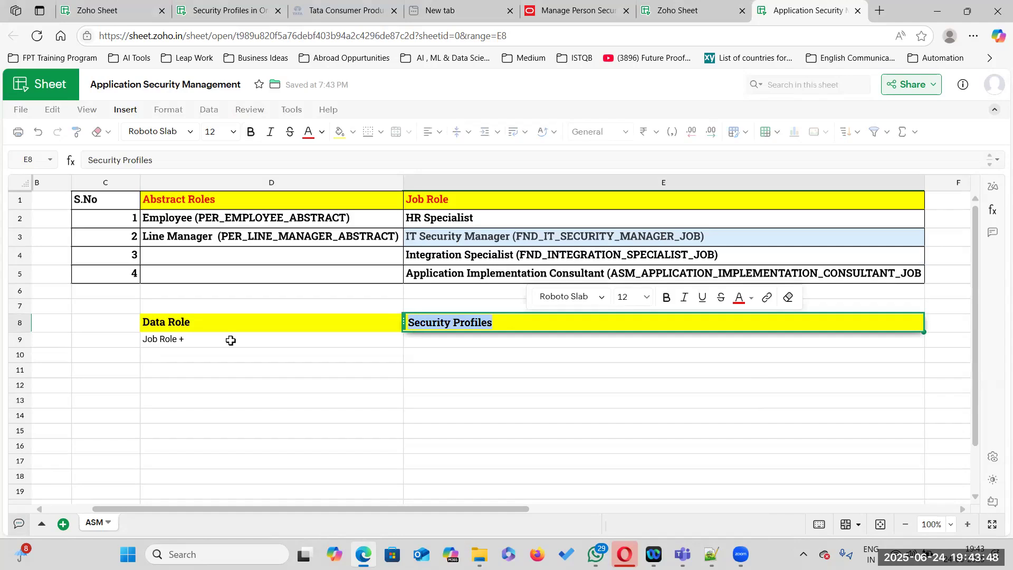
pyautogui.doubleClick(231, 339)
pyautogui.hotkey('ctrl', 'v')
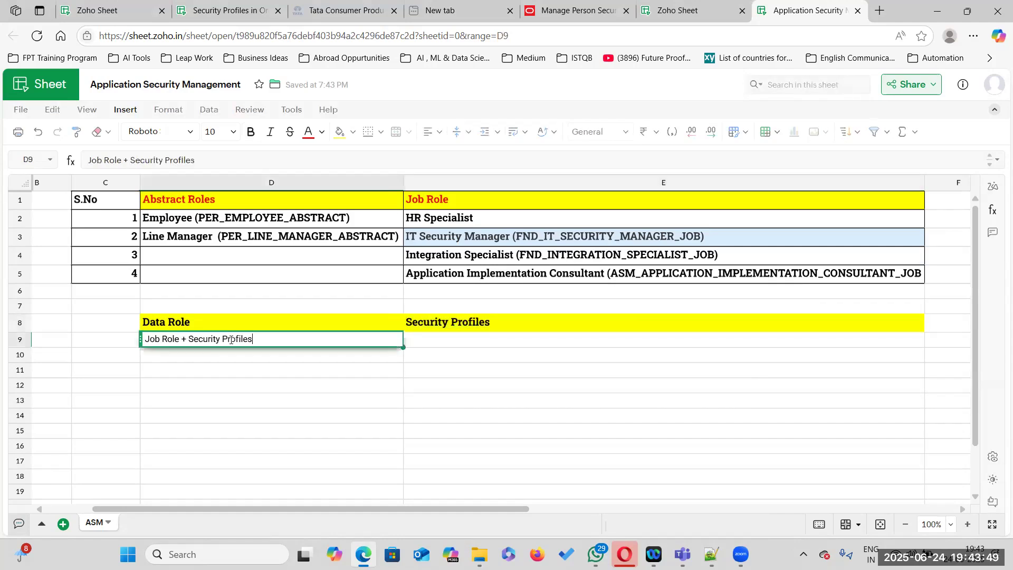
pyautogui.click(314, 371)
# - Enter "Principle" in D12 and "Least Privileges" in E12
pyautogui.doubleClick(241, 384)
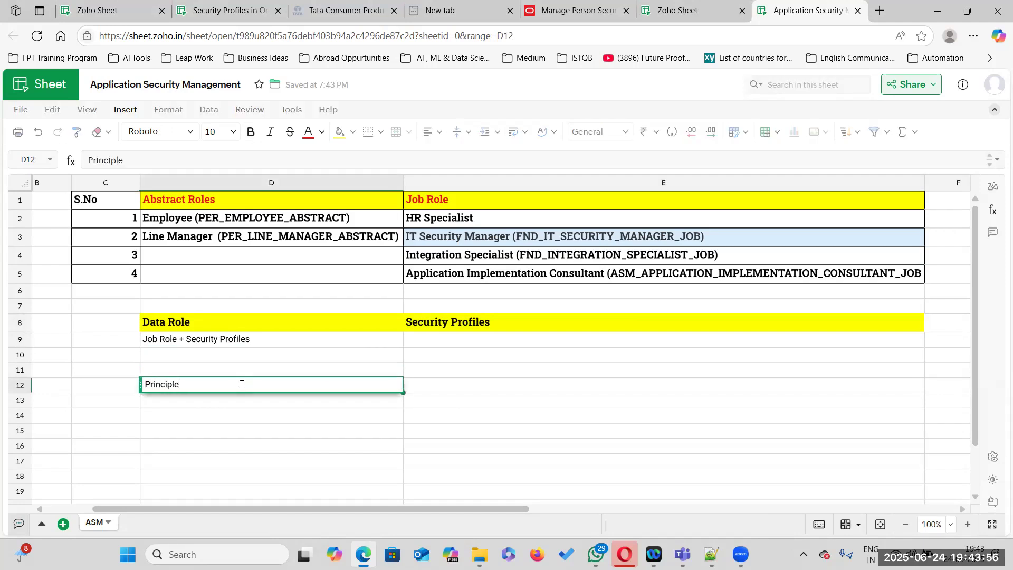
pyautogui.click(476, 384)
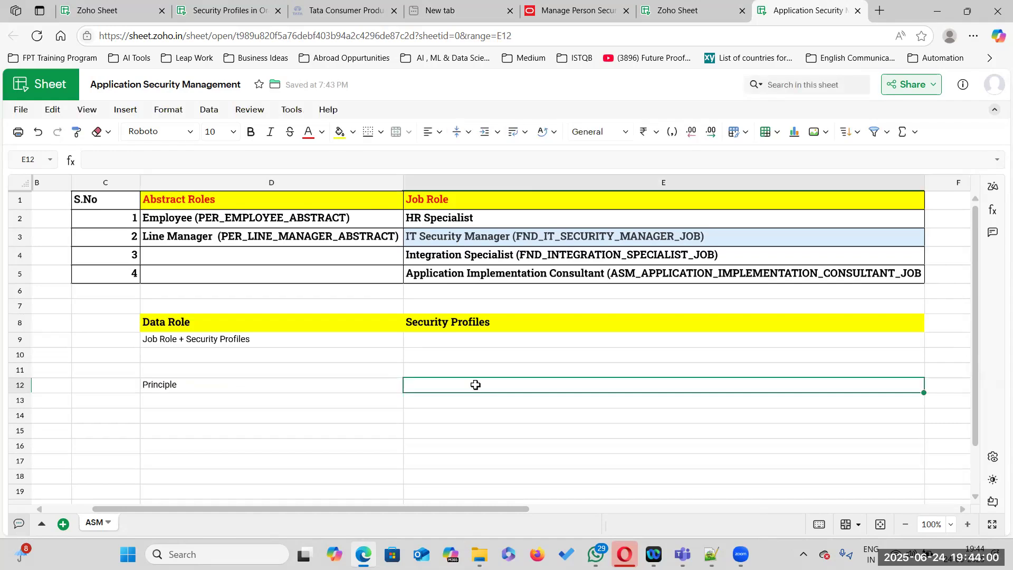
pyautogui.write('Least Pri')
pyautogui.write('vili')
pyautogui.write('leges')
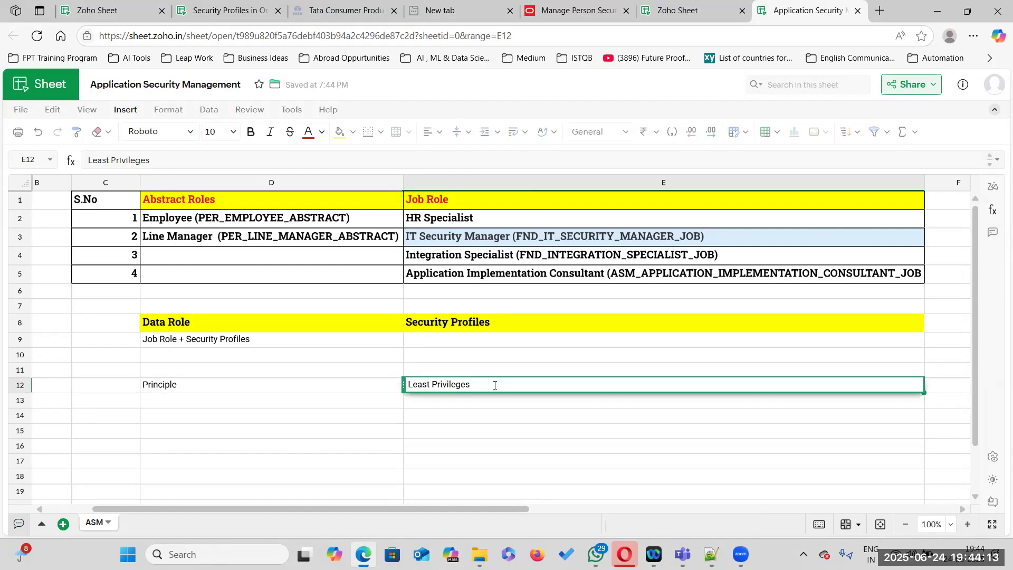
# - Replace the text in D12 with "RBAC"
pyautogui.click(221, 385)
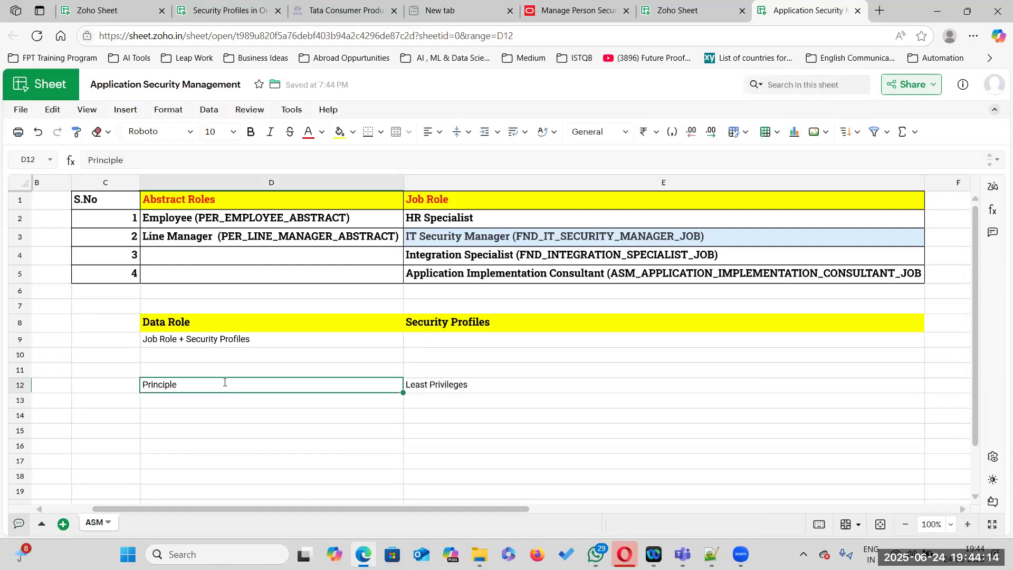
pyautogui.doubleClick(190, 384)
pyautogui.press('BackSpace')
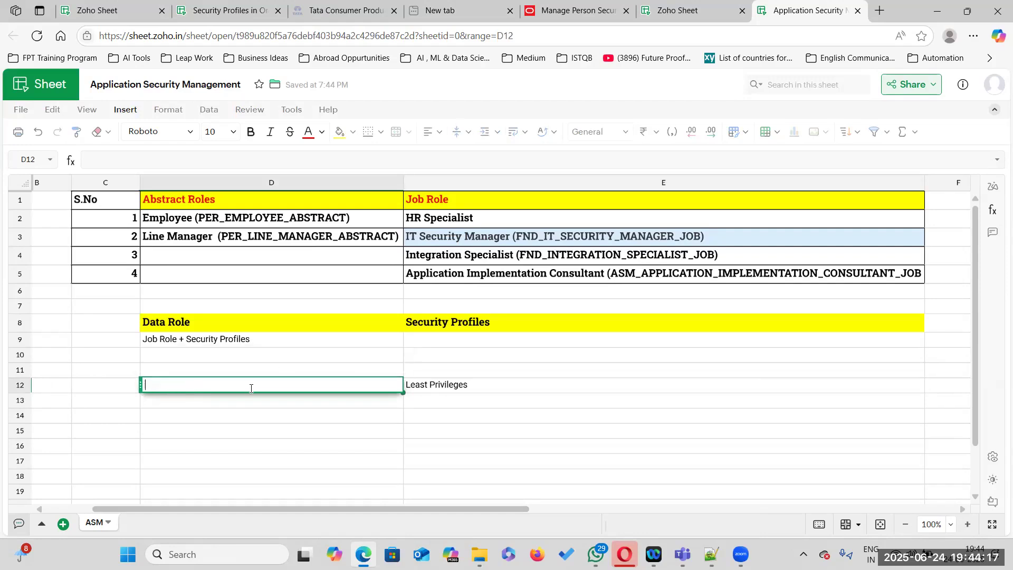
pyautogui.write('RBAC')
pyautogui.click(412, 400)
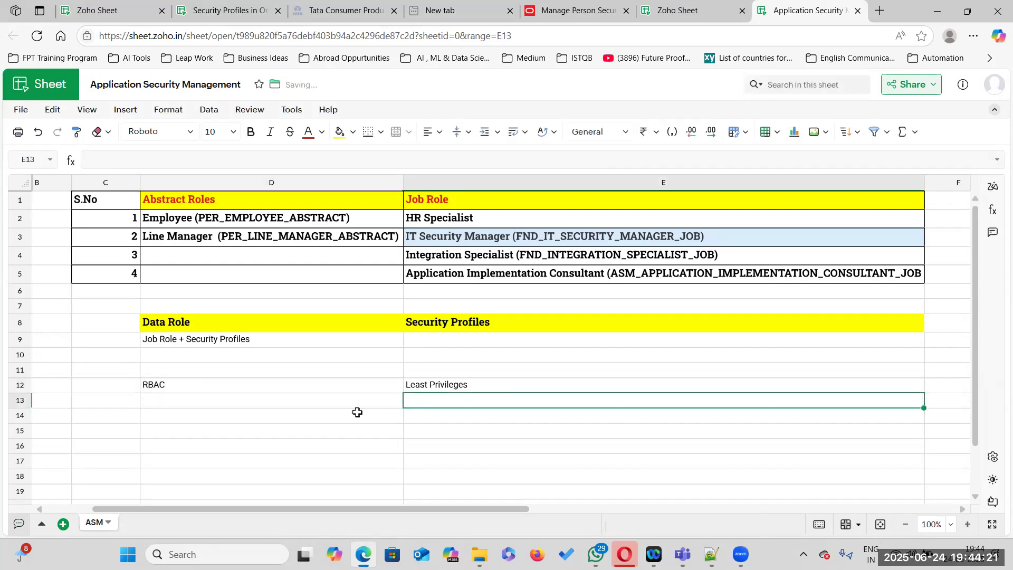
# - Extend the text in E12 to "Principle of Least Privileges to the Required Employee"
pyautogui.doubleClick(408, 383)
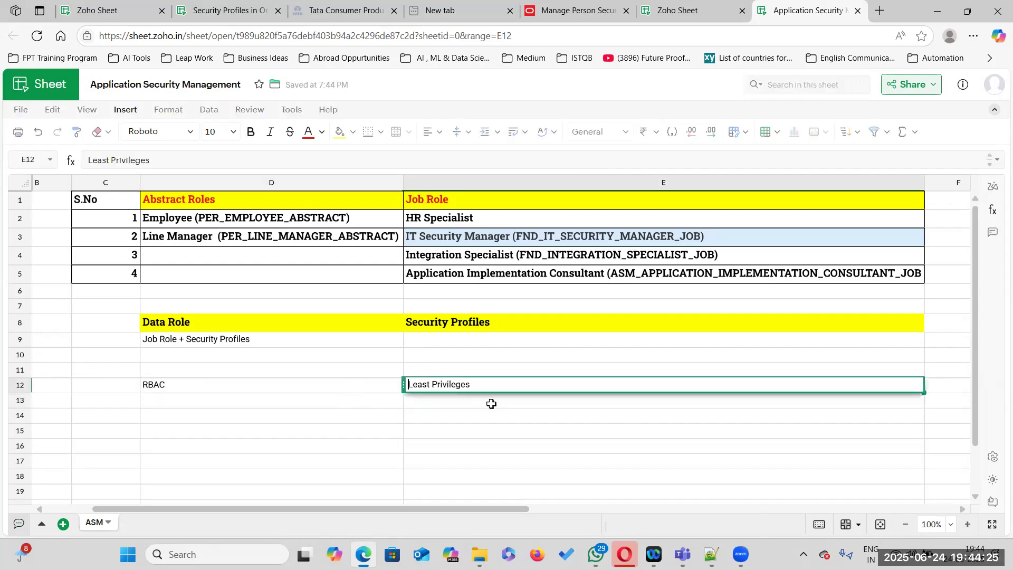
pyautogui.write('Princip')
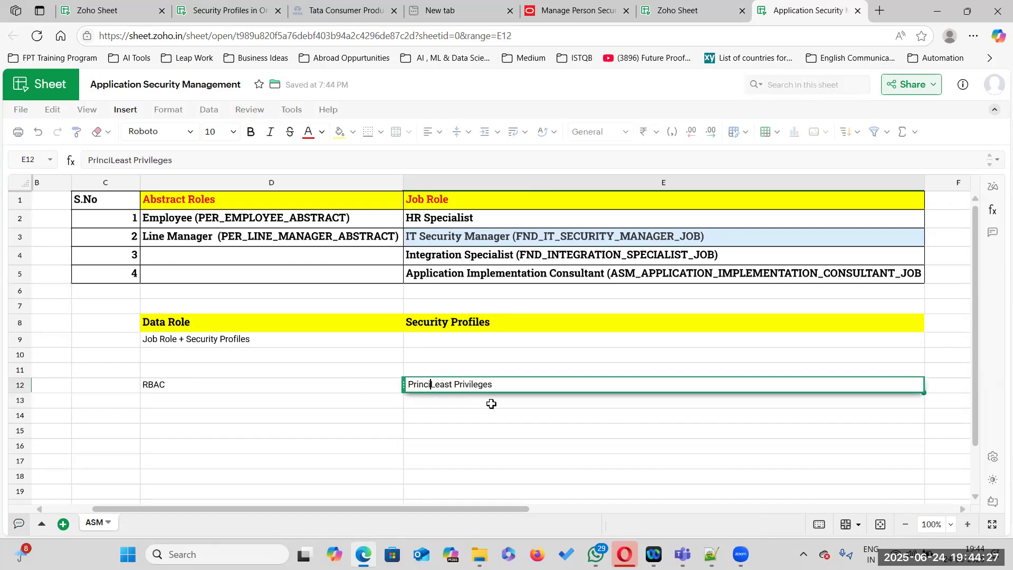
pyautogui.write('le of')
pyautogui.click(546, 382)
pyautogui.write('tl')
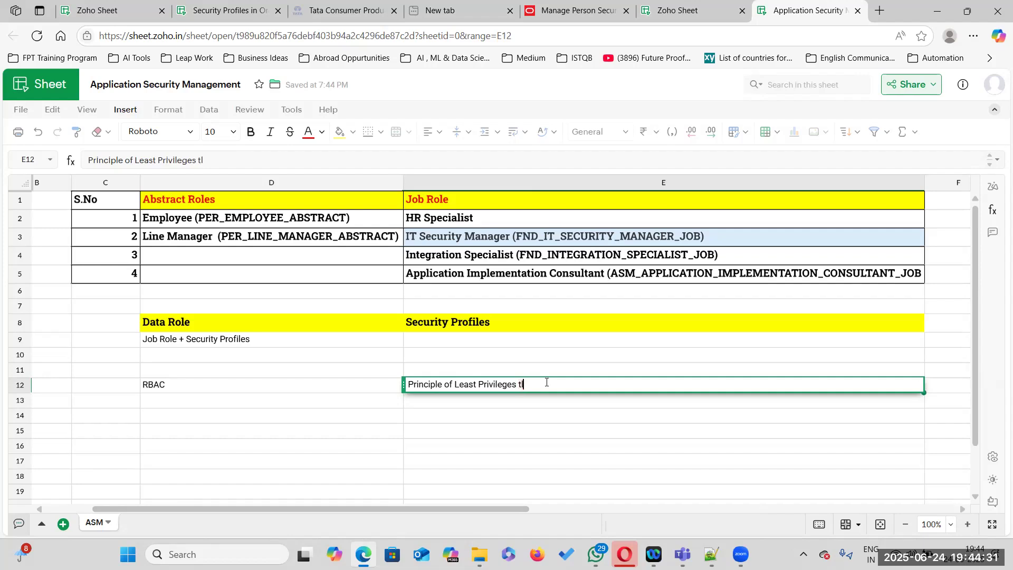
pyautogui.write(' rhe')
pyautogui.press('BackSpace')
pyautogui.press('BackSpace')
pyautogui.press('BackSpace')
pyautogui.press('BackSpace')
pyautogui.write('the Required Emp')
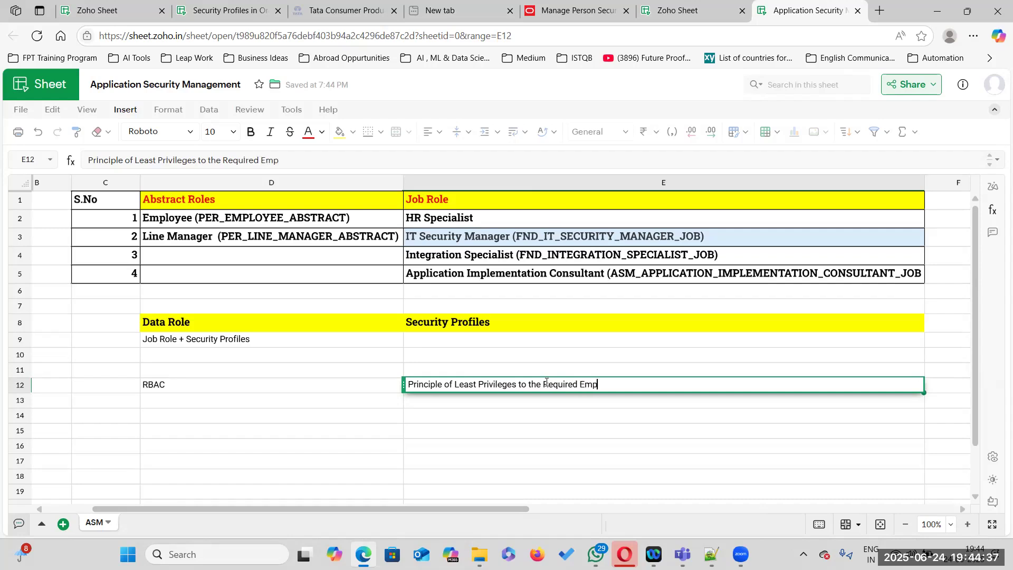
pyautogui.write('loyee')
pyautogui.press('Return')
pyautogui.click(521, 388)
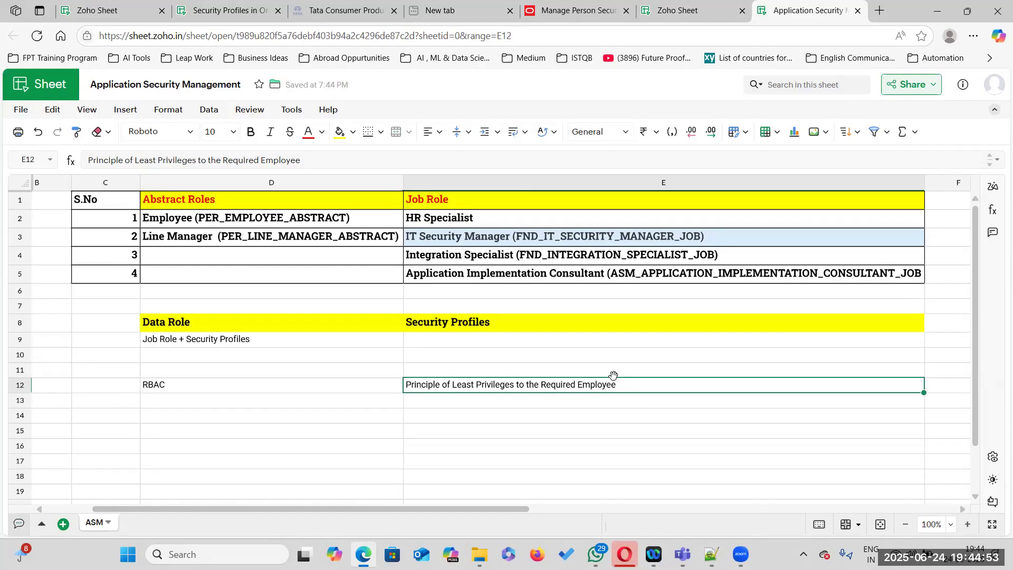
# - Set the font of the Data Role block in D8:E13 to Roboto Slab and widen column D slightly
pyautogui.click(255, 367)
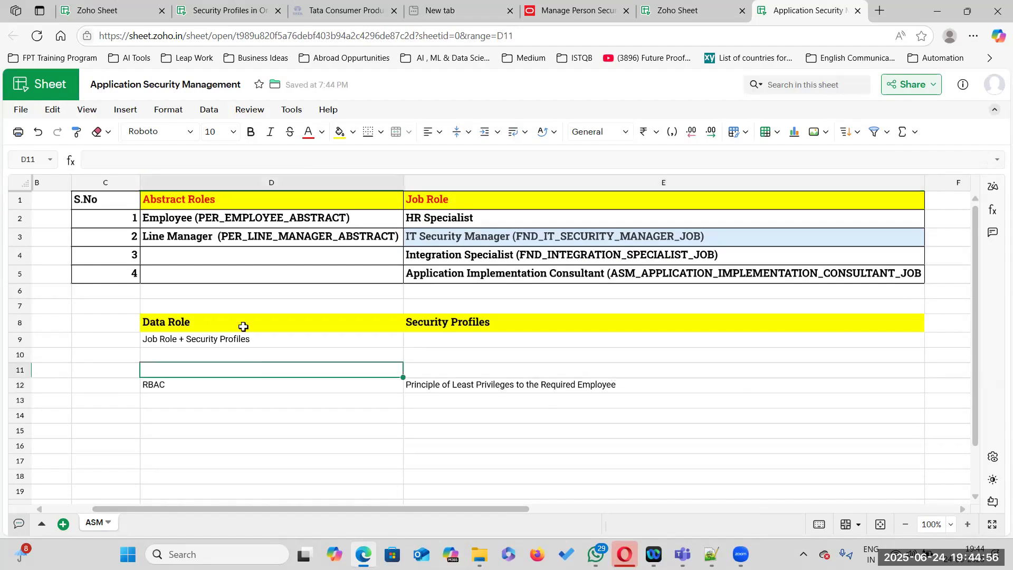
pyautogui.moveTo(172, 321); pyautogui.dragTo(527, 398)
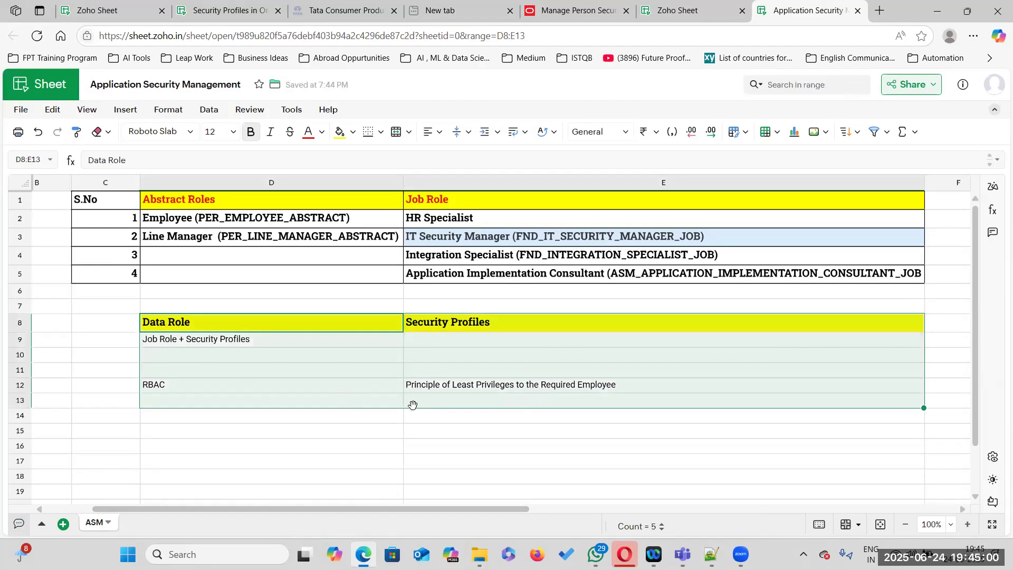
pyautogui.click(507, 432)
pyautogui.click(152, 379)
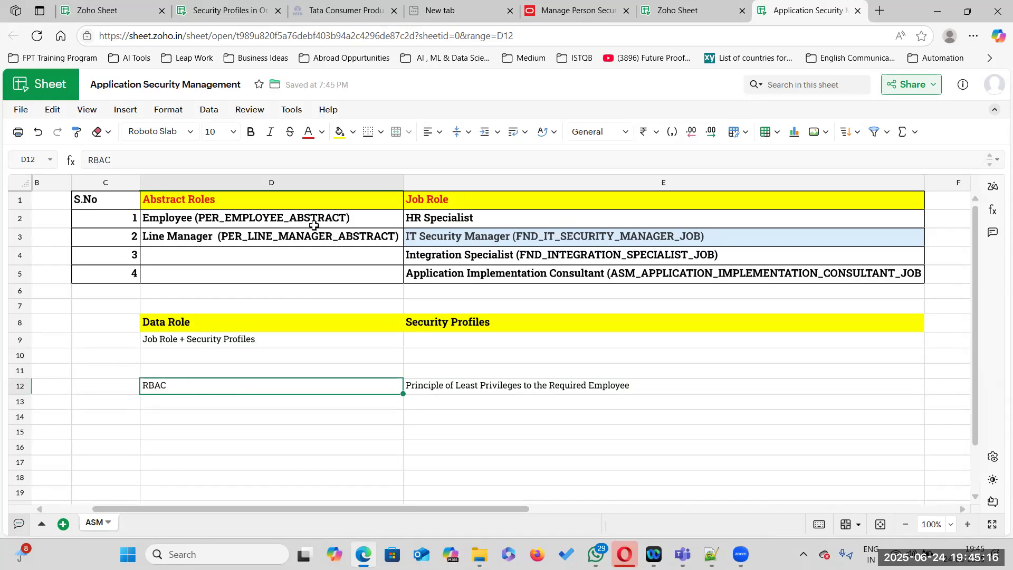
pyautogui.moveTo(403, 183); pyautogui.dragTo(426, 183)
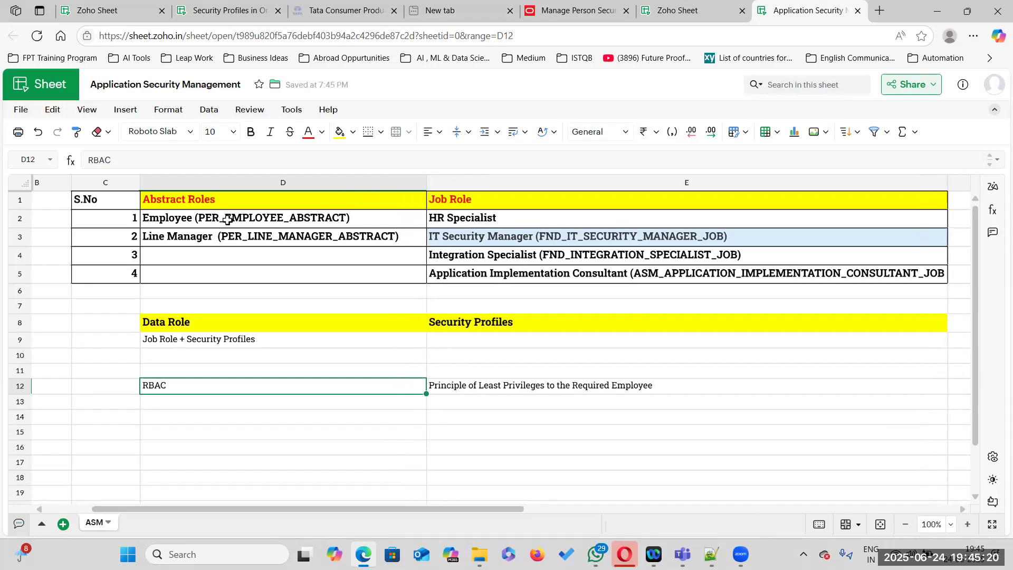
pyautogui.click(389, 219)
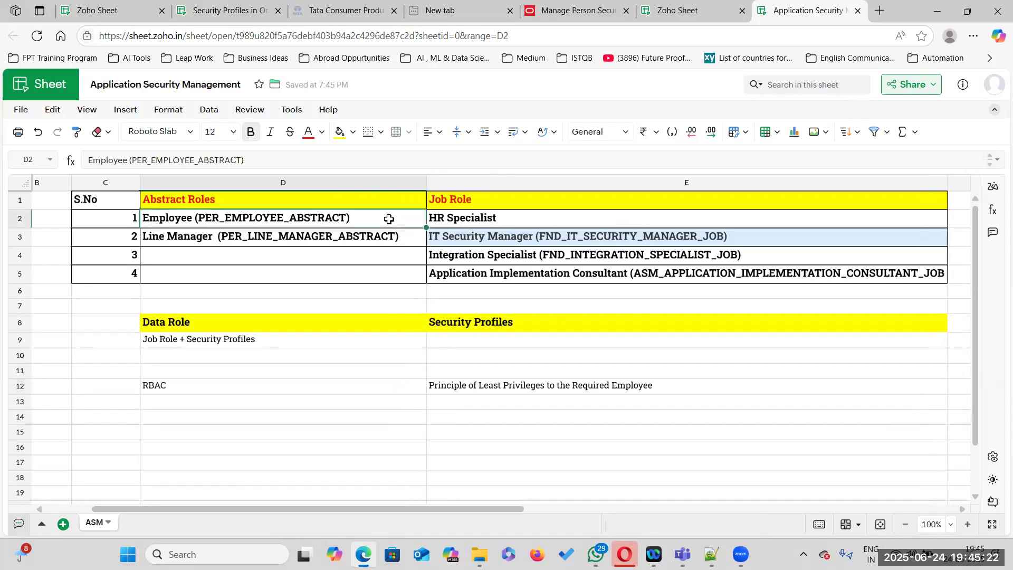
pyautogui.click(193, 237)
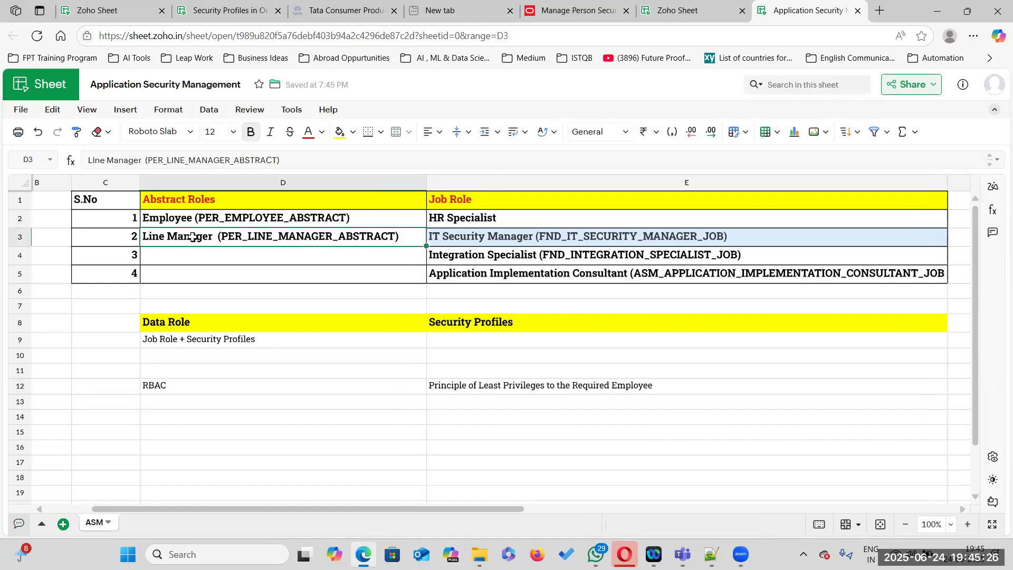
pyautogui.click(560, 216)
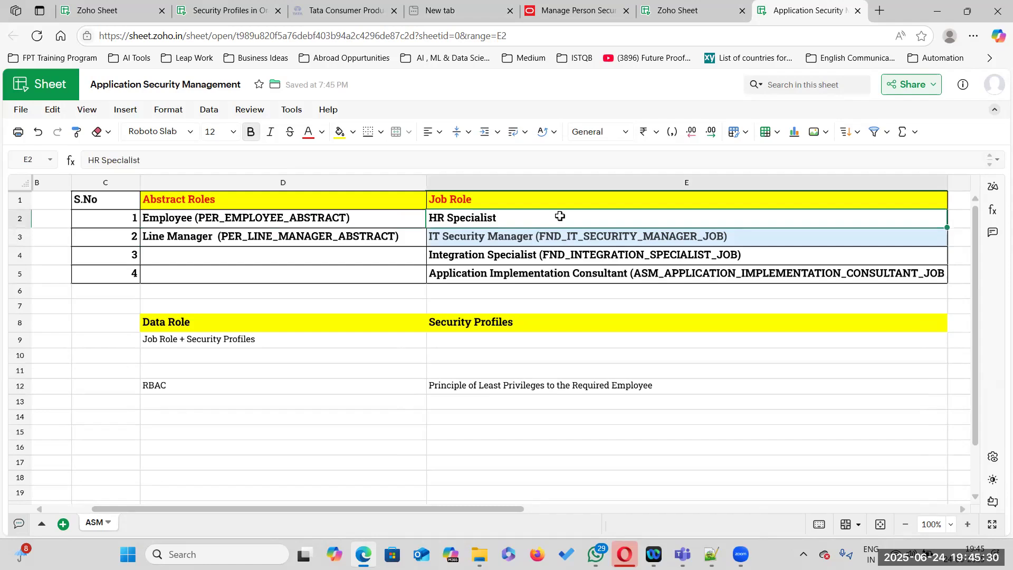
pyautogui.click(507, 239)
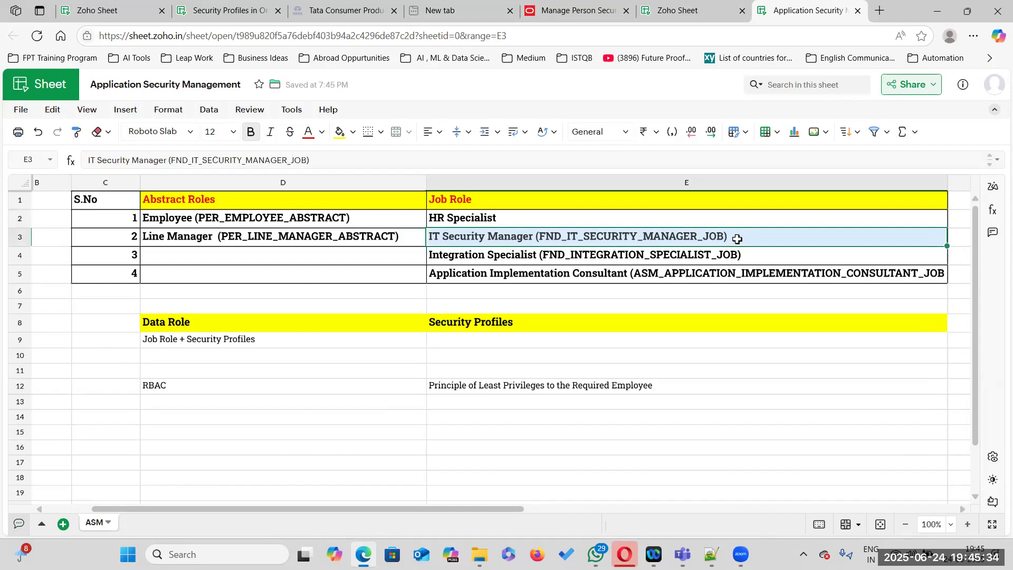
pyautogui.click(549, 252)
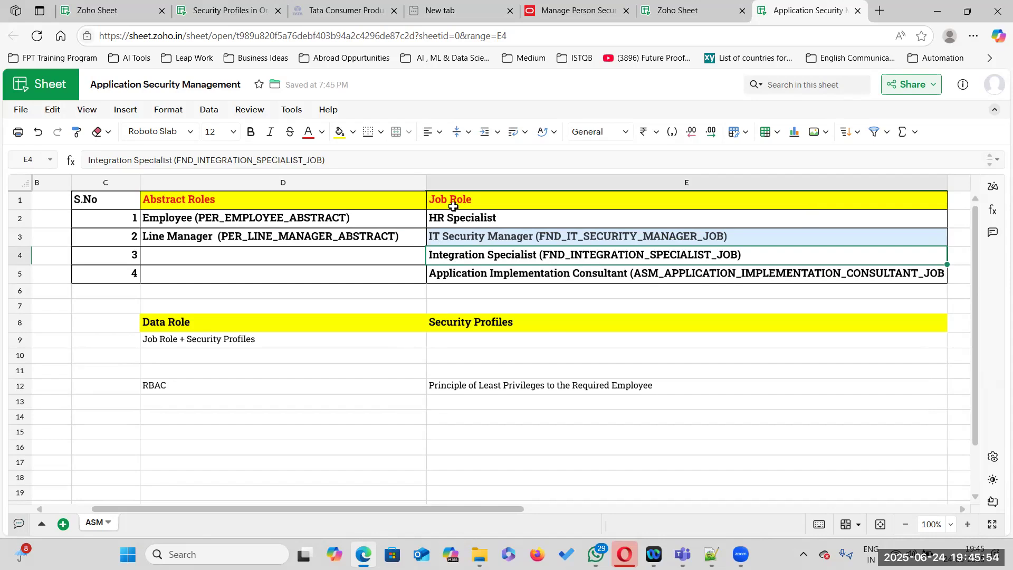
pyautogui.click(506, 199)
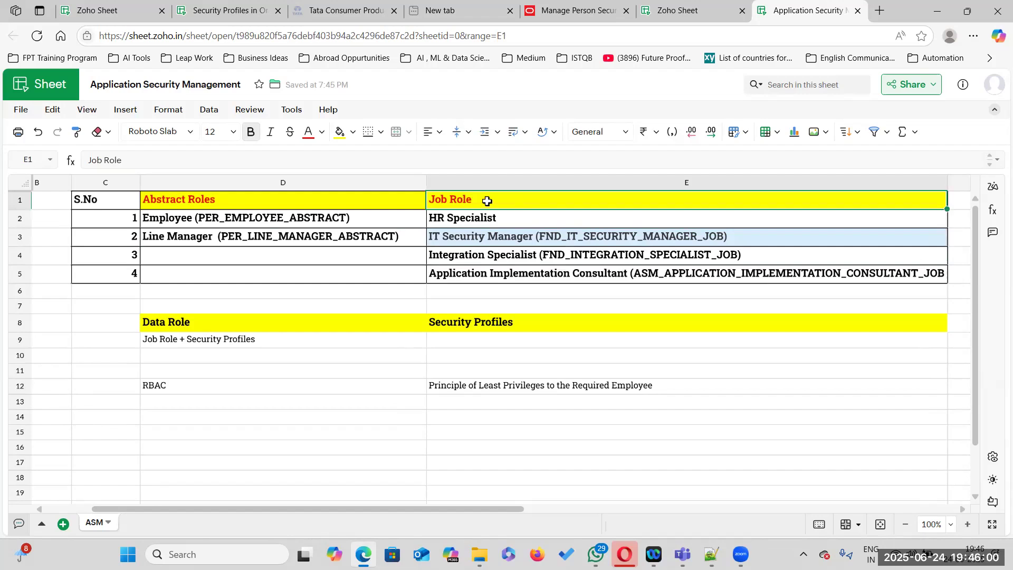
# - Enter "Default or Seeded Job Roles" in D15
pyautogui.click(225, 432)
pyautogui.write('Default ')
pyautogui.write('0r')
pyautogui.write('or Seede')
pyautogui.write('d Job Roles')
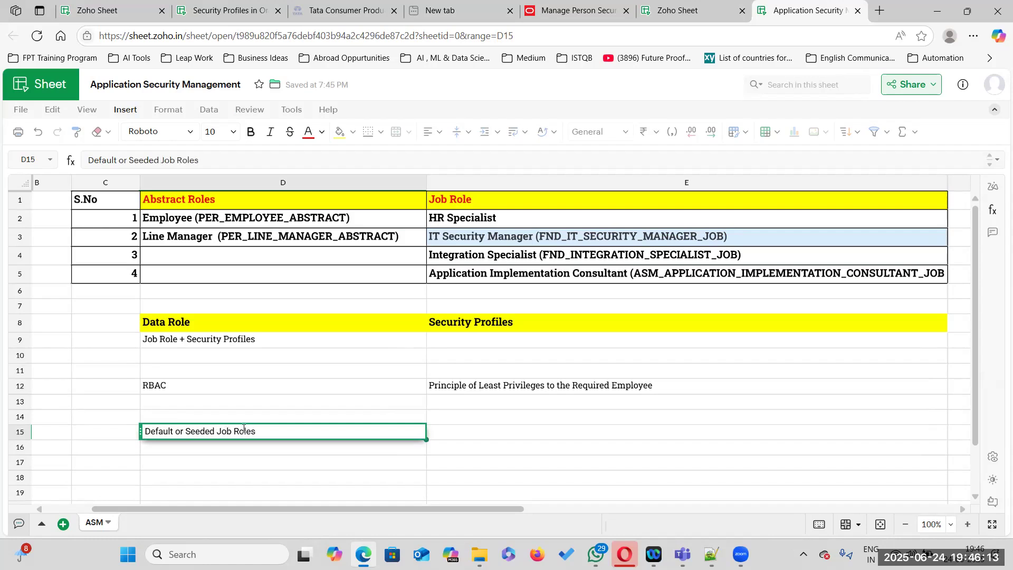
# - Enter "Provided by Oracle Corporation" in E15
pyautogui.click(446, 428)
pyautogui.doubleClick(446, 431)
pyautogui.write('Provided by')
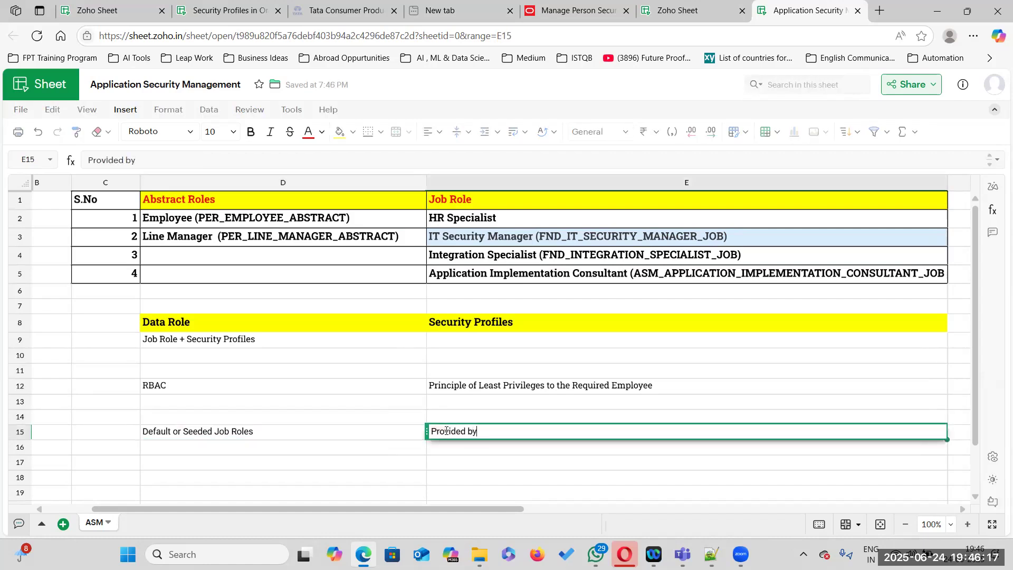
pyautogui.write('rporta')
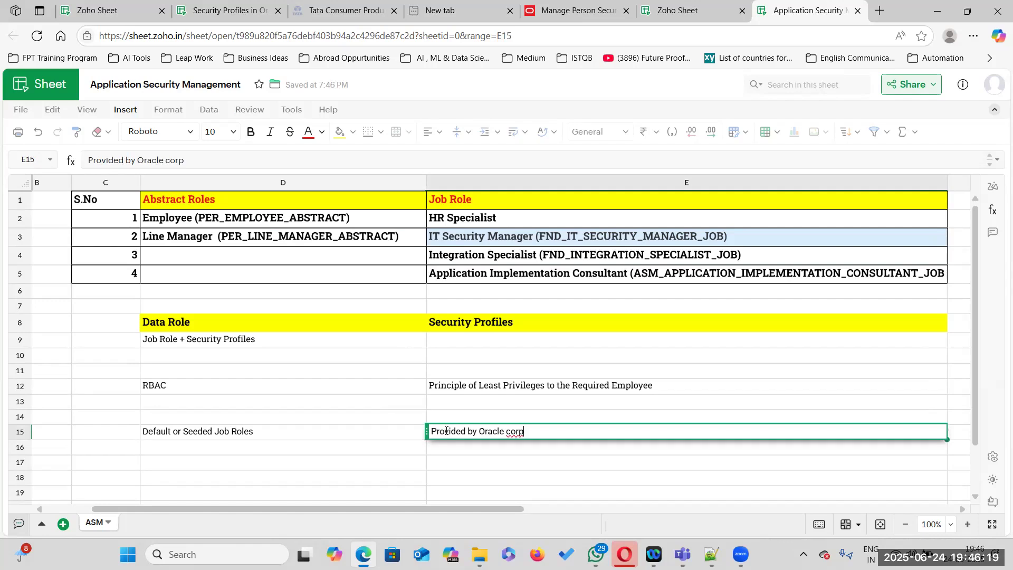
pyautogui.press('BackSpace')
pyautogui.press('BackSpace')
pyautogui.write('ation')
pyautogui.doubleClick(510, 431)
pyautogui.write('Corporation')
pyautogui.click(653, 390)
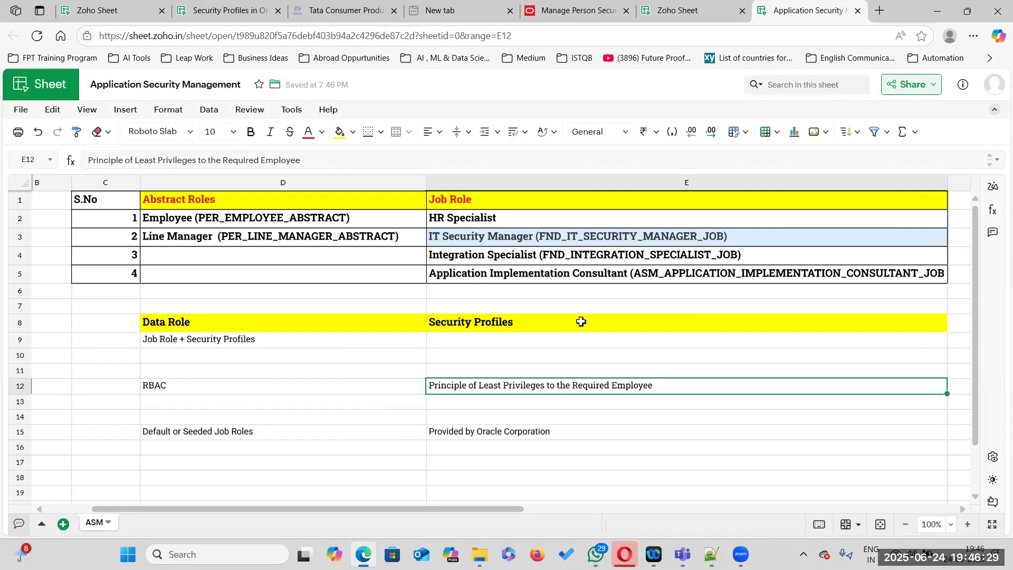
# - Narrow column D to just fit its longest entry and make the text in D9 bold
pyautogui.click(541, 216)
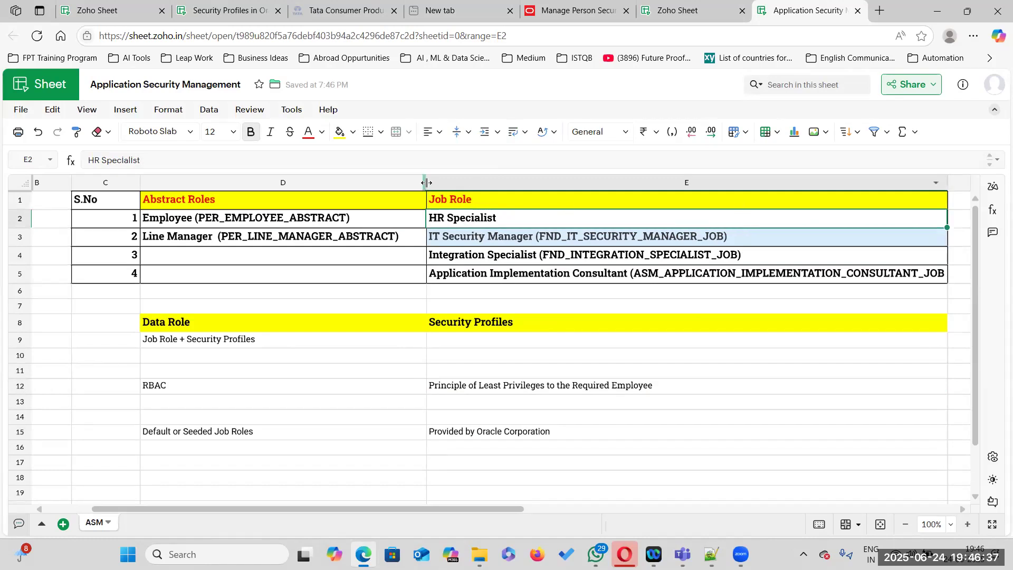
pyautogui.moveTo(426, 183); pyautogui.dragTo(403, 182)
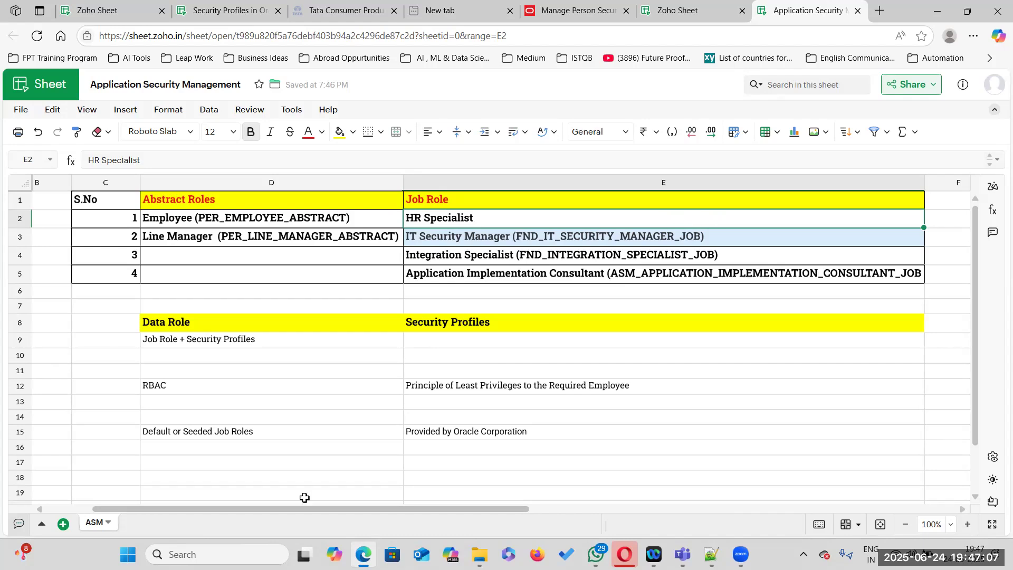
pyautogui.click(280, 342)
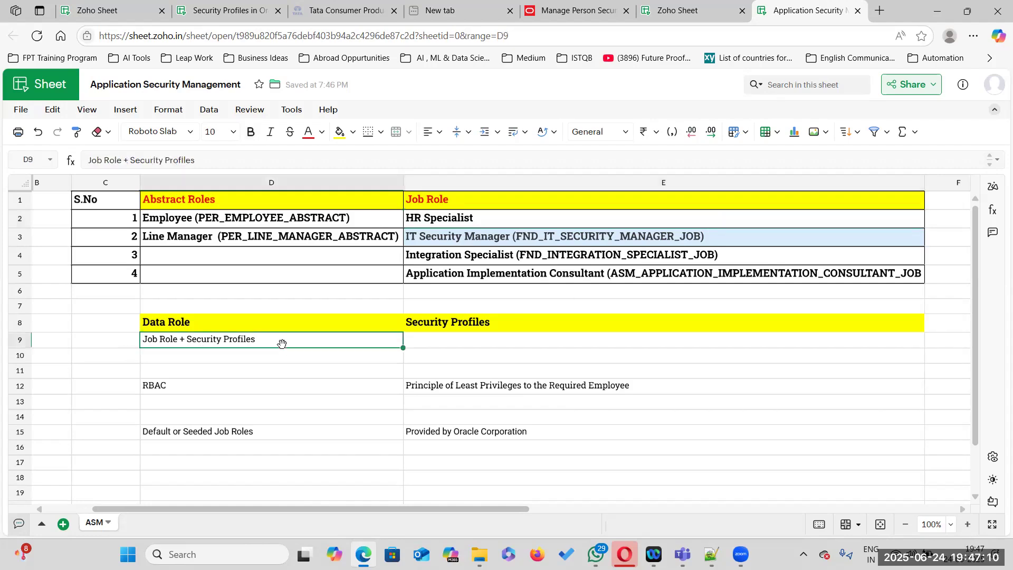
pyautogui.click(251, 131)
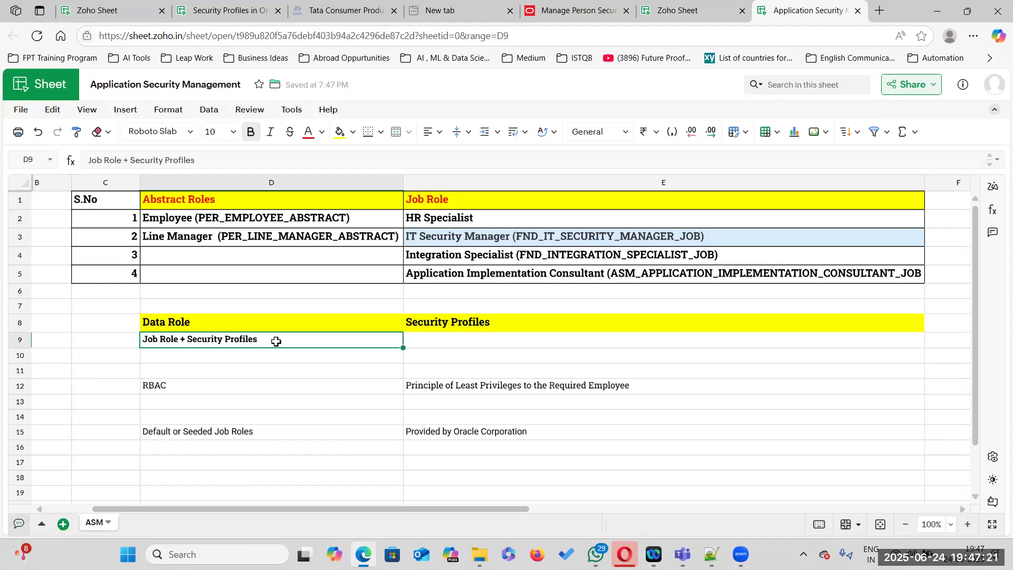
# - Change the heading in E1 to "Job Roles" and the heading in D8 to "Data Roles"
pyautogui.click(221, 323)
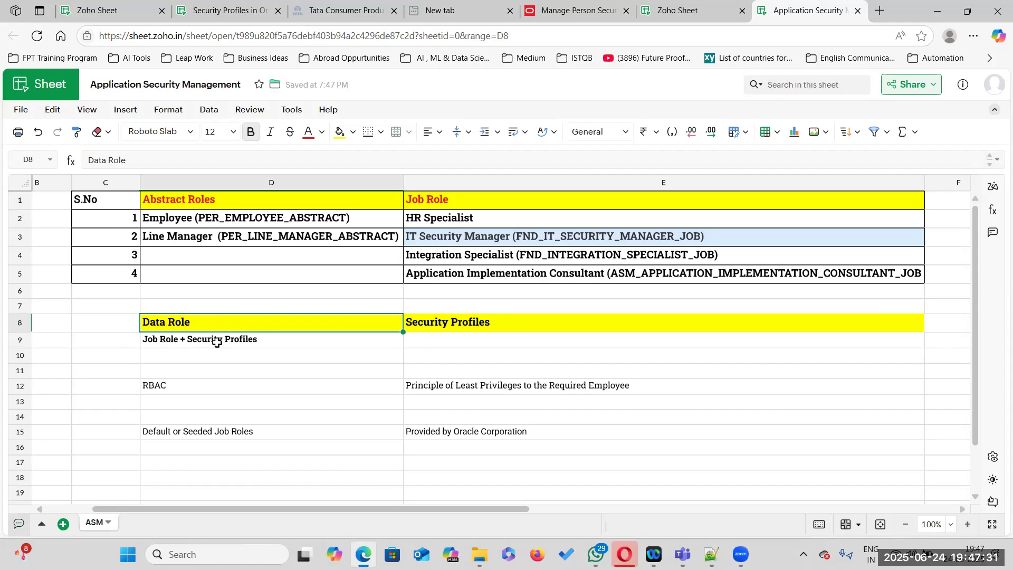
pyautogui.click(287, 339)
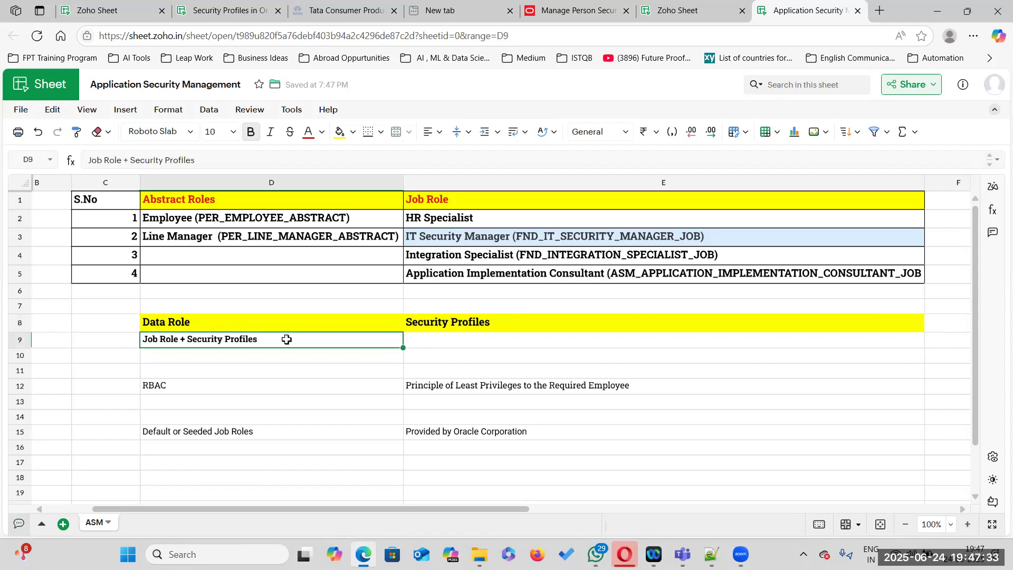
pyautogui.click(221, 322)
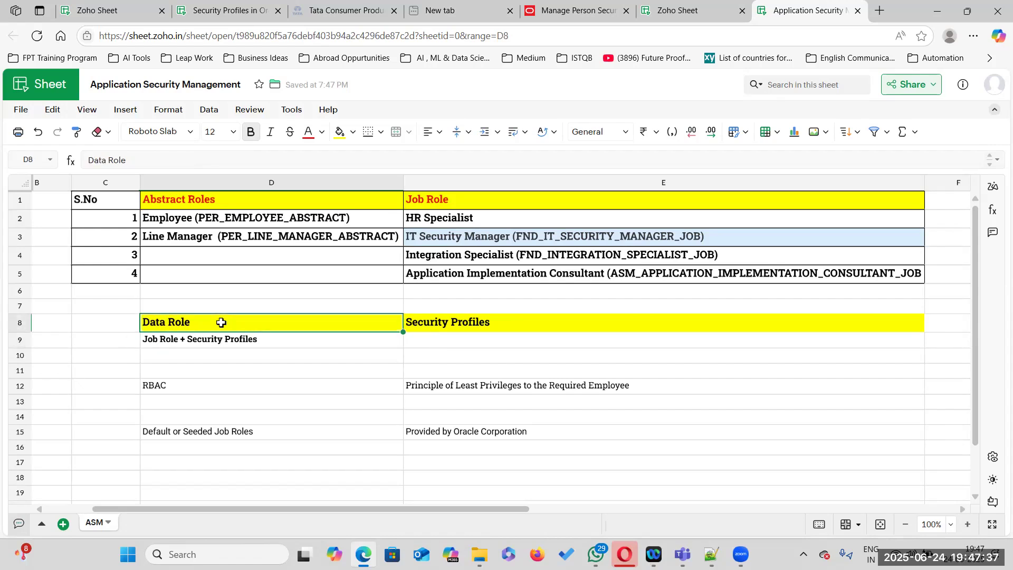
pyautogui.doubleClick(221, 322)
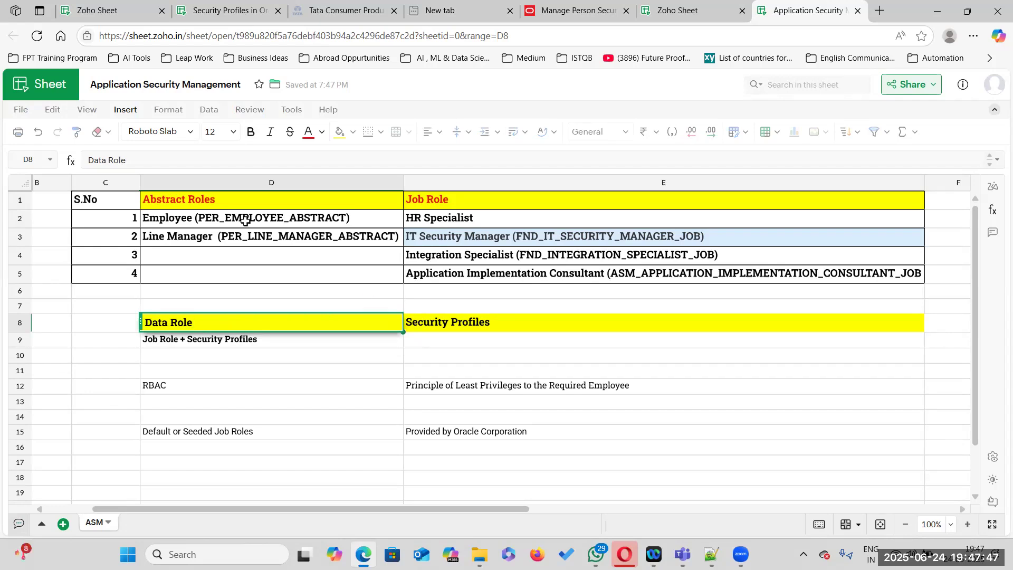
pyautogui.click(227, 198)
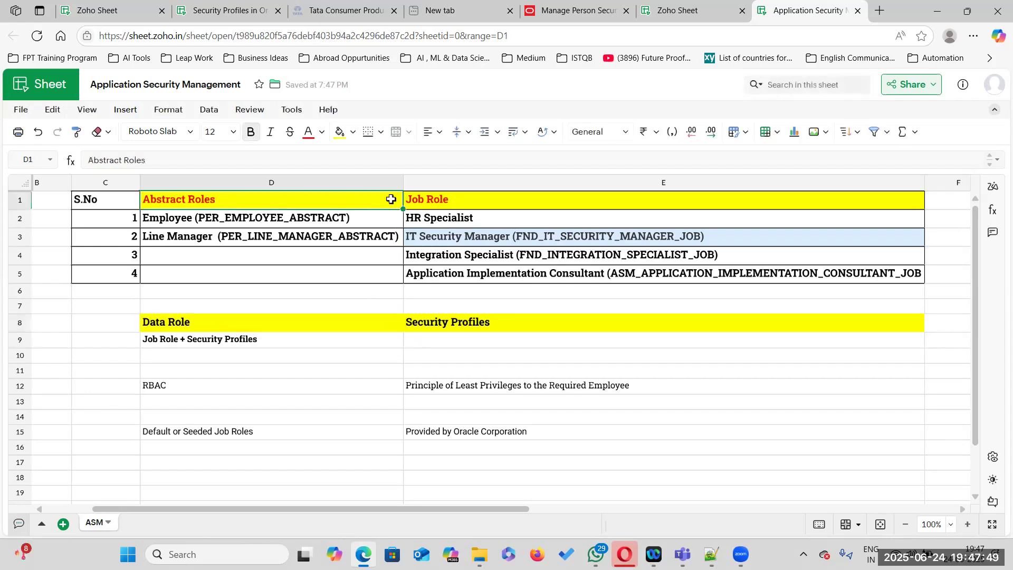
pyautogui.click(441, 199)
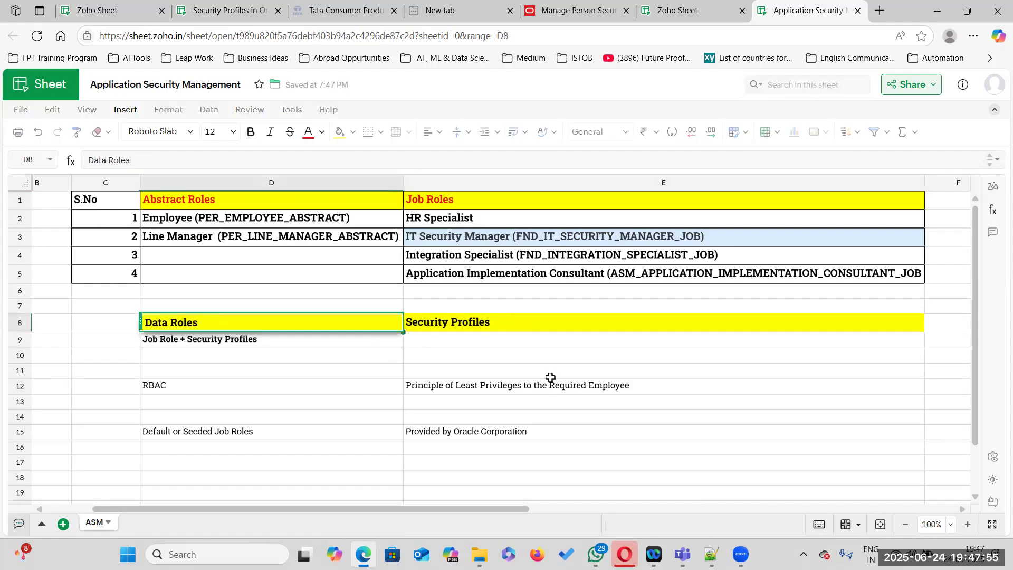
pyautogui.click(561, 342)
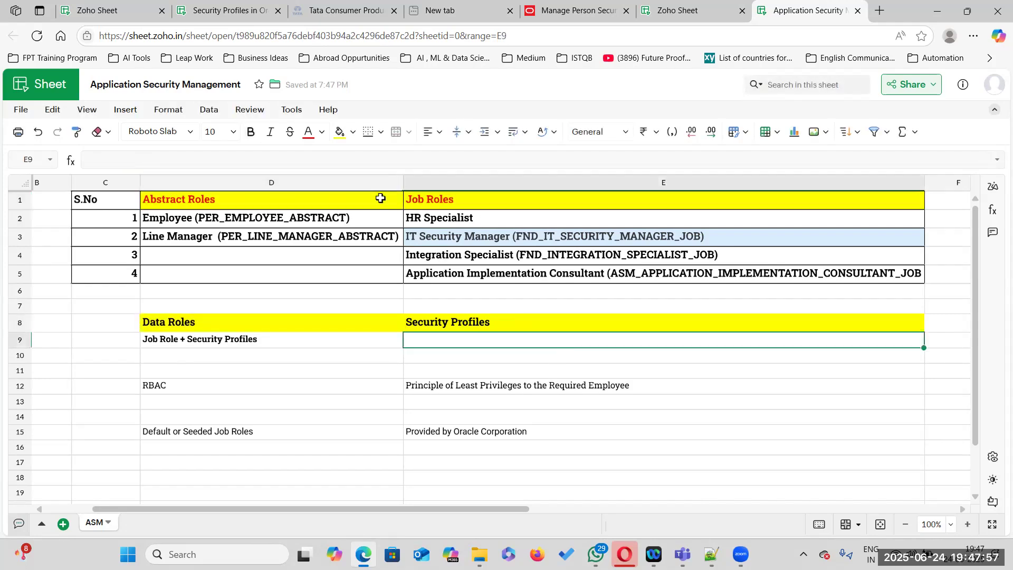
# - Look at the My Spreadsheets list and return to the Application Security Management sheet
pyautogui.click(461, 198)
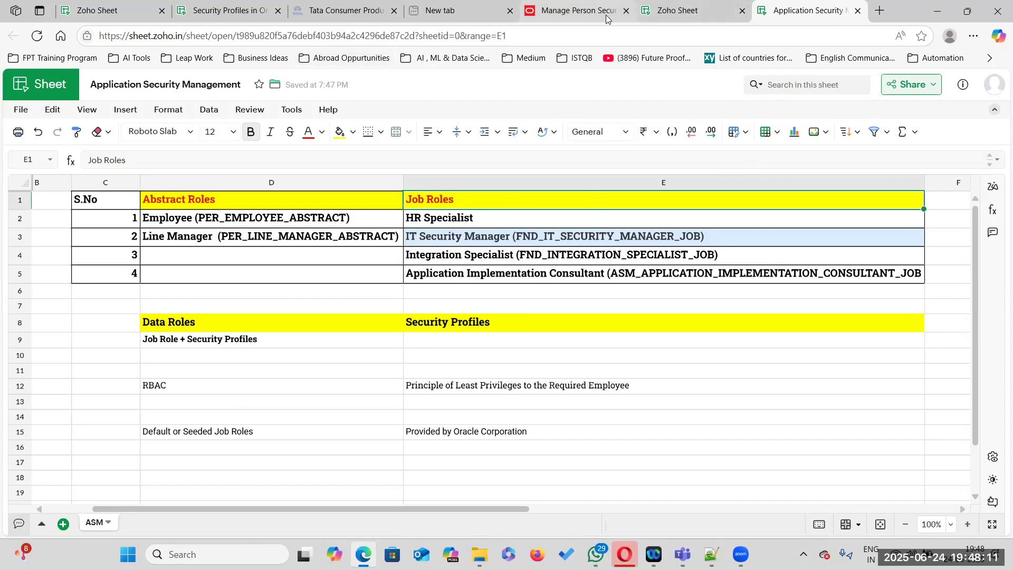
pyautogui.click(696, 11)
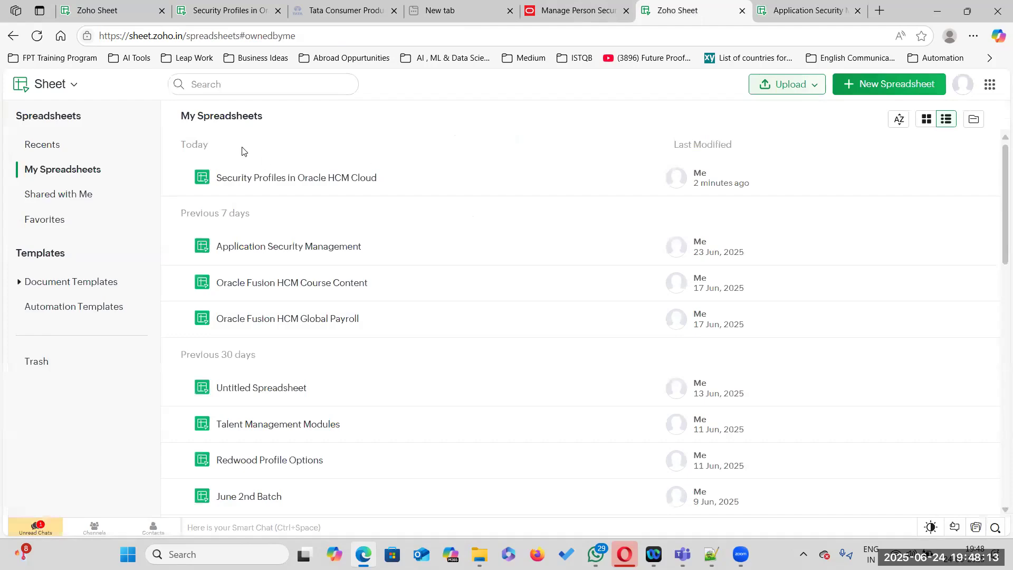
pyautogui.click(815, 11)
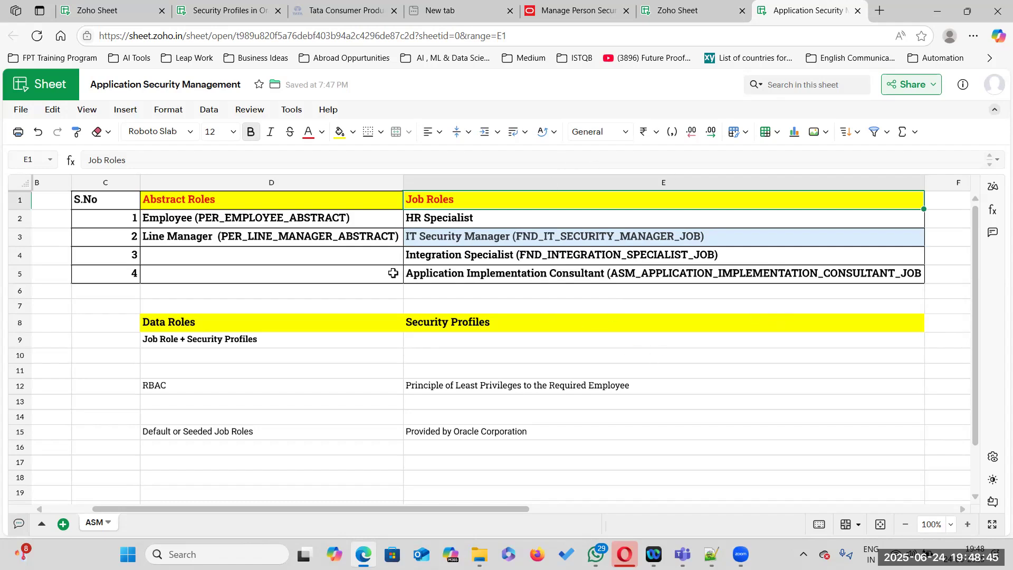
# - Review the abstract roles, the job roles and the data role definition in the sheet
pyautogui.click(518, 216)
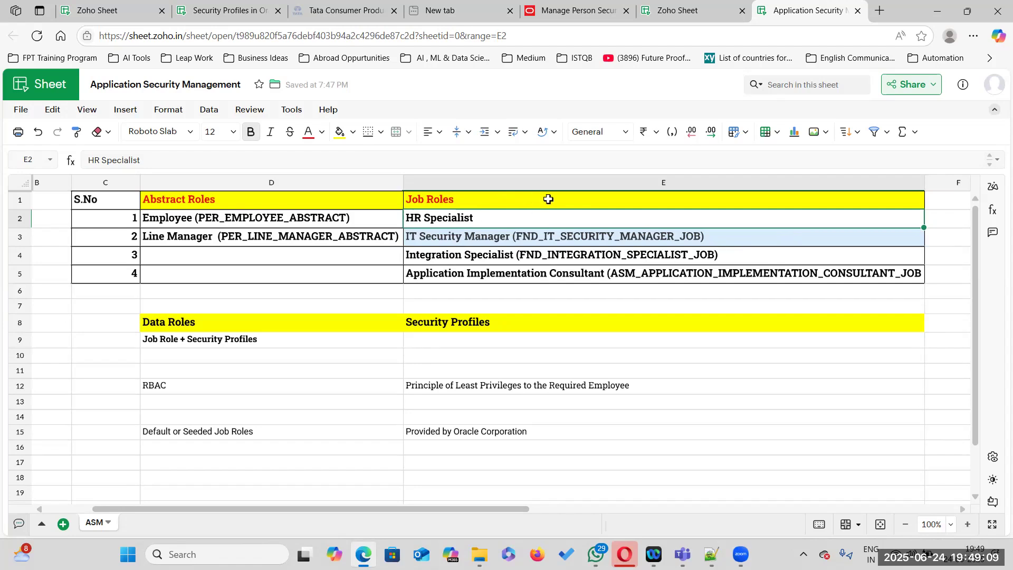
pyautogui.click(491, 199)
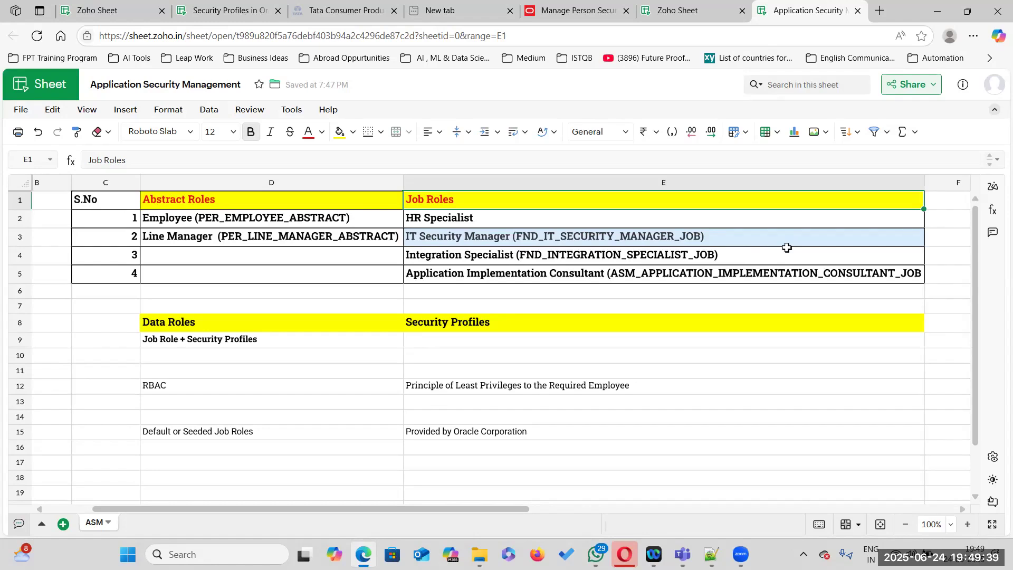
pyautogui.click(222, 322)
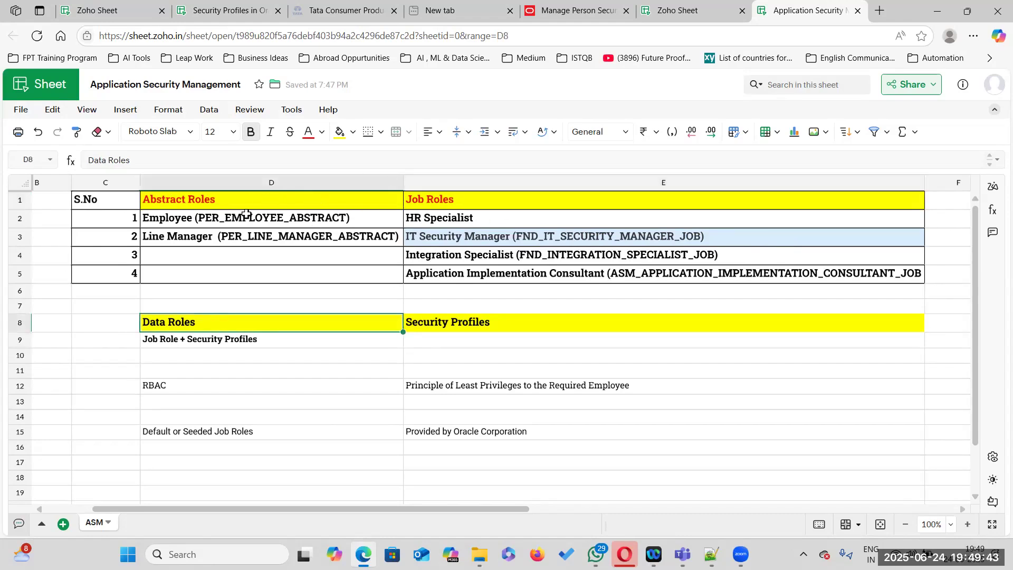
pyautogui.click(365, 219)
pyautogui.click(358, 240)
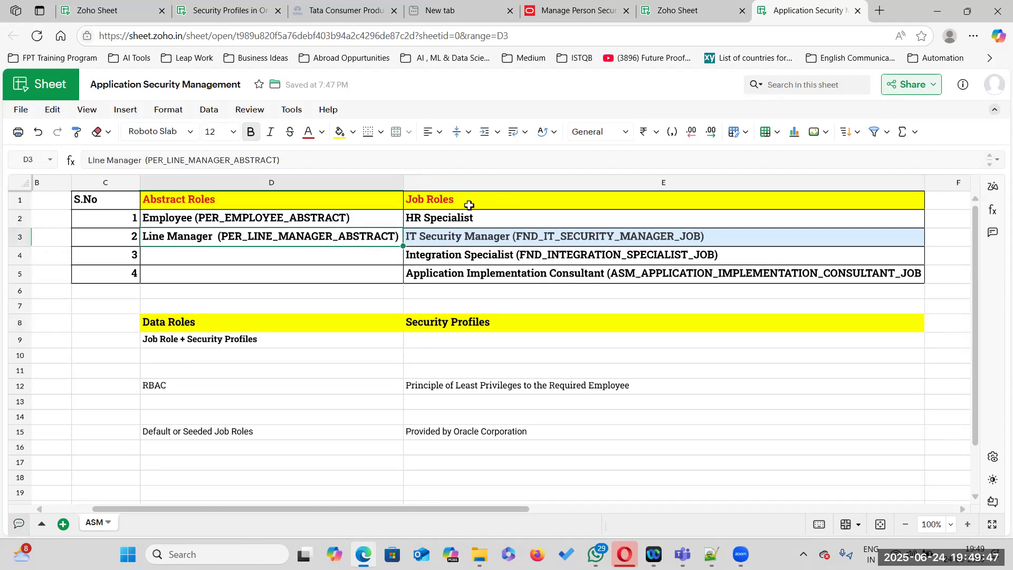
pyautogui.click(448, 199)
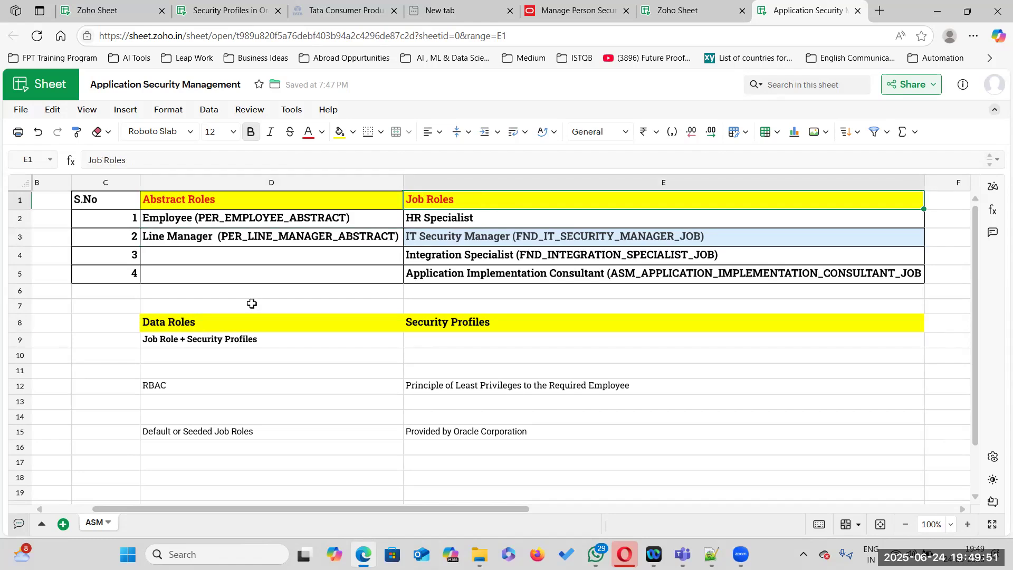
pyautogui.click(217, 321)
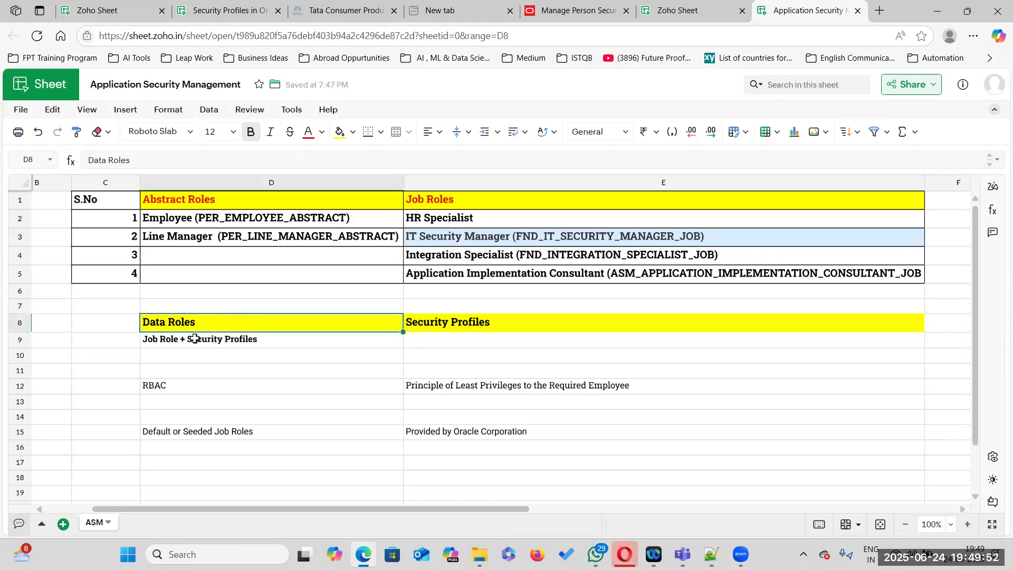
pyautogui.click(151, 341)
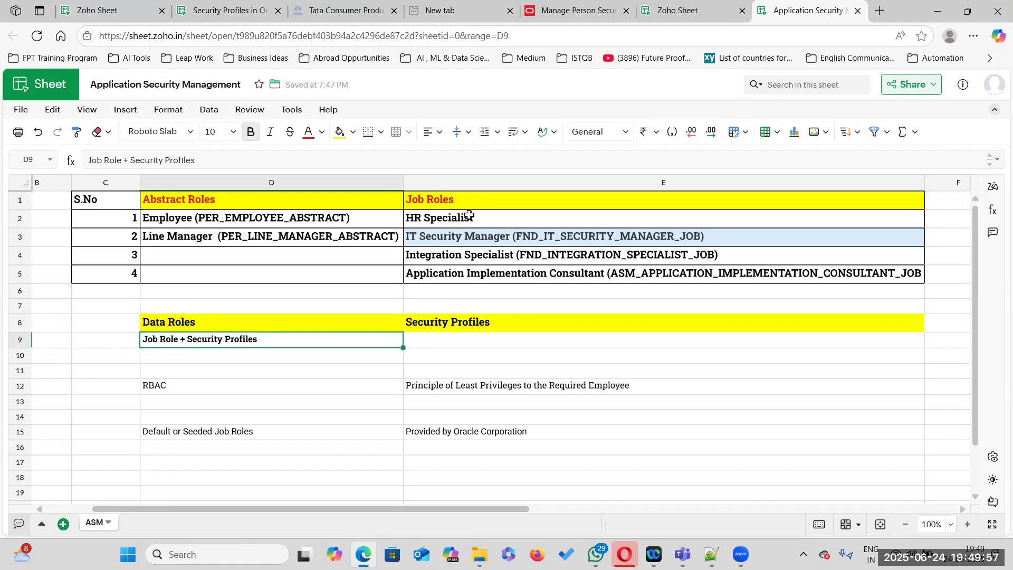
pyautogui.click(168, 323)
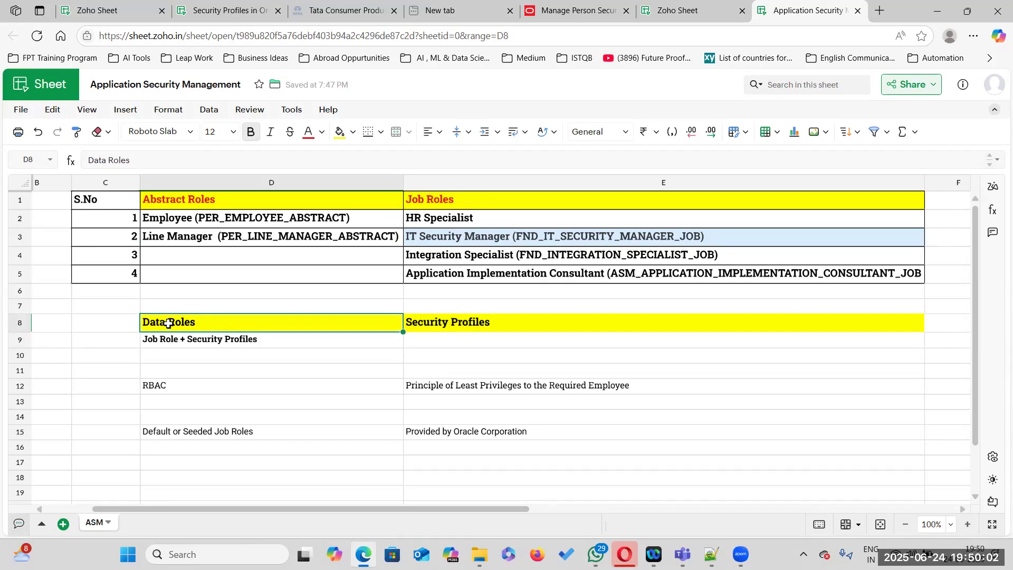
pyautogui.click(490, 218)
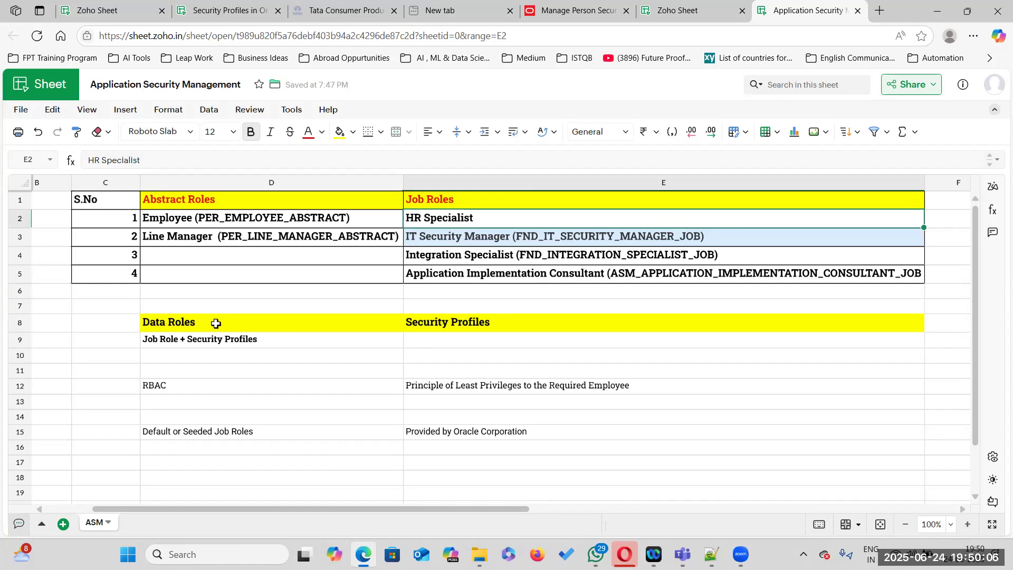
pyautogui.click(198, 323)
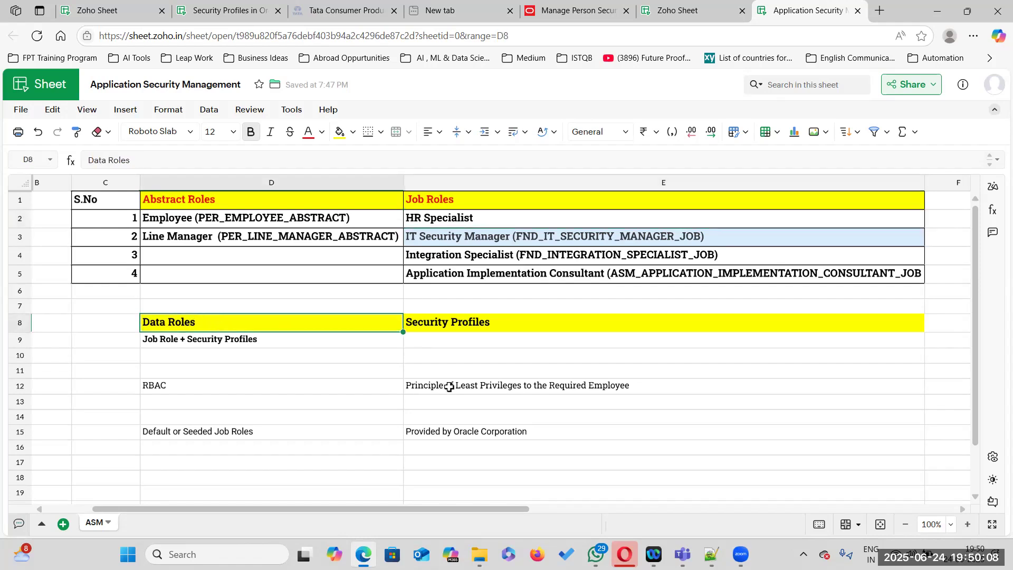
# - Set the font size of the RBAC row in D12:E12 to 12
pyautogui.moveTo(235, 380); pyautogui.dragTo(497, 384)
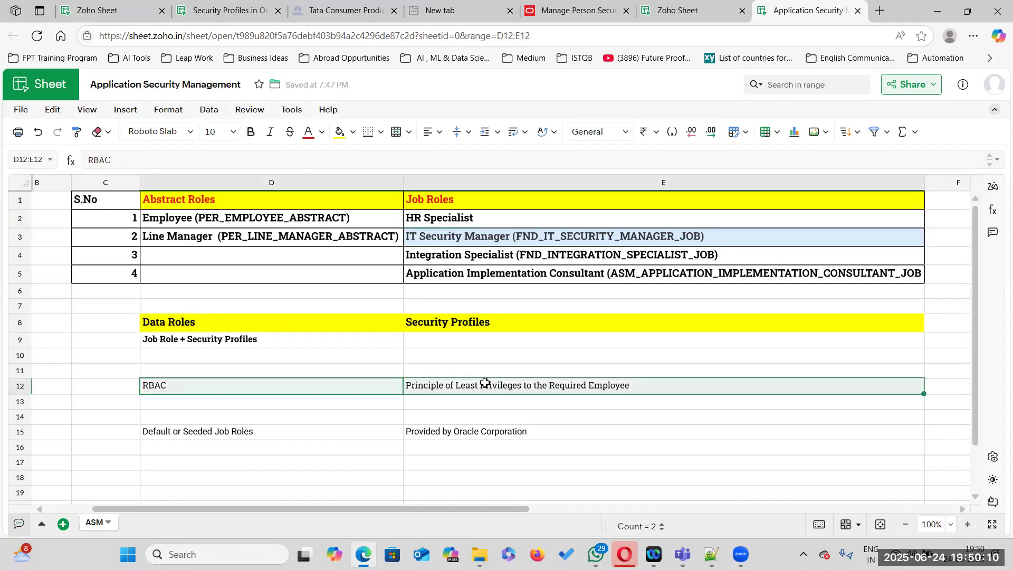
pyautogui.click(233, 132)
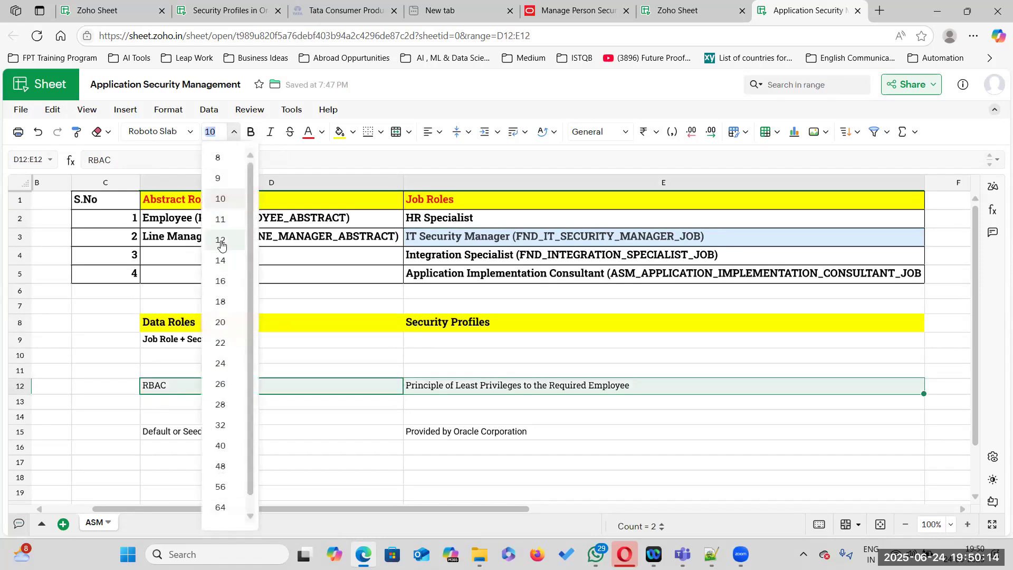
pyautogui.click(221, 240)
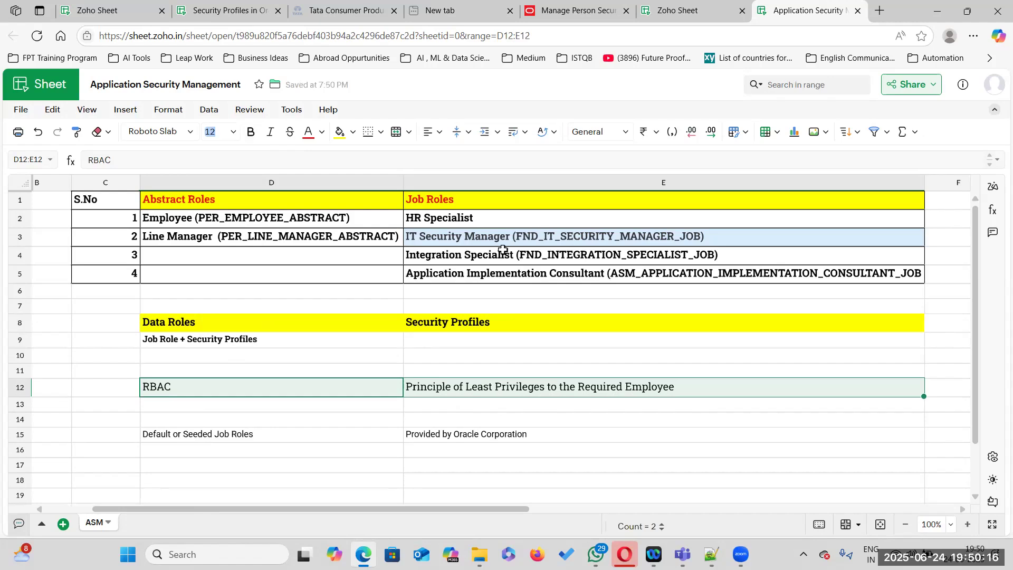
pyautogui.click(547, 256)
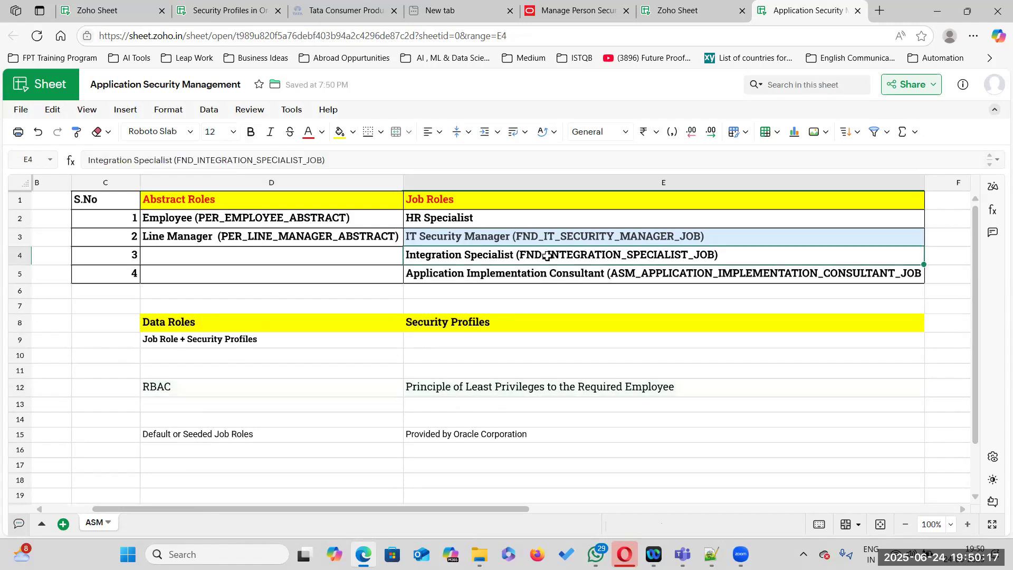
# - Review the job roles, data roles, security profiles and least-privilege entries in the Application Security Management sheet
pyautogui.click(708, 372)
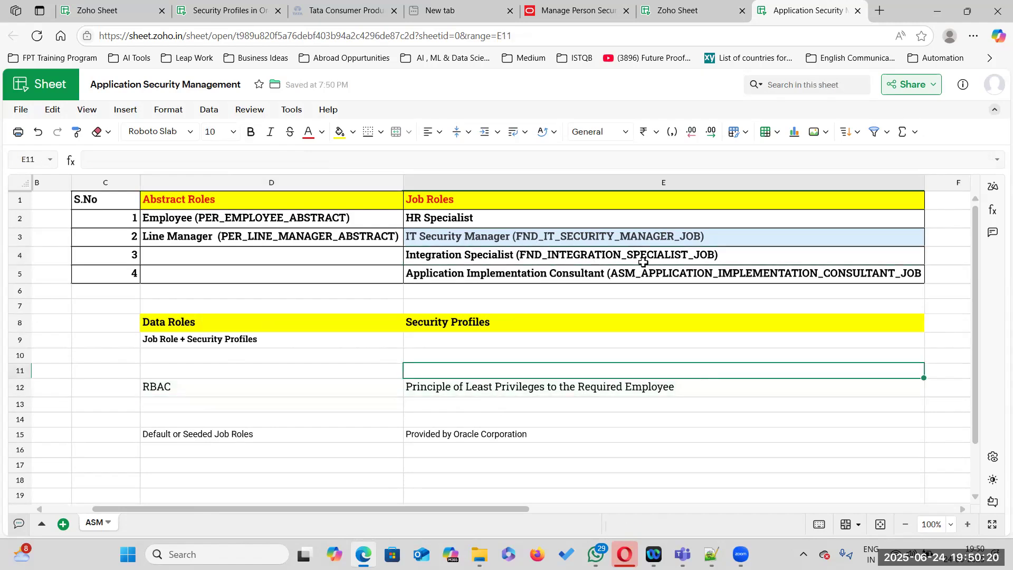
pyautogui.click(591, 261)
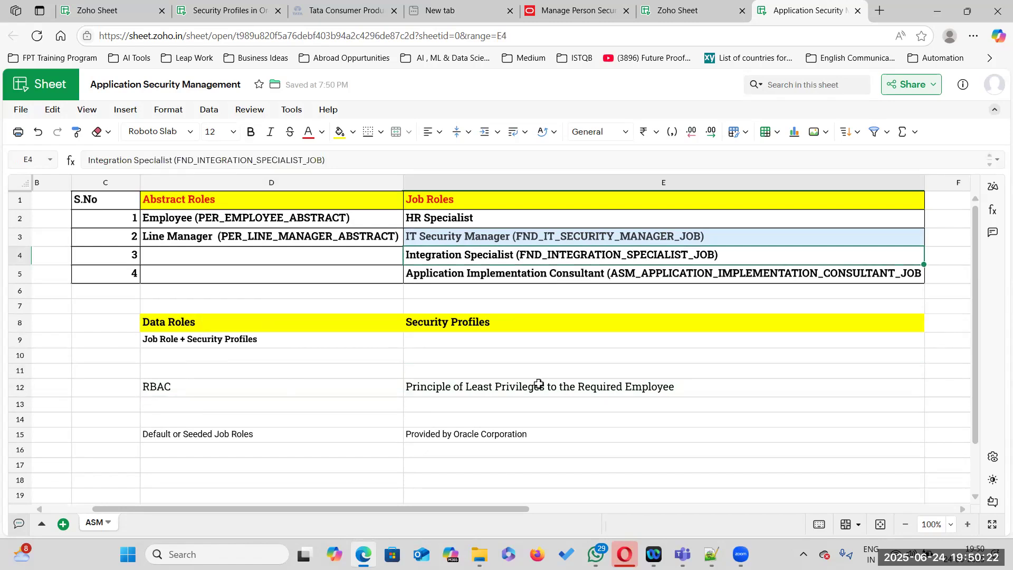
pyautogui.click(202, 320)
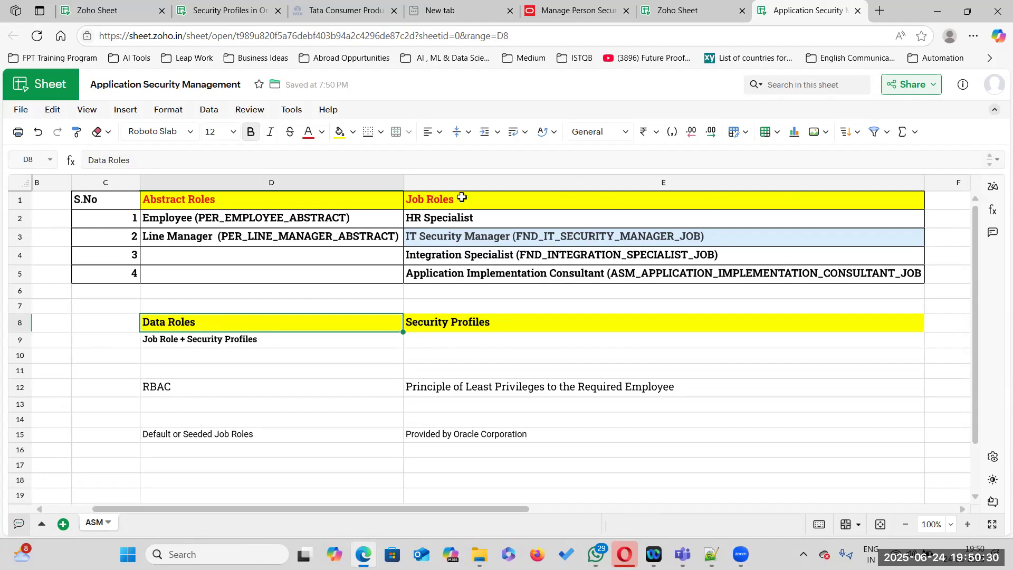
pyautogui.click(508, 322)
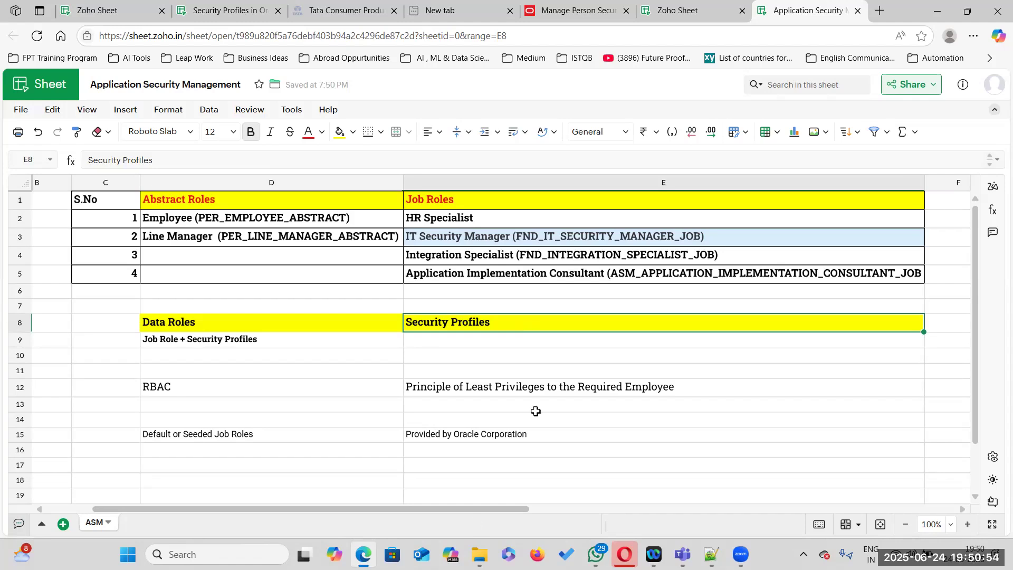
pyautogui.click(493, 198)
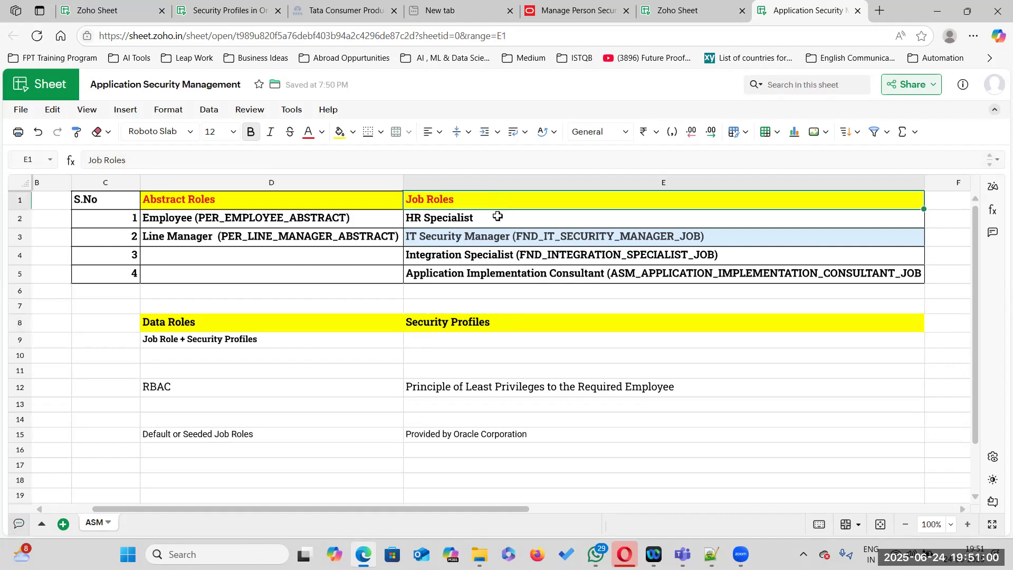
pyautogui.click(497, 217)
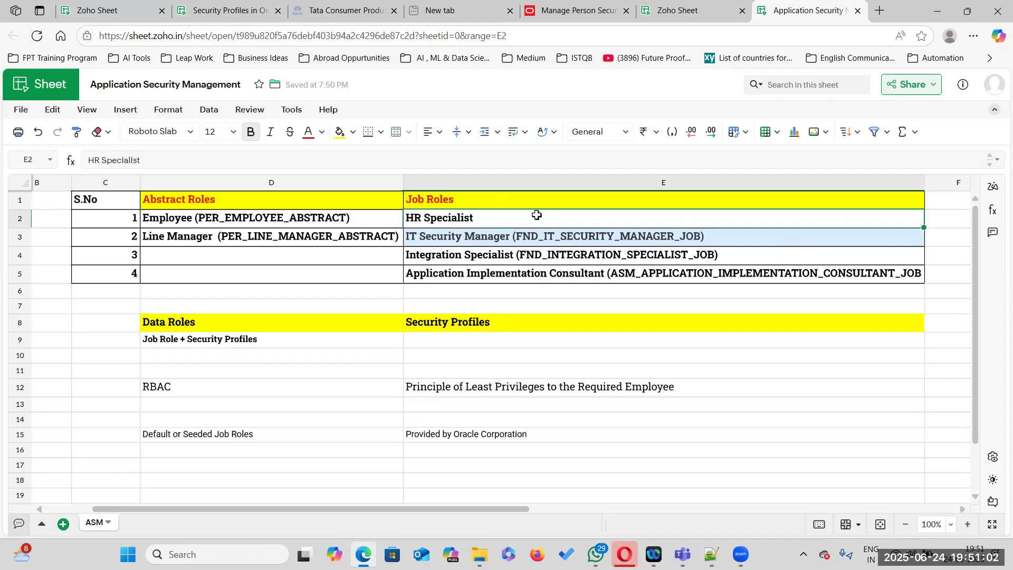
pyautogui.click(212, 323)
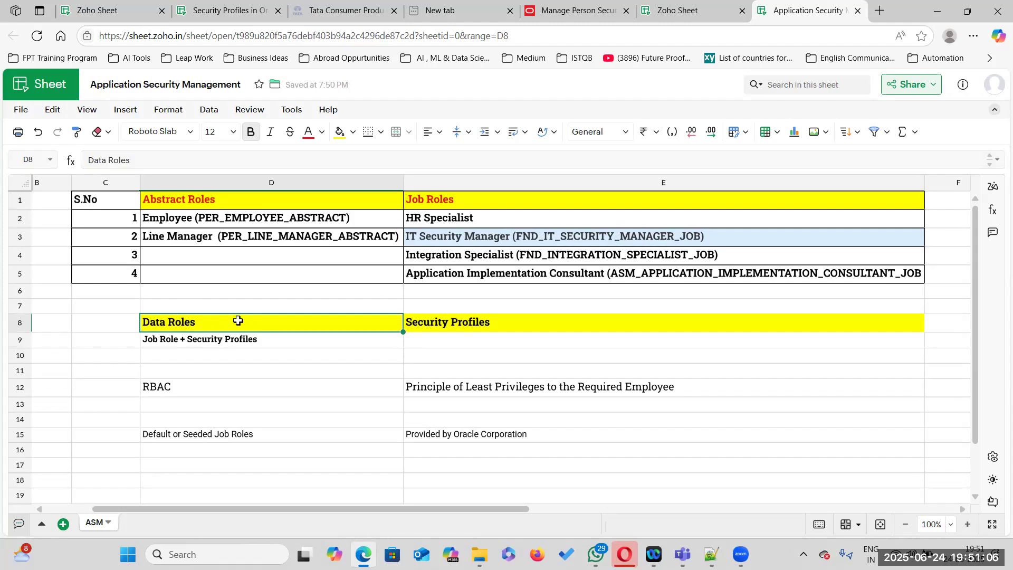
pyautogui.click(516, 387)
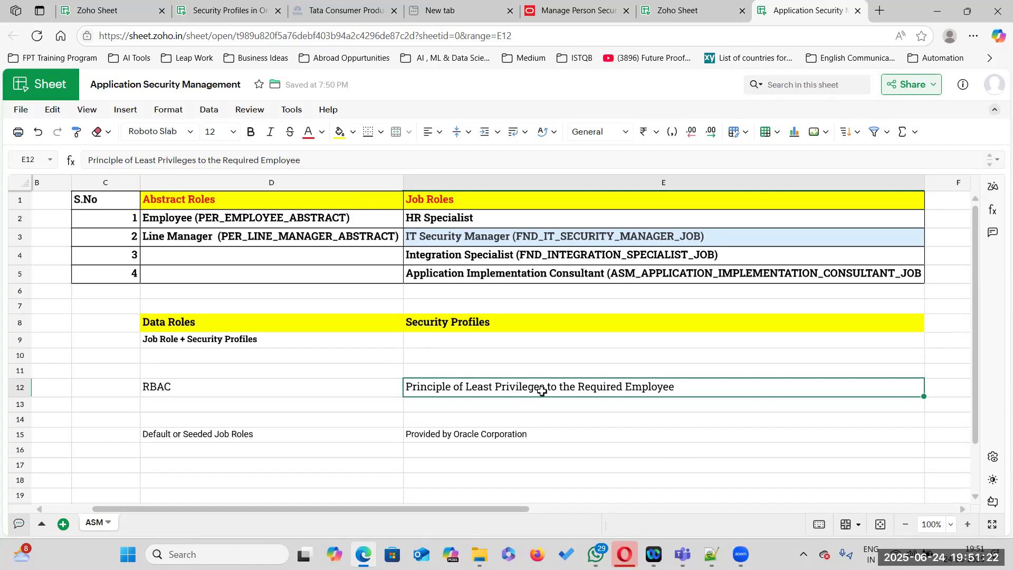
pyautogui.click(213, 323)
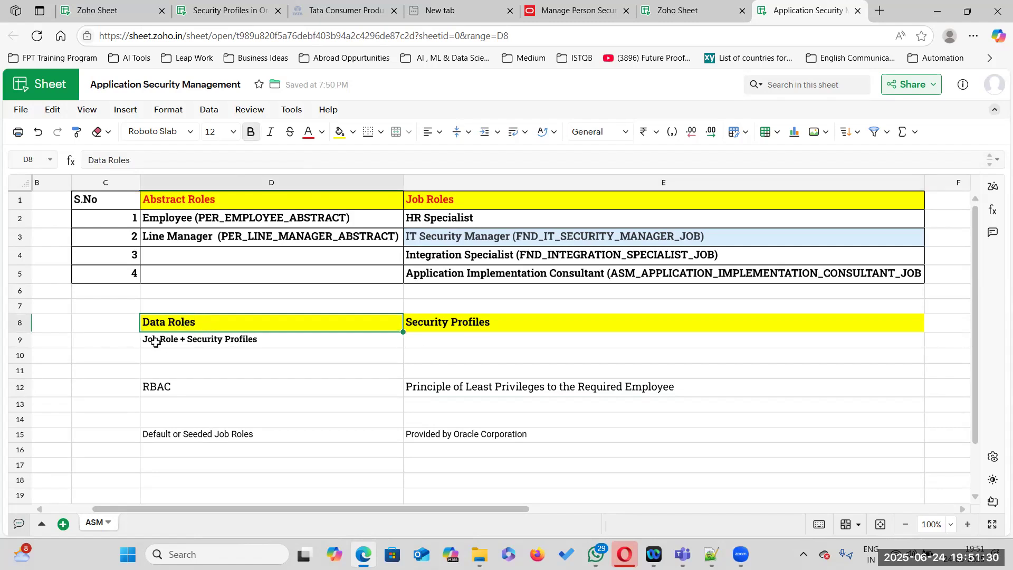
pyautogui.click(232, 340)
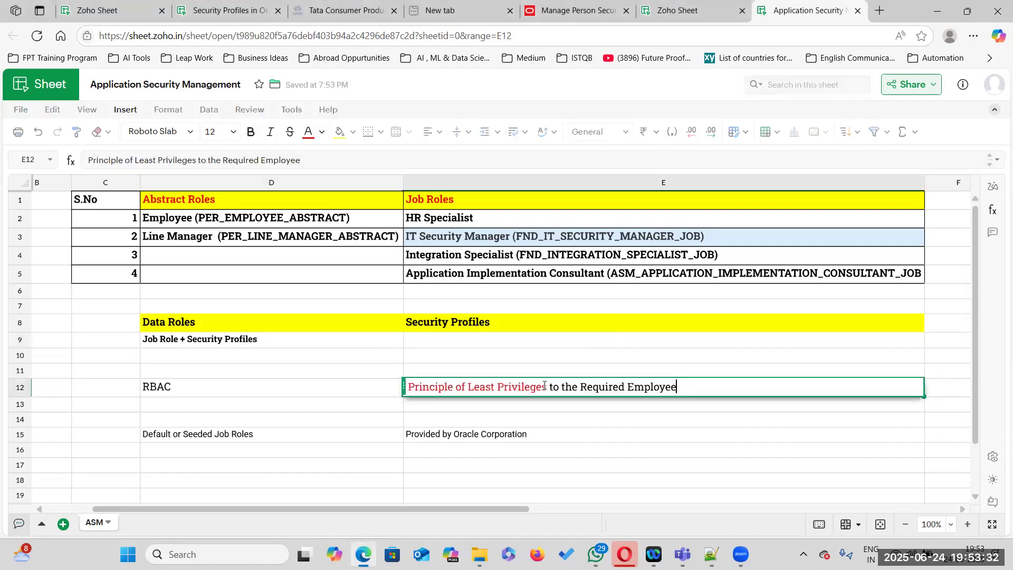
# - Set the font color of "Principle of Least Privileges" in E12 to red
pyautogui.moveTo(547, 387); pyautogui.dragTo(390, 384)
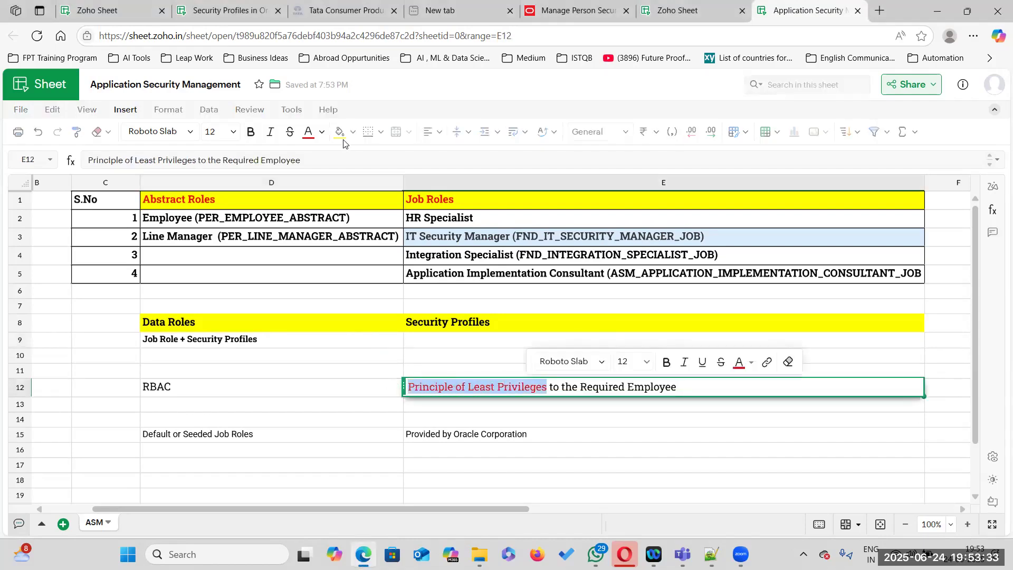
pyautogui.click(377, 391)
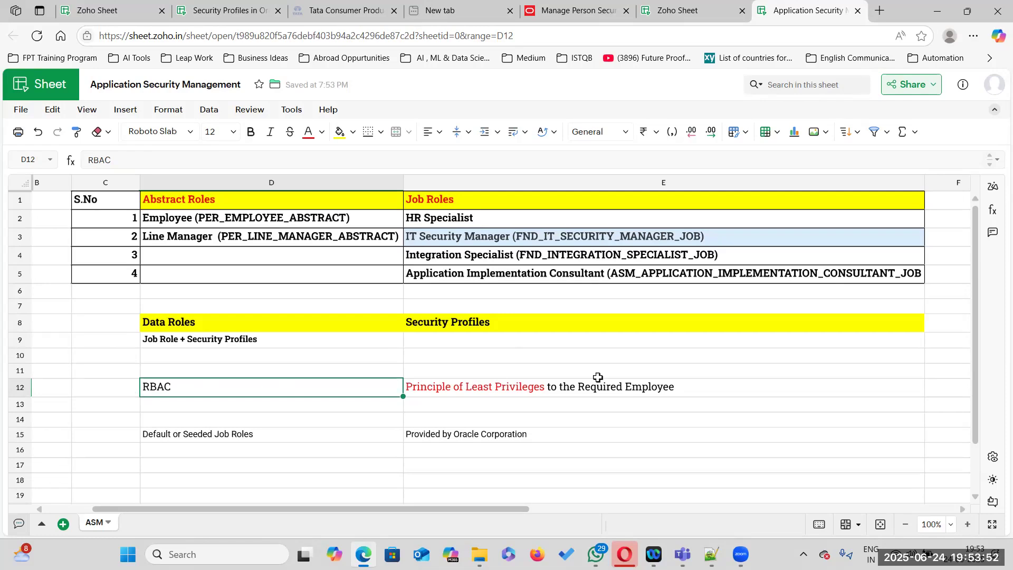
# - Open the Security Profiles in Oracle HCM Cloud spreadsheet from the My Spreadsheets list
pyautogui.scroll(-4, 167, 398)
pyautogui.scroll(2, 191, 289)
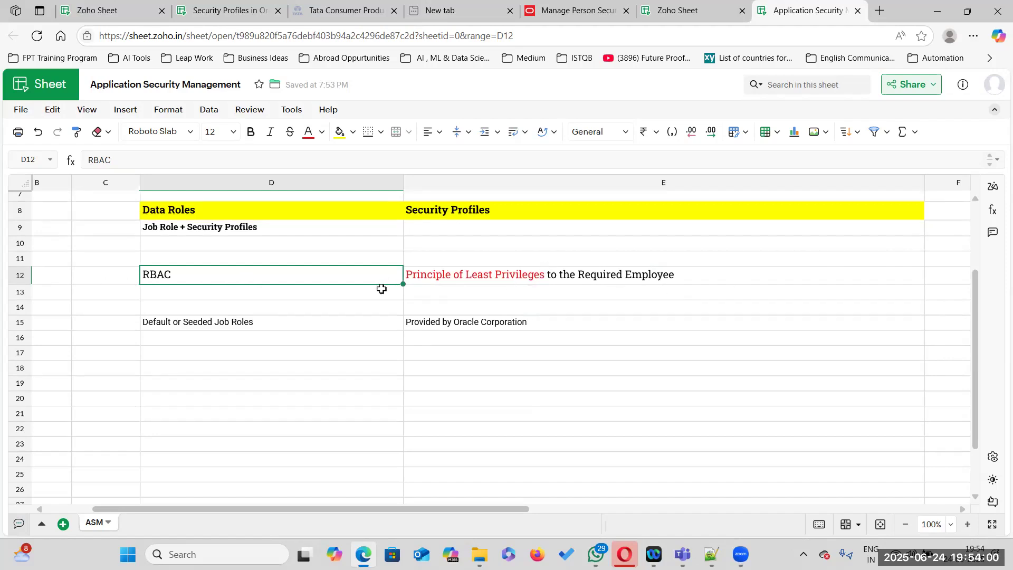
pyautogui.scroll(2, 203, 237)
pyautogui.click(222, 269)
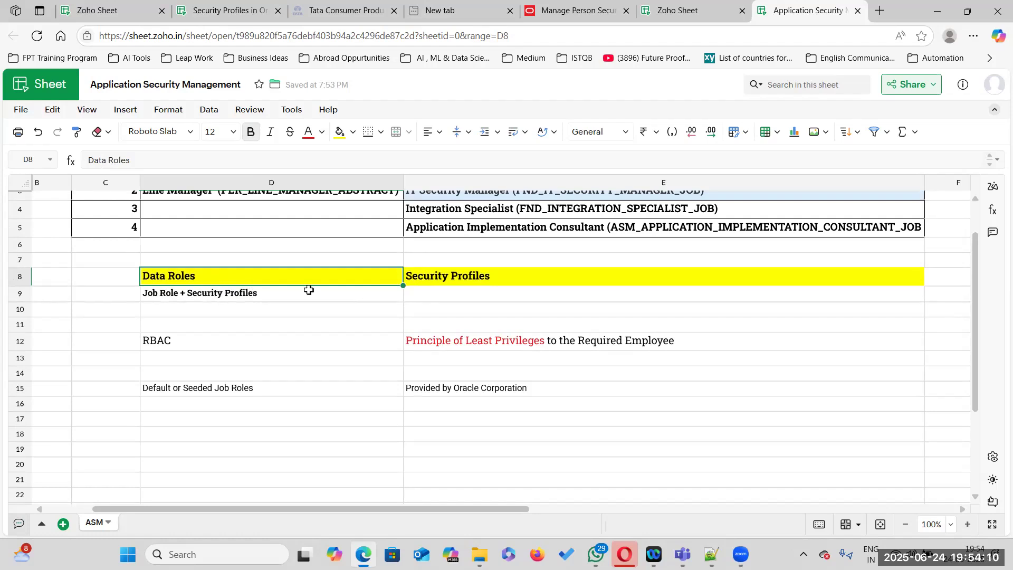
pyautogui.click(688, 10)
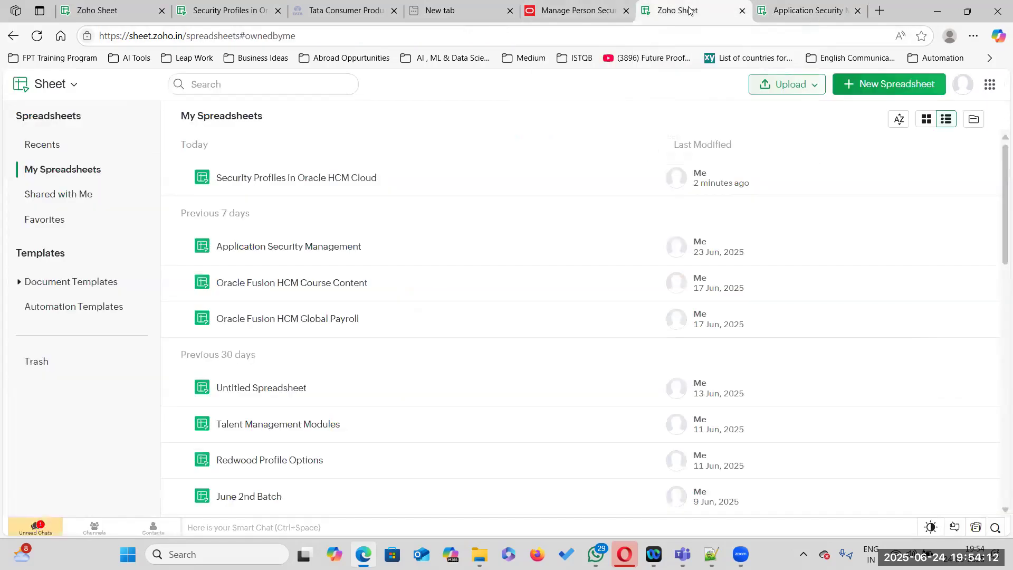
pyautogui.click(283, 182)
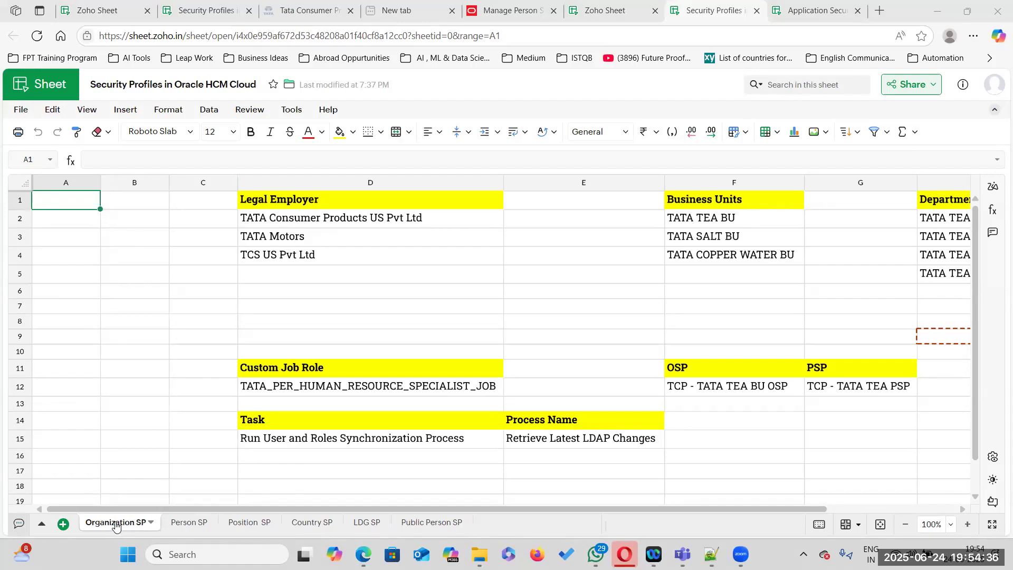
# - Look through the Person SP and Public Person SP sheets and return to the Organization SP sheet
pyautogui.click(185, 522)
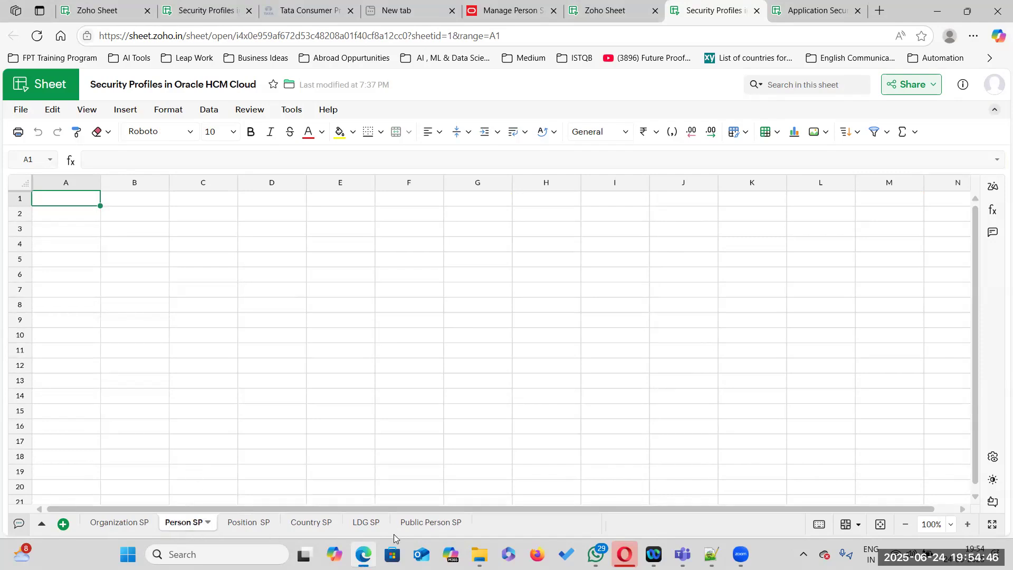
pyautogui.click(425, 524)
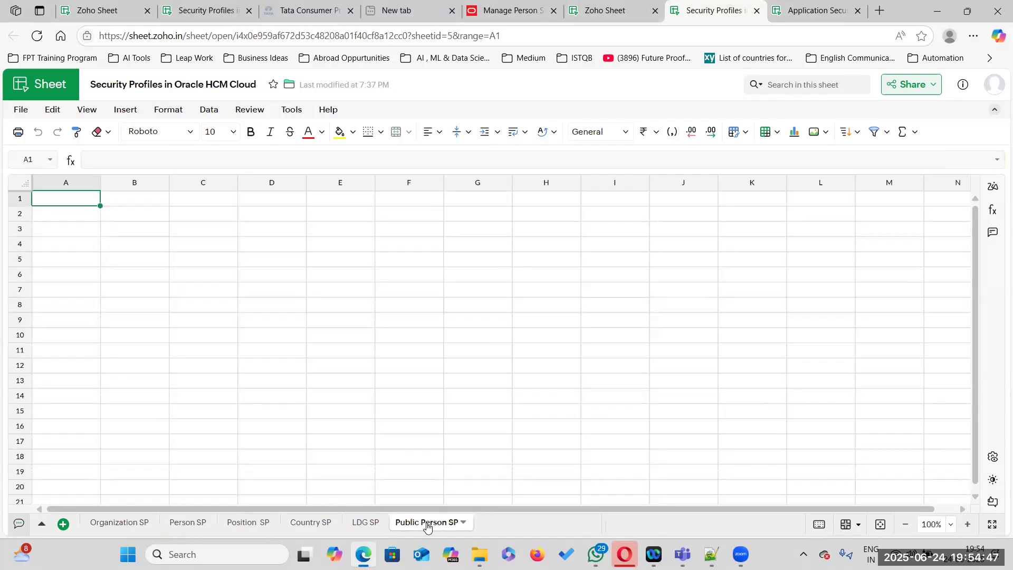
pyautogui.click(118, 524)
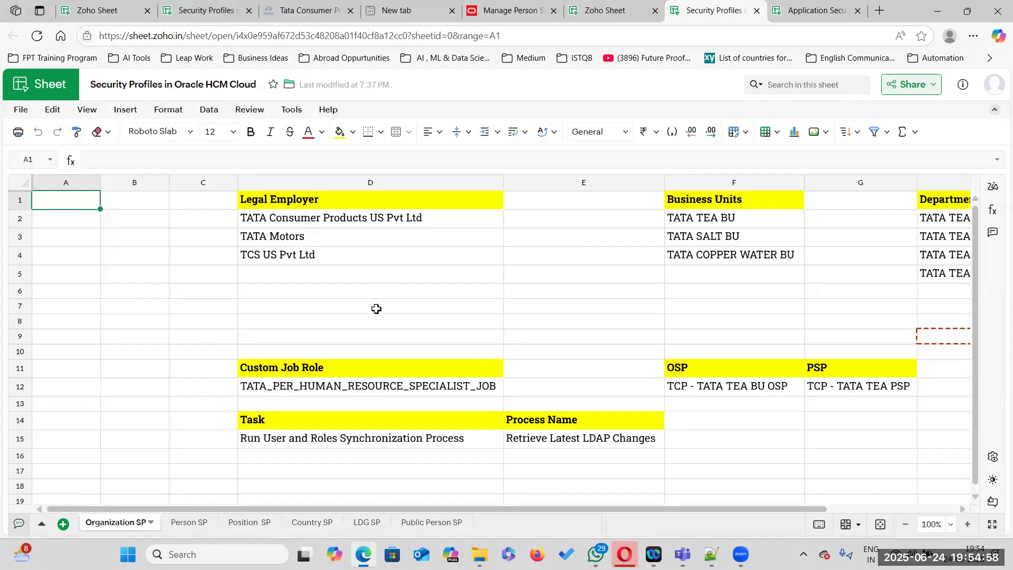
pyautogui.click(190, 523)
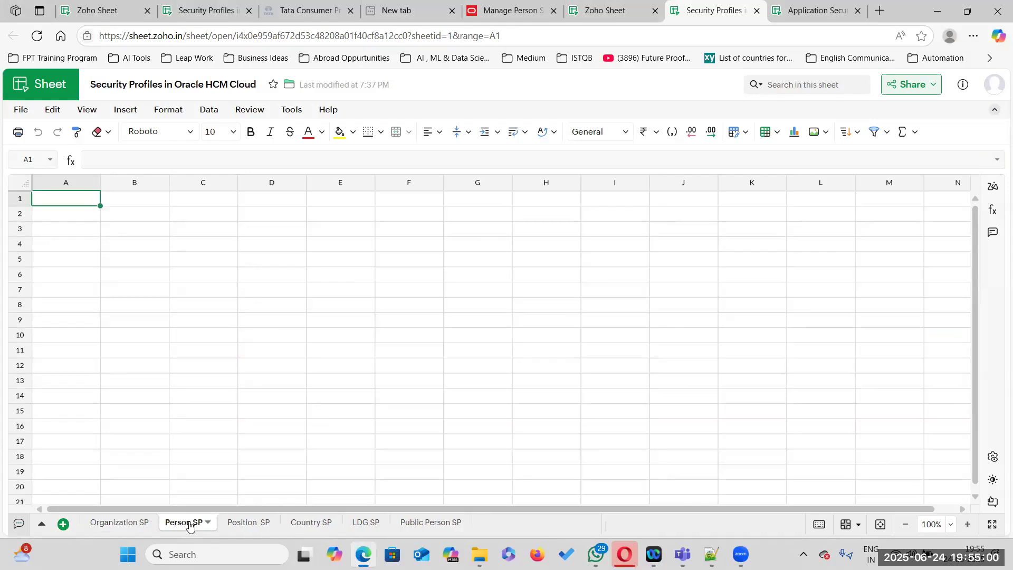
pyautogui.click(131, 523)
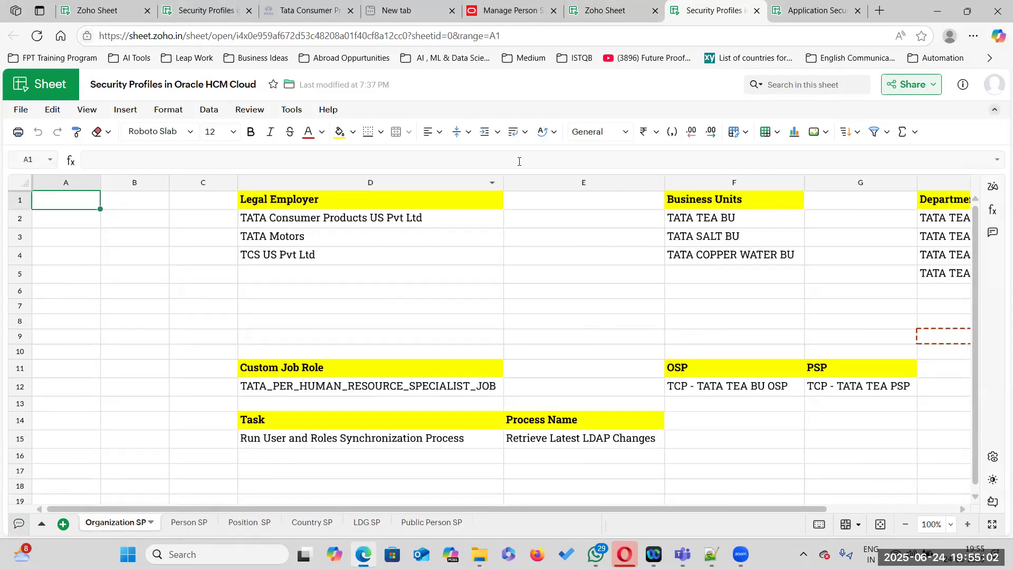
# - Auto-fit column D and enter "TATA" in cell B2 of the Organization SP sheet
pyautogui.doubleClick(505, 181)
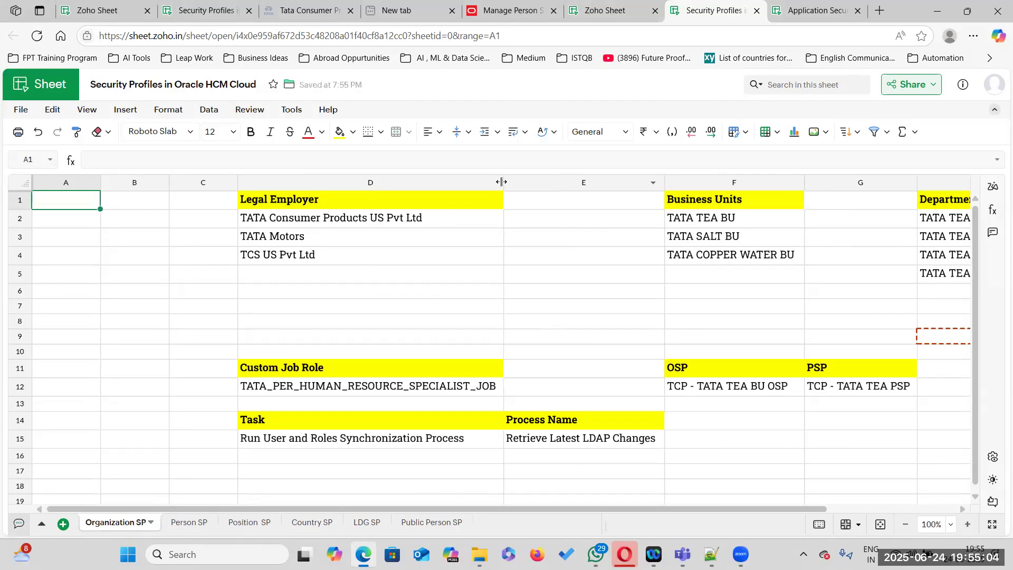
pyautogui.click(125, 213)
pyautogui.write('TATA')
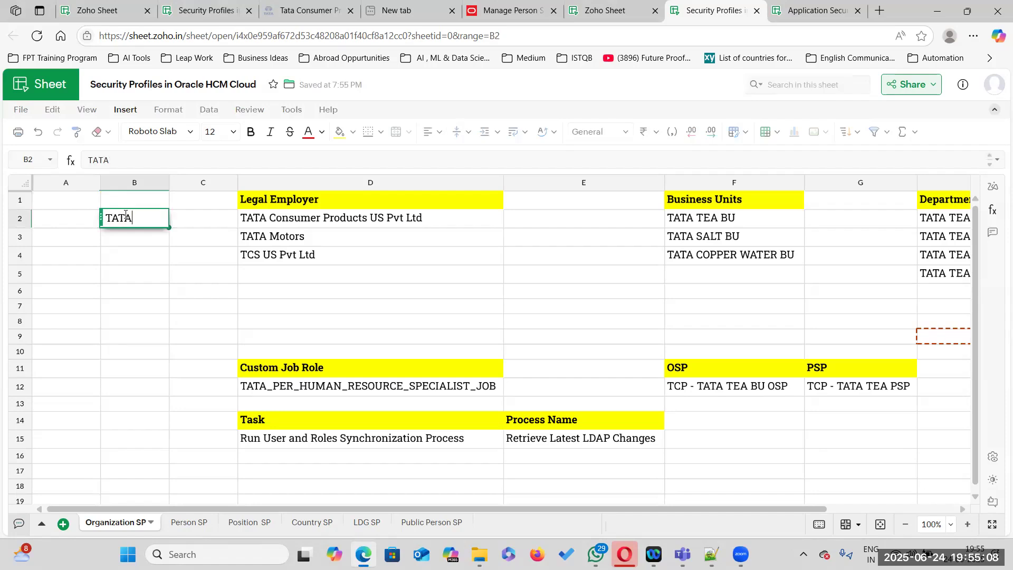
pyautogui.click(134, 252)
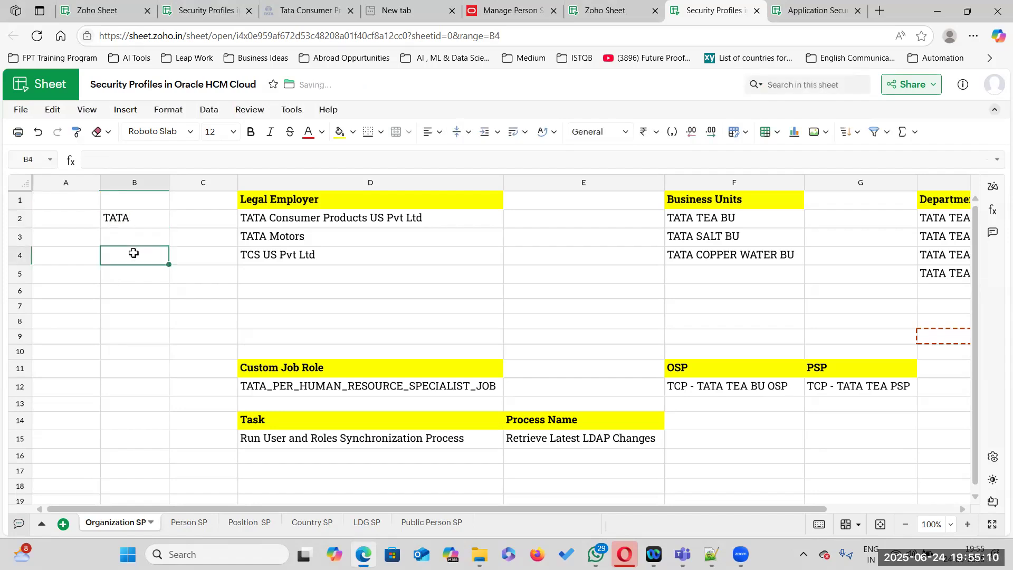
pyautogui.click(122, 199)
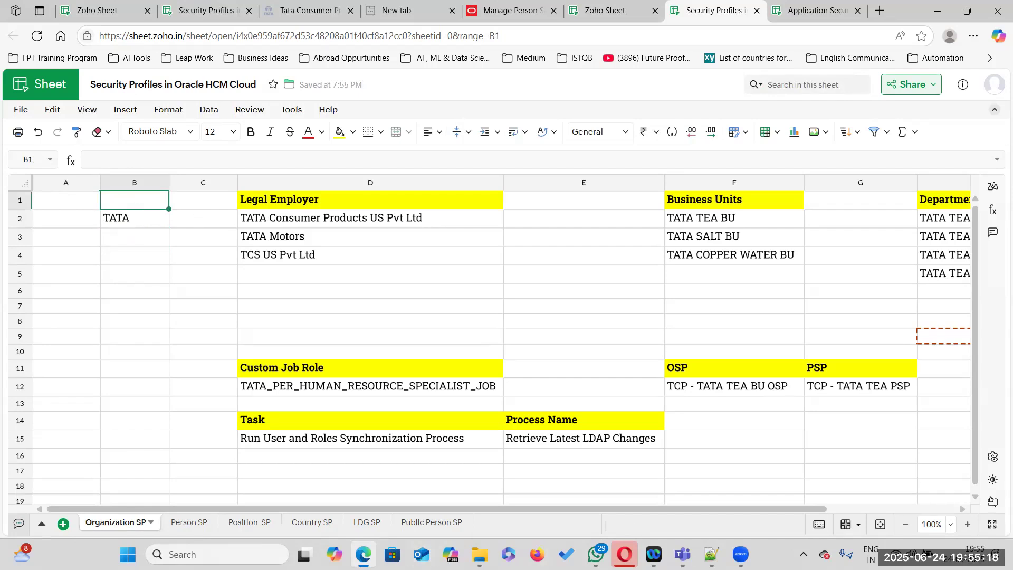
# - Check the TCP - TATA TEA PSP person security profile in Oracle and return to the Organization SP sheet
pyautogui.moveTo(711, 554)
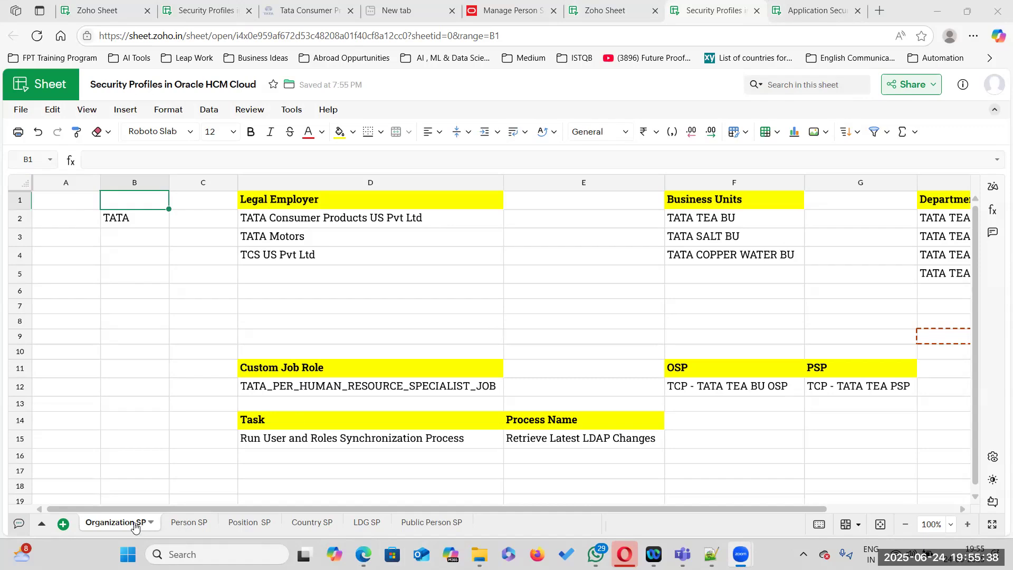
pyautogui.doubleClick(49, 289)
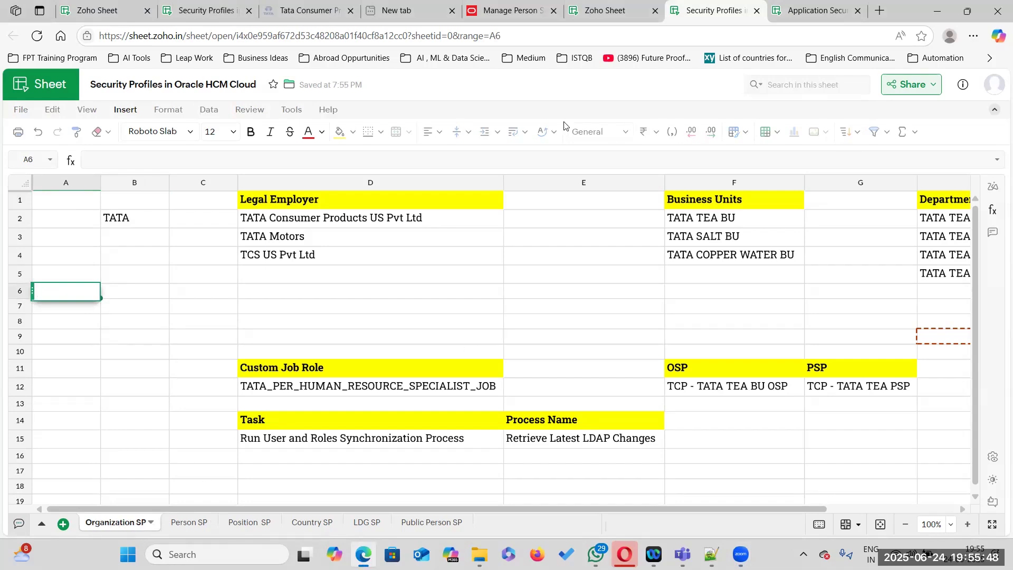
pyautogui.click(515, 13)
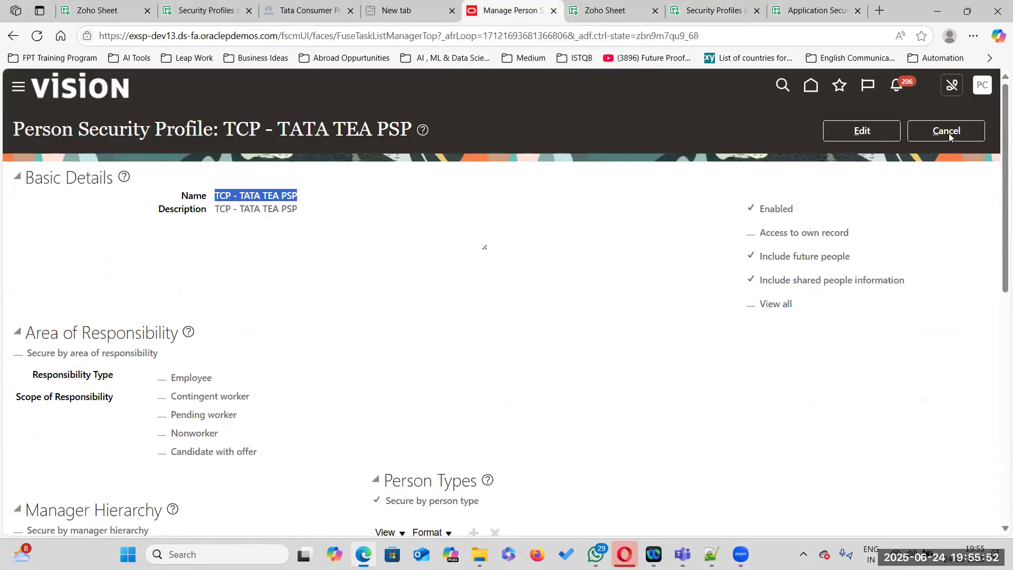
pyautogui.click(714, 11)
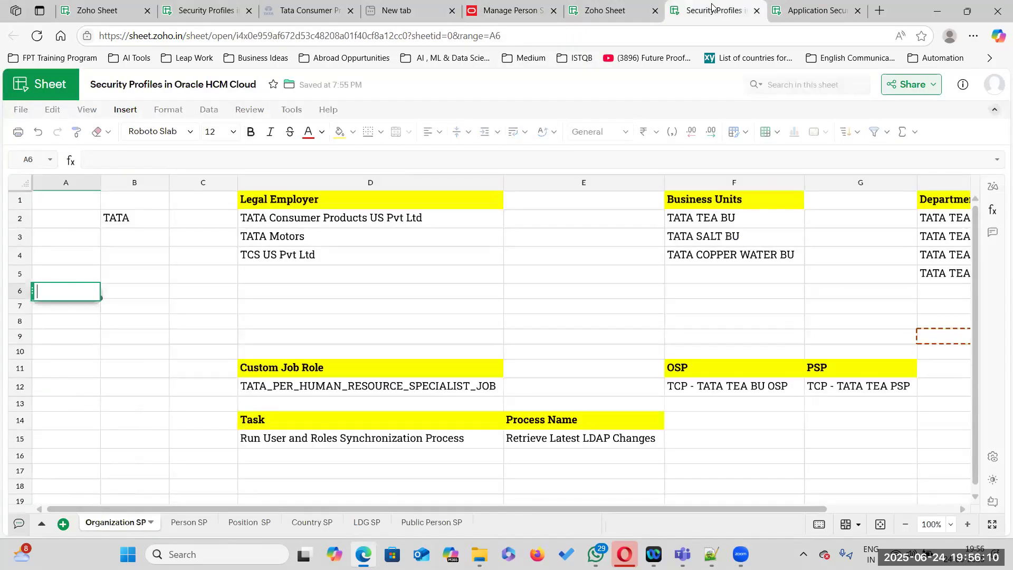
# - Enter "Security Profile" in cell A6 and widen column A to fit the text
pyautogui.click(86, 317)
pyautogui.doubleClick(55, 292)
pyautogui.write('Security Profile')
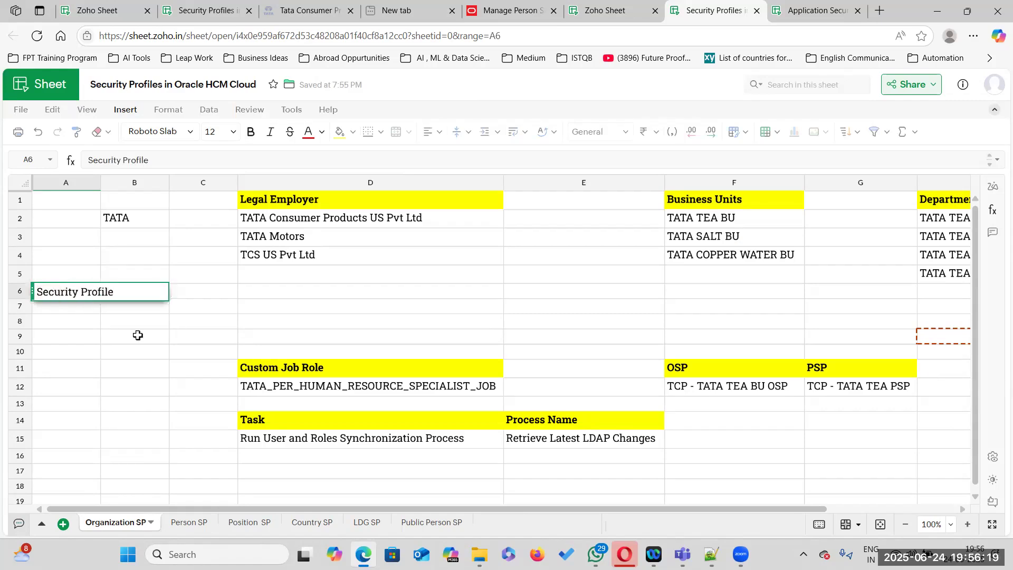
pyautogui.click(100, 315)
pyautogui.click(129, 291)
pyautogui.moveTo(107, 180); pyautogui.dragTo(126, 180)
# - Enter "View All" in cell A7 beneath the Security Profile label
pyautogui.doubleClick(42, 308)
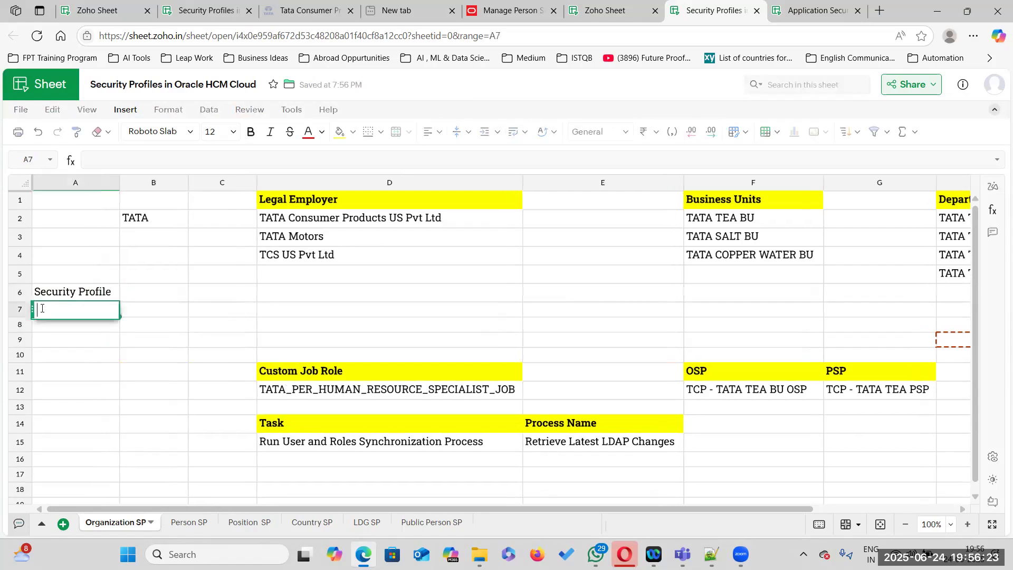
pyautogui.write('View All')
pyautogui.click(181, 301)
pyautogui.click(90, 291)
pyautogui.click(86, 315)
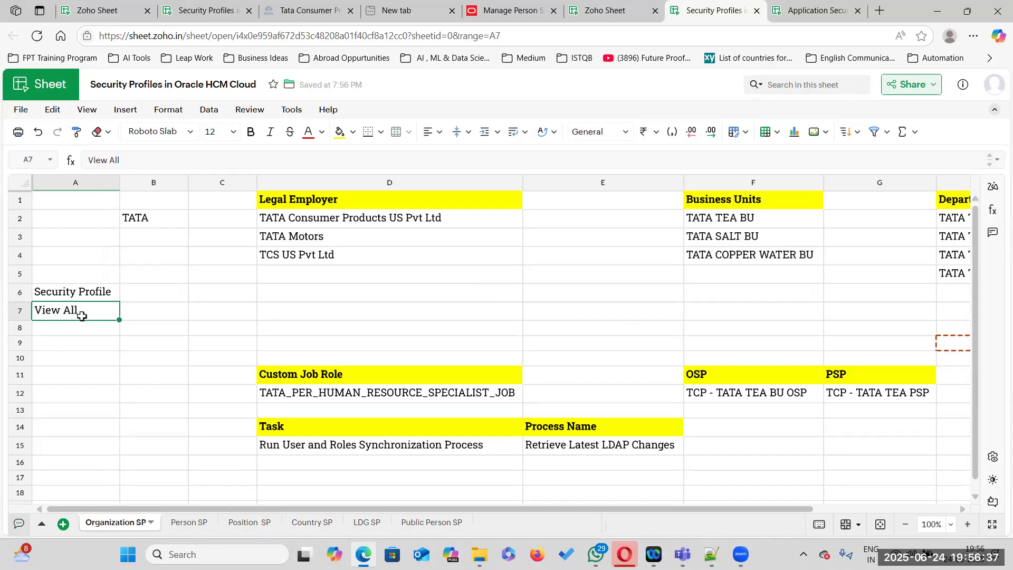
# - Review the View All security profile entry and the Departments list in the Organization SP sheet
pyautogui.click(109, 291)
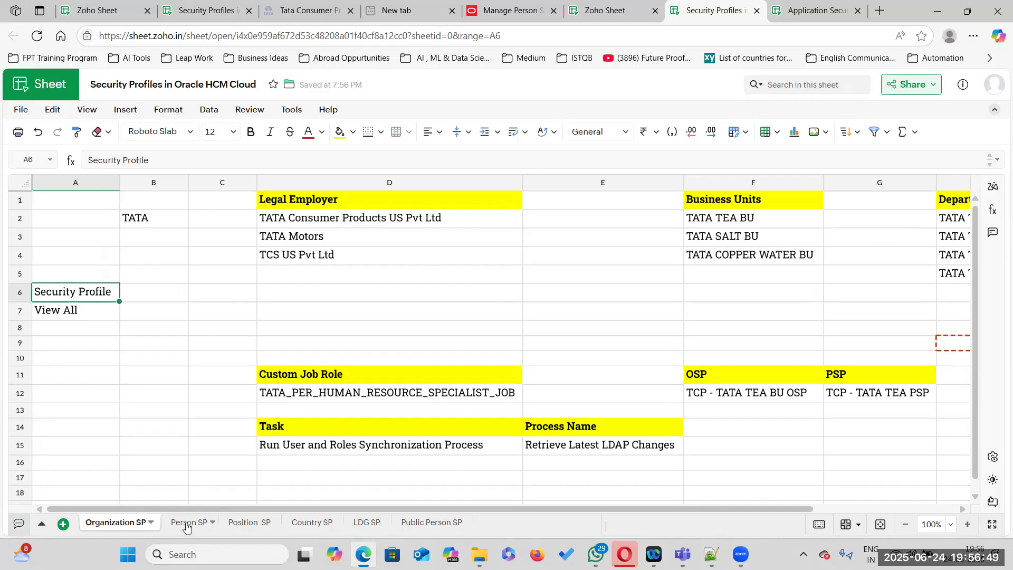
pyautogui.click(89, 311)
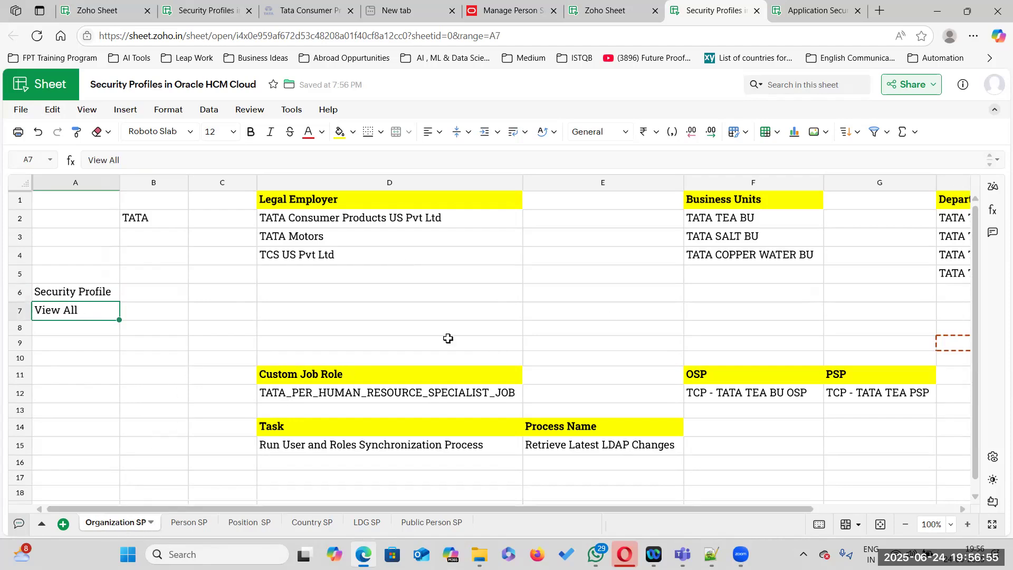
pyautogui.moveTo(395, 509); pyautogui.dragTo(510, 507)
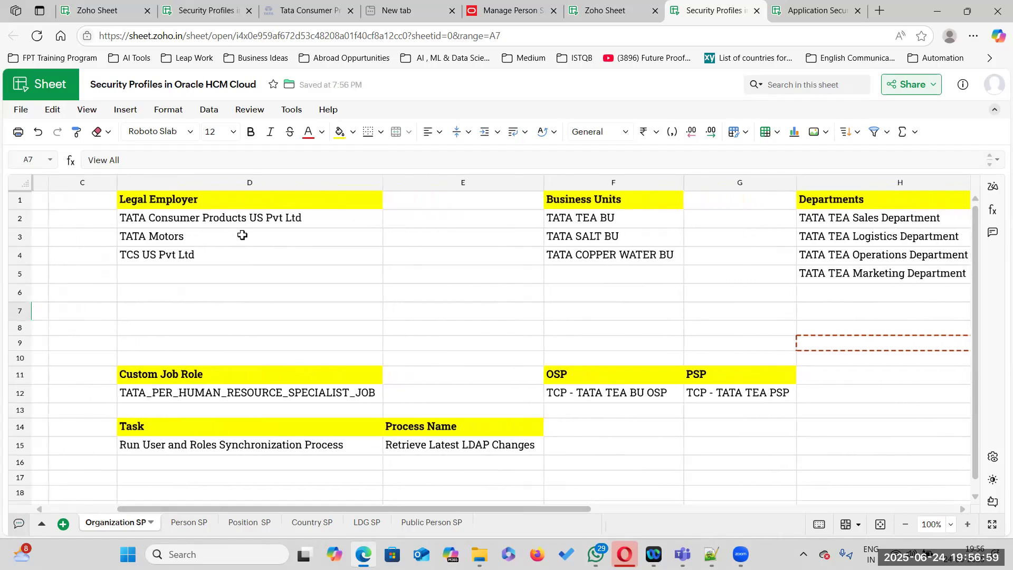
# - Enter "Enterprise" in cell B1 and change the entry in B2 to "TATA Group"
pyautogui.click(330, 213)
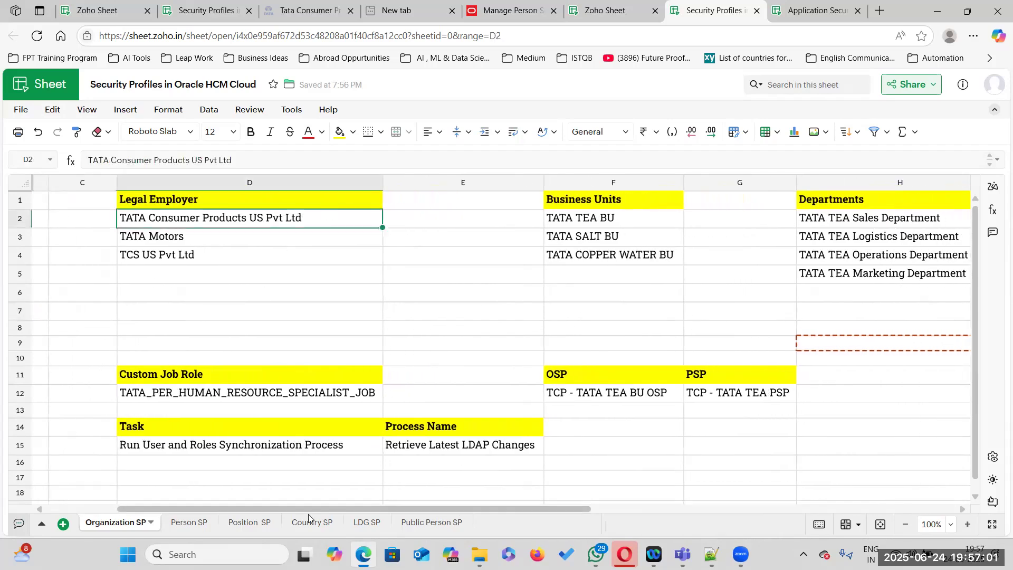
pyautogui.moveTo(313, 510); pyautogui.dragTo(105, 493)
pyautogui.click(134, 197)
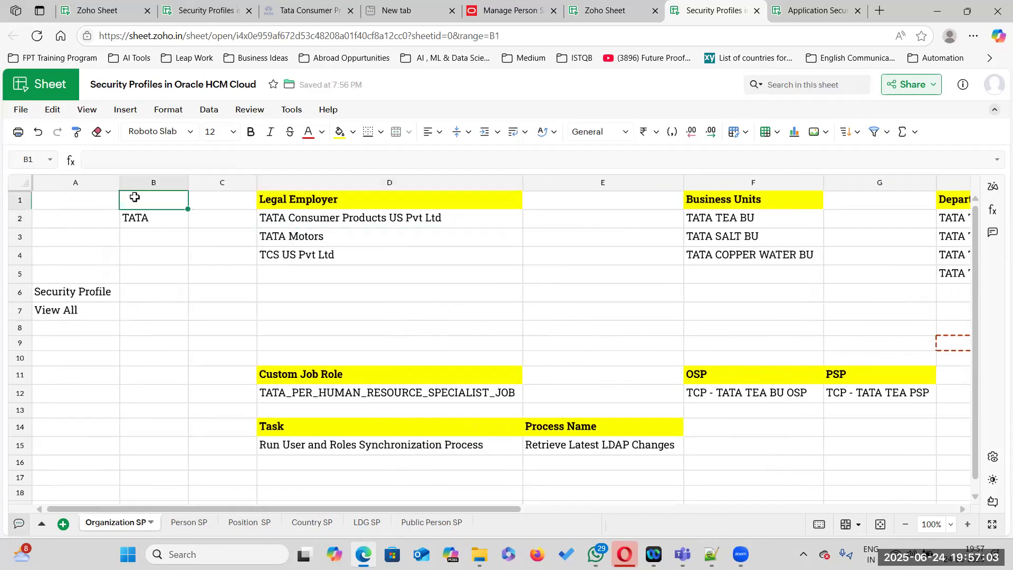
pyautogui.write('Enterprise')
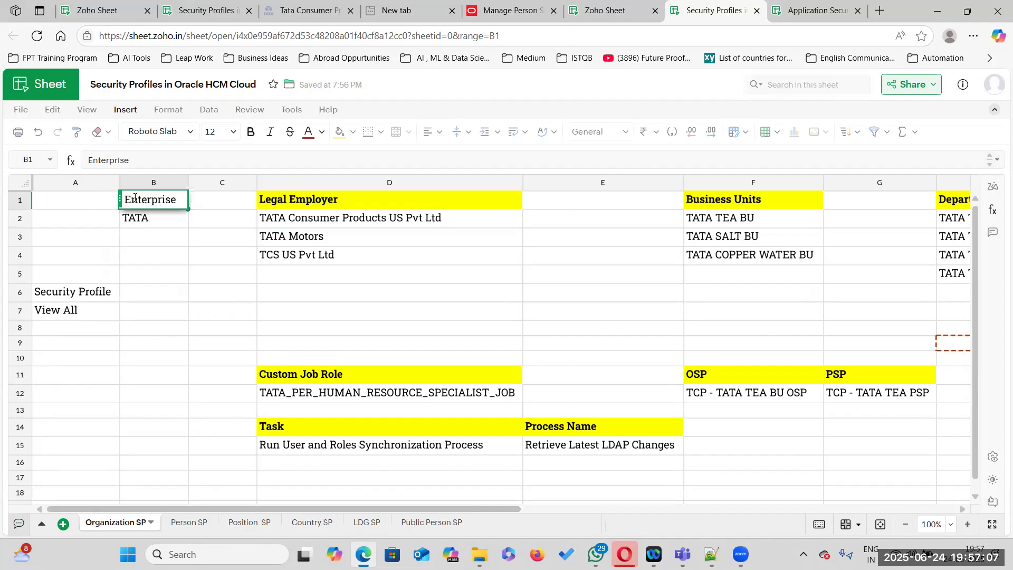
pyautogui.doubleClick(158, 220)
pyautogui.write('Group')
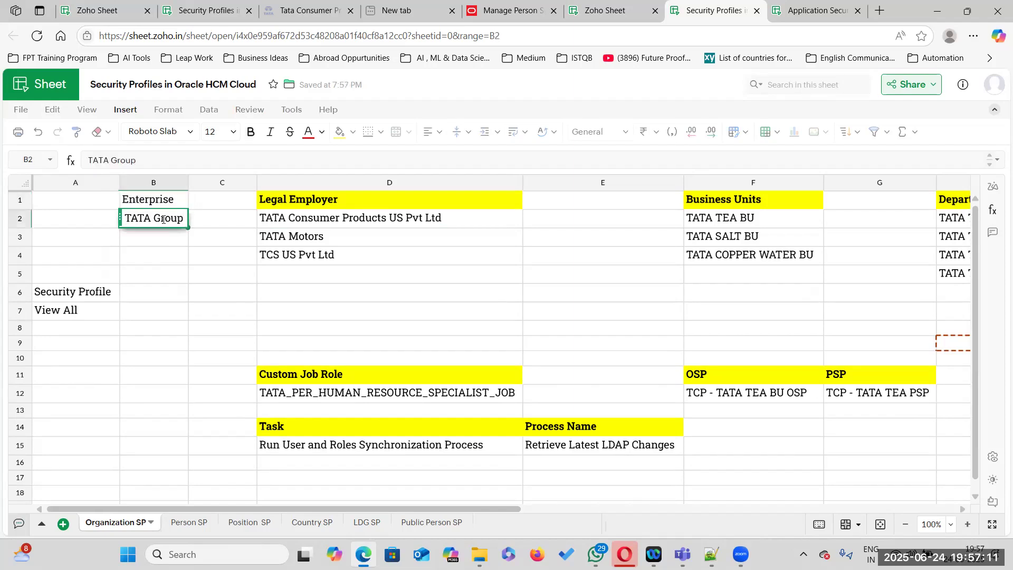
pyautogui.click(185, 269)
# - Format the Enterprise header in B1 as bold text with a yellow fill
pyautogui.click(160, 199)
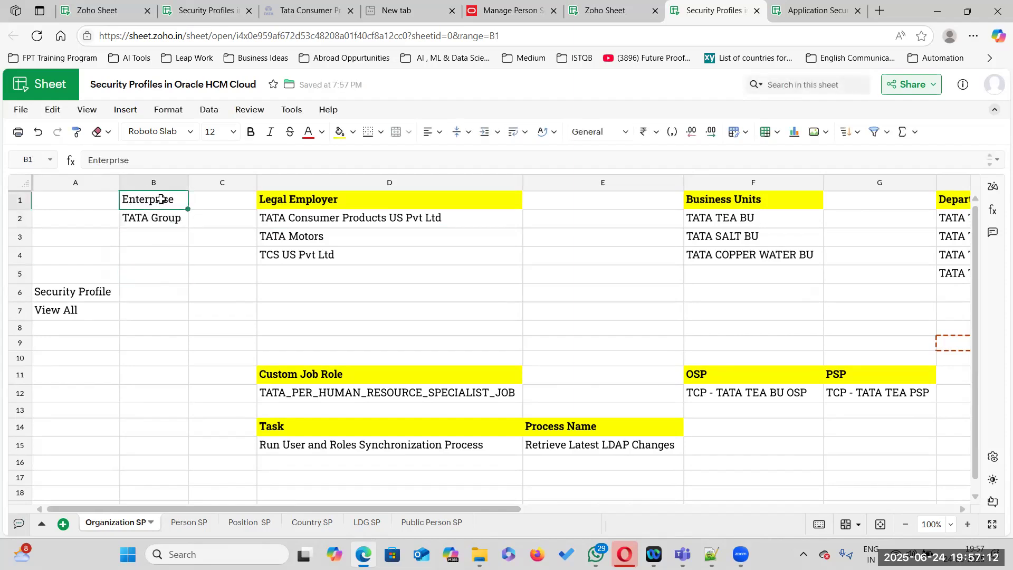
pyautogui.click(340, 131)
pyautogui.hotkey('ctrl', 'b')
pyautogui.click(203, 248)
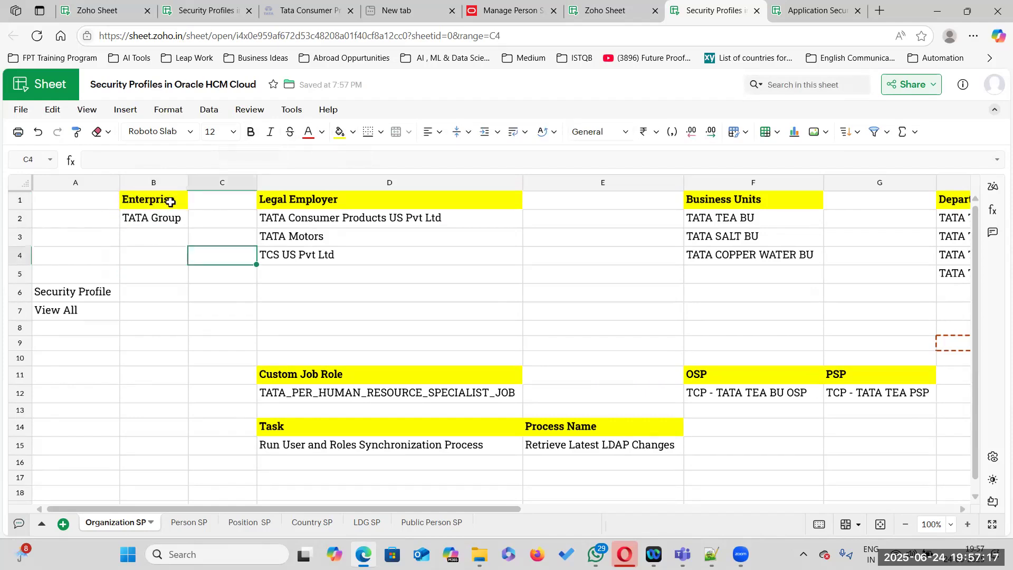
# - Review the organization hierarchy from the TATA Group enterprise through the legal employers and business units to the departments
pyautogui.click(154, 219)
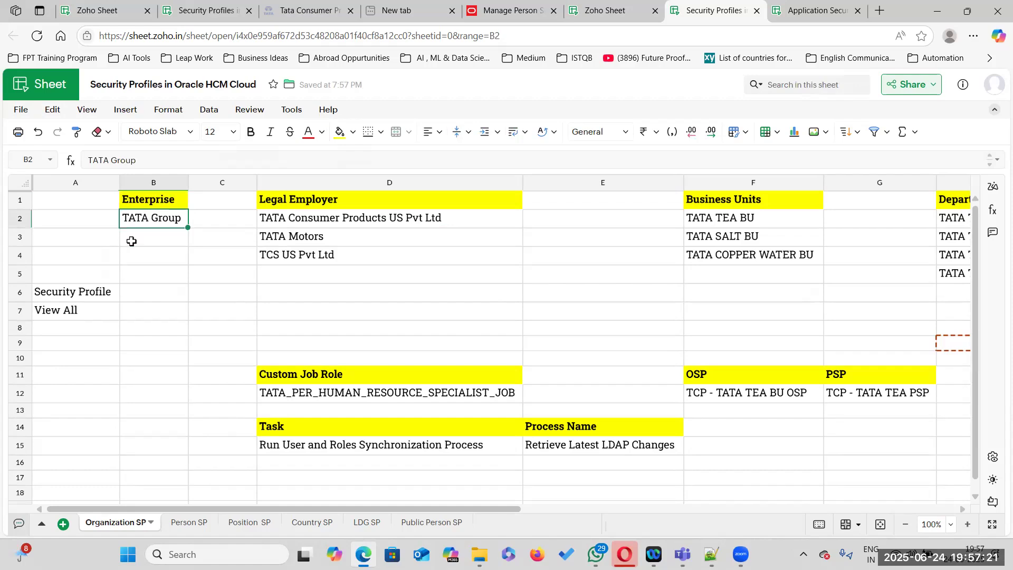
pyautogui.click(152, 199)
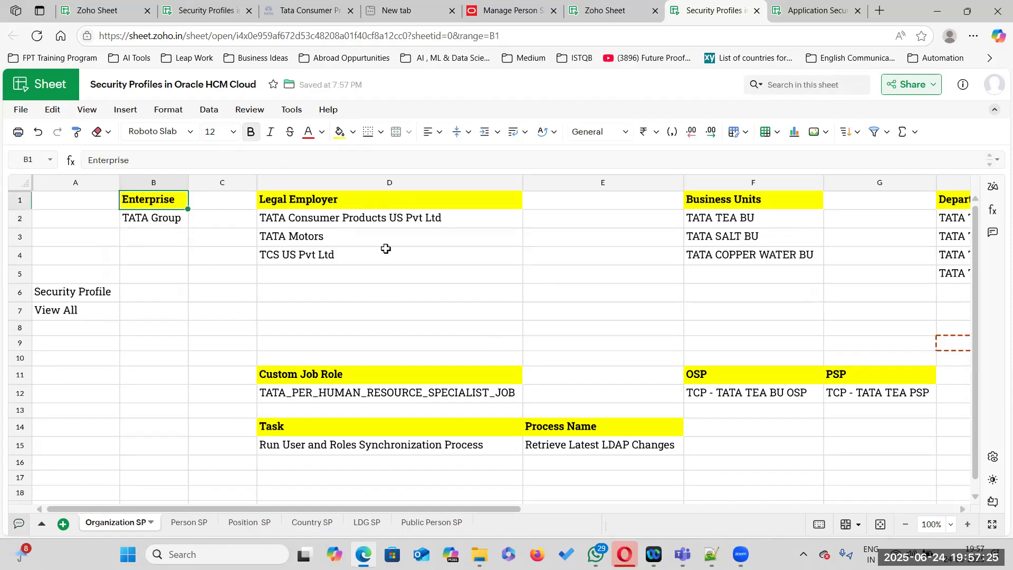
pyautogui.moveTo(351, 213); pyautogui.dragTo(355, 269)
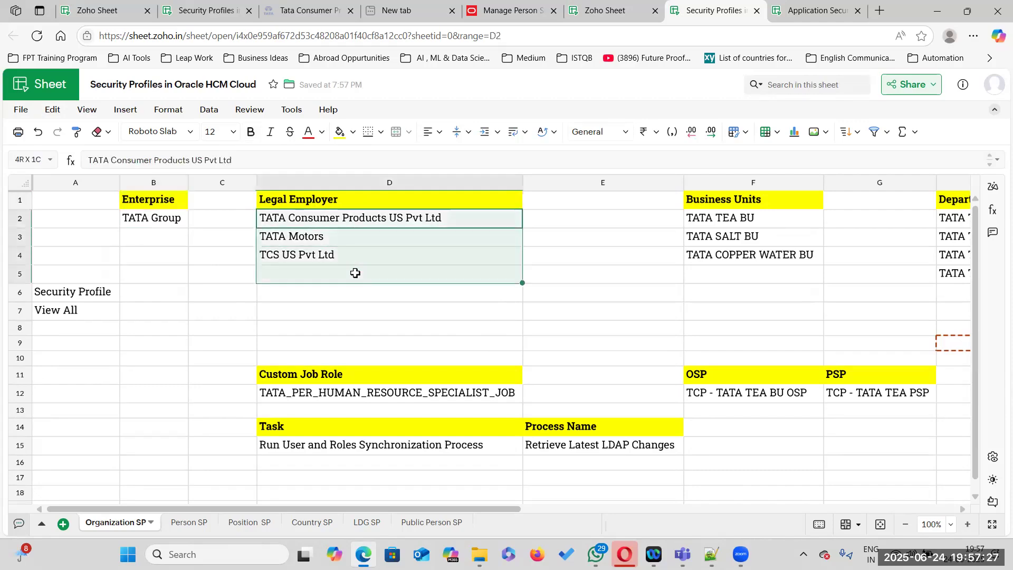
pyautogui.moveTo(787, 218); pyautogui.dragTo(783, 284)
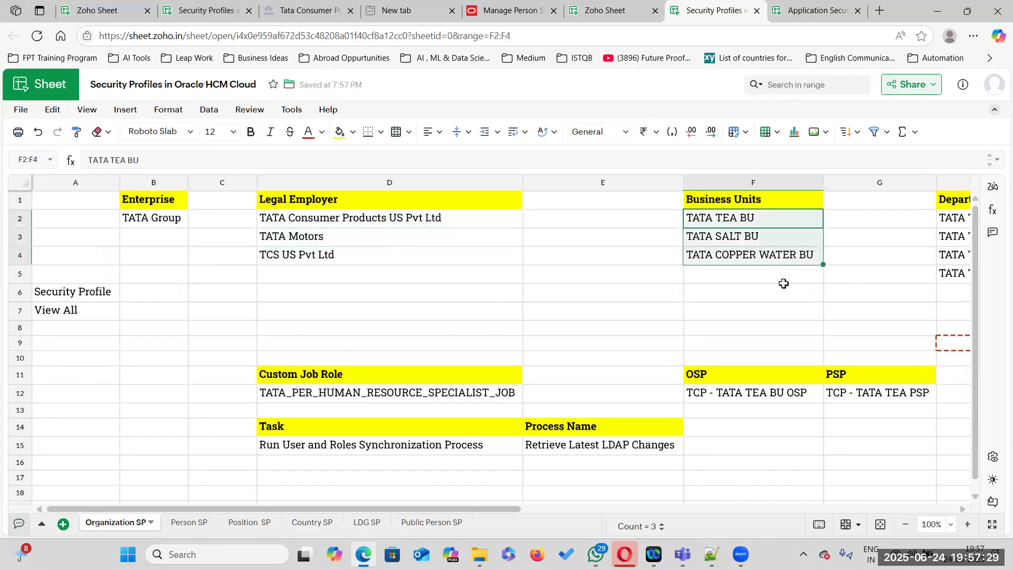
pyautogui.moveTo(495, 507); pyautogui.dragTo(649, 506)
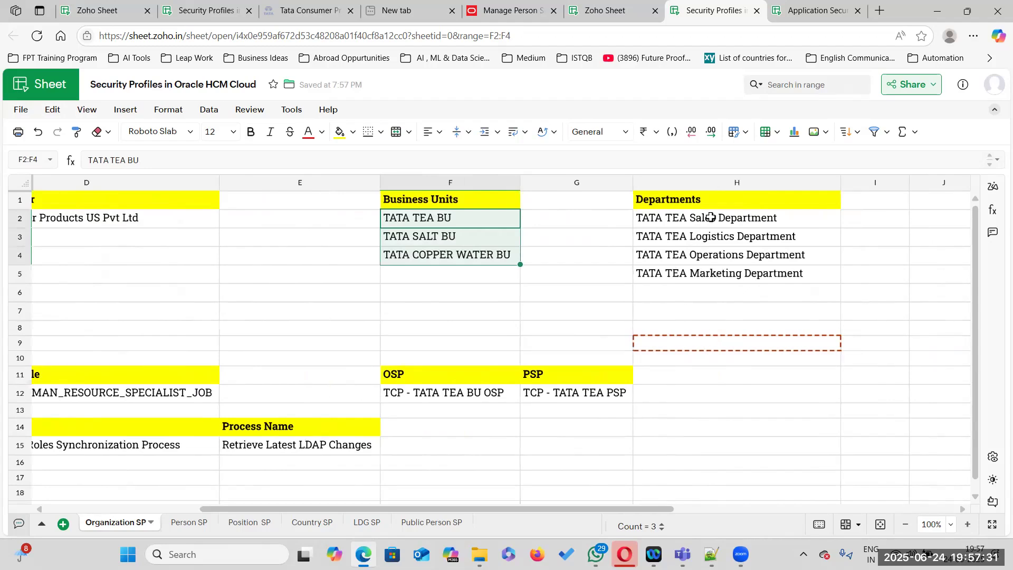
pyautogui.moveTo(711, 216); pyautogui.dragTo(714, 291)
pyautogui.moveTo(655, 507); pyautogui.dragTo(463, 491)
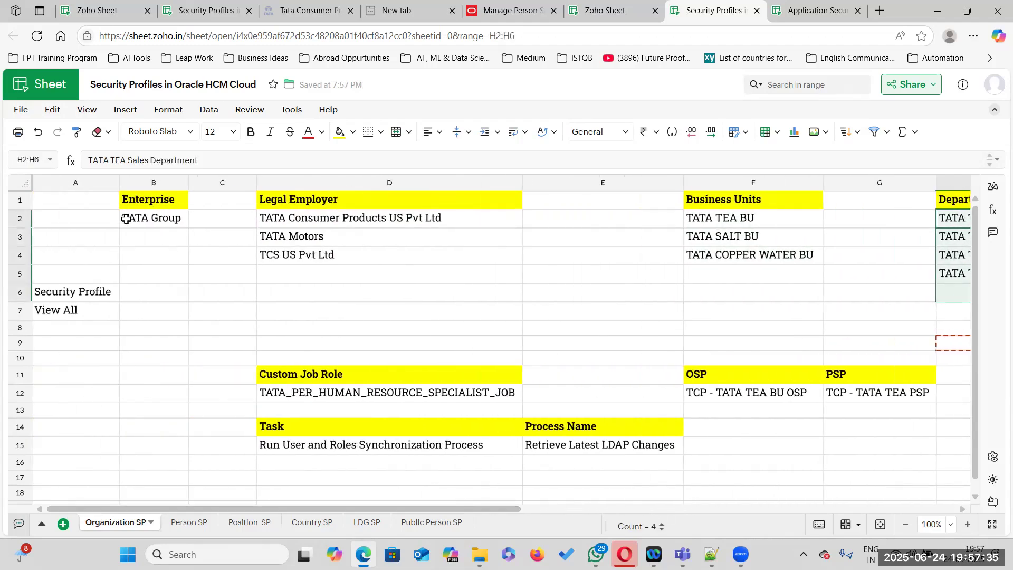
pyautogui.click(182, 222)
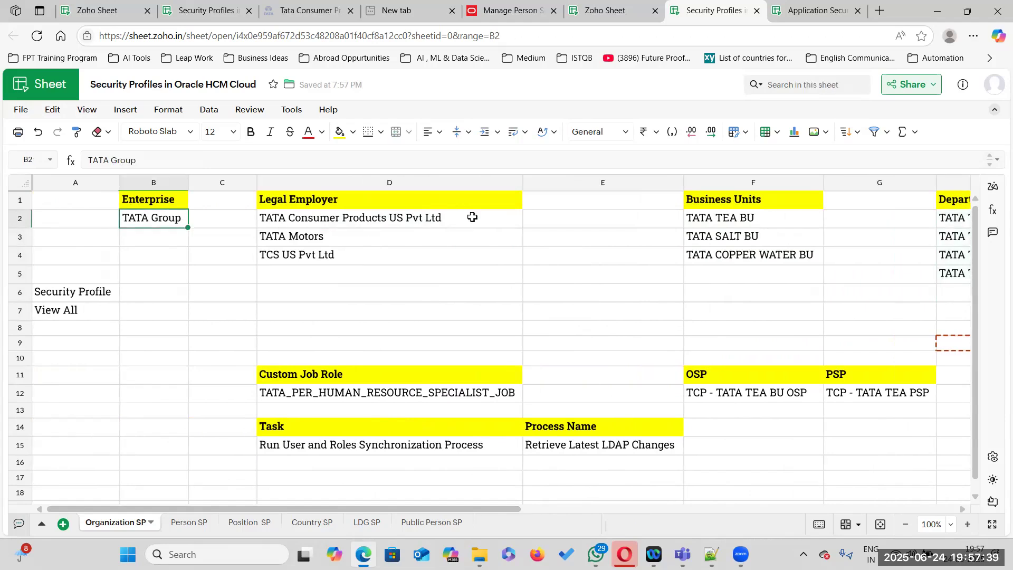
pyautogui.click(423, 219)
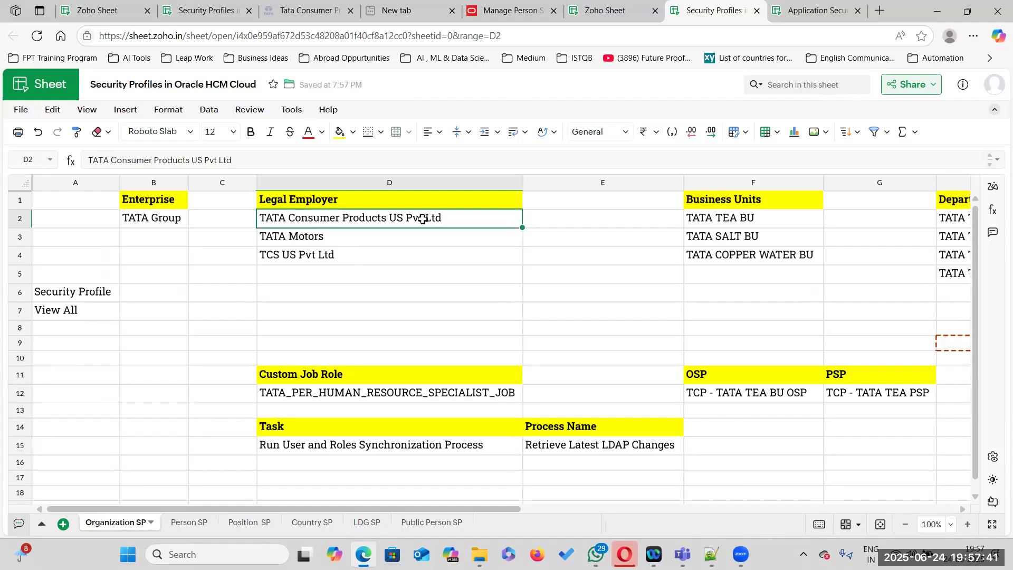
pyautogui.click(757, 254)
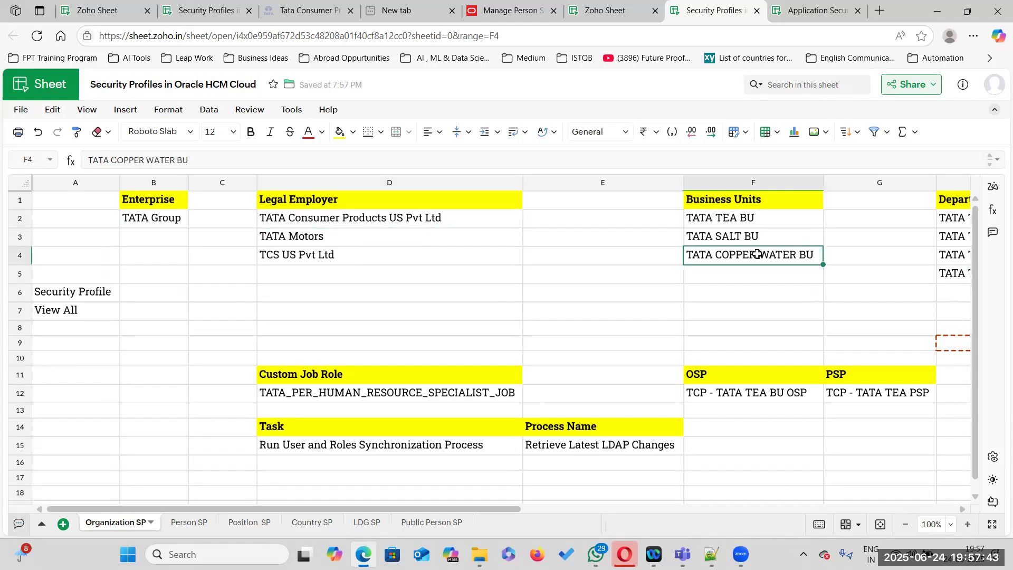
pyautogui.moveTo(488, 509); pyautogui.dragTo(662, 508)
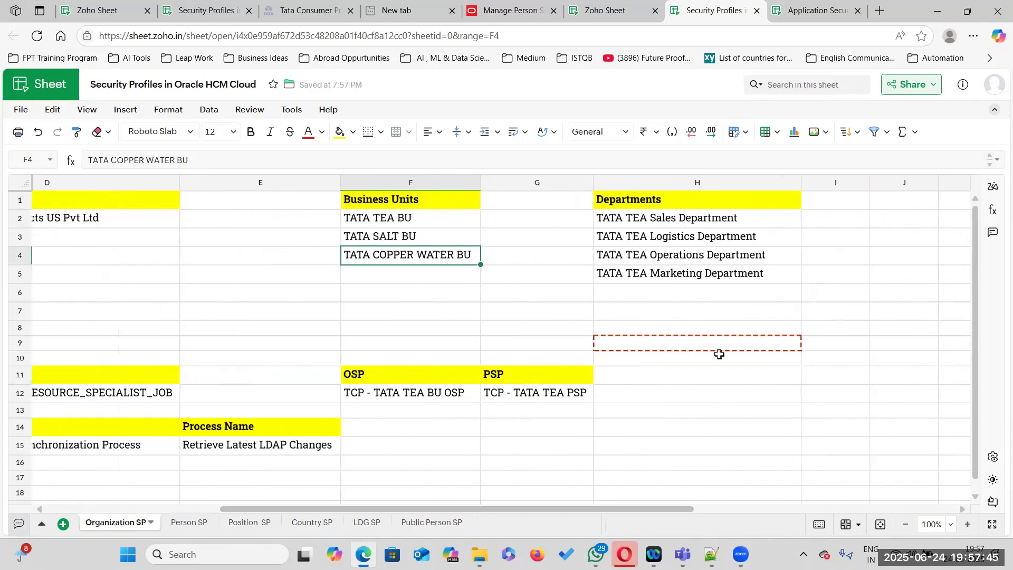
pyautogui.click(707, 217)
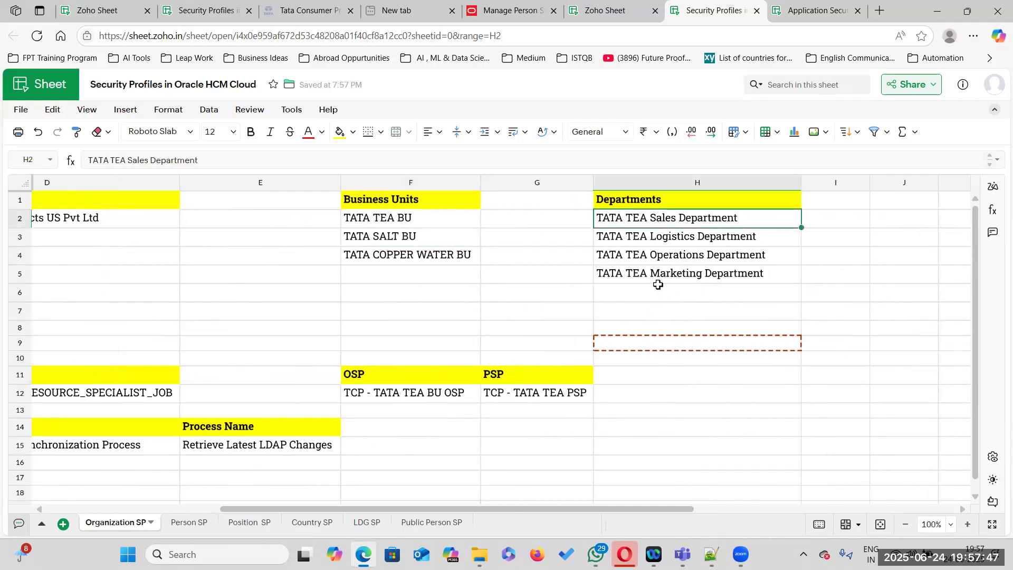
pyautogui.click(838, 307)
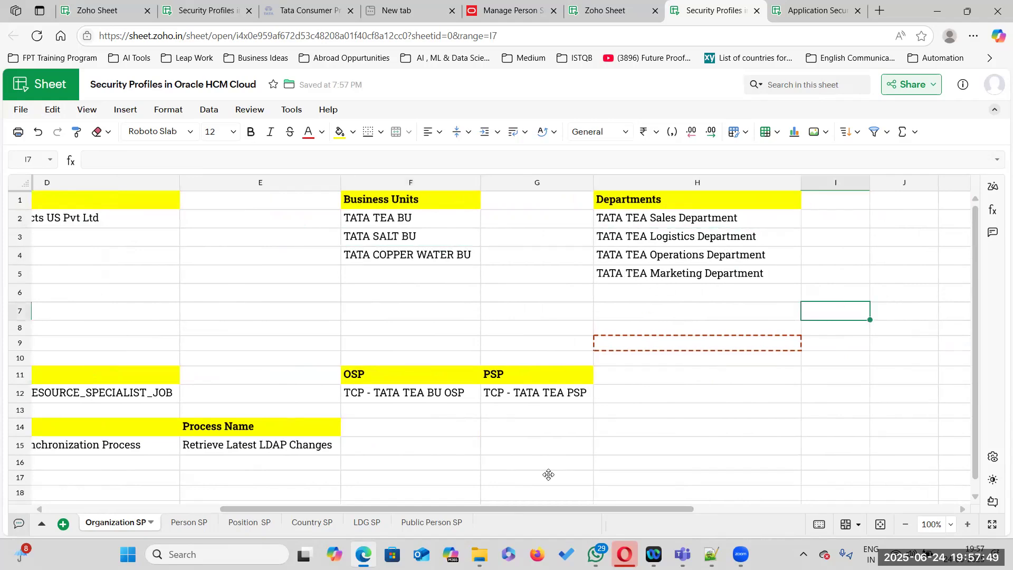
pyautogui.hscroll(-5, 549, 474)
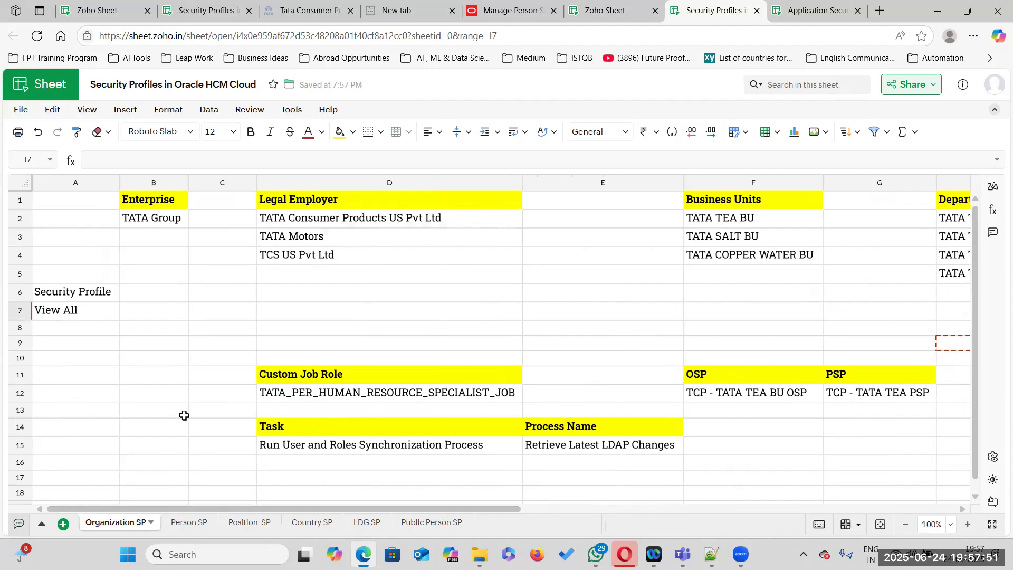
# - Fill the TATA Consumer Products US Pvt Ltd and TATA TEA BU cells with green
pyautogui.click(443, 218)
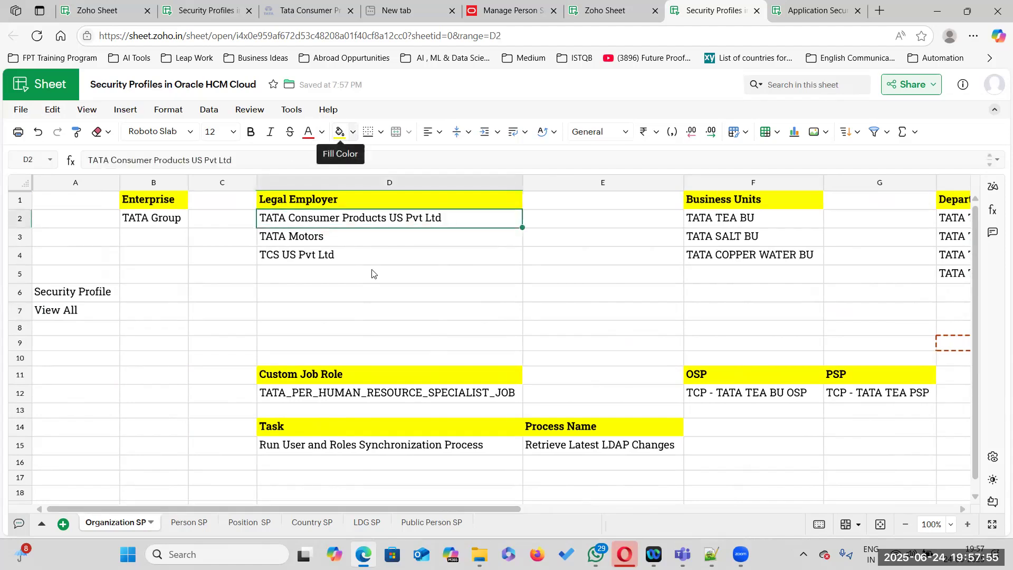
pyautogui.click(606, 286)
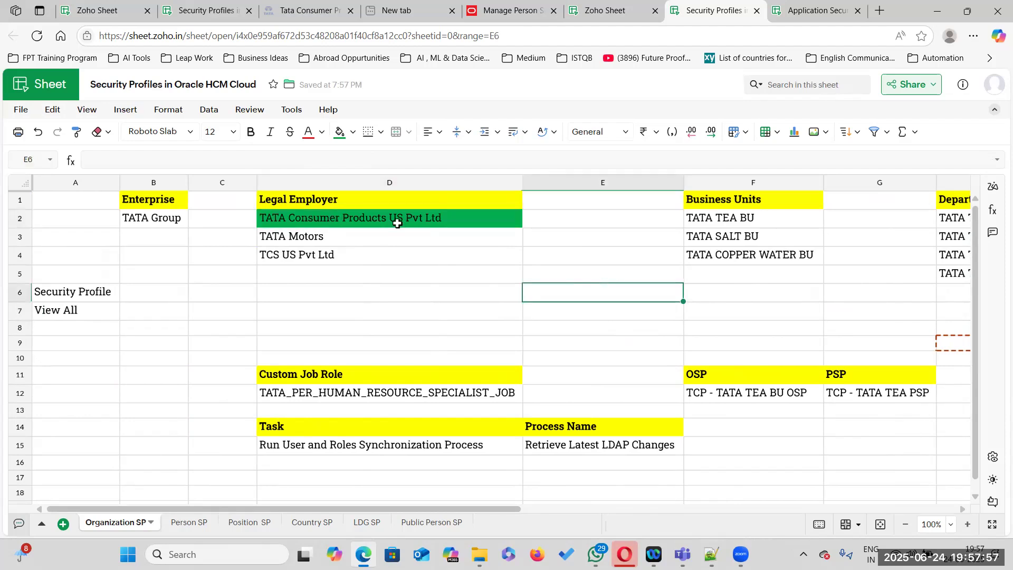
pyautogui.click(756, 218)
pyautogui.click(339, 133)
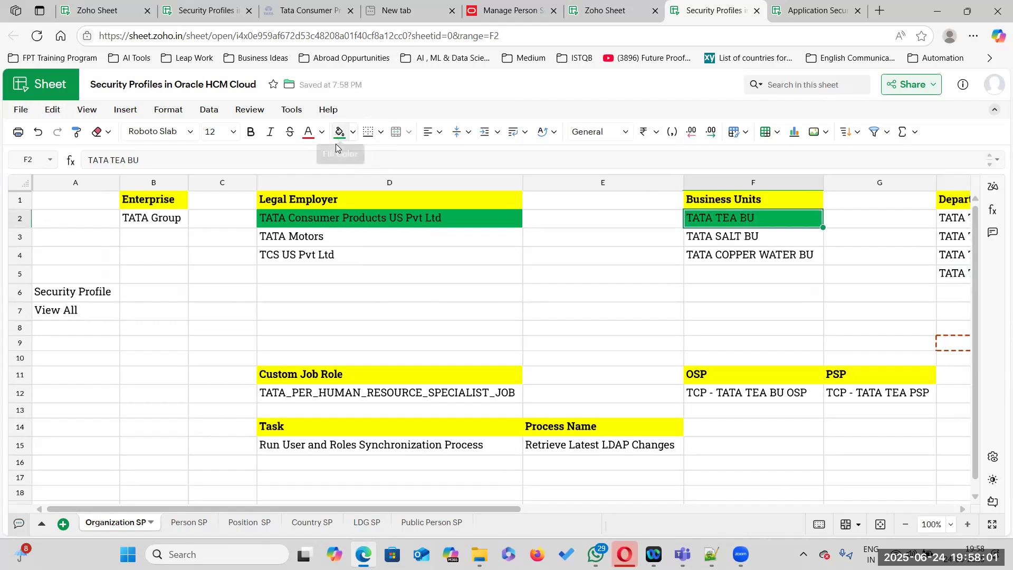
# - Fill the four TATA TEA department cells in H2:H5 with green
pyautogui.moveTo(313, 508); pyautogui.dragTo(480, 508)
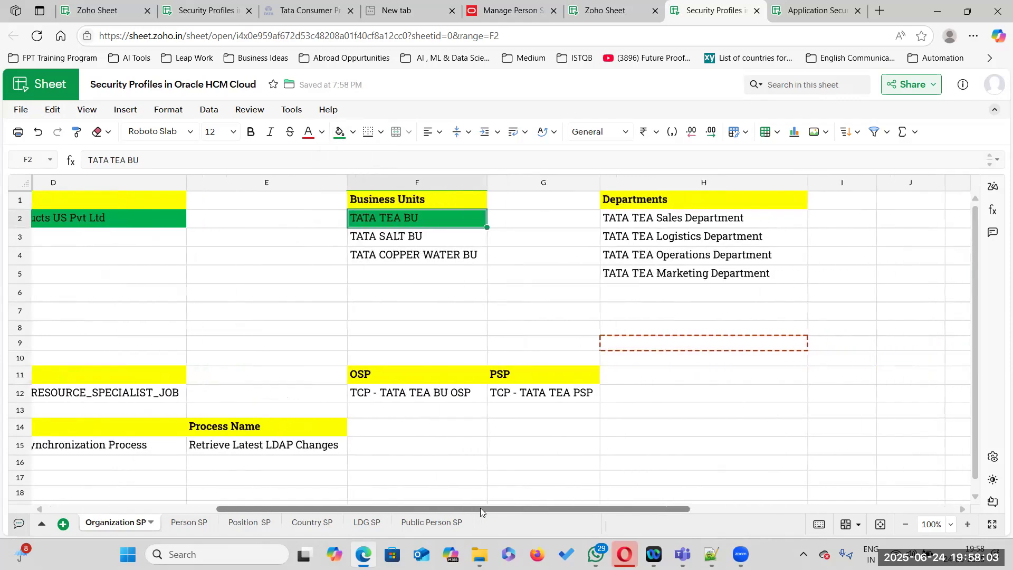
pyautogui.moveTo(741, 216); pyautogui.dragTo(762, 270)
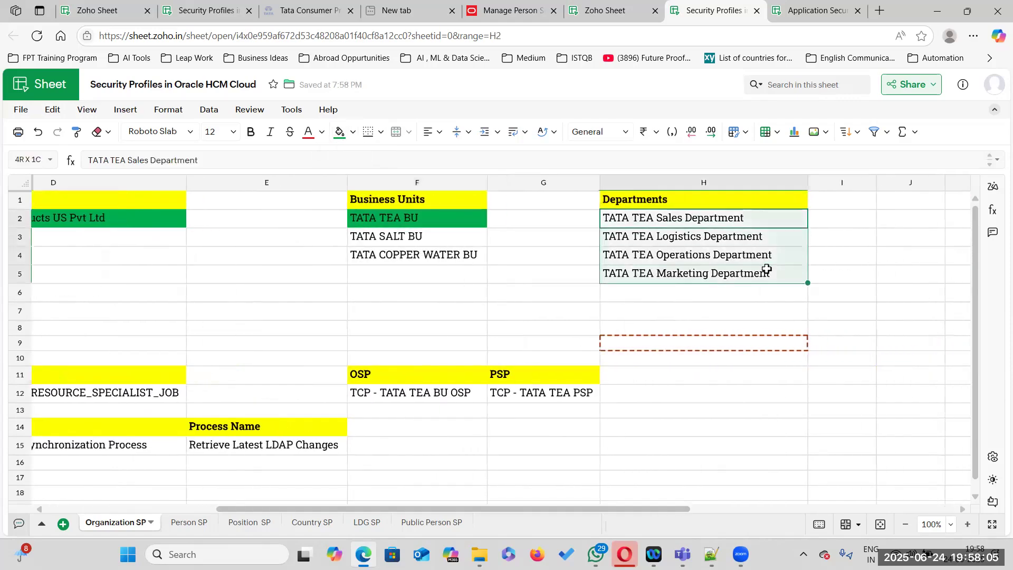
pyautogui.click(340, 133)
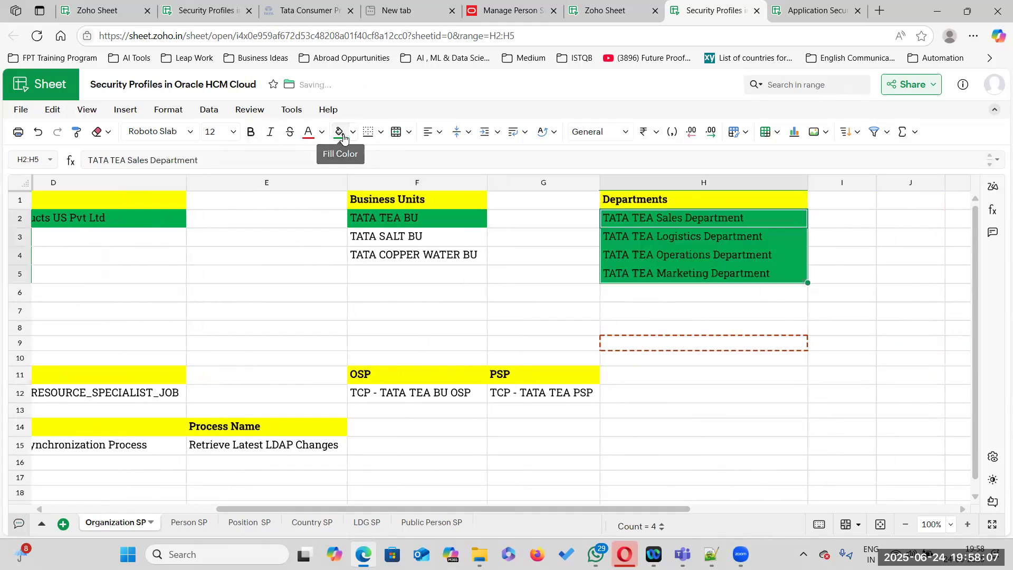
pyautogui.click(863, 268)
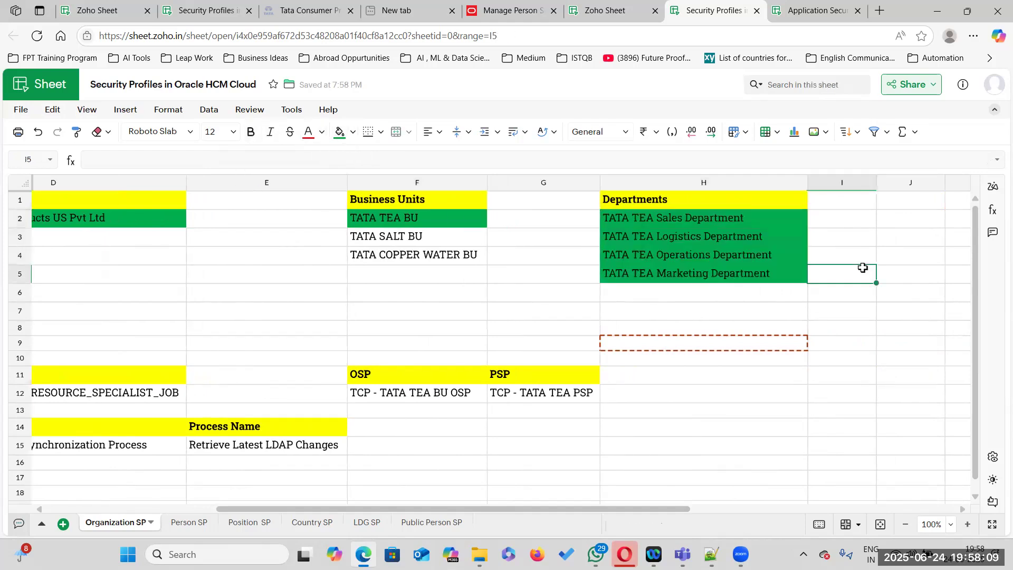
# - Copy the four TATA TEA departments into H6:H9 and change H6 to "TATA SALT Sales Department" without a fill
pyautogui.moveTo(680, 215); pyautogui.dragTo(683, 276)
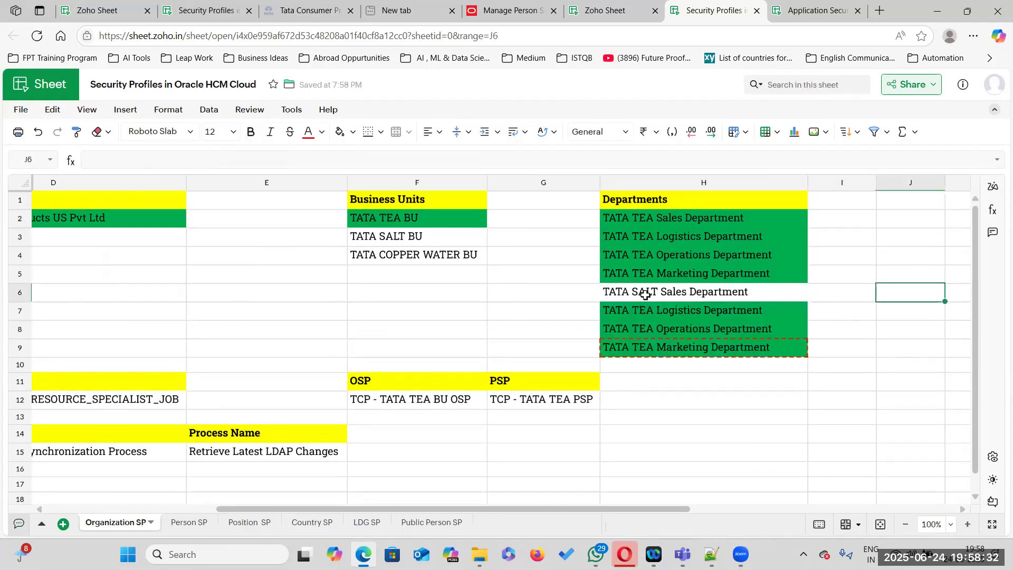
pyautogui.click(658, 291)
pyautogui.doubleClick(658, 291)
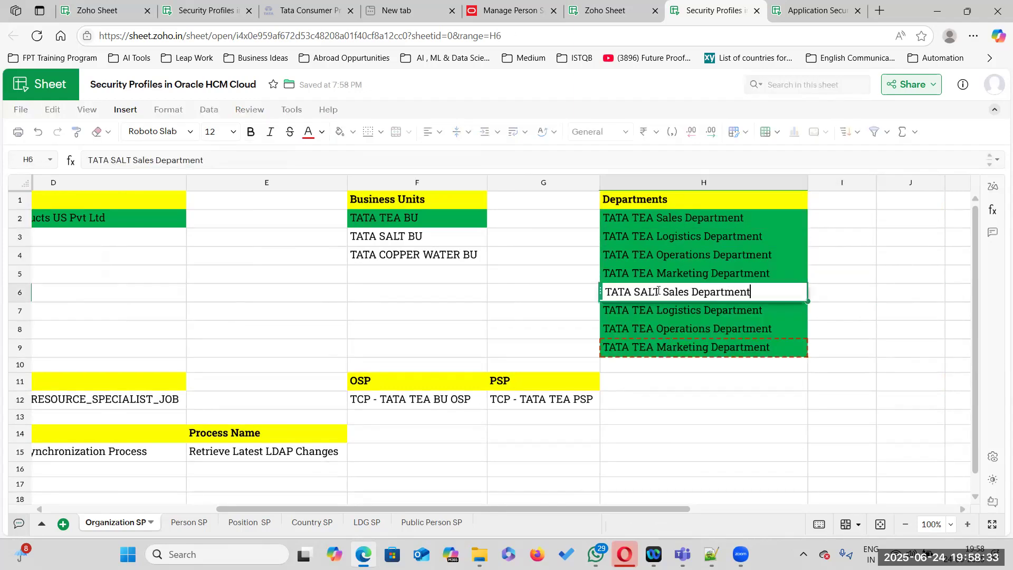
pyautogui.moveTo(662, 291); pyautogui.dragTo(637, 291)
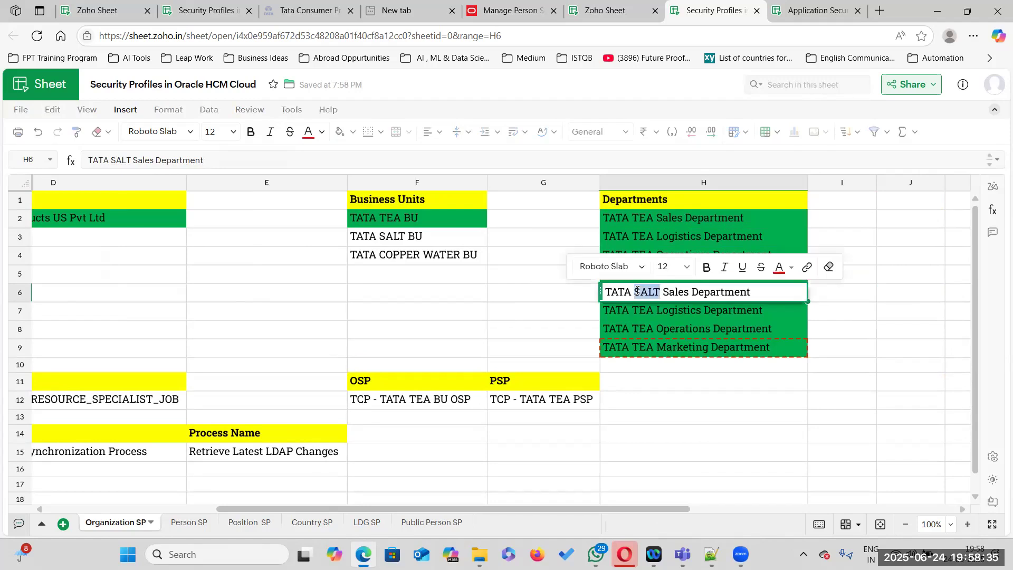
# - Replace TEA with "SALT" in the Logistics, Operations and Marketing departments in H7:H9 and remove their green fill
pyautogui.click(656, 310)
pyautogui.doubleClick(655, 310)
pyautogui.moveTo(656, 310); pyautogui.dragTo(636, 311)
pyautogui.write('SALT')
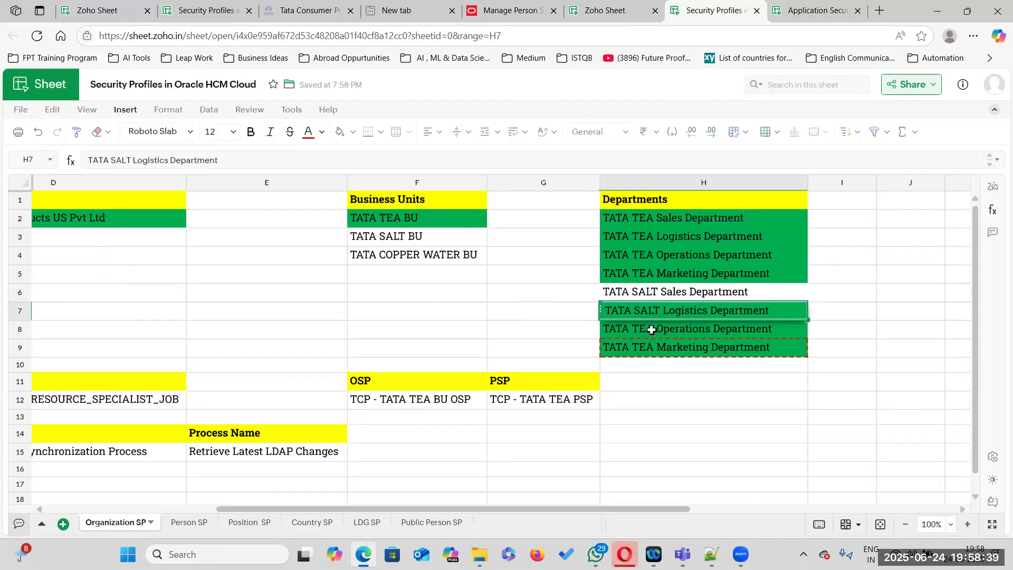
pyautogui.click(651, 331)
pyautogui.doubleClick(651, 331)
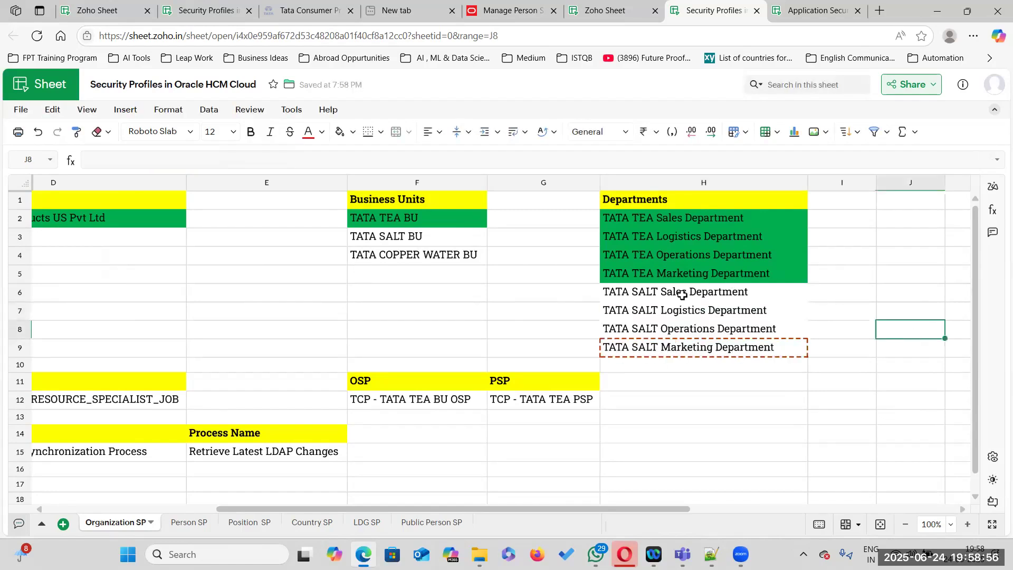
pyautogui.click(877, 376)
# - Enter the TATA Copper Water Sales, Logistics, Operations and Marketing Departments in H10:H13, widen column H to fit, and select the full departments list
pyautogui.click(649, 364)
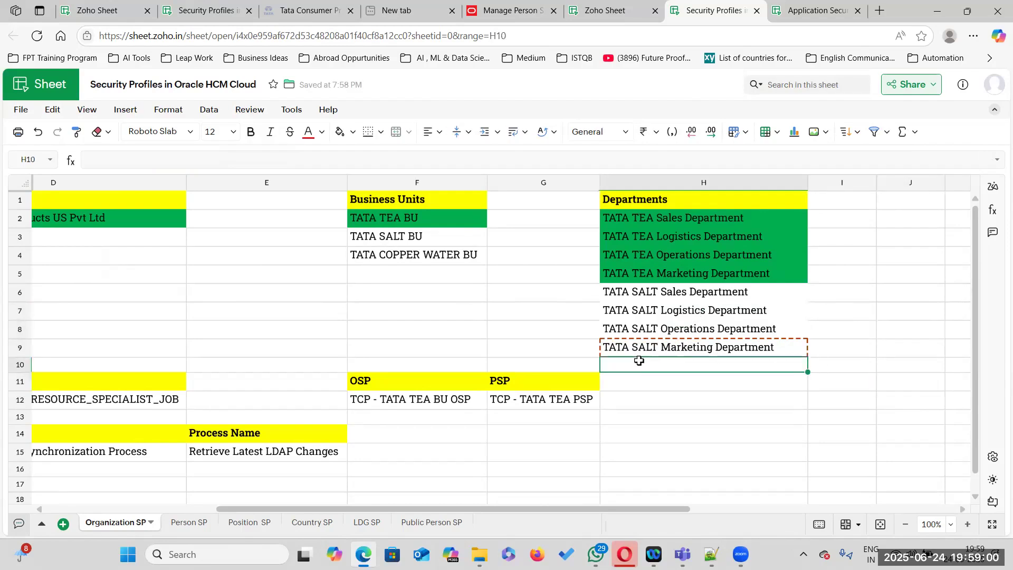
pyautogui.write('TATA Copper Water')
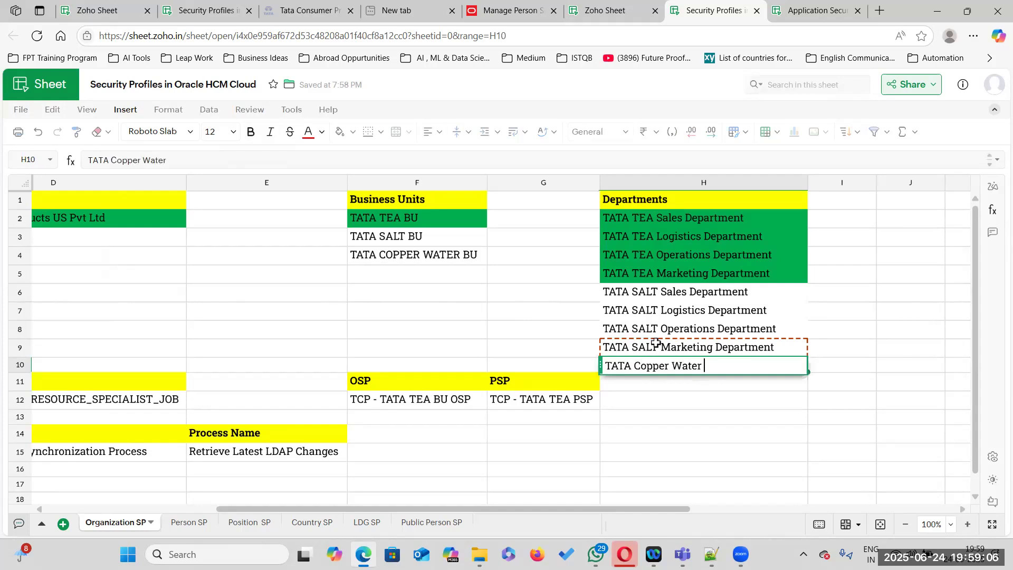
pyautogui.click(661, 218)
pyautogui.click(664, 292)
pyautogui.doubleClick(663, 292)
pyautogui.moveTo(664, 292); pyautogui.dragTo(752, 292)
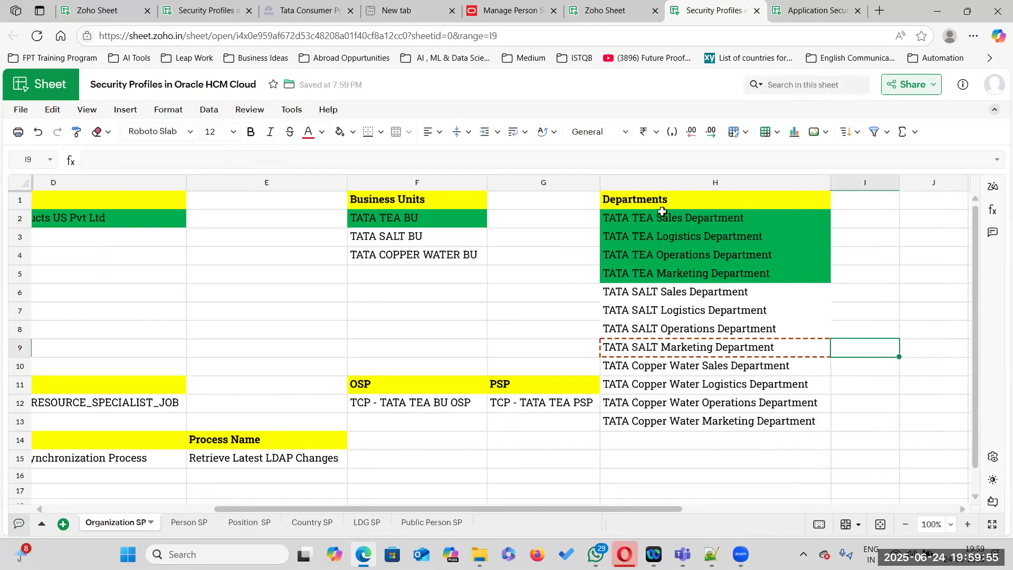
pyautogui.moveTo(660, 216); pyautogui.dragTo(667, 416)
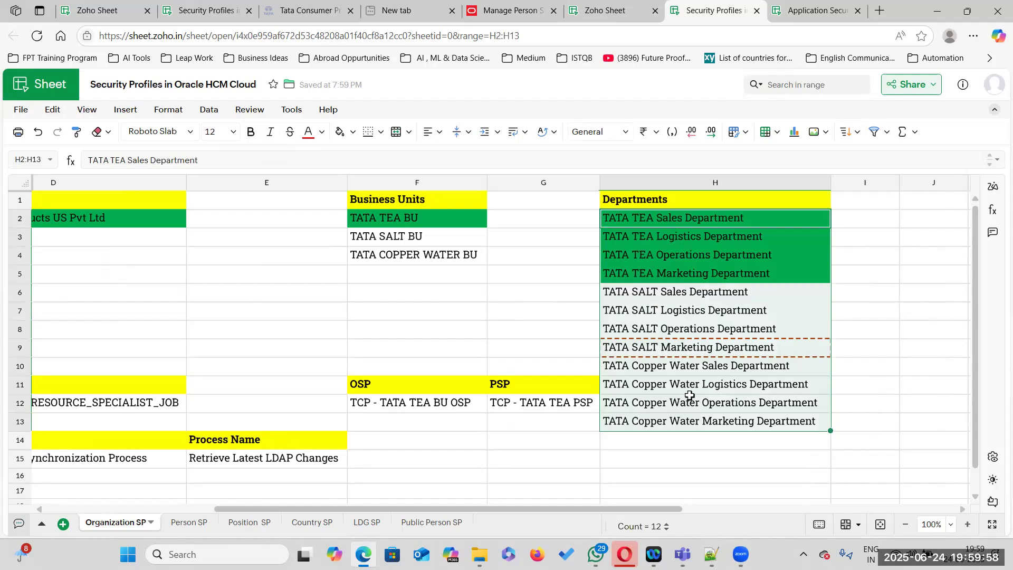
# - Apply all borders to the TATA departments list in H2:H13
pyautogui.click(381, 132)
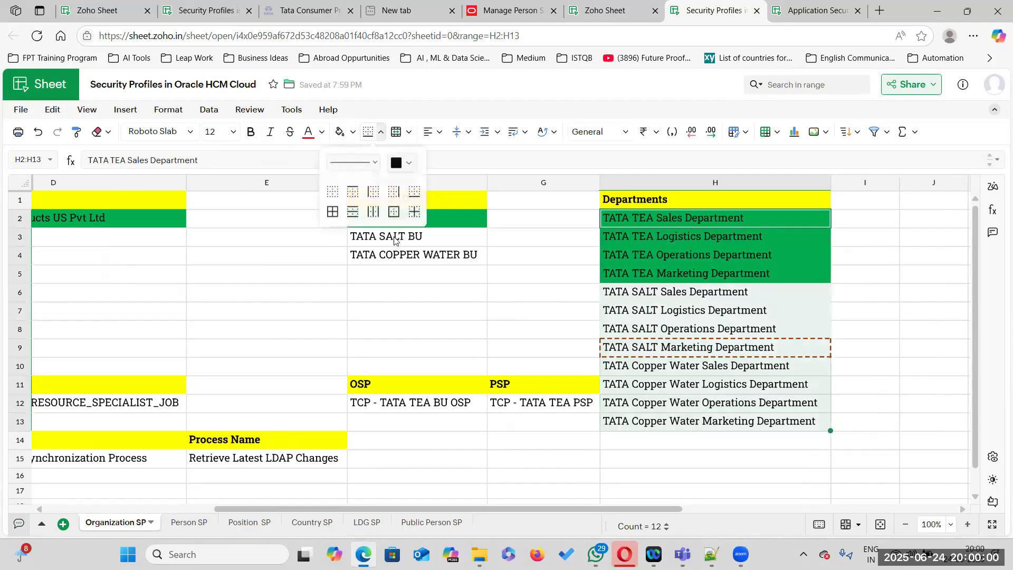
pyautogui.click(332, 211)
pyautogui.click(888, 295)
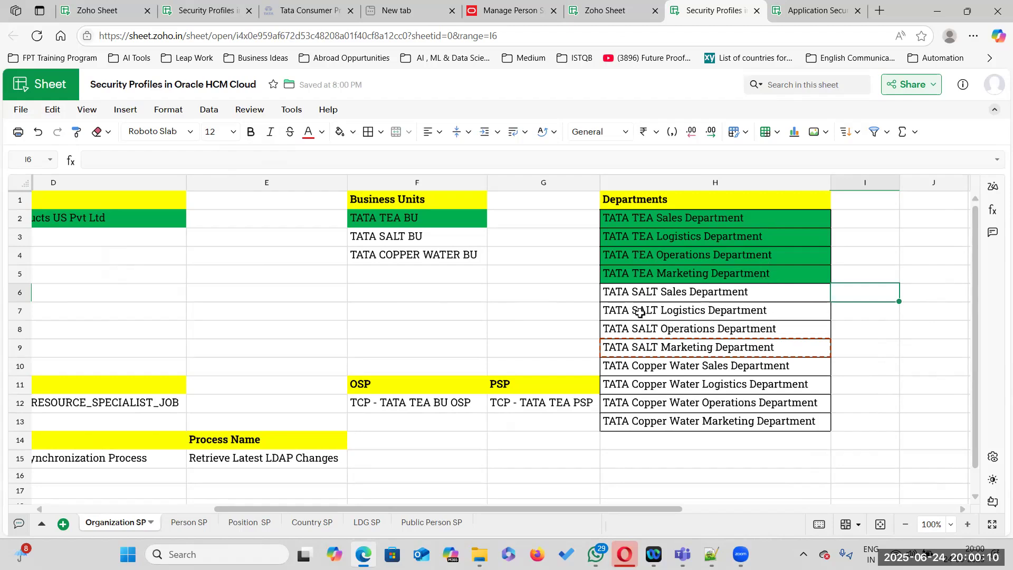
# - Append "US Pvt Ltd" to TATA Motors in D3, copying the text from the TCS legal employer in D4
pyautogui.moveTo(471, 510); pyautogui.dragTo(399, 506)
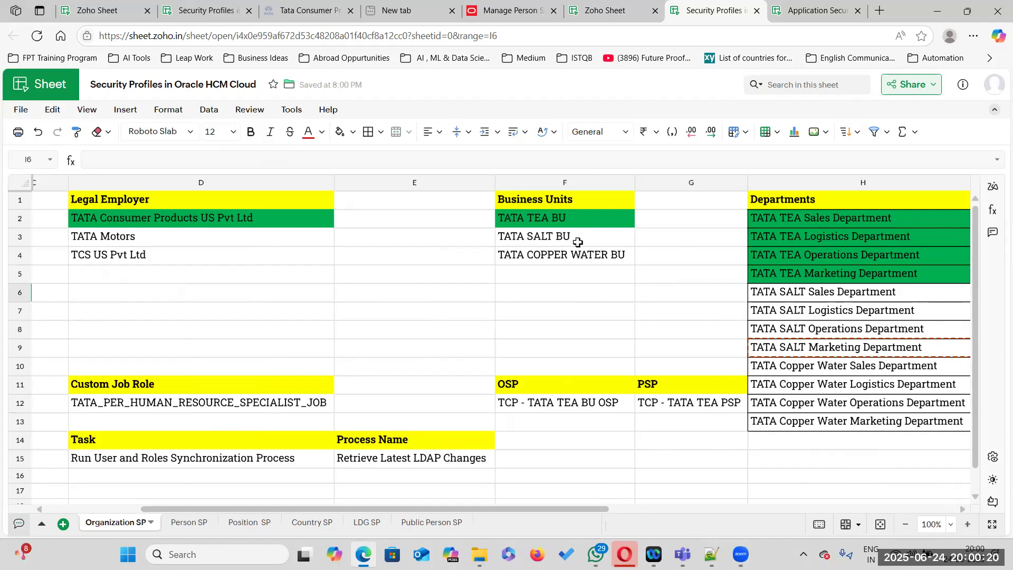
pyautogui.click(574, 216)
pyautogui.moveTo(448, 509); pyautogui.dragTo(352, 510)
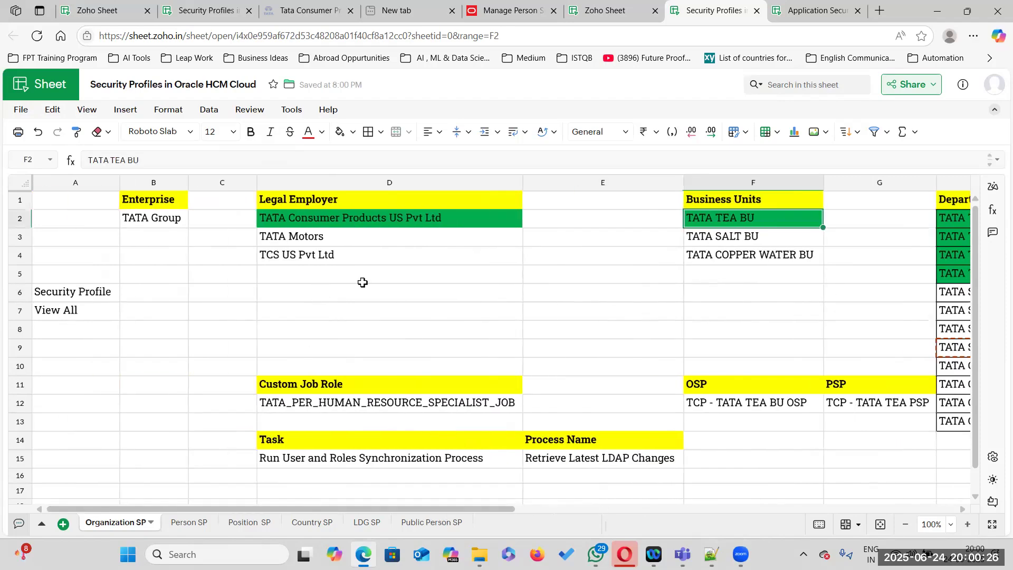
pyautogui.click(335, 236)
pyautogui.click(285, 255)
pyautogui.doubleClick(285, 254)
pyautogui.moveTo(285, 254); pyautogui.dragTo(398, 255)
pyautogui.hotkey('ctrl', 'c')
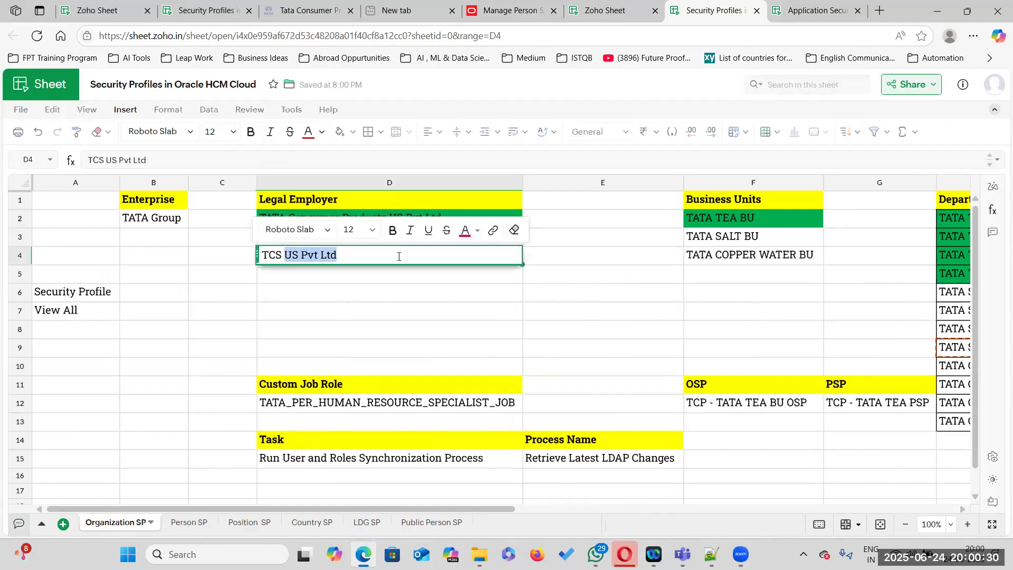
pyautogui.doubleClick(344, 237)
pyautogui.hotkey('ctrl', 'v')
pyautogui.click(339, 274)
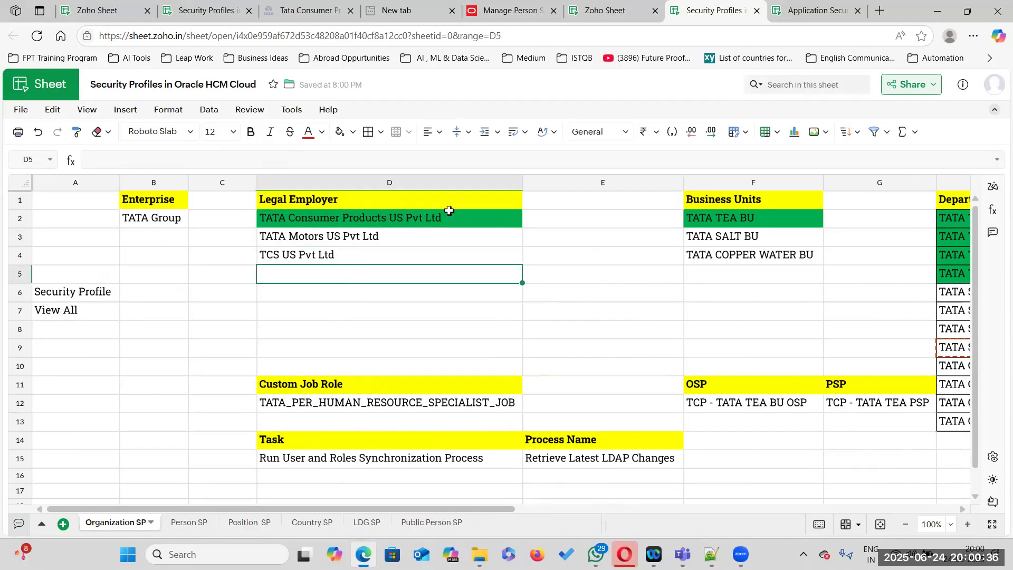
# - Review the legal employers in D2:D4 and trace the hierarchy from the TATA Group enterprise to the TATA TEA business unit
pyautogui.click(332, 237)
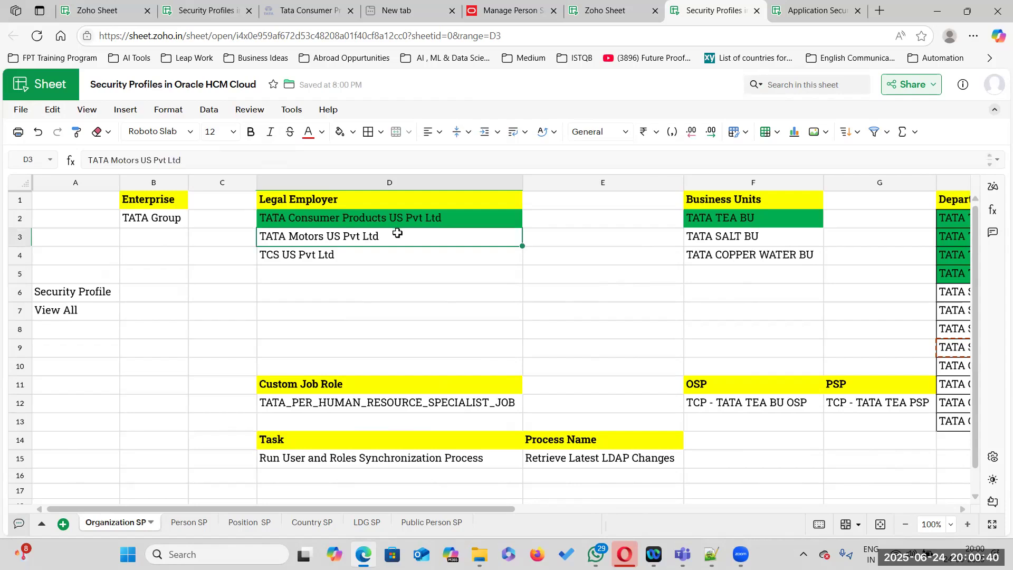
pyautogui.click(355, 255)
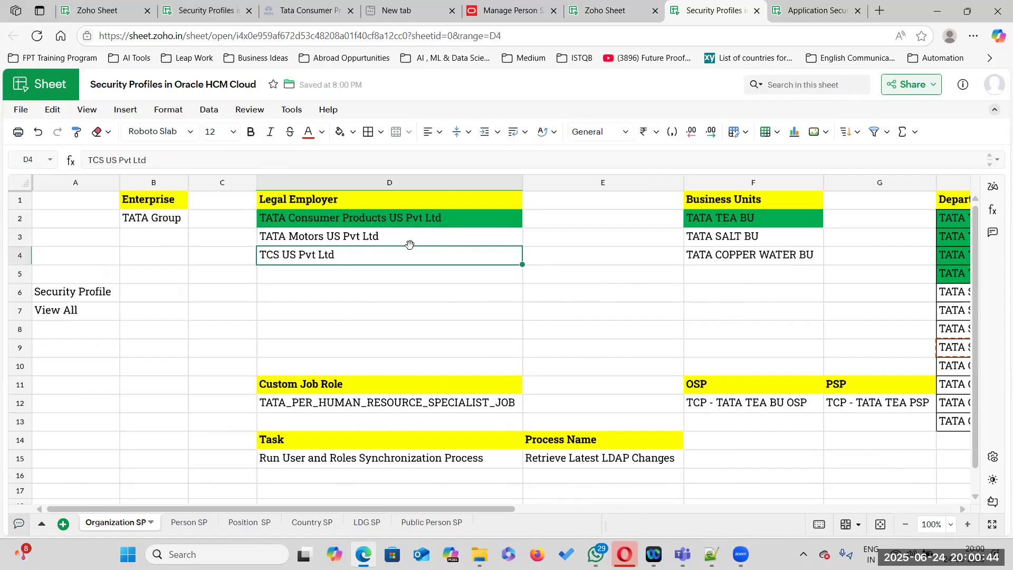
pyautogui.moveTo(422, 239); pyautogui.dragTo(421, 249)
pyautogui.click(639, 252)
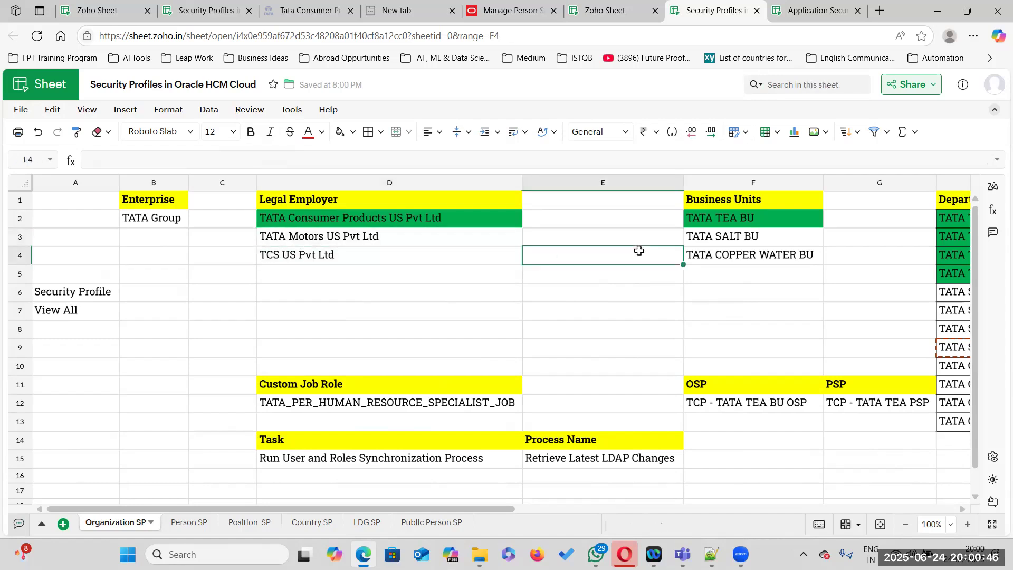
pyautogui.click(417, 219)
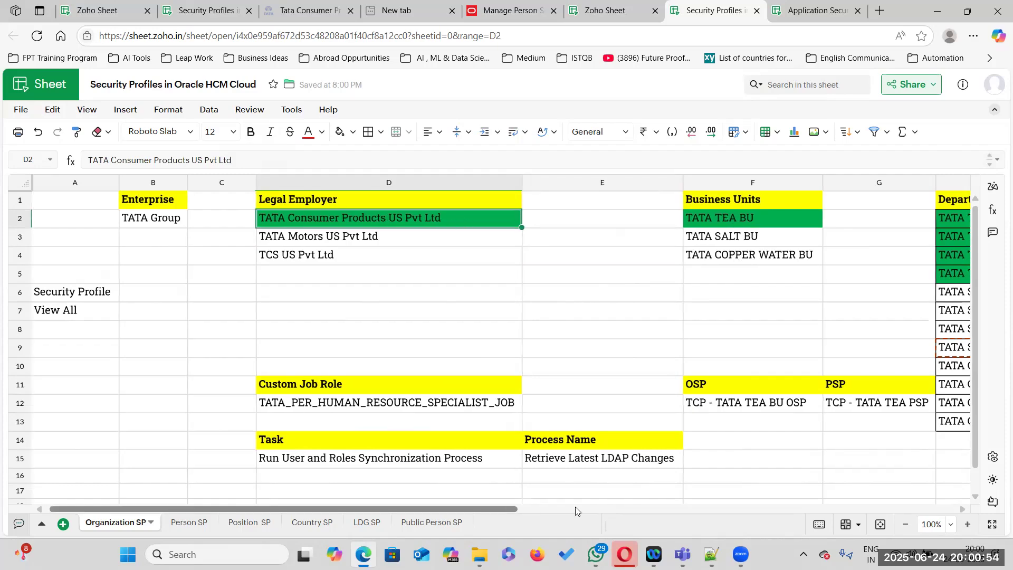
pyautogui.moveTo(507, 510); pyautogui.dragTo(685, 508)
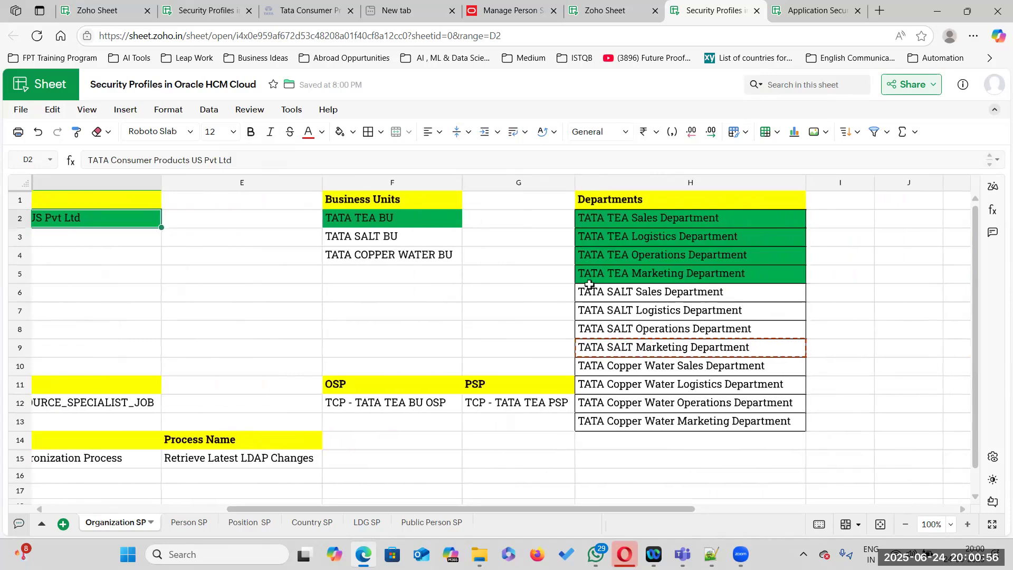
pyautogui.moveTo(678, 508); pyautogui.dragTo(497, 505)
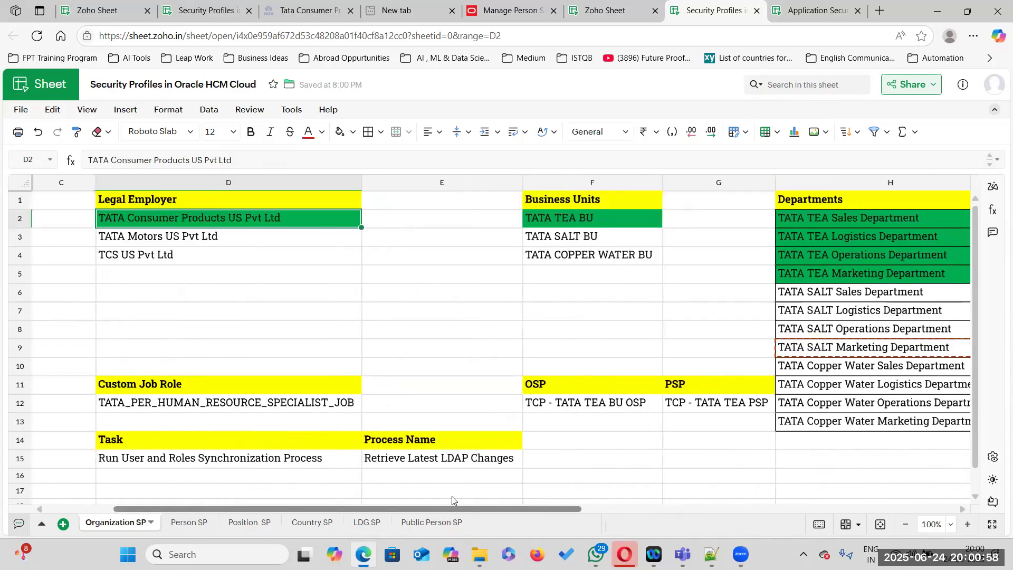
pyautogui.click(160, 216)
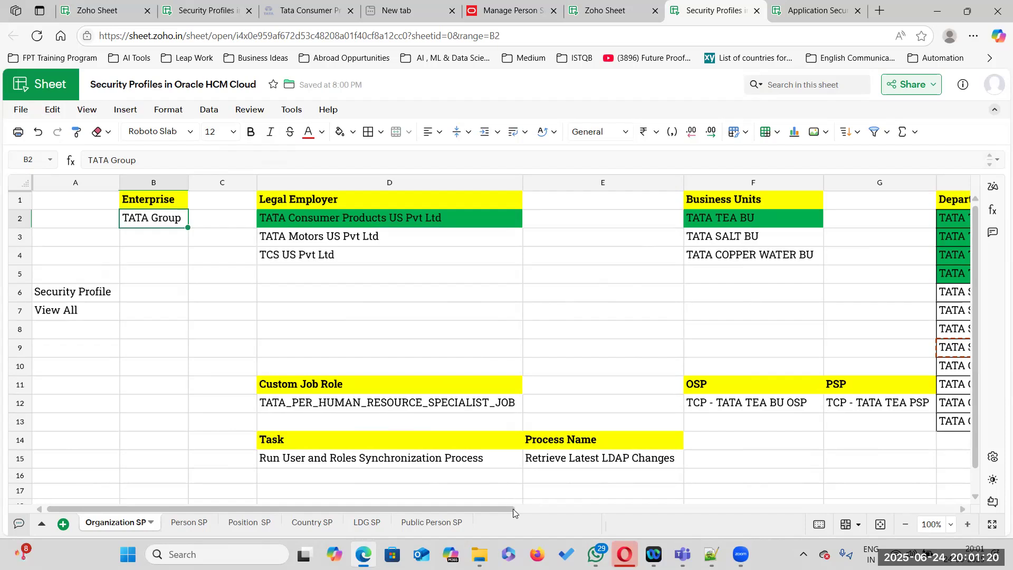
pyautogui.moveTo(507, 508); pyautogui.dragTo(565, 502)
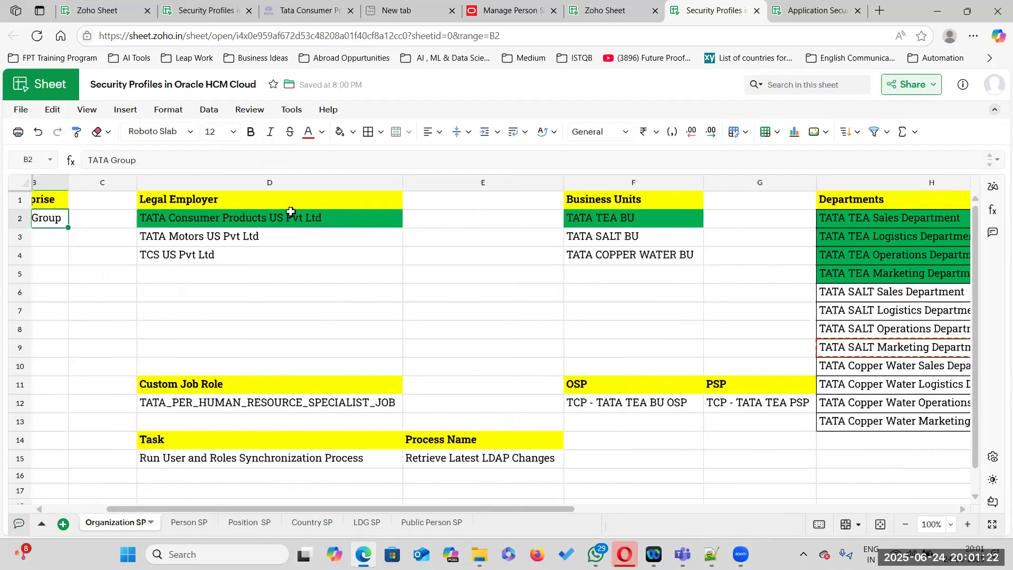
pyautogui.click(290, 215)
pyautogui.click(604, 216)
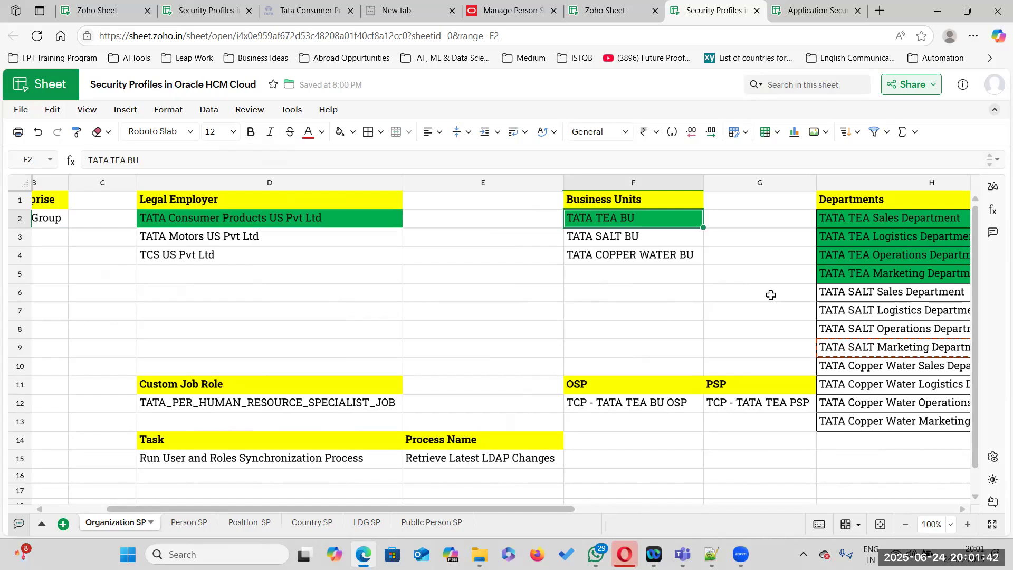
# - Compare the unhighlighted departments in H6:H13, business units in F3:F4 and legal employers in D3:D4 with the highlighted TATA Consumer Products entry
pyautogui.moveTo(890, 291); pyautogui.dragTo(888, 423)
pyautogui.moveTo(622, 236); pyautogui.dragTo(617, 257)
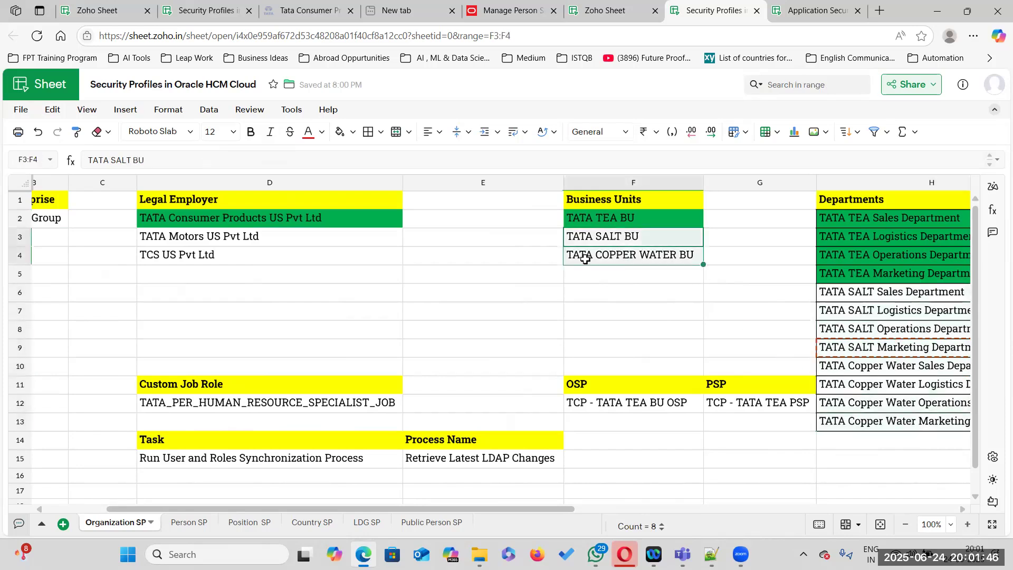
pyautogui.moveTo(274, 244)
pyautogui.mouseDown()
pyautogui.moveTo(332, 237)
pyautogui.moveTo(271, 258)
pyautogui.mouseUp()
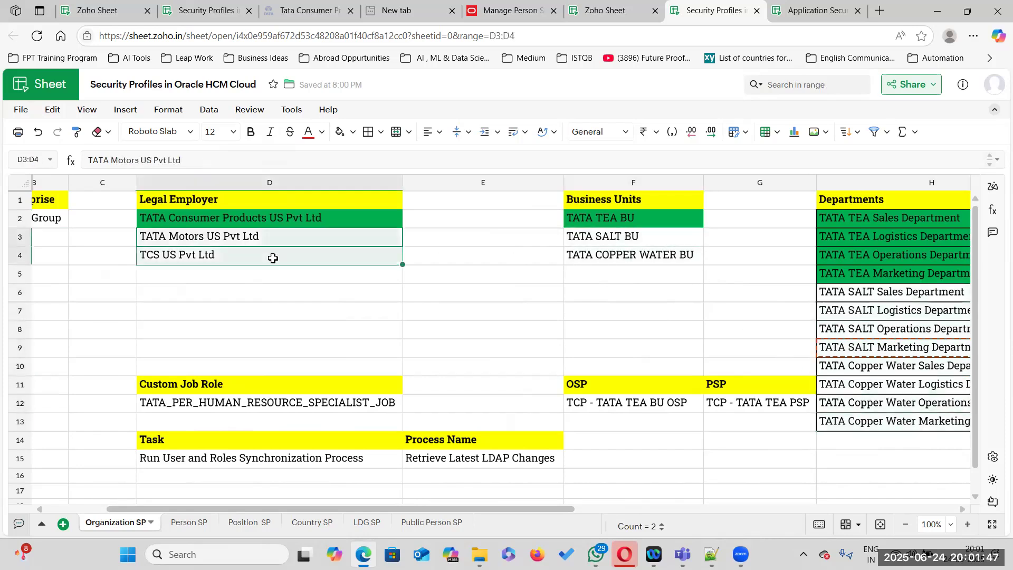
pyautogui.click(639, 236)
pyautogui.click(373, 245)
pyautogui.click(350, 216)
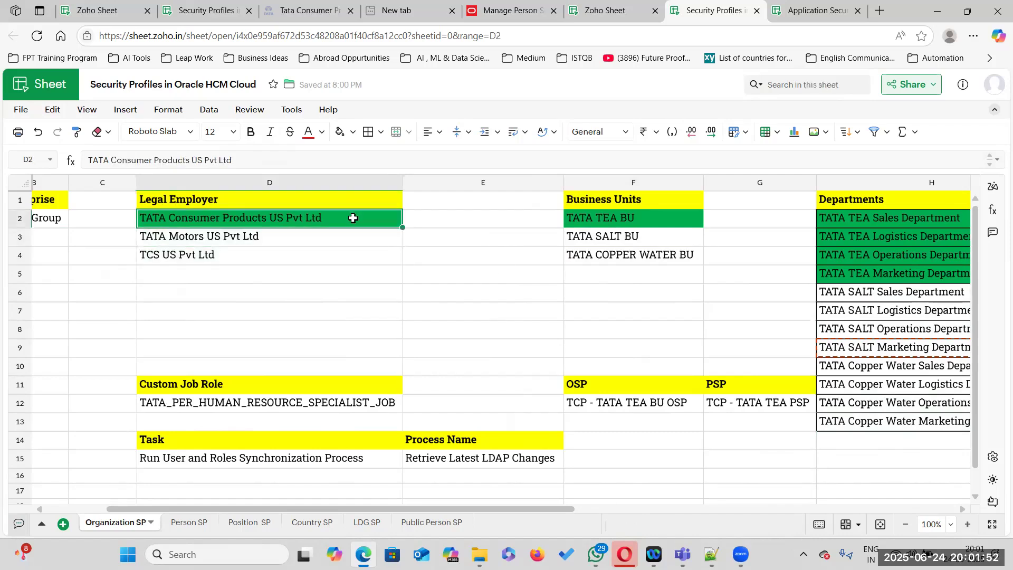
pyautogui.click(301, 237)
pyautogui.click(276, 255)
pyautogui.moveTo(858, 291); pyautogui.dragTo(866, 421)
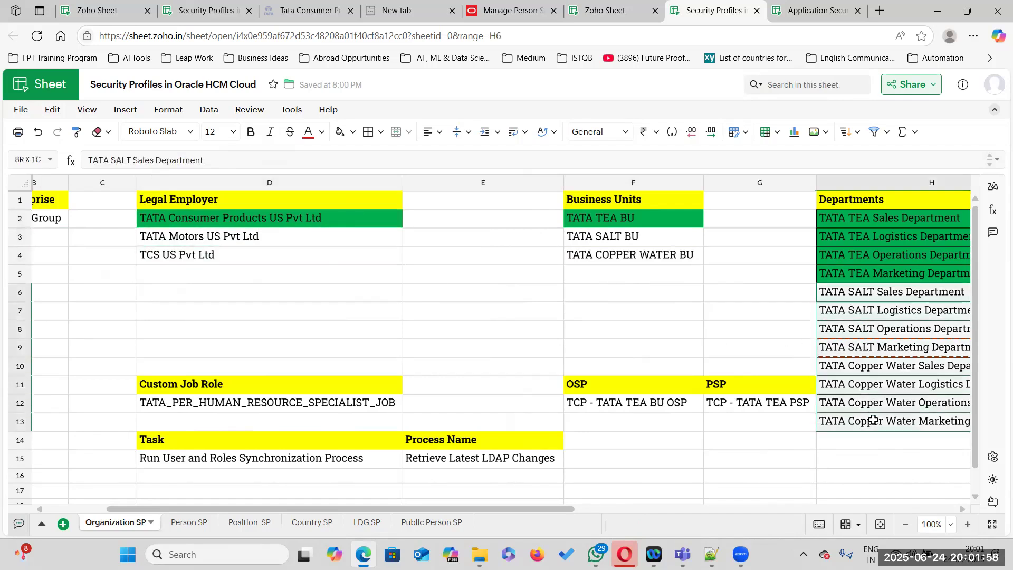
pyautogui.click(327, 213)
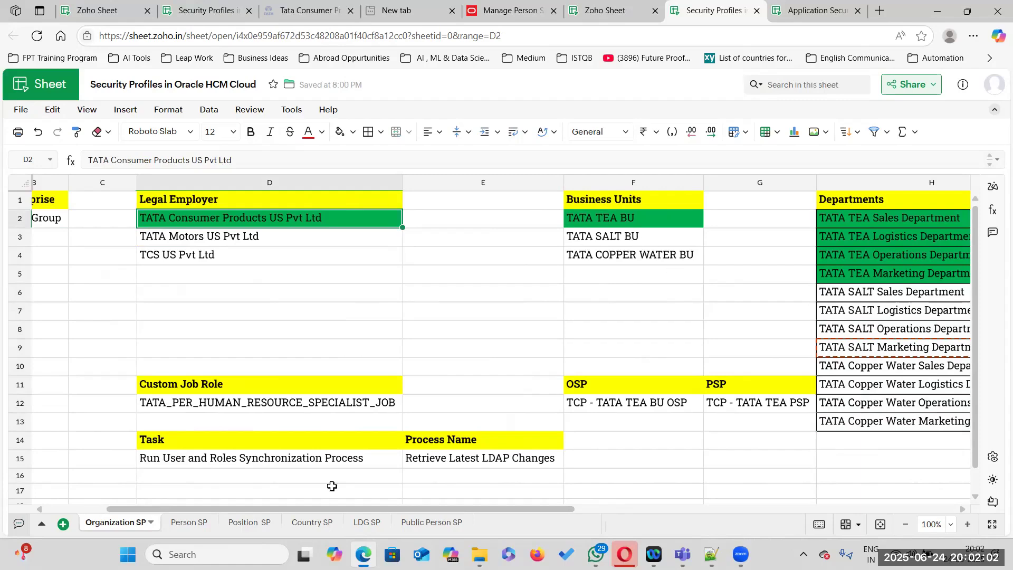
# - Examine the highlighted TATA TEA business unit in F2 and its sales department in H2
pyautogui.moveTo(371, 509); pyautogui.dragTo(246, 493)
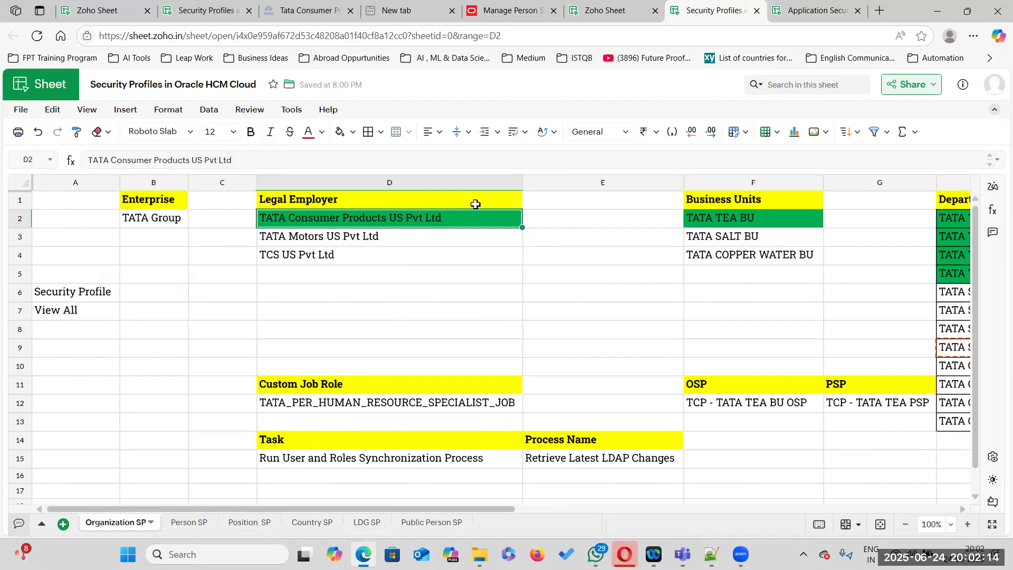
pyautogui.click(799, 219)
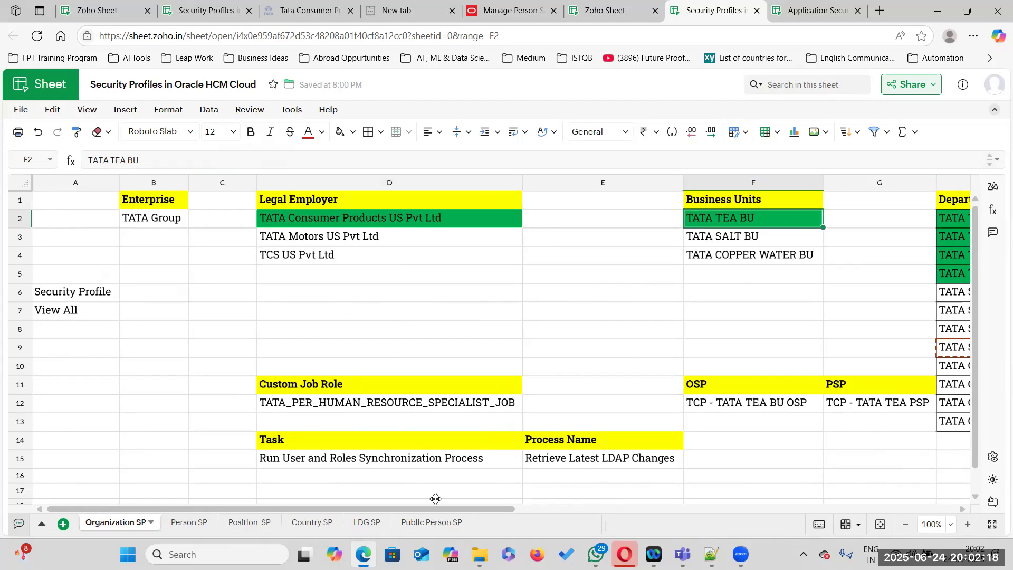
pyautogui.moveTo(435, 509); pyautogui.dragTo(628, 508)
pyautogui.click(624, 217)
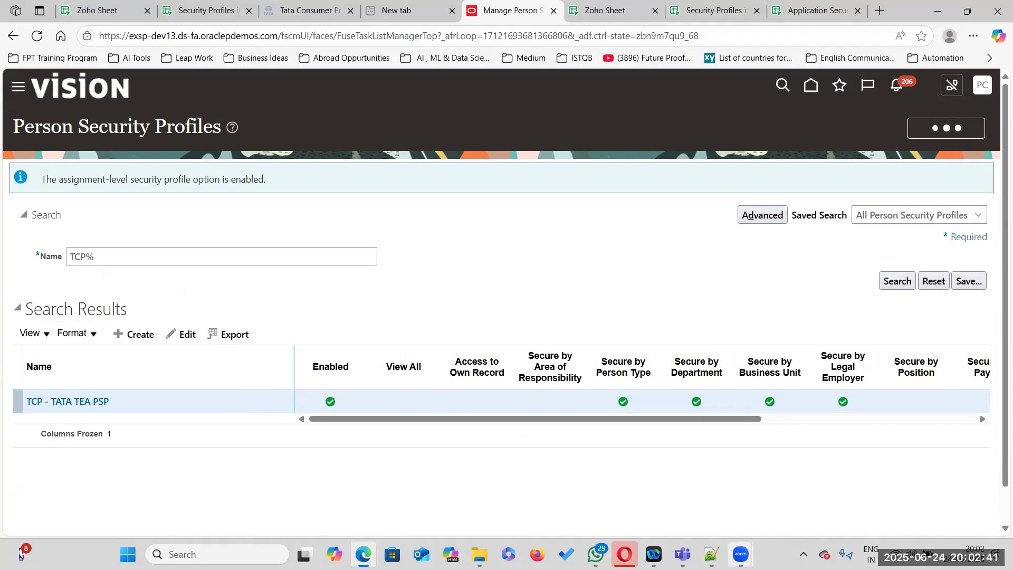
# - Return to the Security Profiles in Oracle HCM Cloud workbook, enter "Generic Data Role" in A5 and widen column A to fit
pyautogui.click(813, 11)
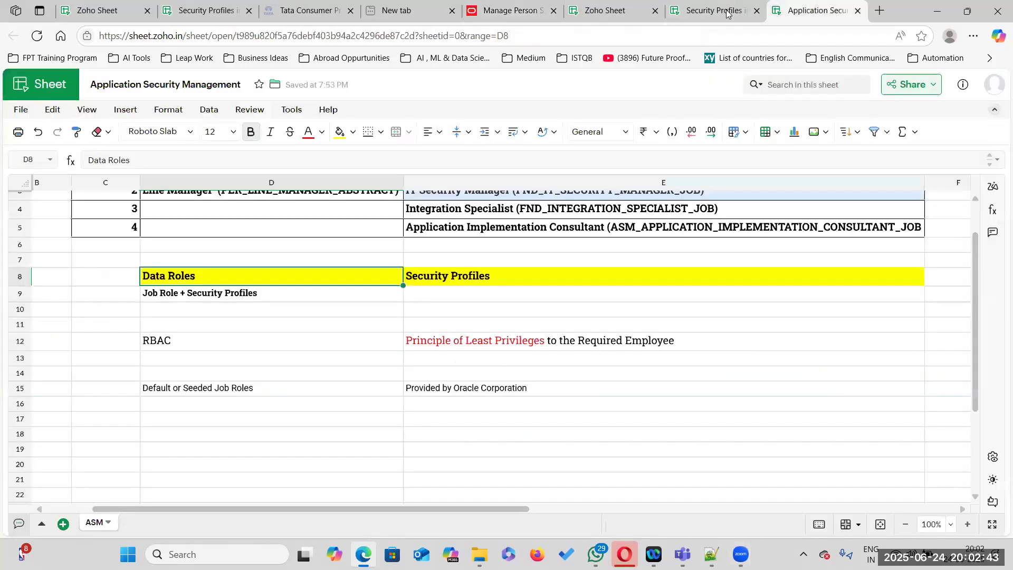
pyautogui.click(712, 11)
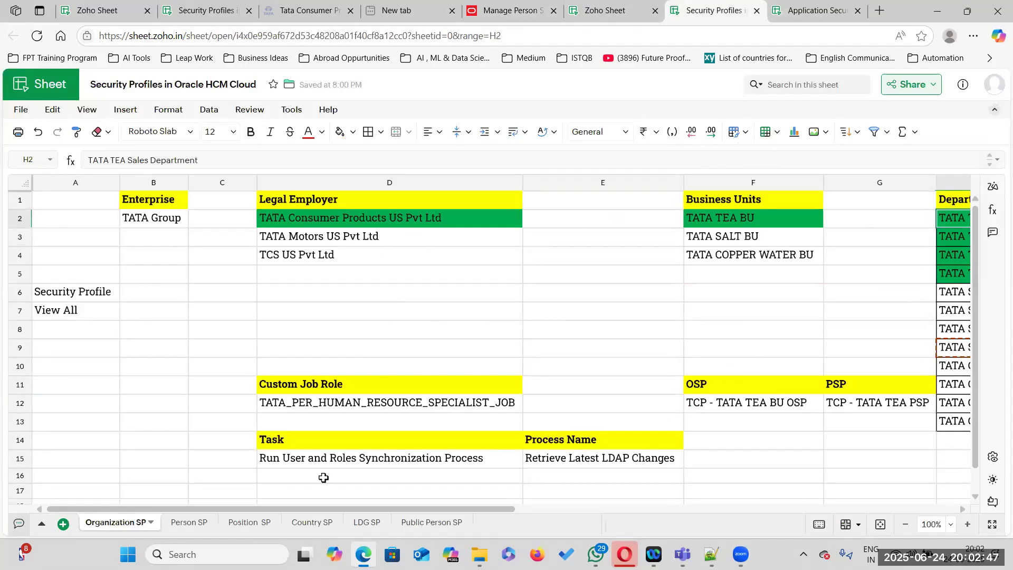
pyautogui.hscroll(1, 324, 477)
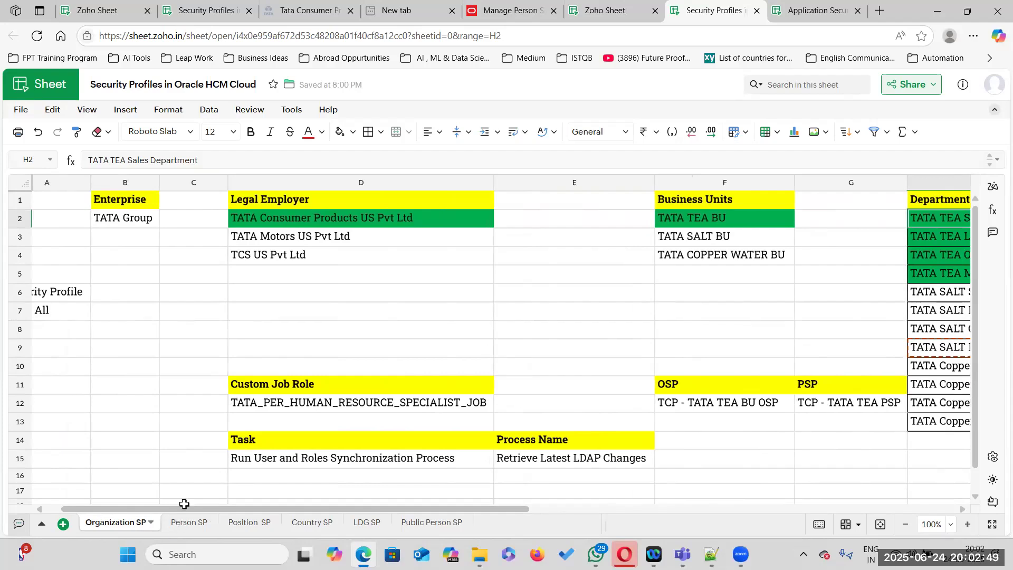
pyautogui.moveTo(185, 508); pyautogui.dragTo(87, 508)
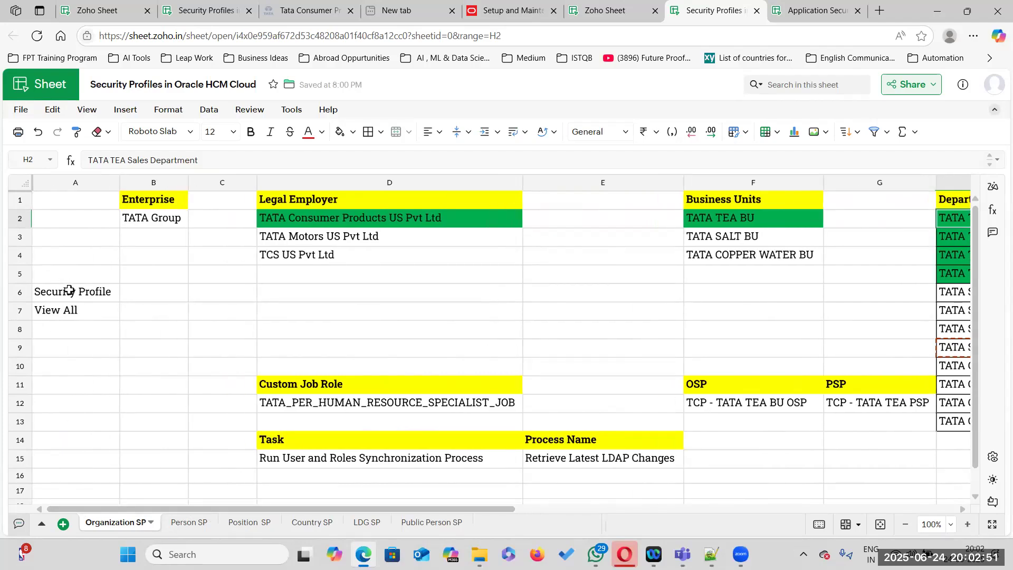
pyautogui.moveTo(65, 291); pyautogui.dragTo(65, 310)
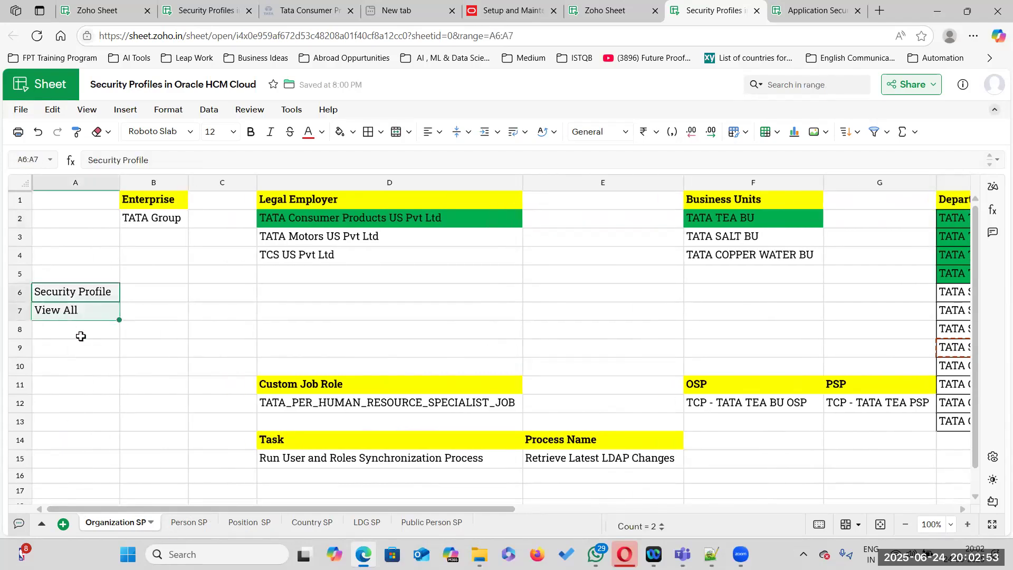
pyautogui.doubleClick(60, 274)
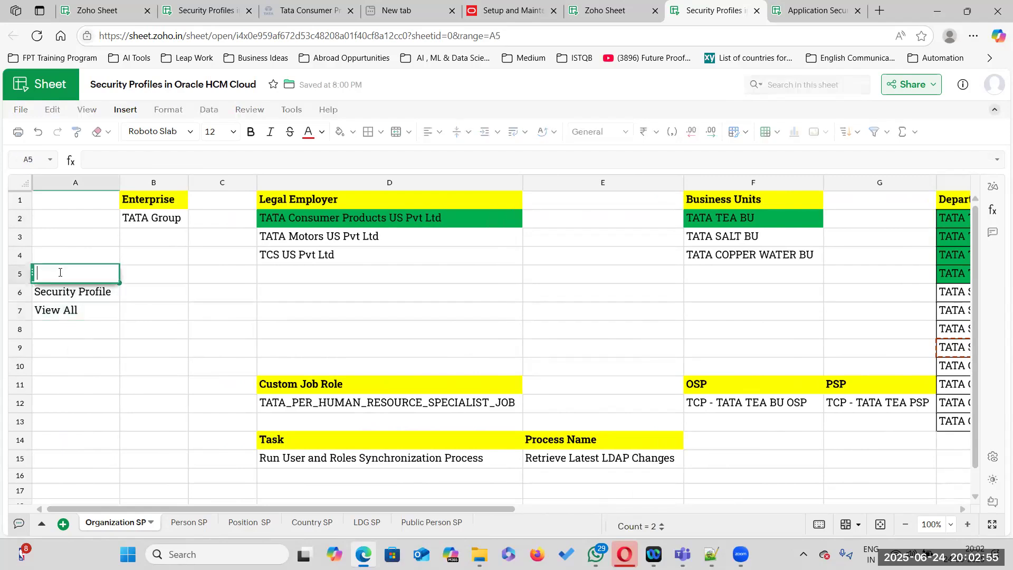
pyautogui.write('Generic Data Role')
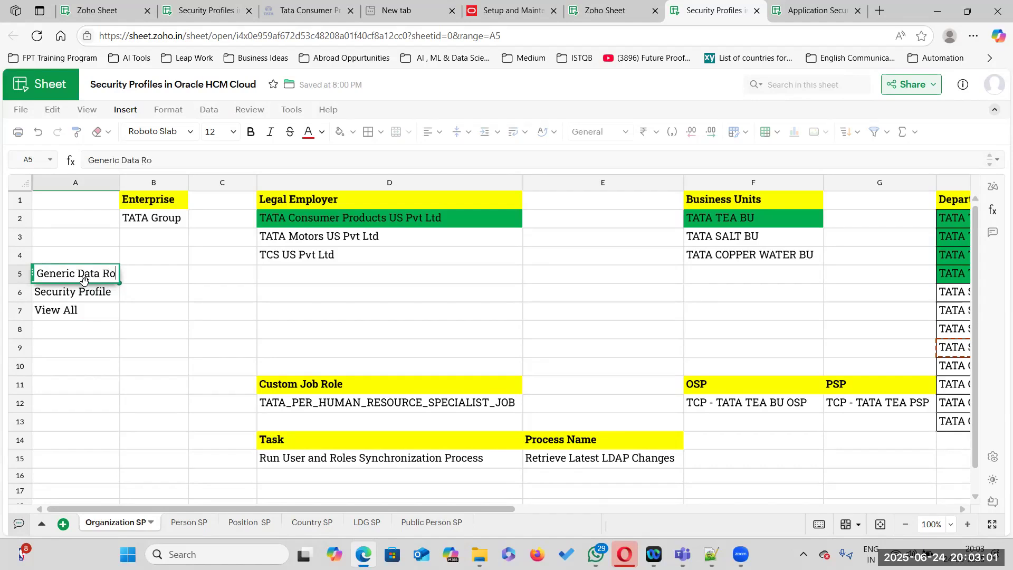
pyautogui.click(129, 328)
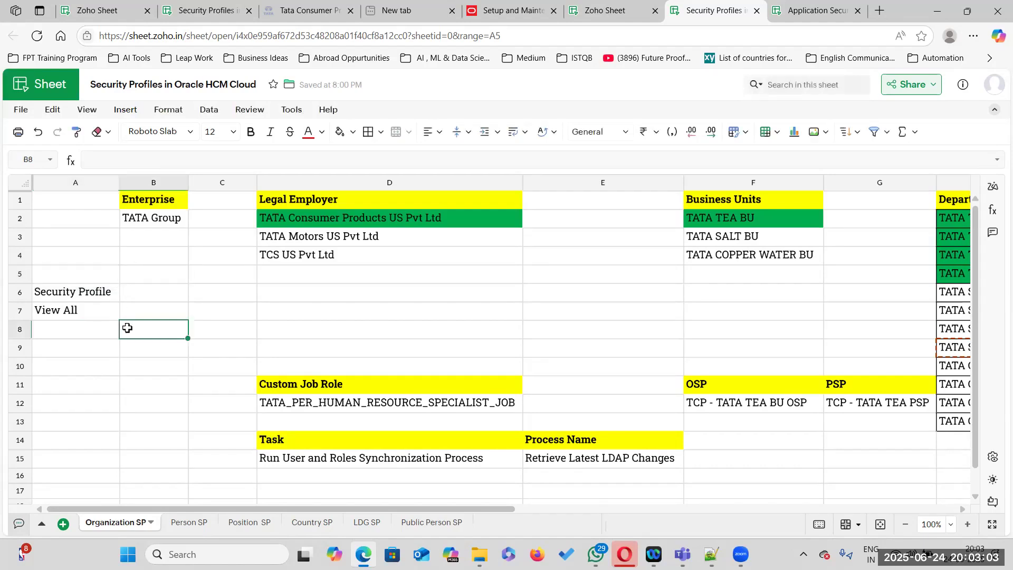
pyautogui.doubleClick(119, 182)
pyautogui.moveTo(130, 182); pyautogui.dragTo(200, 182)
pyautogui.click(124, 283)
# - Review the generic data role entries in A5:A7 against the TATA Group enterprise in B2
pyautogui.moveTo(124, 283); pyautogui.dragTo(122, 315)
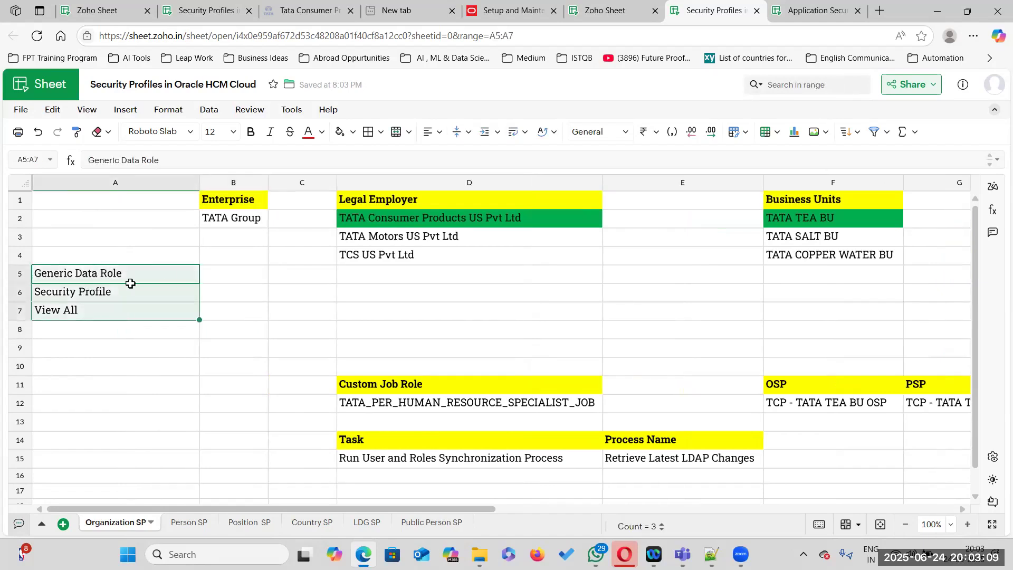
pyautogui.click(149, 274)
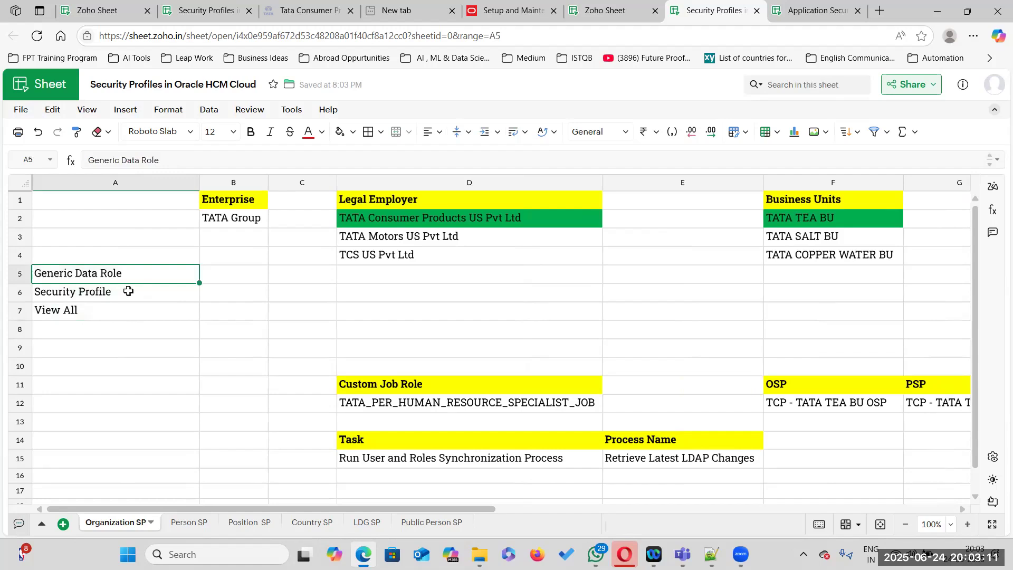
pyautogui.click(241, 218)
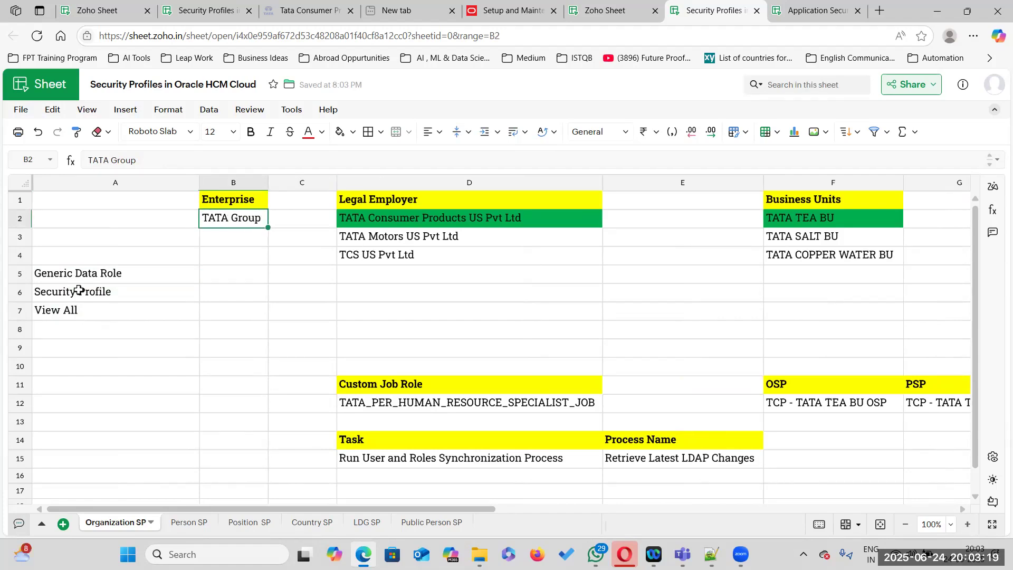
pyautogui.moveTo(145, 272); pyautogui.dragTo(143, 309)
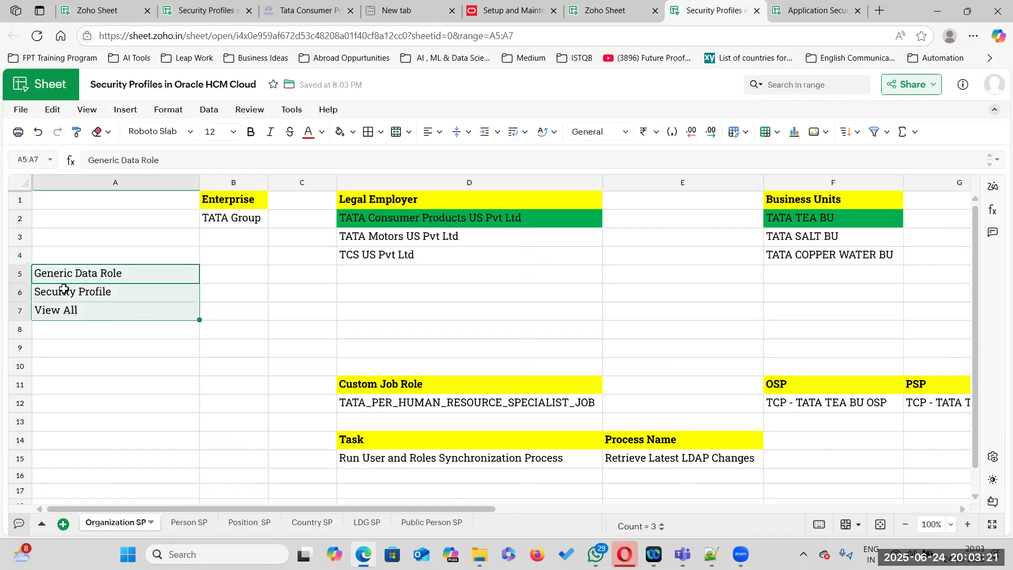
# - Shift the "Security Profile" and "View All" entries down to A7:A8 and enter "Job Role" in A6
pyautogui.click(136, 290)
pyautogui.moveTo(117, 290); pyautogui.dragTo(103, 315)
pyautogui.hotkey('ctrl', 'c')
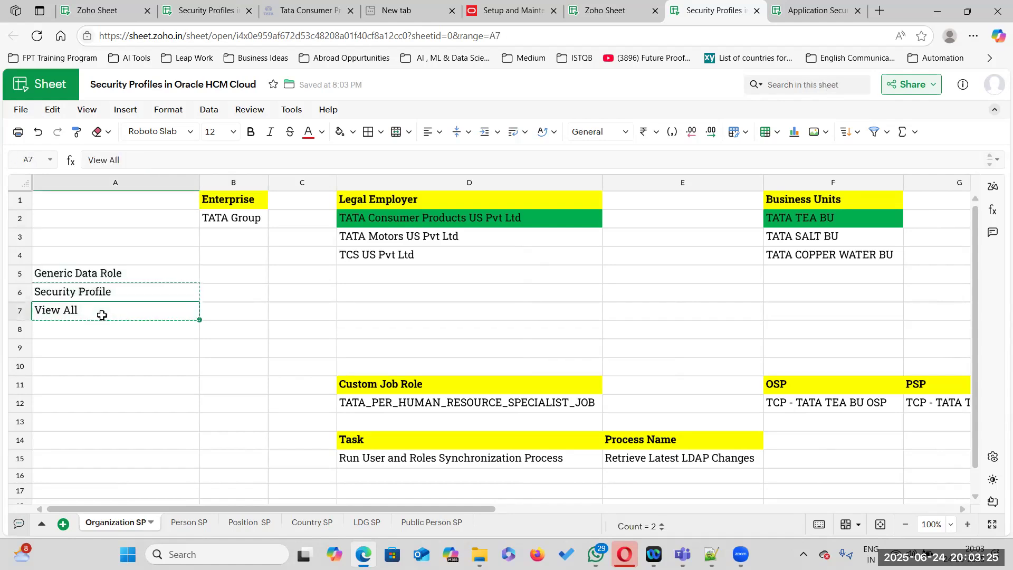
pyautogui.hotkey('ctrl', 'v')
pyautogui.doubleClick(101, 287)
pyautogui.write('Job Role')
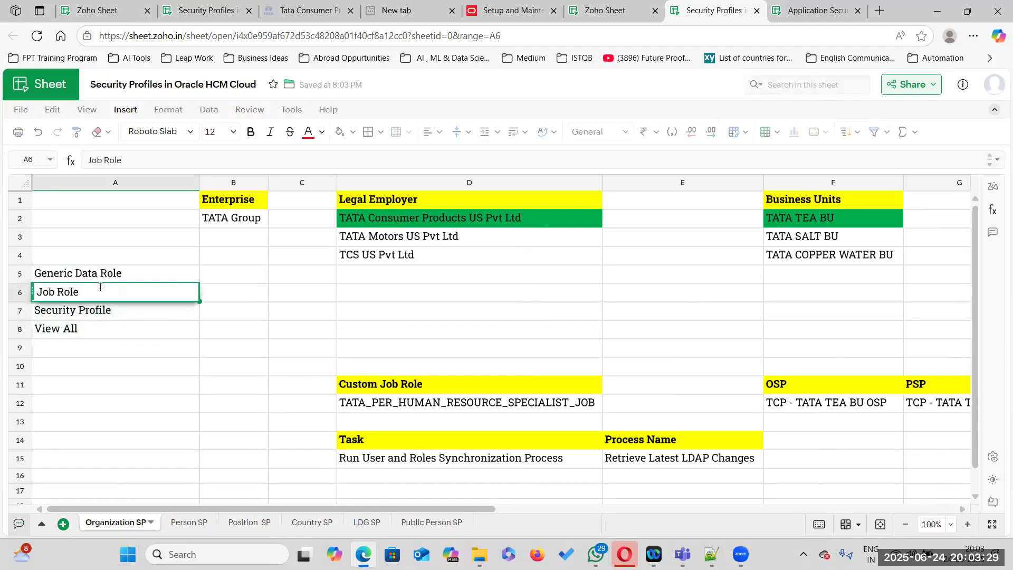
pyautogui.press('Return')
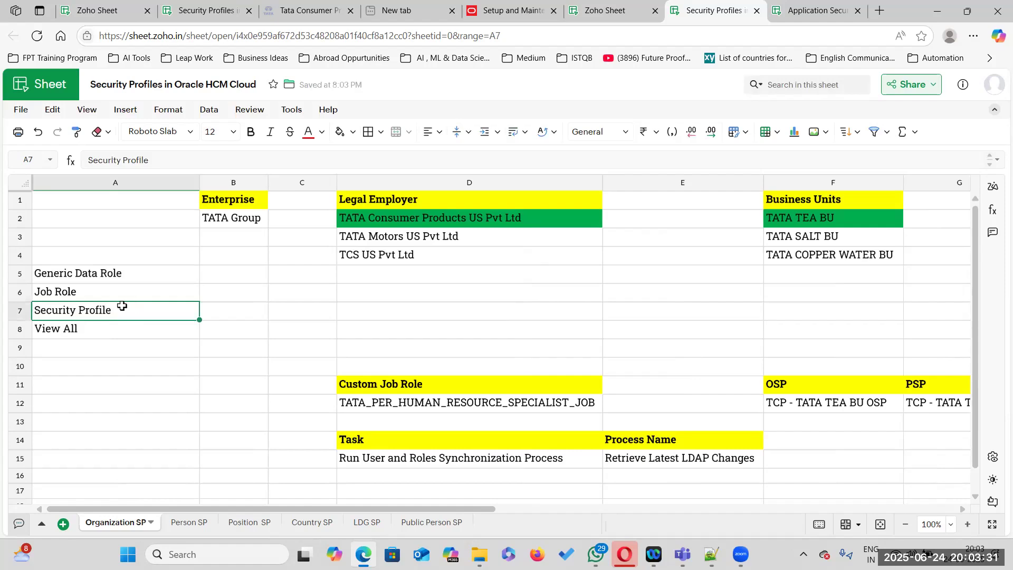
# - Review the "View All" entry in A8 against the Legal Employer, Business Units and Departments headings
pyautogui.click(89, 330)
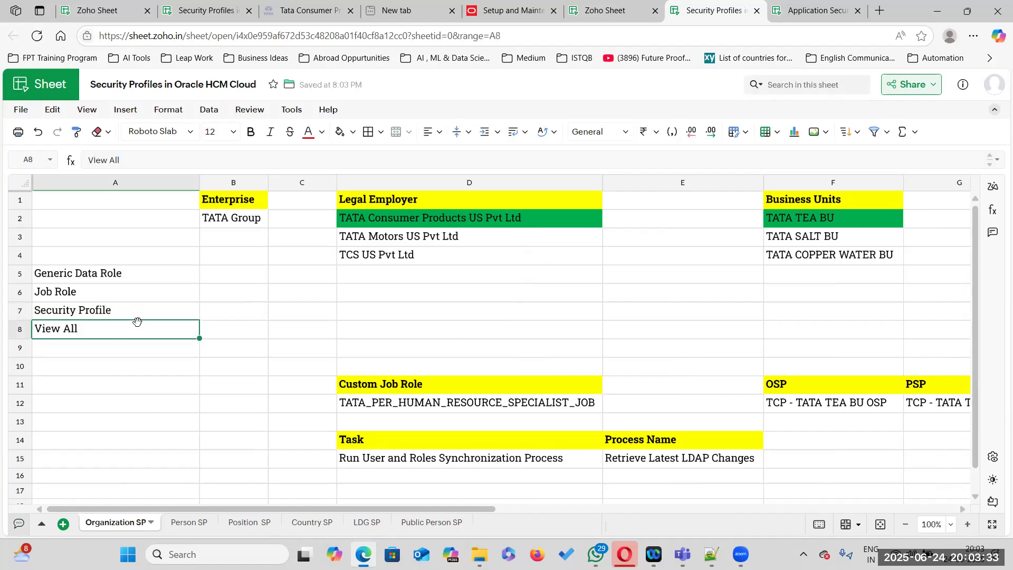
pyautogui.click(431, 203)
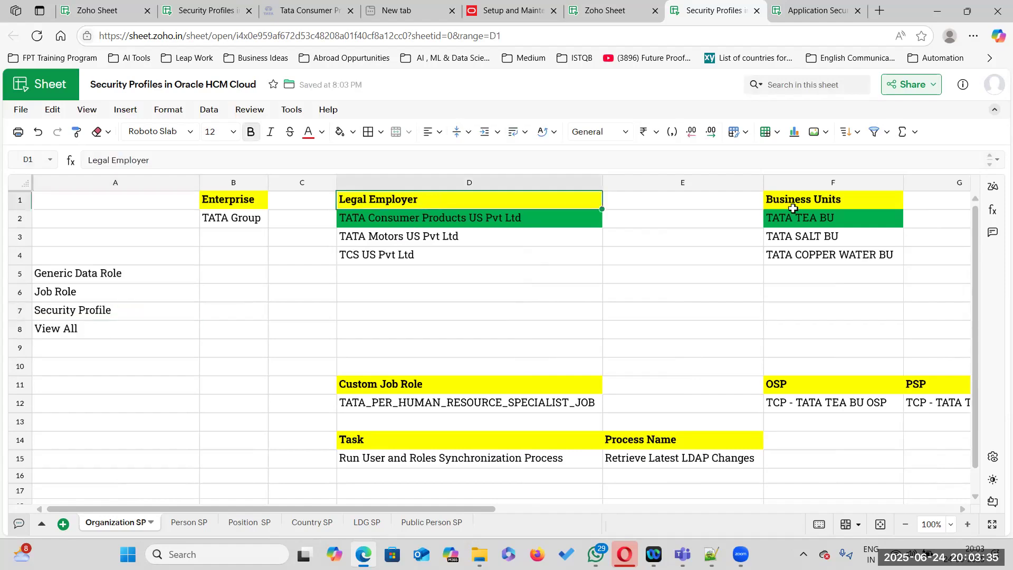
pyautogui.click(811, 199)
pyautogui.hscroll(5, 469, 512)
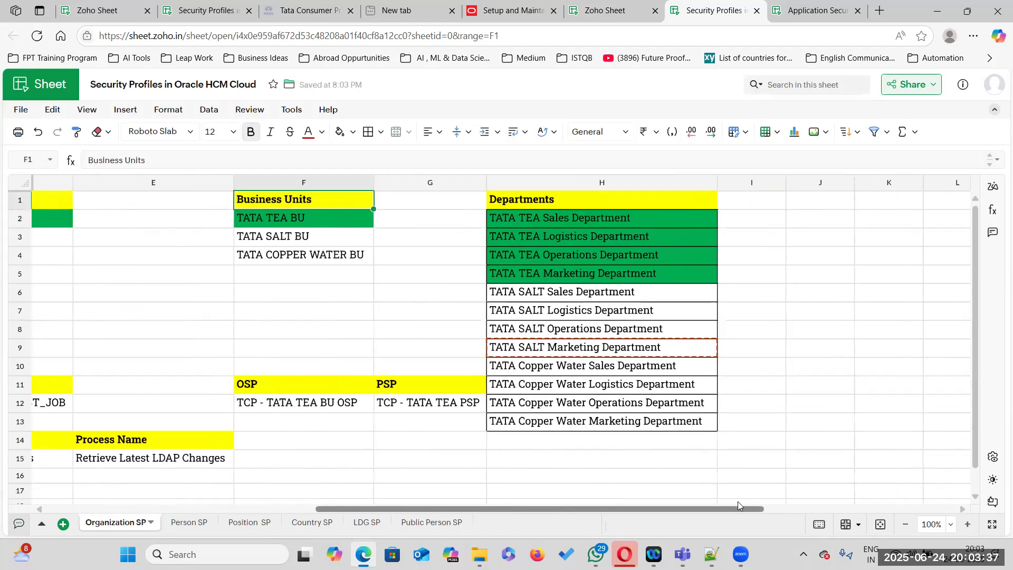
pyautogui.click(558, 199)
pyautogui.hscroll(-5, 429, 514)
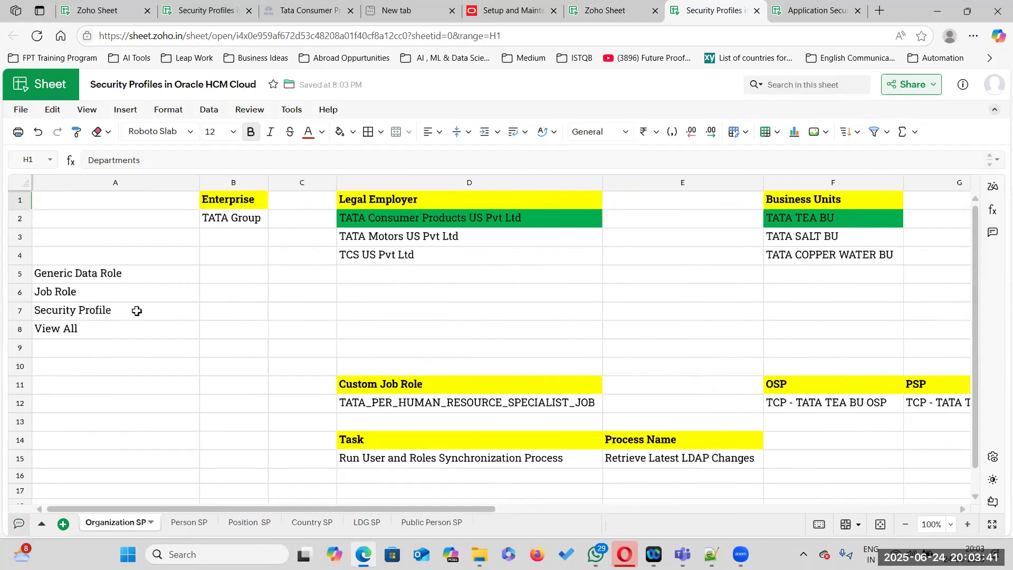
pyautogui.click(137, 311)
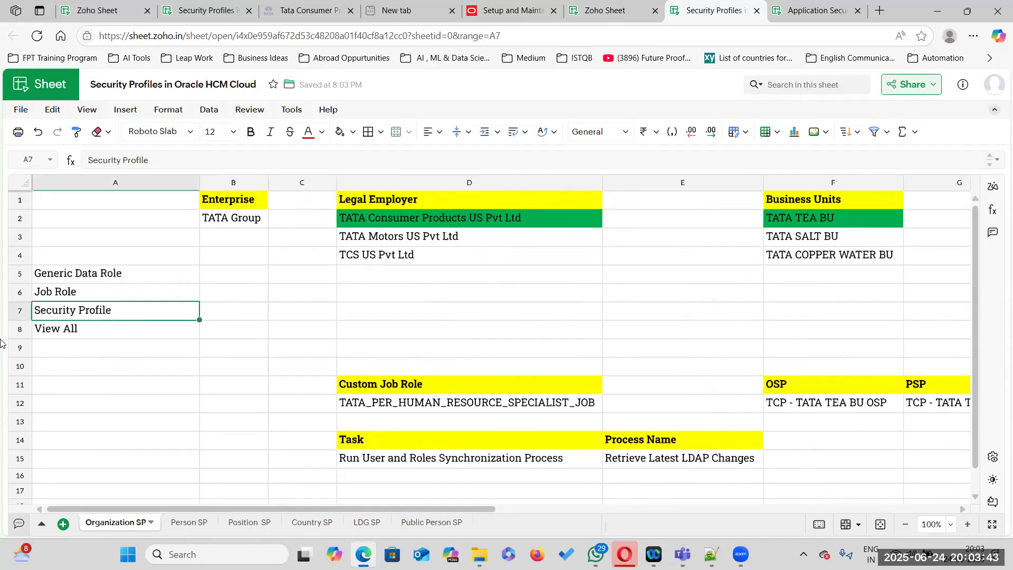
# - Format the "Generic Data Role" heading in A5 as bold with a yellow fill
pyautogui.click(143, 280)
pyautogui.hotkey('ctrl', 'b')
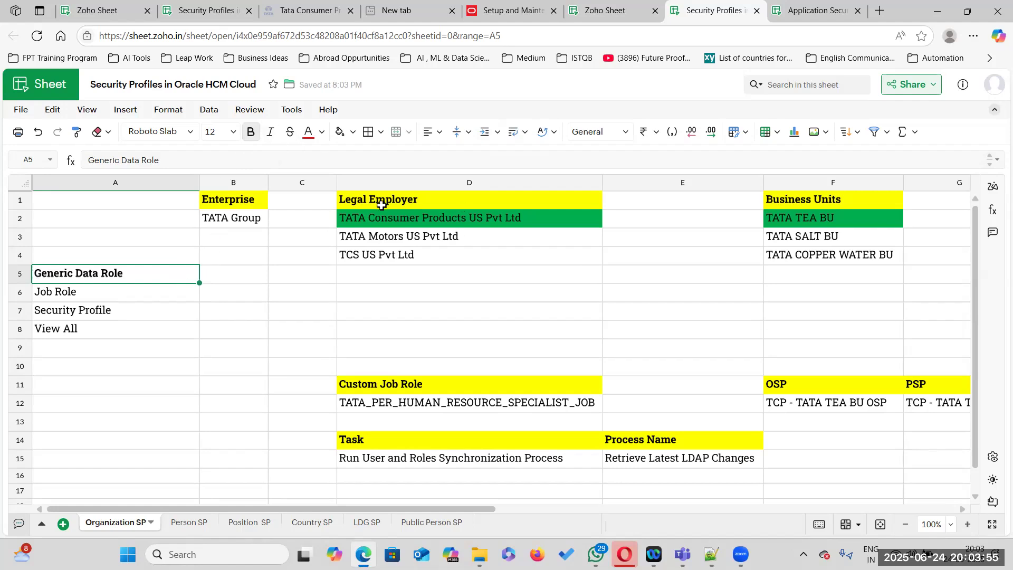
pyautogui.click(353, 132)
pyautogui.click(385, 291)
pyautogui.click(232, 354)
pyautogui.doubleClick(50, 347)
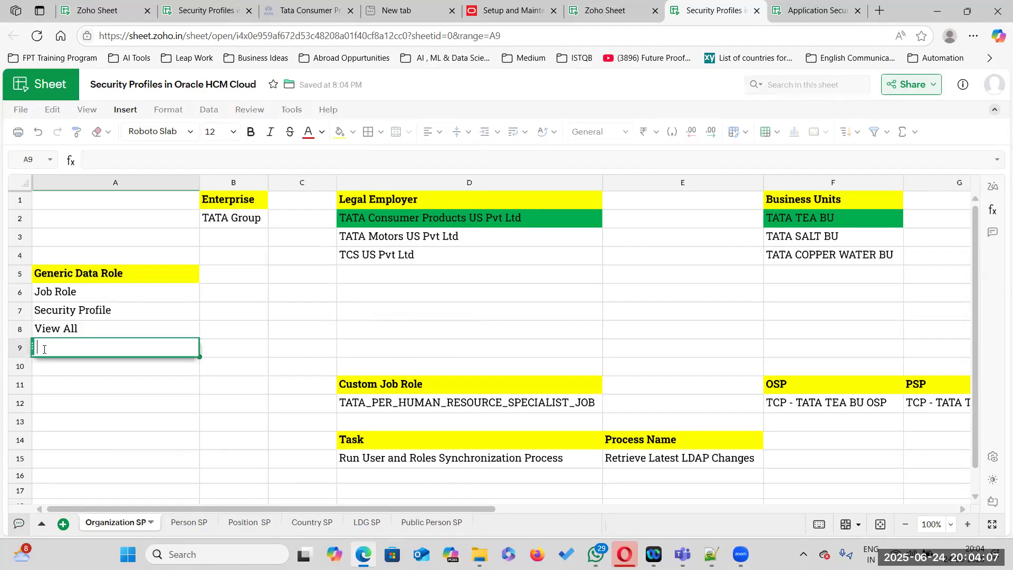
# - Check the Data Roles and Security Profiles section in the Application Security Management workbook, and return to the Security Profiles in Oracle HCM Cloud workbook
pyautogui.click(506, 10)
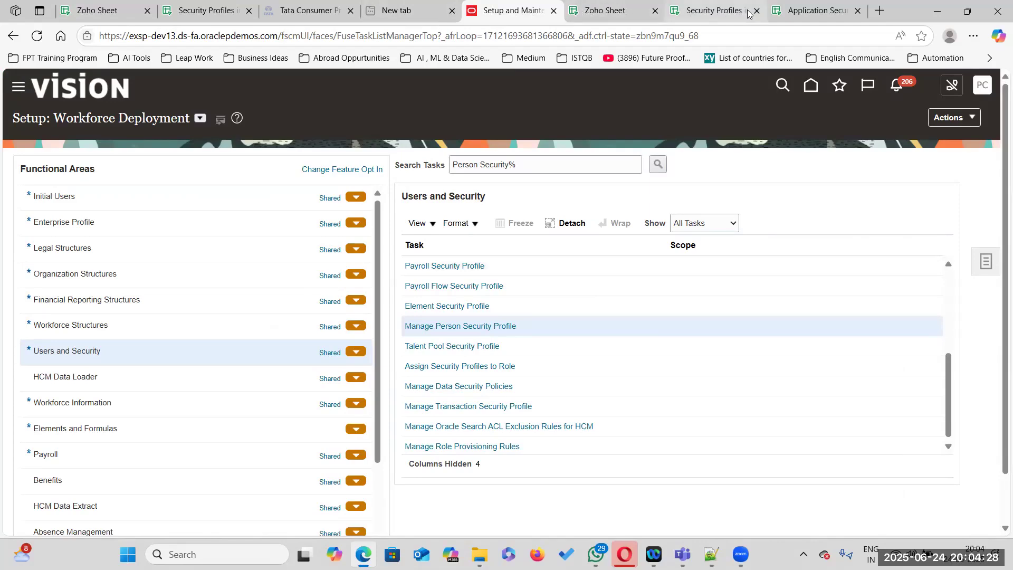
pyautogui.click(798, 12)
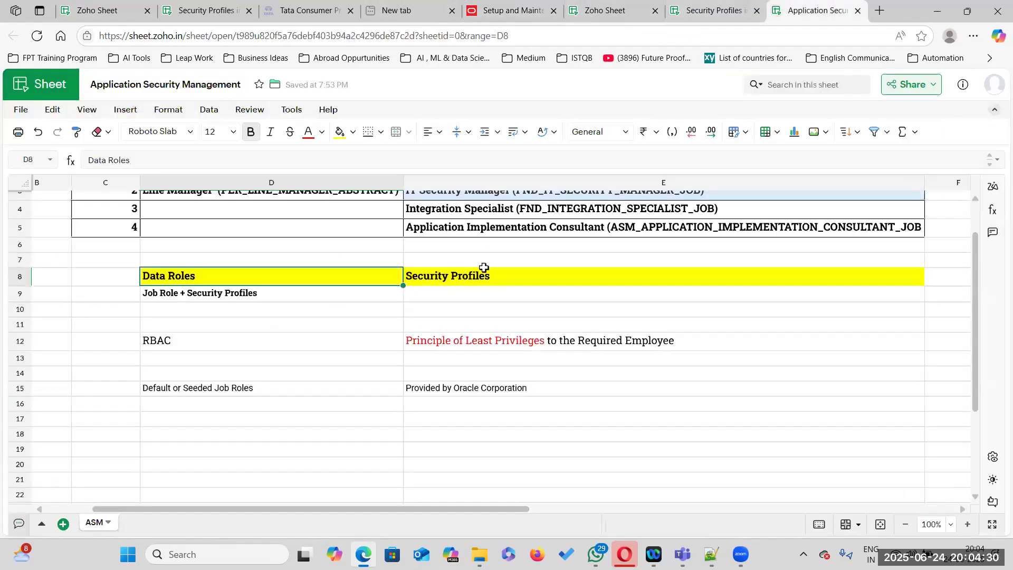
pyautogui.scroll(1, 483, 238)
pyautogui.click(687, 9)
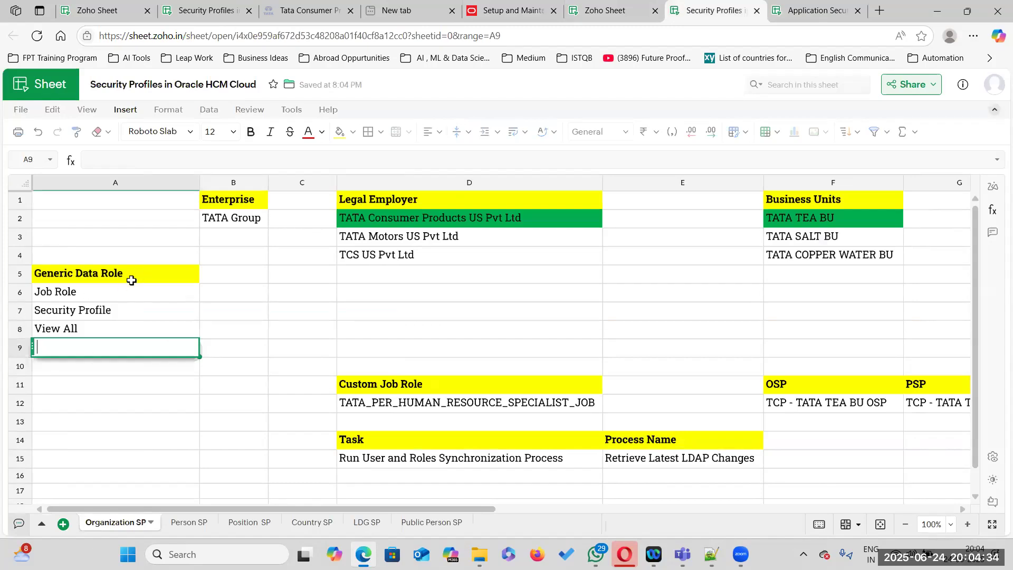
# - Change the entry in A7 under the Generic Data Role heading to "Security Profiles"
pyautogui.click(113, 291)
pyautogui.click(132, 310)
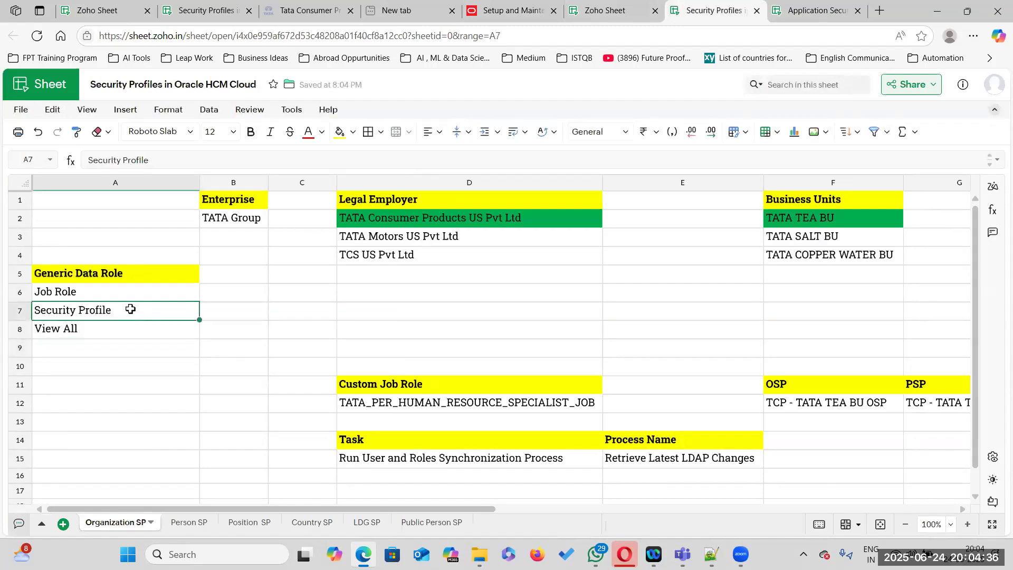
pyautogui.click(144, 270)
pyautogui.click(76, 292)
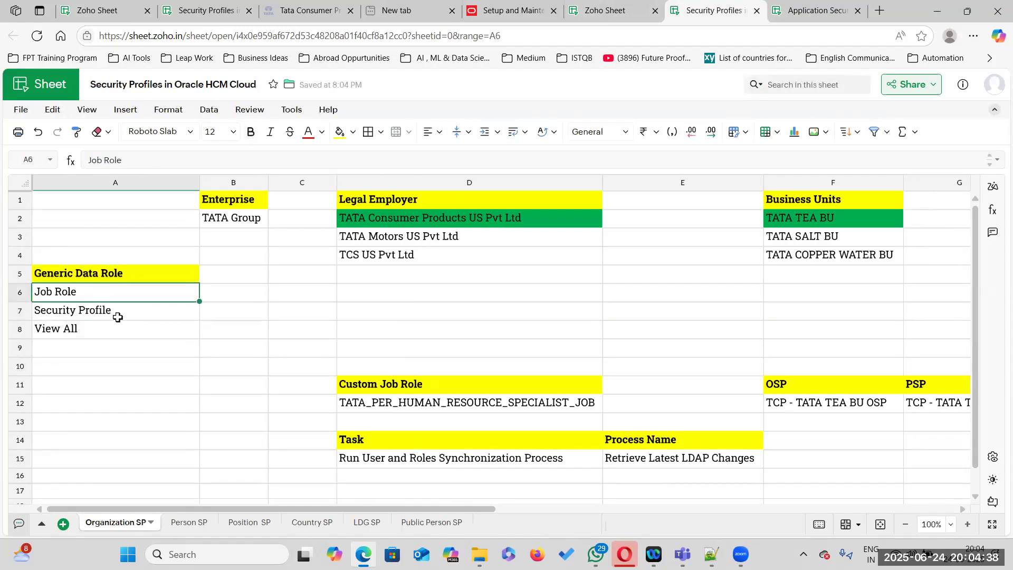
pyautogui.click(144, 308)
pyautogui.doubleClick(144, 307)
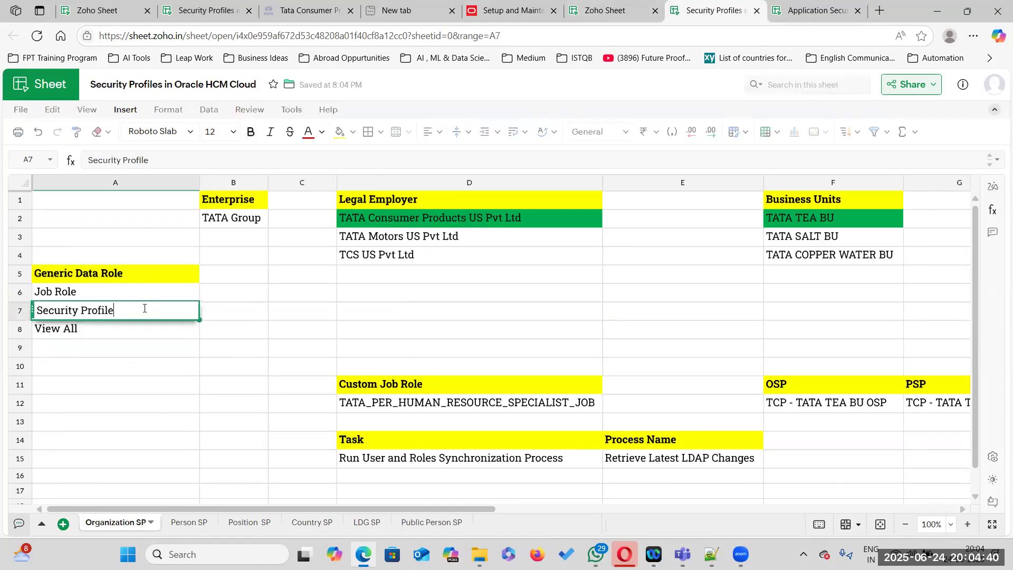
pyautogui.press('Return')
pyautogui.click(116, 289)
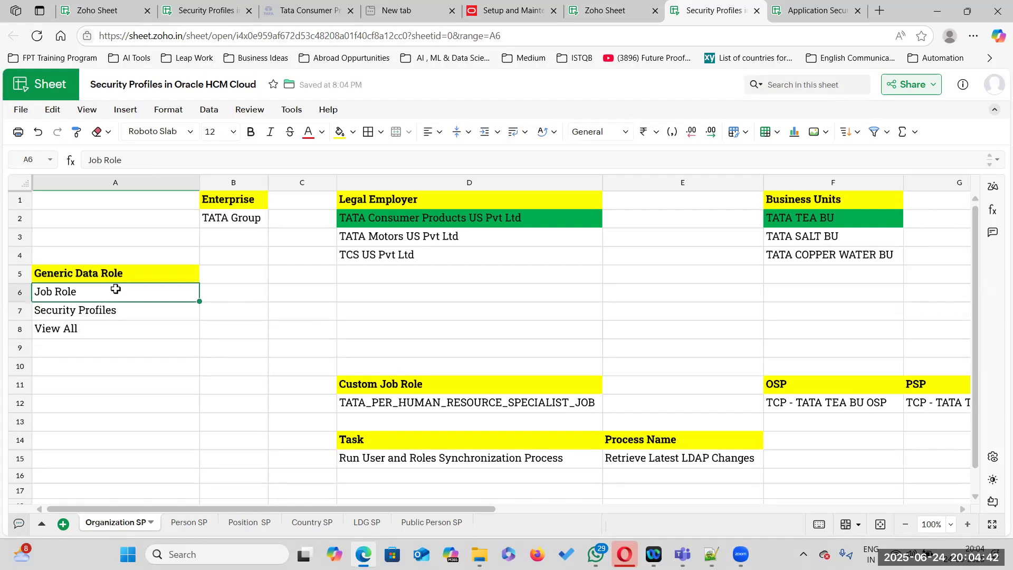
# - Examine the HR Specialist job role in E2 of the Application Security Management workbook
pyautogui.hotkey('ctrl', 'Tab')
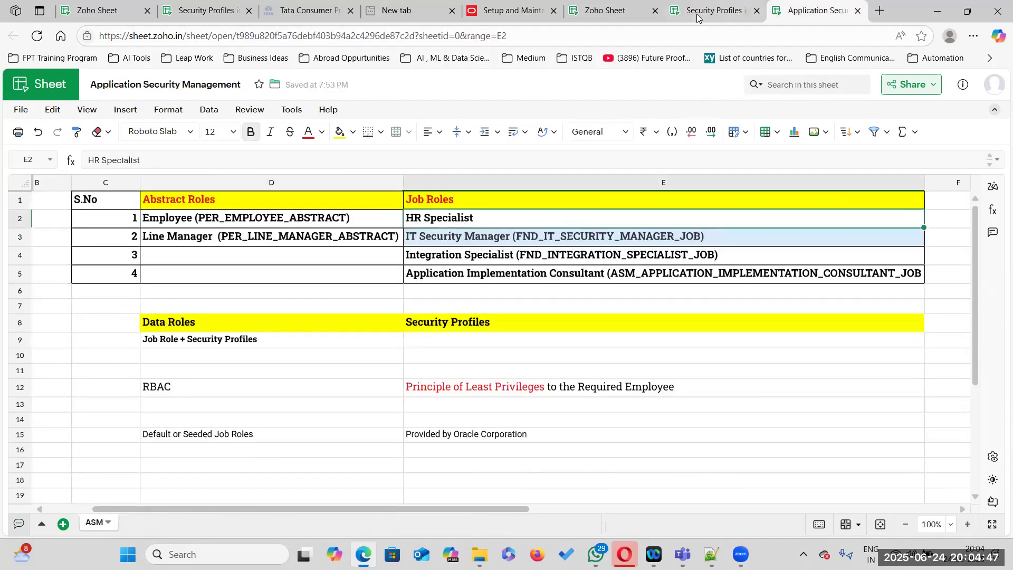
pyautogui.tripleClick(497, 218)
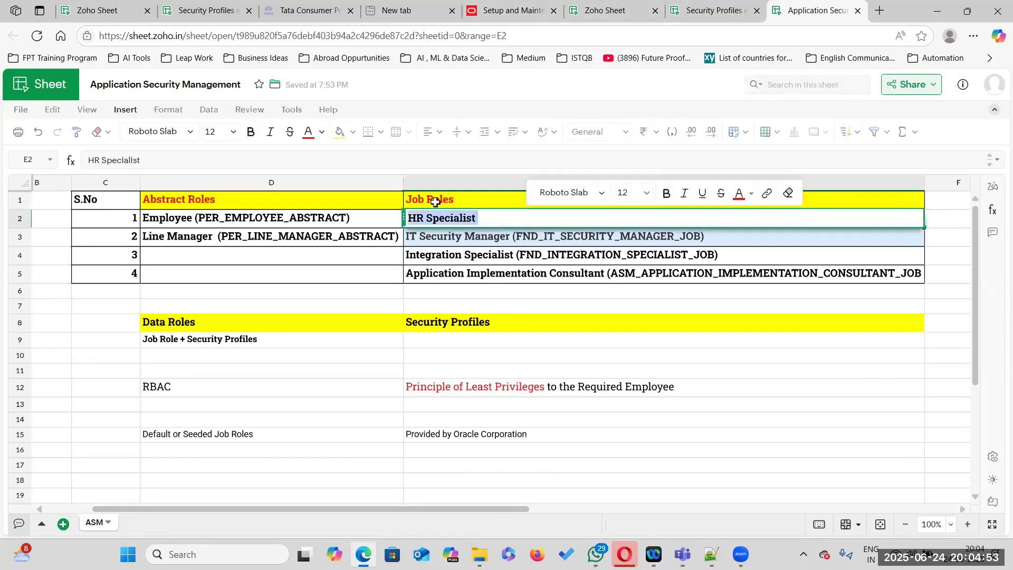
pyautogui.click(735, 291)
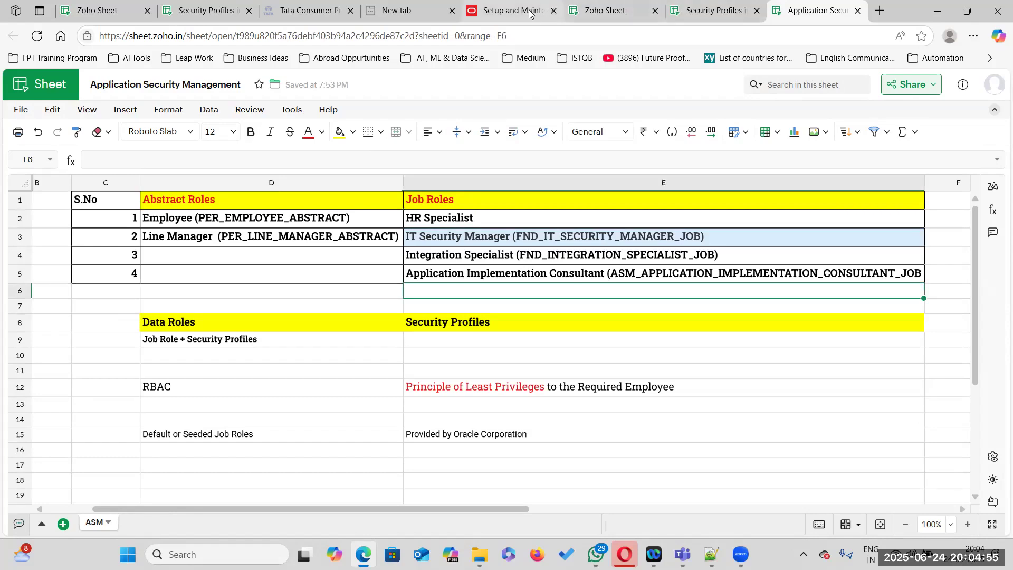
# - Switch to the Oracle application and open the role status list in the Security Console's administration area
pyautogui.click(527, 11)
pyautogui.scroll(-10, 74, 471)
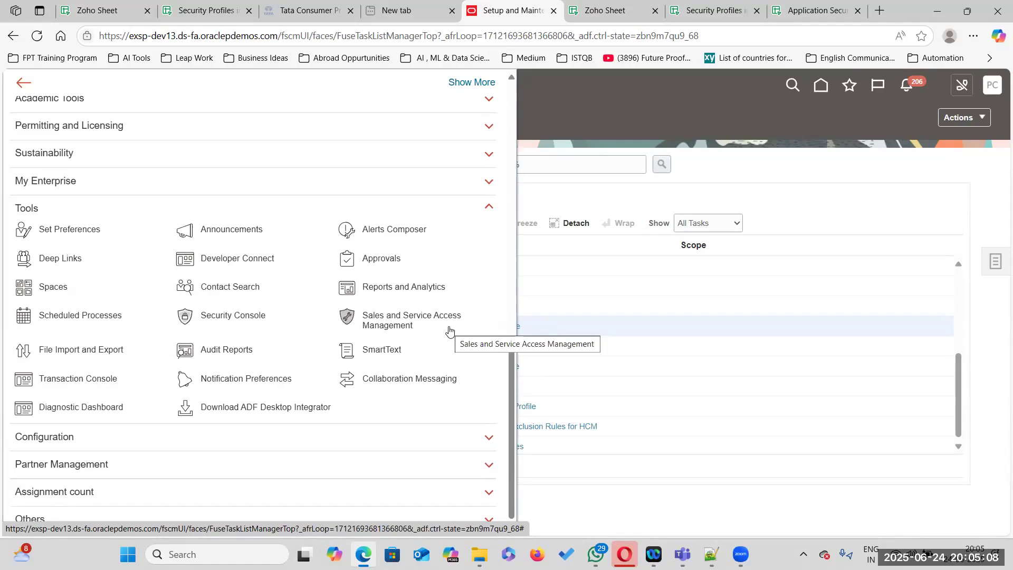
pyautogui.click(233, 315)
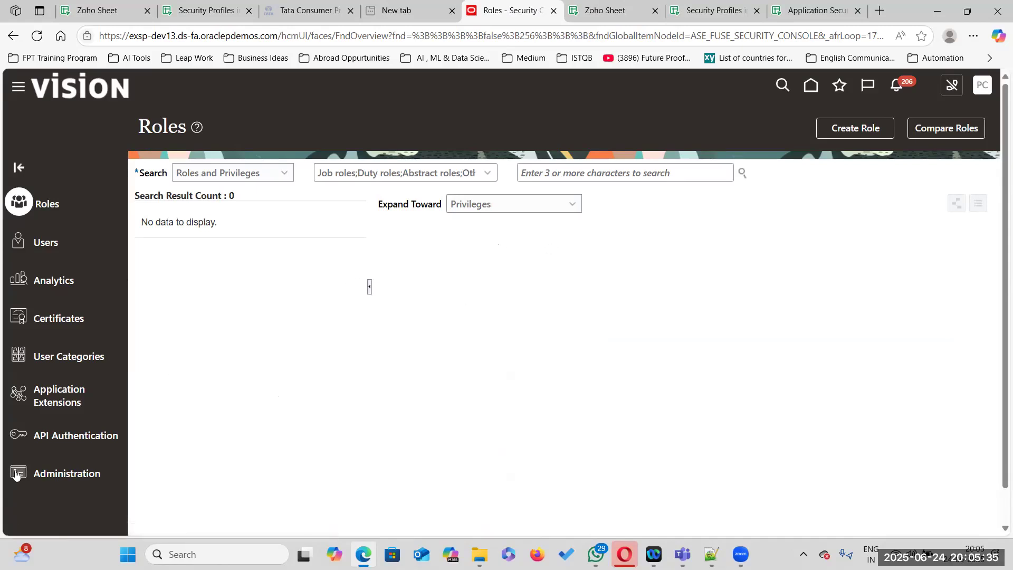
pyautogui.click(65, 474)
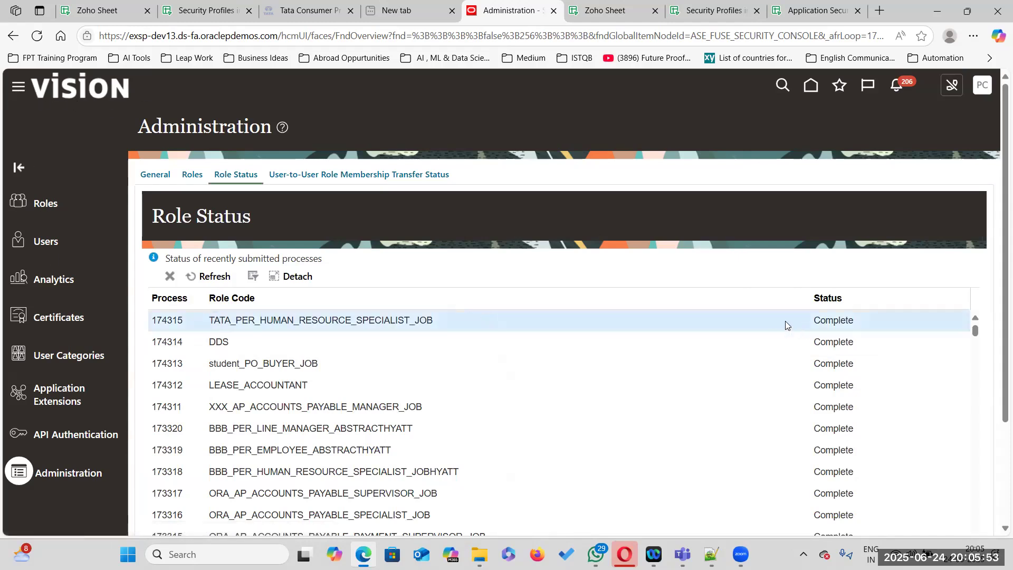
# - Check the processing status of the role code TATA_PER_HUMAN_RESOURCE_SPECIALIST_JOB
pyautogui.moveTo(815, 320); pyautogui.dragTo(849, 321)
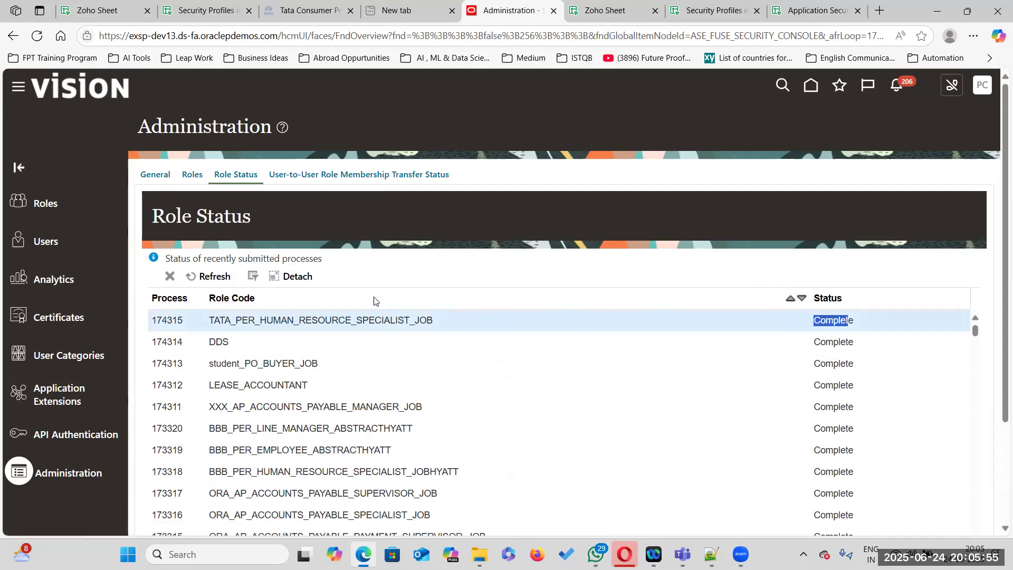
pyautogui.moveTo(210, 320); pyautogui.dragTo(443, 329)
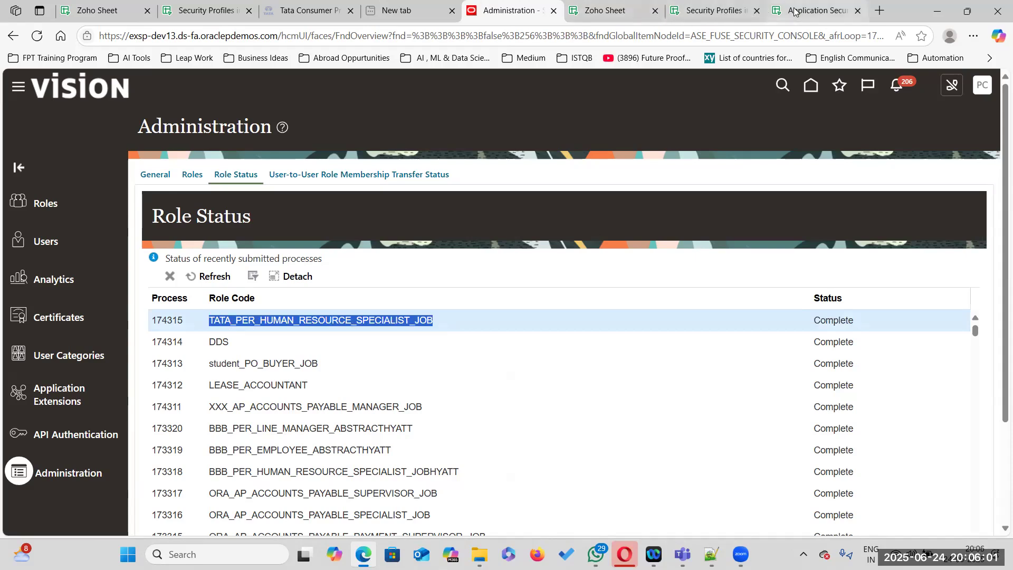
pyautogui.click(252, 320)
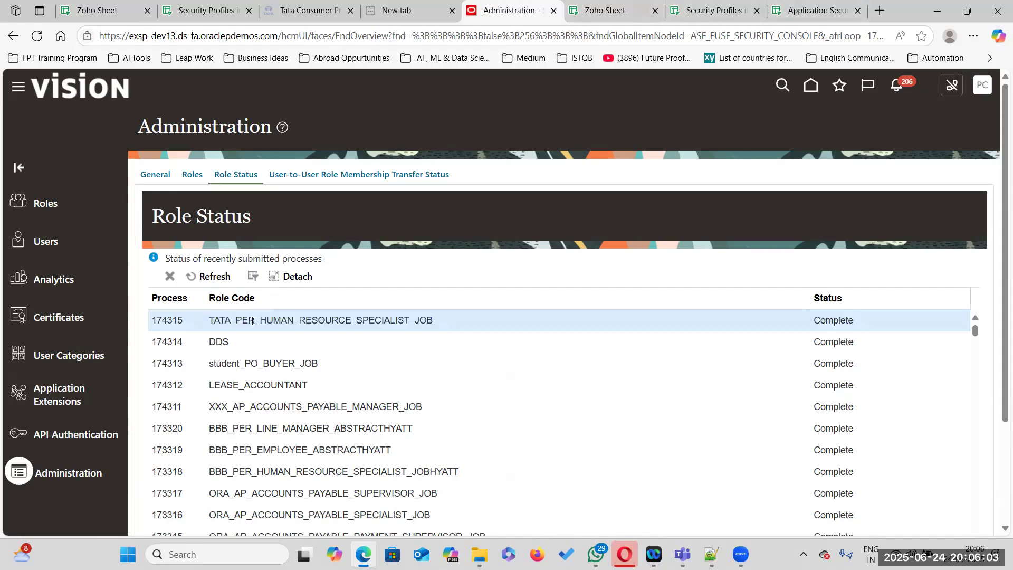
# - Return to the Security Profiles in Oracle HCM Cloud workbook and locate the Custom Job Role heading in D11
pyautogui.click(808, 13)
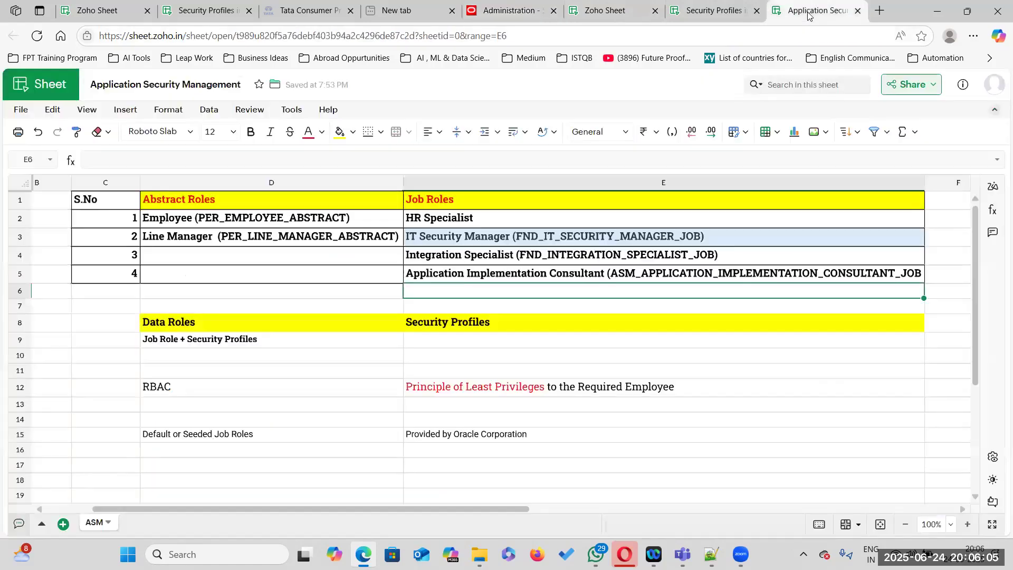
pyautogui.hotkey('ctrl', 'shift', 'Tab')
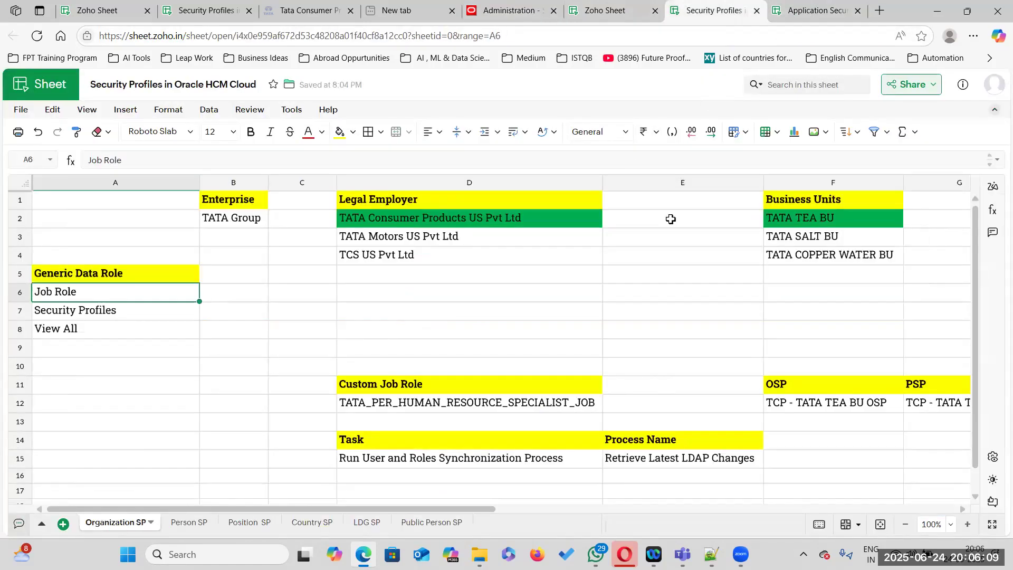
pyautogui.click(440, 384)
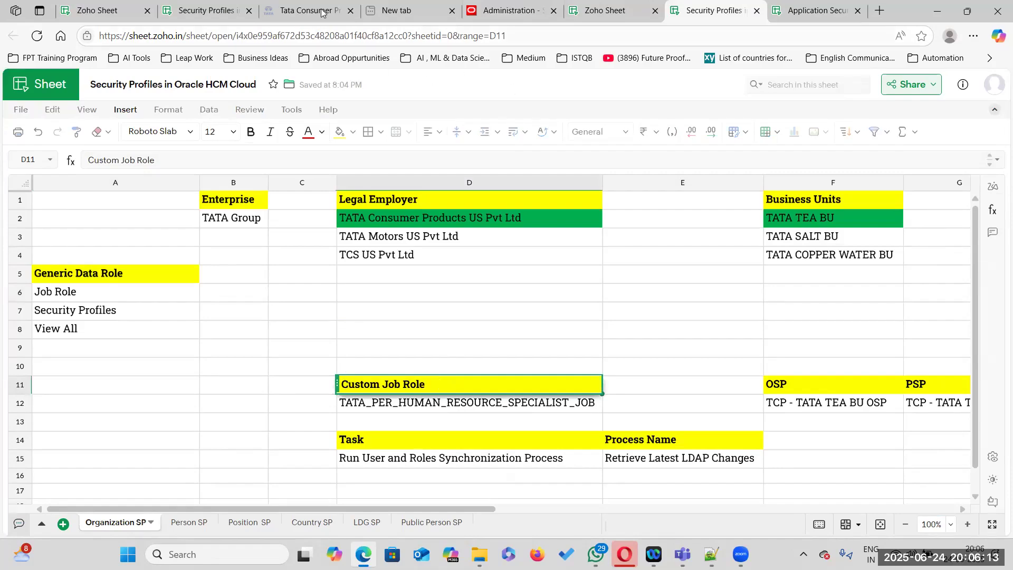
# - Switch to the Oracle Security Console and search its roles for the Human Resource Specialist job role PER_HUMAN_RESOURCE_SPECIALIST_JOB
pyautogui.click(517, 11)
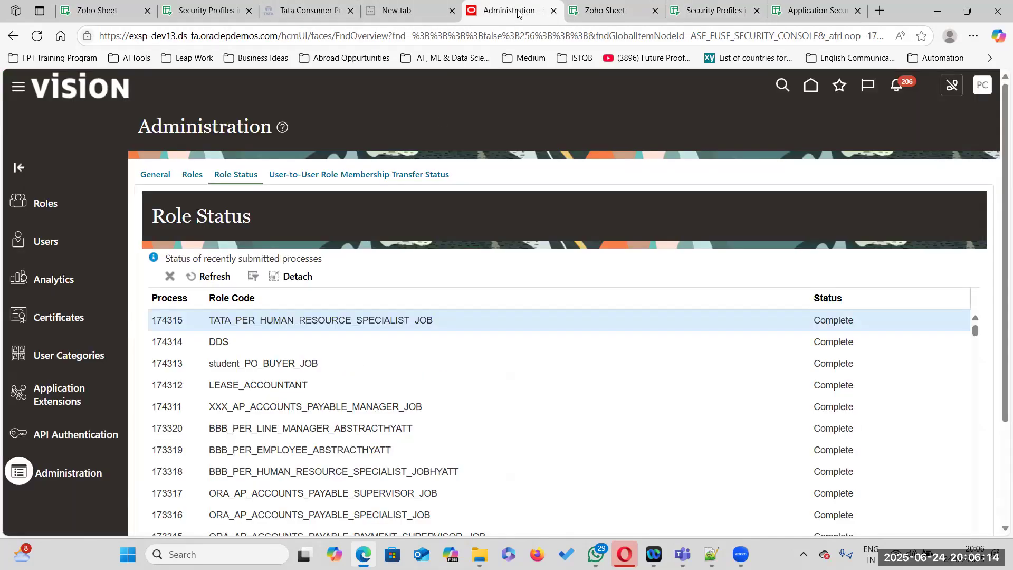
pyautogui.click(50, 205)
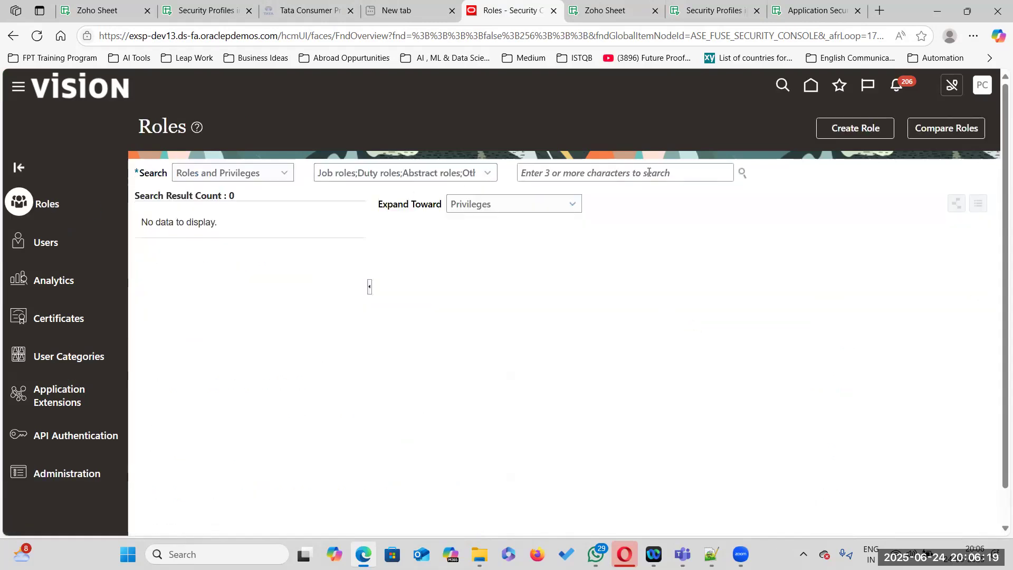
pyautogui.click(593, 171)
pyautogui.write('Per')
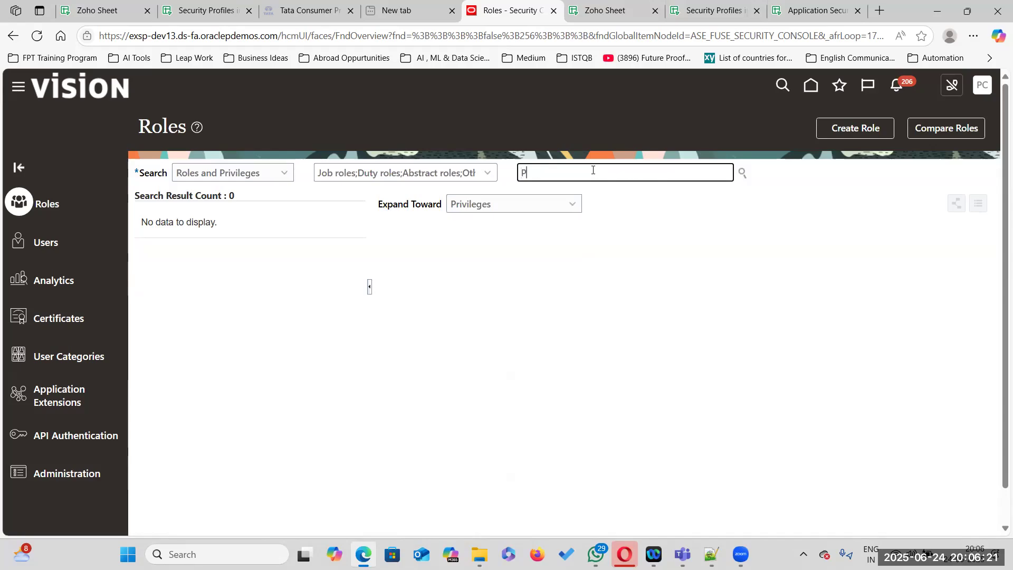
pyautogui.press('BackSpace')
pyautogui.press('BackSpace')
pyautogui.press('BackSpace')
pyautogui.write('Human Res')
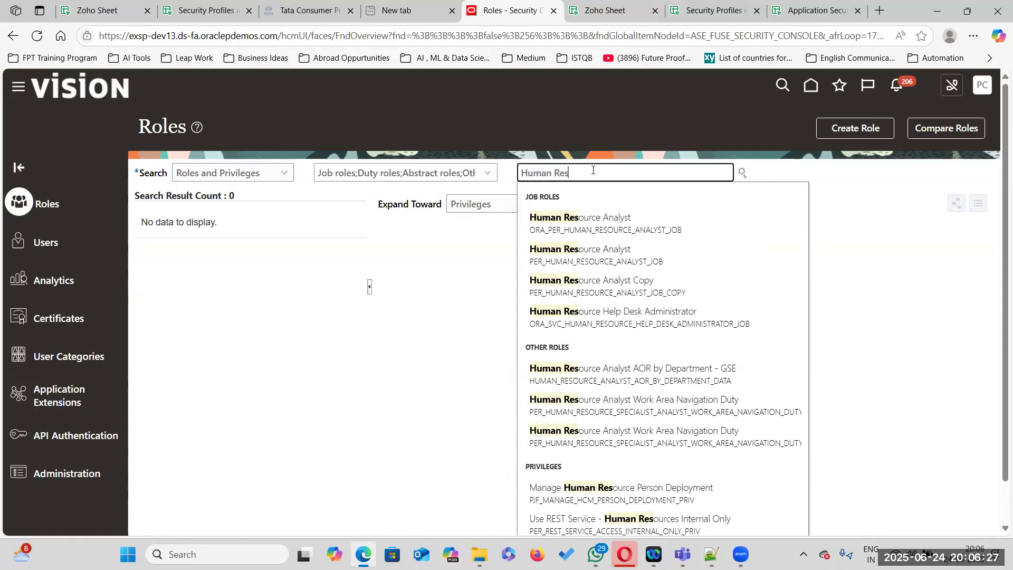
pyautogui.write('ource Sp')
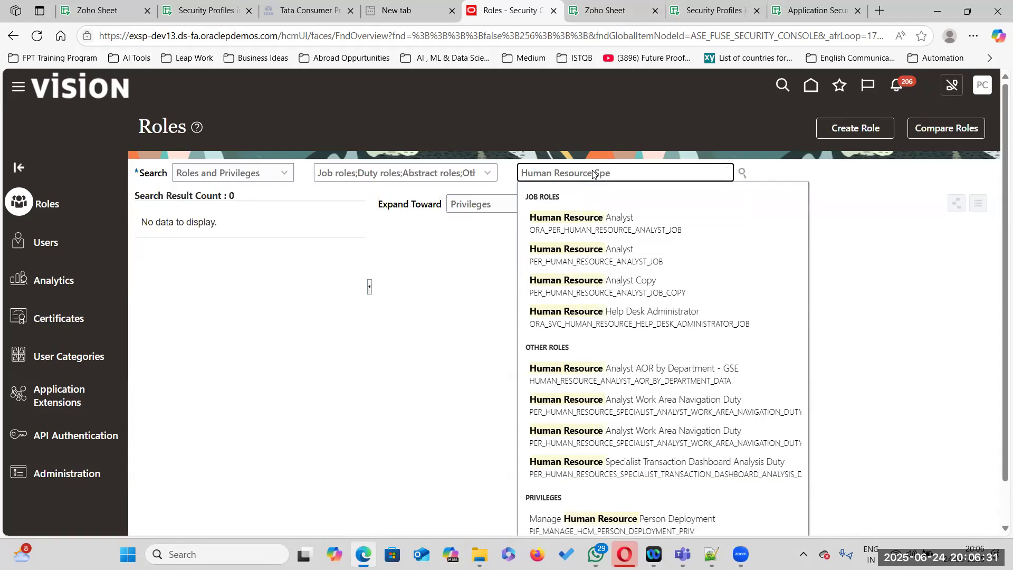
pyautogui.write('e')
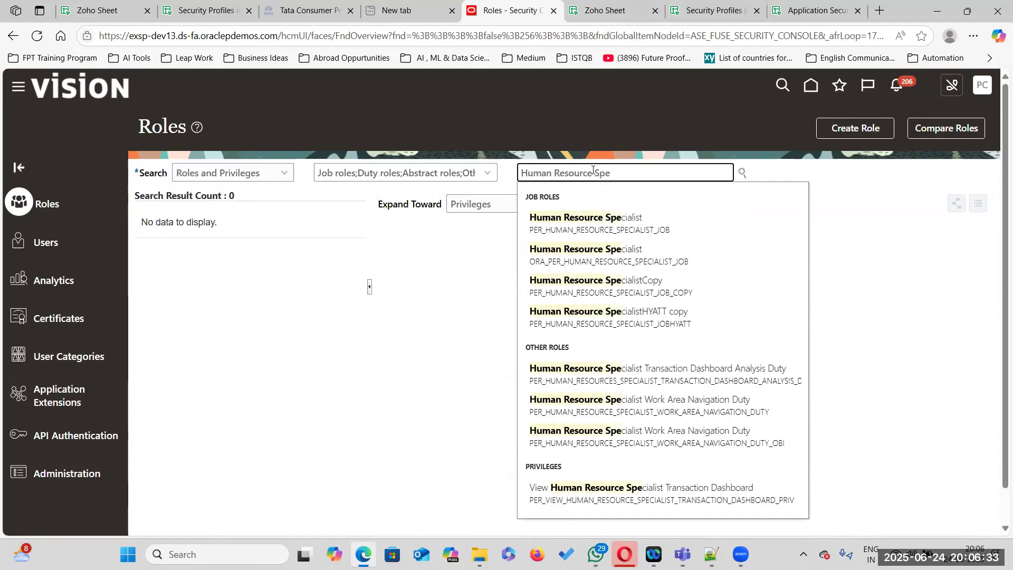
pyautogui.click(645, 228)
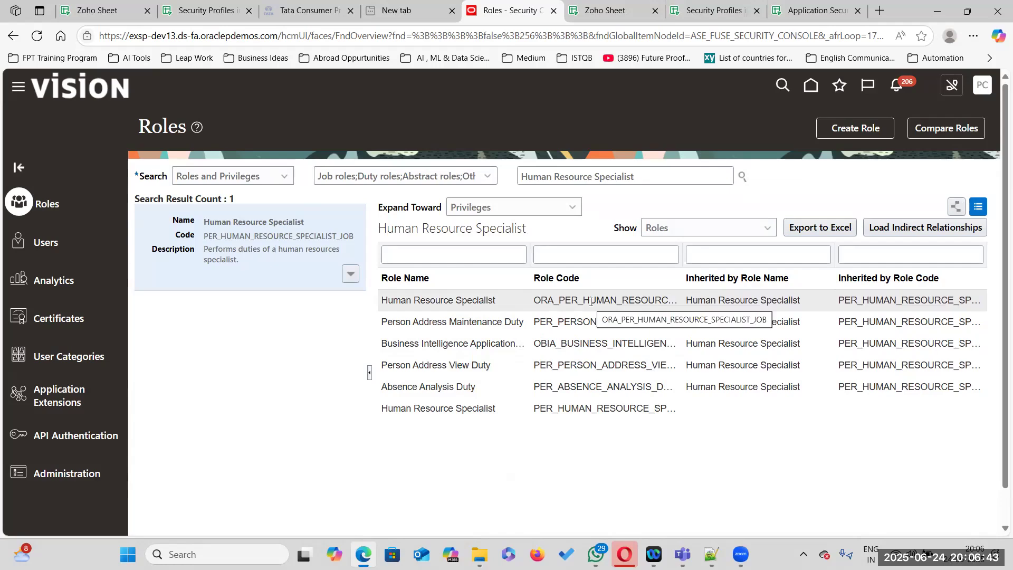
# - Widen the Role Code column in the role results and examine the inherited role code ORA_PER_HUMAN_RESOURCE_SPECIALIST_JOB
pyautogui.moveTo(636, 178); pyautogui.dragTo(498, 175)
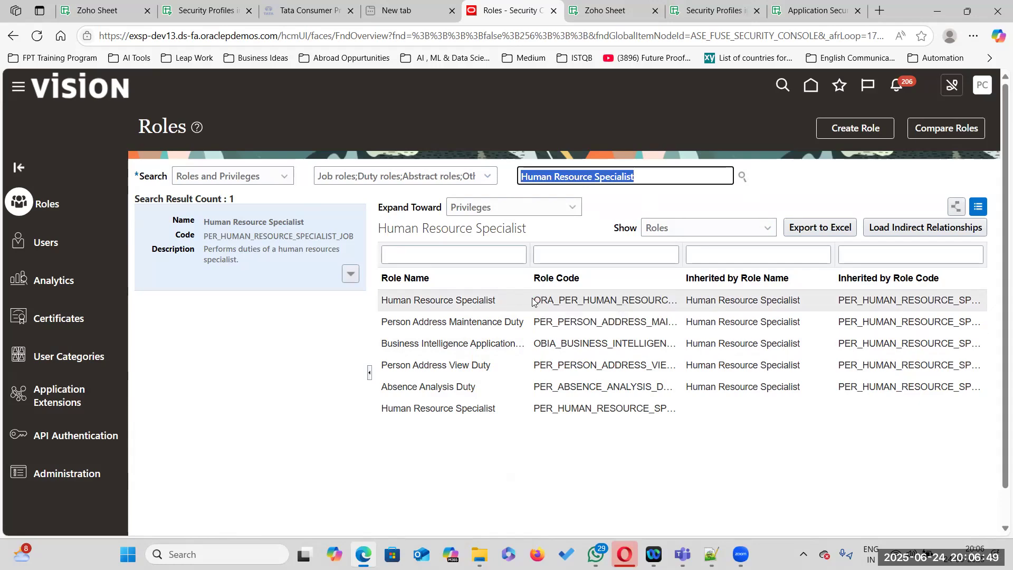
pyautogui.moveTo(684, 255); pyautogui.dragTo(776, 255)
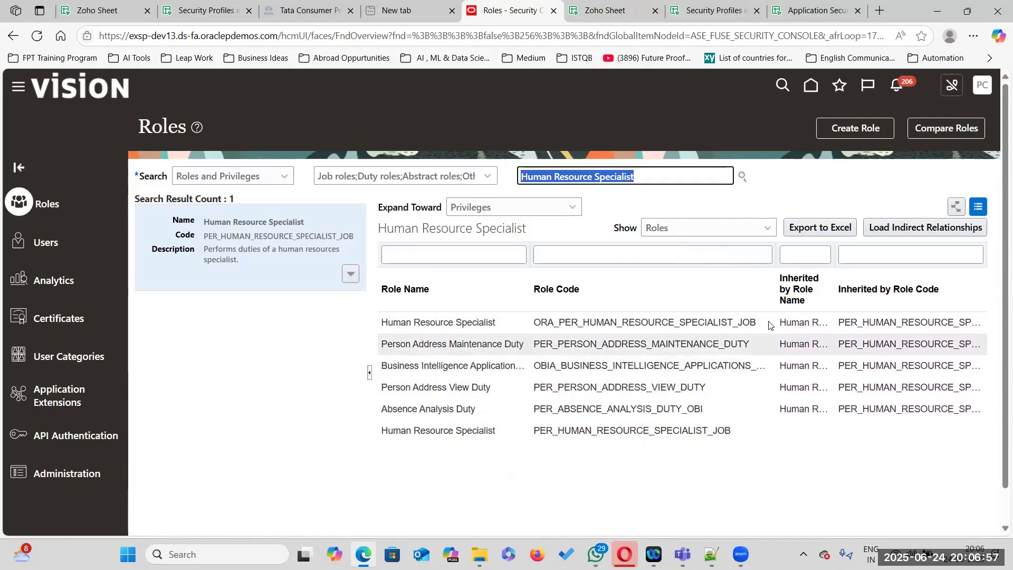
pyautogui.click(585, 319)
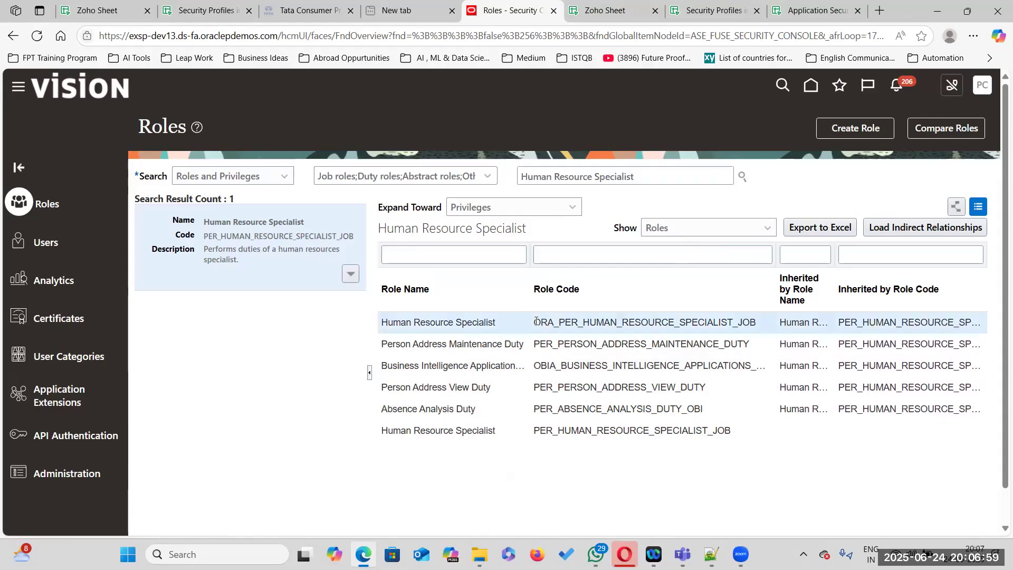
pyautogui.scroll(-1, 538, 401)
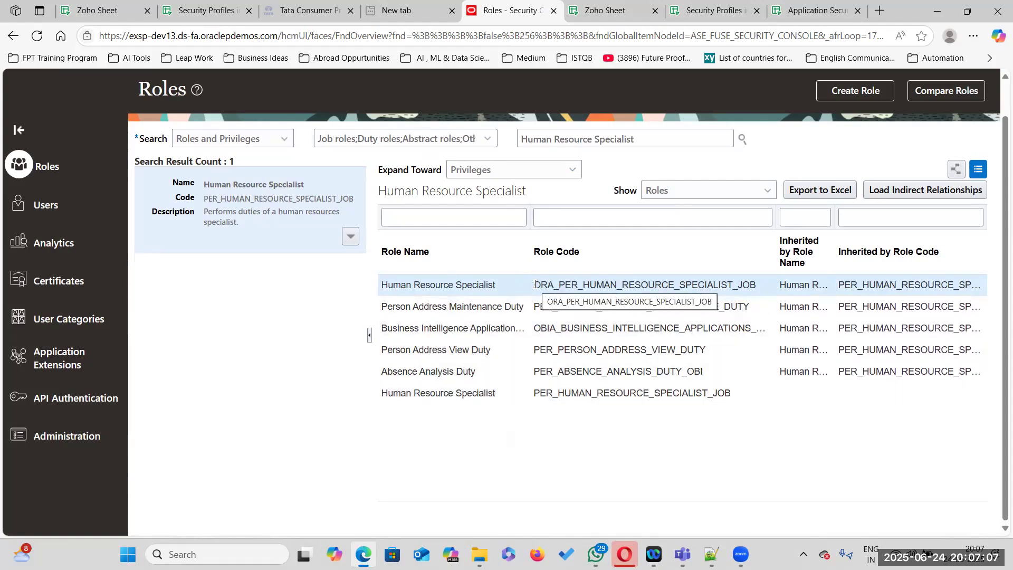
pyautogui.moveTo(534, 285); pyautogui.dragTo(769, 295)
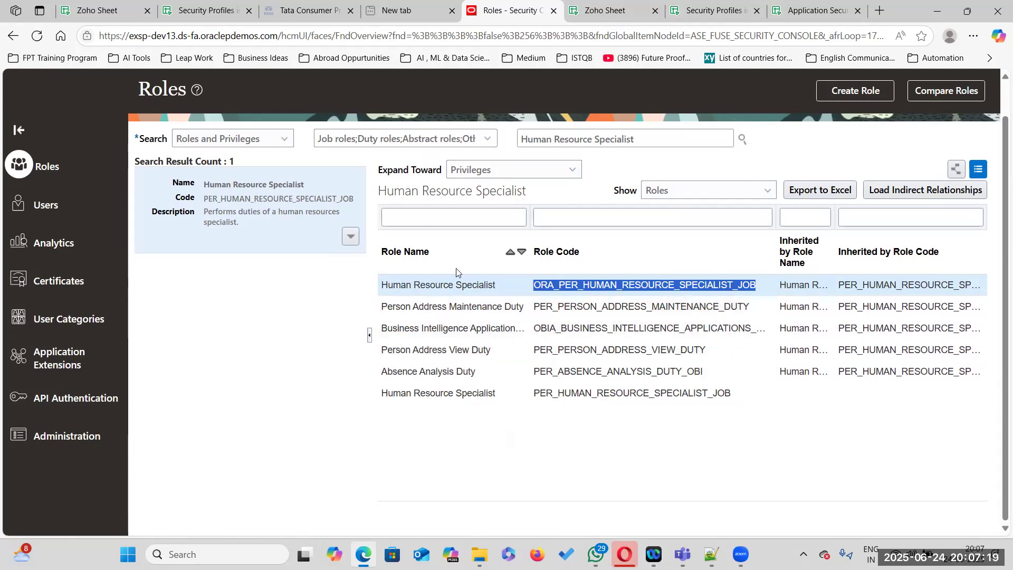
pyautogui.click(757, 288)
pyautogui.moveTo(754, 284); pyautogui.dragTo(532, 284)
pyautogui.click(476, 451)
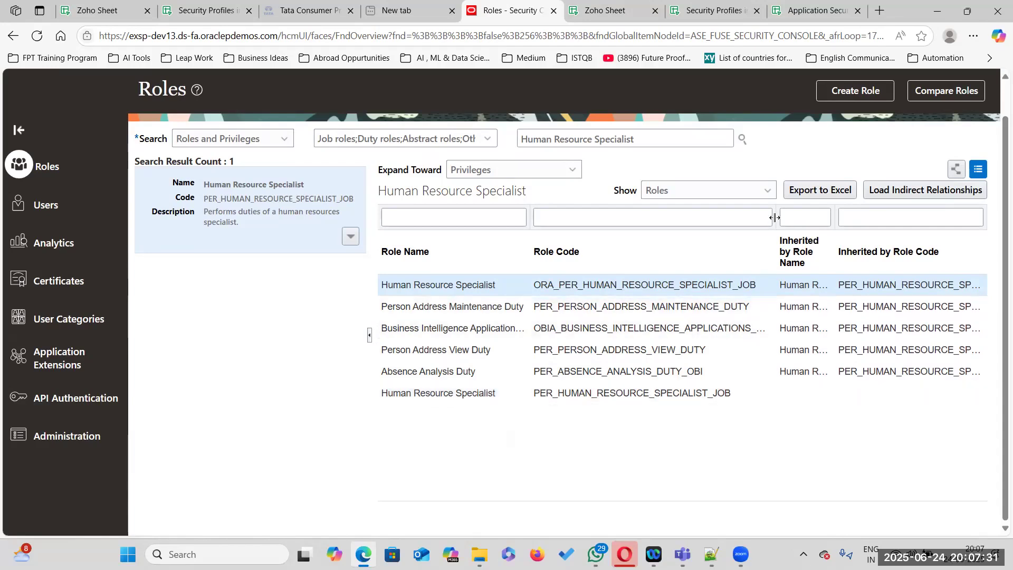
pyautogui.moveTo(845, 214); pyautogui.dragTo(845, 215)
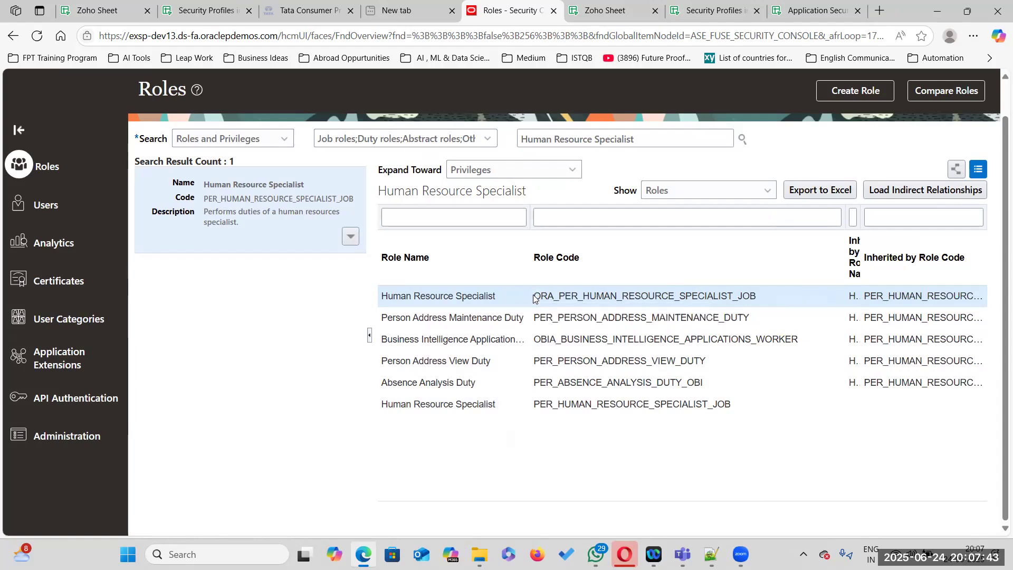
# - Display the roles inherited by ORA_PER_HUMAN_RESOURCE_SPECIALIST_JOB and look through the list with the Role Code column narrowed slightly
pyautogui.moveTo(535, 297); pyautogui.dragTo(753, 294)
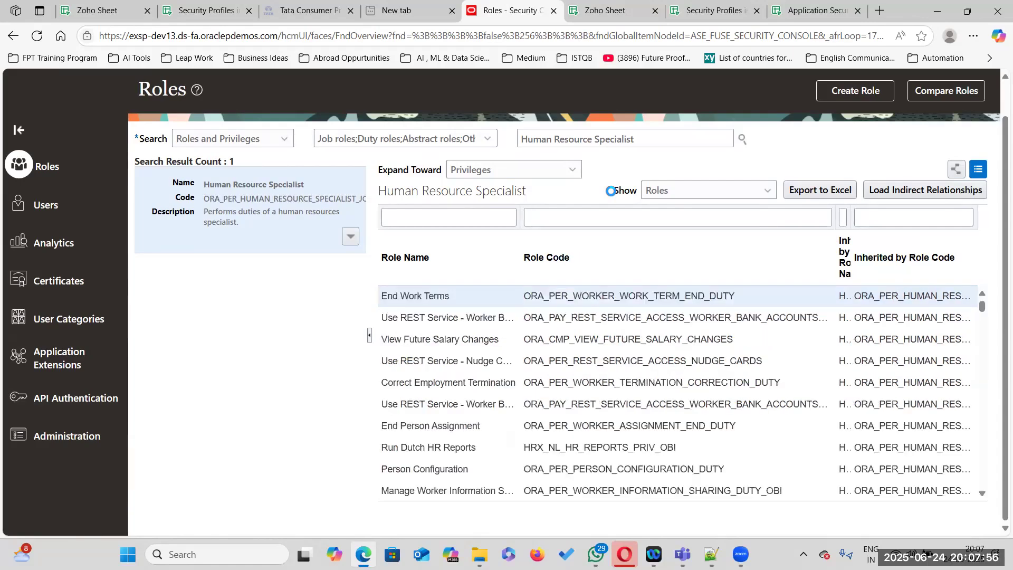
pyautogui.moveTo(834, 220); pyautogui.dragTo(806, 219)
pyautogui.scroll(-10, 660, 370)
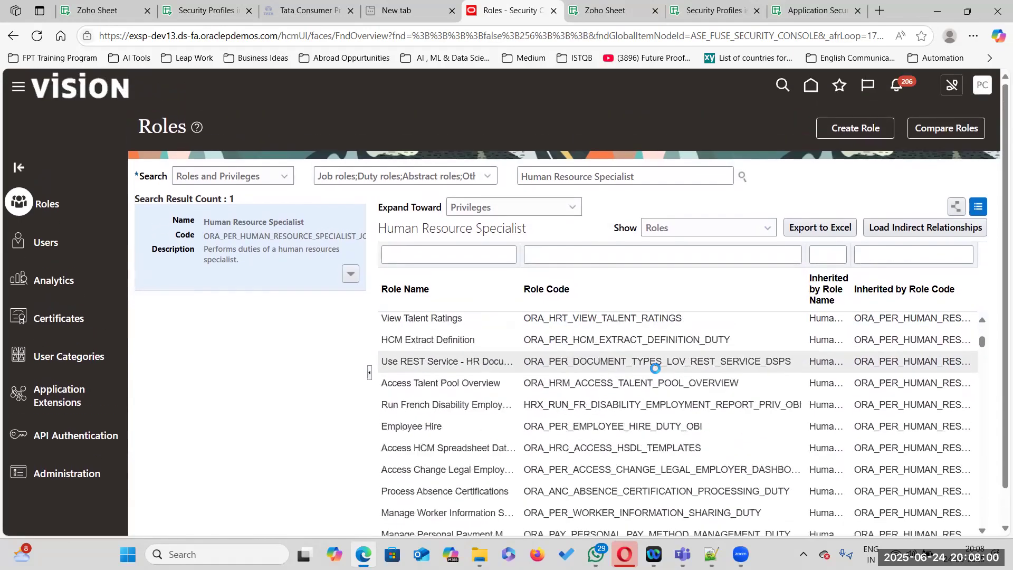
pyautogui.scroll(-5, 669, 418)
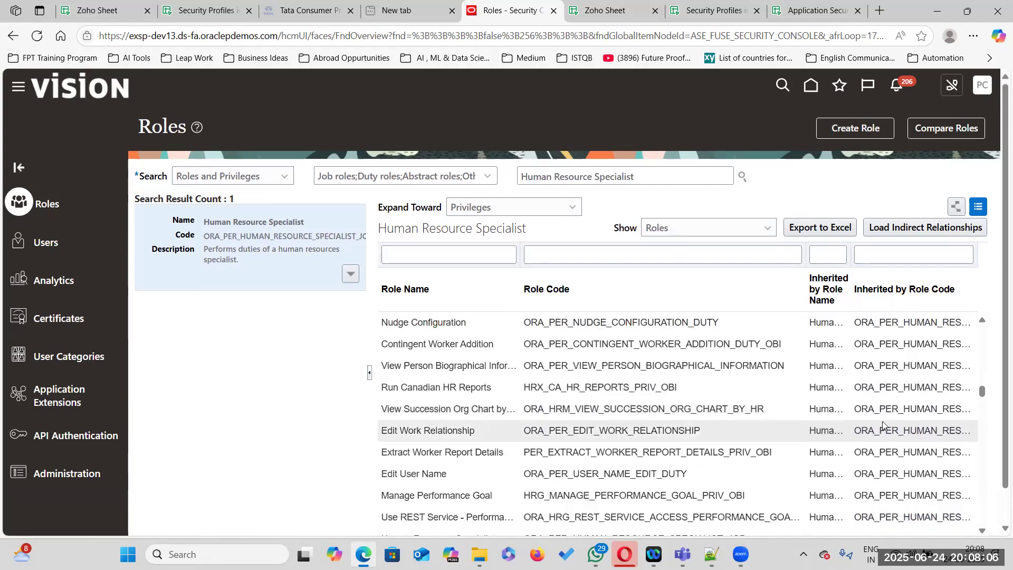
pyautogui.scroll(-3, 750, 425)
pyautogui.scroll(-6, 750, 425)
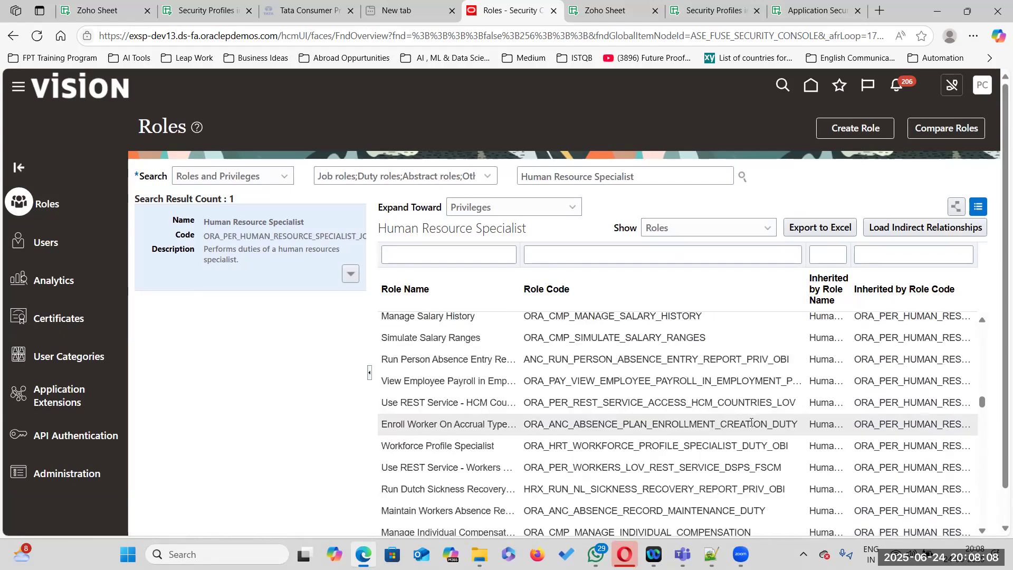
# - Export the Human Resource Specialist role list to Excel and open the downloaded file Human Resource Specialist_Roles.xls
pyautogui.click(830, 230)
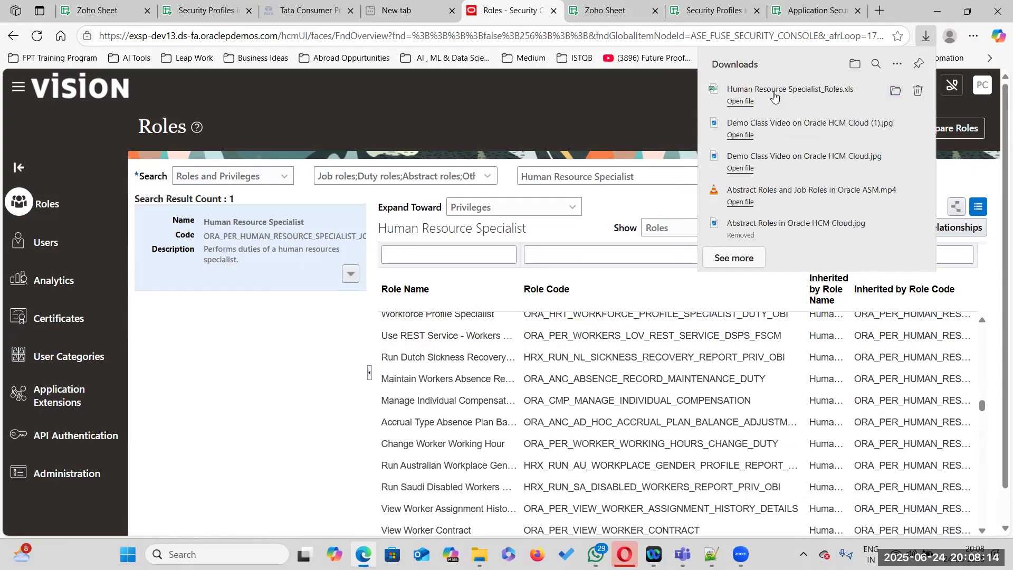
pyautogui.click(894, 93)
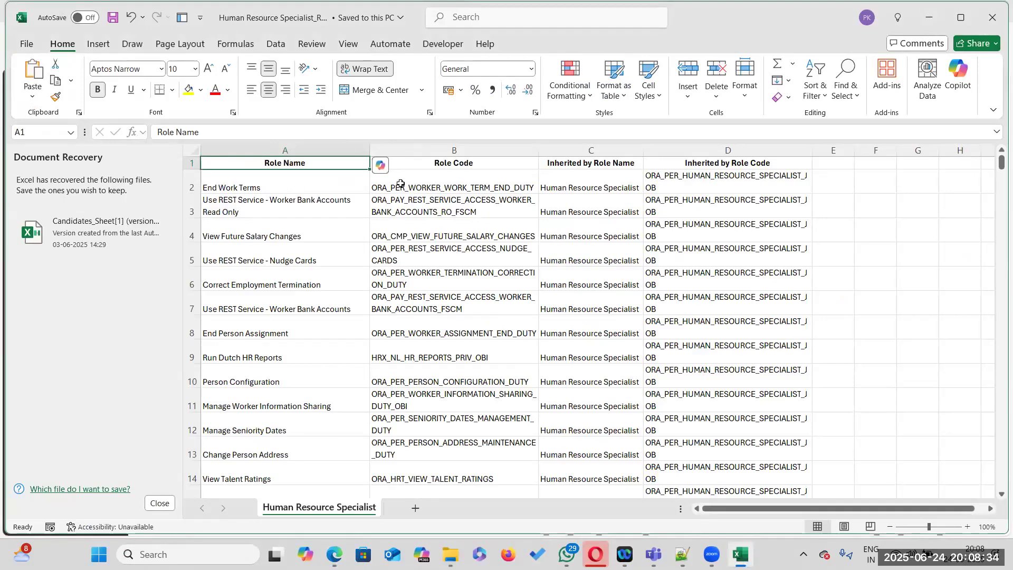
# - Widen the Role Code and both Inherited by Role columns in the exported Excel sheet so the codes are readable
pyautogui.moveTo(538, 145); pyautogui.dragTo(556, 145)
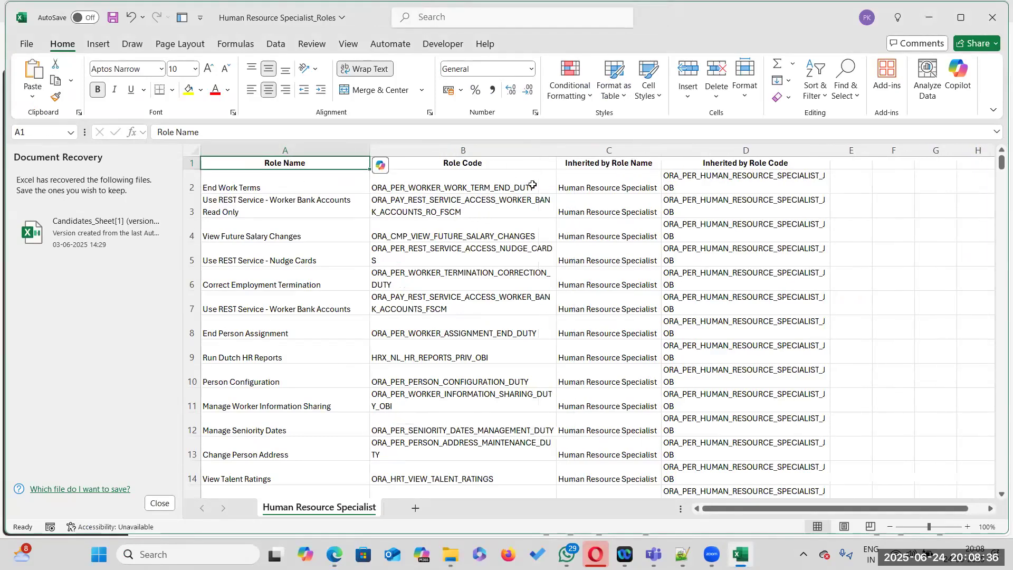
pyautogui.click(522, 189)
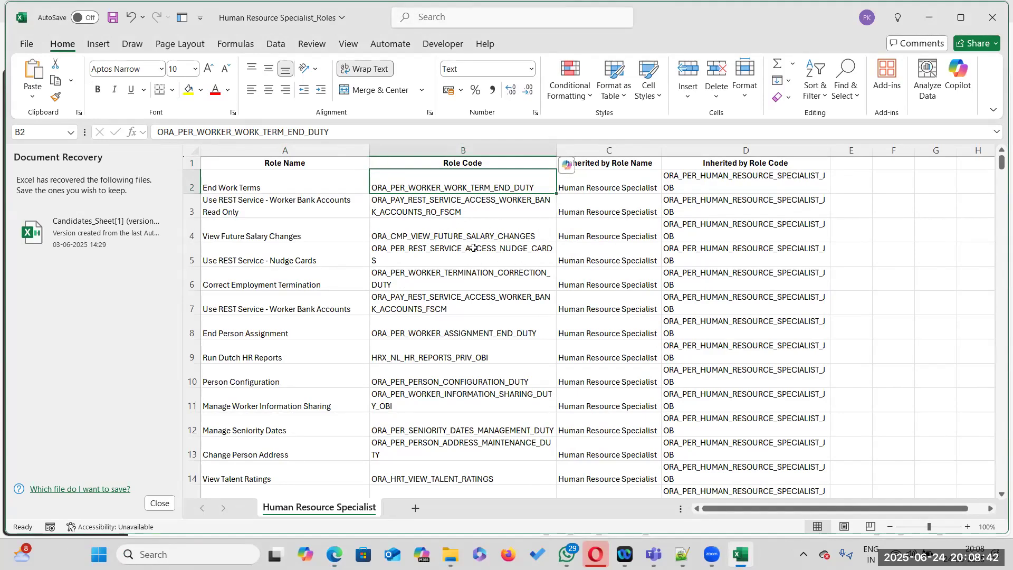
pyautogui.moveTo(556, 148); pyautogui.dragTo(592, 146)
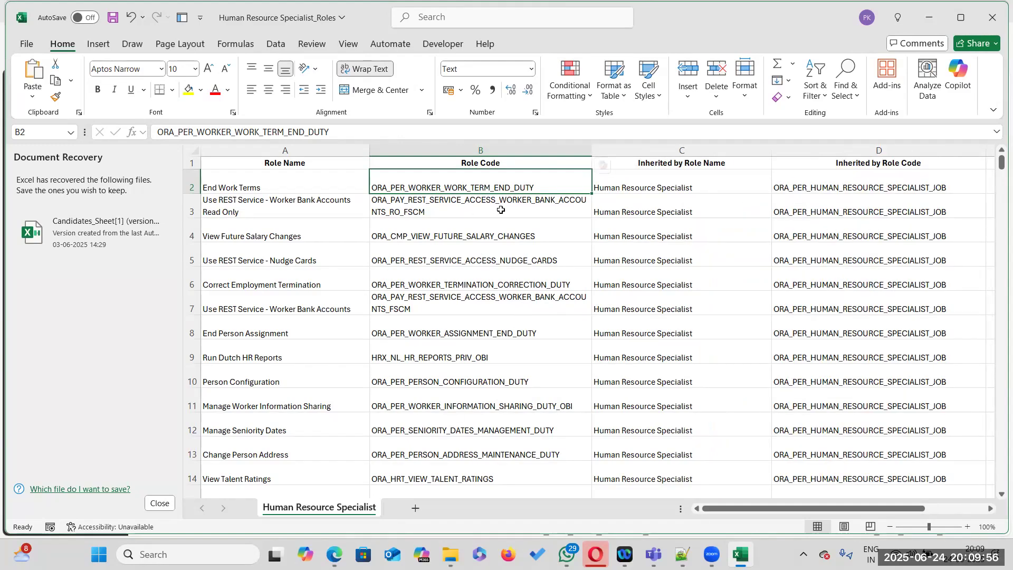
# - Examine the exported role codes down to row 26, highlighting PRIV in the code for Run French Social Report
pyautogui.scroll(-2, 580, 368)
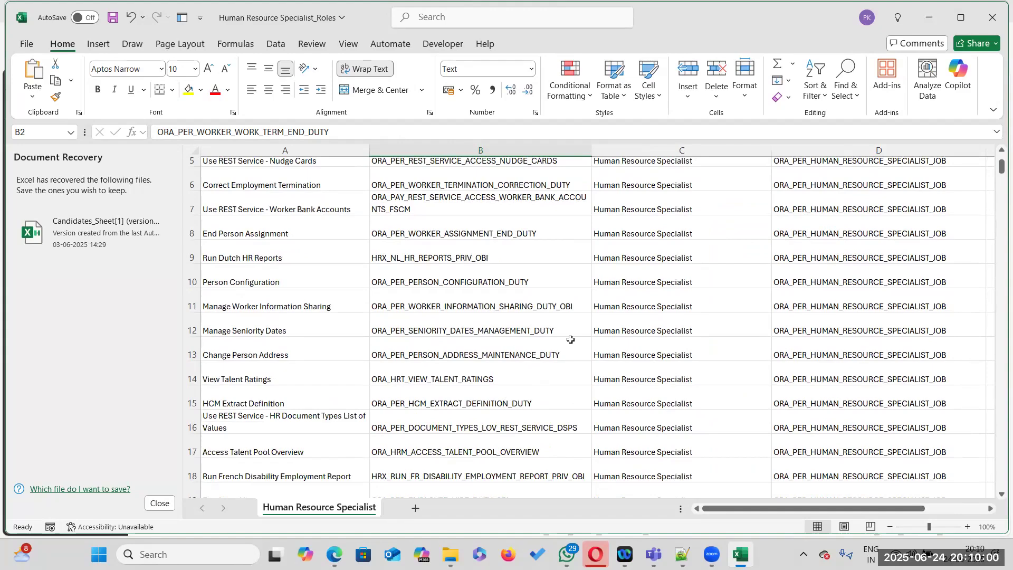
pyautogui.scroll(-2, 533, 369)
pyautogui.scroll(-1, 545, 445)
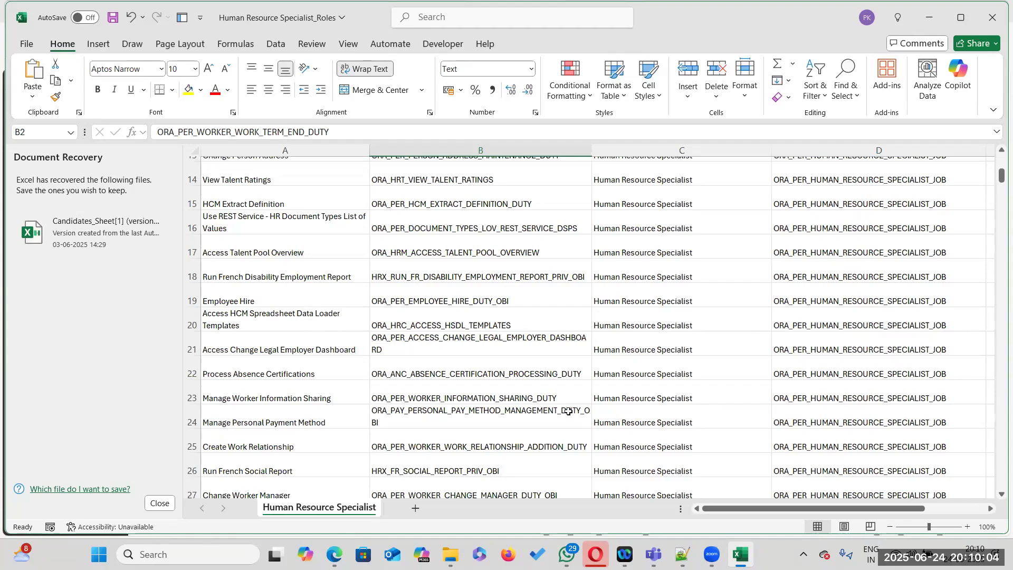
pyautogui.scroll(-1, 565, 391)
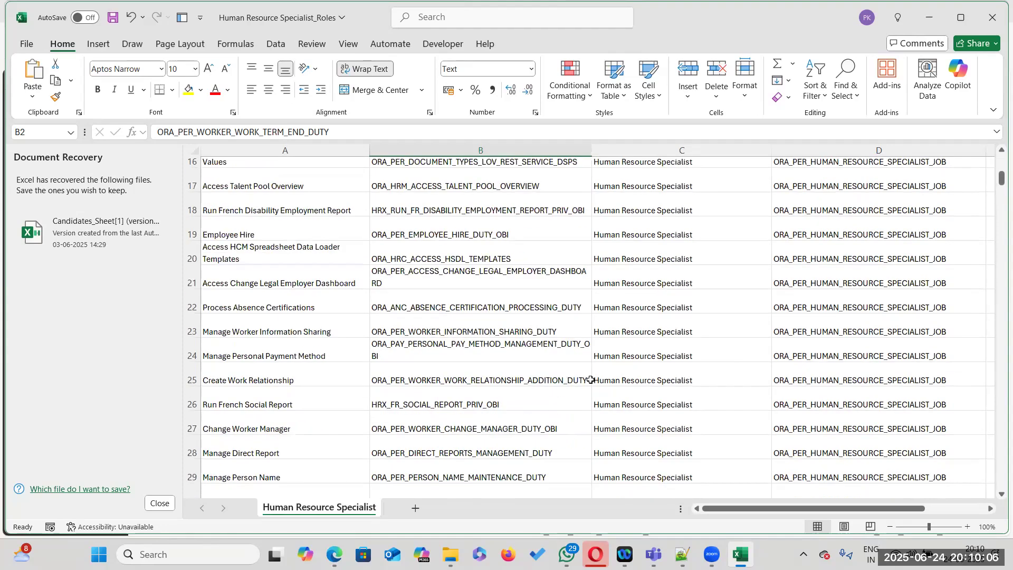
pyautogui.doubleClick(471, 404)
pyautogui.moveTo(466, 403); pyautogui.dragTo(482, 403)
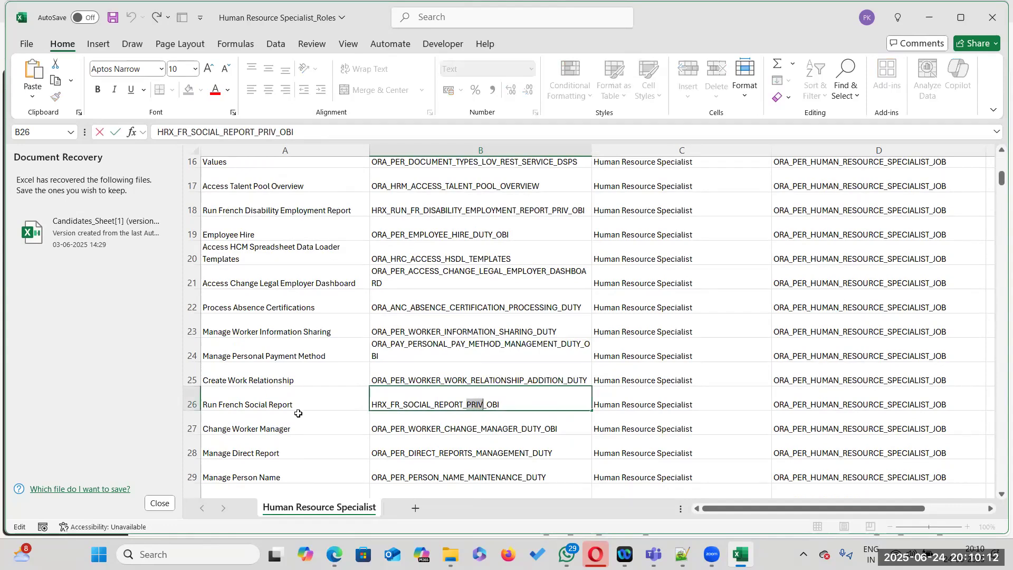
pyautogui.click(520, 428)
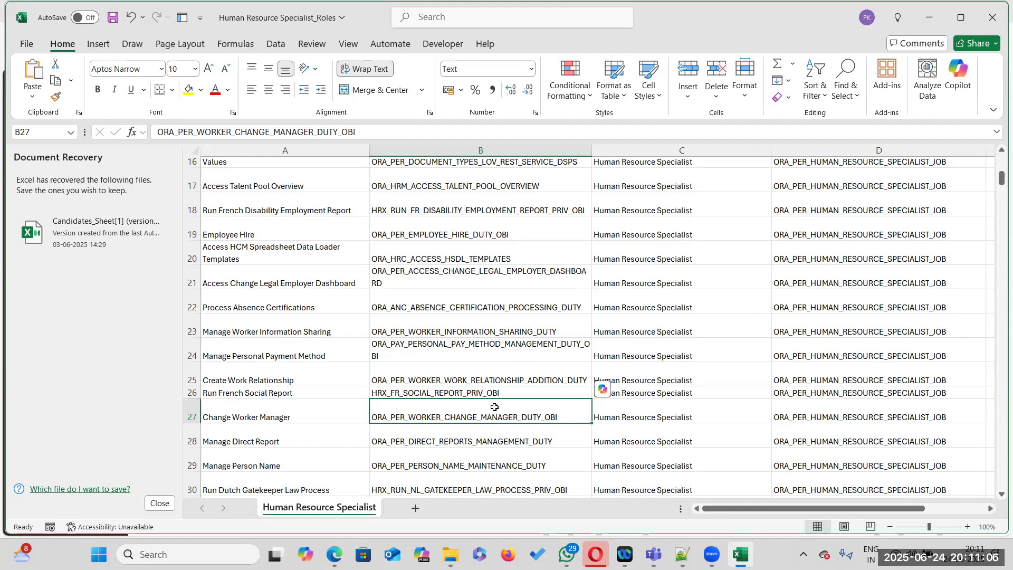
# - Highlight the role codes in B18:B28 to examine the duty and privilege entries together
pyautogui.click(513, 392)
pyautogui.moveTo(522, 210); pyautogui.dragTo(530, 432)
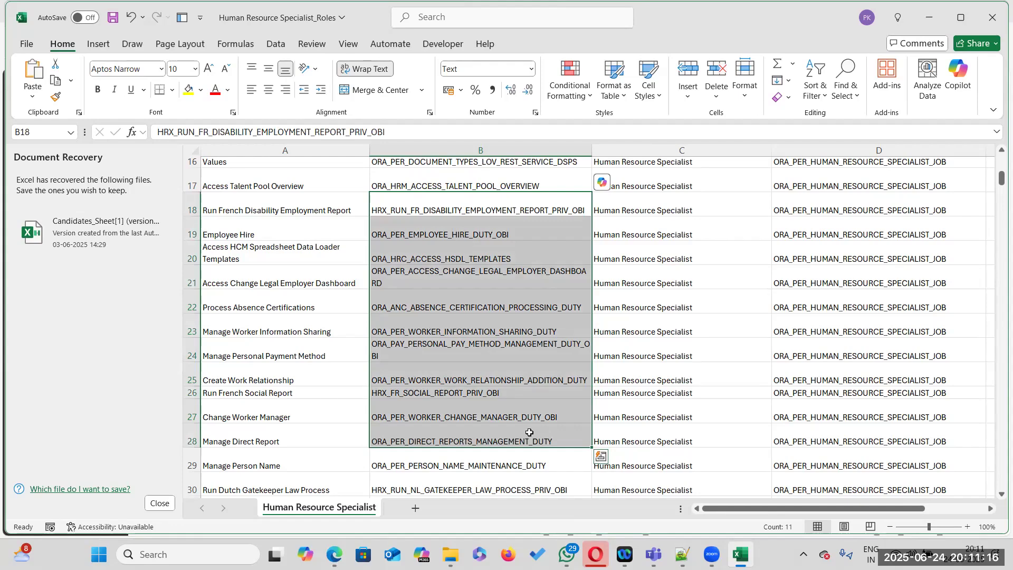
pyautogui.click(523, 433)
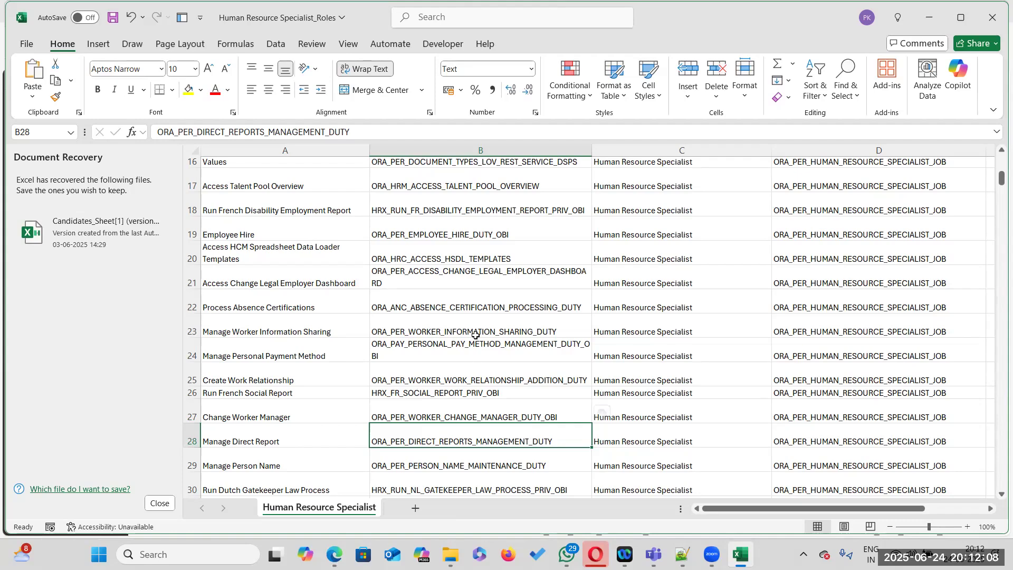
# - Compare the duty role code for End Work Terms in B2 with the PRIV code for Run Dutch HR Reports in B9
pyautogui.scroll(5, 475, 334)
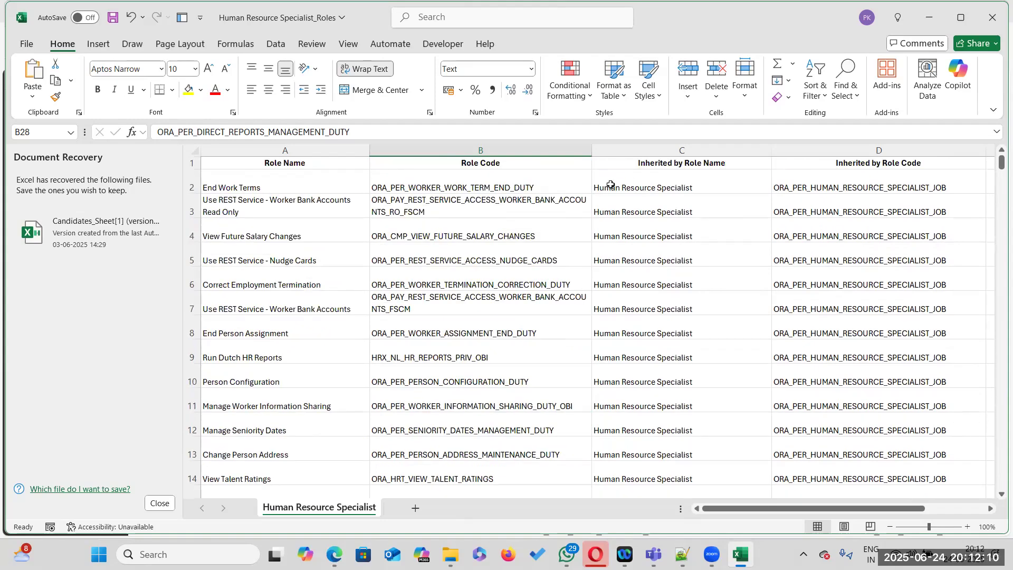
pyautogui.click(526, 186)
pyautogui.press('F2')
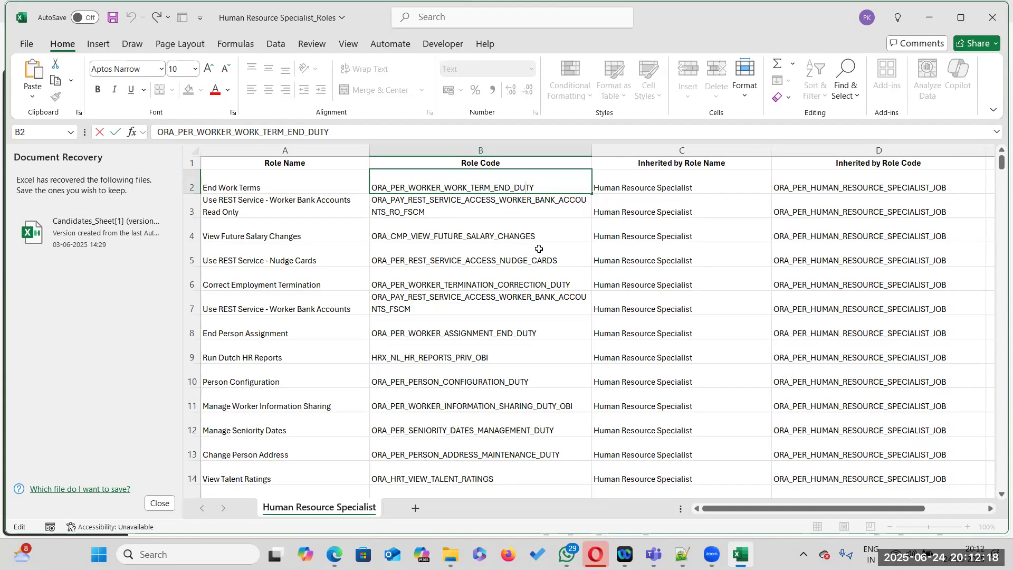
pyautogui.scroll(-1, 512, 335)
pyautogui.scroll(1, 512, 336)
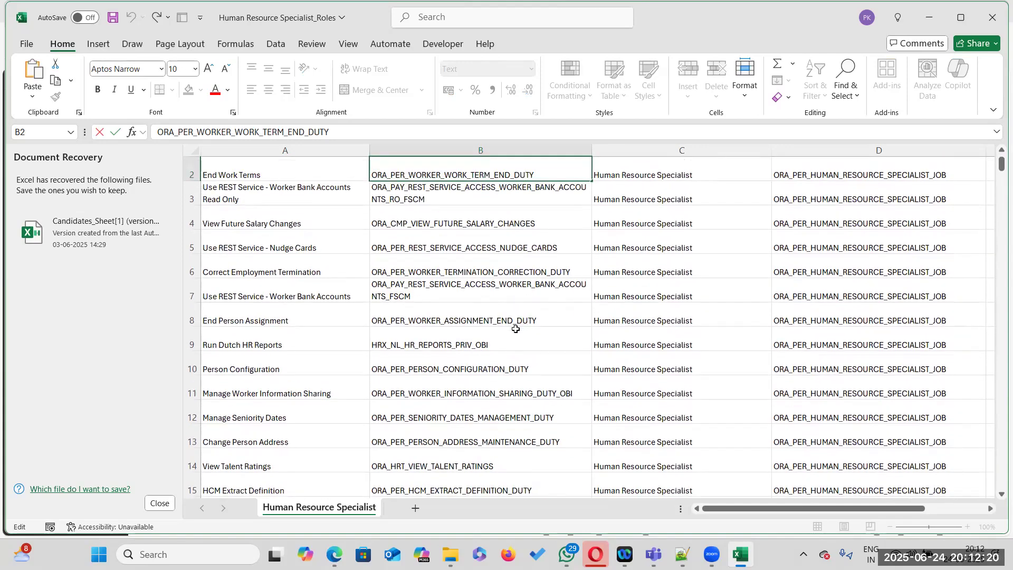
pyautogui.moveTo(462, 332); pyautogui.dragTo(462, 342)
pyautogui.doubleClick(463, 333)
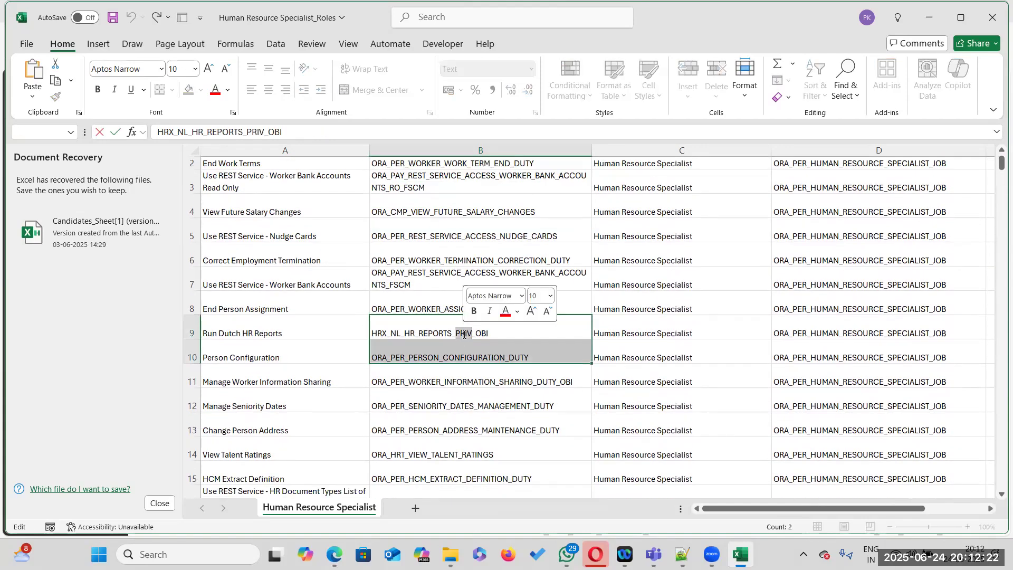
pyautogui.click(539, 355)
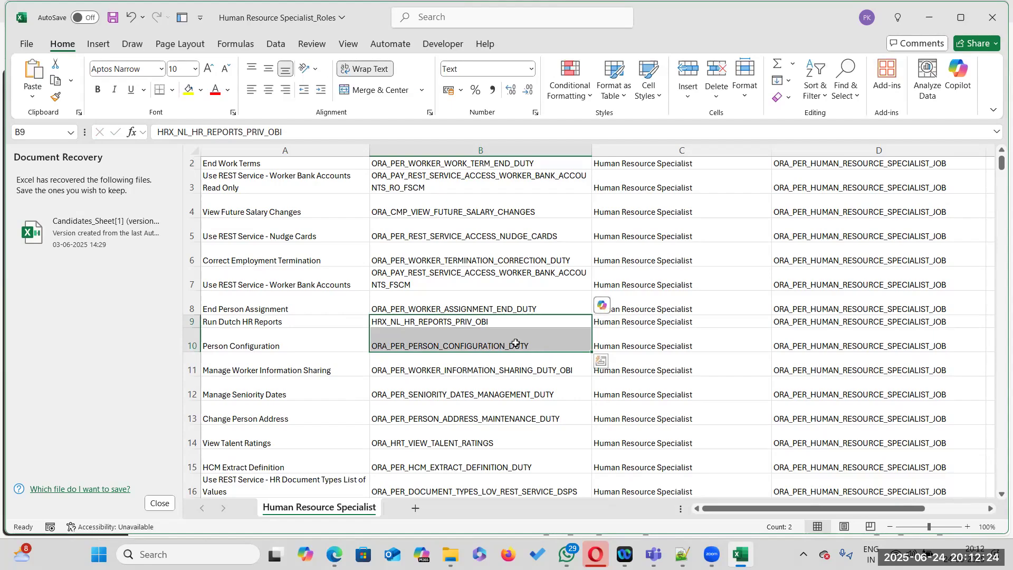
# - Examine the exported role codes from Person Configuration in B10 to Employee Hire in B19
pyautogui.click(522, 344)
pyautogui.scroll(-2, 522, 411)
pyautogui.scroll(-2, 522, 412)
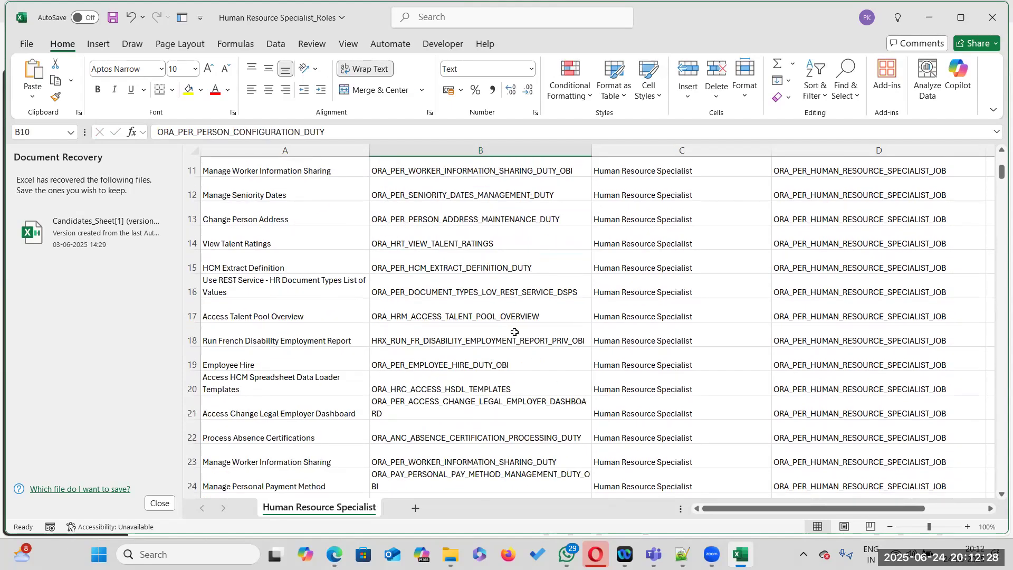
pyautogui.click(524, 363)
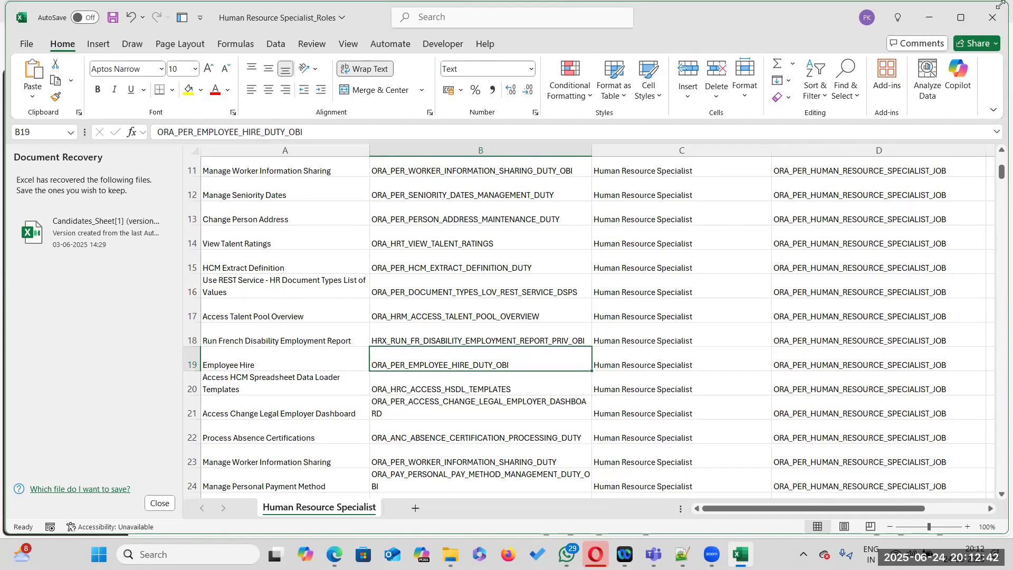
# - Switch back to the Security Console in the browser and examine the Human Resource Specialist role's name, description and inherited roles
pyautogui.click(930, 16)
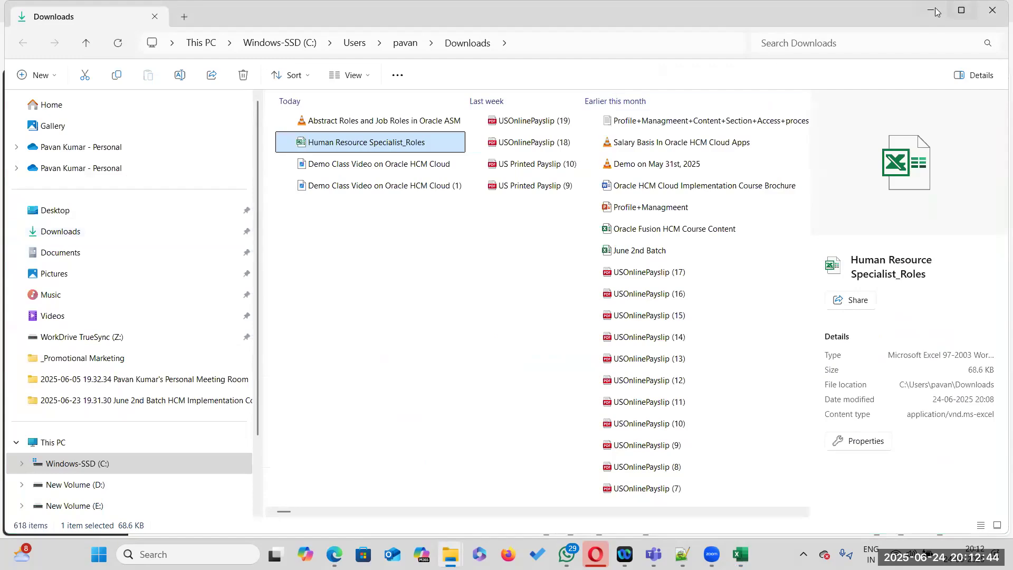
pyautogui.click(931, 15)
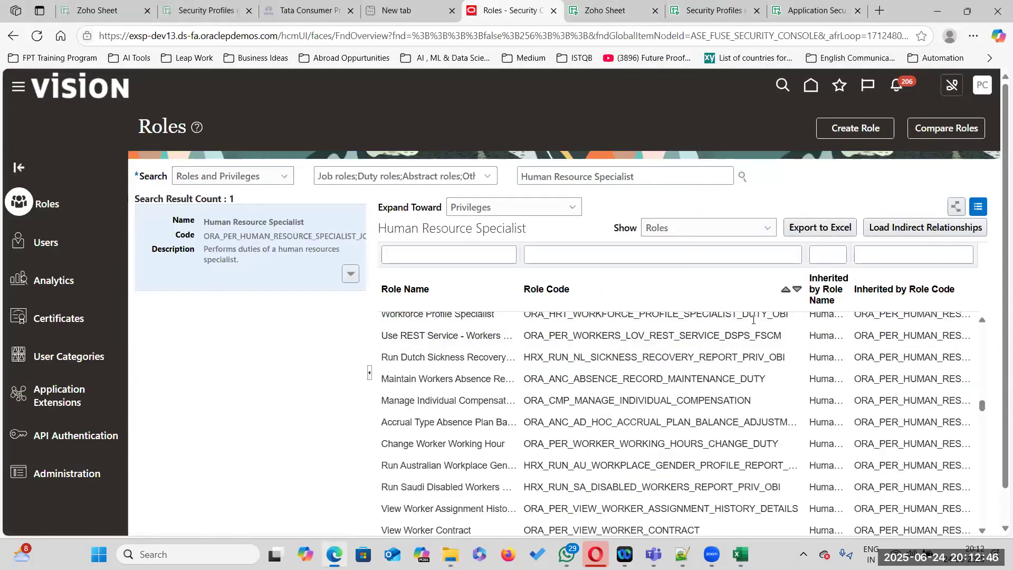
pyautogui.scroll(3, 718, 417)
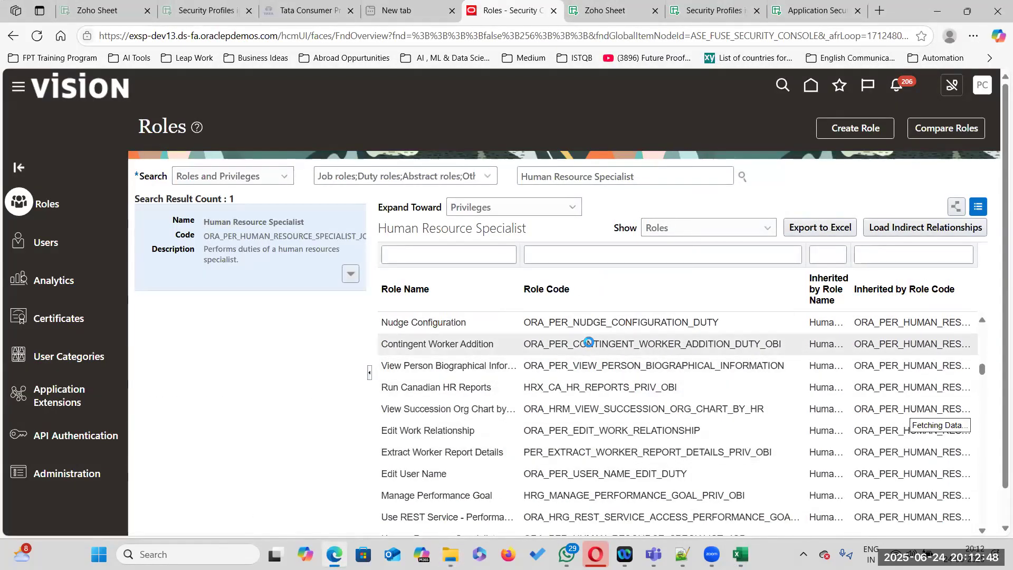
pyautogui.scroll(2, 609, 350)
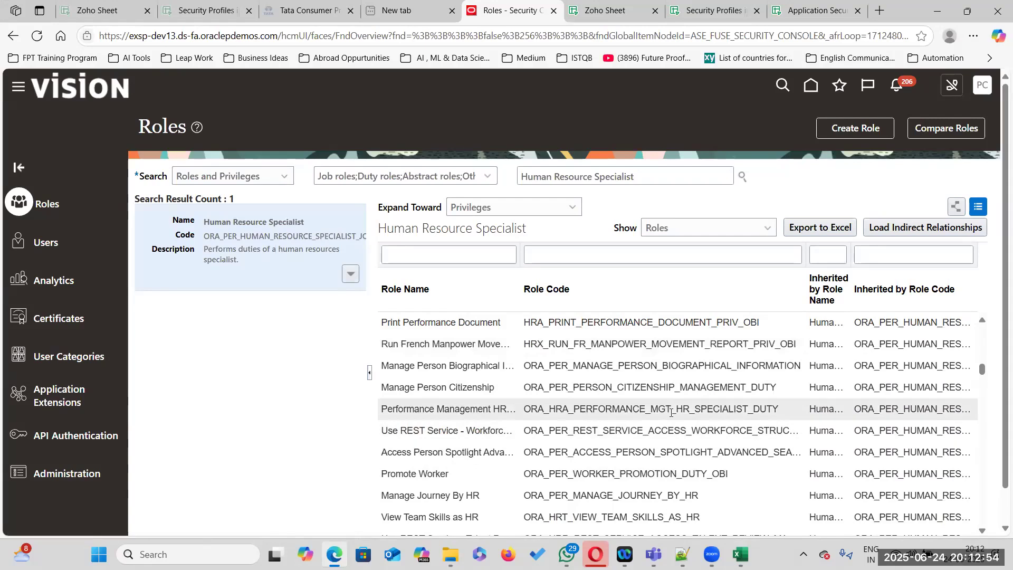
pyautogui.moveTo(642, 174); pyautogui.dragTo(482, 179)
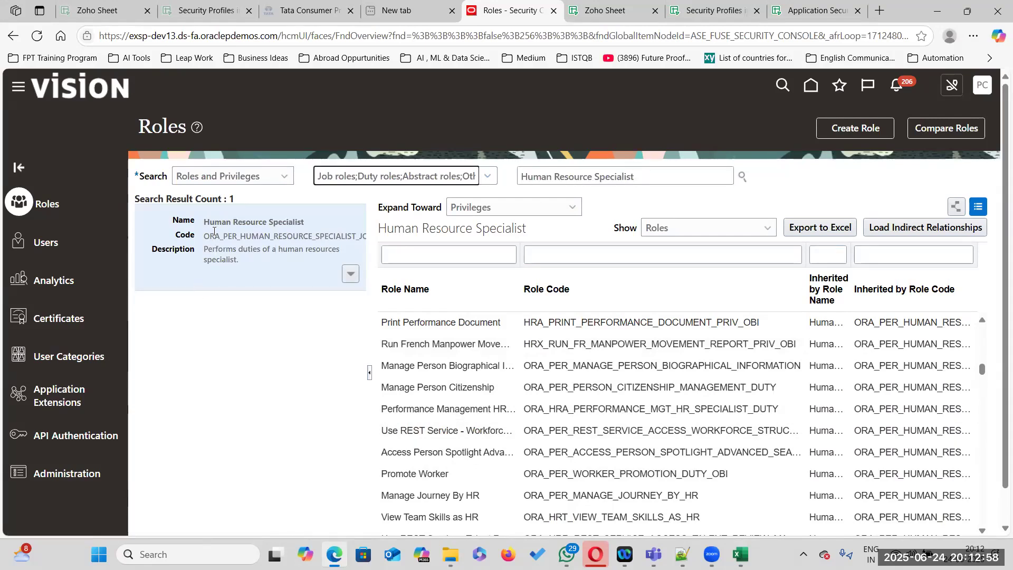
pyautogui.moveTo(207, 221); pyautogui.dragTo(305, 224)
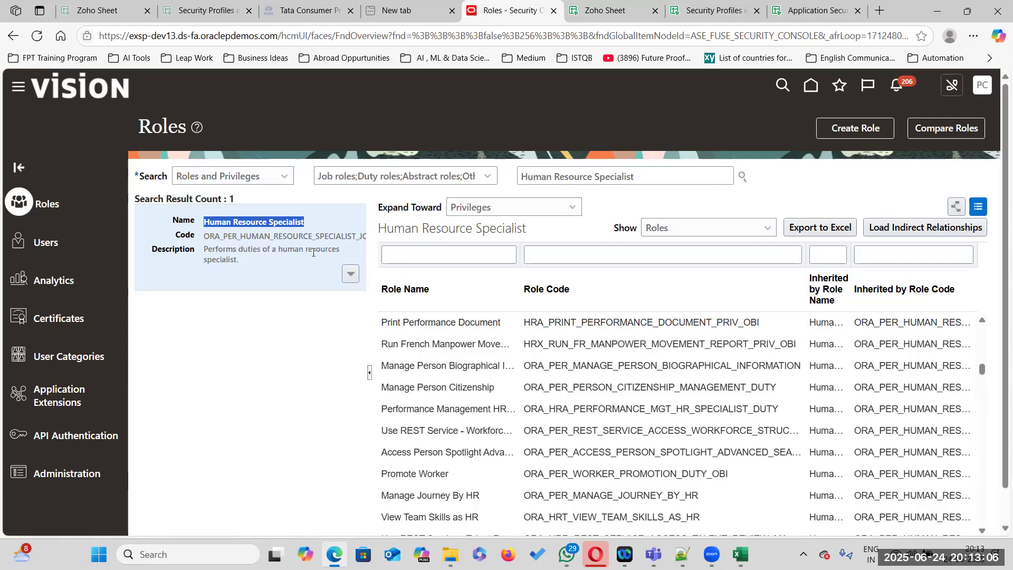
pyautogui.moveTo(240, 264); pyautogui.dragTo(205, 247)
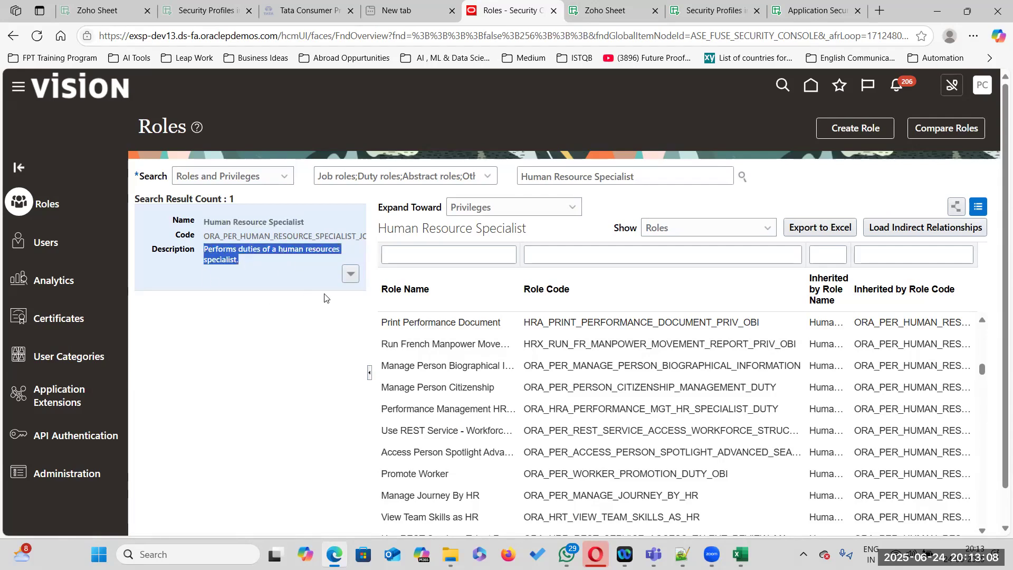
pyautogui.click(350, 274)
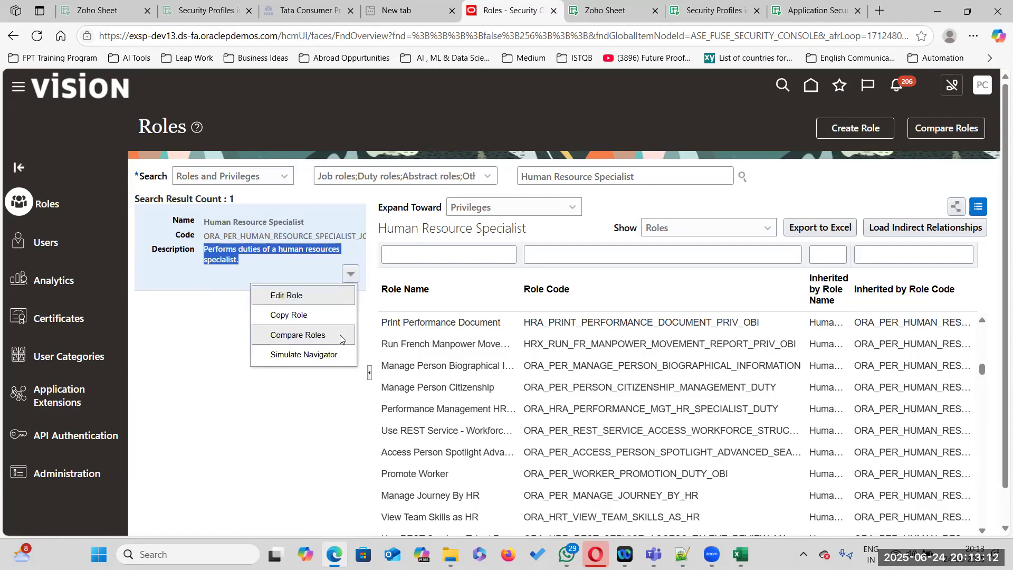
pyautogui.click(308, 315)
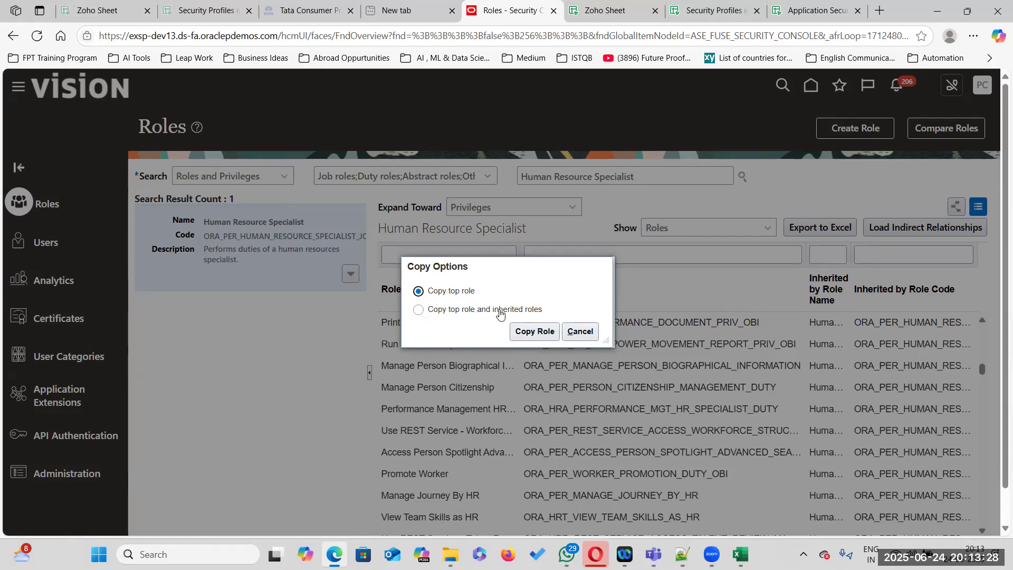
pyautogui.click(571, 330)
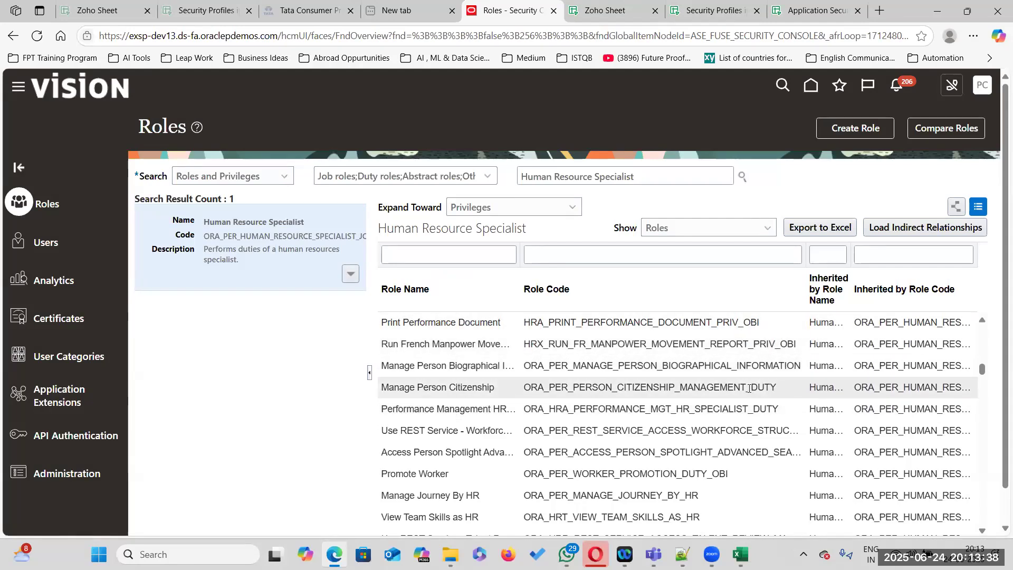
pyautogui.click(353, 276)
pyautogui.click(287, 315)
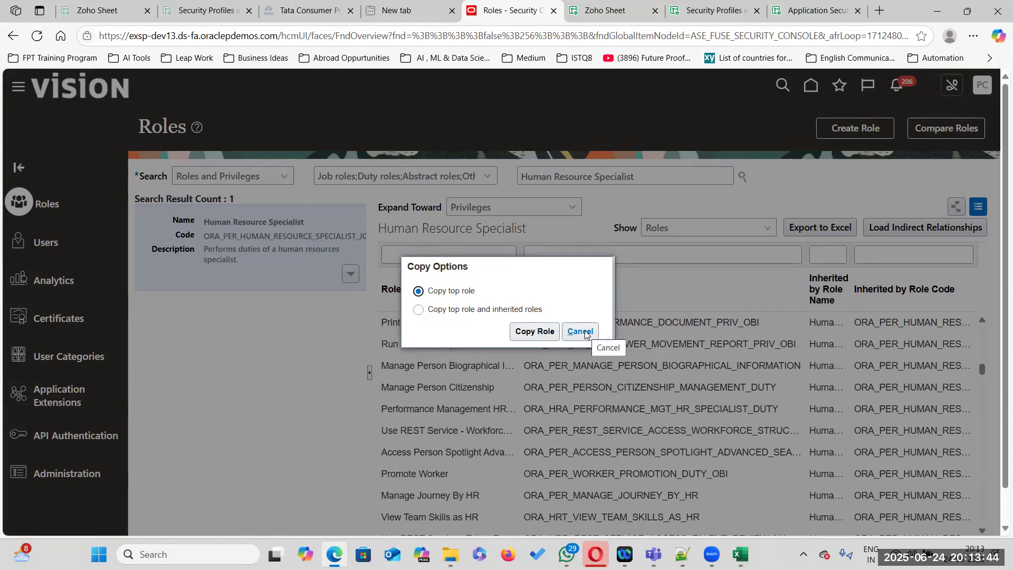
pyautogui.click(580, 332)
# - Replace the role search text with "Human Resour"
pyautogui.tripleClick(697, 178)
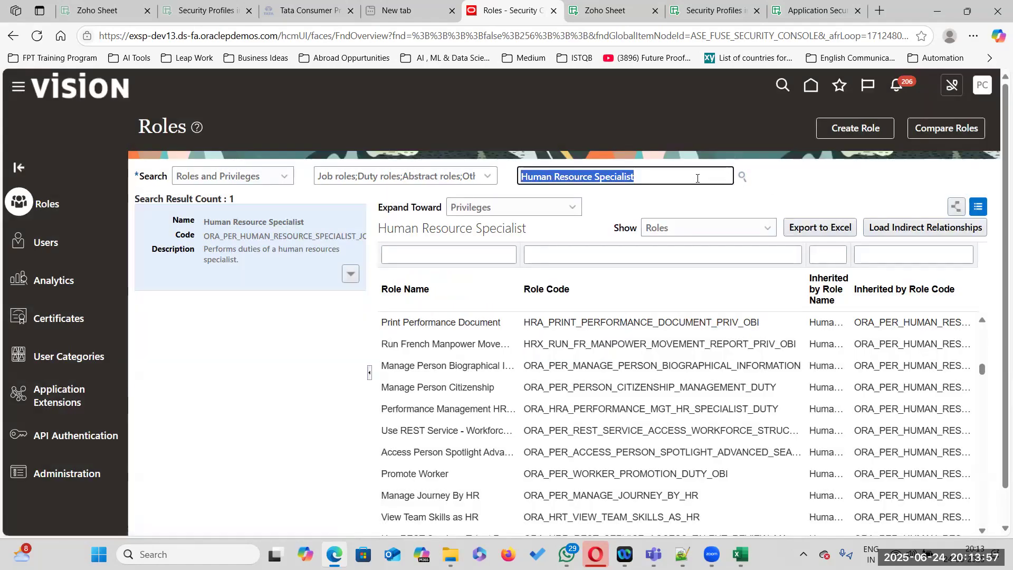
pyautogui.press('BackSpace')
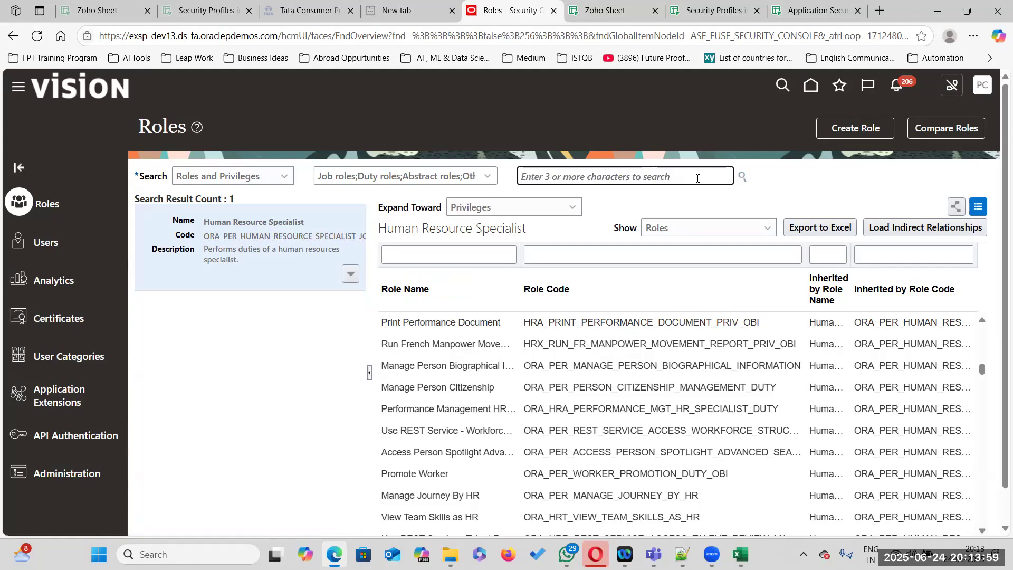
pyautogui.write('Humanr')
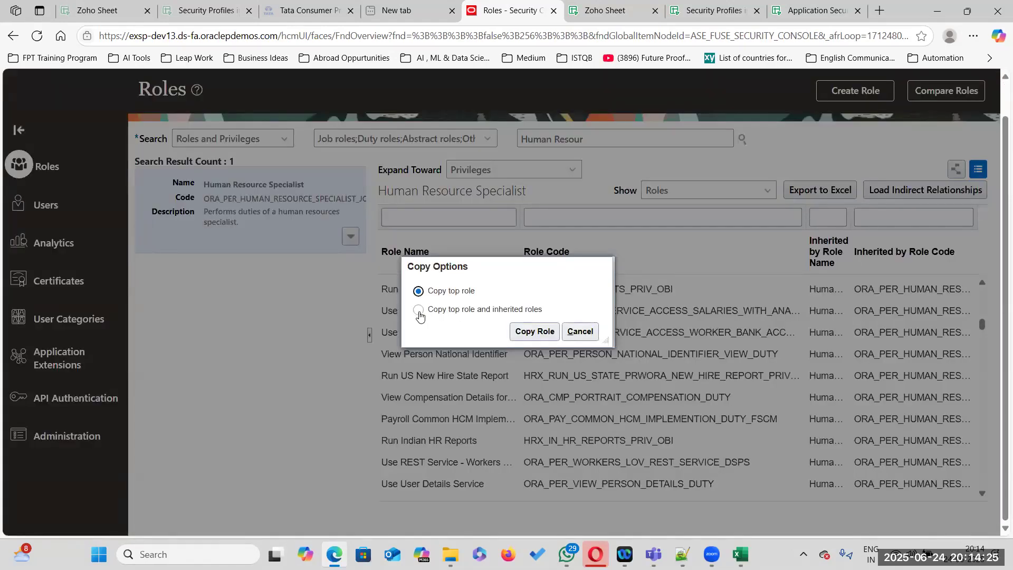
# - Start a copy of the Human Resource Specialist role with the option Copy top role and inherited roles
pyautogui.click(418, 311)
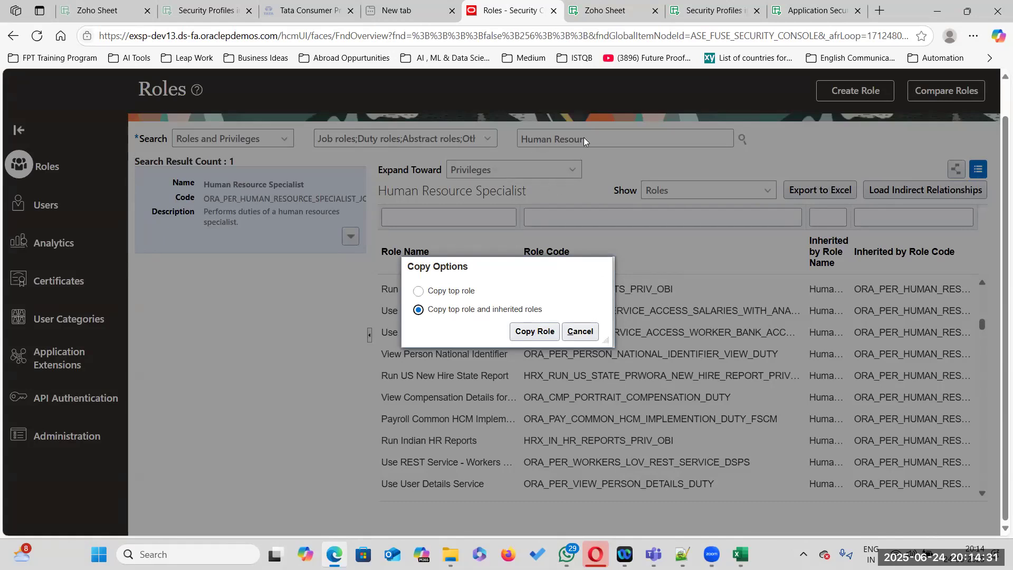
pyautogui.click(418, 292)
pyautogui.click(418, 311)
pyautogui.click(542, 332)
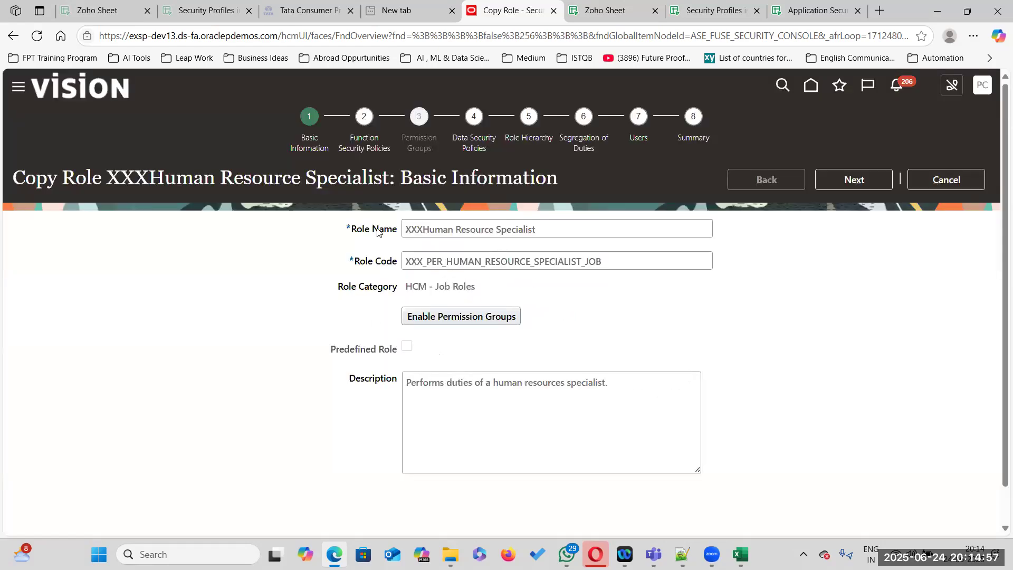
# - Set the copied role's name to FedEx_Human Resource Specialist, replacing the XXX prefix
pyautogui.moveTo(424, 229); pyautogui.dragTo(405, 229)
pyautogui.press('BackSpace')
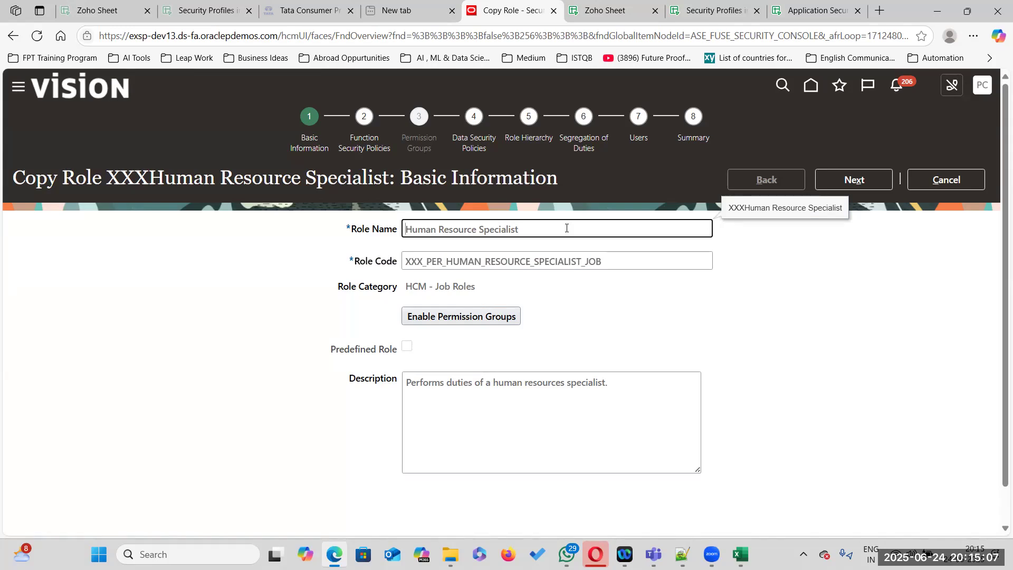
pyautogui.write('FedEx_')
pyautogui.press('BackSpace')
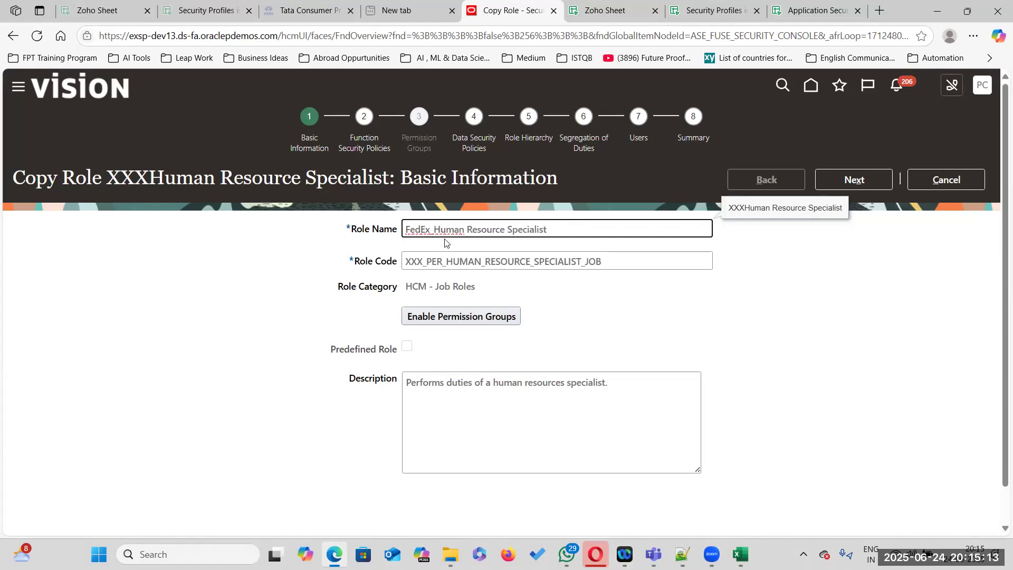
# - Set the copied role's code to FedEx_PER_HUMAN_RESOURCE_SPECIALIST_JOB
pyautogui.moveTo(424, 260); pyautogui.dragTo(372, 258)
pyautogui.press('Left')
pyautogui.write('Fe')
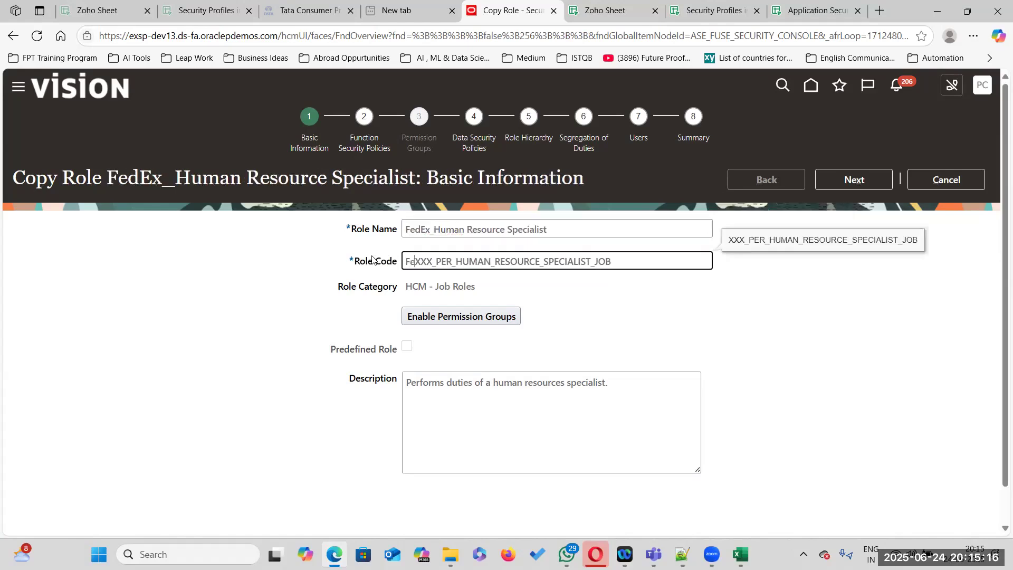
pyautogui.write('dEx')
pyautogui.press('Right')
pyautogui.press('Right')
pyautogui.press('Right')
pyautogui.press('BackSpace')
pyautogui.press('BackSpace')
pyautogui.press('BackSpace')
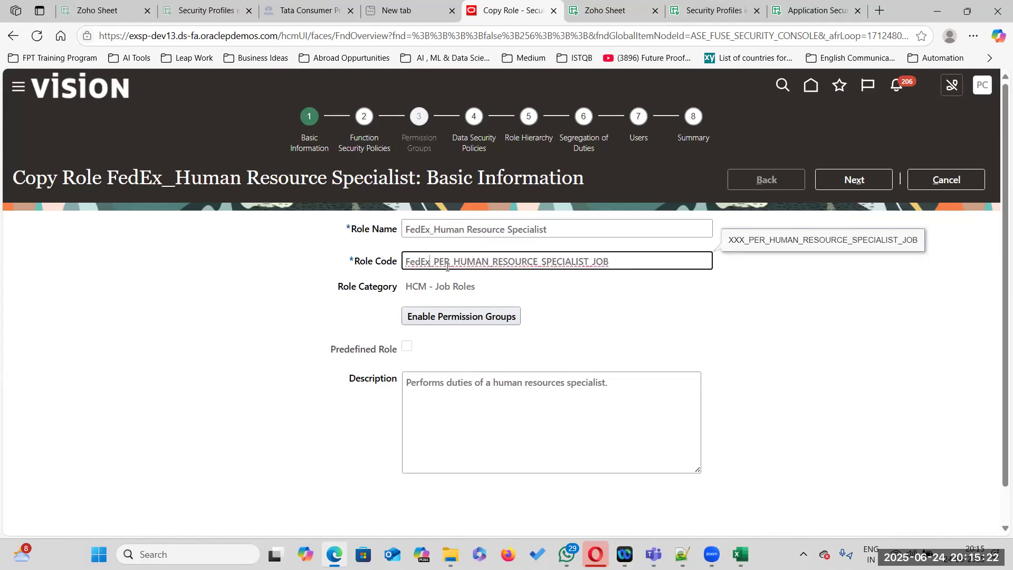
pyautogui.click(622, 310)
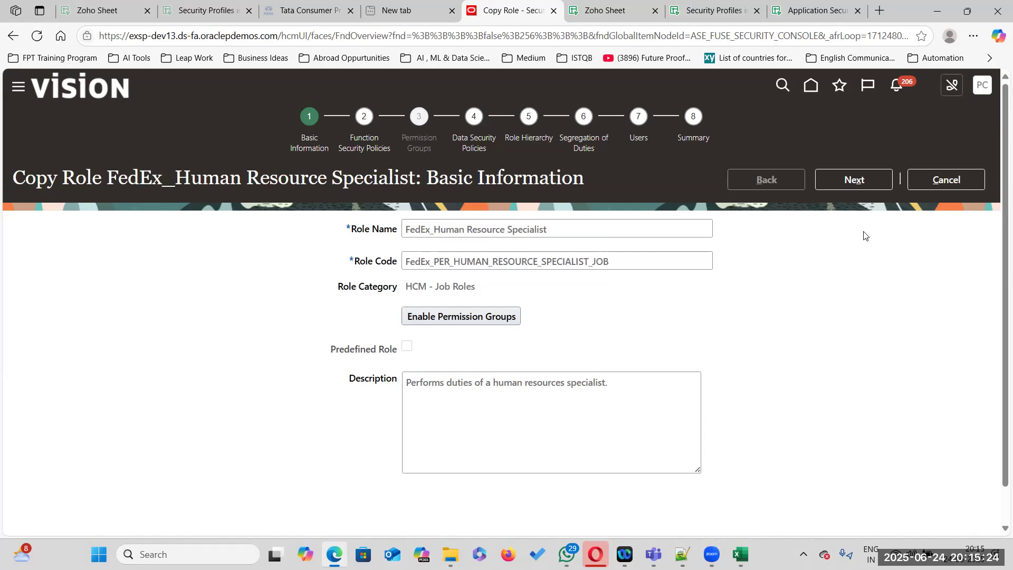
# - Go to the role copy's Summary, review its policy sections and submit the FedEx_Human Resource Specialist role
pyautogui.click(871, 182)
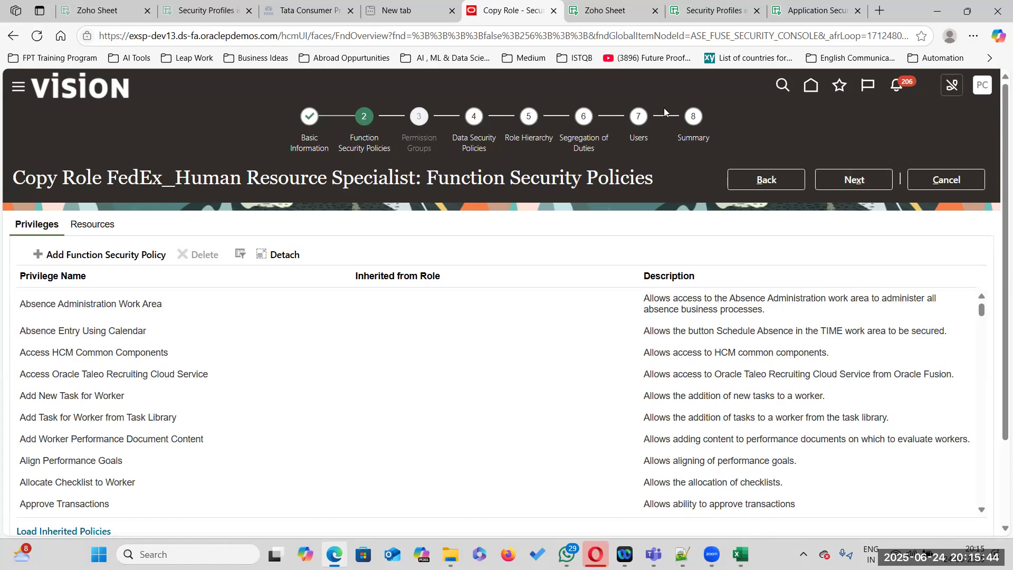
pyautogui.click(693, 116)
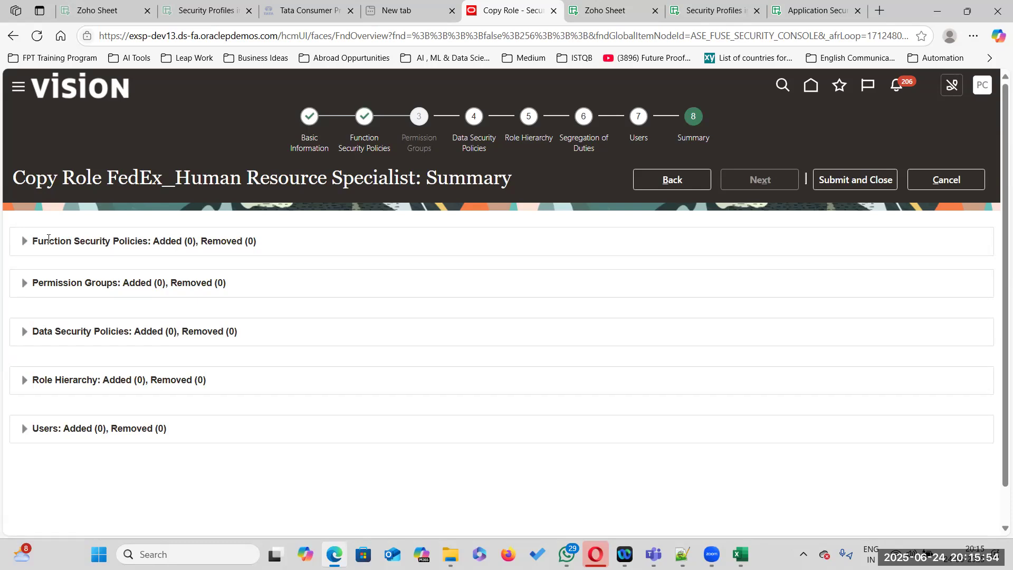
pyautogui.moveTo(32, 241); pyautogui.dragTo(146, 239)
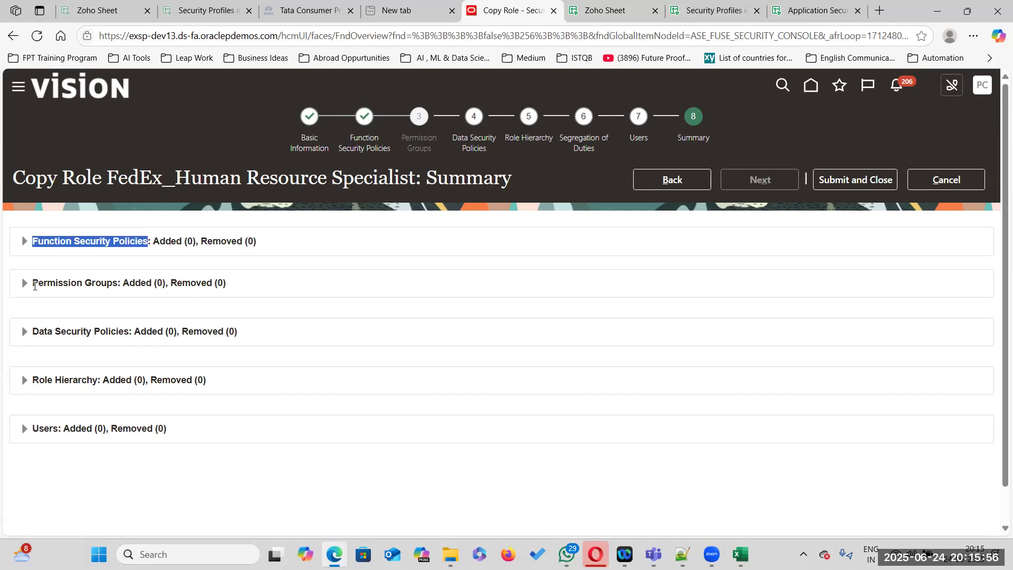
pyautogui.moveTo(33, 283); pyautogui.dragTo(121, 284)
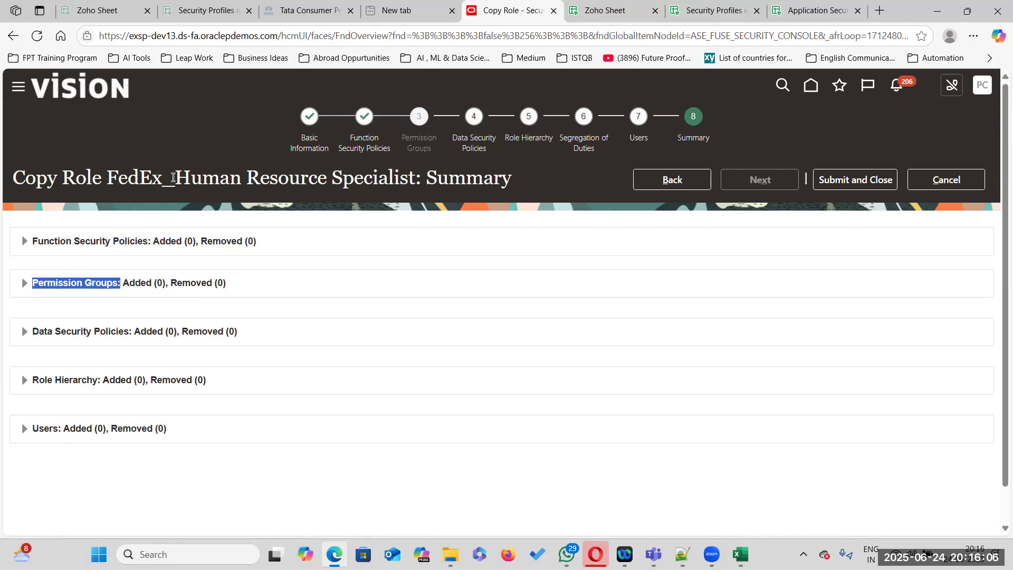
pyautogui.moveTo(108, 178); pyautogui.dragTo(418, 176)
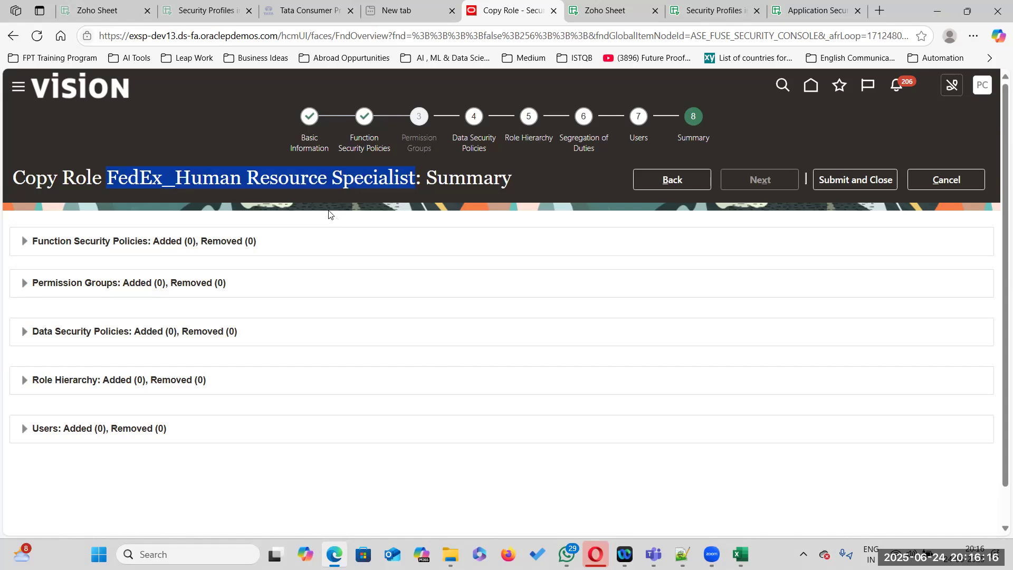
pyautogui.moveTo(161, 178); pyautogui.dragTo(111, 170)
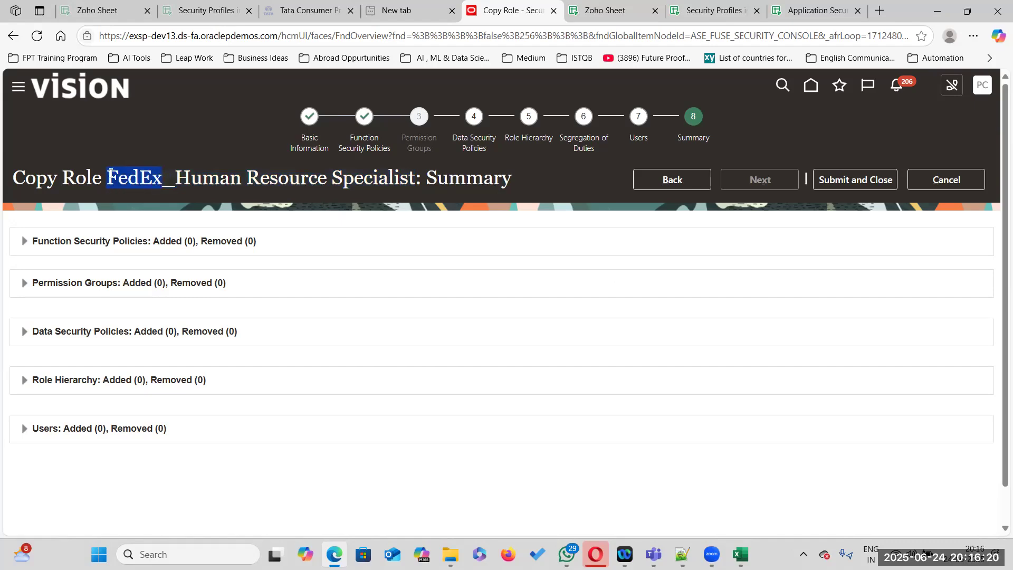
pyautogui.click(846, 180)
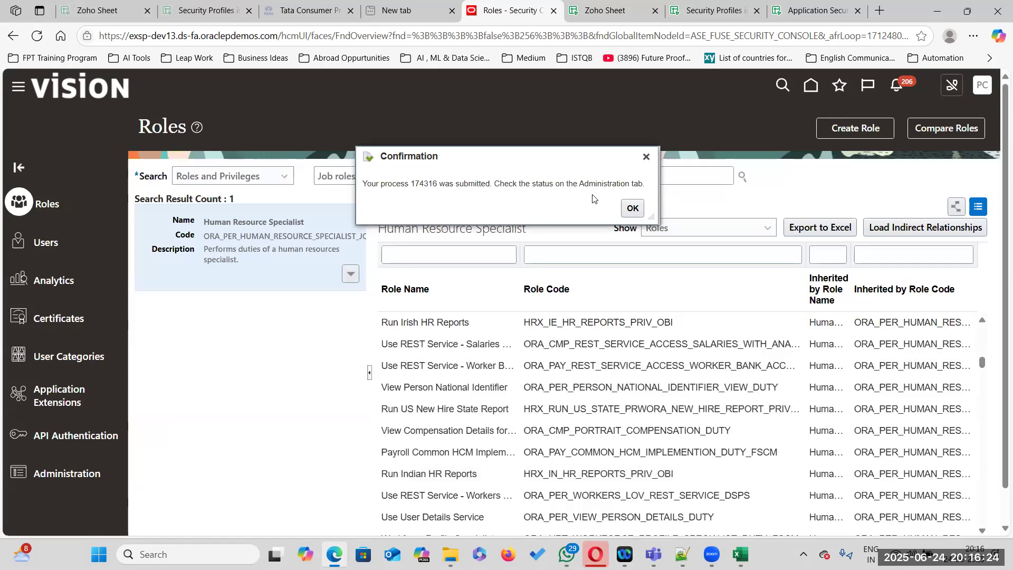
pyautogui.click(633, 209)
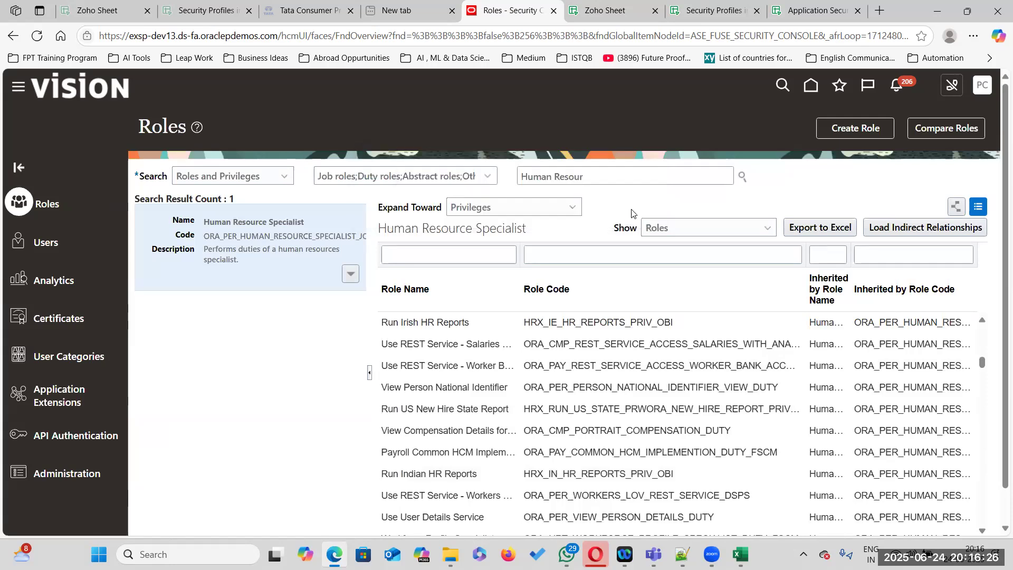
# - Open the Role Status list in Administration and check the status of FedEx_PER_HUMAN_RESOURCE_SPECIALIST_JOB
pyautogui.click(65, 475)
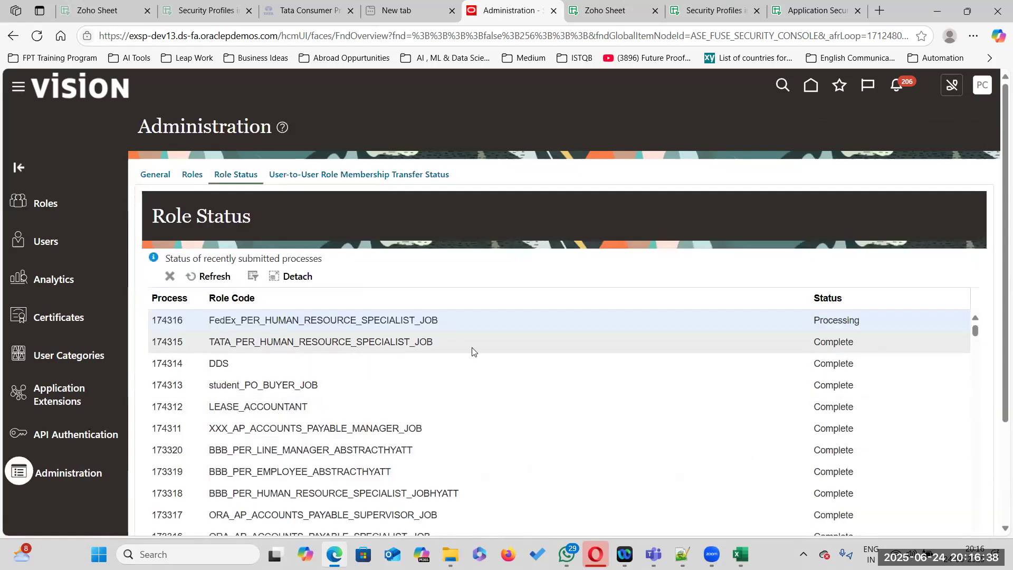
pyautogui.moveTo(241, 320); pyautogui.dragTo(844, 320)
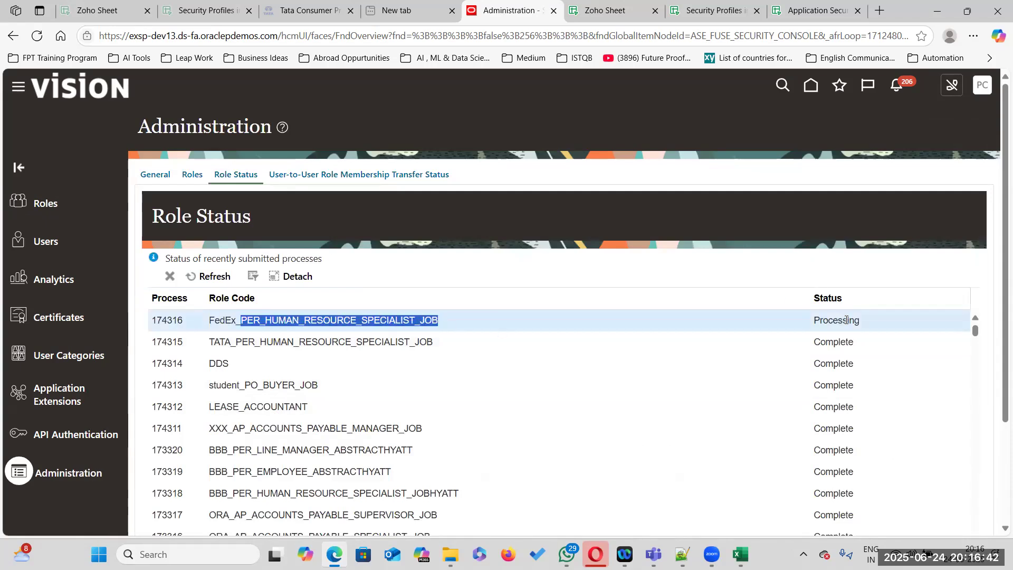
pyautogui.doubleClick(844, 319)
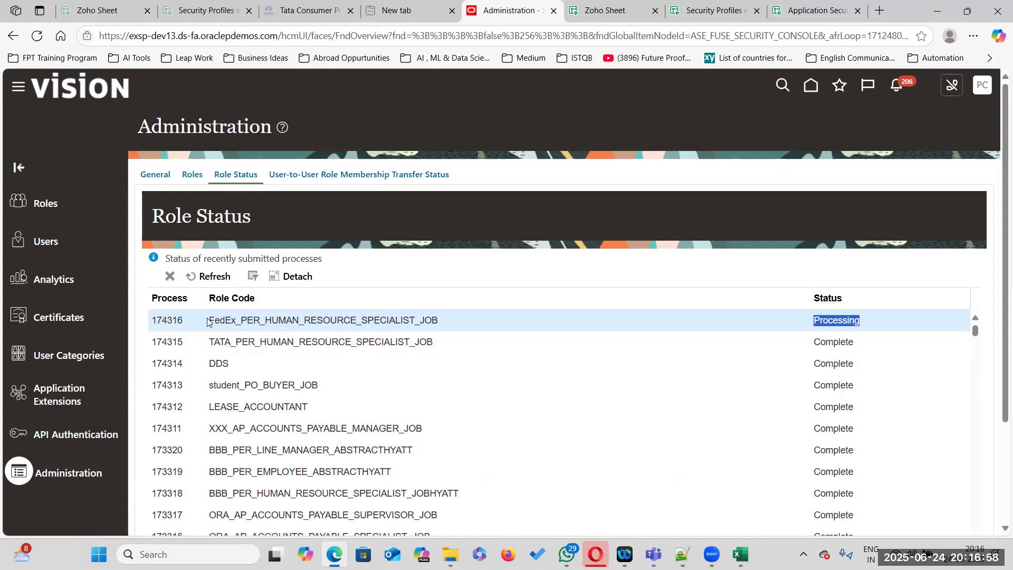
pyautogui.moveTo(210, 320); pyautogui.dragTo(442, 322)
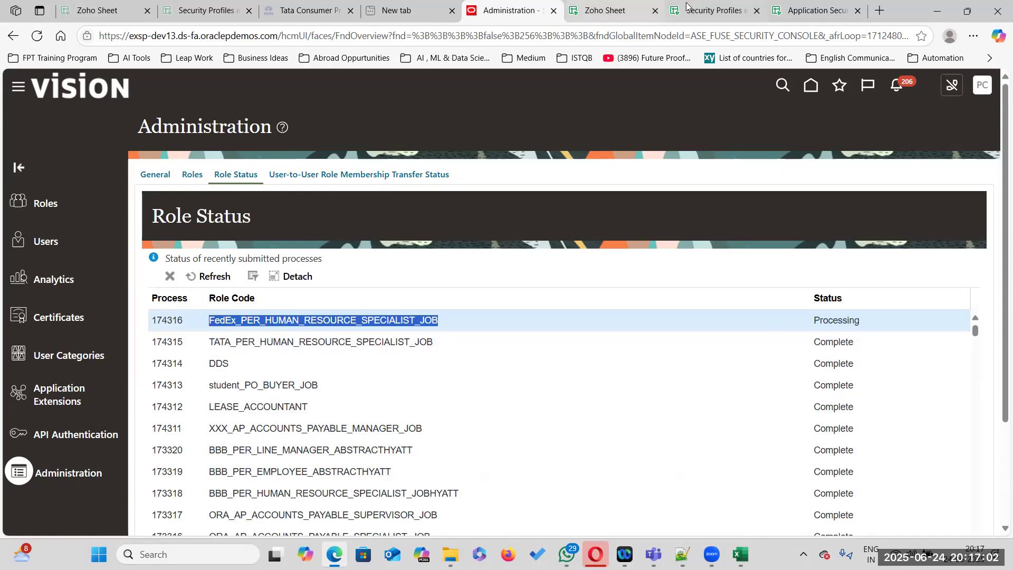
# - Switch to the Security Profiles sheet and enter FedEx_PER_HUMAN_RESOURCE_SPECIALIST_JOB in D13 under Custom Job Role
pyautogui.click(706, 10)
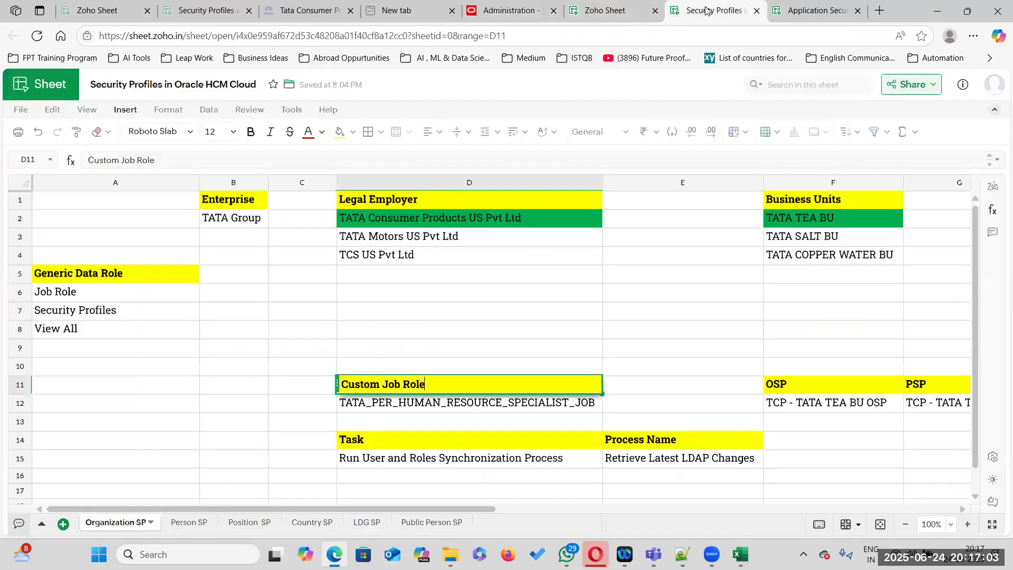
pyautogui.doubleClick(364, 420)
pyautogui.hotkey('ctrl', 'v')
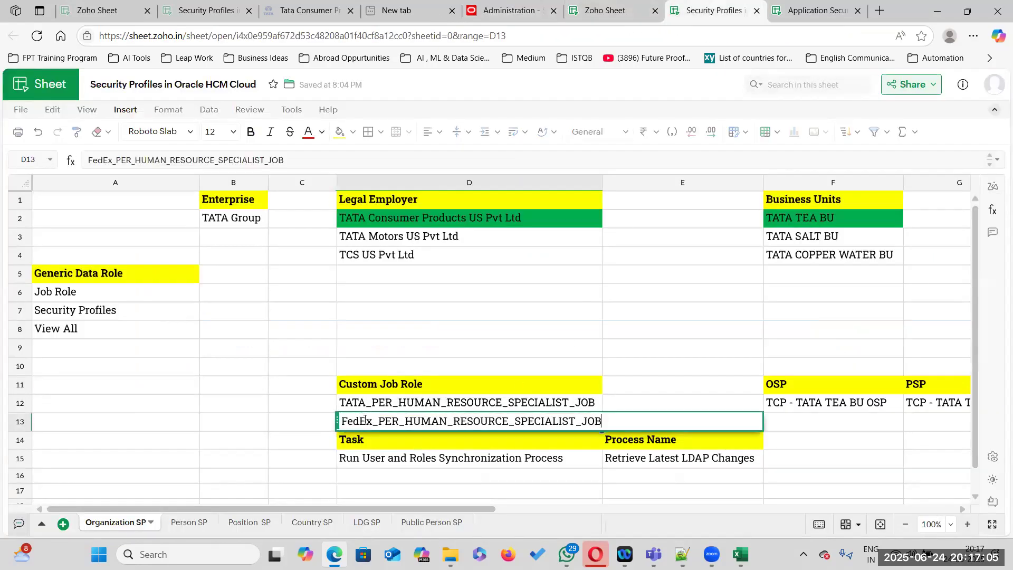
pyautogui.click(656, 370)
# - Move the Task and Process Name table from rows 14–15 down to rows 17–18
pyautogui.moveTo(375, 440); pyautogui.dragTo(672, 457)
pyautogui.hotkey('ctrl', 'c')
pyautogui.click(410, 487)
pyautogui.hotkey('ctrl', 'v')
pyautogui.scroll(-4, 407, 446)
pyautogui.scroll(3, 366, 336)
# - Compare the TATA and FedEx human resource specialist role codes in the Custom Job Role list
pyautogui.click(377, 342)
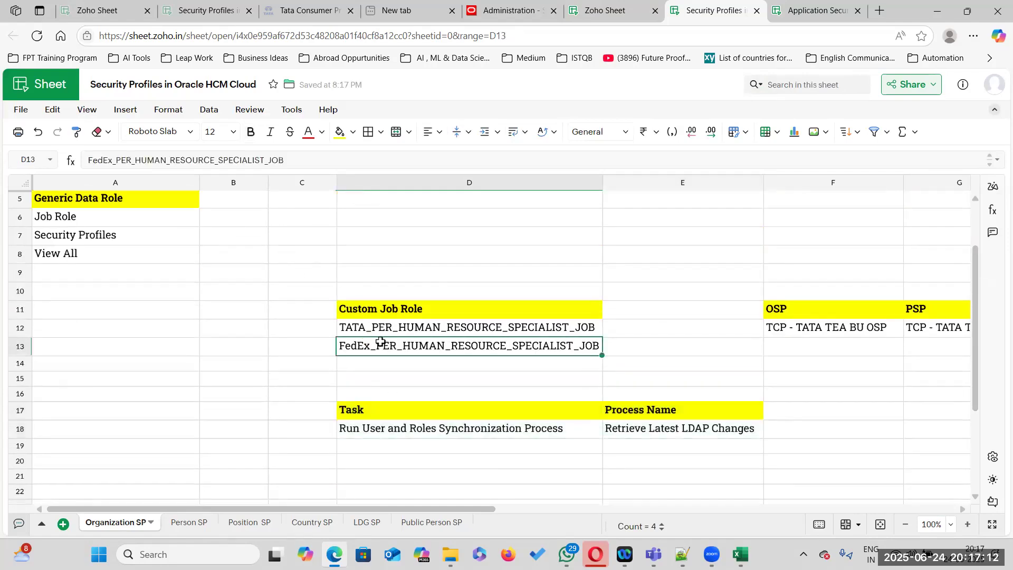
pyautogui.doubleClick(370, 343)
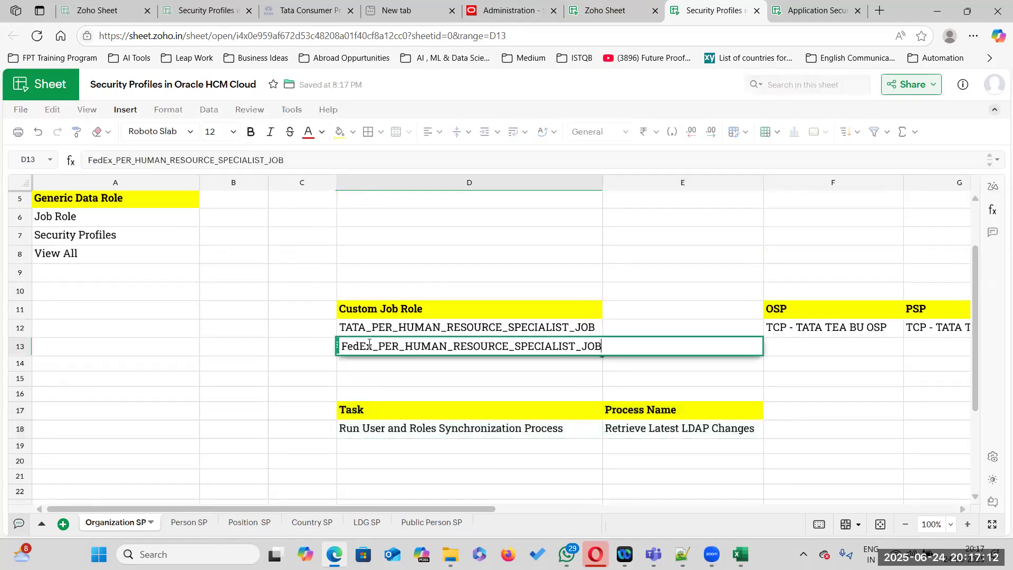
pyautogui.click(444, 372)
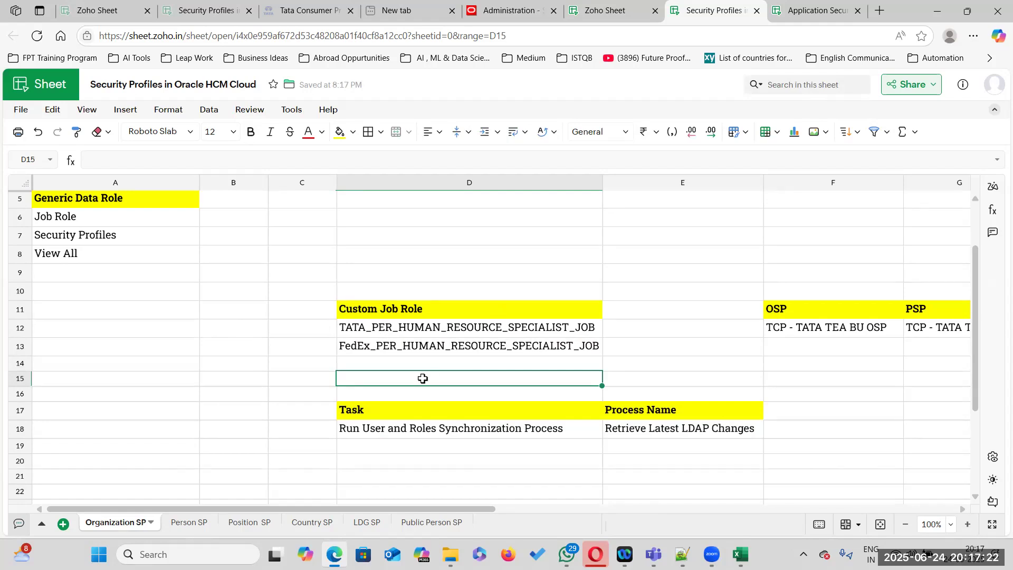
pyautogui.click(456, 345)
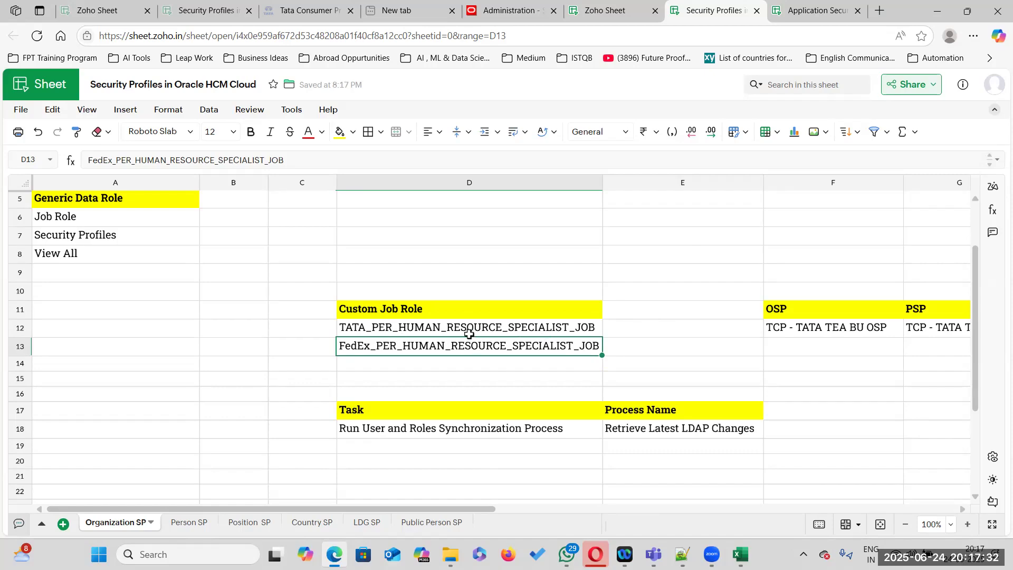
pyautogui.hotkey('alt', 'Tab')
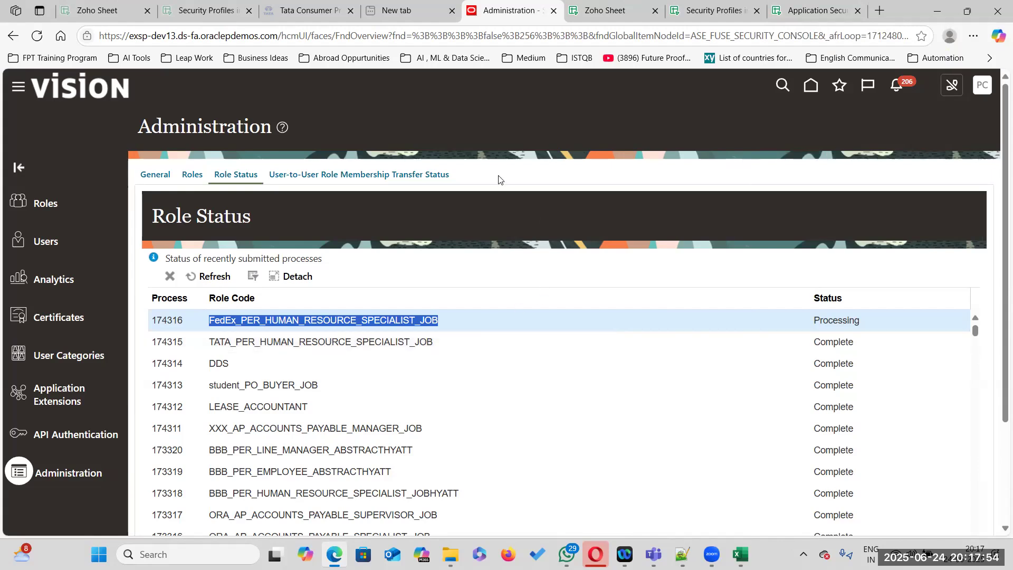
pyautogui.click(705, 12)
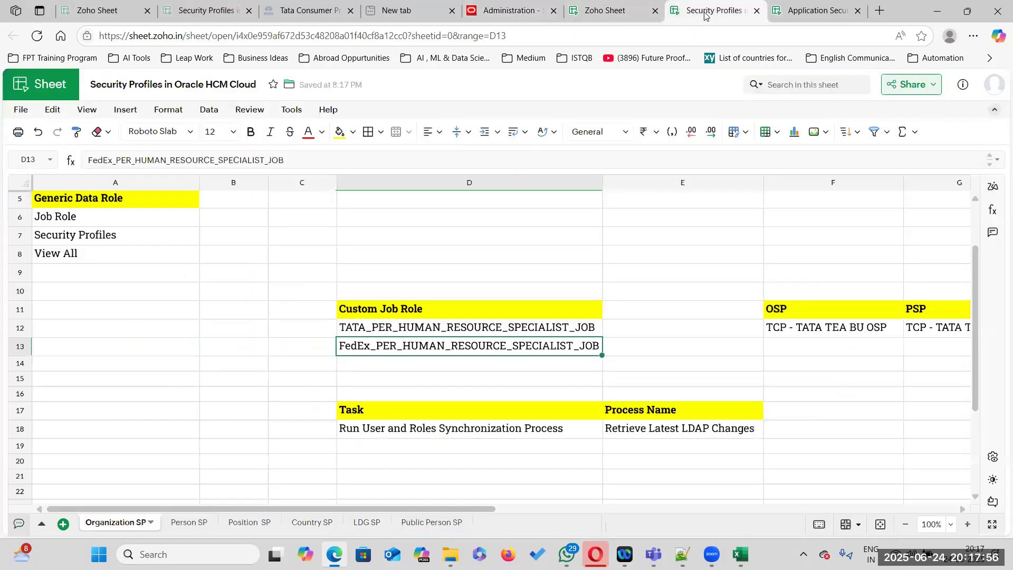
pyautogui.scroll(2, 493, 380)
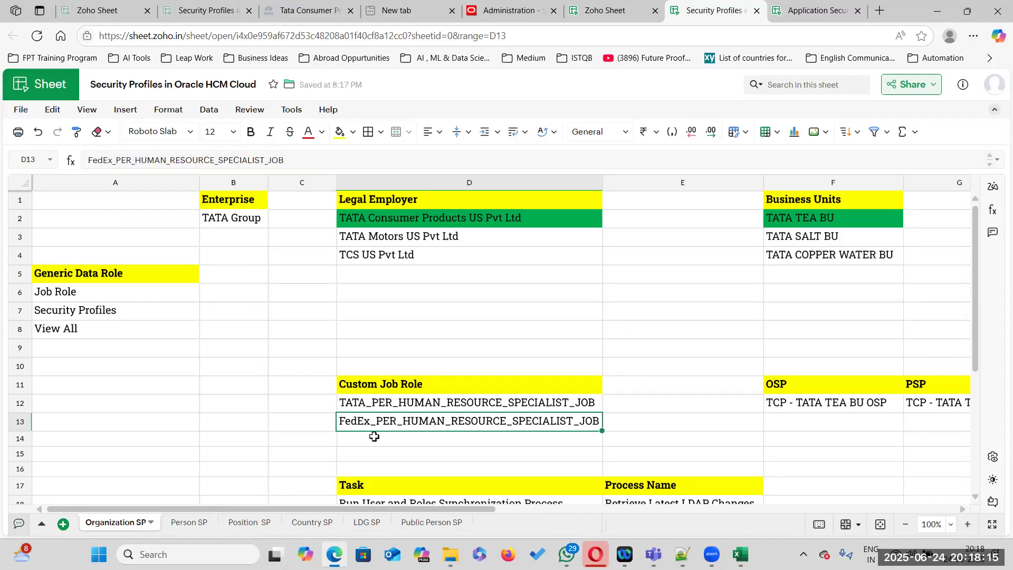
pyautogui.click(410, 384)
pyautogui.click(406, 416)
pyautogui.click(406, 399)
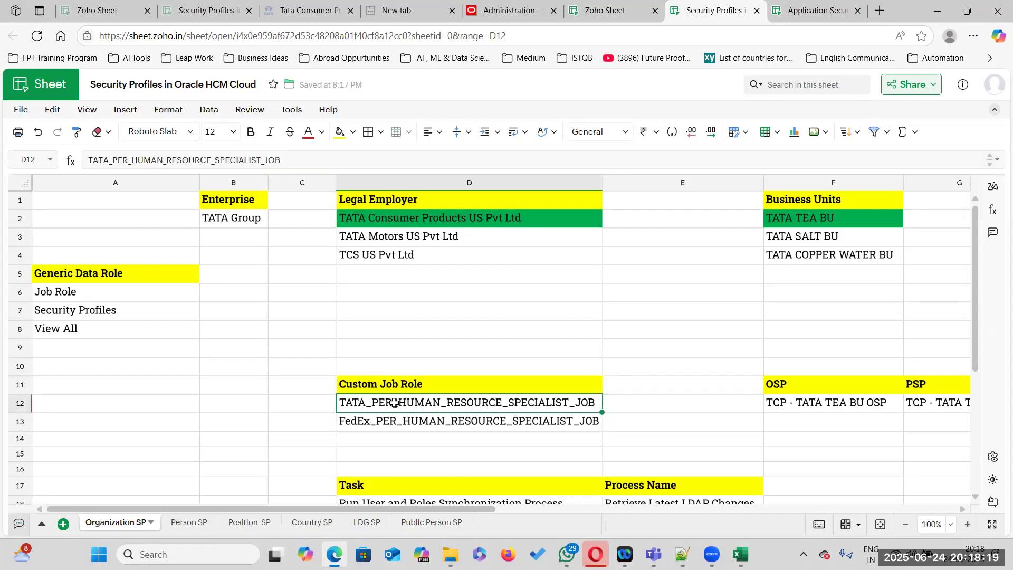
pyautogui.click(391, 420)
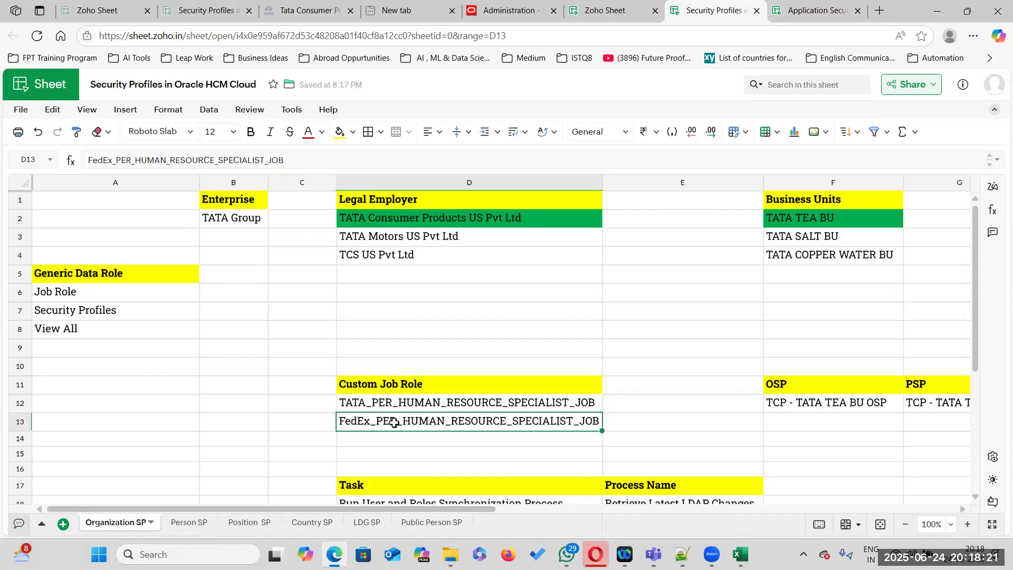
pyautogui.click(393, 402)
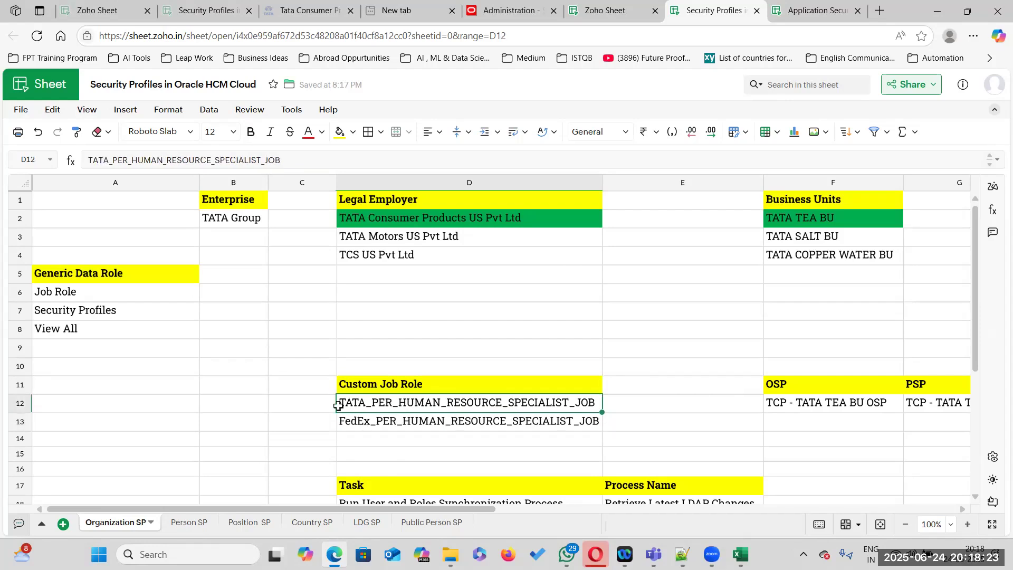
pyautogui.click(459, 422)
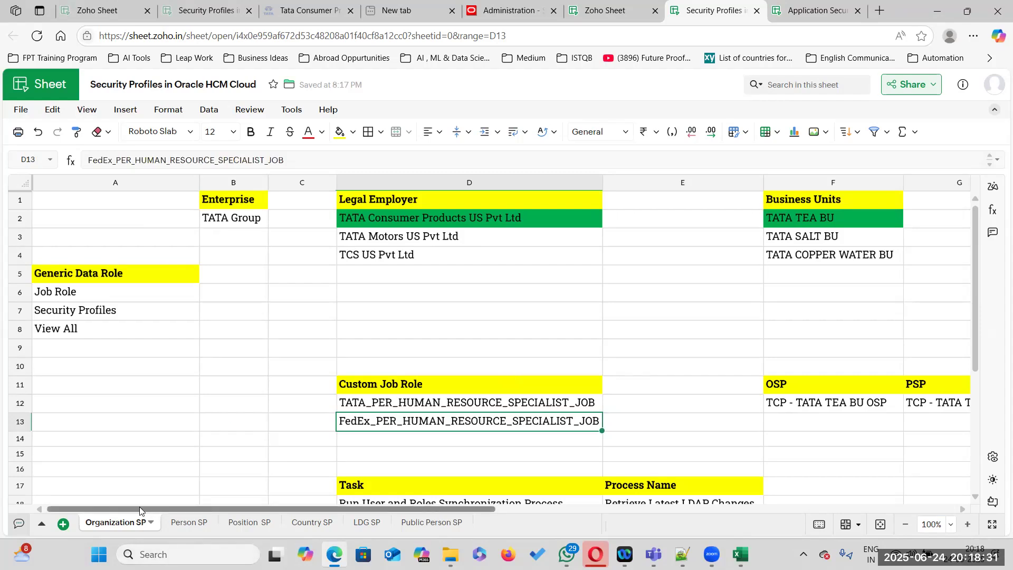
# - Extend the heading in A5 to read Creation of Generic Data Role
pyautogui.click(133, 267)
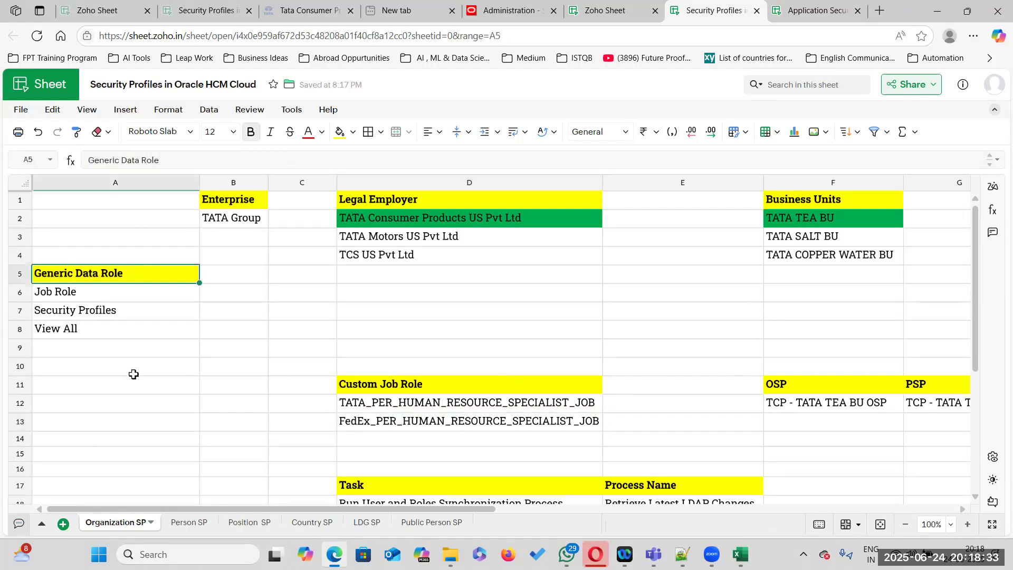
pyautogui.doubleClick(130, 273)
pyautogui.click(37, 273)
pyautogui.write('Creation of')
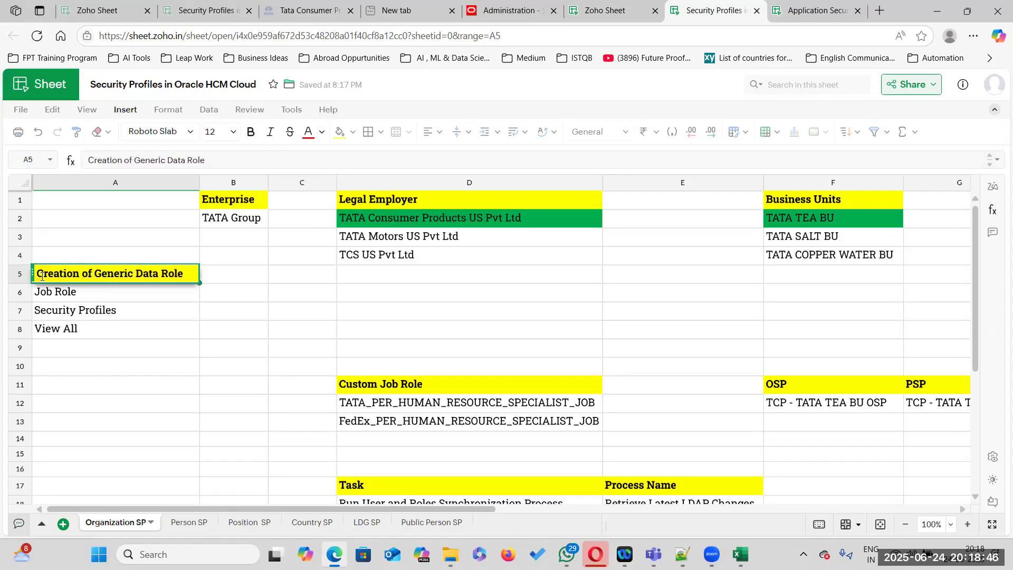
pyautogui.click(84, 369)
# - Change the Job Role entry in A6 to Customized Job Role
pyautogui.click(39, 291)
pyautogui.doubleClick(39, 292)
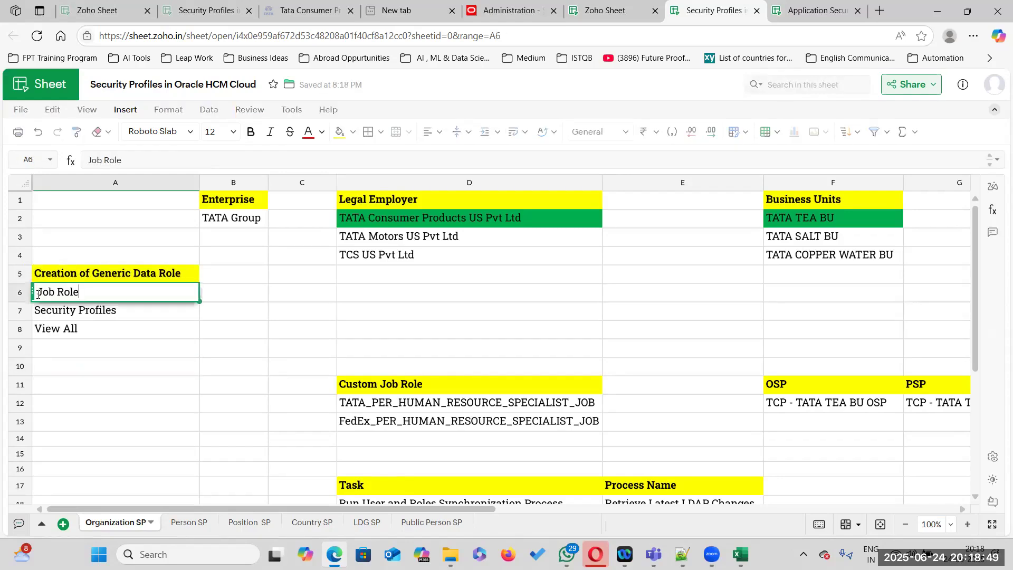
pyautogui.write('Customized')
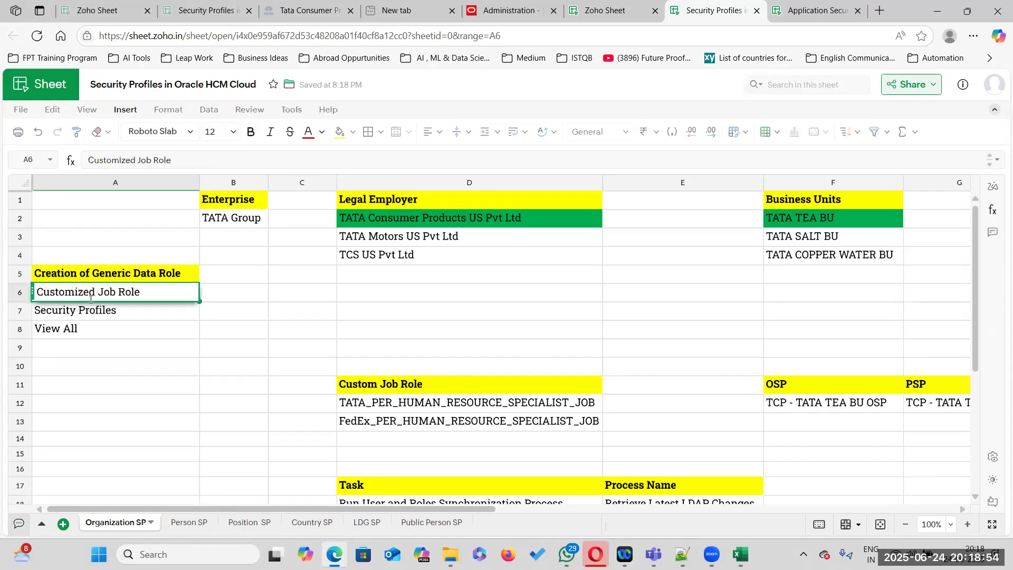
pyautogui.click(194, 348)
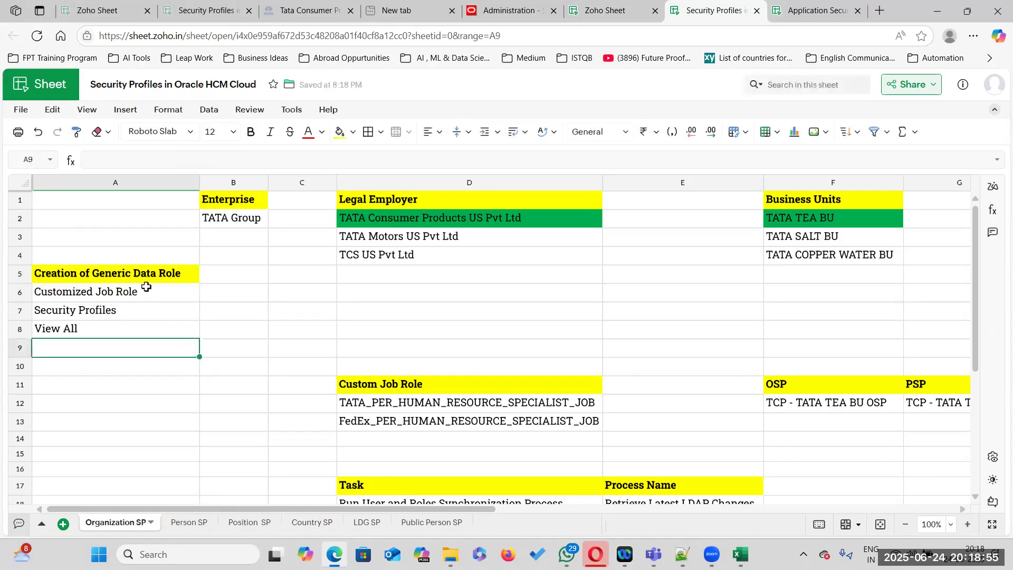
# - Number the Customized Job Role entry in A6 as 1. and the Security Profiles entry in A7 as 2
pyautogui.click(35, 288)
pyautogui.doubleClick(34, 288)
pyautogui.write('1.')
pyautogui.click(50, 342)
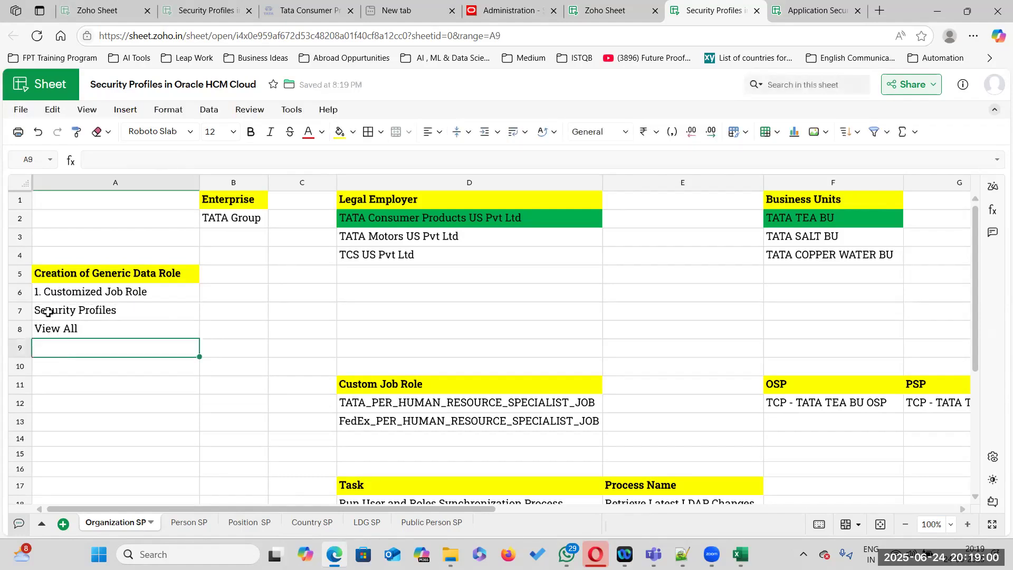
pyautogui.doubleClick(41, 314)
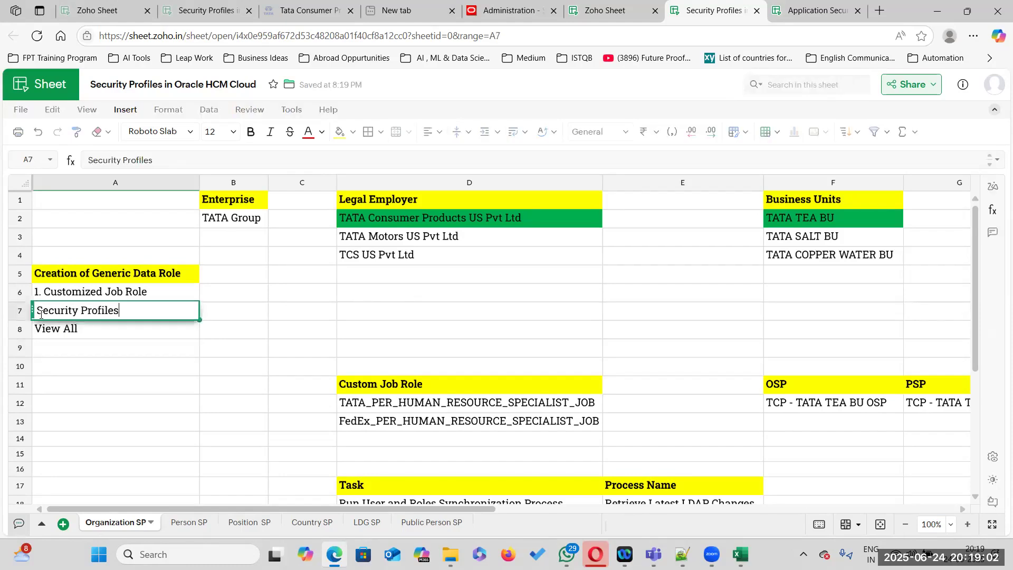
pyautogui.click(37, 311)
pyautogui.write('2.')
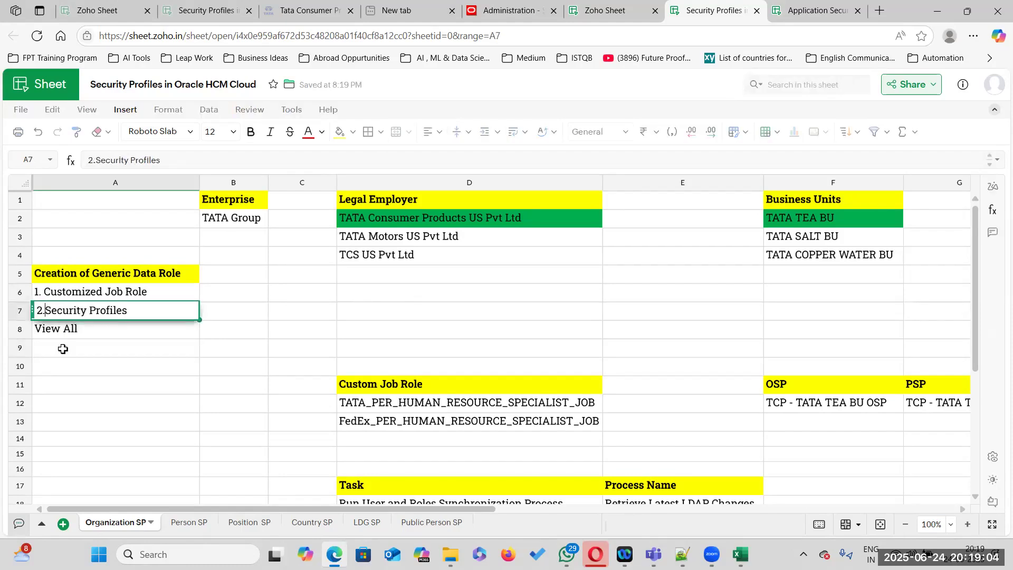
pyautogui.click(184, 348)
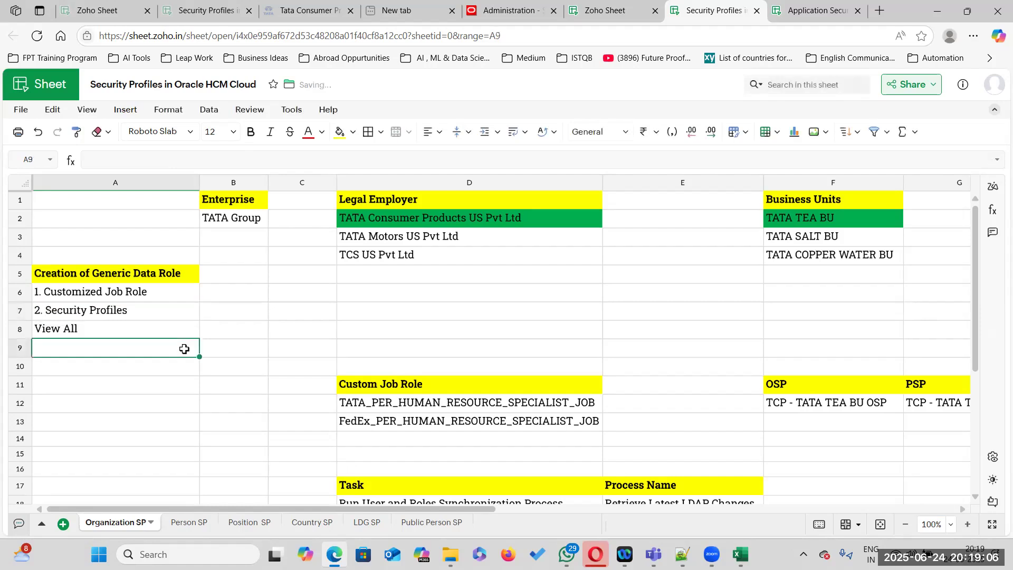
pyautogui.click(93, 322)
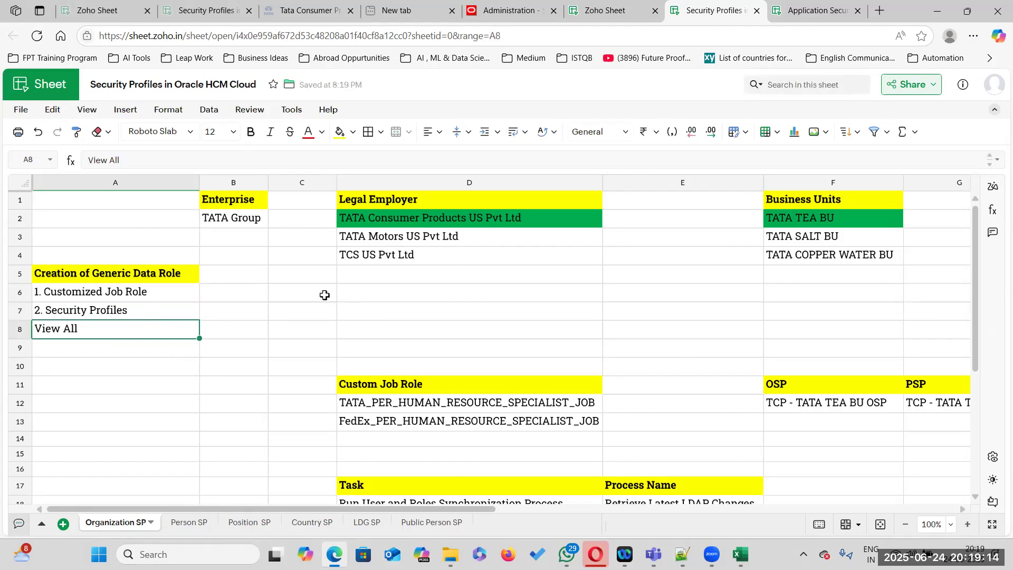
# - Return to the Role Status list and refresh it repeatedly to check the FedEx_PER_HUMAN_RESOURCE_SPECIALIST_JOB status
pyautogui.click(515, 12)
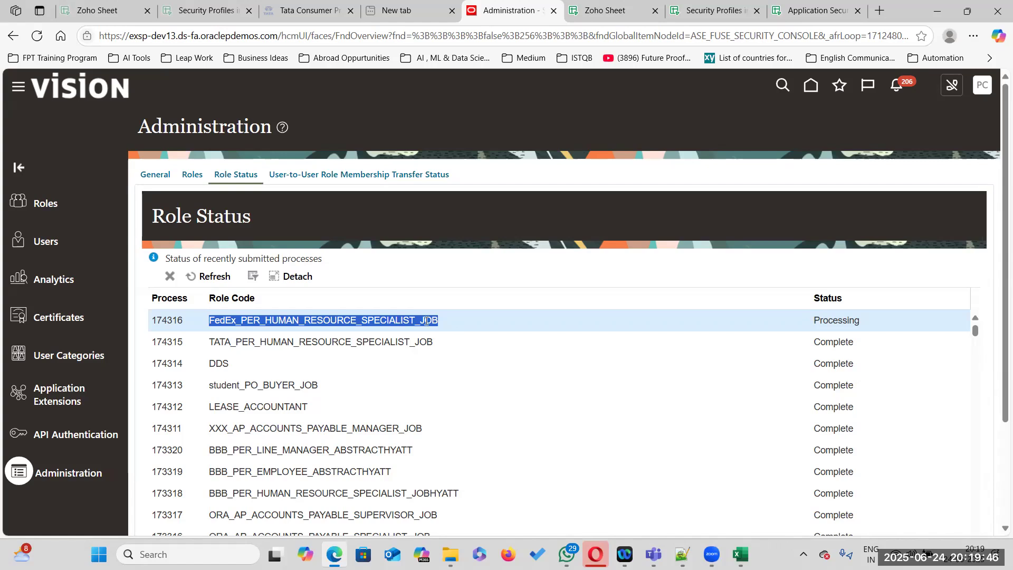
pyautogui.click(213, 277)
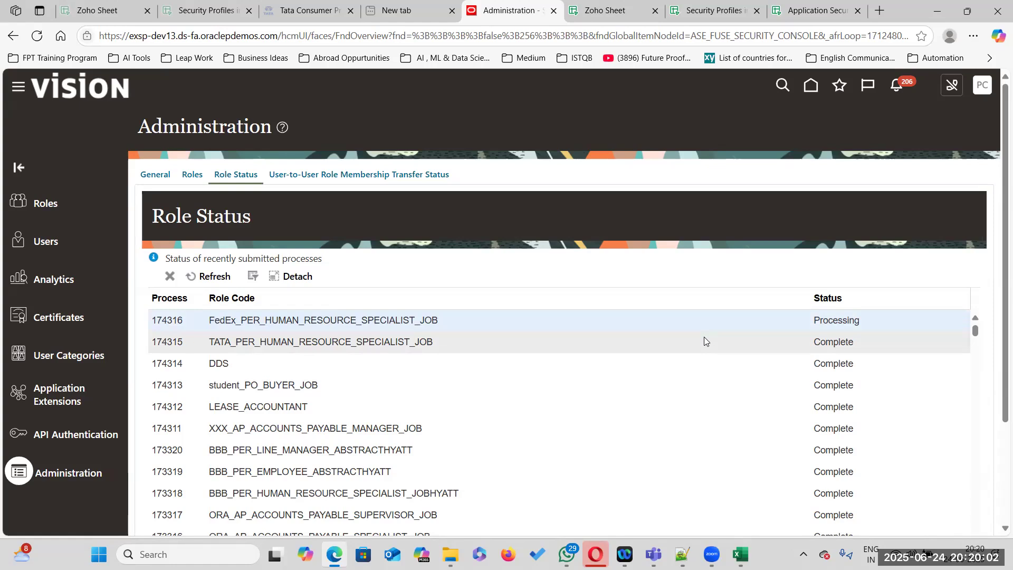
pyautogui.click(211, 276)
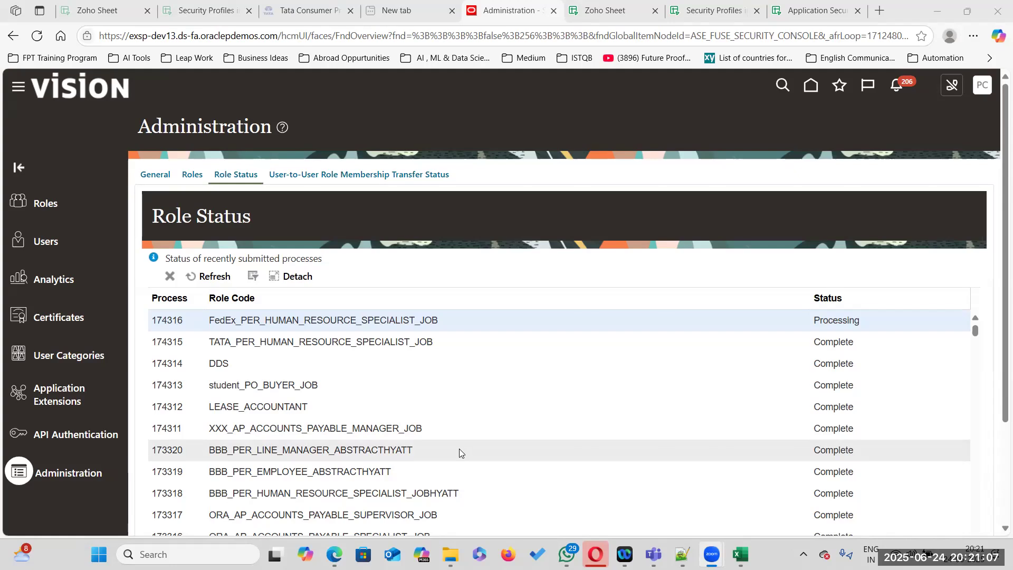
pyautogui.click(225, 277)
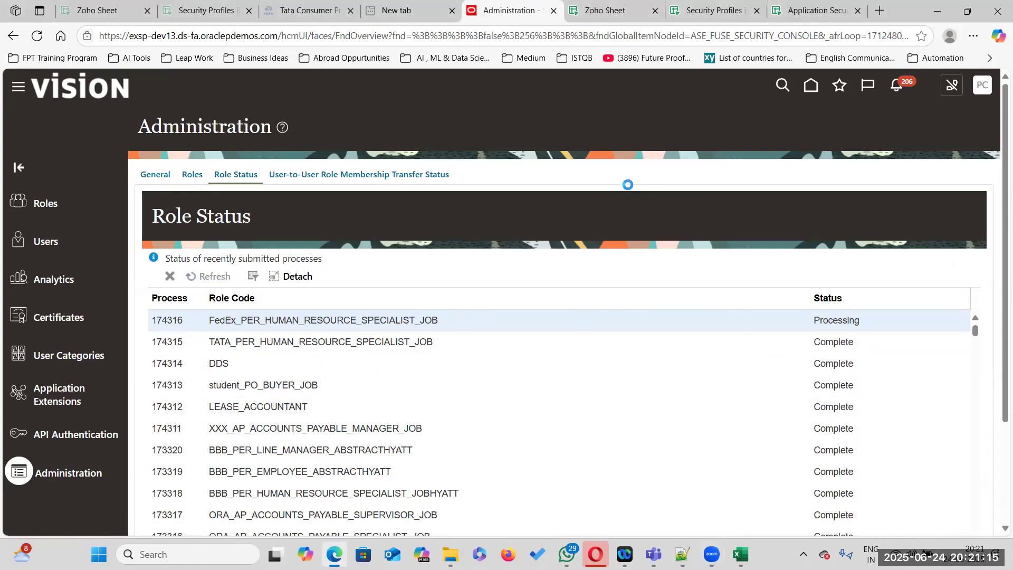
# - Return to the Oracle home page and look over its app tiles
pyautogui.click(810, 86)
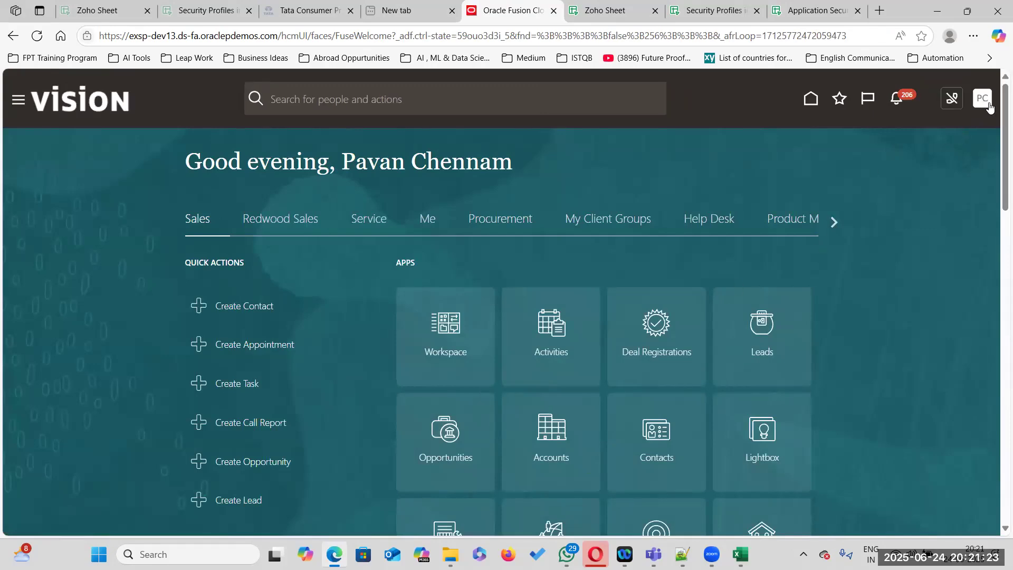
pyautogui.scroll(-5, 546, 333)
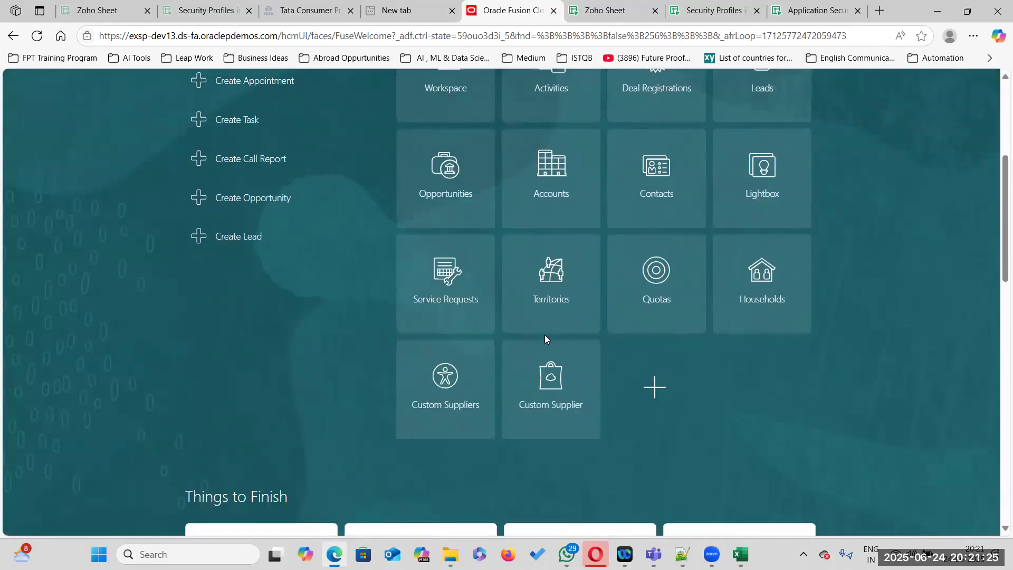
pyautogui.scroll(5, 544, 334)
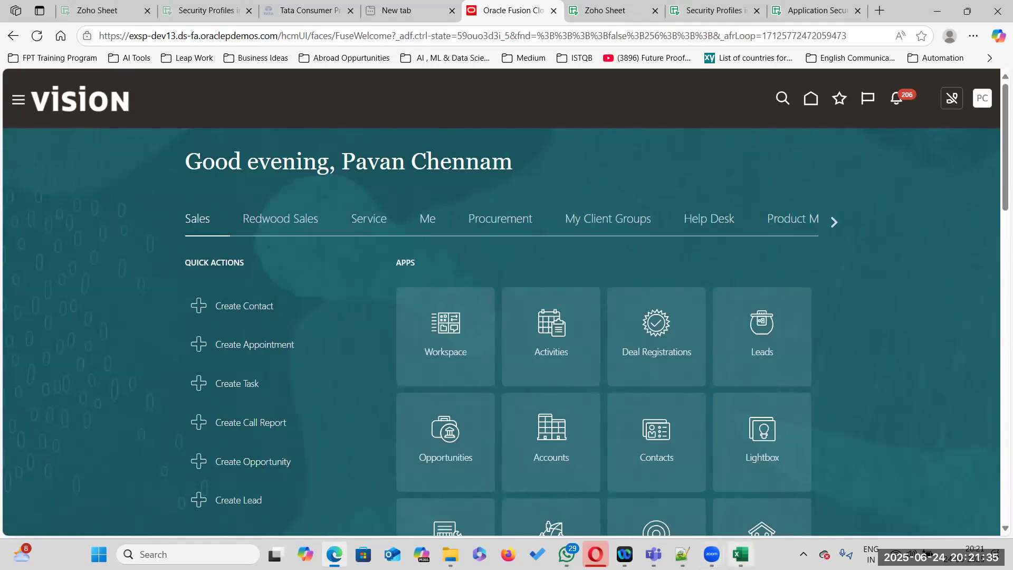
# - Switch to the Human Resource Specialist_Roles workbook in Excel, review the inherited role names and codes, and minimize it
pyautogui.click(740, 554)
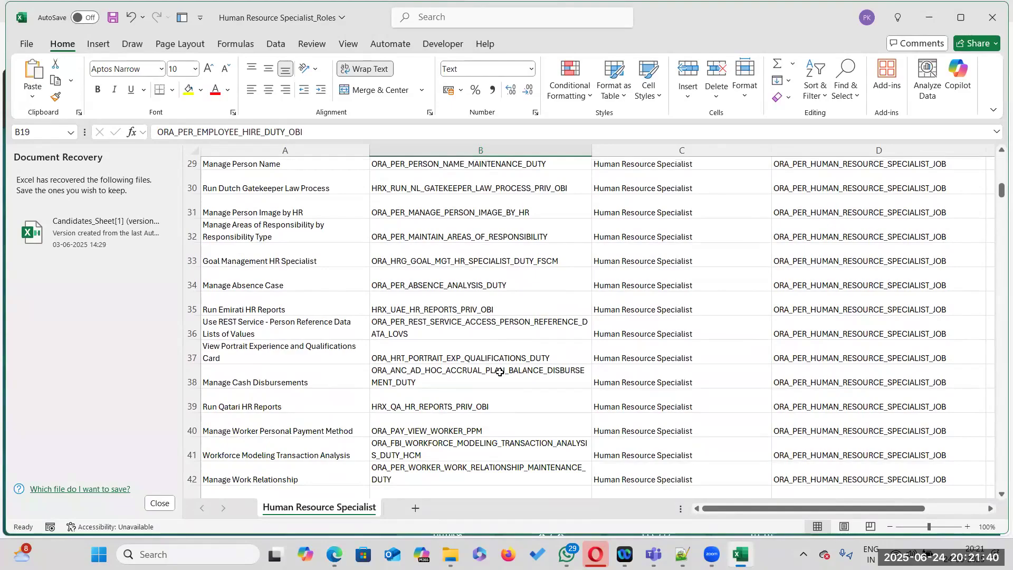
pyautogui.scroll(-2, 500, 372)
pyautogui.scroll(3, 500, 372)
pyautogui.scroll(9, 499, 372)
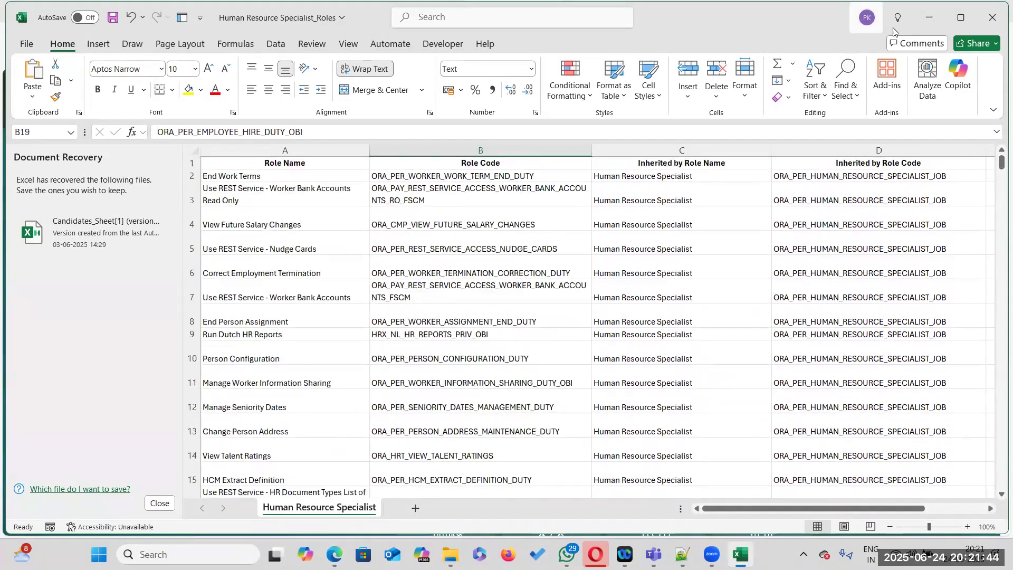
pyautogui.click(929, 18)
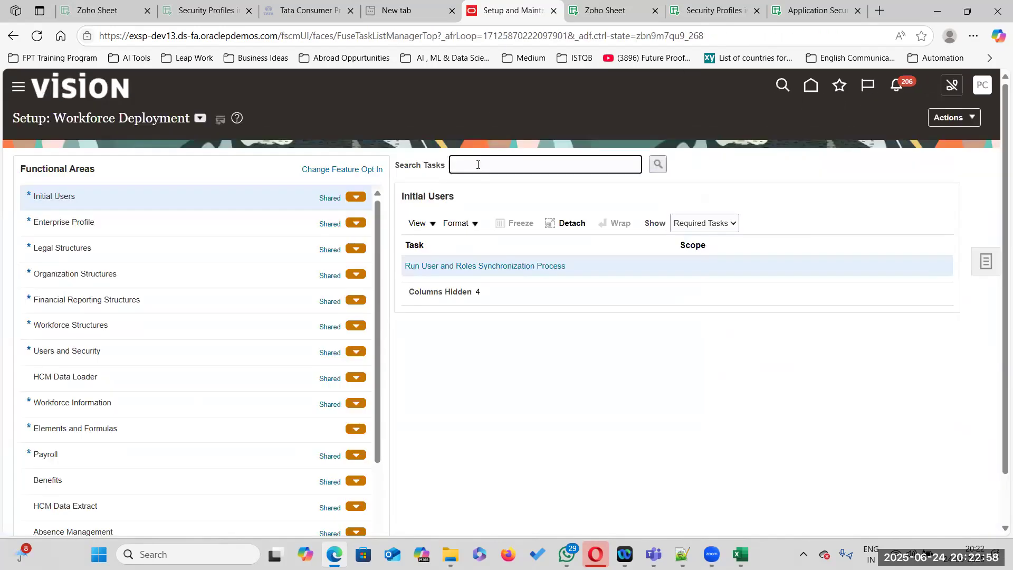
# - Search the Workforce Deployment setup tasks for Data Roles and look through all Users and Security tasks
pyautogui.write('Data Roles')
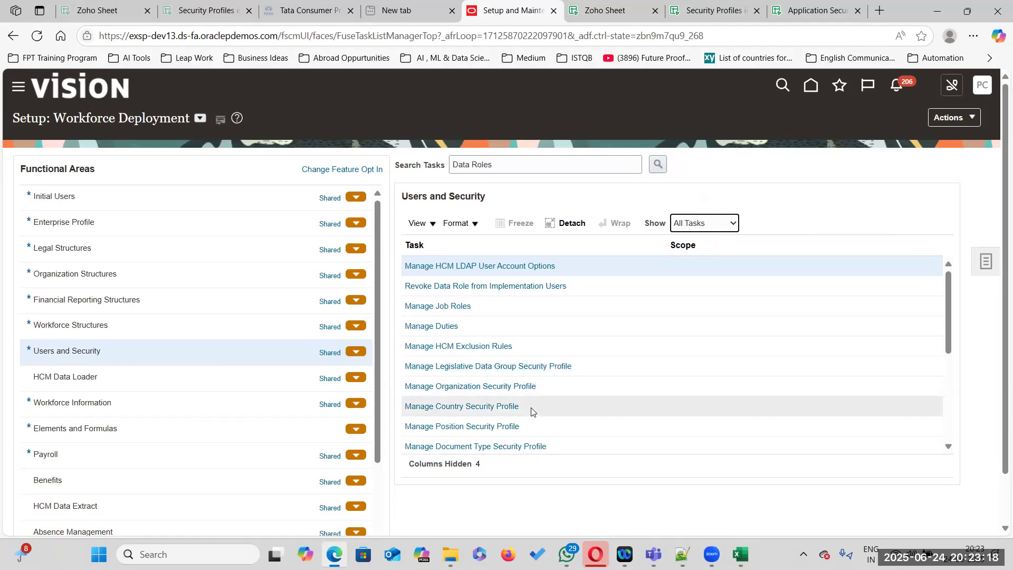
pyautogui.scroll(-3, 531, 416)
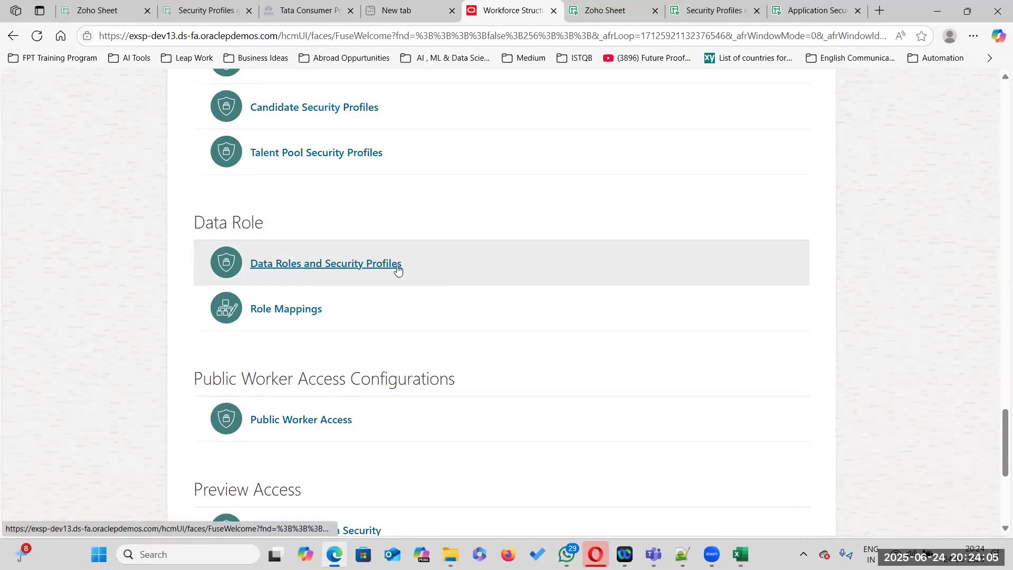
# - Start a new data role in Data Roles and Security Profiles, named TATA HR Specialist - View All and described as TATA HR Specialist - View All Data
pyautogui.click(357, 265)
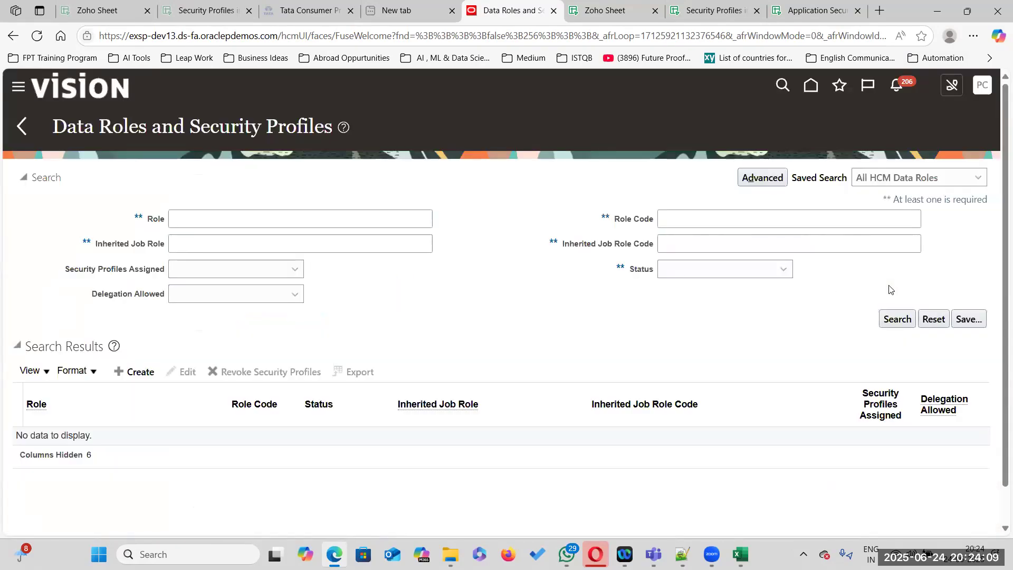
pyautogui.click(132, 372)
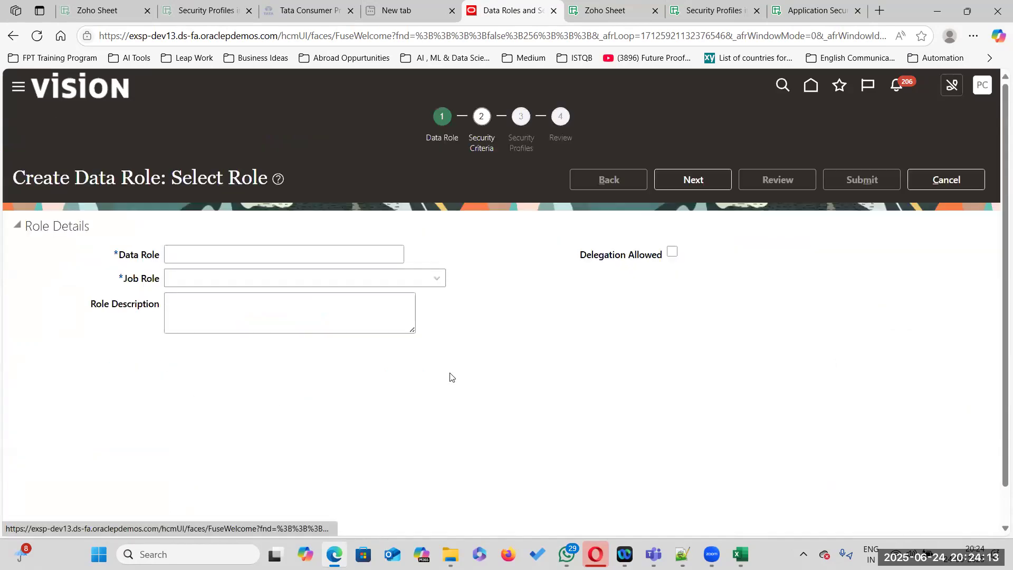
pyautogui.click(218, 258)
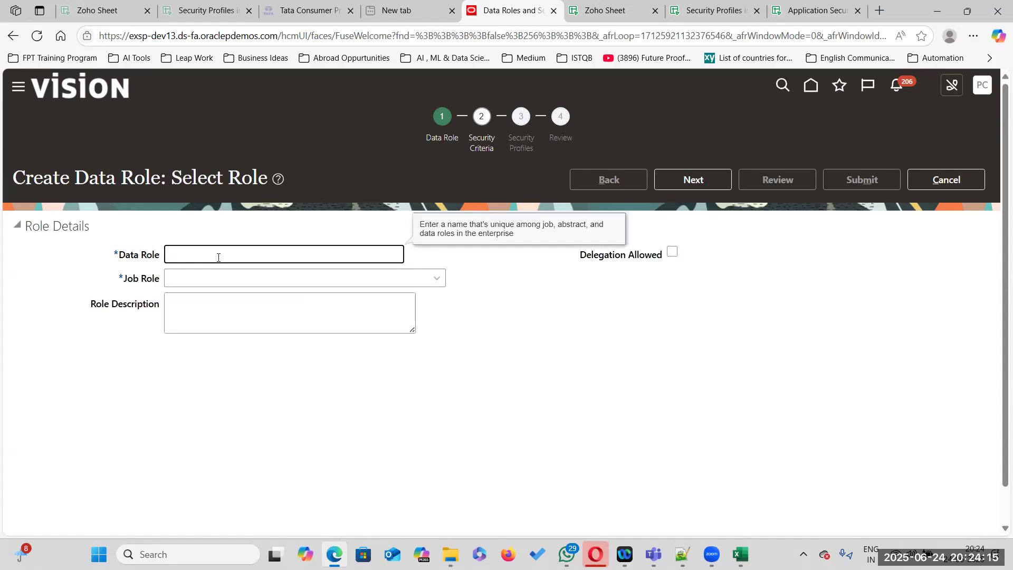
pyautogui.write('TATA HR Specialist - View All')
pyautogui.moveTo(255, 254); pyautogui.dragTo(310, 253)
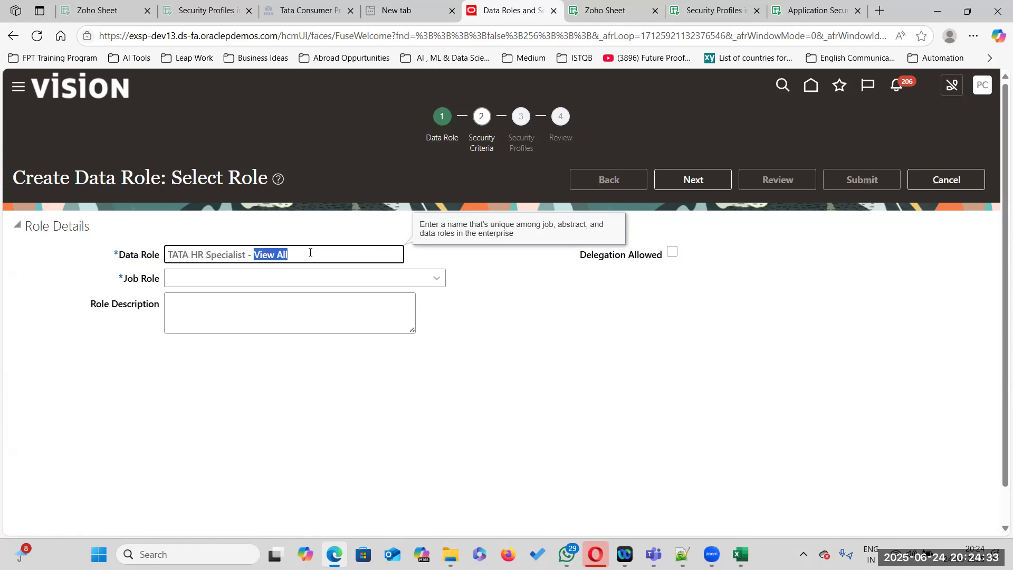
pyautogui.click(315, 253)
pyautogui.moveTo(315, 252); pyautogui.dragTo(120, 255)
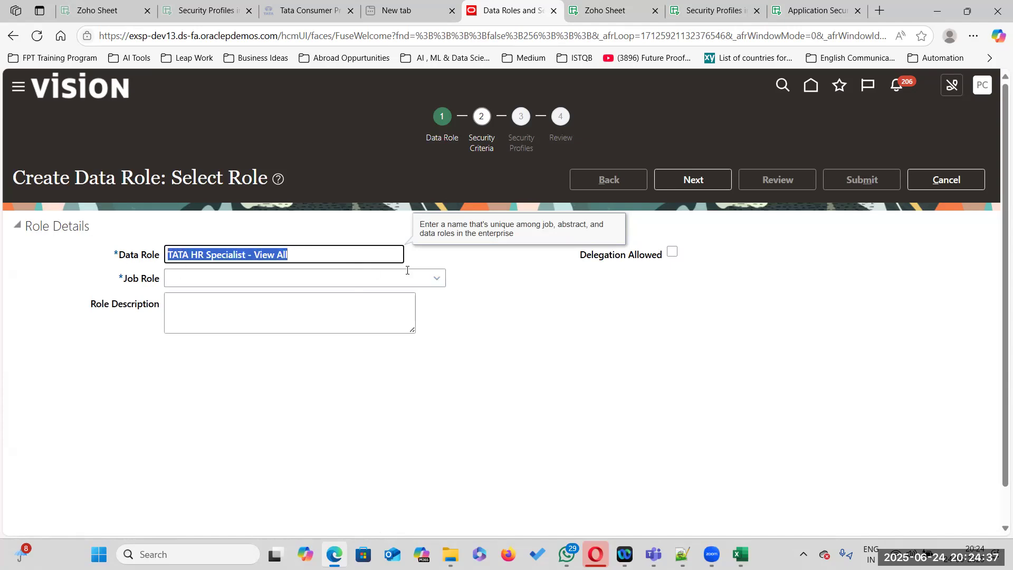
pyautogui.click(319, 255)
pyautogui.moveTo(255, 253); pyautogui.dragTo(310, 254)
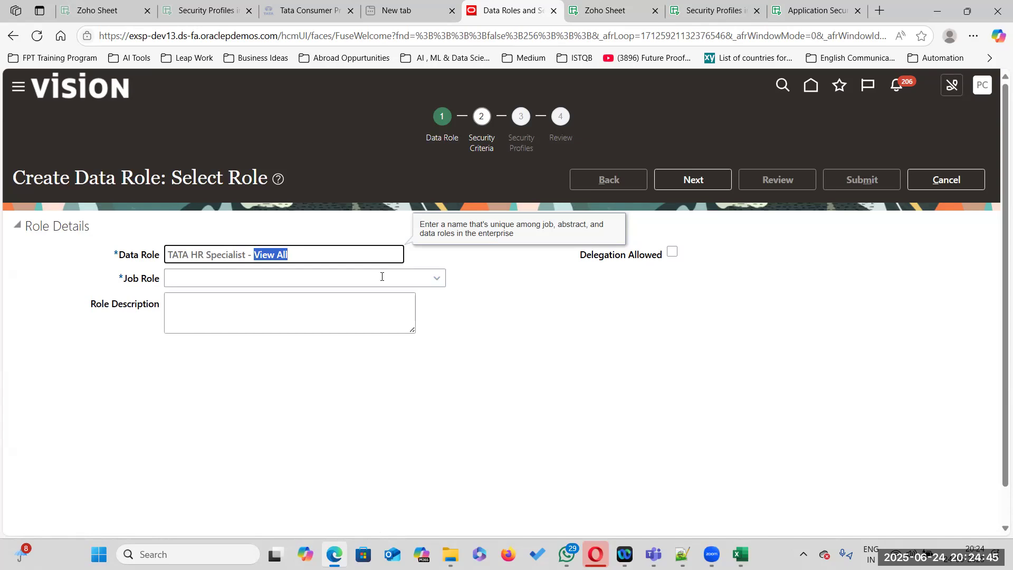
pyautogui.click(322, 253)
# - Search the job roles for TATA% and assign TATA Human Resource Specialist to the data role
pyautogui.click(437, 279)
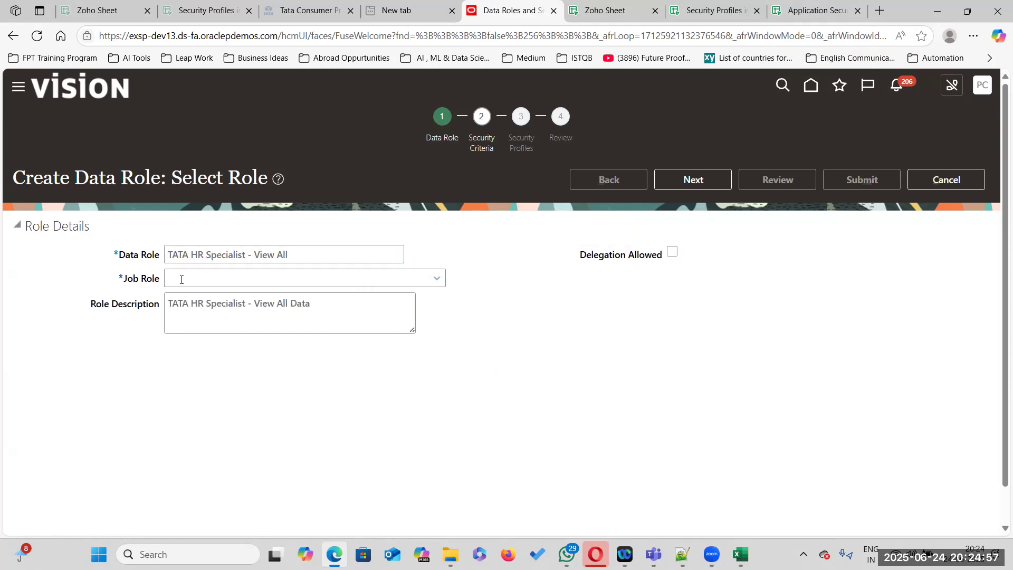
pyautogui.click(182, 497)
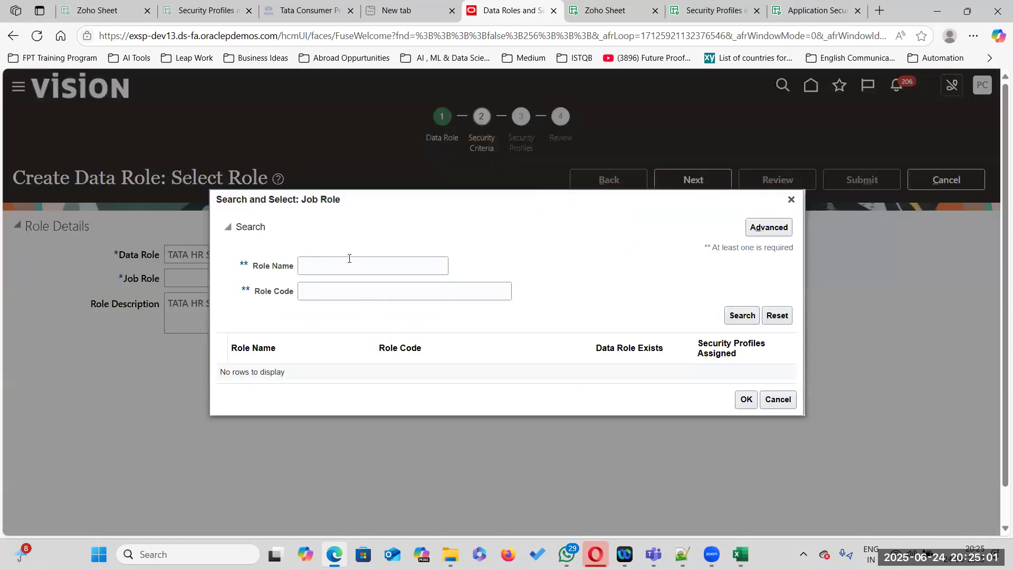
pyautogui.click(348, 259)
pyautogui.write('TATA%')
pyautogui.press('Return')
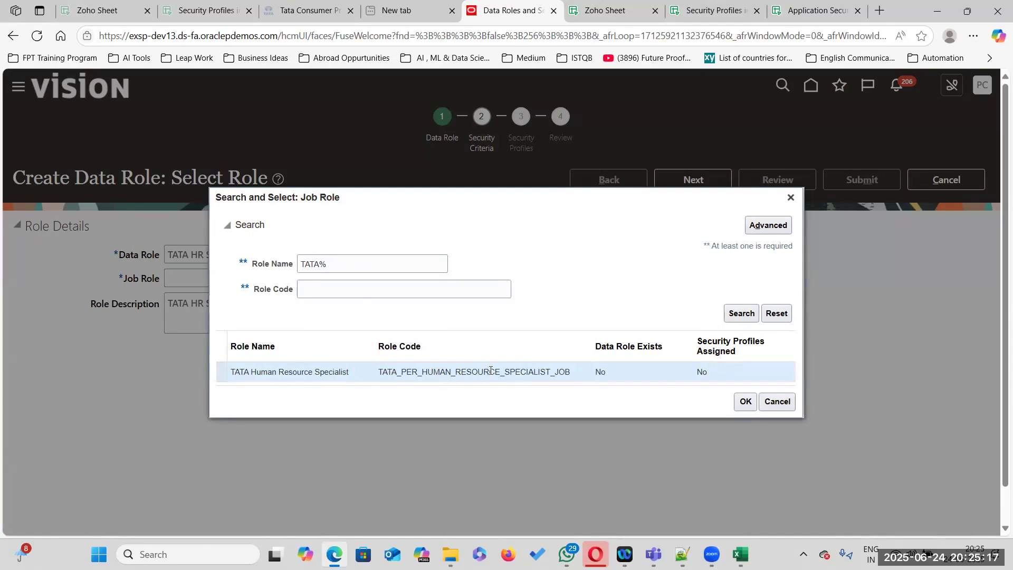
pyautogui.click(745, 401)
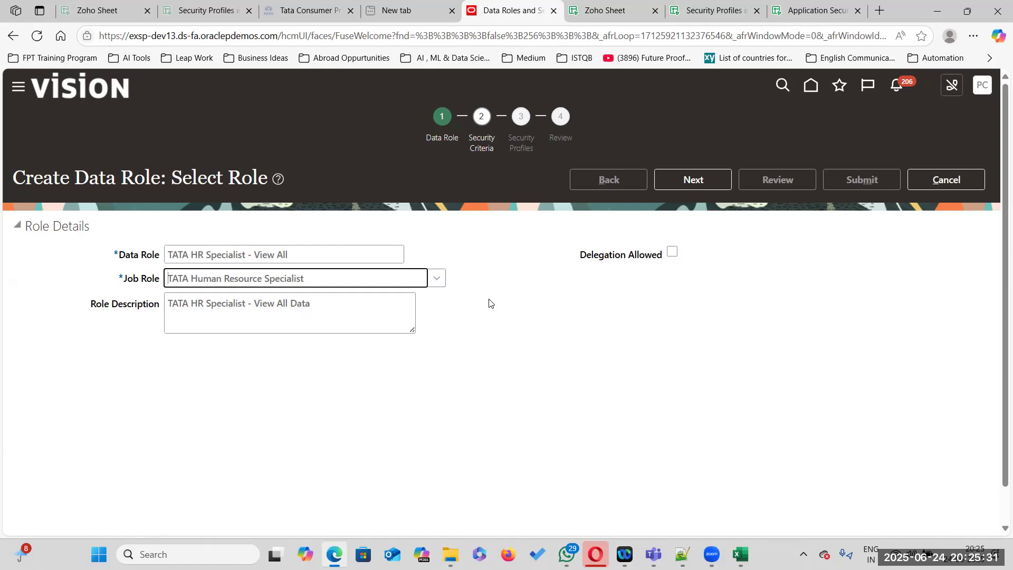
# - Search the job roles for Human Resource Specialist% and change the job role to the one with code ORA_PER_HUMAN_RESOURCE_SPECIALIST_JOB
pyautogui.click(437, 278)
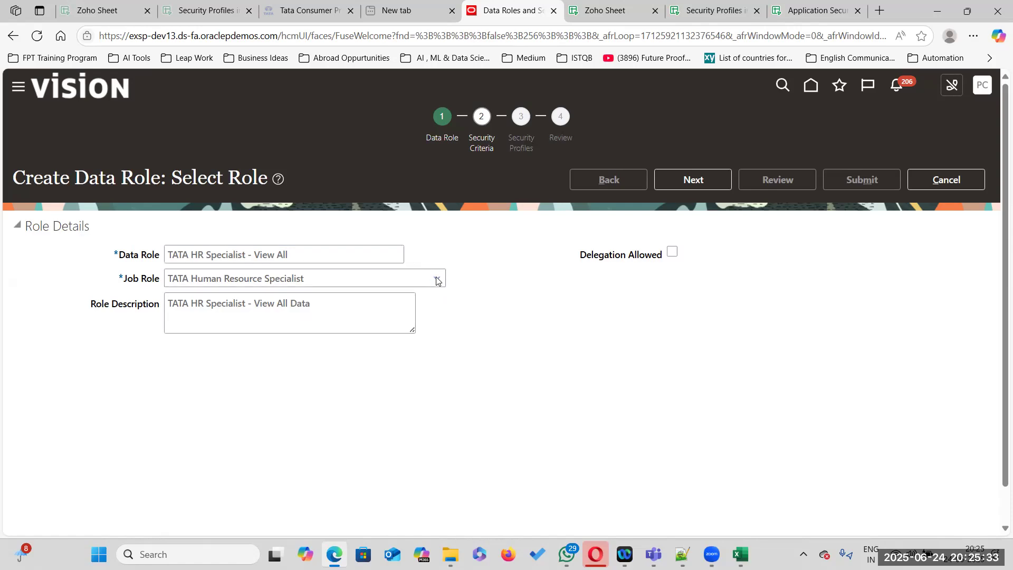
pyautogui.click(186, 499)
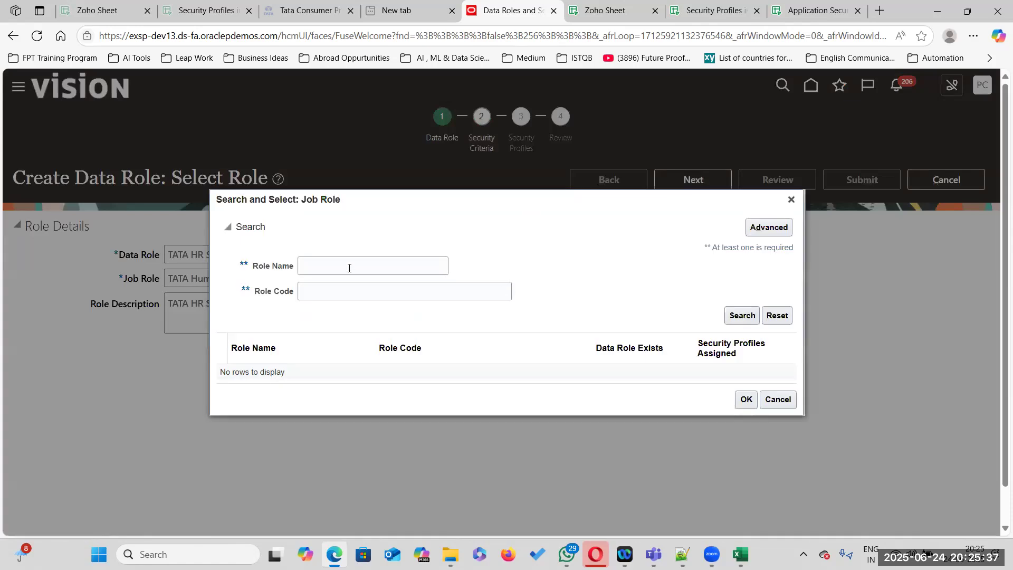
pyautogui.click(349, 268)
pyautogui.write('Orac')
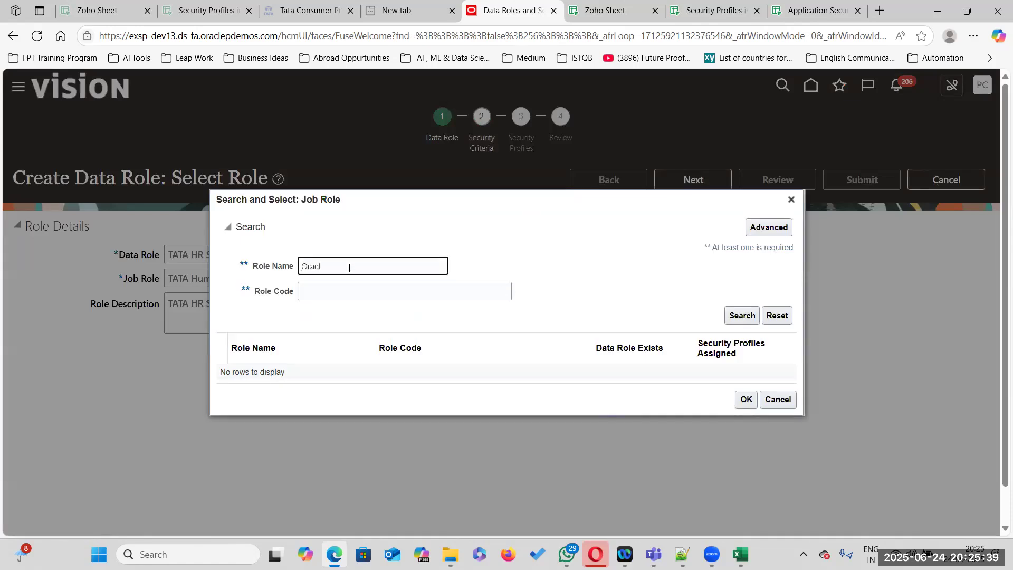
pyautogui.press('BackSpace')
pyautogui.press('BackSpace')
pyautogui.press('BackSpace')
pyautogui.write('uman Resource Specialist%')
pyautogui.press('Return')
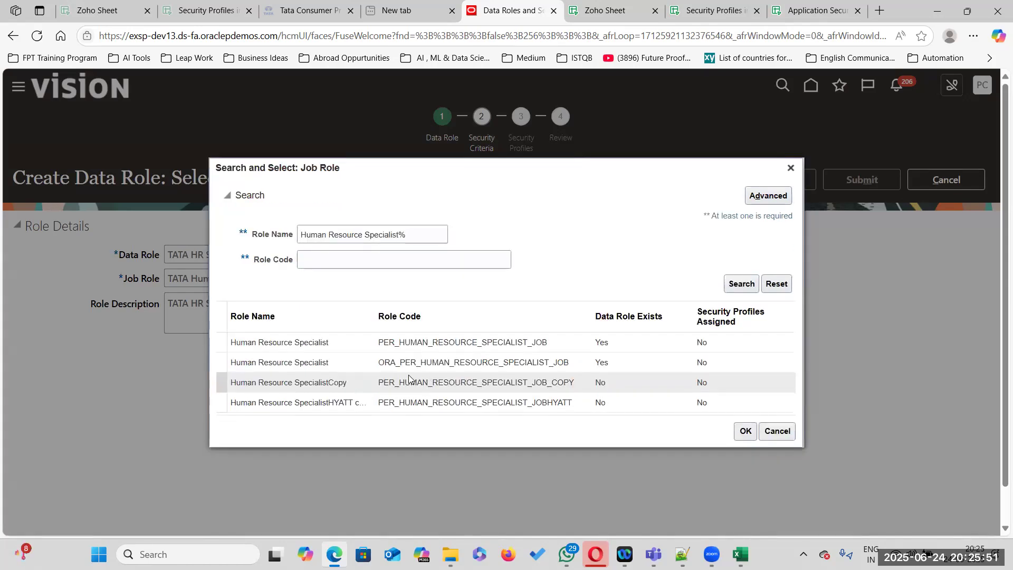
pyautogui.click(470, 362)
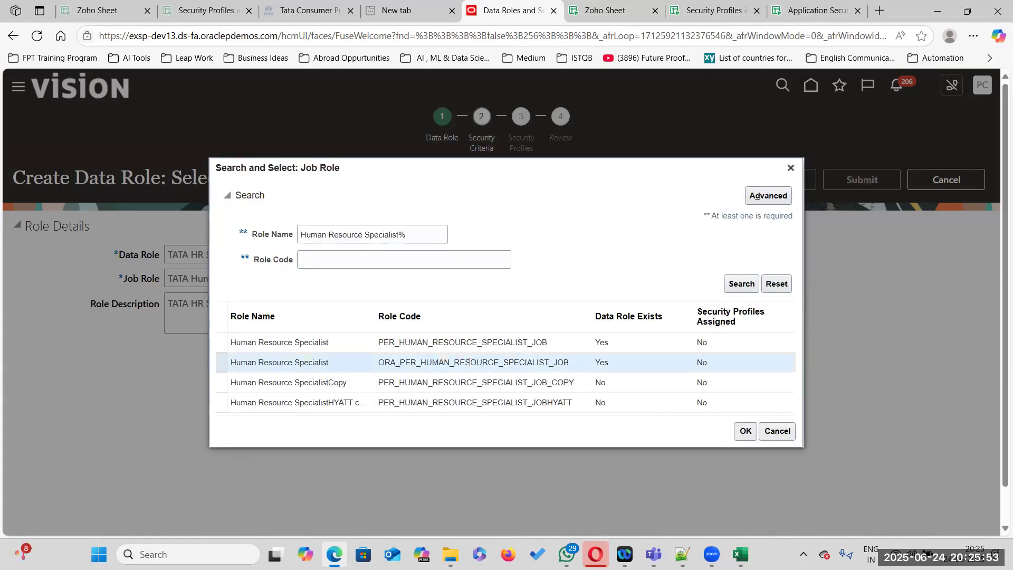
pyautogui.click(746, 431)
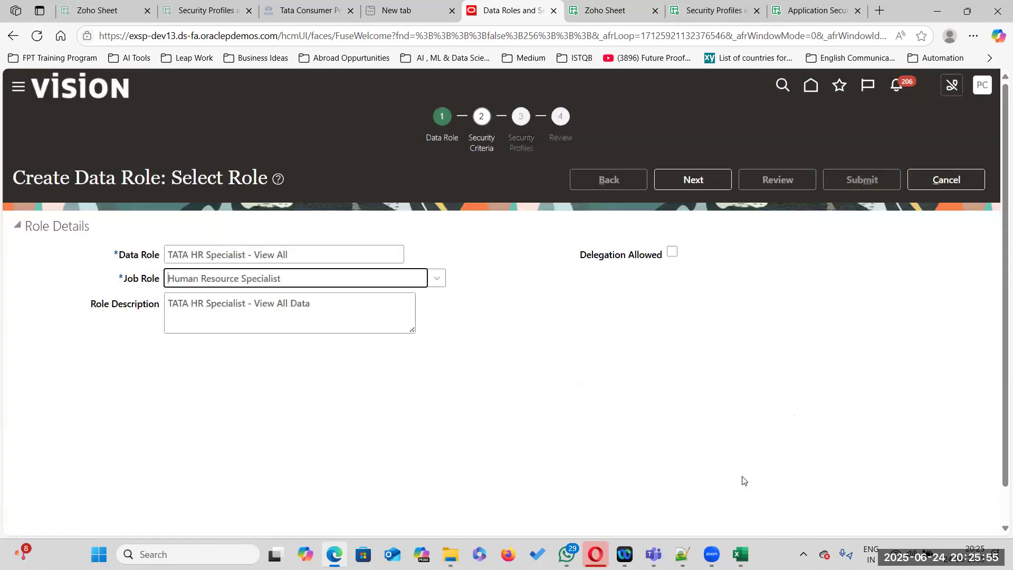
# - Search the job roles for TATA, set the job role back to TATA Human Resource Specialist, and proceed to the security criteria
pyautogui.click(437, 278)
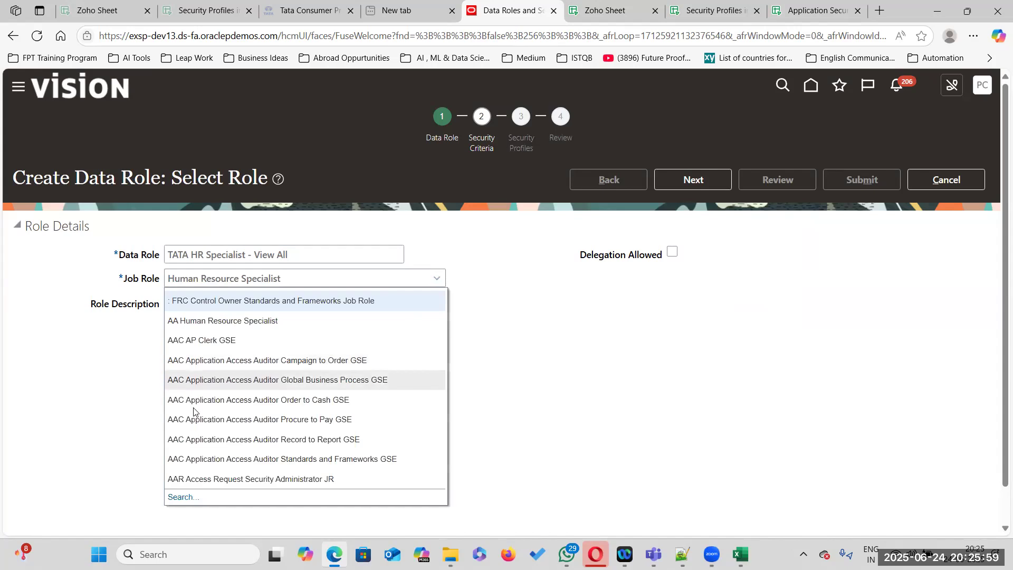
pyautogui.click(179, 496)
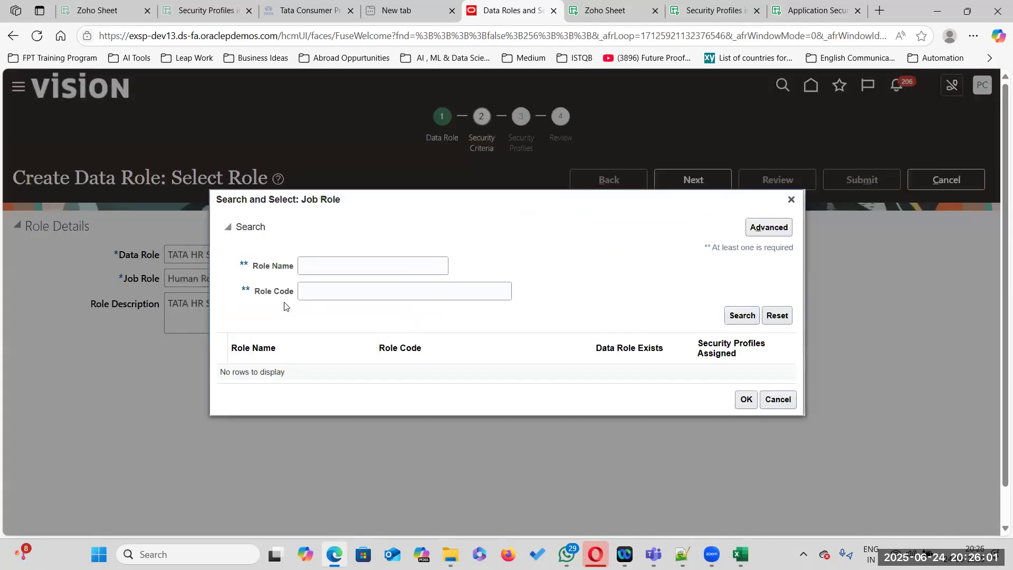
pyautogui.click(314, 260)
pyautogui.write('TATA')
pyautogui.press('Return')
pyautogui.click(464, 376)
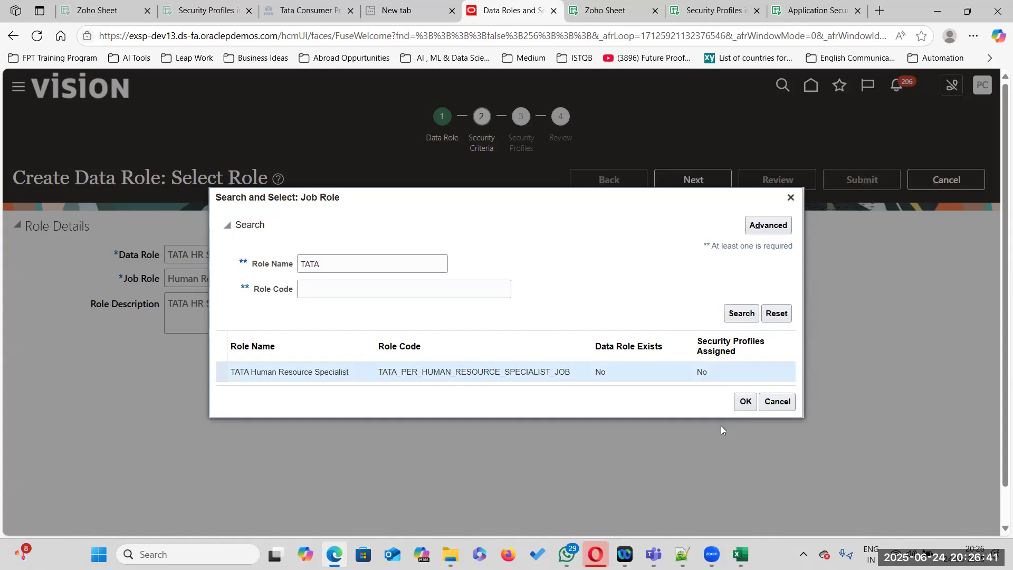
pyautogui.click(747, 404)
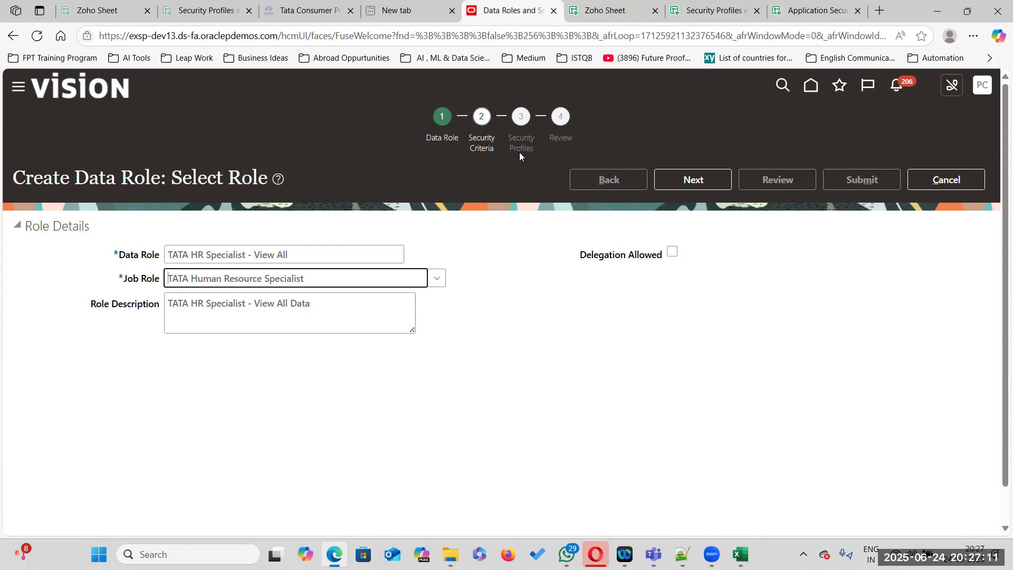
pyautogui.click(703, 180)
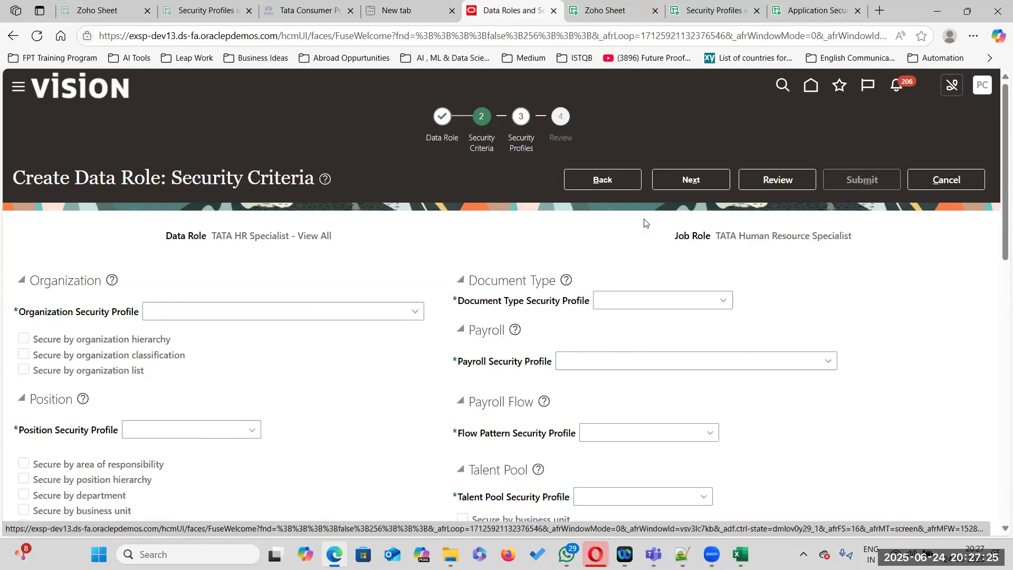
# - Review the data role and job role names on the security criteria page and look through all its security profile sections
pyautogui.moveTo(673, 238); pyautogui.dragTo(874, 237)
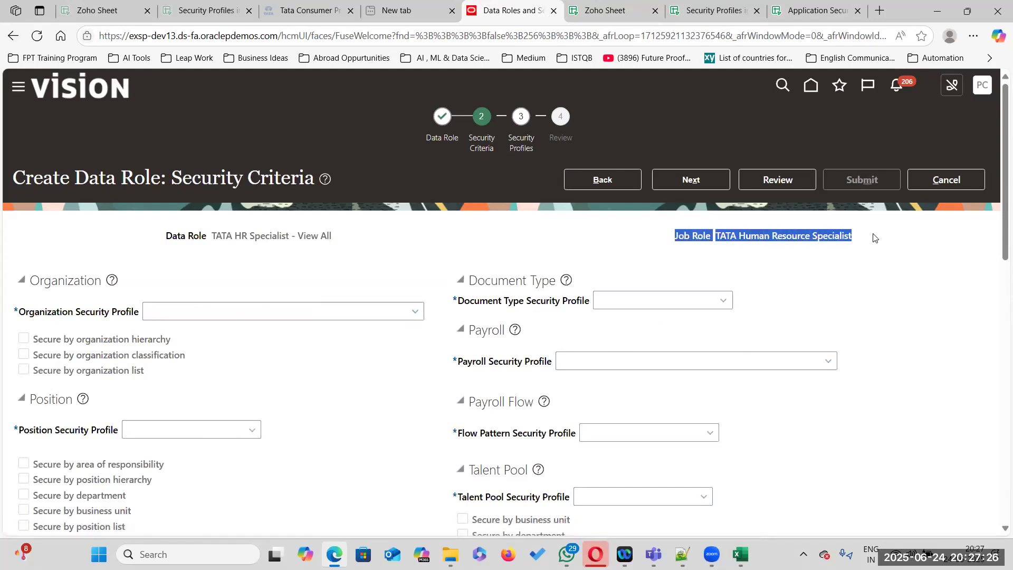
pyautogui.click(874, 291)
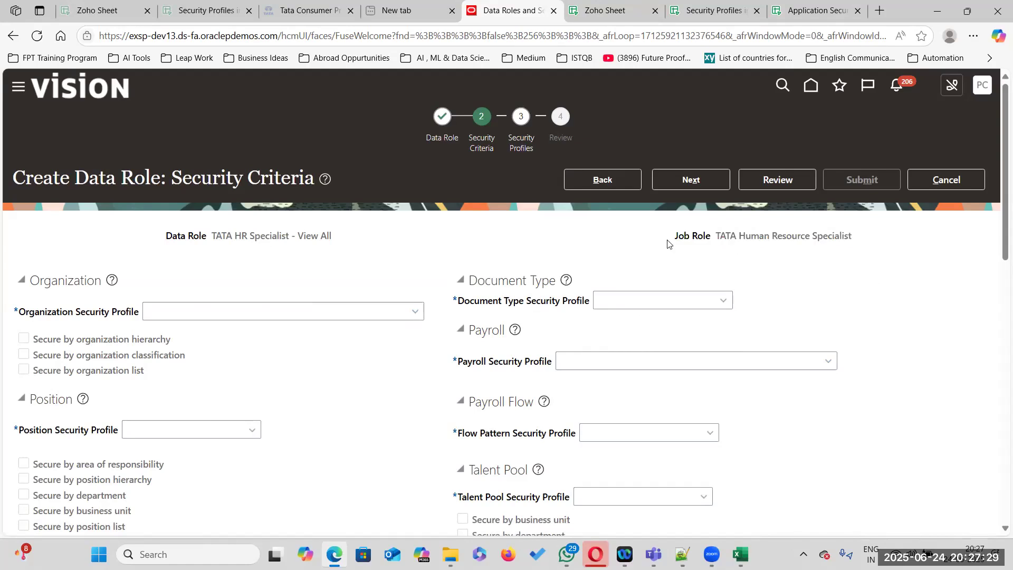
pyautogui.moveTo(674, 239); pyautogui.dragTo(861, 244)
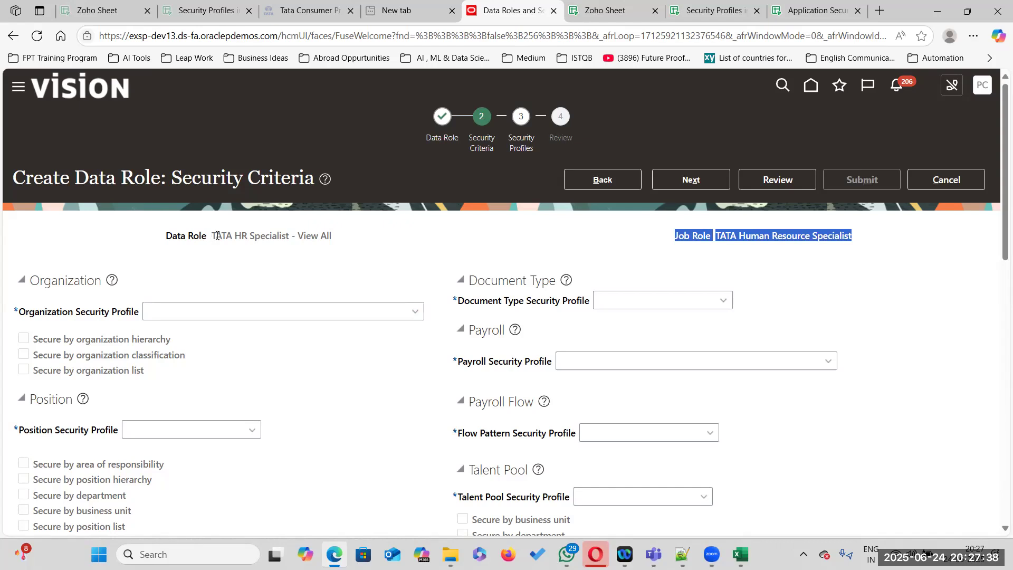
pyautogui.moveTo(211, 235); pyautogui.dragTo(343, 236)
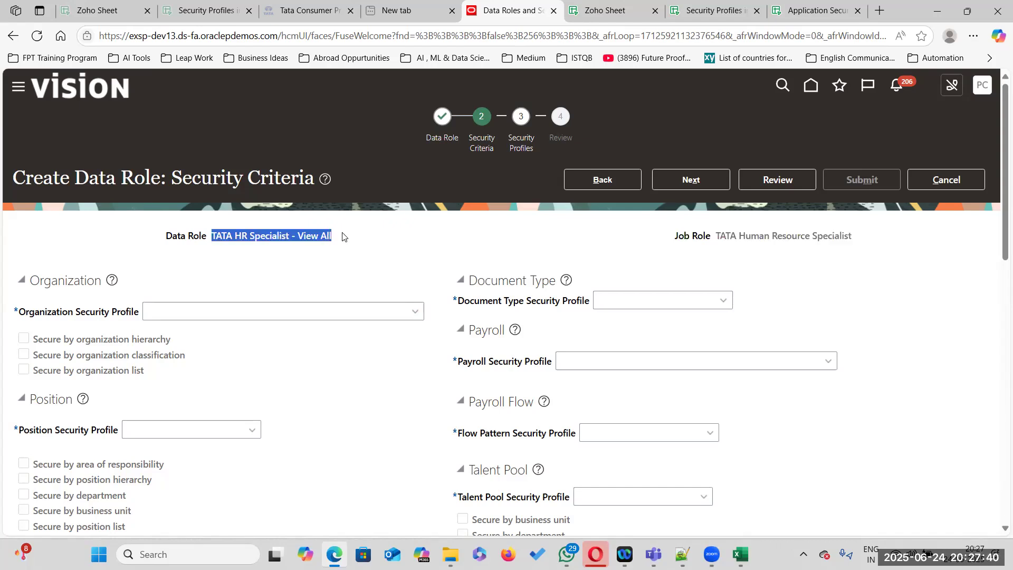
pyautogui.click(166, 235)
pyautogui.moveTo(211, 236); pyautogui.dragTo(339, 239)
pyautogui.moveTo(669, 236); pyautogui.dragTo(855, 235)
pyautogui.scroll(-2, 68, 175)
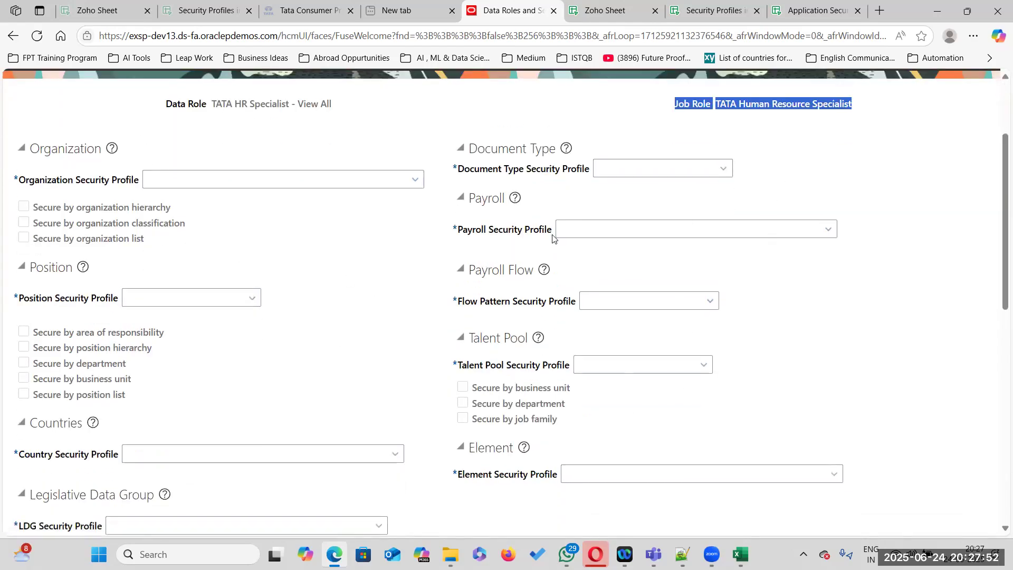
pyautogui.scroll(-8, 260, 410)
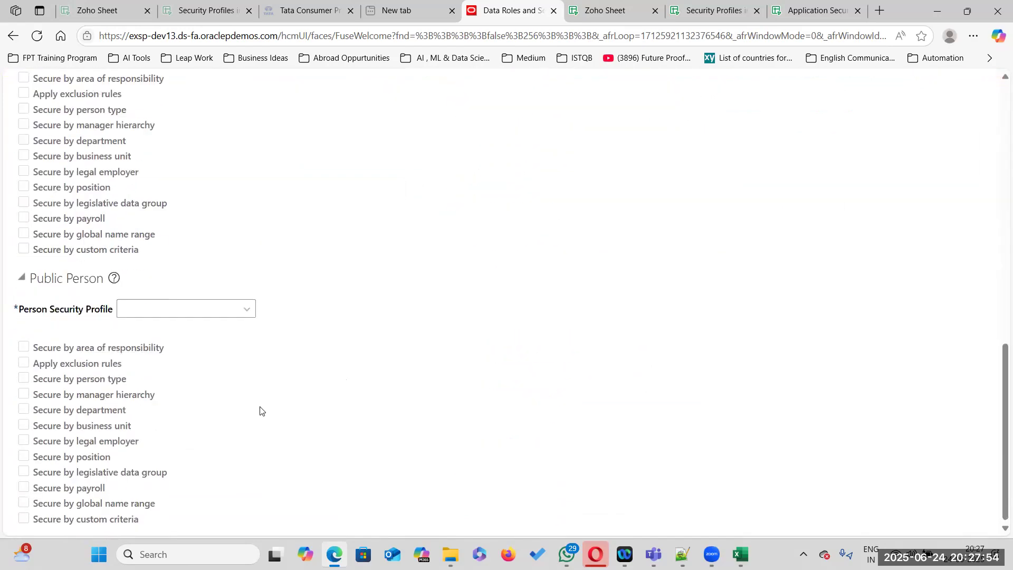
pyautogui.scroll(10, 260, 410)
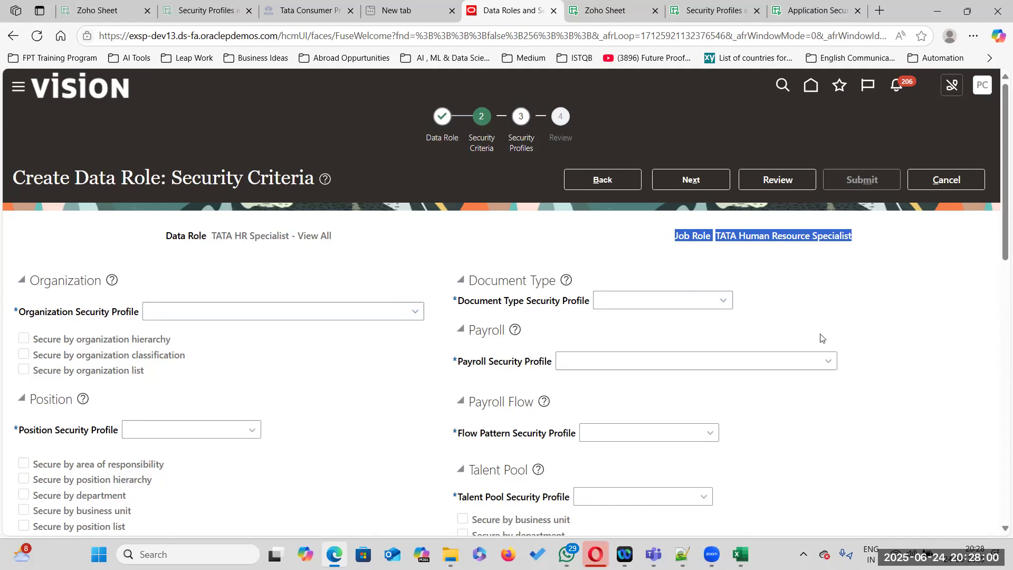
# - Search the organization security profiles for View All% and set the Organization Security Profile to View All Organizations
pyautogui.click(414, 314)
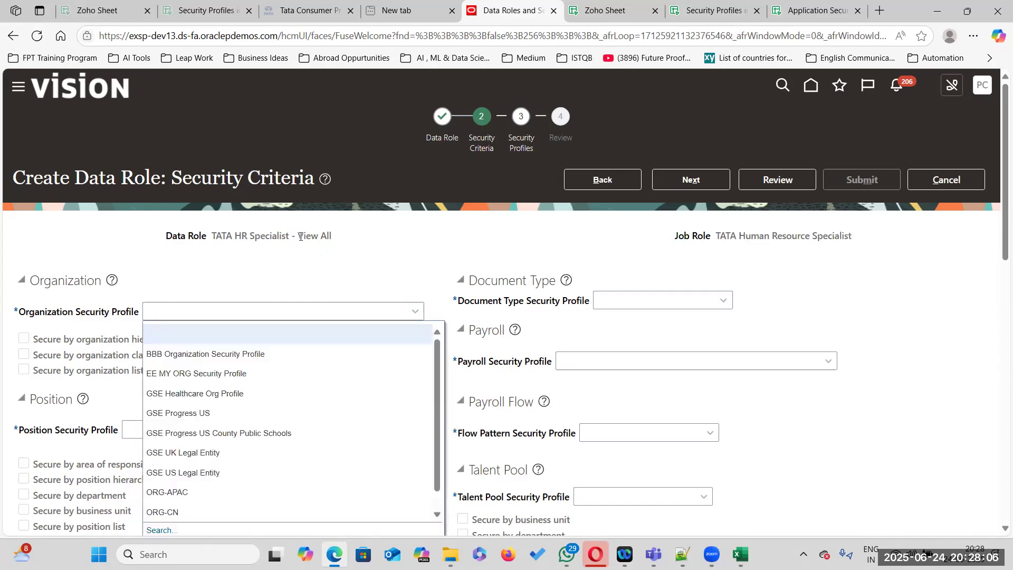
pyautogui.scroll(-1, 332, 391)
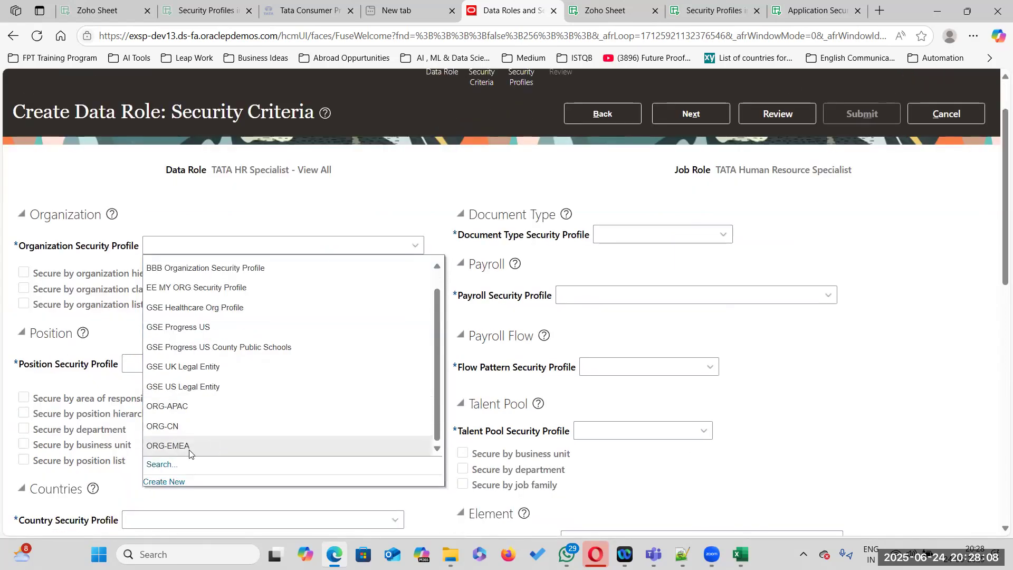
pyautogui.click(161, 463)
pyautogui.click(426, 281)
pyautogui.write('vie')
pyautogui.press('BackSpace')
pyautogui.write('View All%')
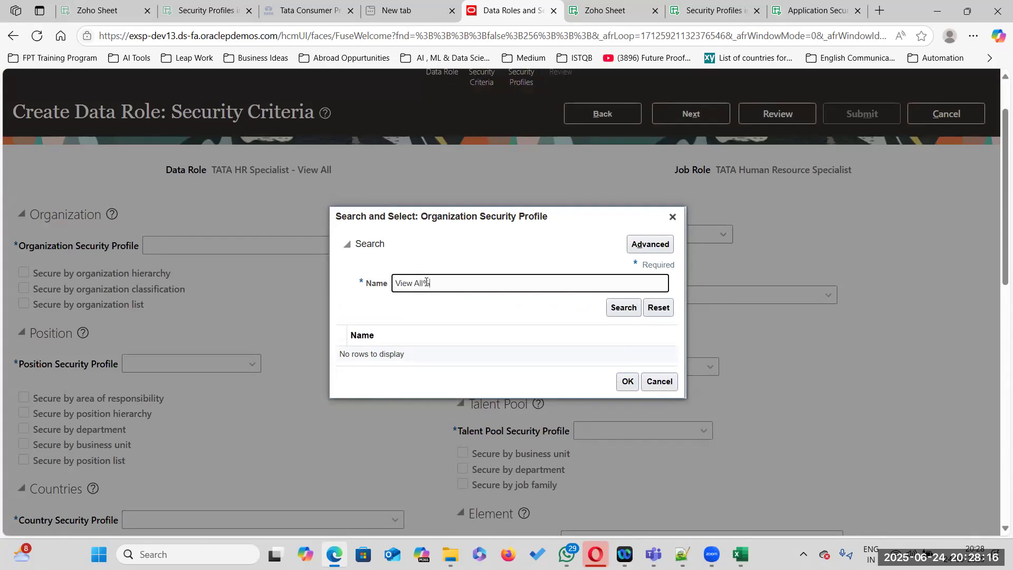
pyautogui.press('Return')
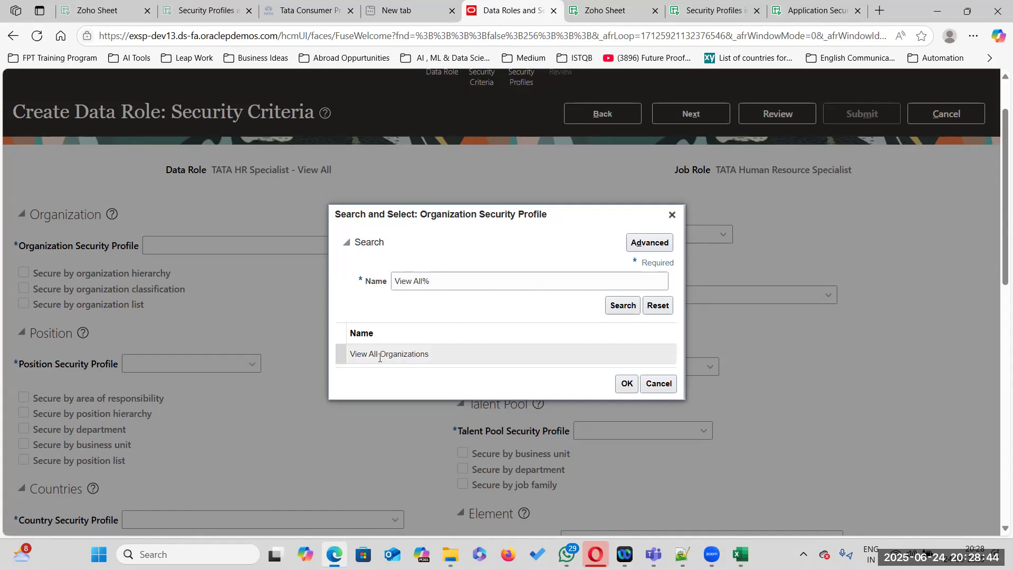
pyautogui.moveTo(420, 215); pyautogui.dragTo(558, 209)
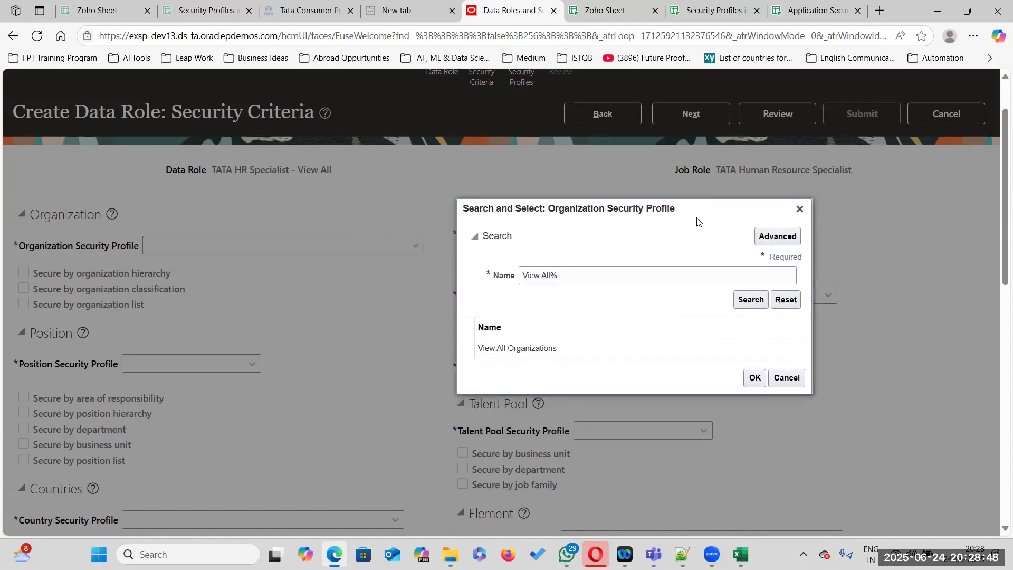
pyautogui.click(576, 347)
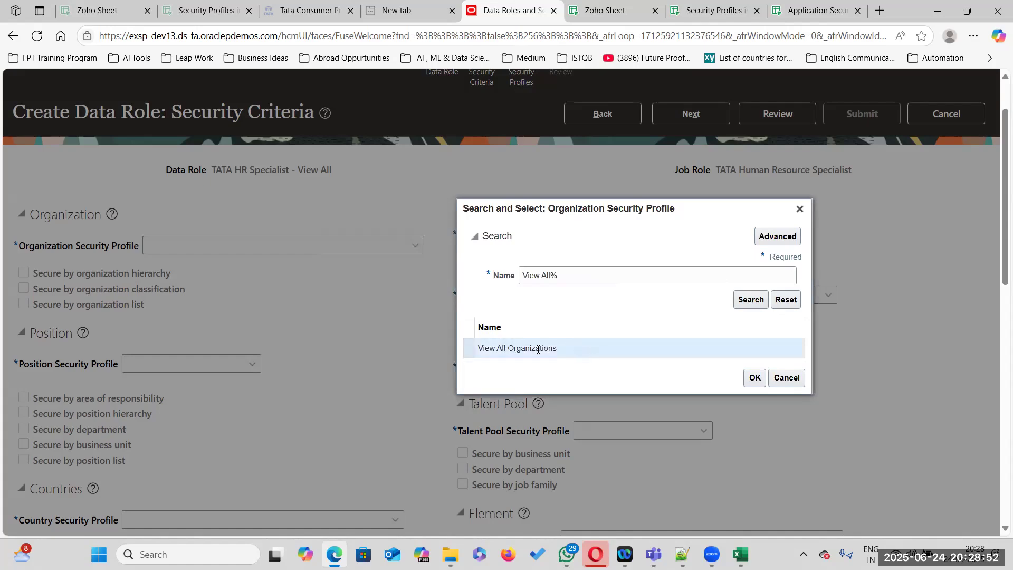
pyautogui.click(754, 378)
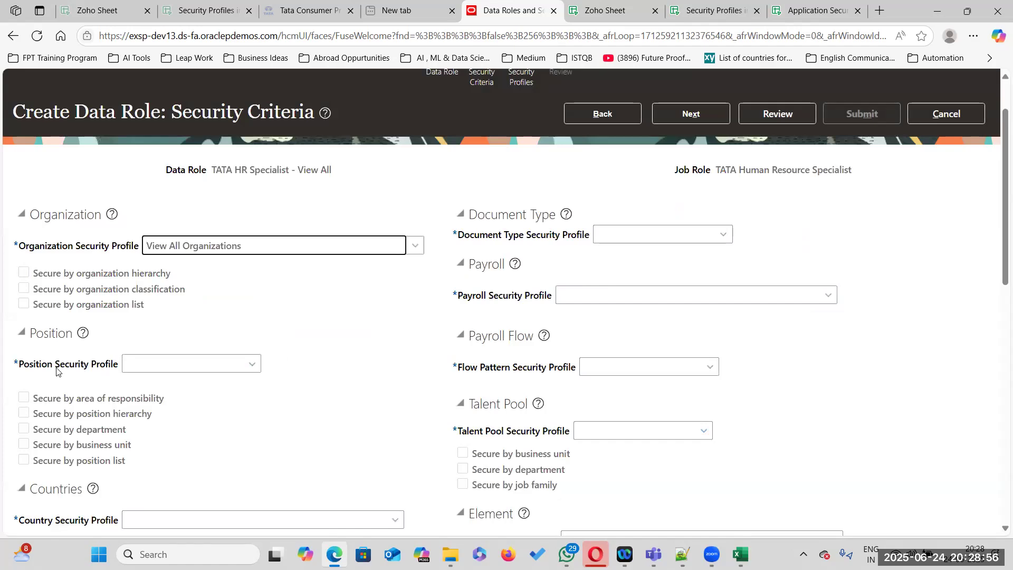
# - Set the Position Security Profile to View All Positions
pyautogui.scroll(-1, 174, 369)
pyautogui.click(252, 298)
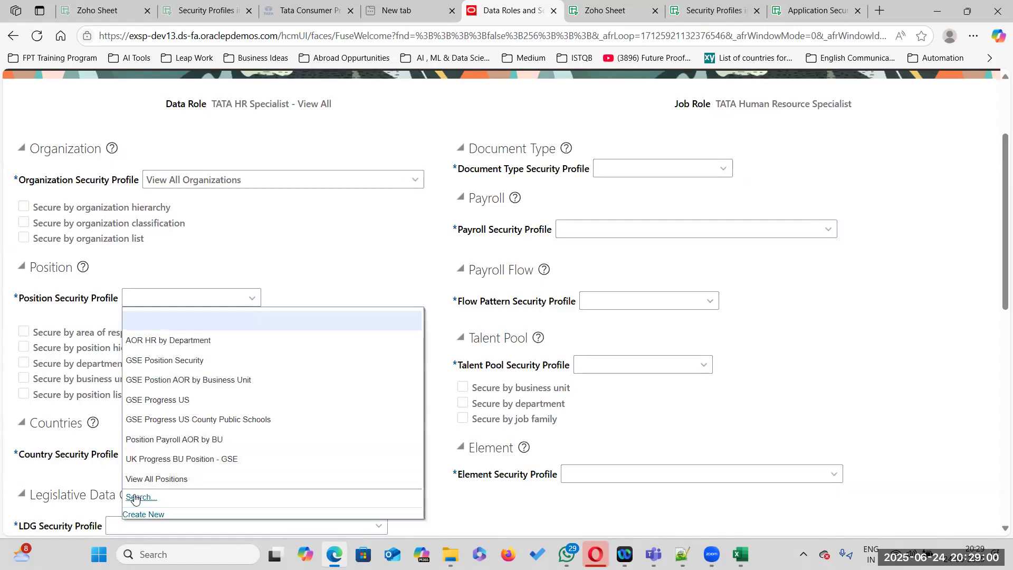
pyautogui.click(187, 479)
# - Set the Country Security Profile to View All Countries and the LDG Security Profile to View All Legislative Data Groups
pyautogui.scroll(-2, 340, 357)
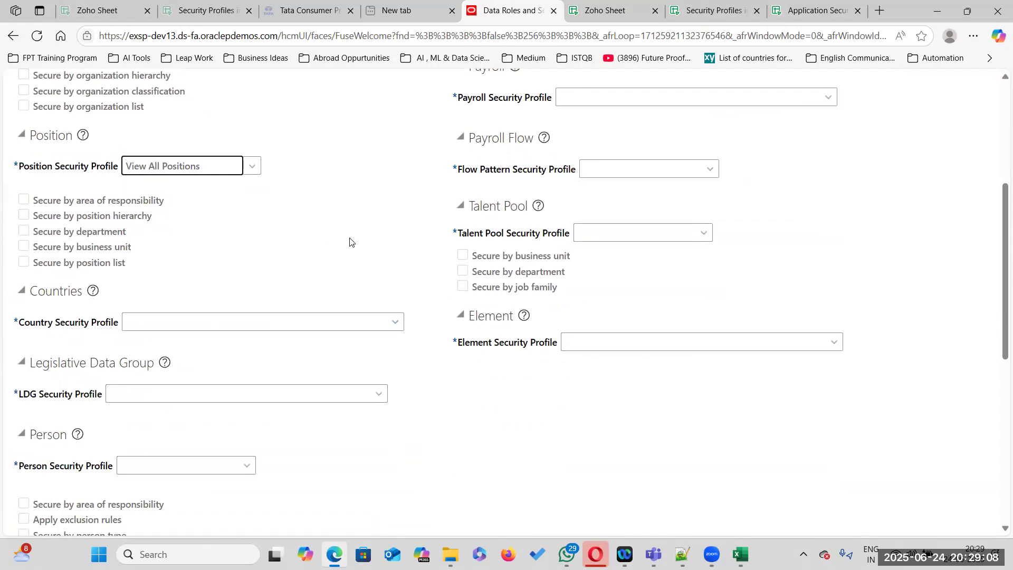
pyautogui.scroll(2, 295, 327)
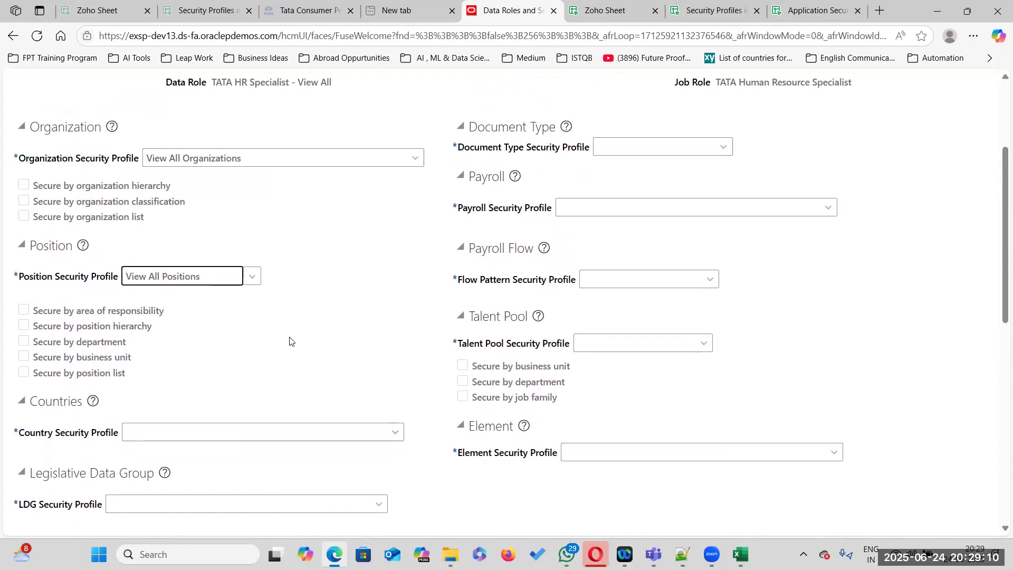
pyautogui.scroll(-4, 290, 339)
pyautogui.click(396, 256)
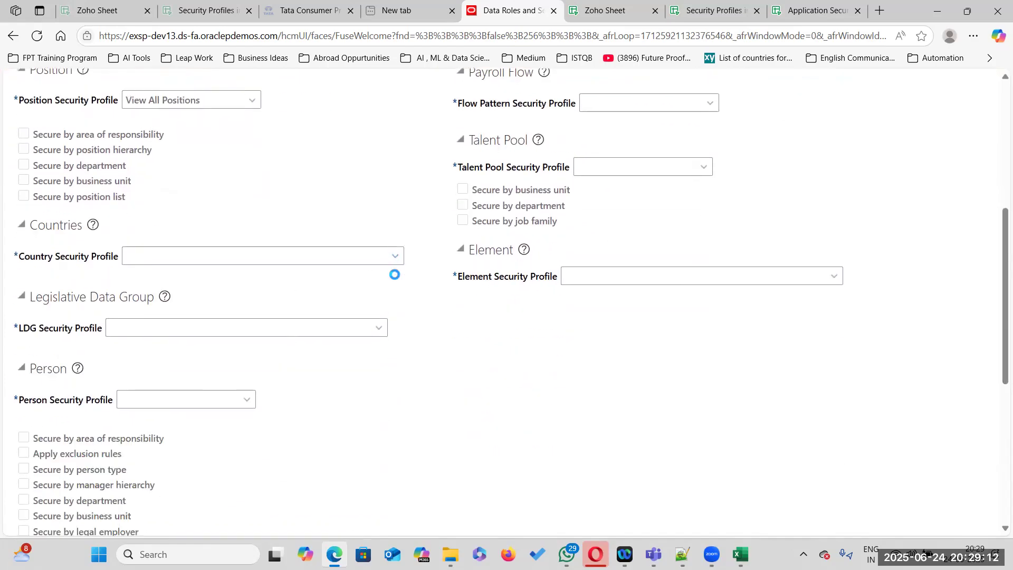
pyautogui.click(170, 456)
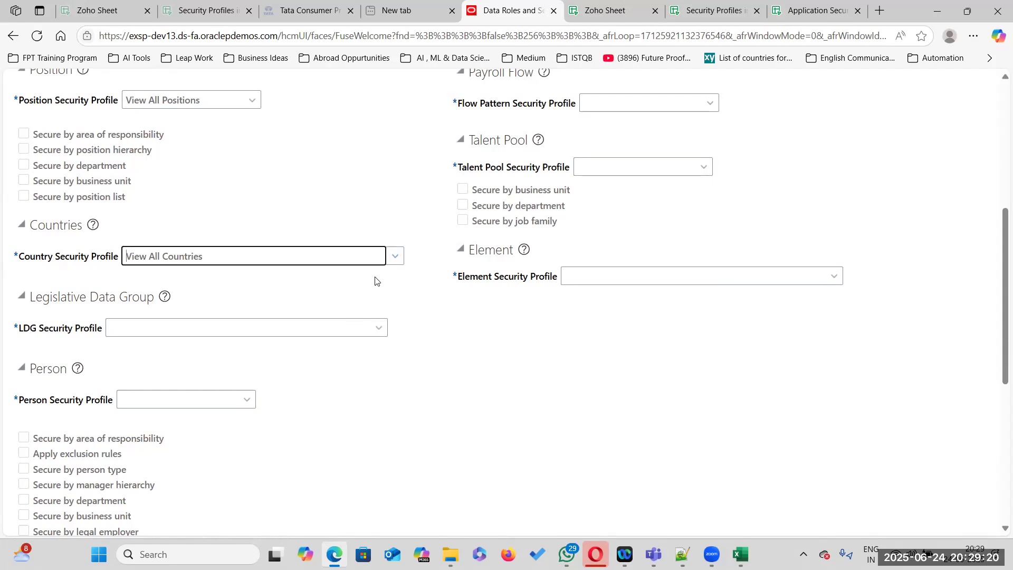
pyautogui.click(379, 328)
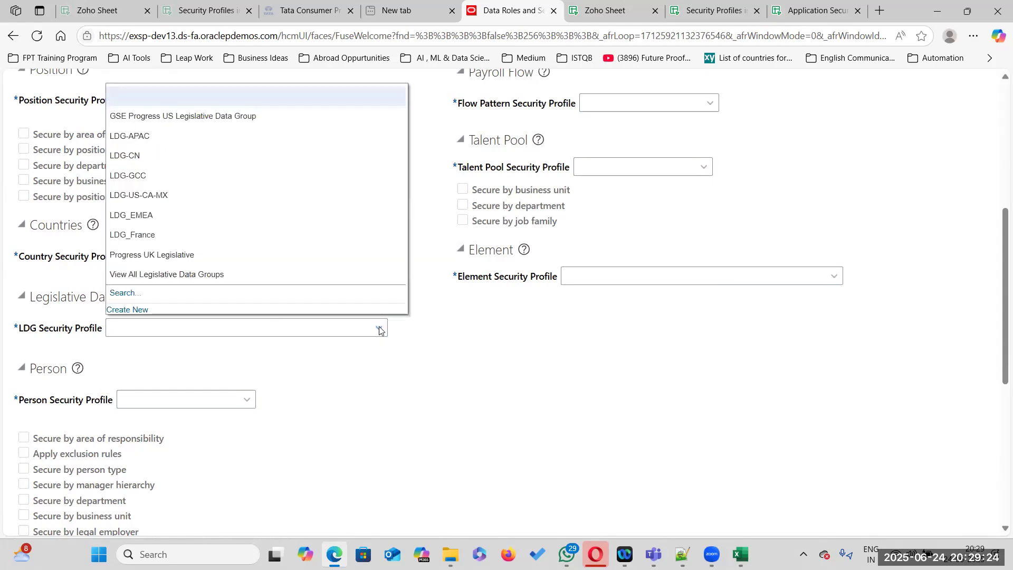
pyautogui.click(199, 275)
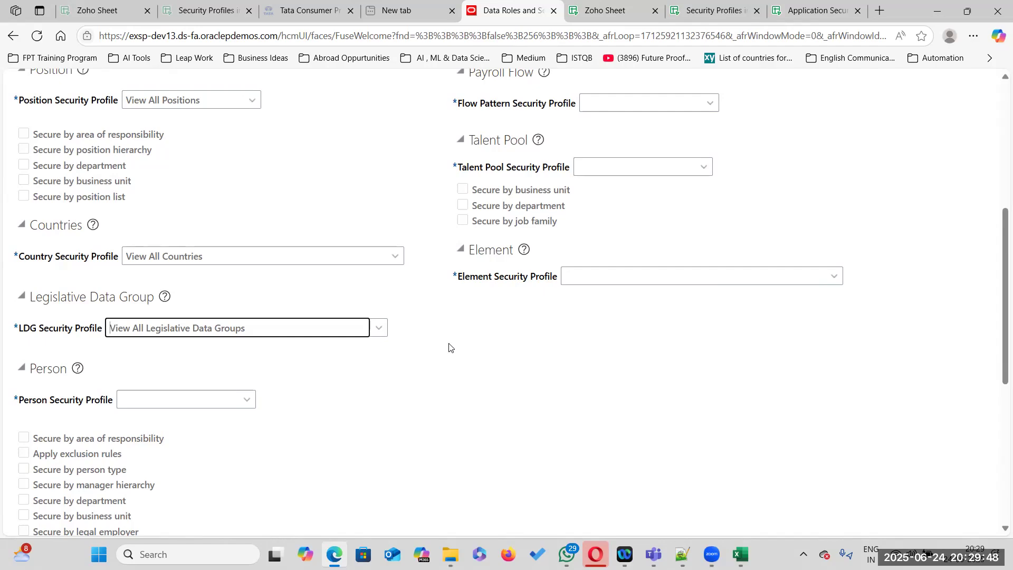
# - Return to the Organization section and highlight the selected Organization Security Profile name to review it
pyautogui.scroll(6, 448, 346)
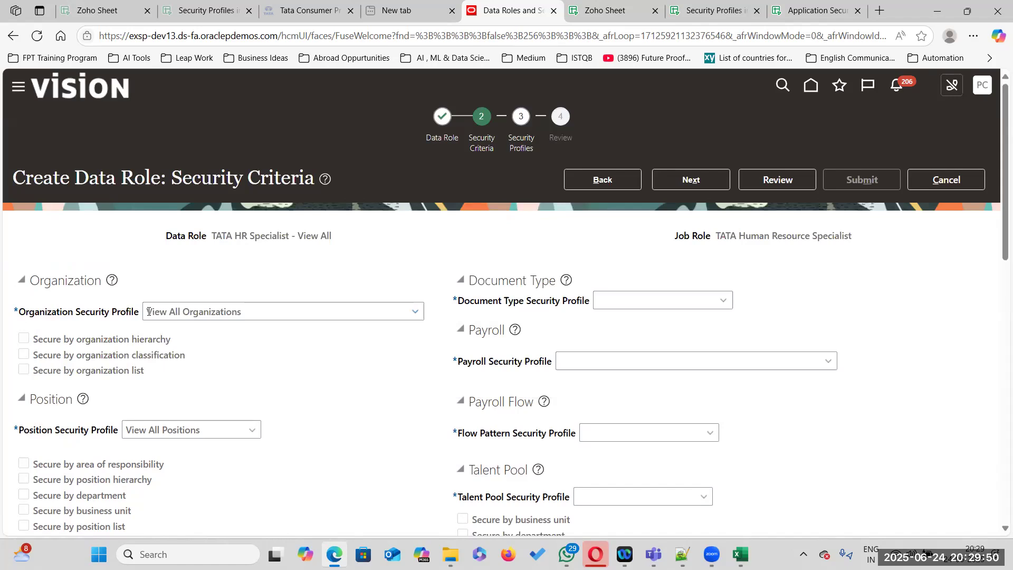
pyautogui.moveTo(148, 312); pyautogui.dragTo(248, 310)
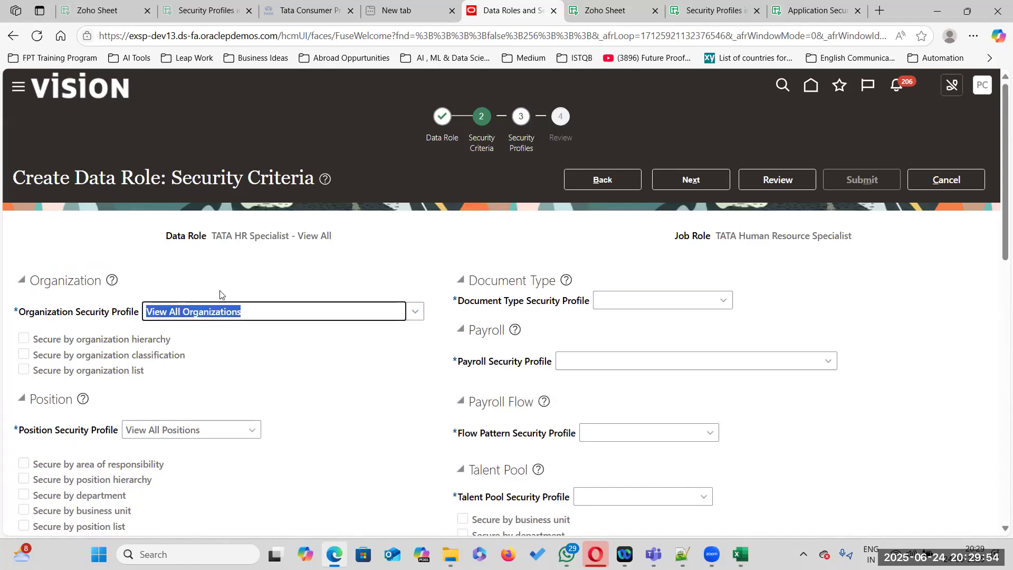
pyautogui.moveTo(244, 311); pyautogui.dragTo(131, 314)
pyautogui.click(206, 344)
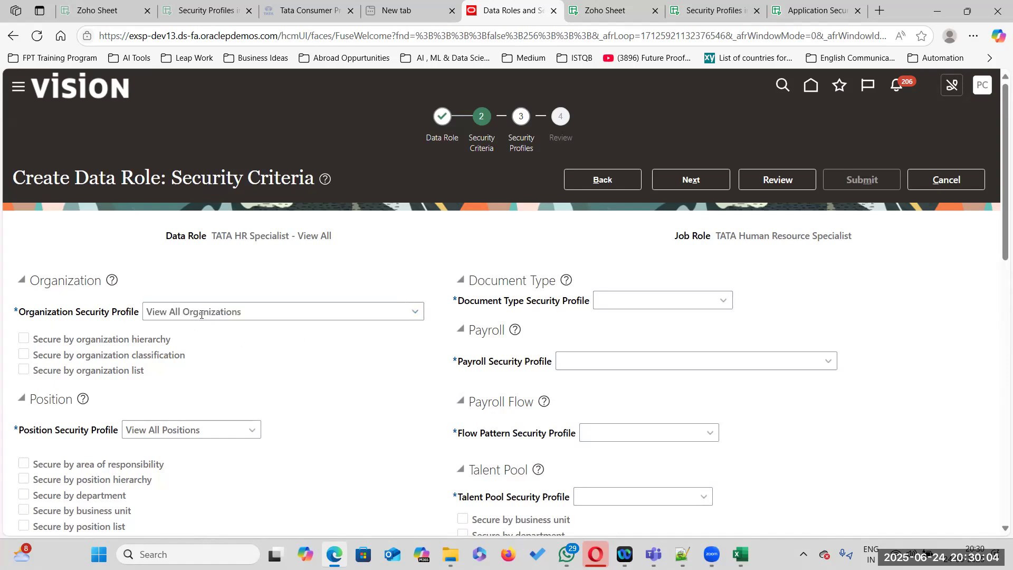
pyautogui.click(251, 309)
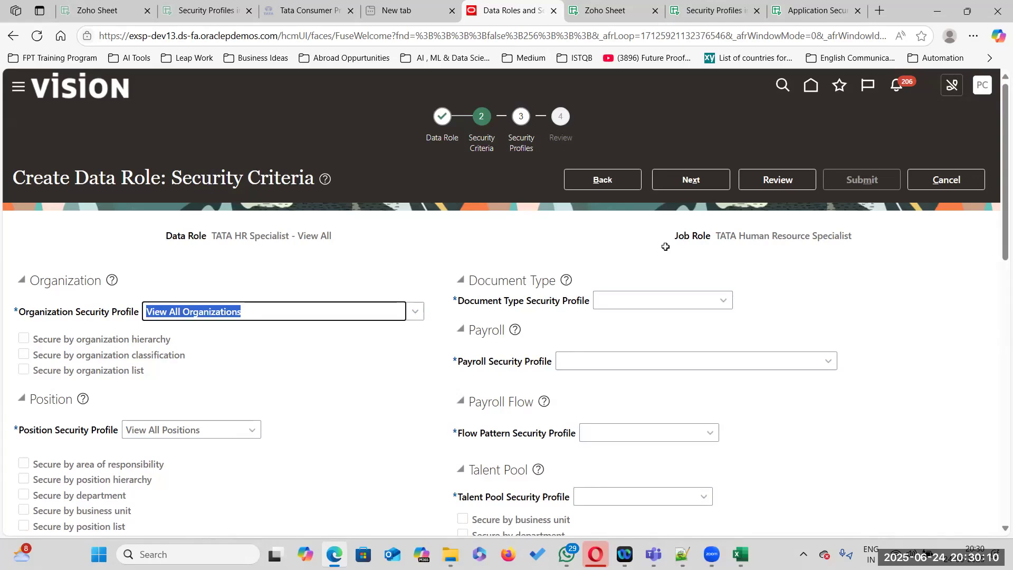
# - In the Security Profiles in Oracle HCM Cloud spreadsheet, enter "Organization Security Profile" in C24 and fit column C to its text
pyautogui.click(712, 10)
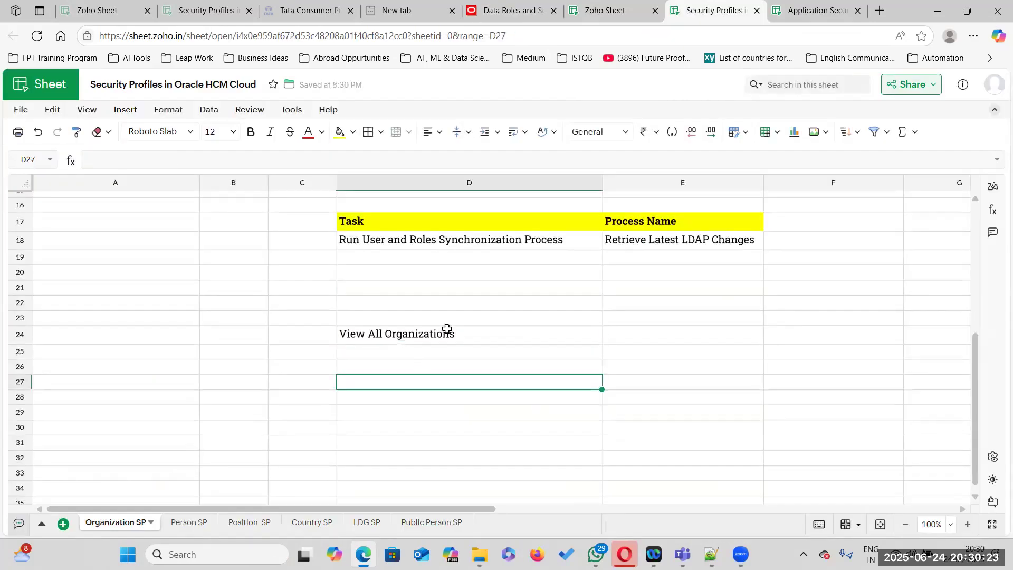
pyautogui.click(299, 336)
pyautogui.click(371, 320)
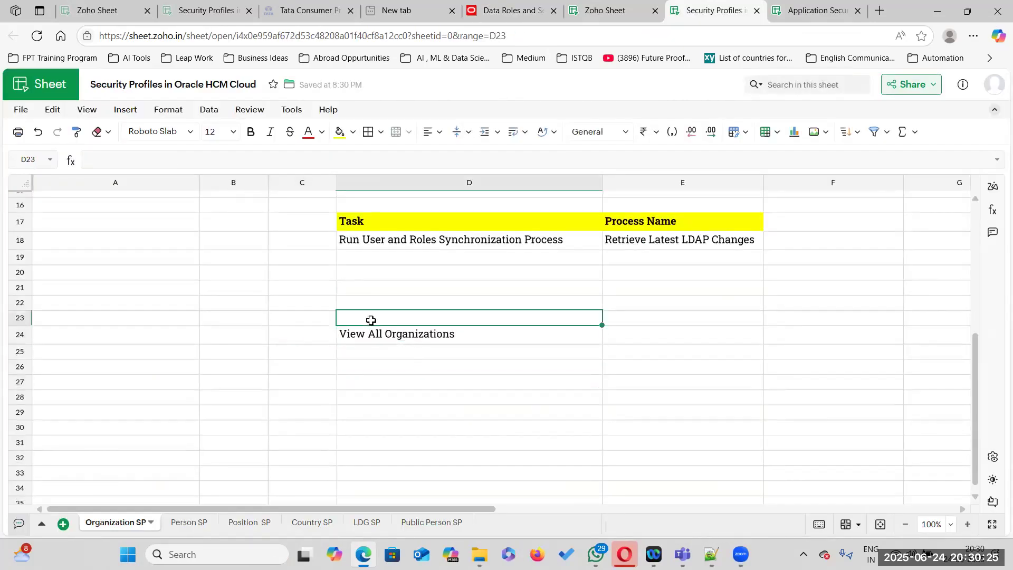
pyautogui.click(287, 334)
pyautogui.doubleClick(288, 336)
pyautogui.write('Or')
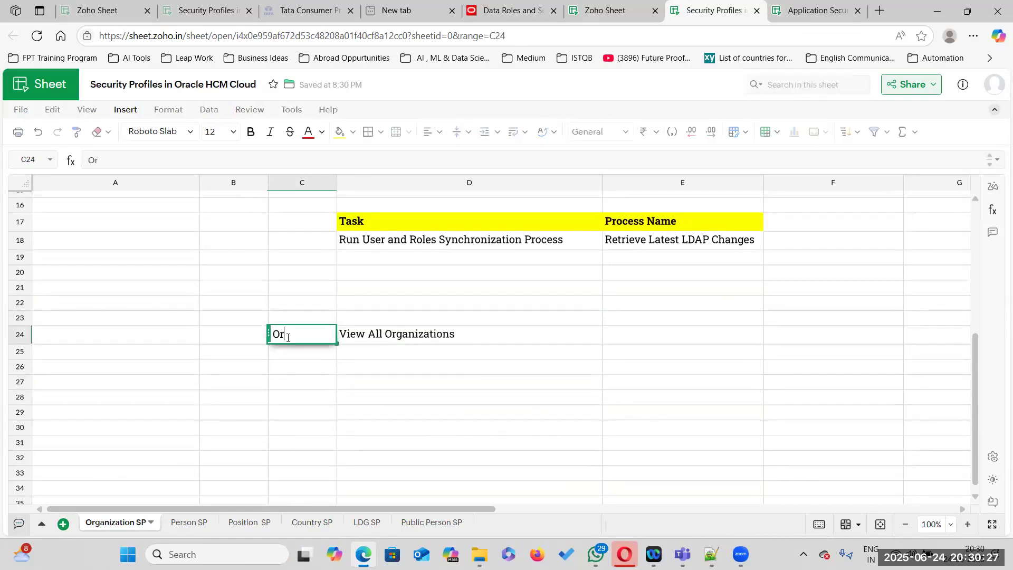
pyautogui.write('ganization Security Profile')
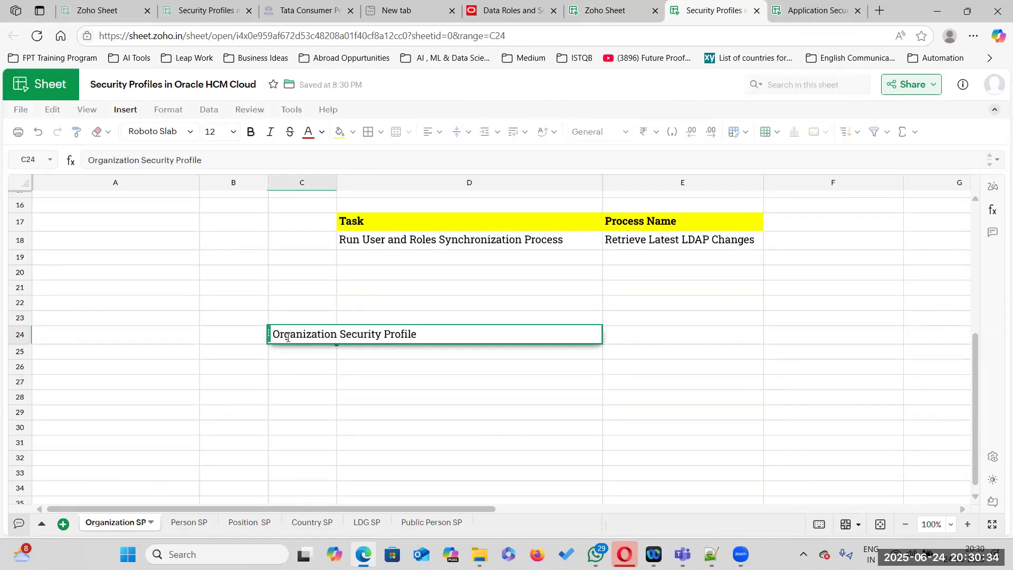
pyautogui.click(469, 397)
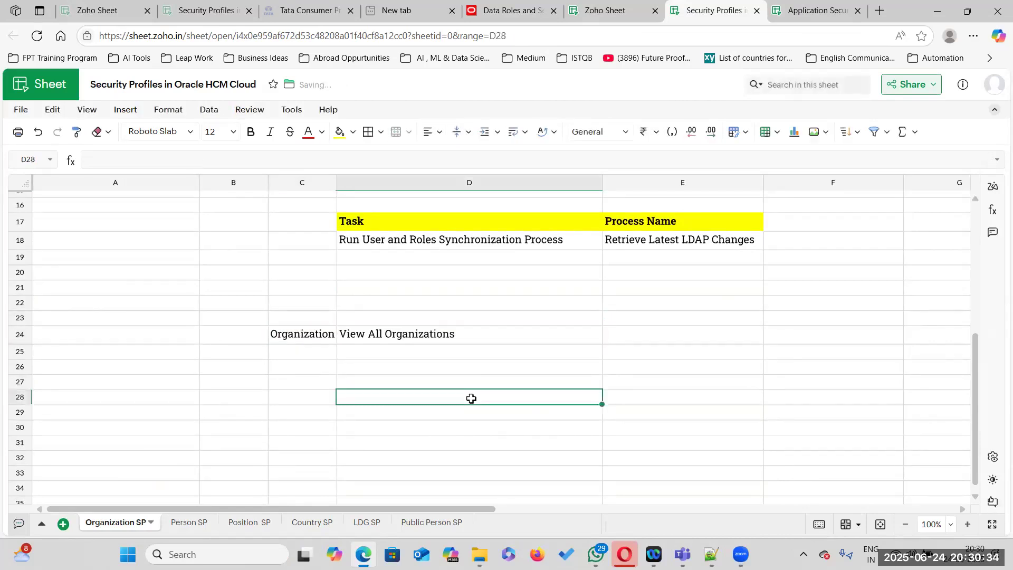
pyautogui.doubleClick(337, 182)
pyautogui.click(518, 334)
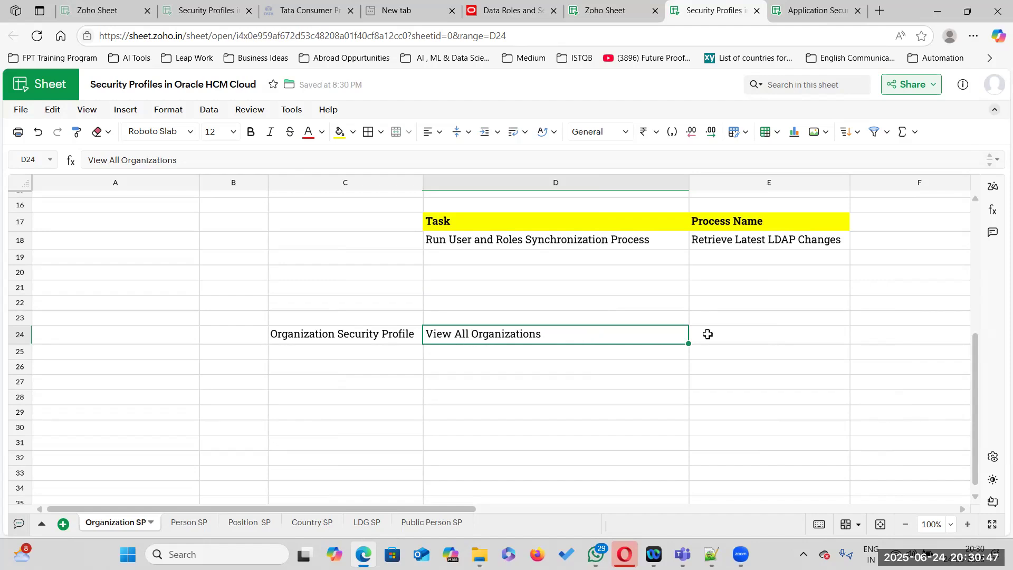
# - Copy "View All Positions" from the data role's Position Security Profile field in Oracle into cell D25 of the spreadsheet
pyautogui.click(310, 352)
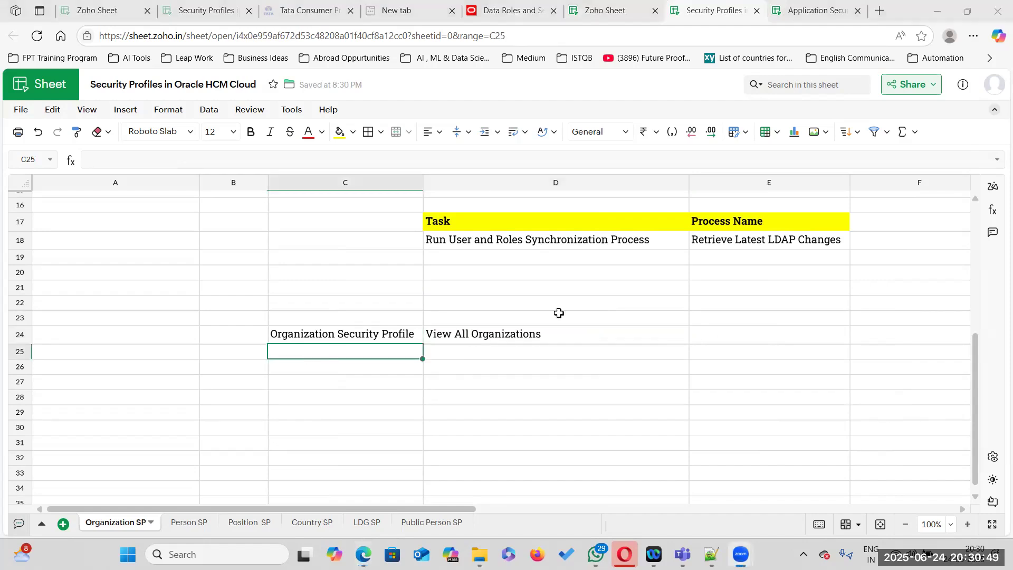
pyautogui.hotkey('alt', 'Tab')
pyautogui.press('Tab')
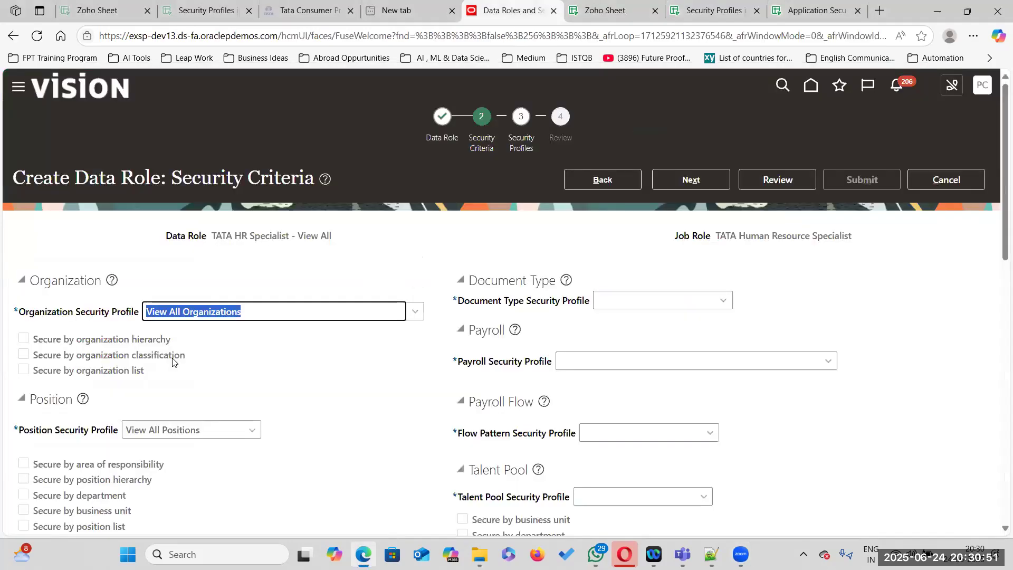
pyautogui.click(163, 430)
pyautogui.hotkey('ctrl', 'c')
pyautogui.hotkey('alt', 'Tab')
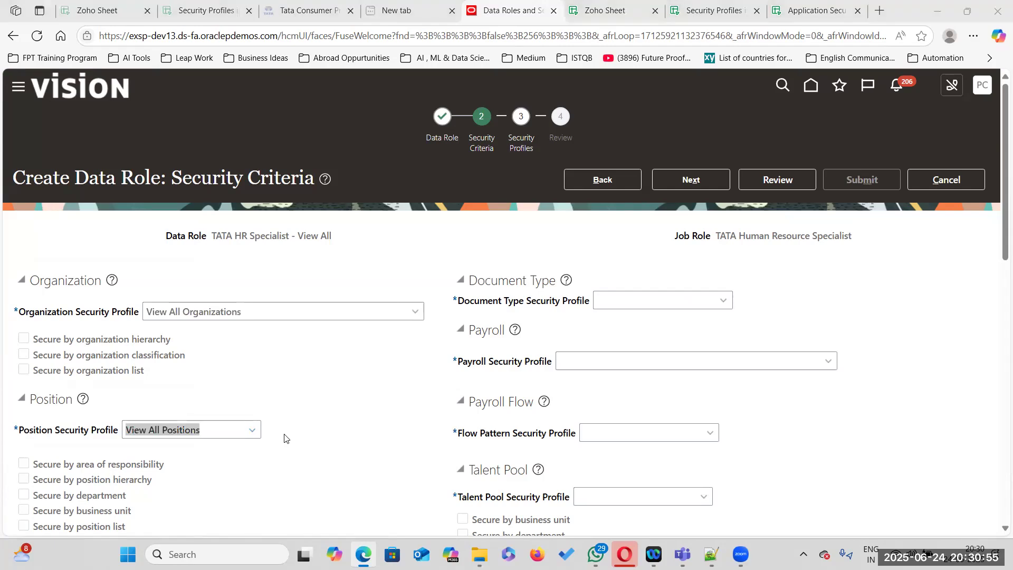
pyautogui.hotkey('alt', 'Tab')
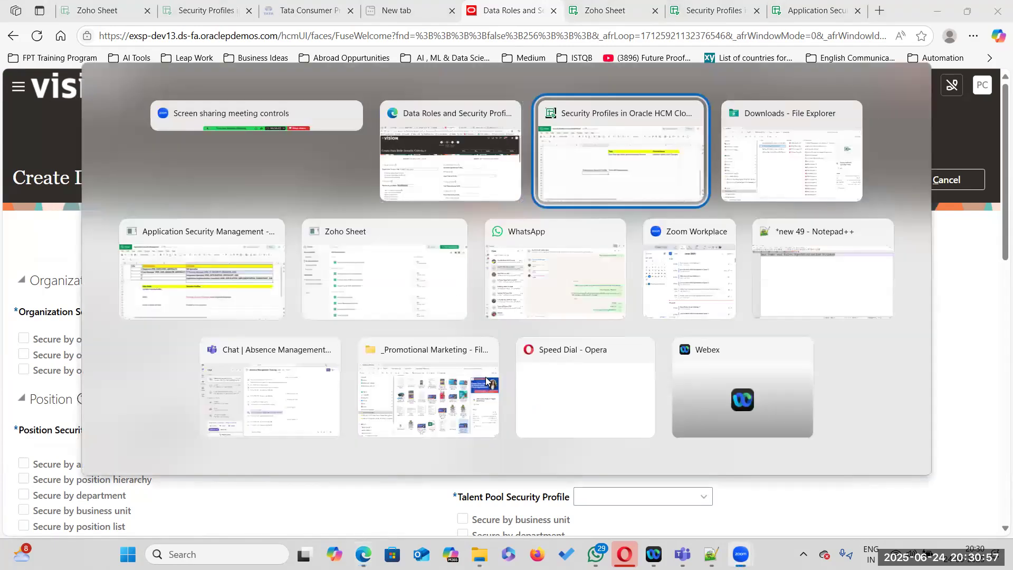
pyautogui.doubleClick(449, 353)
pyautogui.hotkey('ctrl', 'v')
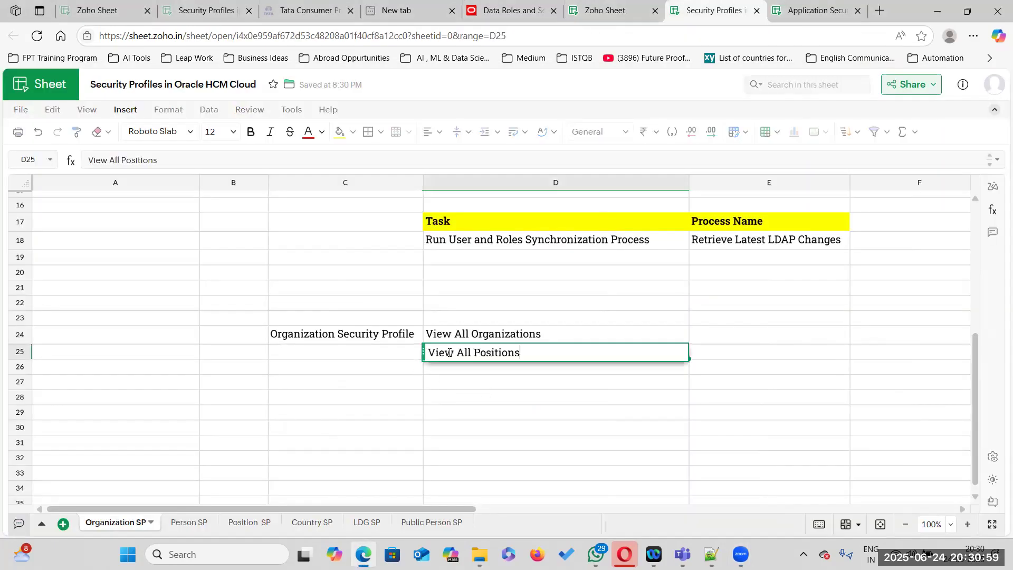
# - Label the View All Positions row by entering "Position Security Profile" in C25
pyautogui.doubleClick(346, 351)
pyautogui.write('Posit')
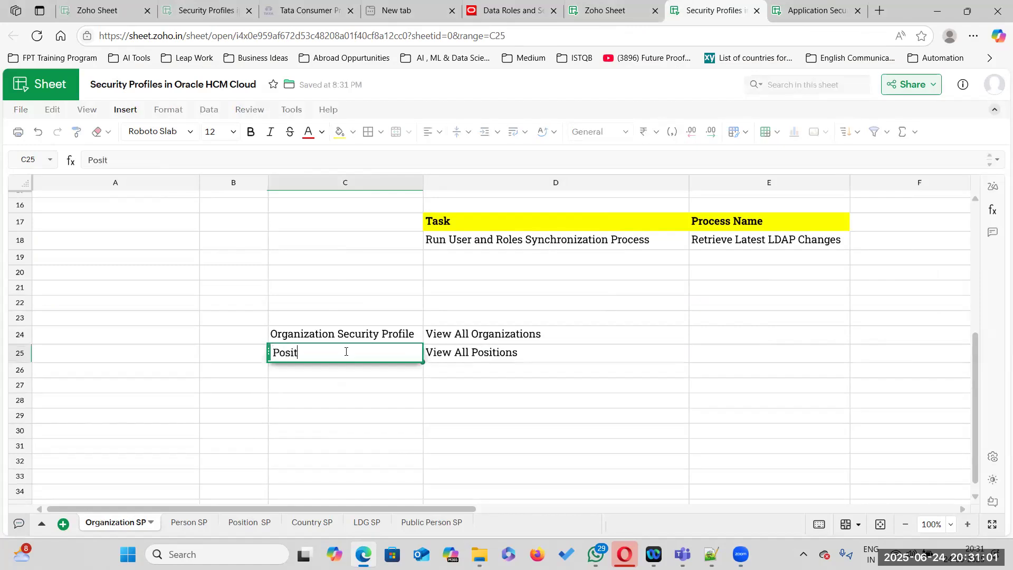
pyautogui.write('ion Security Profile')
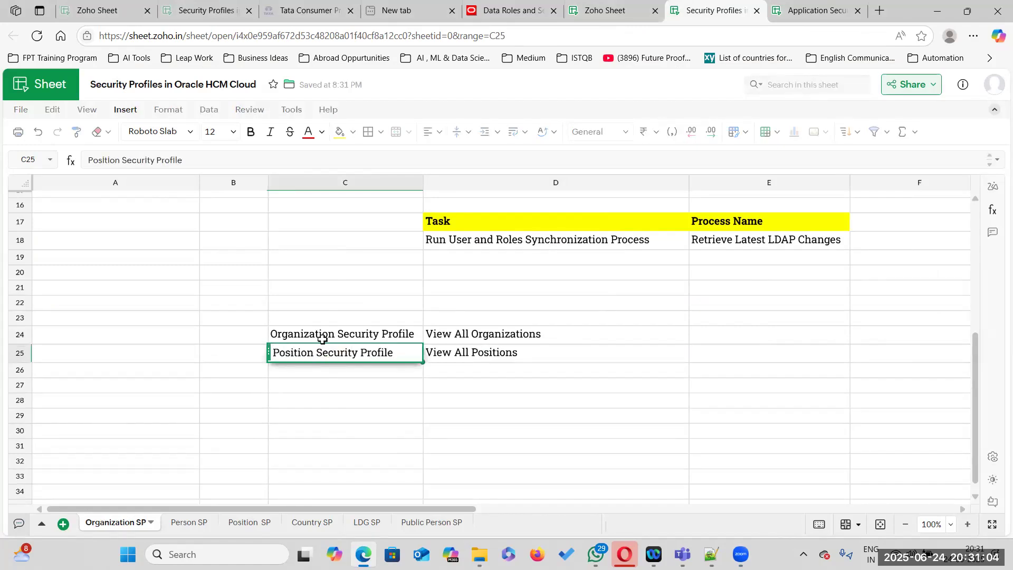
pyautogui.click(606, 400)
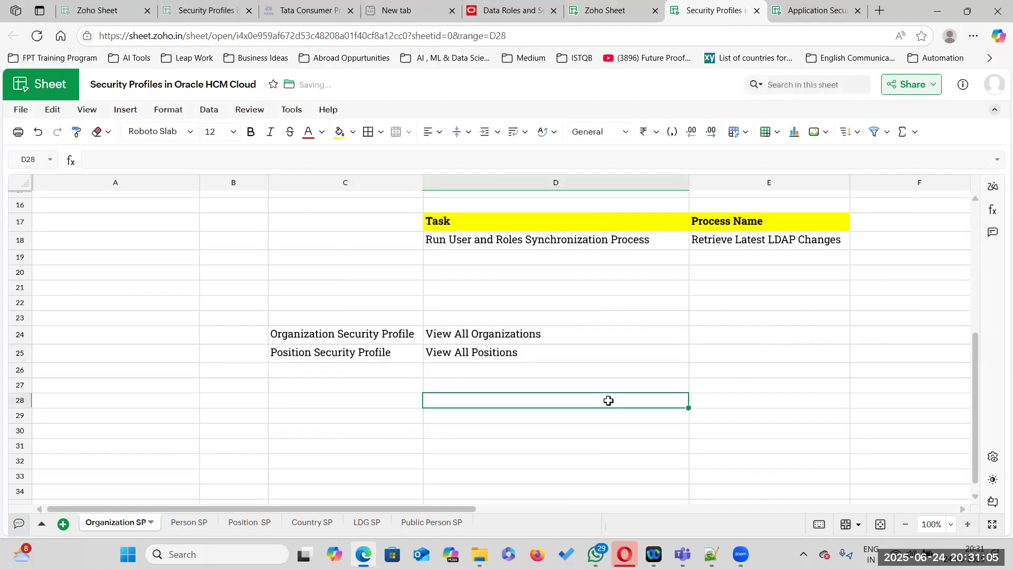
pyautogui.click(553, 357)
pyautogui.click(543, 333)
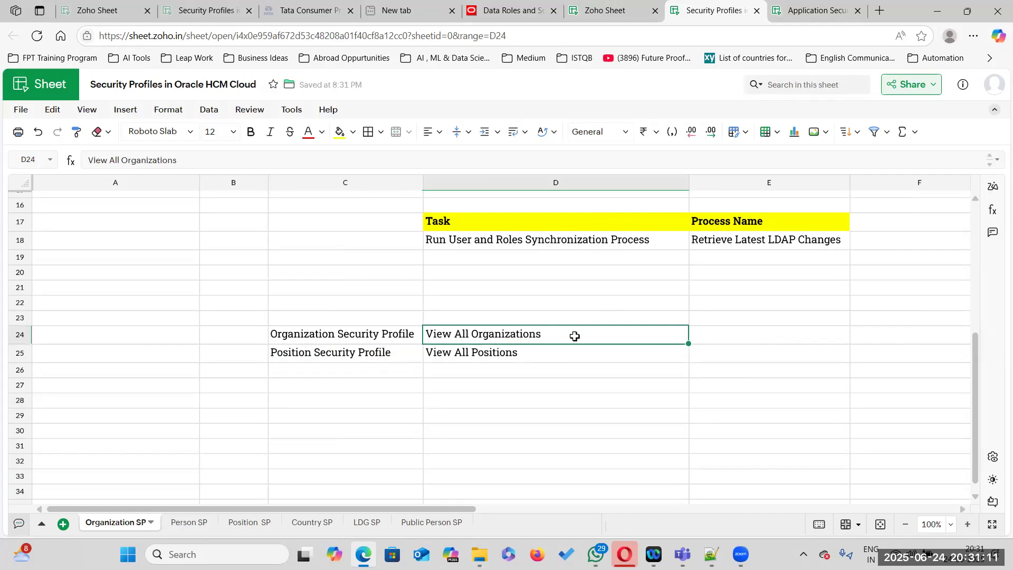
pyautogui.click(541, 354)
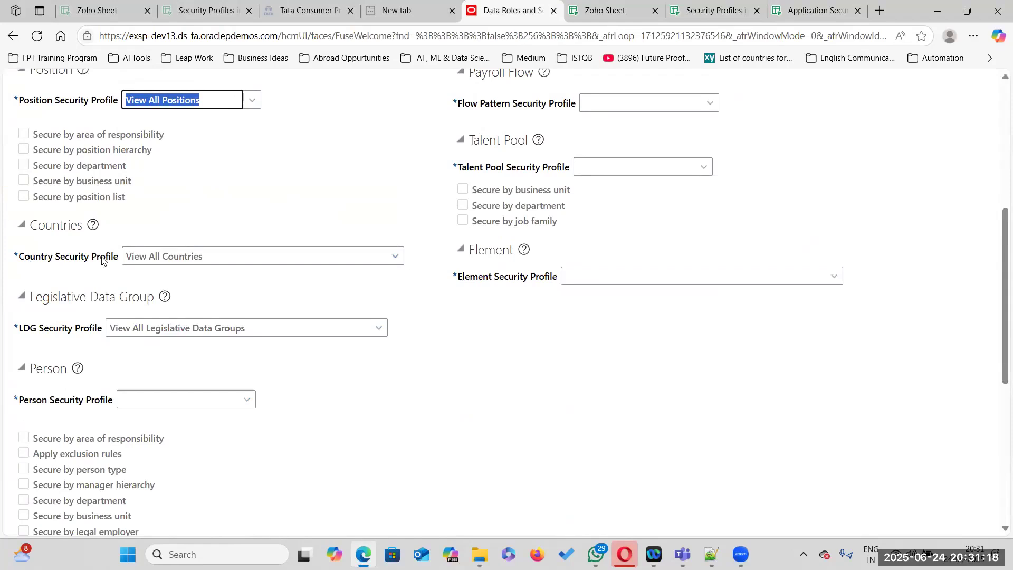
# - Copy "View All Countries" from the data role's Country Security Profile field into cell D26 of the spreadsheet
pyautogui.click(207, 254)
pyautogui.hotkey('ctrl', 'c')
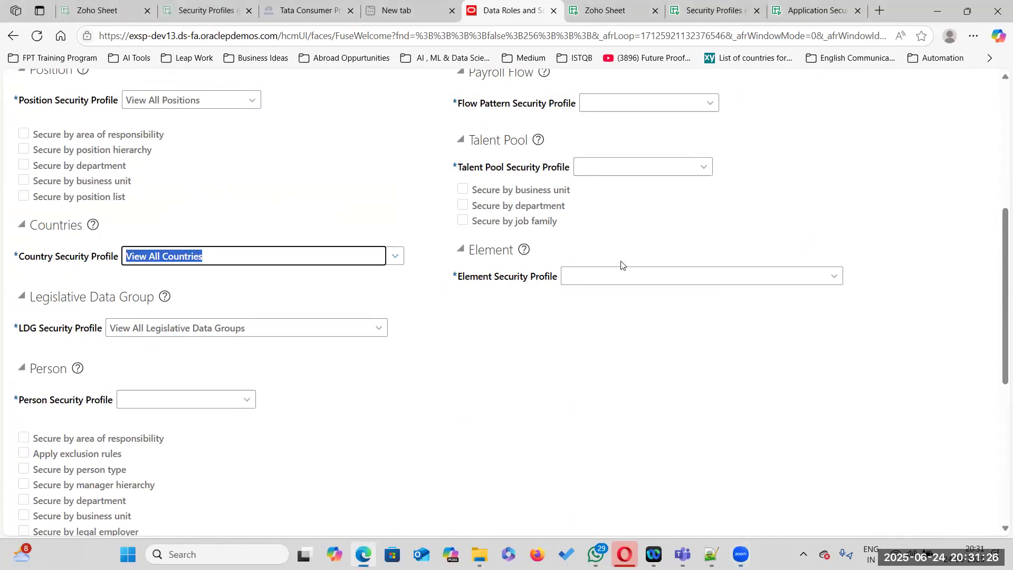
pyautogui.hotkey('alt', 'Tab')
pyautogui.hotkey('alt', 'Tab')
pyautogui.click(444, 372)
pyautogui.hotkey('ctrl', 'v')
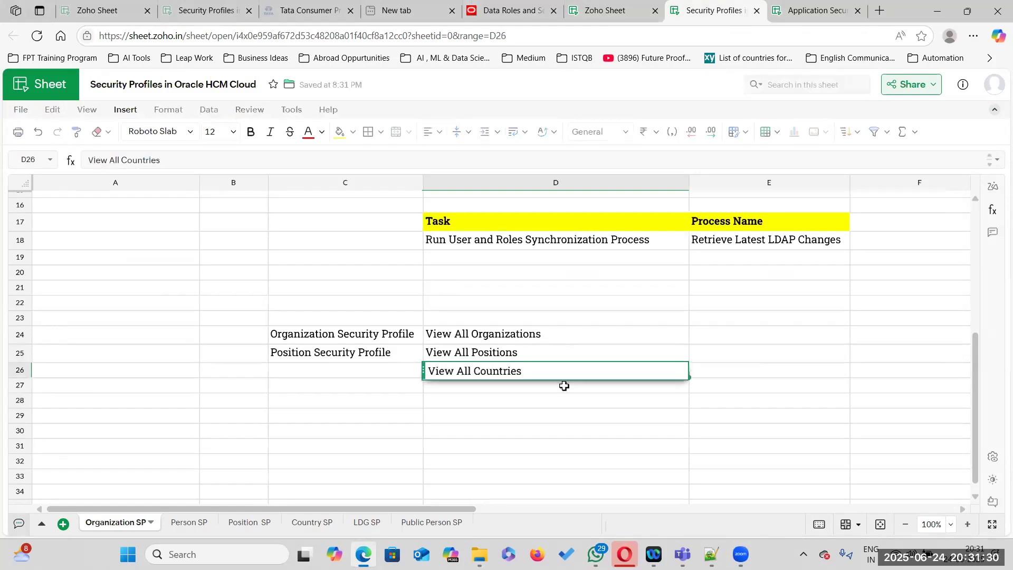
pyautogui.press('Return')
pyautogui.click(737, 373)
pyautogui.click(534, 372)
pyautogui.click(527, 332)
pyautogui.click(512, 353)
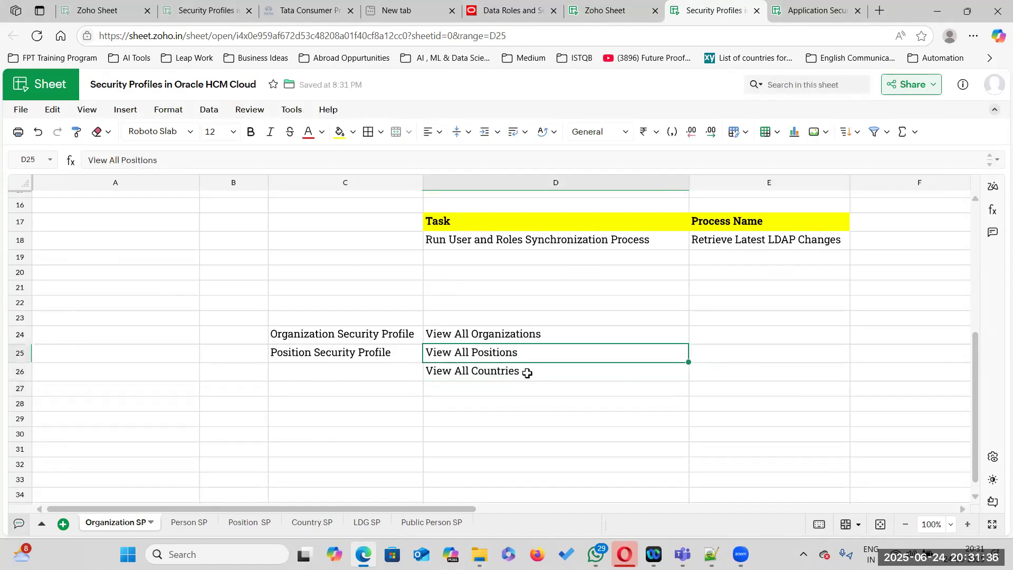
pyautogui.click(528, 371)
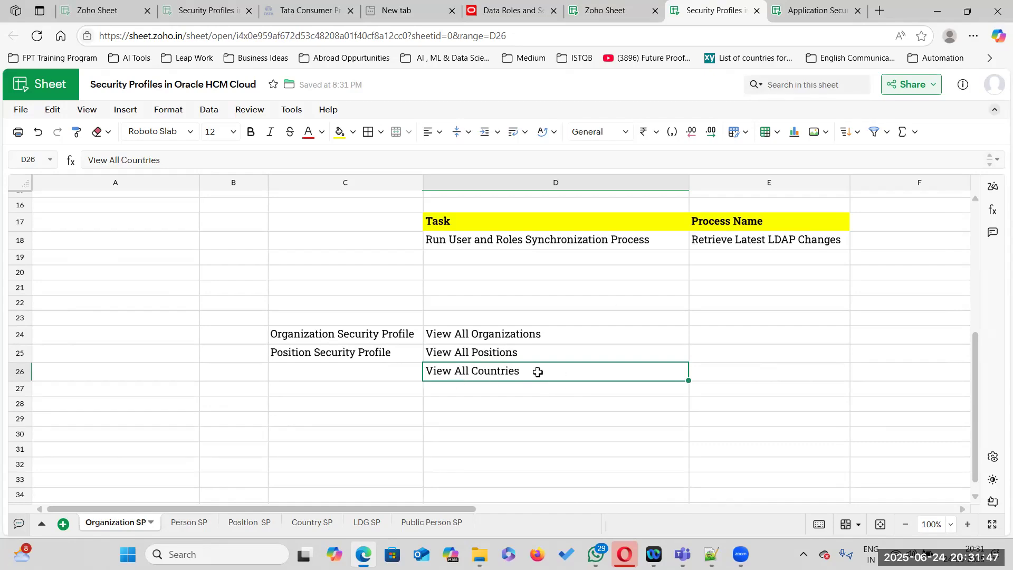
# - Copy the "Country Security Profile" label from the Oracle data role page into cell C26 of the spreadsheet
pyautogui.hotkey('alt', 'Tab')
pyautogui.moveTo(20, 259); pyautogui.dragTo(116, 259)
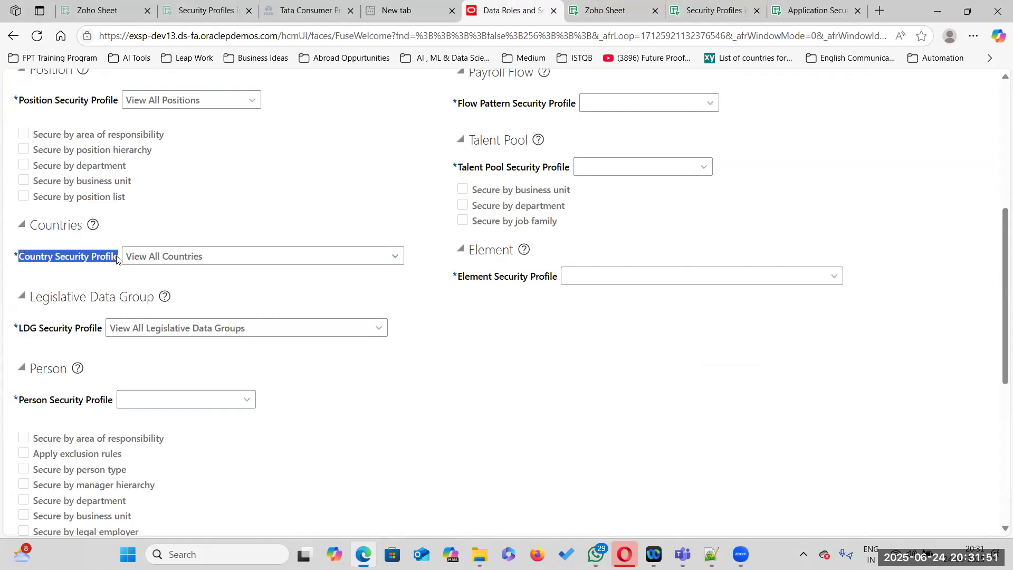
pyautogui.hotkey('ctrl', 'c')
pyautogui.hotkey('alt', 'Tab')
pyautogui.doubleClick(367, 369)
pyautogui.hotkey('ctrl', 'v')
pyautogui.click(455, 387)
# - Copy the "LDG Security Profile" label from the Oracle data role page into cell C27 of the spreadsheet
pyautogui.hotkey('alt', 'Tab')
pyautogui.moveTo(20, 328); pyautogui.dragTo(102, 334)
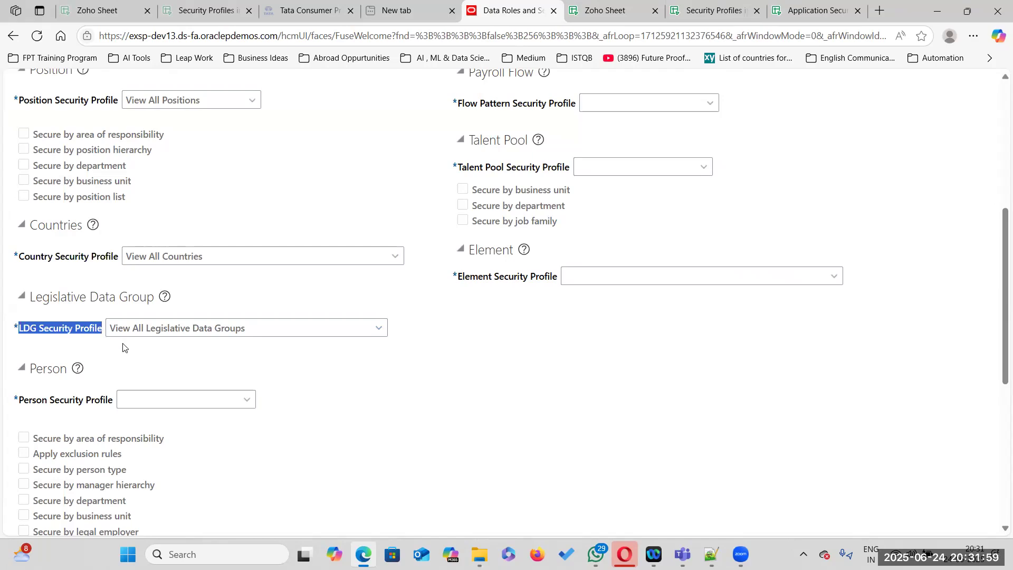
pyautogui.hotkey('alt', 'Tab')
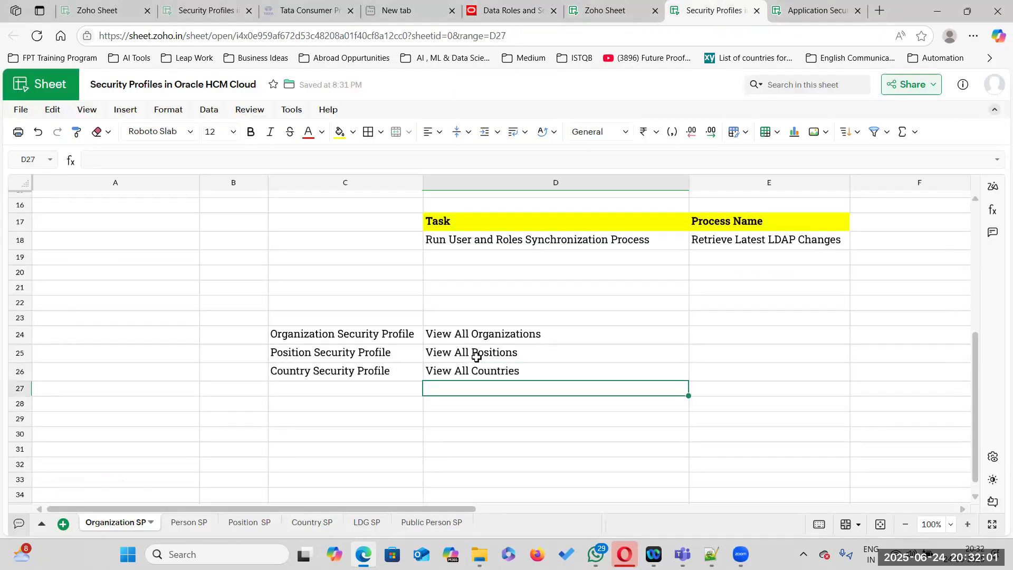
pyautogui.click(339, 386)
pyautogui.doubleClick(339, 385)
pyautogui.hotkey('ctrl', 'v')
pyautogui.moveTo(544, 404); pyautogui.dragTo(476, 387)
pyautogui.click(376, 391)
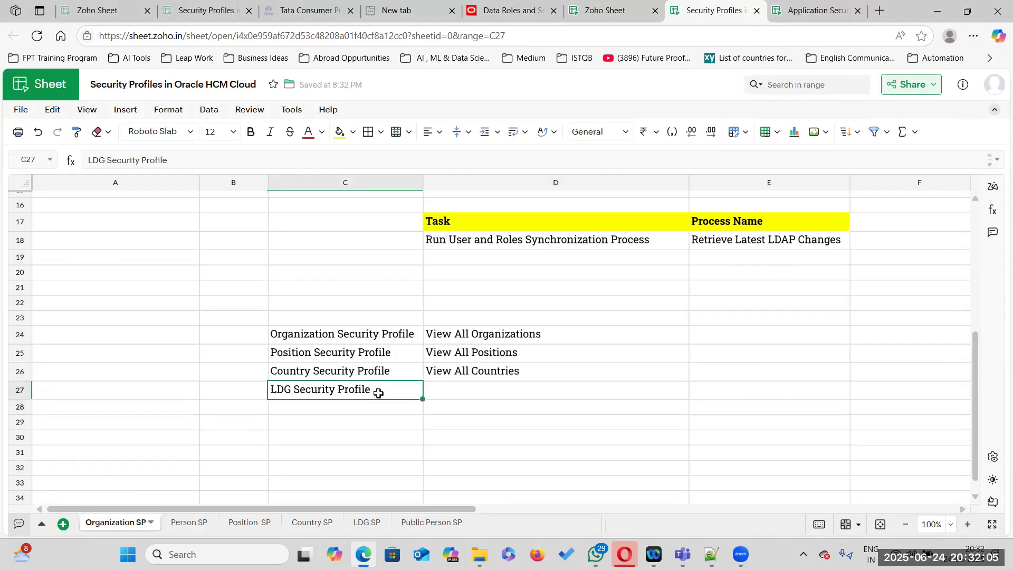
pyautogui.click(444, 388)
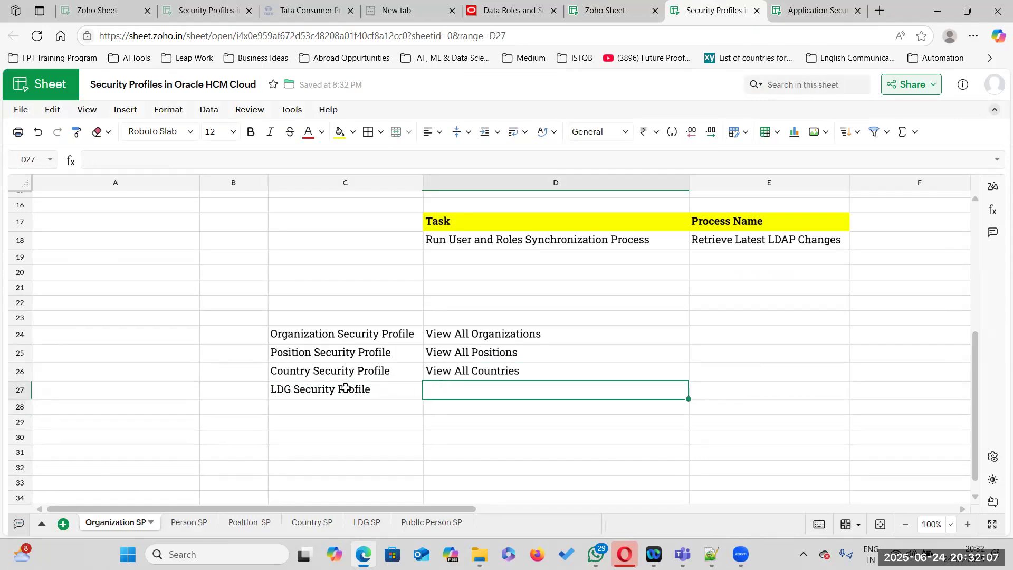
pyautogui.click(416, 386)
# - Copy "View All Legislative Data Groups" from the data role's LDG Security Profile field into cell D27 of the spreadsheet
pyautogui.hotkey('alt', 'Tab')
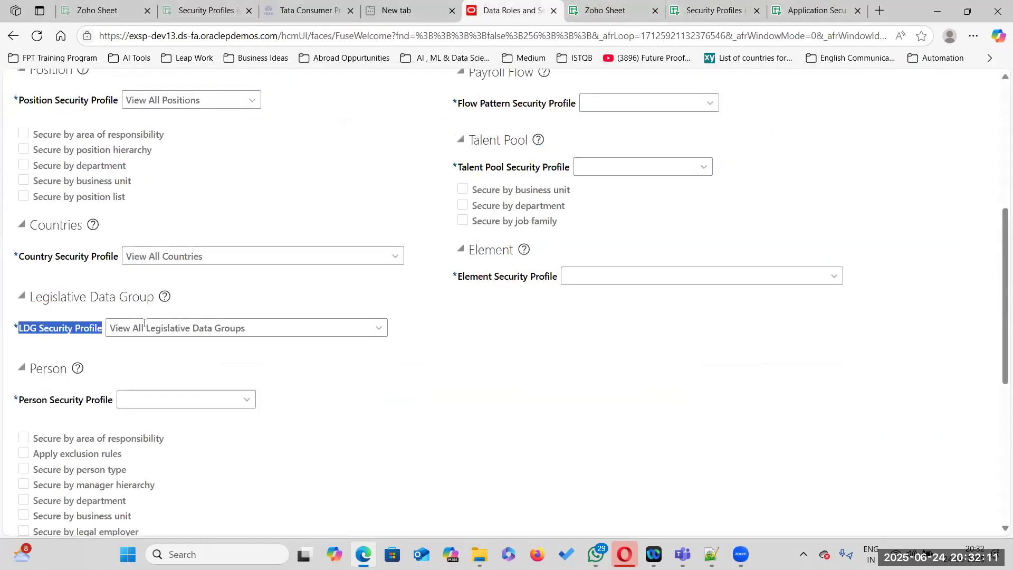
pyautogui.moveTo(257, 325); pyautogui.dragTo(104, 325)
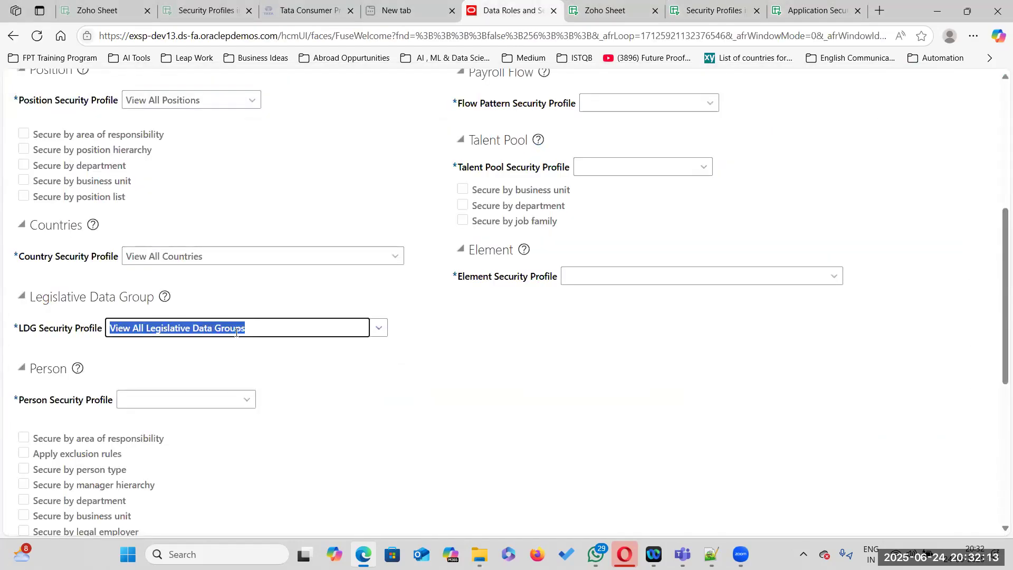
pyautogui.hotkey('alt', 'Tab')
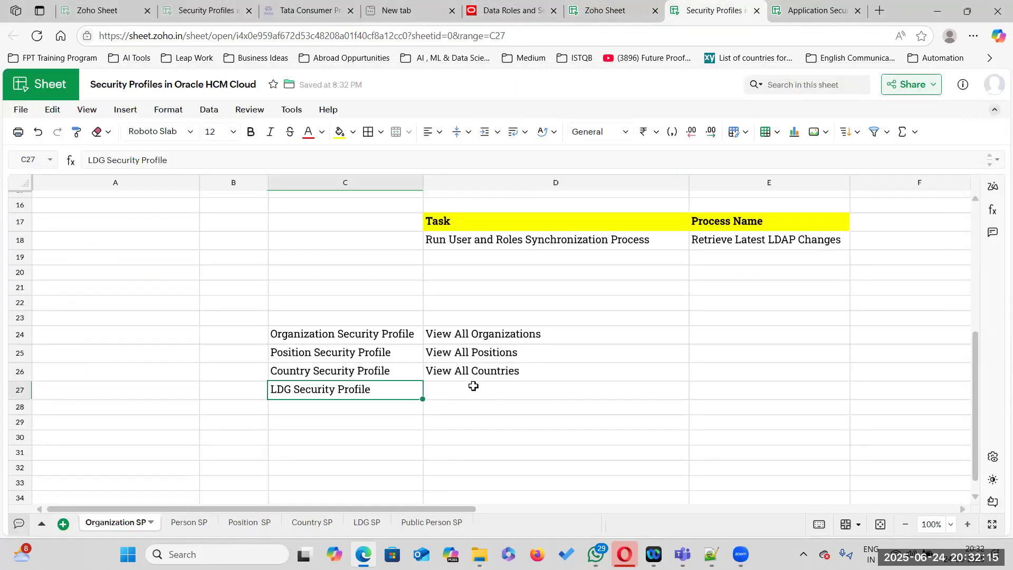
pyautogui.doubleClick(473, 387)
pyautogui.hotkey('ctrl', 'v')
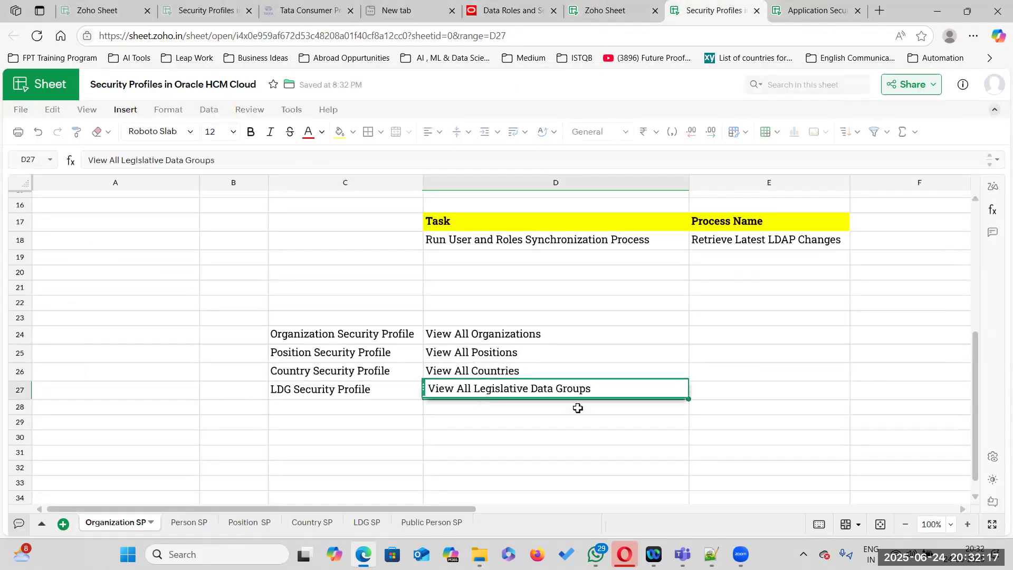
pyautogui.click(654, 411)
pyautogui.click(603, 388)
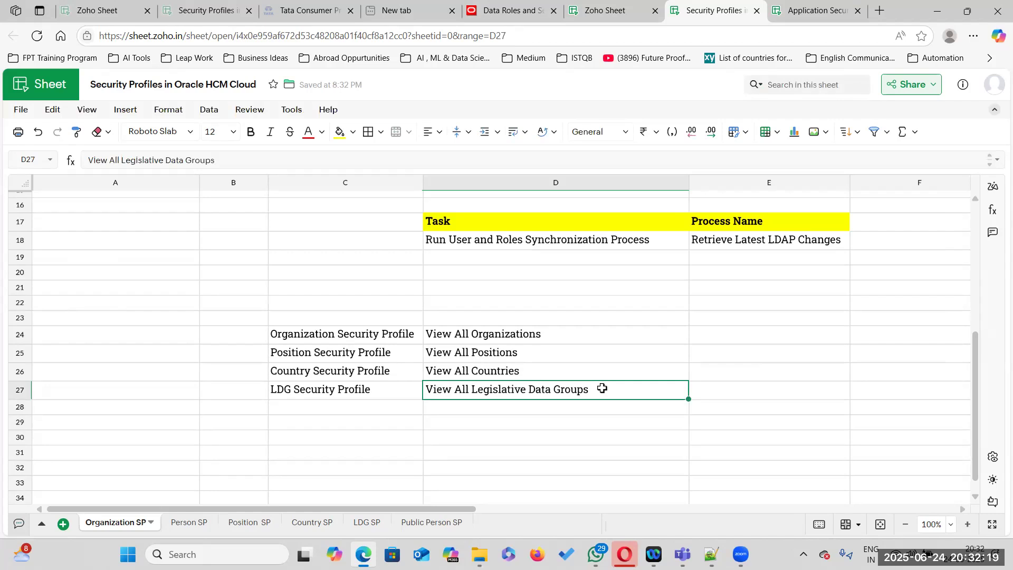
# - Review the View All security profile values listed in D24 to D27 against their labels
pyautogui.click(674, 334)
pyautogui.click(636, 356)
pyautogui.click(621, 371)
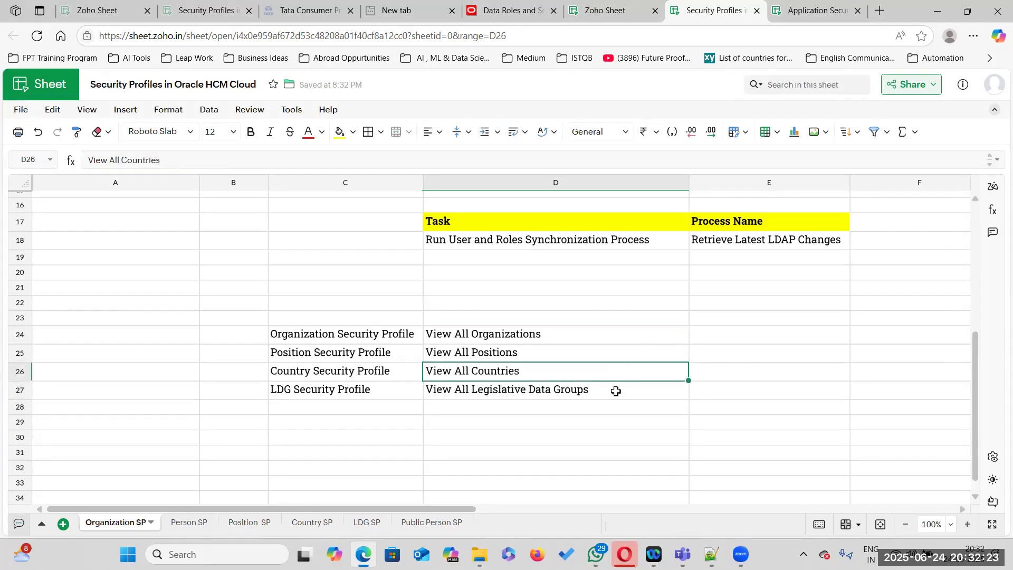
pyautogui.click(614, 390)
pyautogui.click(607, 420)
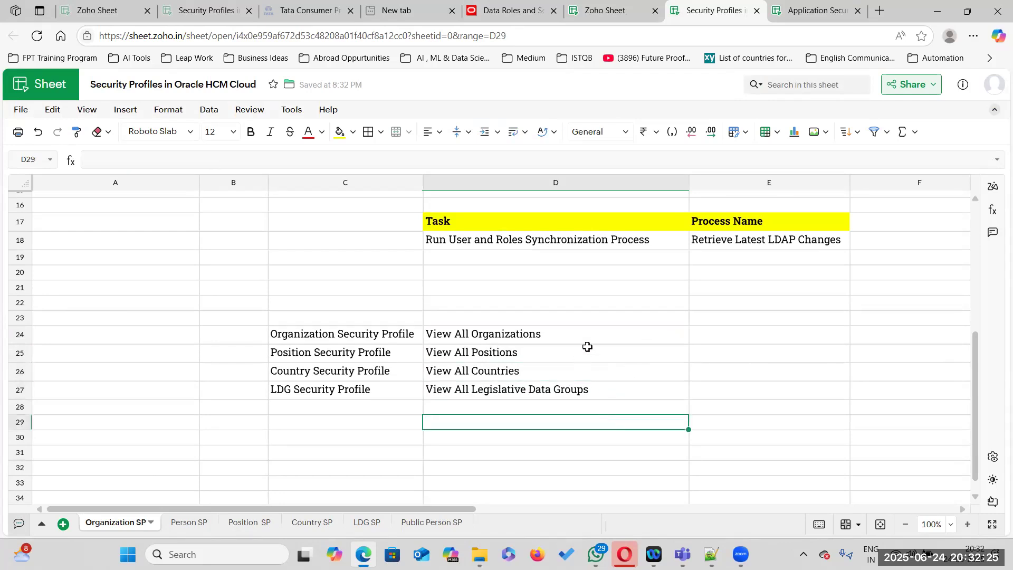
pyautogui.click(595, 335)
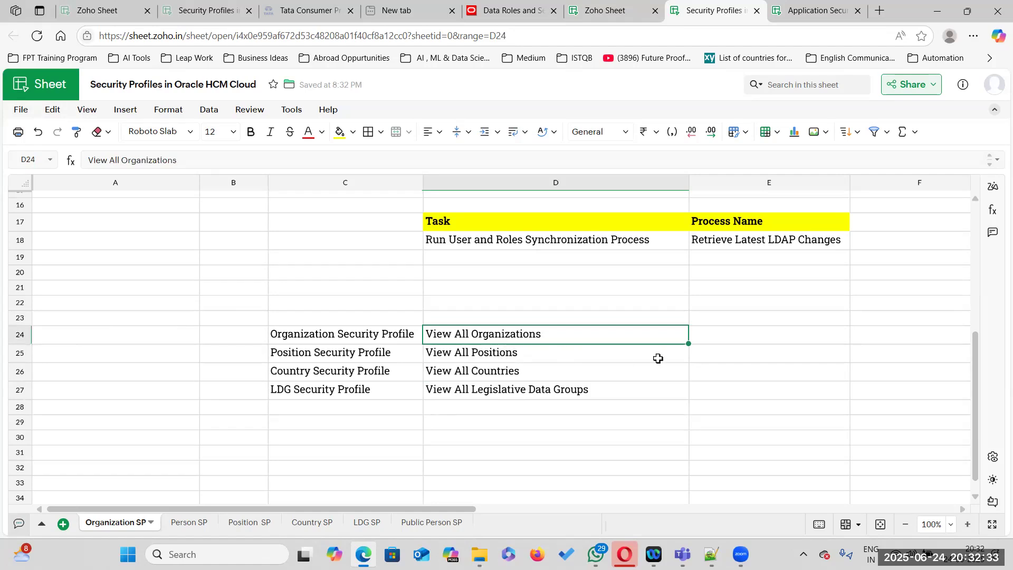
pyautogui.click(552, 352)
pyautogui.click(551, 335)
pyautogui.click(548, 354)
pyautogui.click(503, 370)
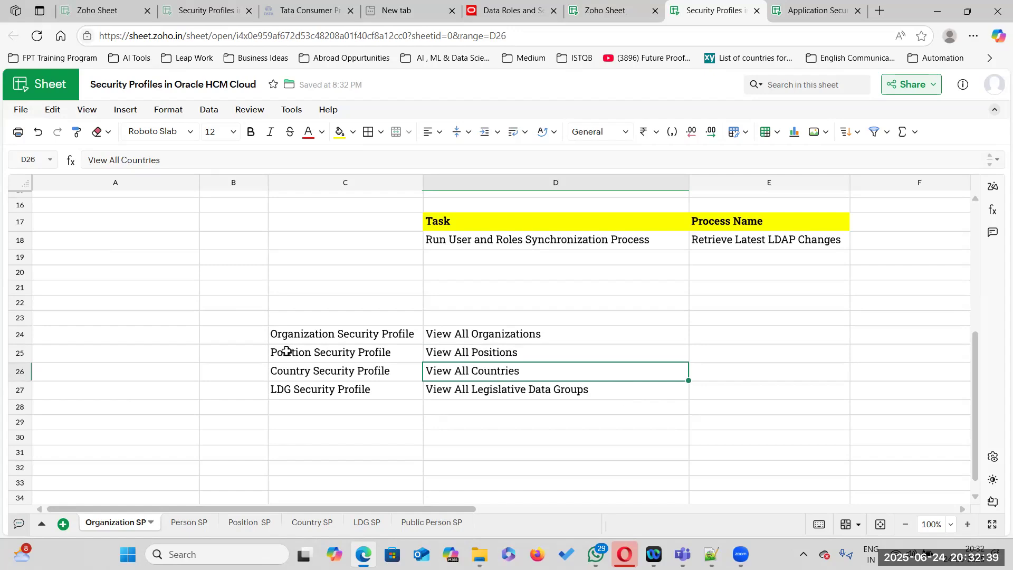
pyautogui.click(566, 330)
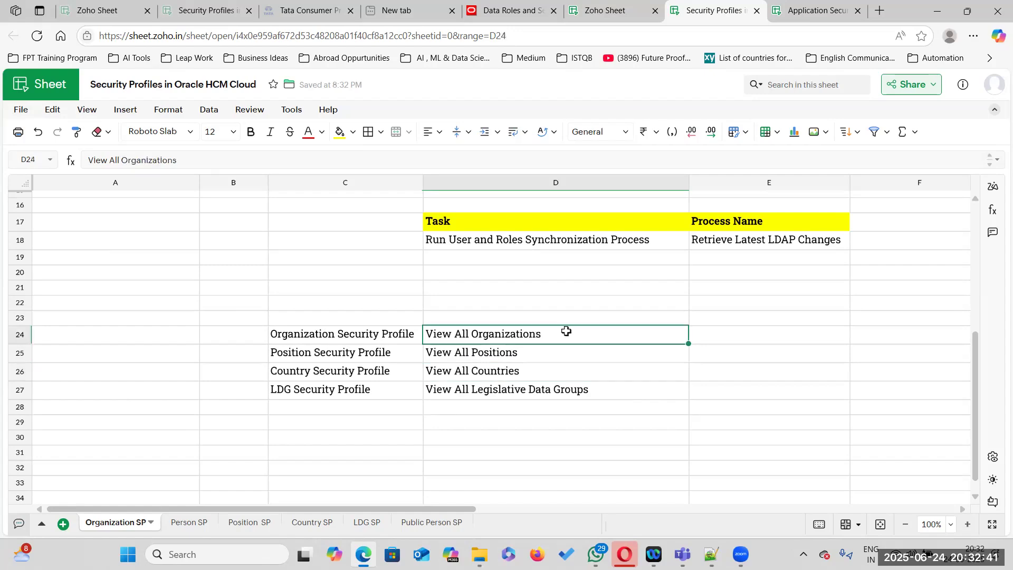
# - Switch to the Oracle data role page and examine the Person Security Profile fields under the Person and Public Person sections
pyautogui.hotkey('alt', 'Tab')
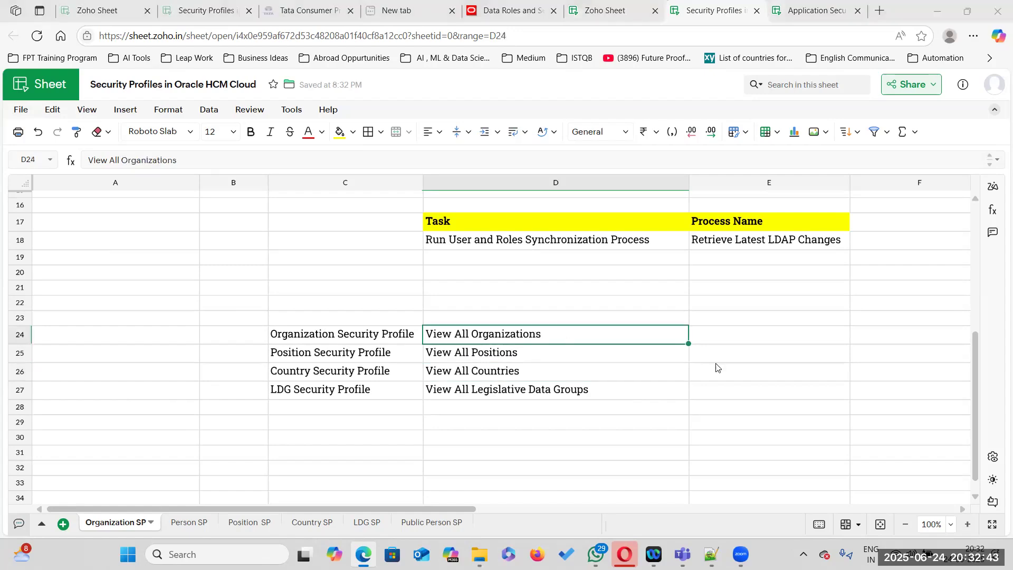
pyautogui.moveTo(19, 406); pyautogui.dragTo(115, 402)
pyautogui.hotkey('alt', 'Tab')
pyautogui.click(456, 406)
pyautogui.hotkey('alt', 'Tab')
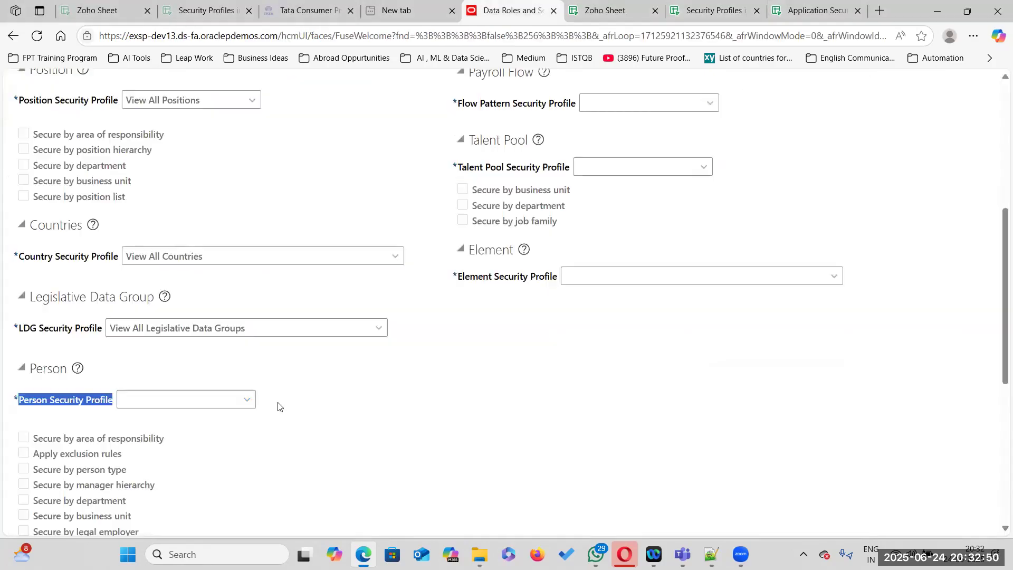
pyautogui.scroll(5, 587, 389)
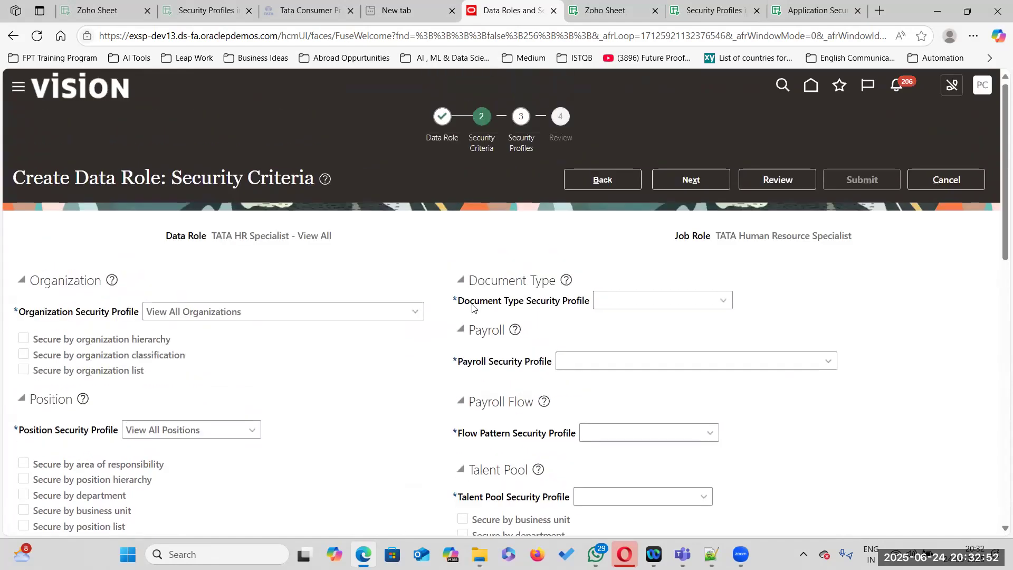
pyautogui.scroll(-15, 475, 369)
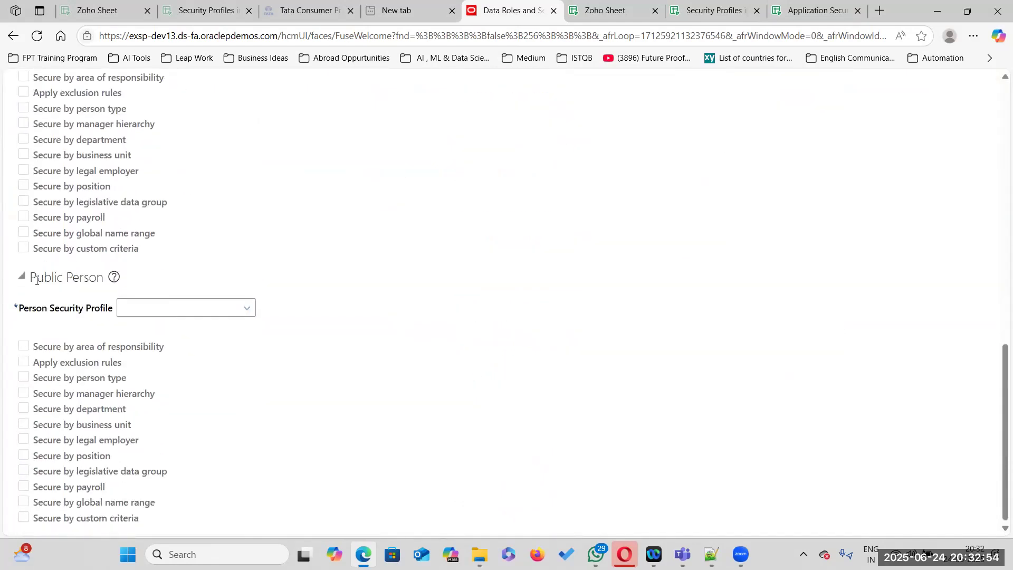
pyautogui.moveTo(34, 280); pyautogui.dragTo(101, 280)
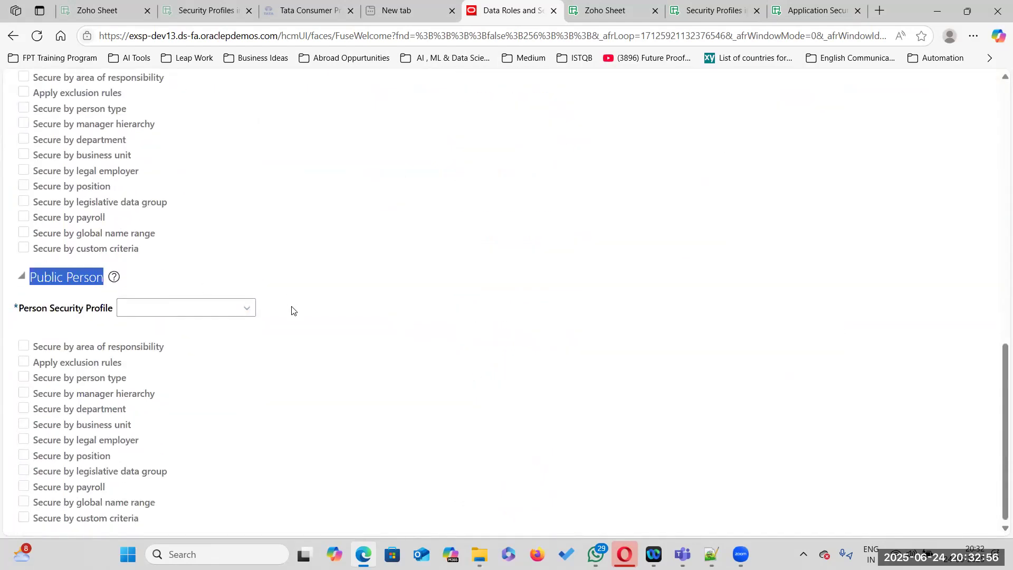
pyautogui.scroll(3, 292, 310)
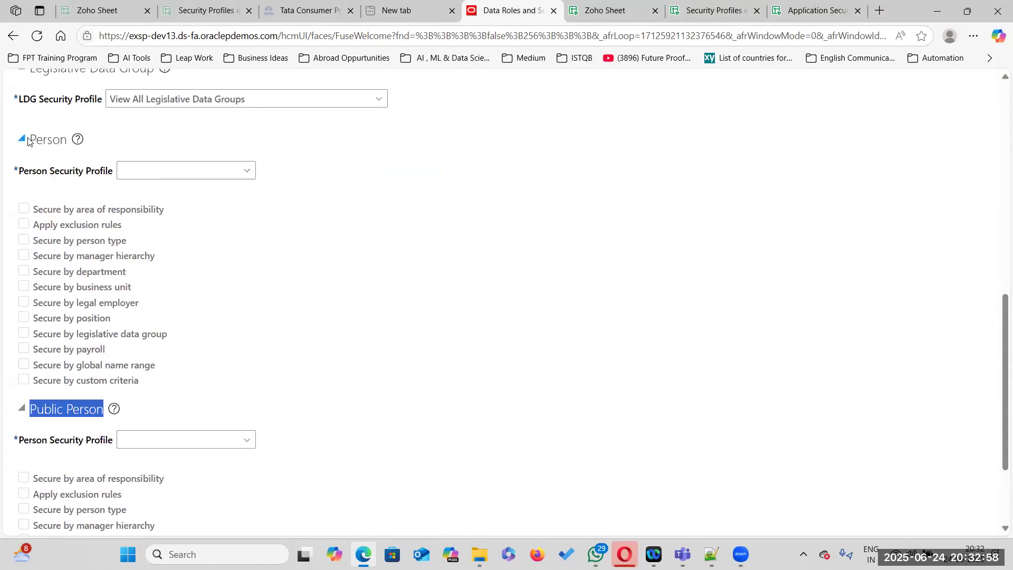
pyautogui.moveTo(30, 139); pyautogui.dragTo(65, 138)
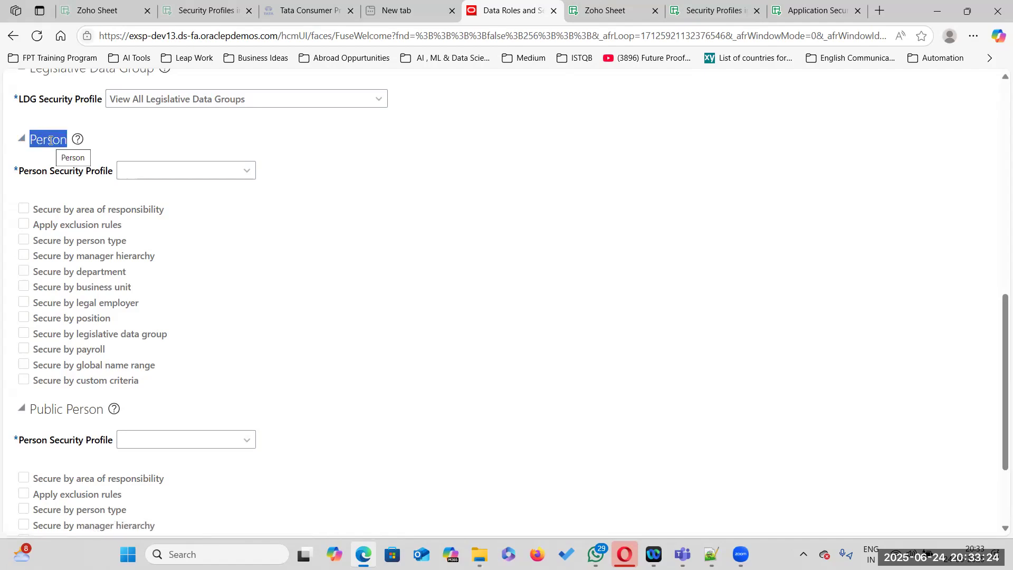
pyautogui.moveTo(29, 409); pyautogui.dragTo(106, 404)
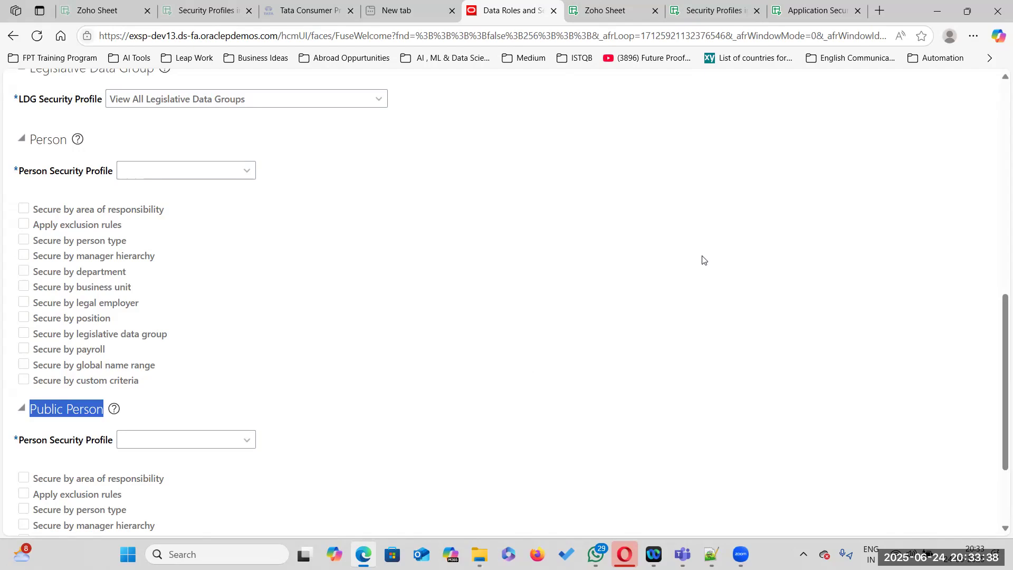
# - Compare the Public Person section with the Person section and inspect the profiles offered for the Person section's Person Security Profile
pyautogui.click(79, 411)
pyautogui.moveTo(31, 411); pyautogui.dragTo(103, 405)
pyautogui.scroll(1, 202, 215)
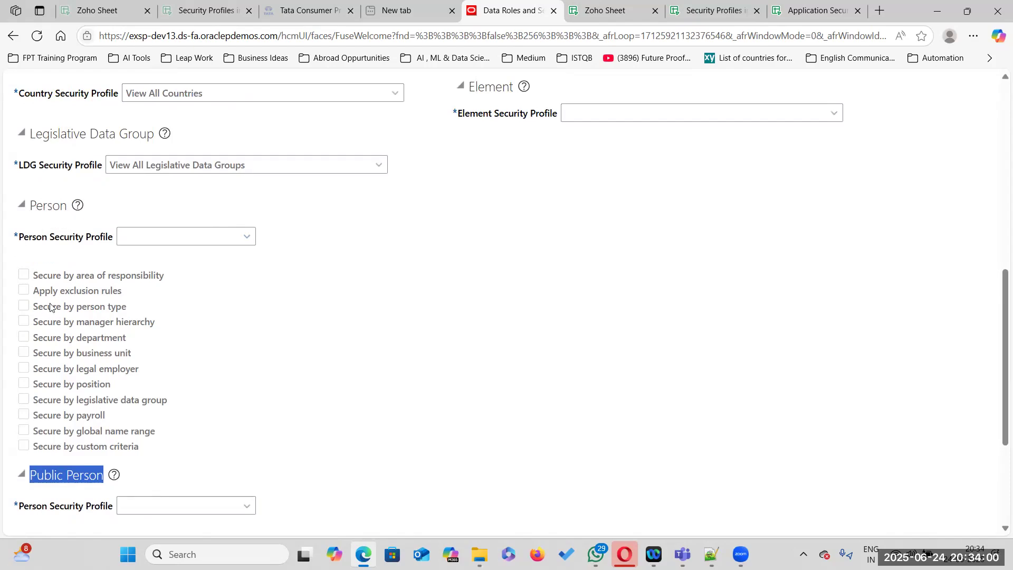
pyautogui.scroll(-2, 74, 372)
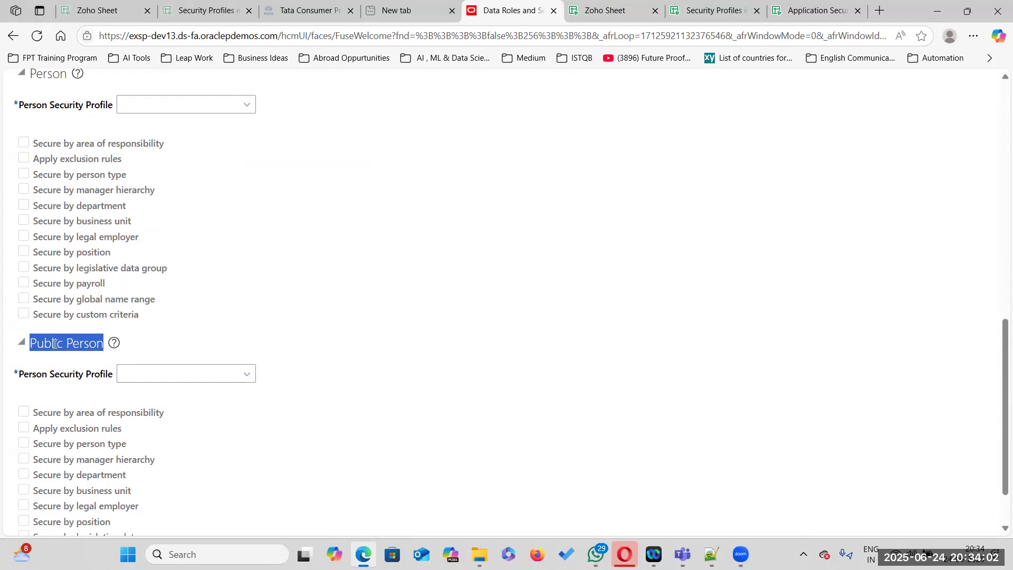
pyautogui.click(86, 344)
pyautogui.moveTo(103, 346); pyautogui.dragTo(32, 343)
pyautogui.scroll(1, 33, 343)
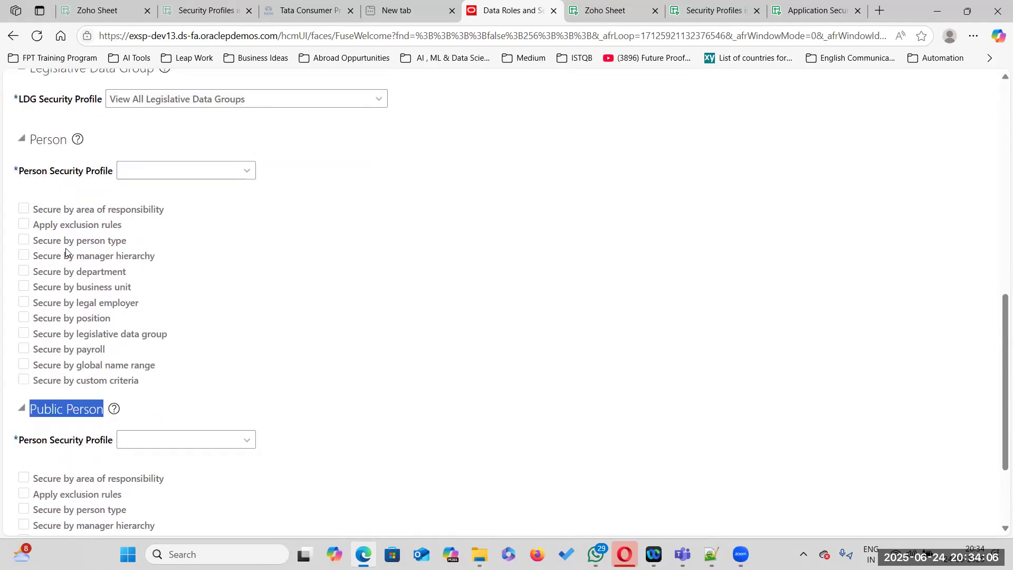
pyautogui.doubleClick(33, 139)
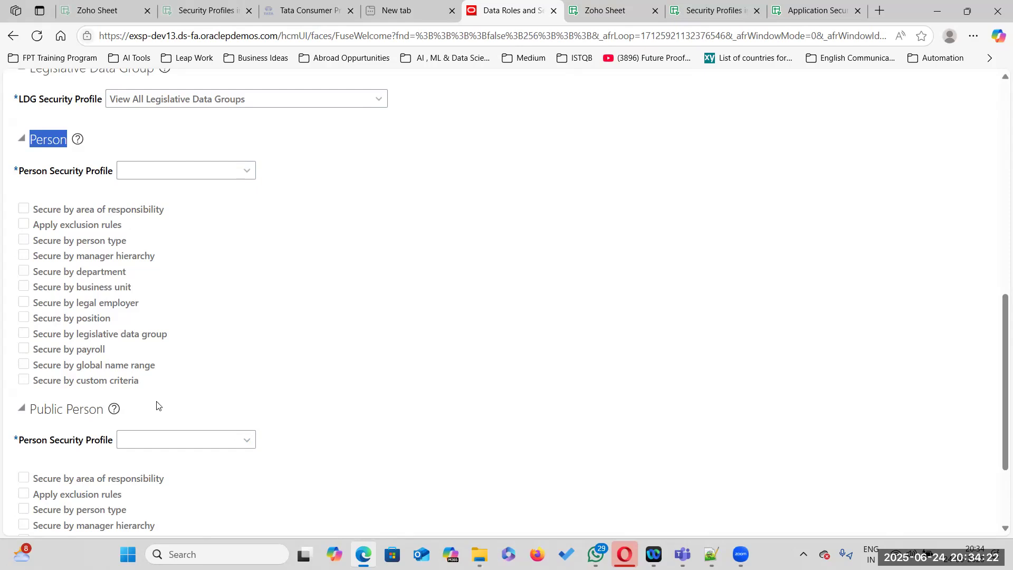
pyautogui.scroll(-1, 158, 406)
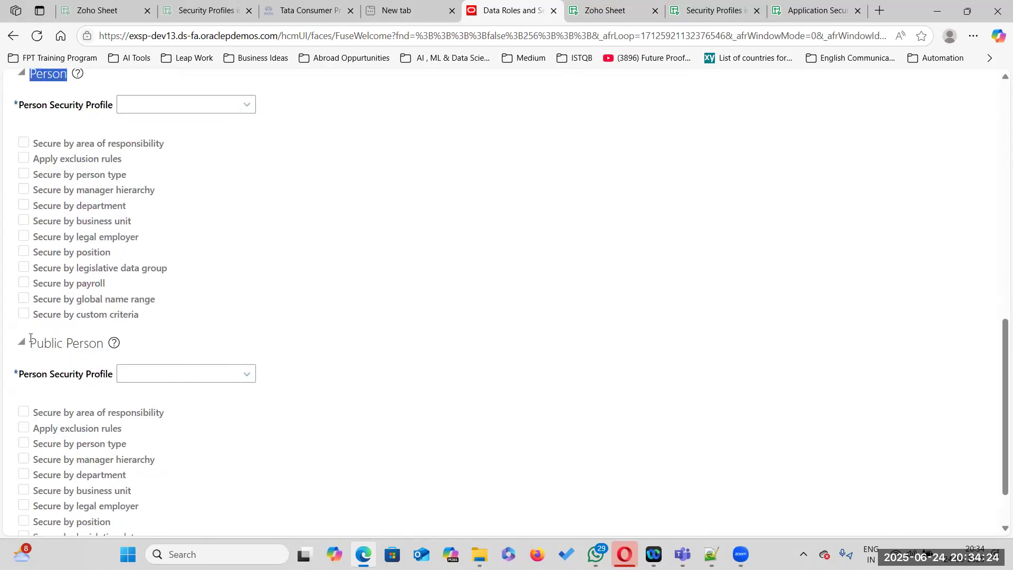
pyautogui.scroll(1, 96, 138)
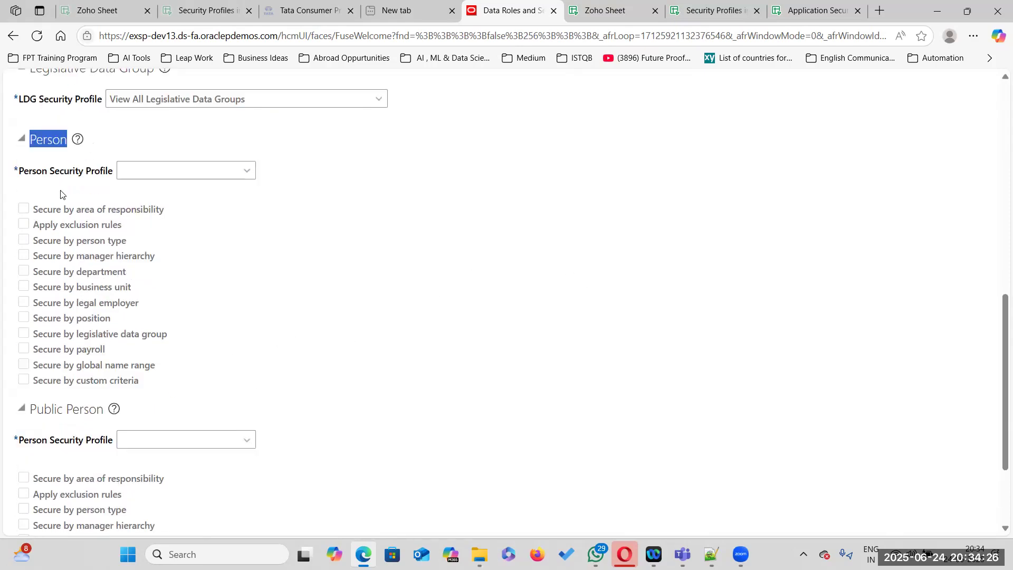
pyautogui.click(246, 172)
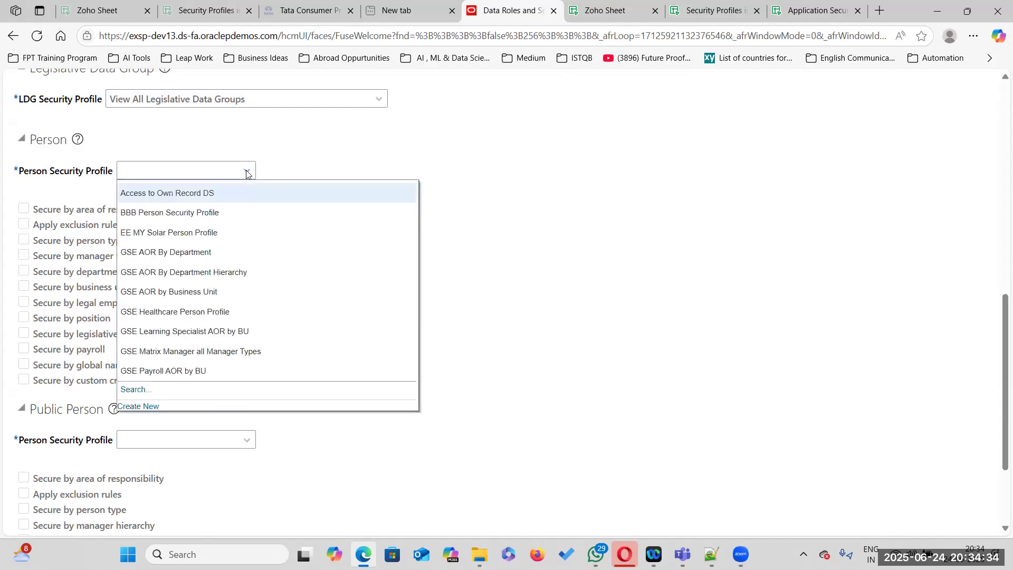
pyautogui.click(350, 160)
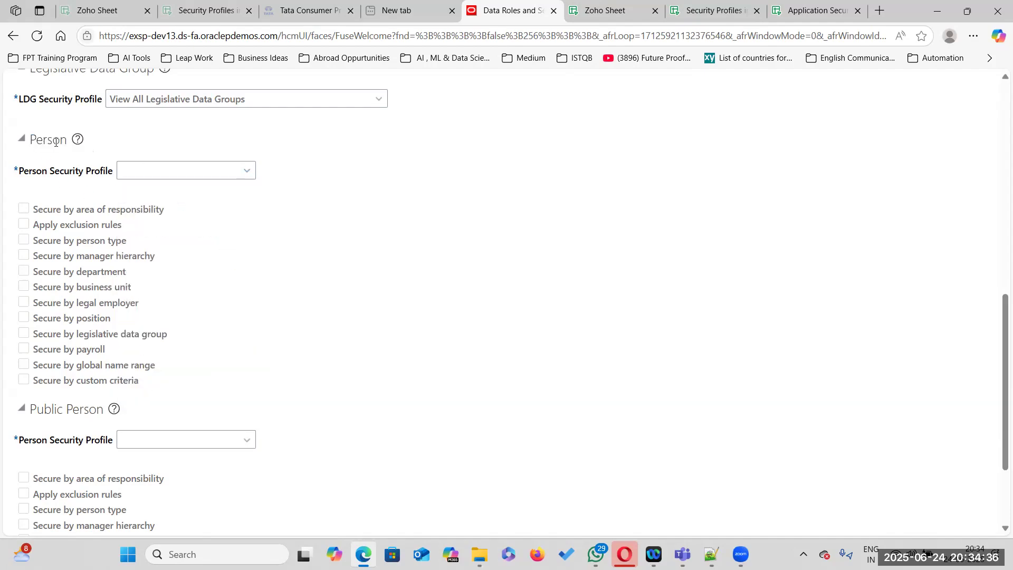
# - Review the data role's security criteria from the Organization Security Profile through the Person and Public Person sections
pyautogui.scroll(5, 390, 206)
pyautogui.scroll(4, 390, 207)
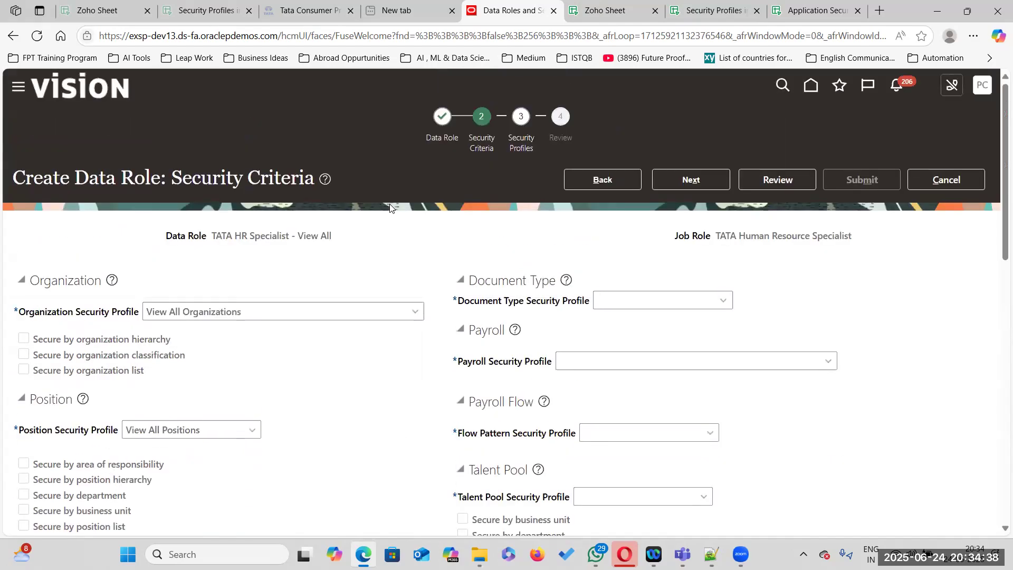
pyautogui.moveTo(20, 316); pyautogui.dragTo(141, 322)
pyautogui.scroll(-7, 224, 325)
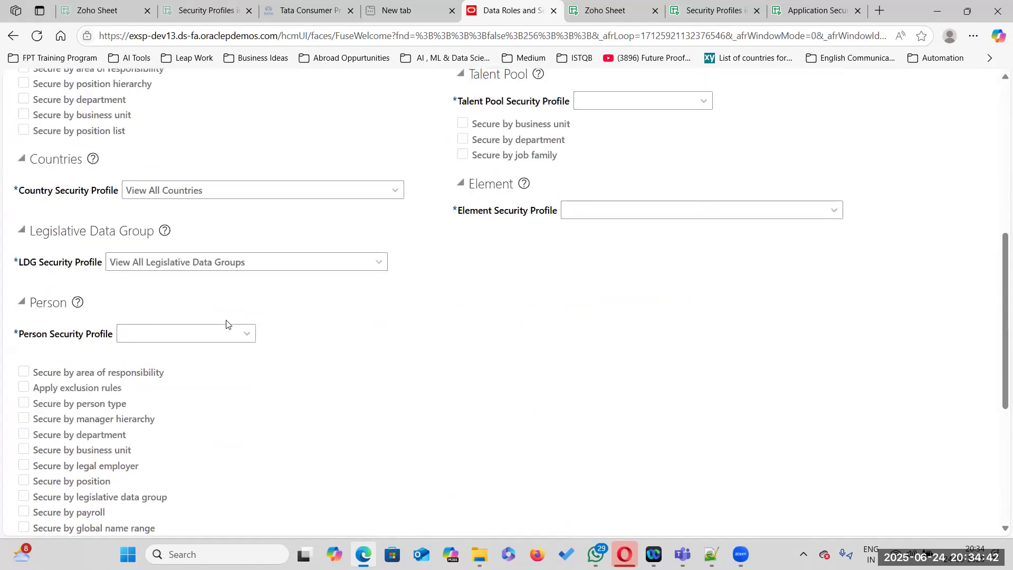
pyautogui.moveTo(20, 334); pyautogui.dragTo(114, 335)
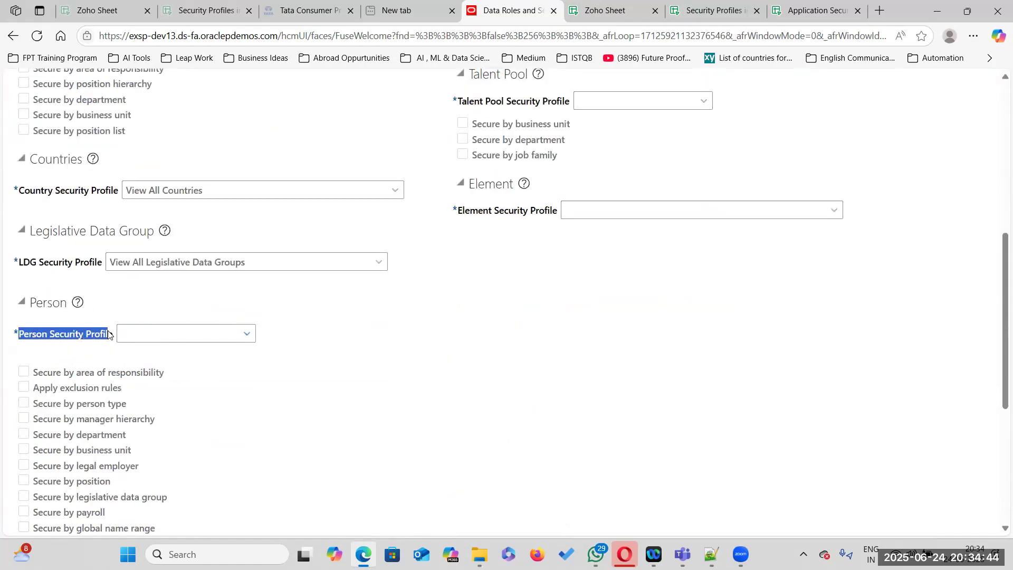
pyautogui.doubleClick(42, 303)
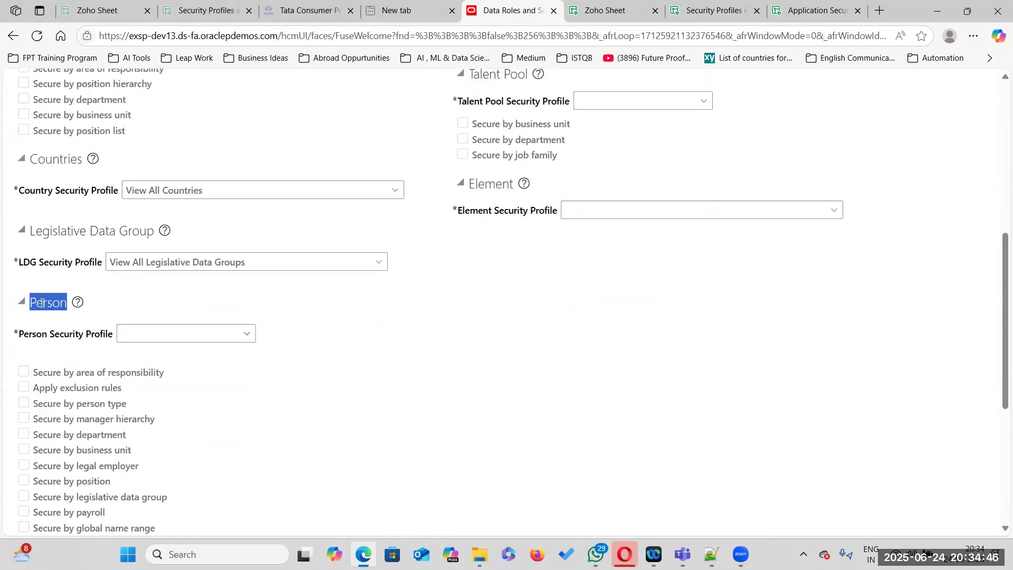
pyautogui.scroll(-5, 43, 303)
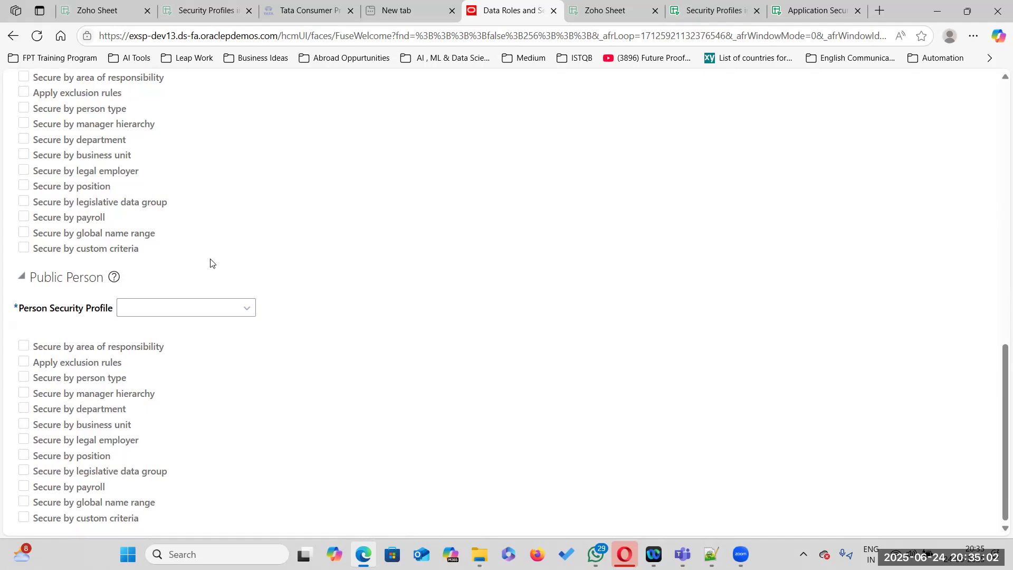
pyautogui.scroll(3, 221, 249)
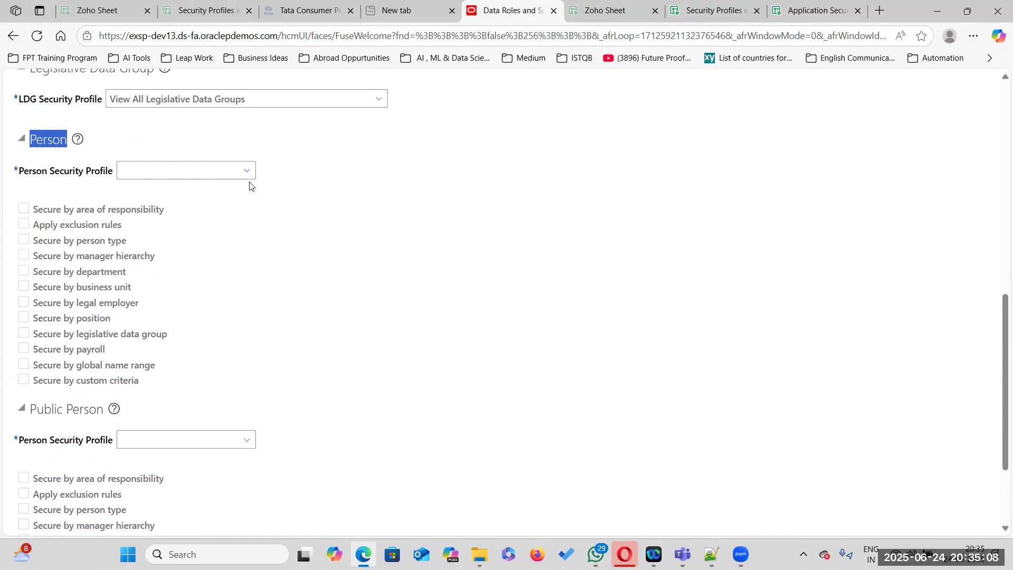
pyautogui.scroll(4, 240, 269)
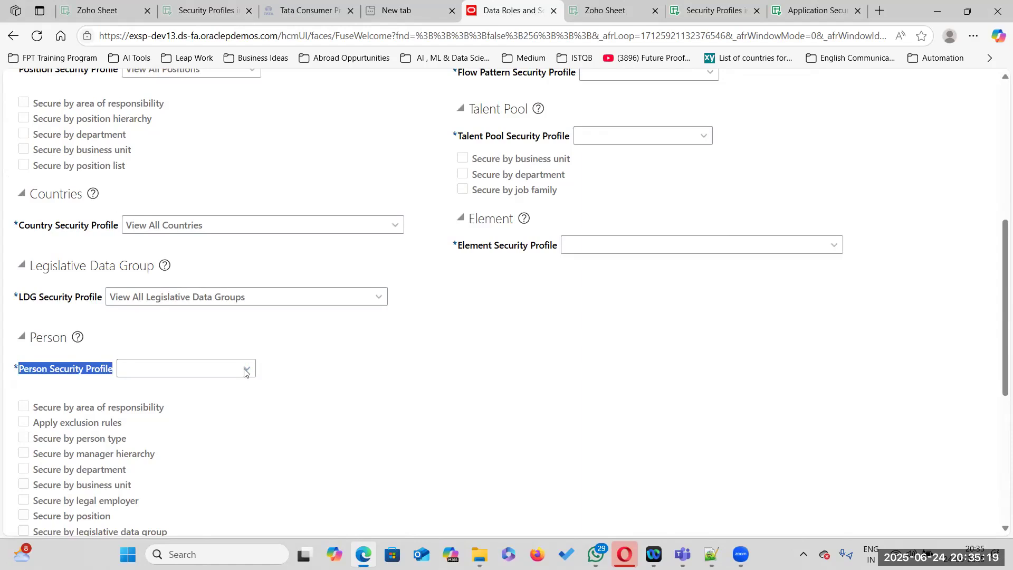
# - Search the Person section's Person Security Profile for names matching "View All%"
pyautogui.click(247, 368)
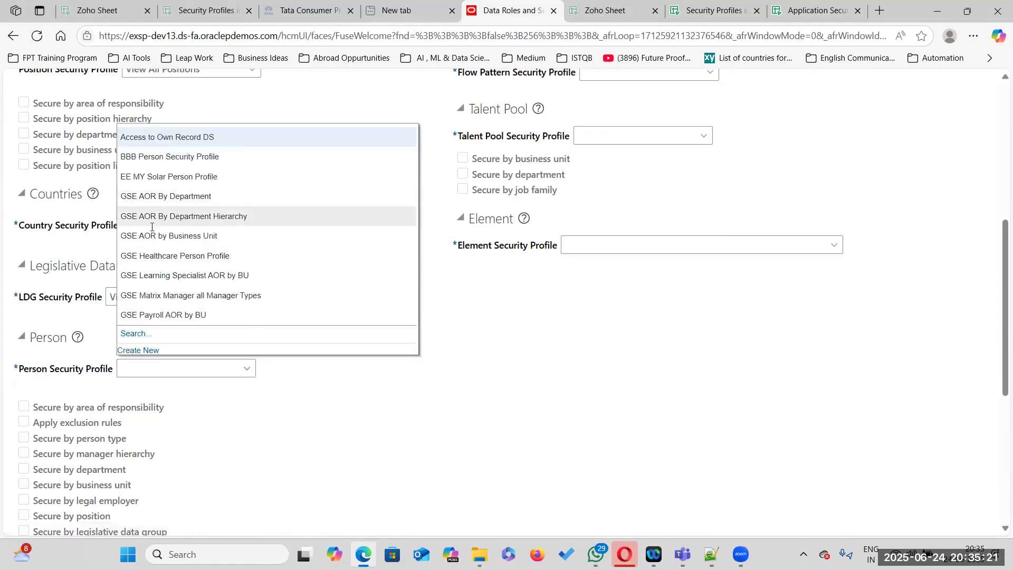
pyautogui.click(132, 335)
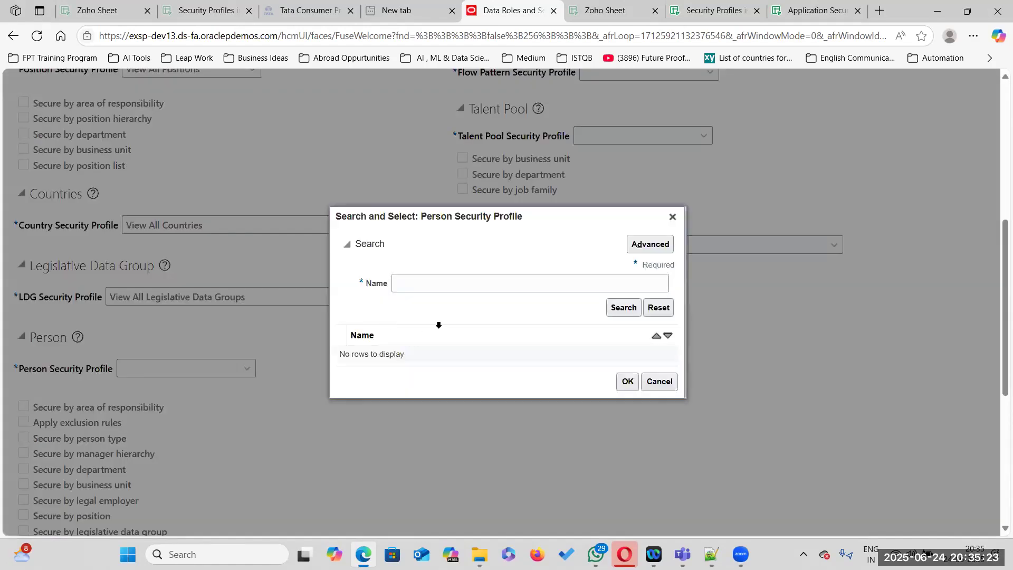
pyautogui.click(457, 289)
pyautogui.write('View All%')
pyautogui.click(623, 295)
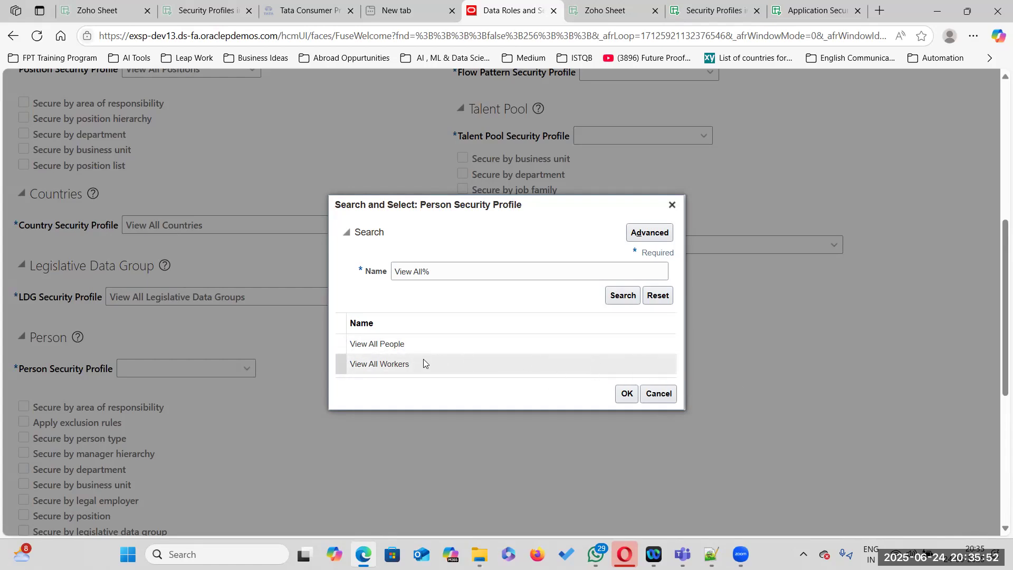
# - Compare the View All People and View All Workers entries in the Person Security Profile search results
pyautogui.click(450, 366)
pyautogui.click(537, 349)
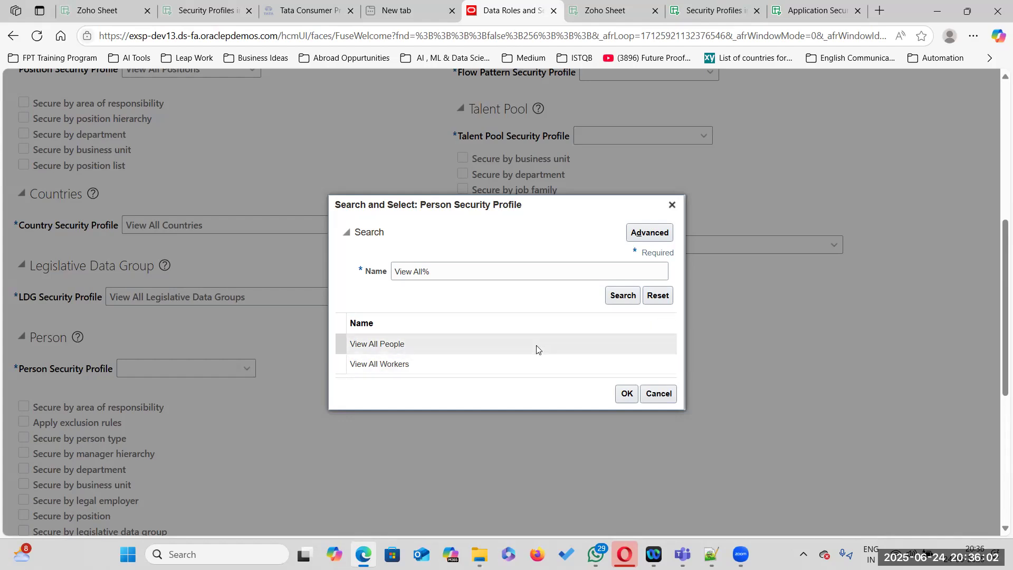
pyautogui.click(497, 370)
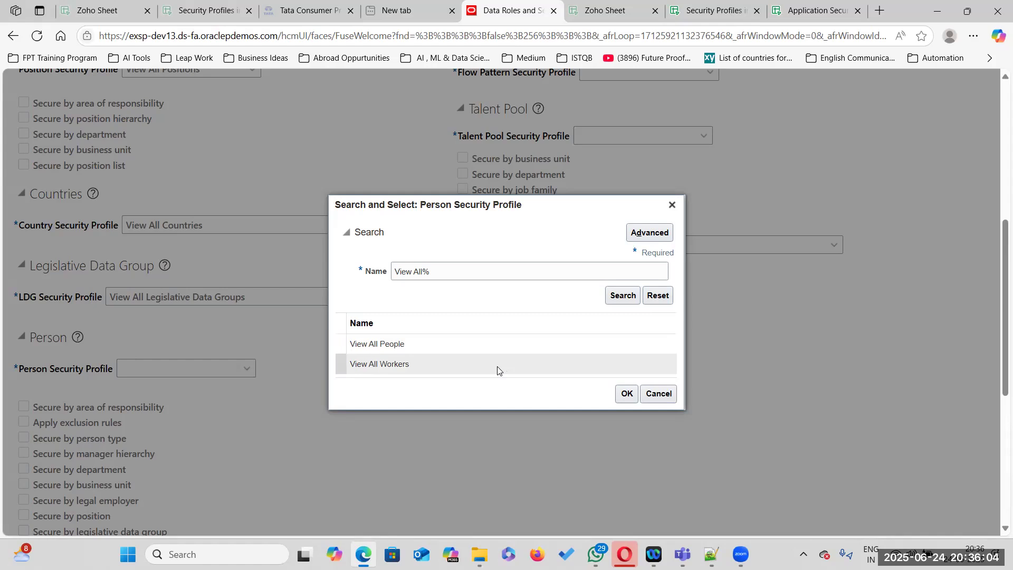
pyautogui.click(498, 346)
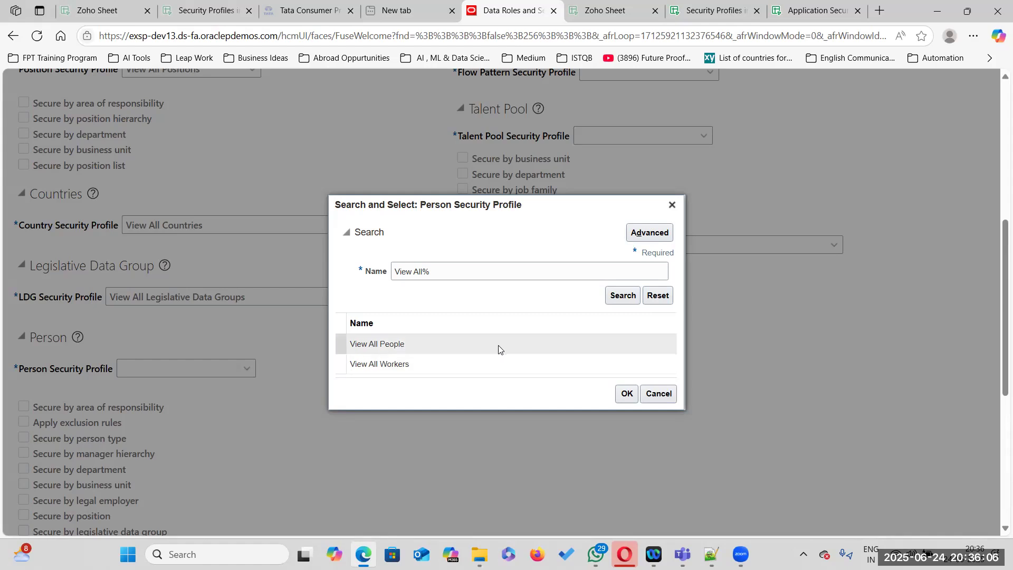
pyautogui.click(490, 371)
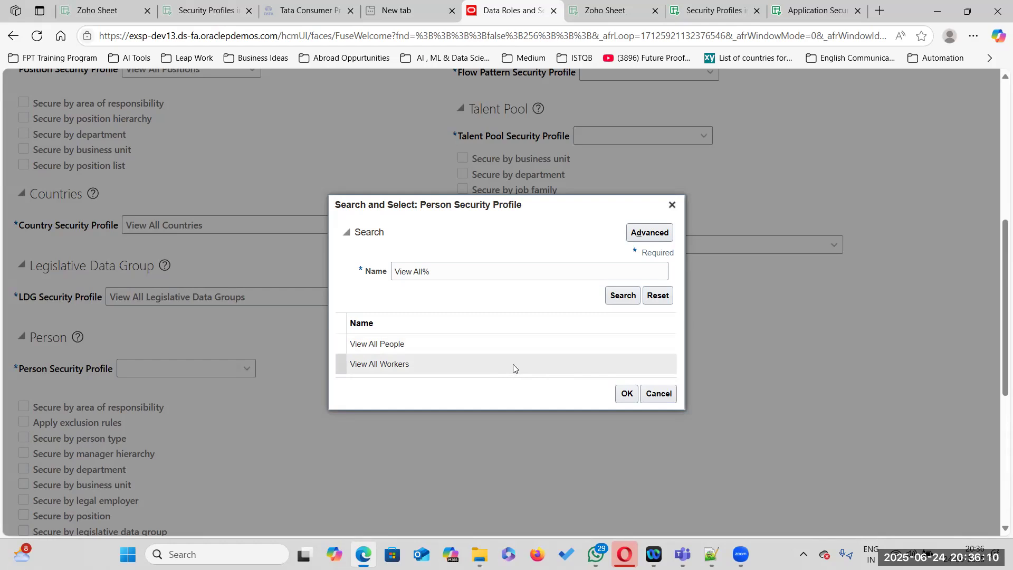
pyautogui.click(467, 348)
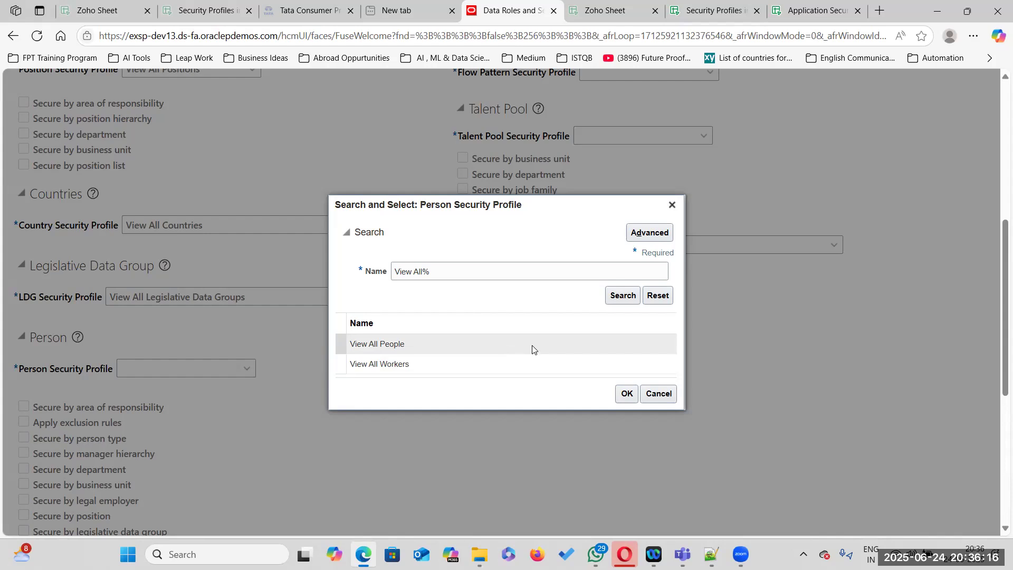
pyautogui.click(459, 367)
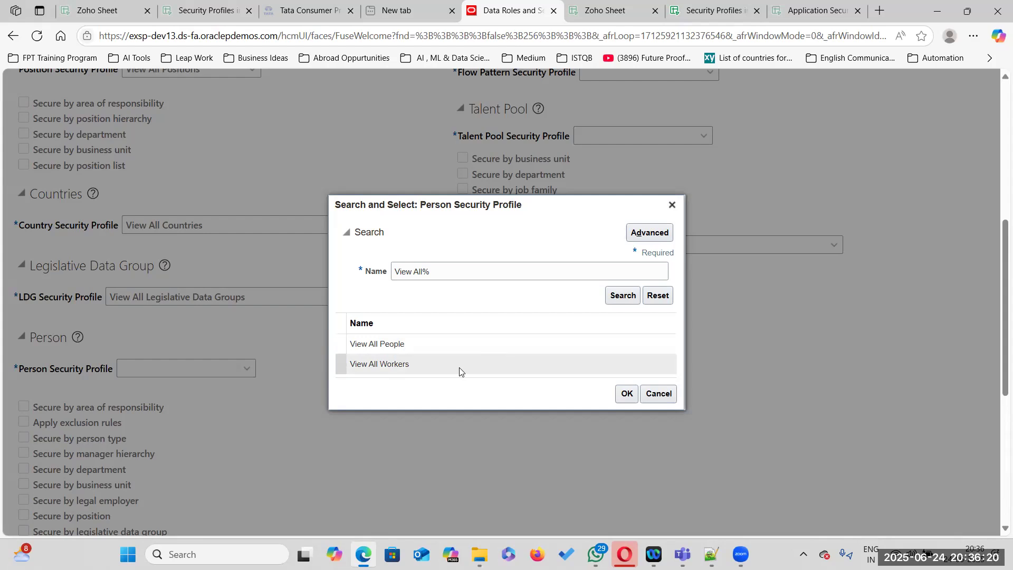
pyautogui.click(468, 349)
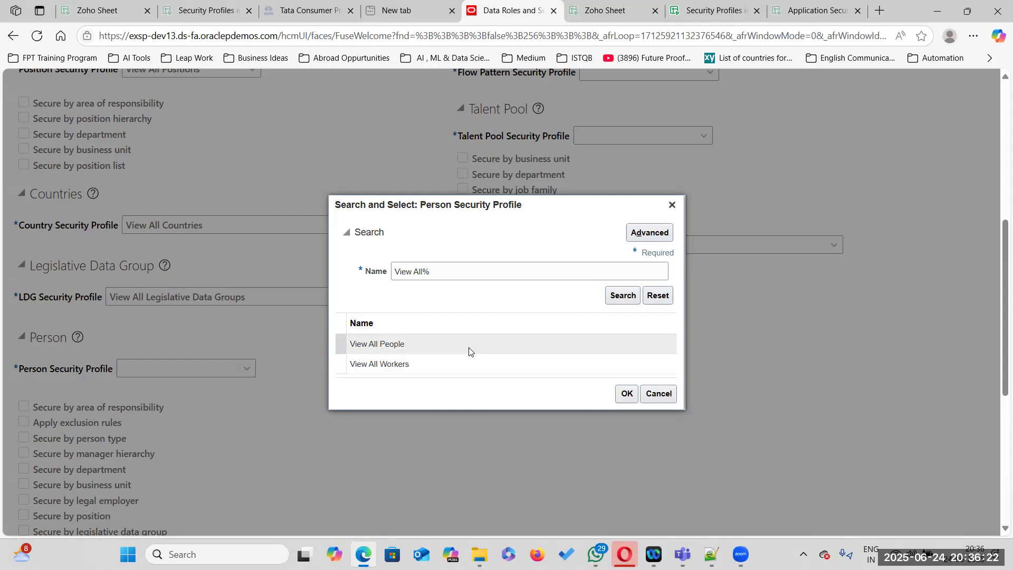
pyautogui.click(462, 358)
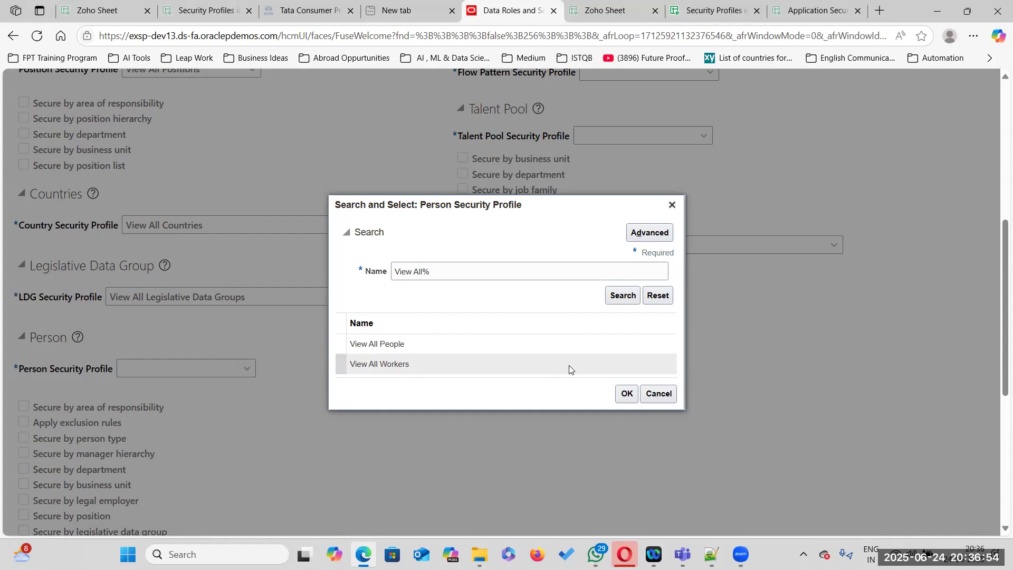
pyautogui.click(497, 367)
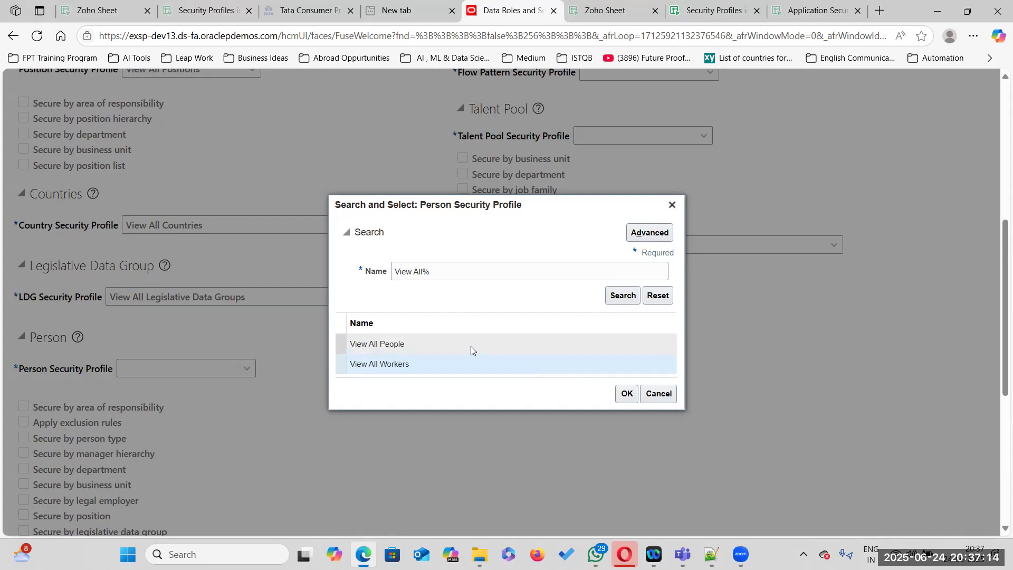
# - Choose View All People as the Person section's Person Security Profile
pyautogui.click(537, 347)
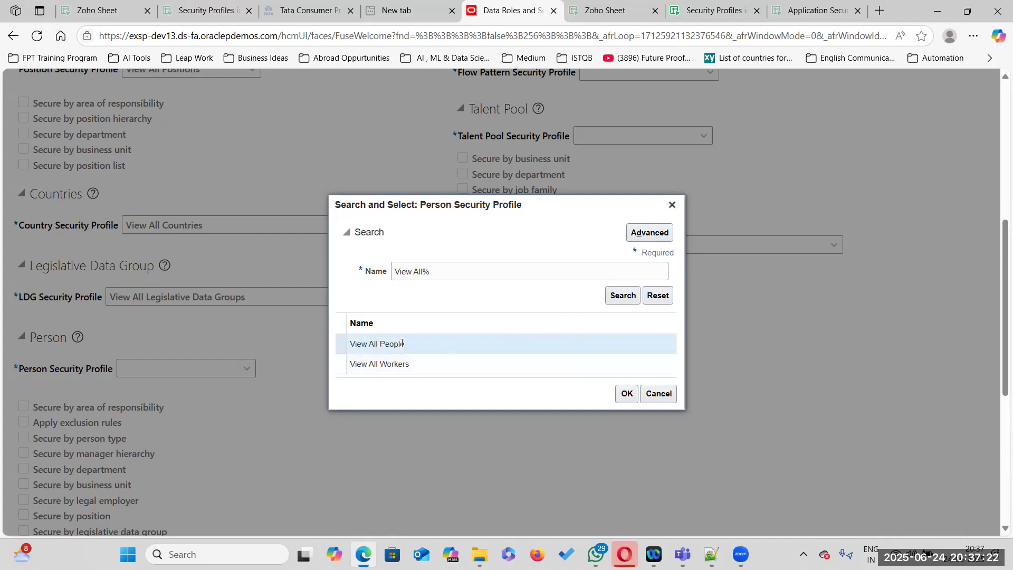
pyautogui.click(488, 365)
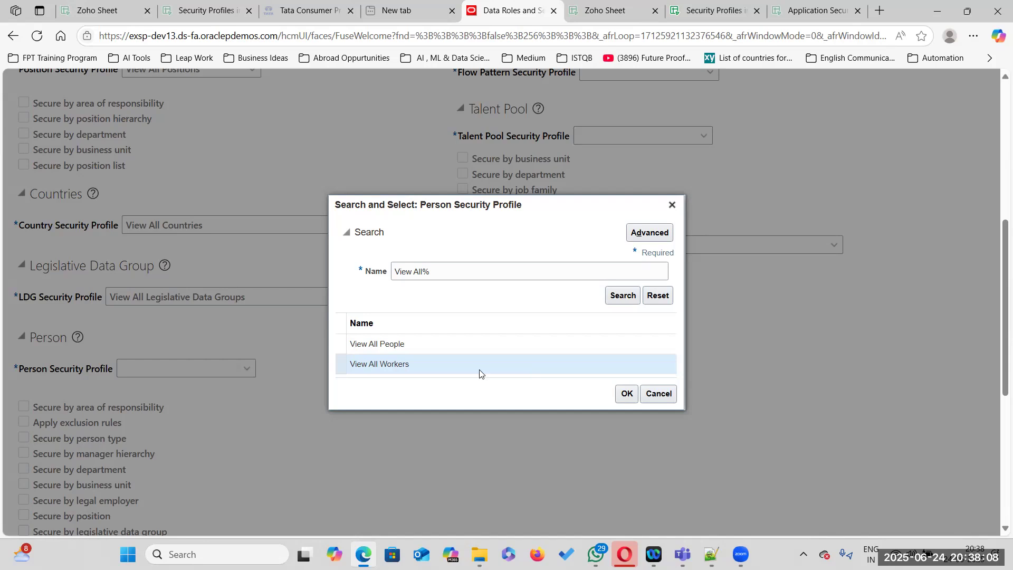
pyautogui.click(525, 348)
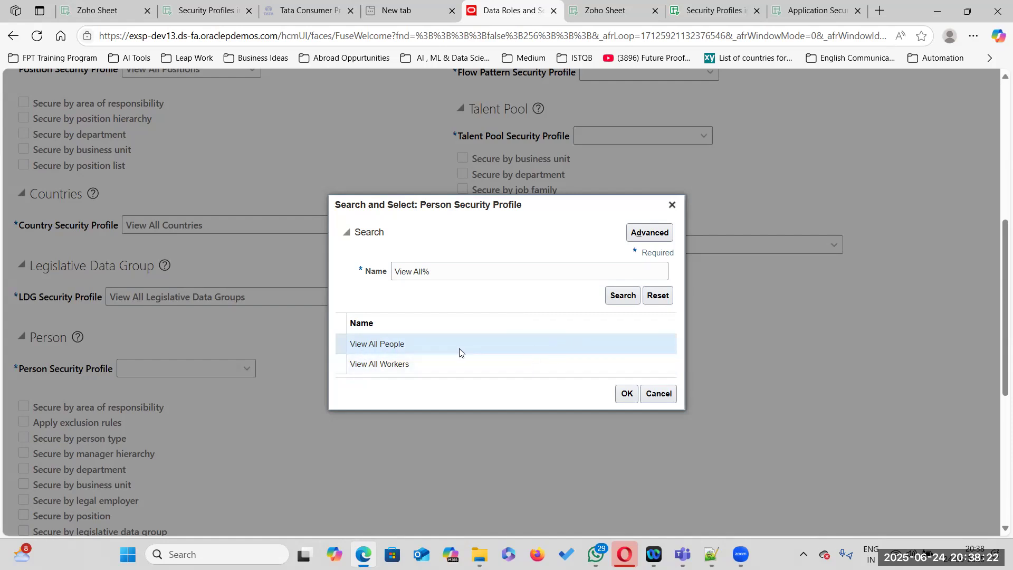
pyautogui.click(626, 394)
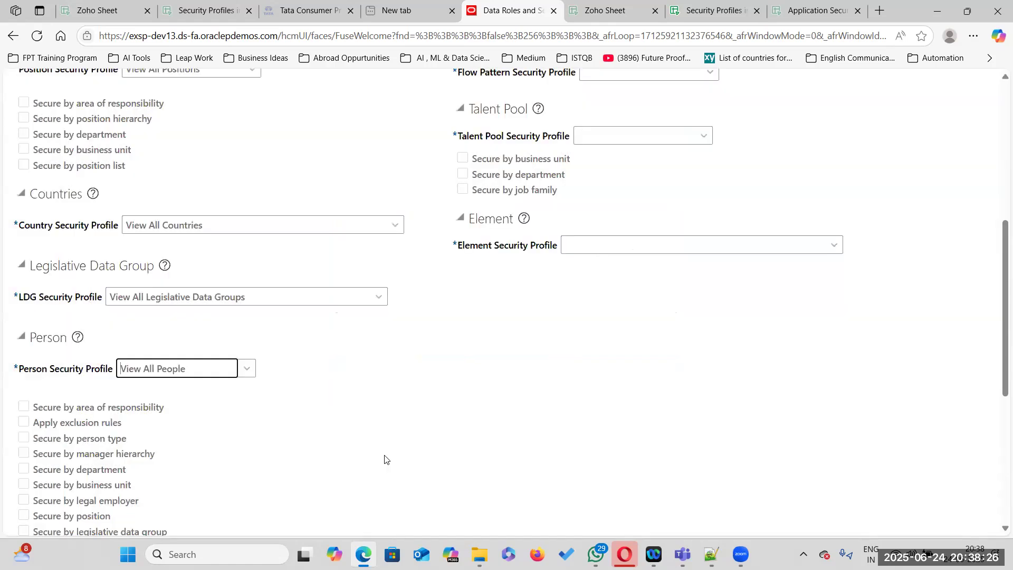
# - Add the label Public Person Security Profile to cell C29 of the Security Profiles spreadsheet
pyautogui.scroll(-5, 372, 459)
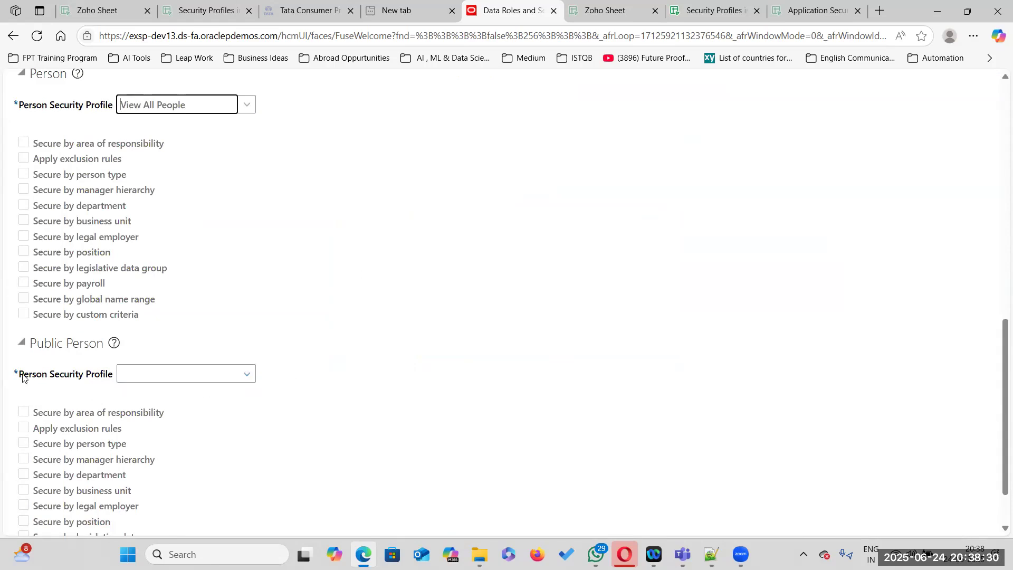
pyautogui.moveTo(22, 376); pyautogui.dragTo(117, 376)
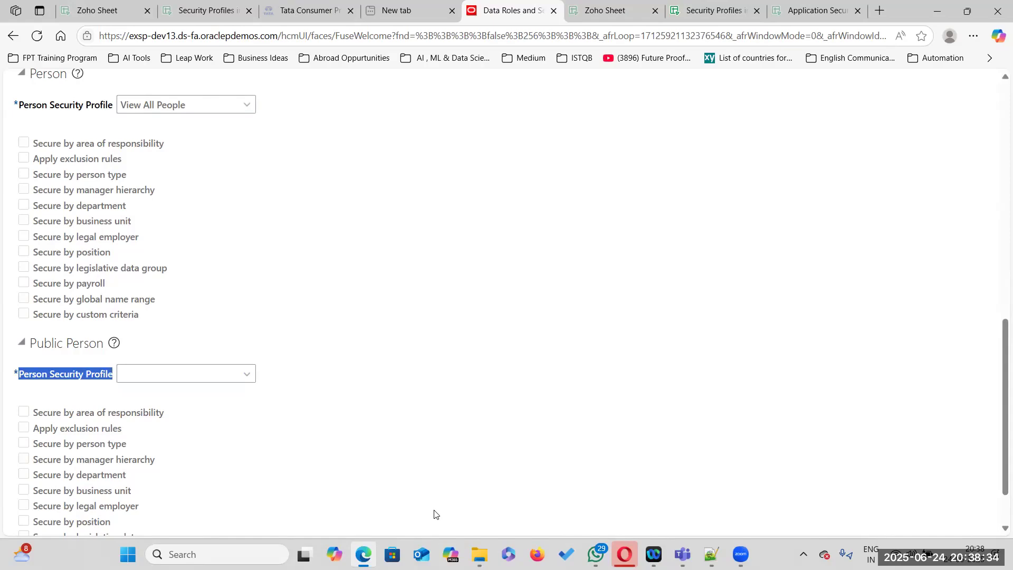
pyautogui.click(712, 10)
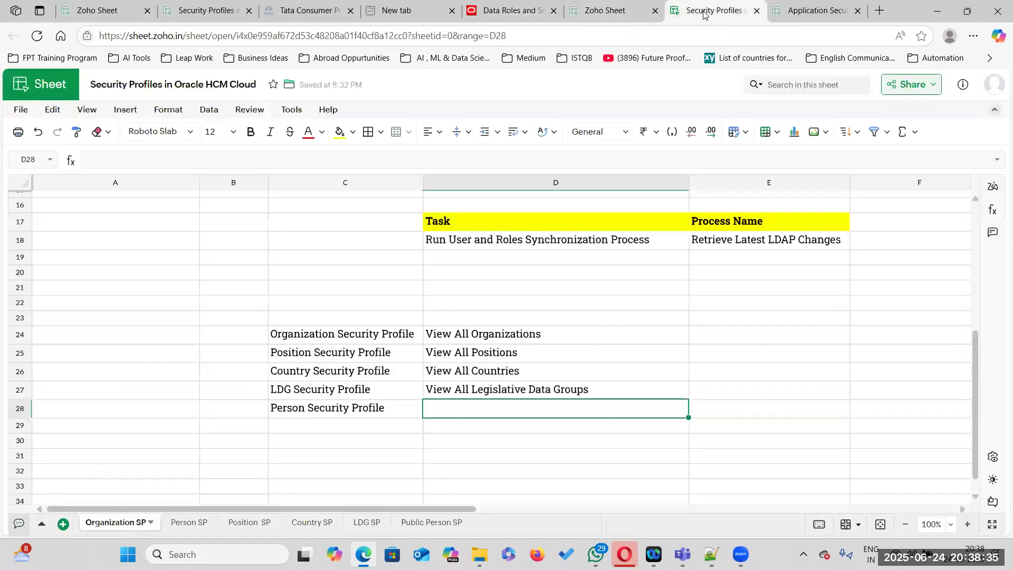
pyautogui.click(338, 420)
pyautogui.write('Pb')
pyautogui.write('blic')
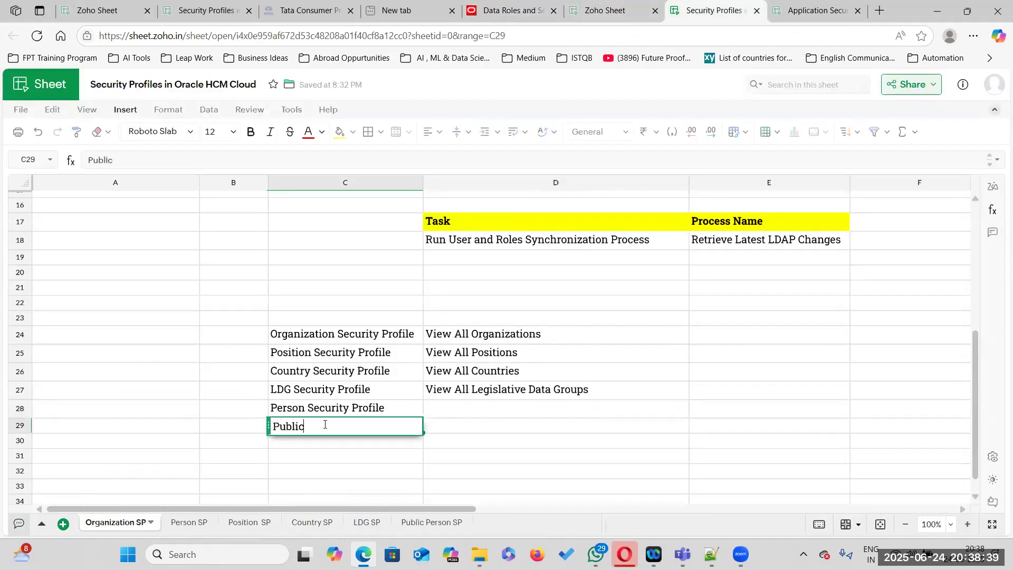
pyautogui.write(' Person Security Profile')
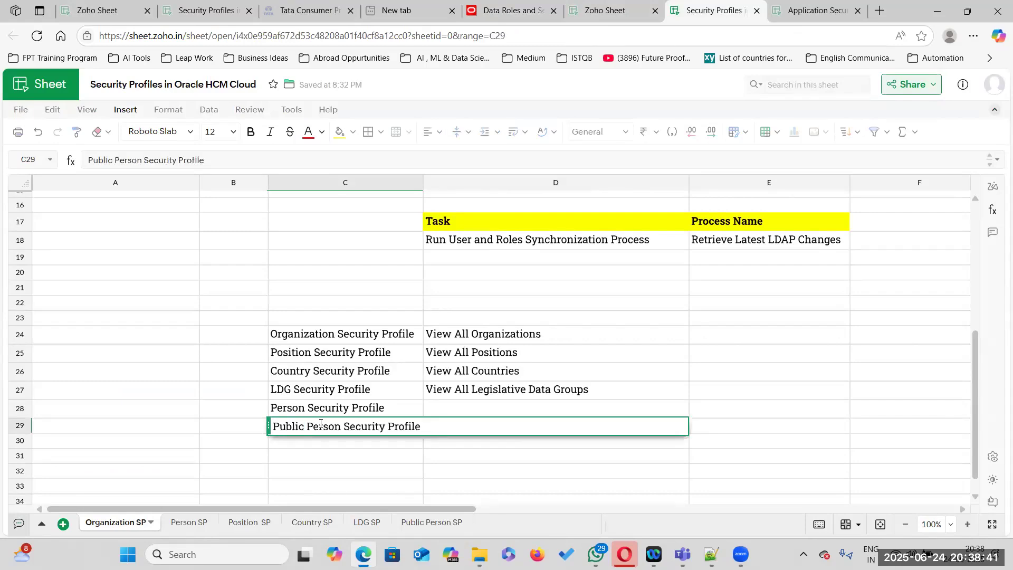
pyautogui.click(453, 449)
# - Back in the data role, search the Public Person section's Person Security Profile for View All% and assign View All People
pyautogui.hotkey('alt', 'Tab')
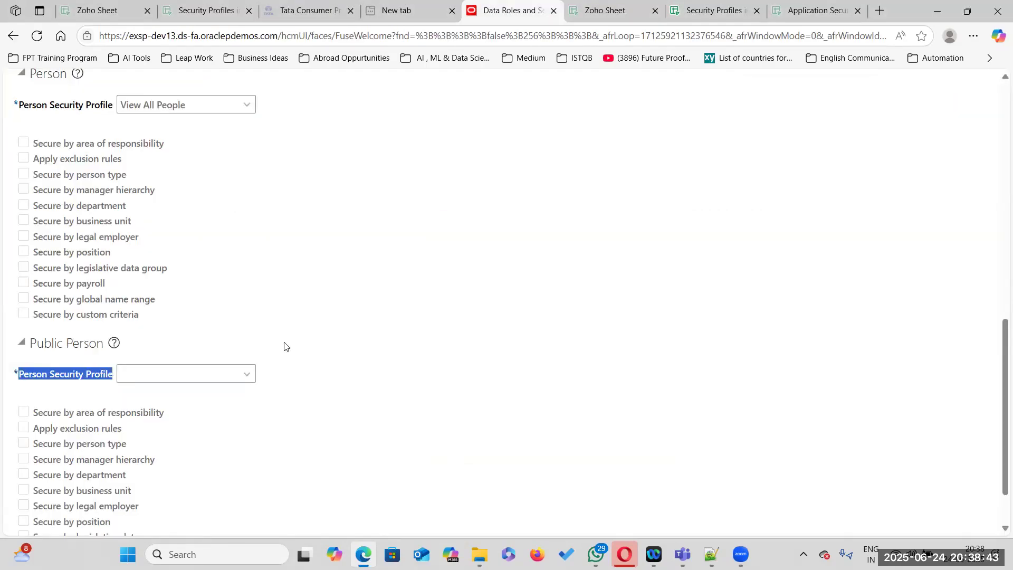
pyautogui.click(247, 373)
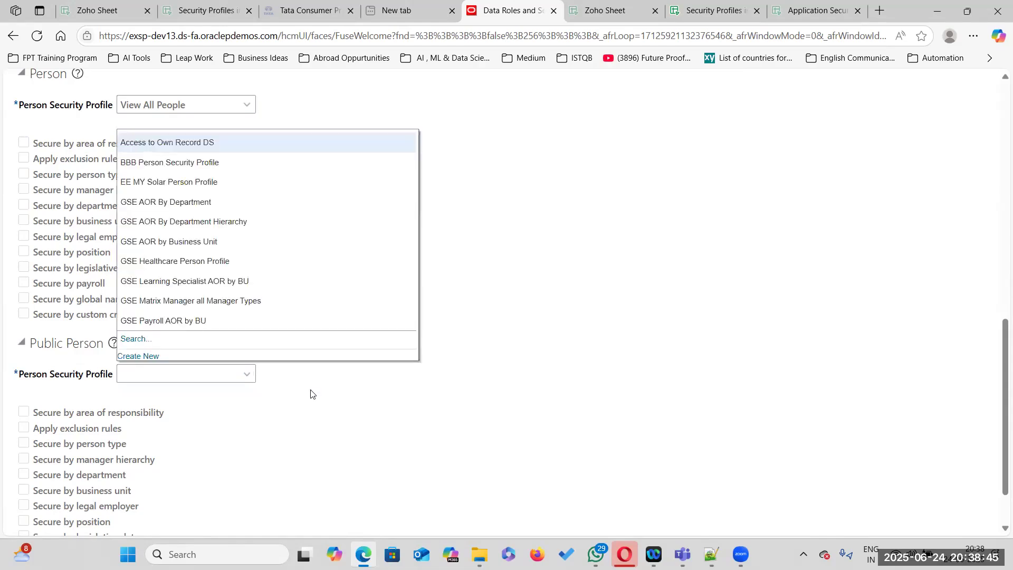
pyautogui.click(136, 338)
pyautogui.click(617, 299)
pyautogui.click(434, 346)
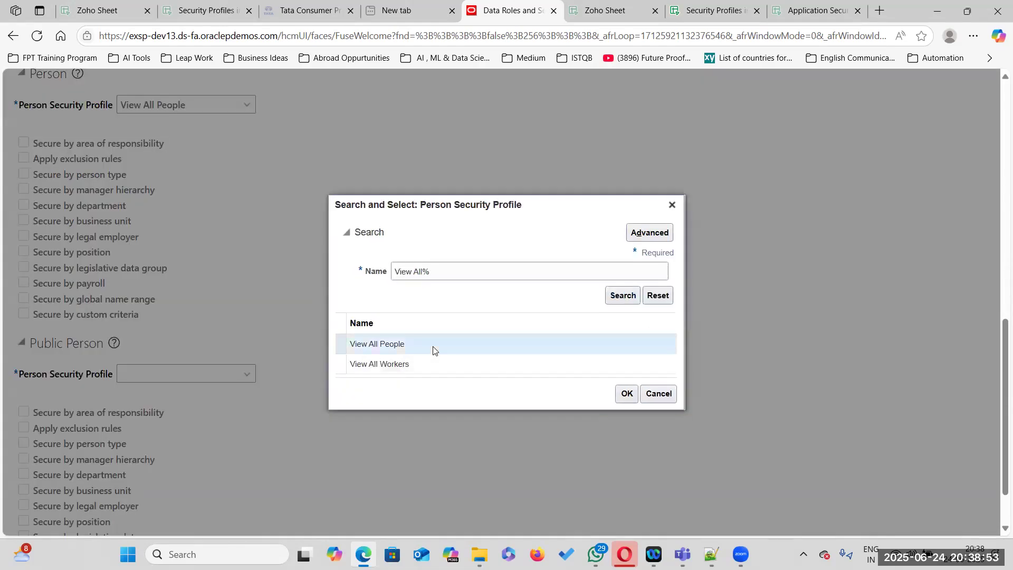
pyautogui.click(627, 393)
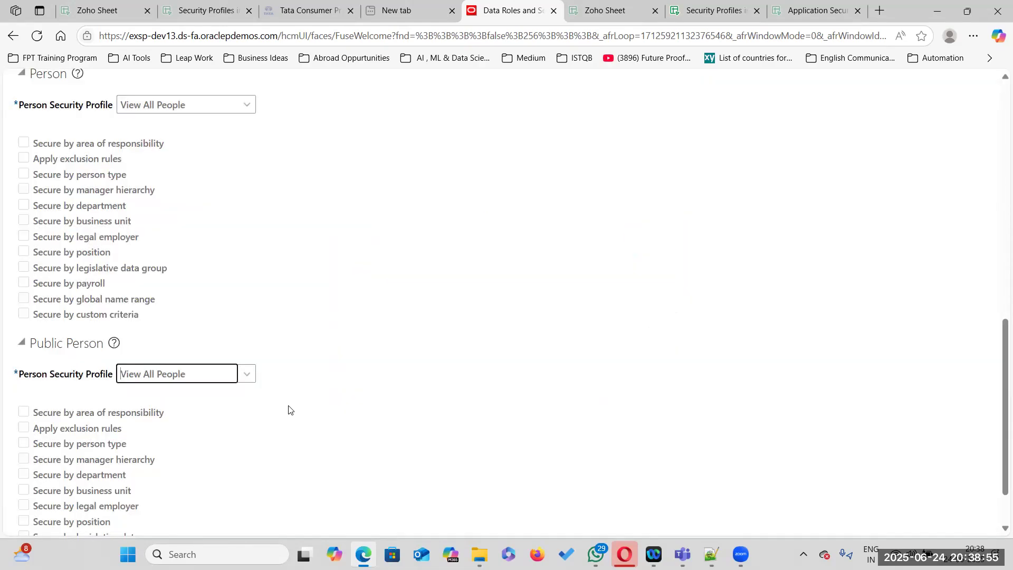
# - Set the Document Type Security Profile to View All Document Types
pyautogui.scroll(8, 422, 396)
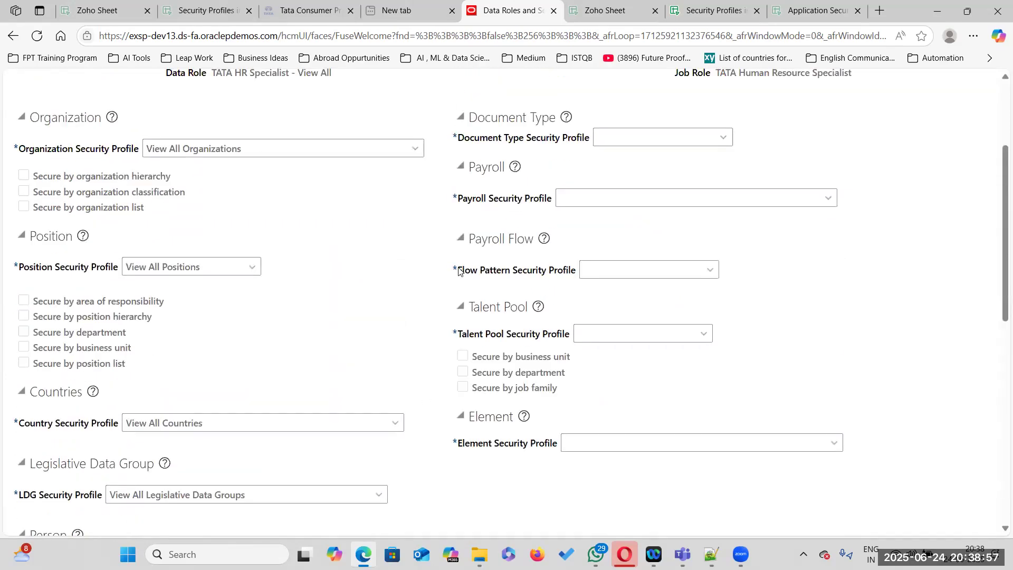
pyautogui.scroll(3, 559, 190)
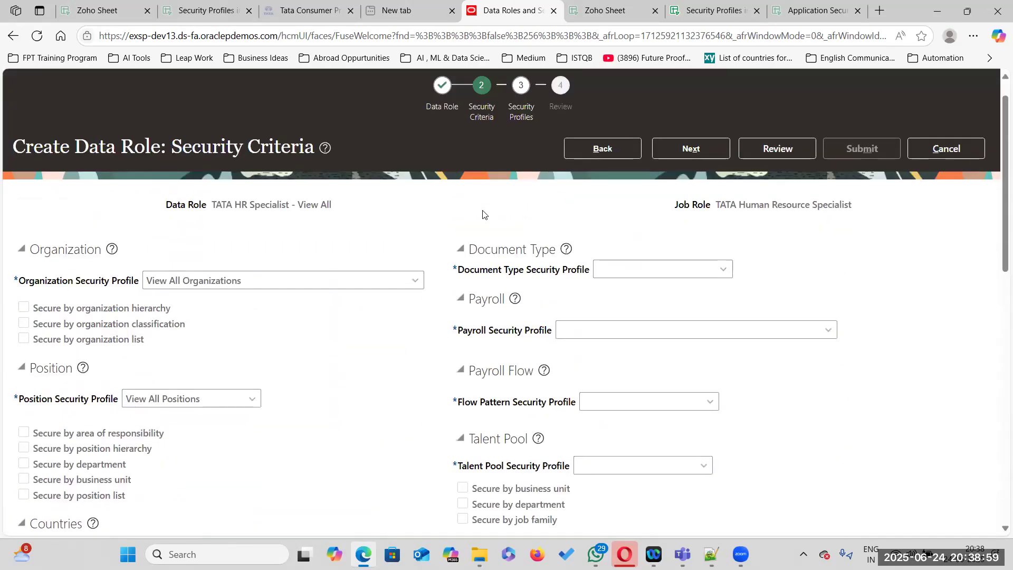
pyautogui.click(723, 272)
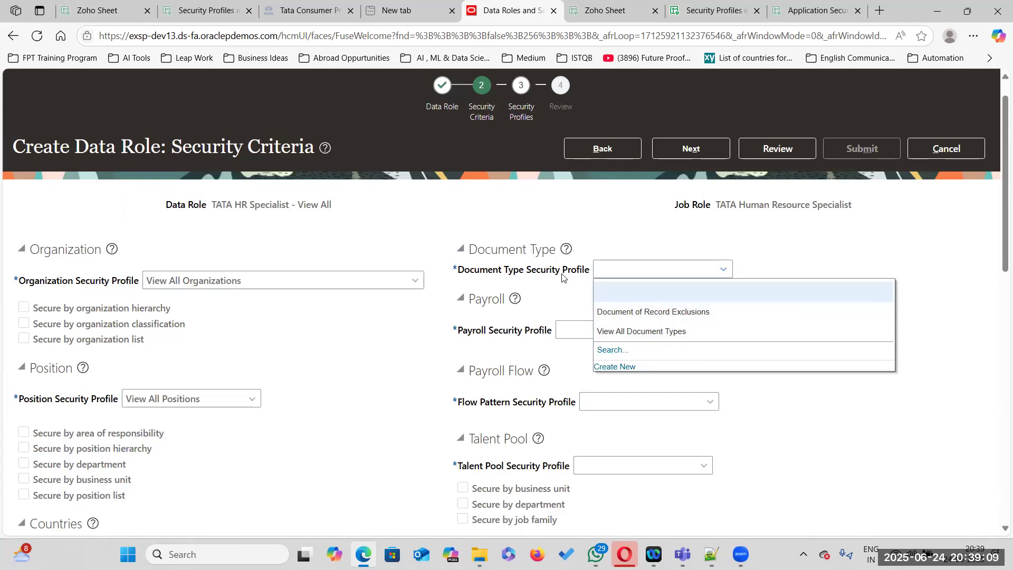
pyautogui.click(702, 330)
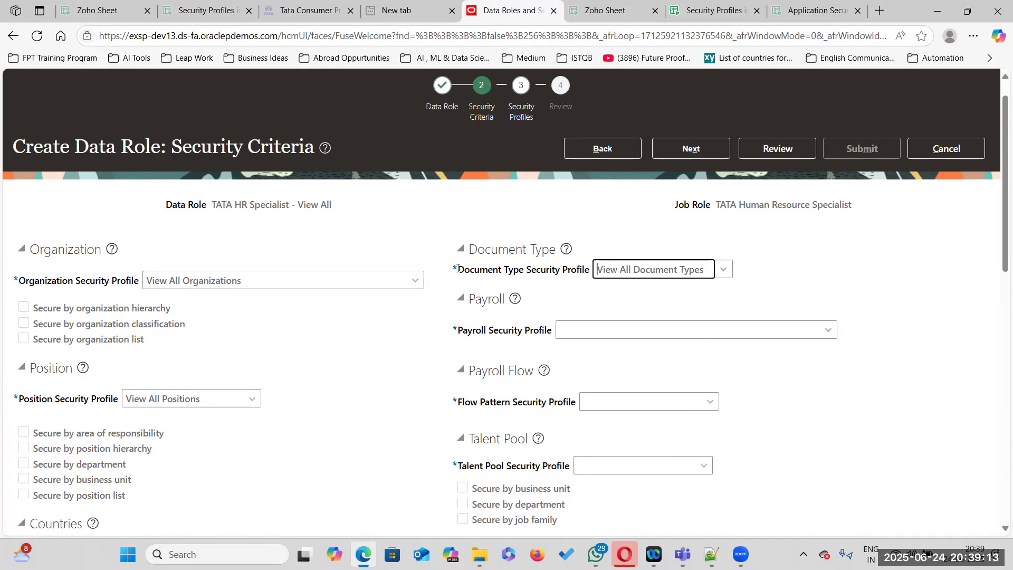
# - Record the Document Type Security Profile with View All Document Types in spreadsheet row 30 and the Payroll Security Profile label in C31
pyautogui.moveTo(457, 331); pyautogui.dragTo(570, 337)
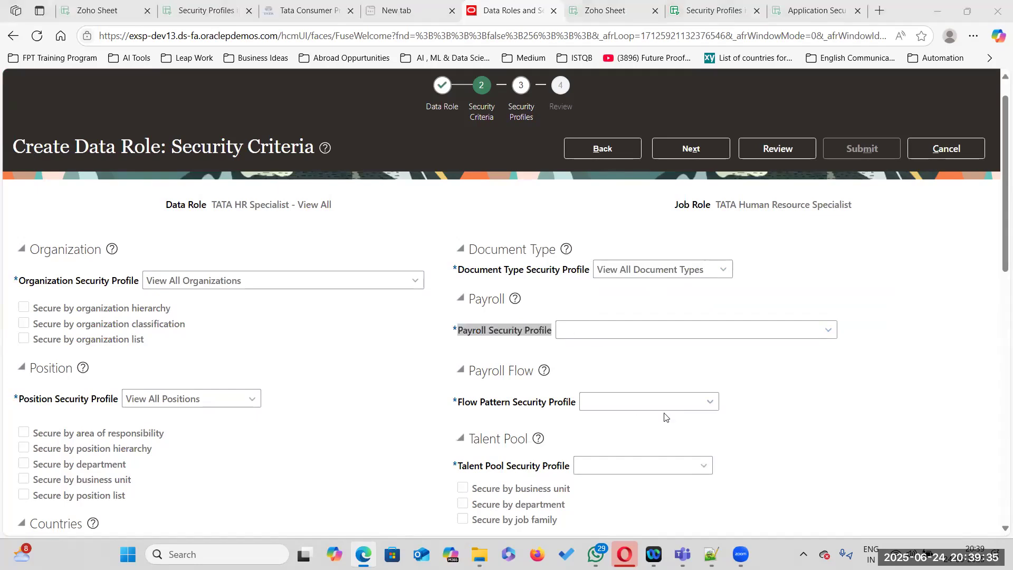
pyautogui.hotkey('alt', 'Tab')
pyautogui.hotkey('alt', 'Tab')
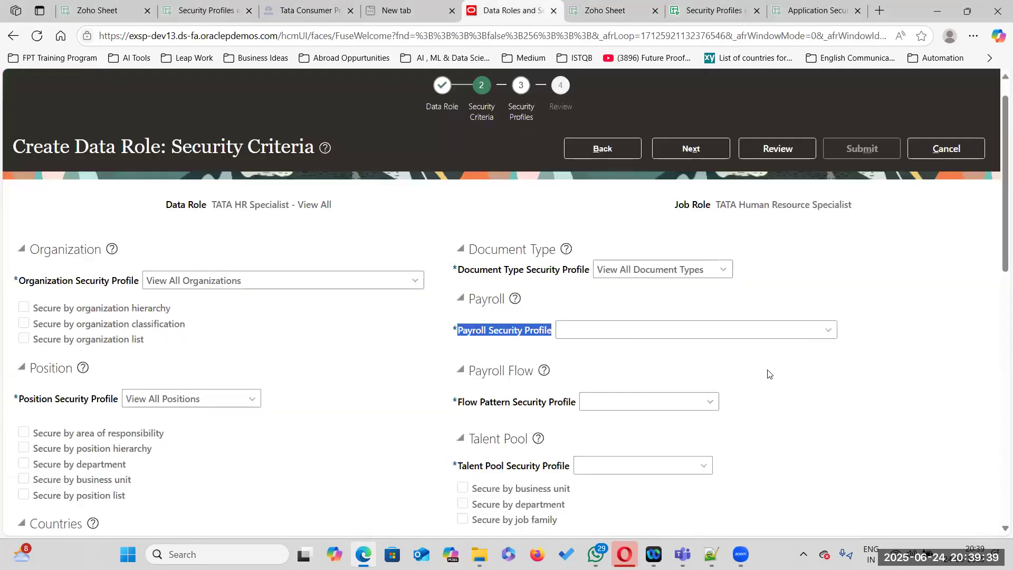
# - Set the Payroll Security Profile to View All Payrolls and copy that value into spreadsheet cell D32
pyautogui.click(827, 330)
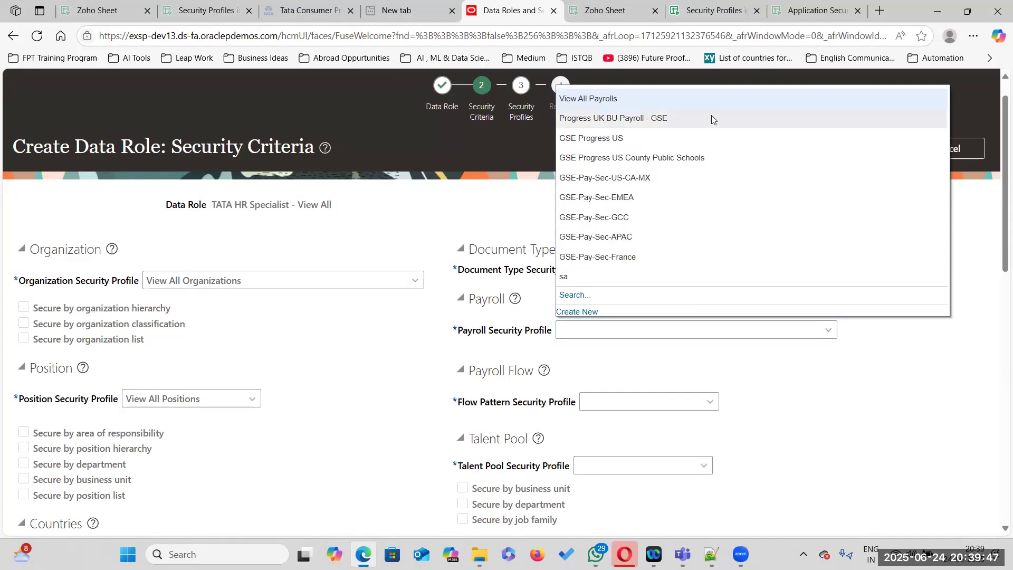
pyautogui.click(604, 332)
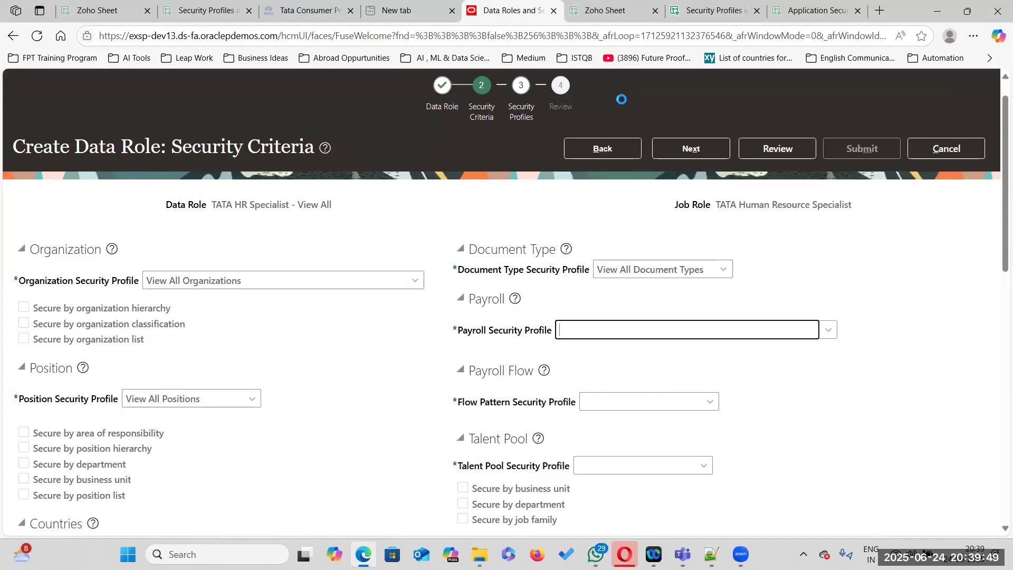
pyautogui.moveTo(648, 329); pyautogui.dragTo(559, 330)
pyautogui.hotkey('ctrl', 'c')
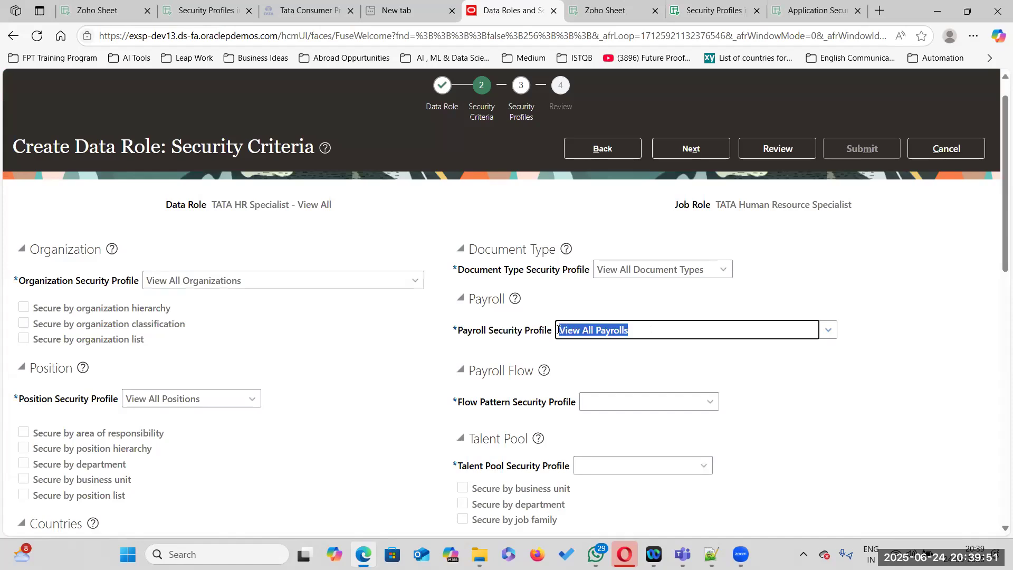
pyautogui.hotkey('alt', 'Tab')
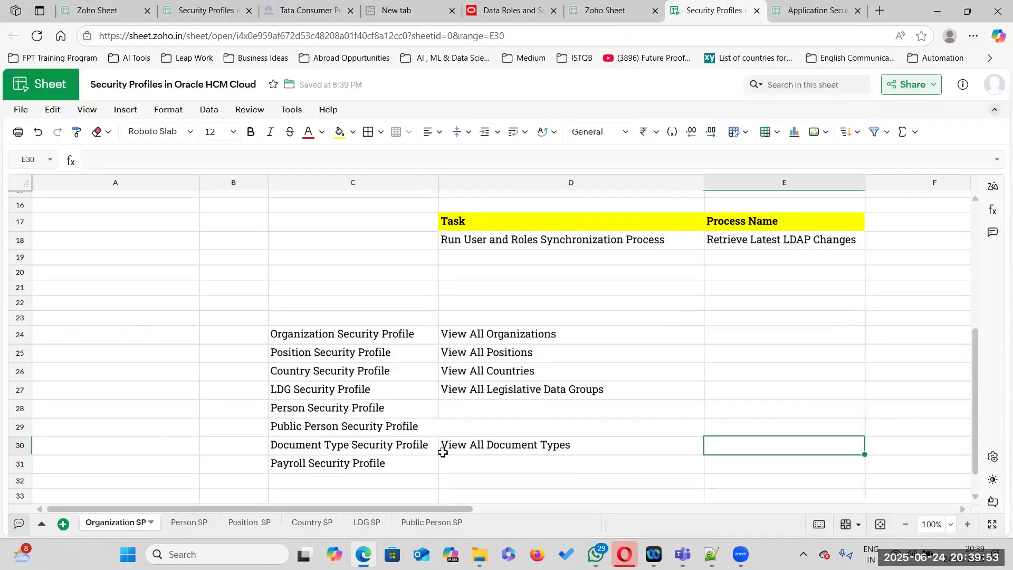
pyautogui.scroll(-1, 442, 452)
pyautogui.doubleClick(455, 411)
pyautogui.hotkey('ctrl', 'v')
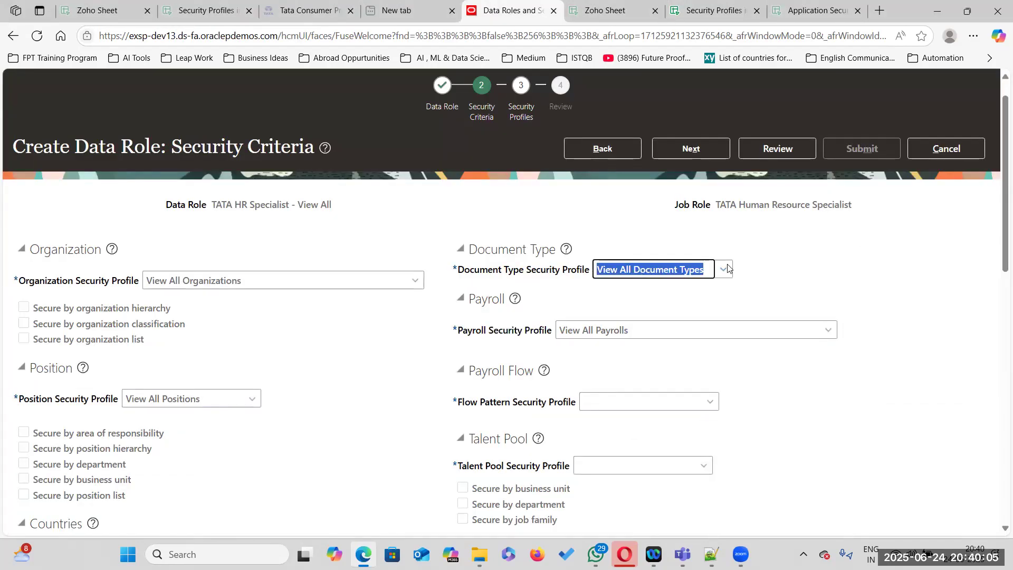
# - Move the View All Payrolls value in the spreadsheet from D32 up to D31
pyautogui.hotkey('alt', 'Tab')
pyautogui.click(471, 396)
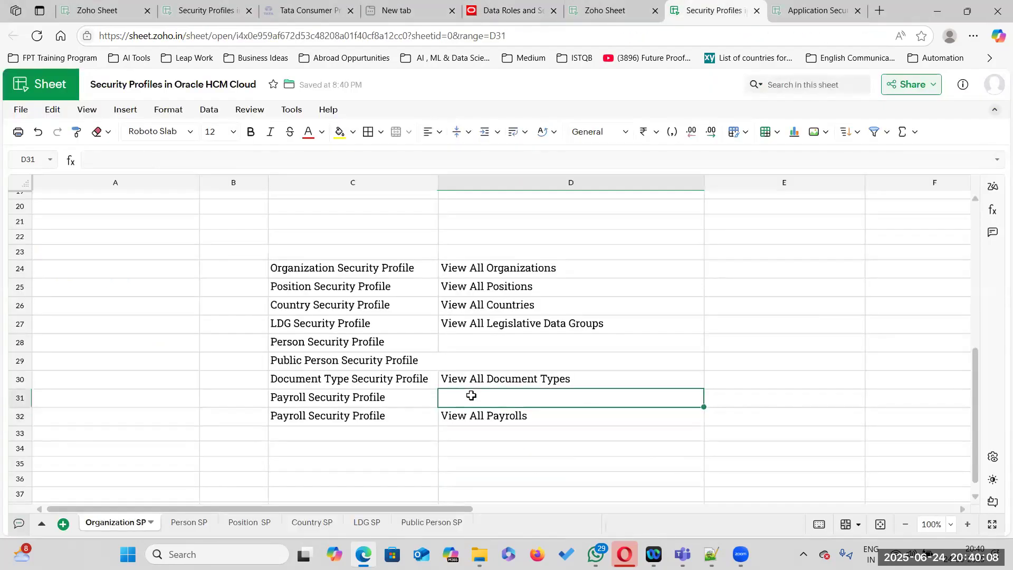
pyautogui.doubleClick(537, 417)
pyautogui.moveTo(537, 416); pyautogui.dragTo(403, 389)
pyautogui.hotkey('ctrl', 'x')
pyautogui.click(483, 399)
pyautogui.hotkey('ctrl', 'v')
pyautogui.click(746, 403)
# - Replace the duplicate Payroll Security Profile label in C32 with the data role's Flow Pattern Security Profile label
pyautogui.hotkey('alt', 'Tab')
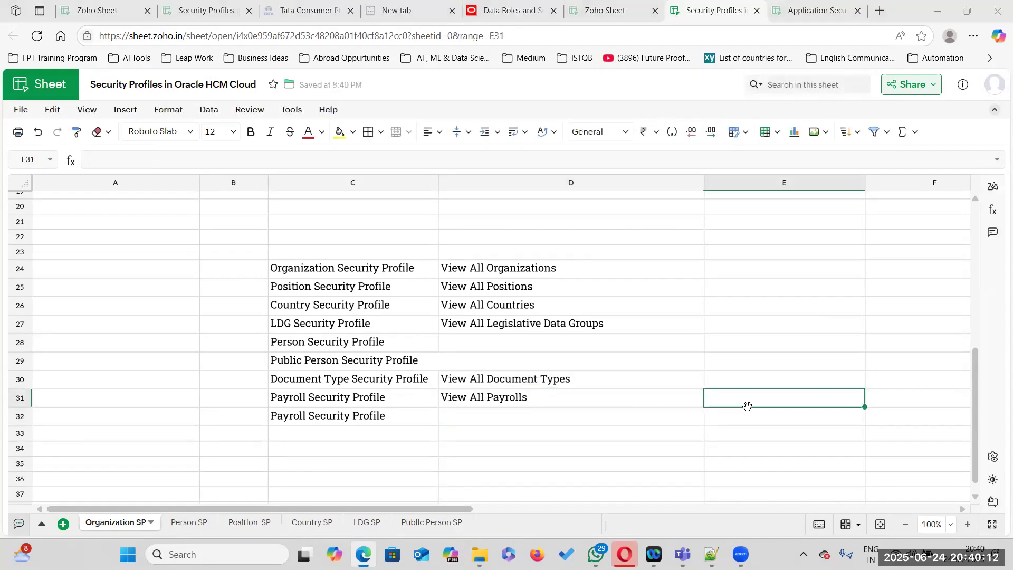
pyautogui.moveTo(459, 406); pyautogui.dragTo(576, 404)
pyautogui.hotkey('ctrl', 'c')
pyautogui.hotkey('alt', 'Tab')
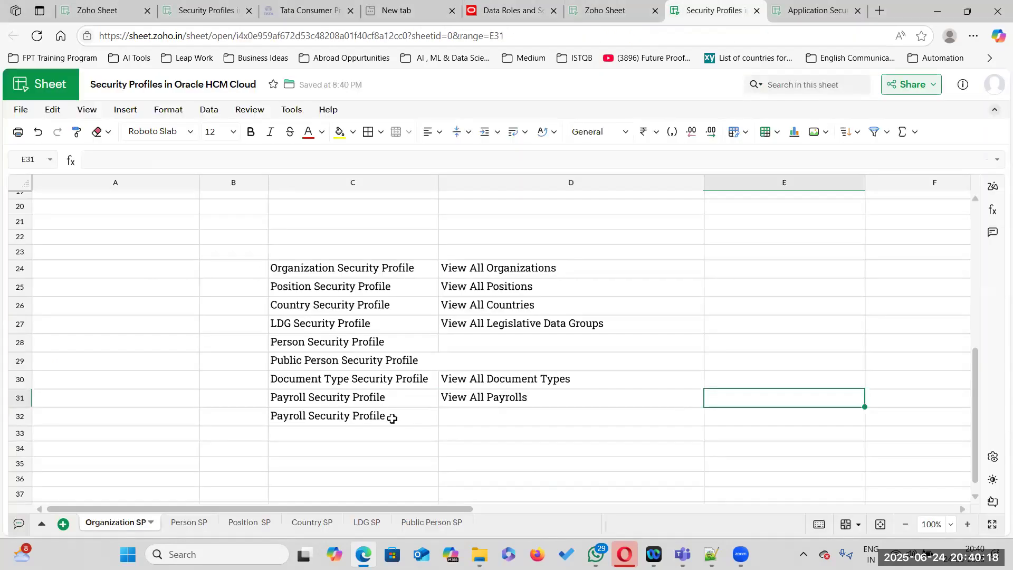
pyautogui.doubleClick(389, 418)
pyautogui.moveTo(389, 418); pyautogui.dragTo(255, 390)
pyautogui.hotkey('ctrl', 'v')
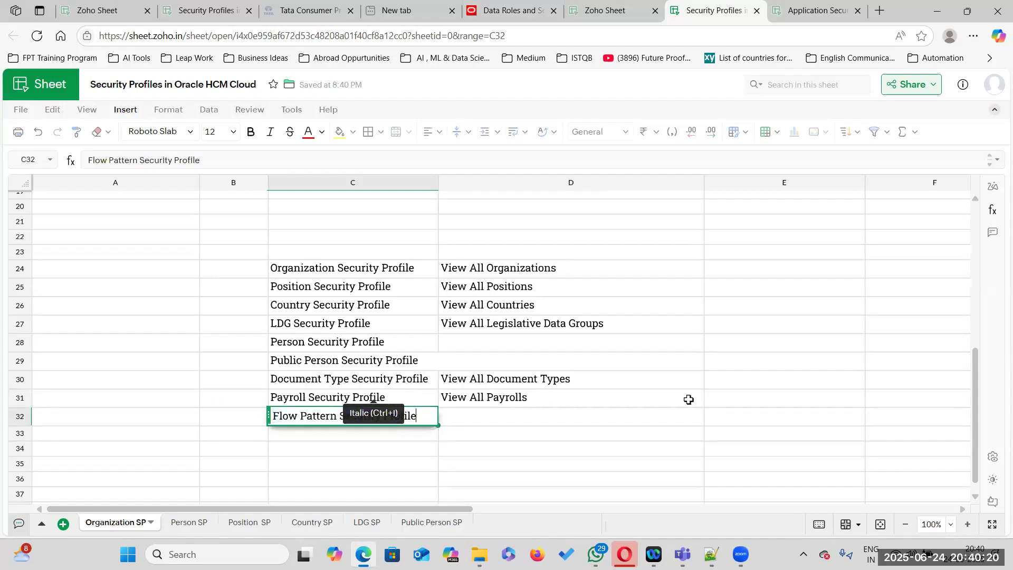
pyautogui.click(731, 397)
# - Set the Flow Pattern Security Profile to View All Flows in the data role and record that value in spreadsheet cell D32
pyautogui.hotkey('alt', 'Tab')
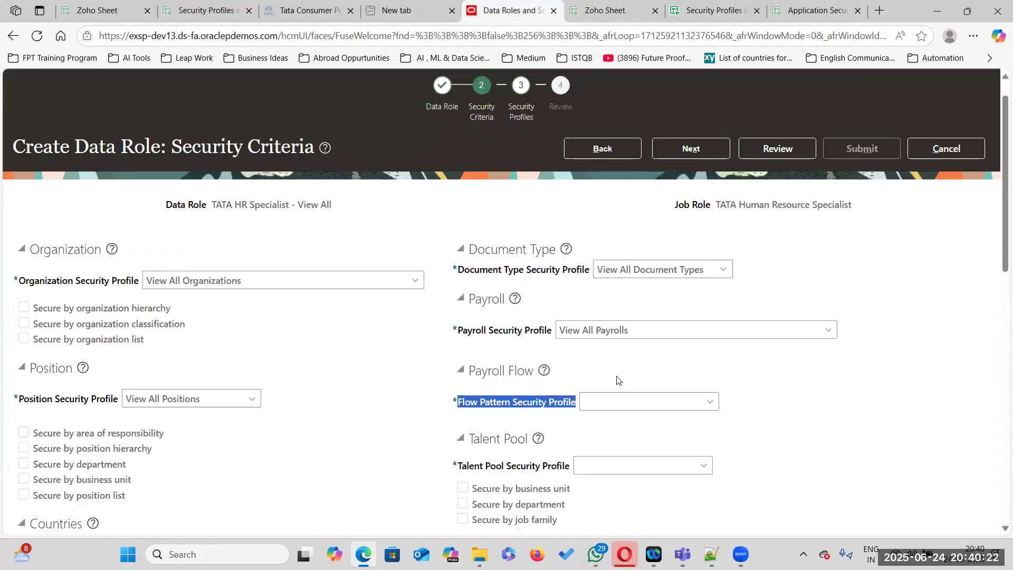
pyautogui.click(709, 402)
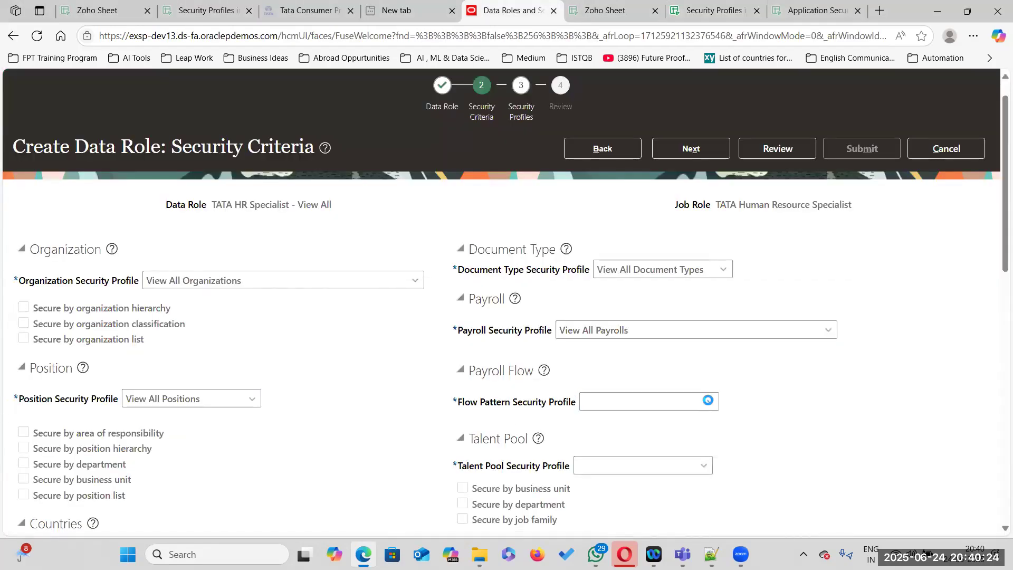
pyautogui.click(656, 421)
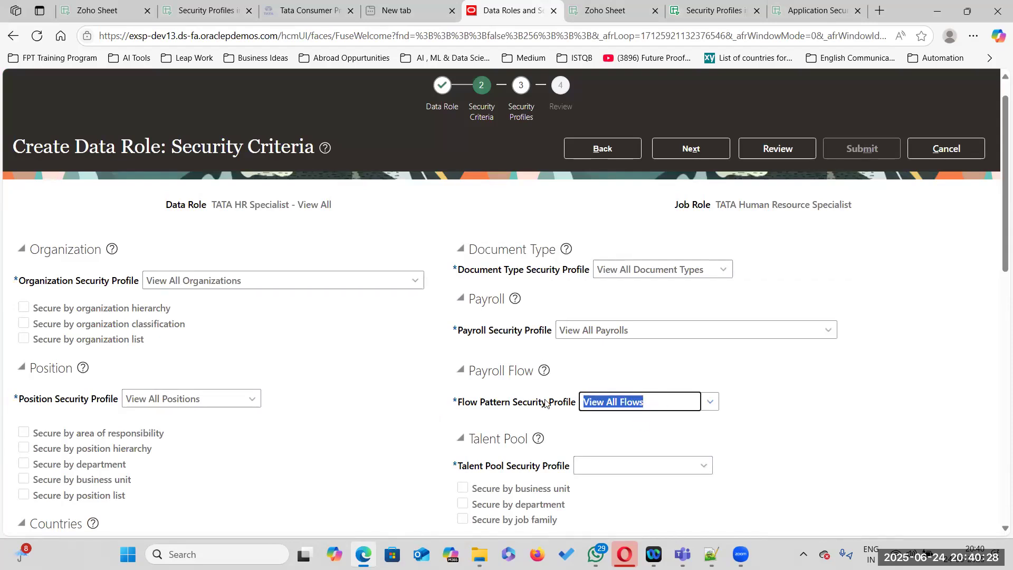
pyautogui.hotkey('alt', 'Tab')
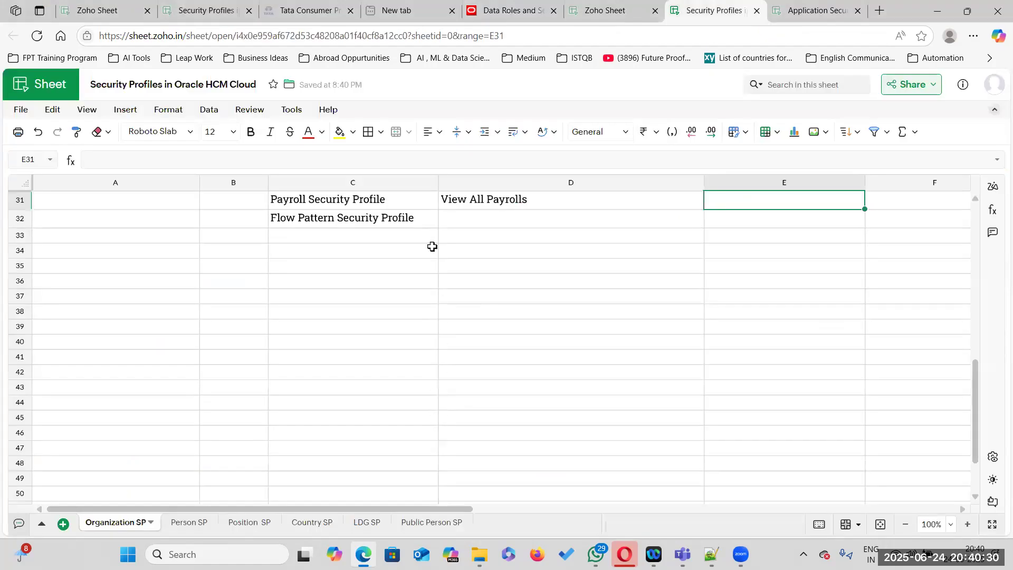
pyautogui.click(439, 221)
pyautogui.doubleClick(466, 222)
pyautogui.hotkey('ctrl', 'v')
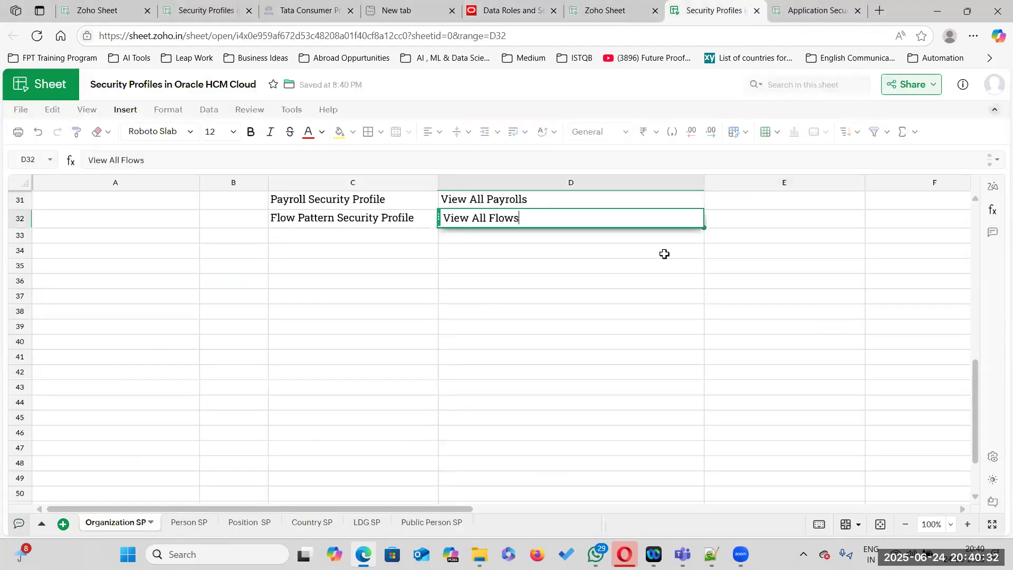
# - Set the data role's Talent Pool Security Profile to View All Public Talent Pools and record that value in spreadsheet cell D33
pyautogui.hotkey('alt', 'Tab')
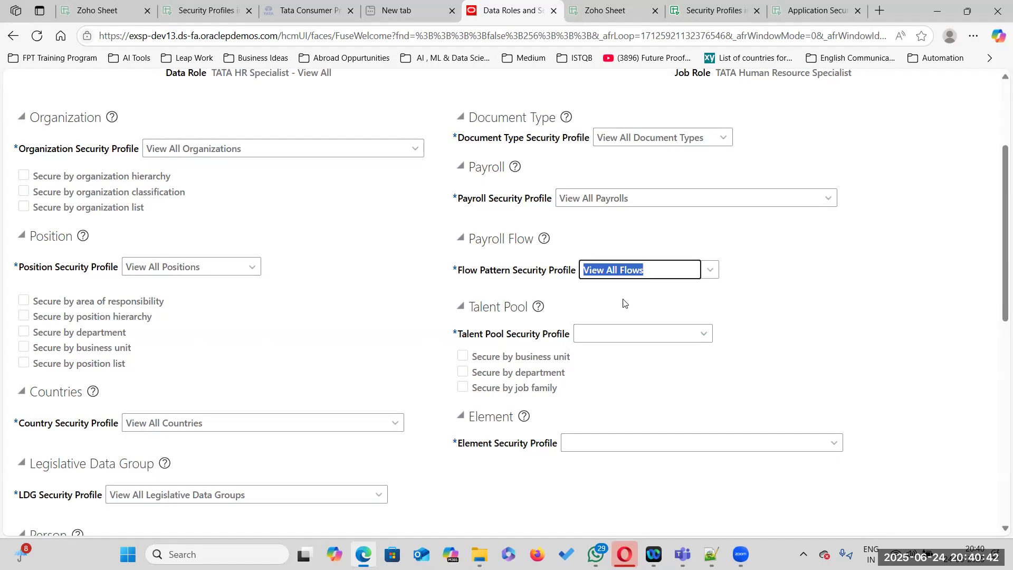
pyautogui.click(703, 335)
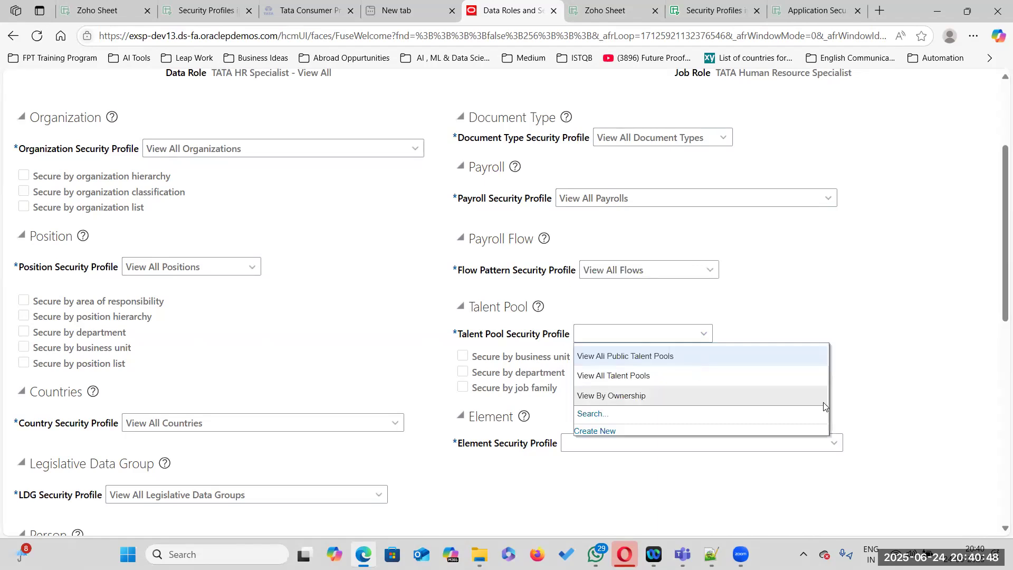
pyautogui.click(687, 355)
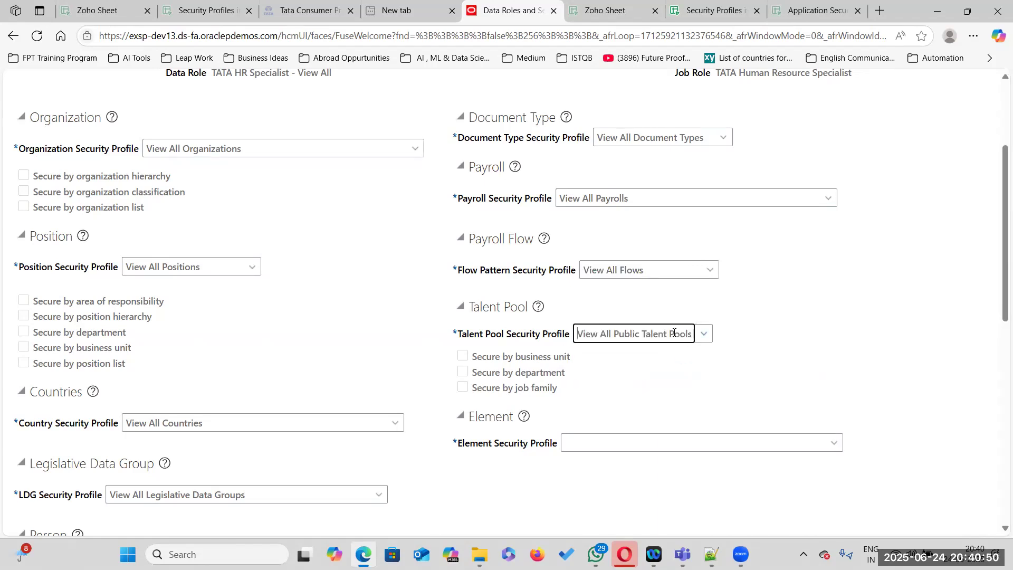
pyautogui.moveTo(692, 333); pyautogui.dragTo(537, 325)
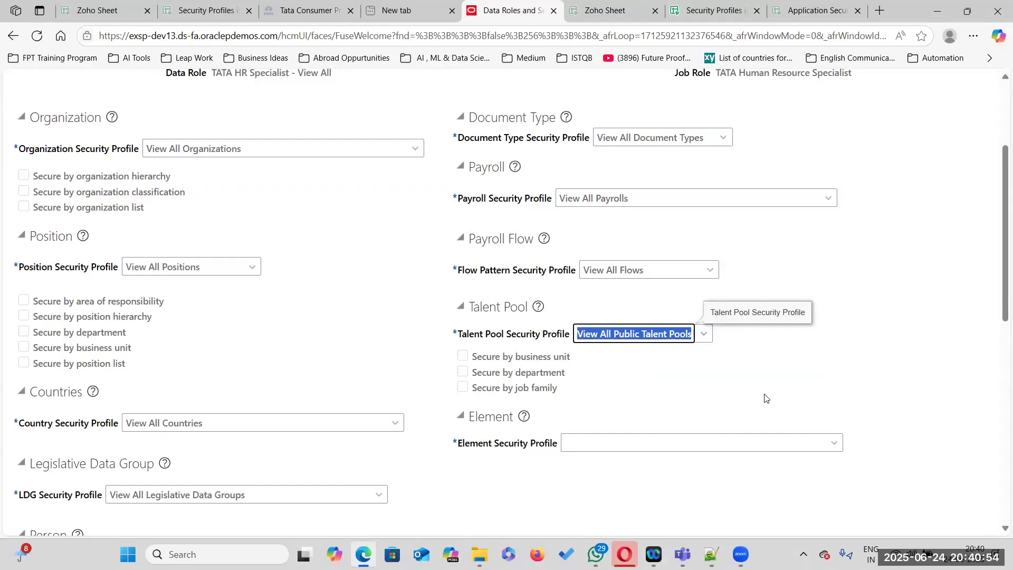
pyautogui.hotkey('alt', 'Tab')
pyautogui.hotkey('alt', 'Tab')
# - Copy the Talent Pool Security Profile label from the data role into spreadsheet cell C33
pyautogui.moveTo(458, 334); pyautogui.dragTo(569, 335)
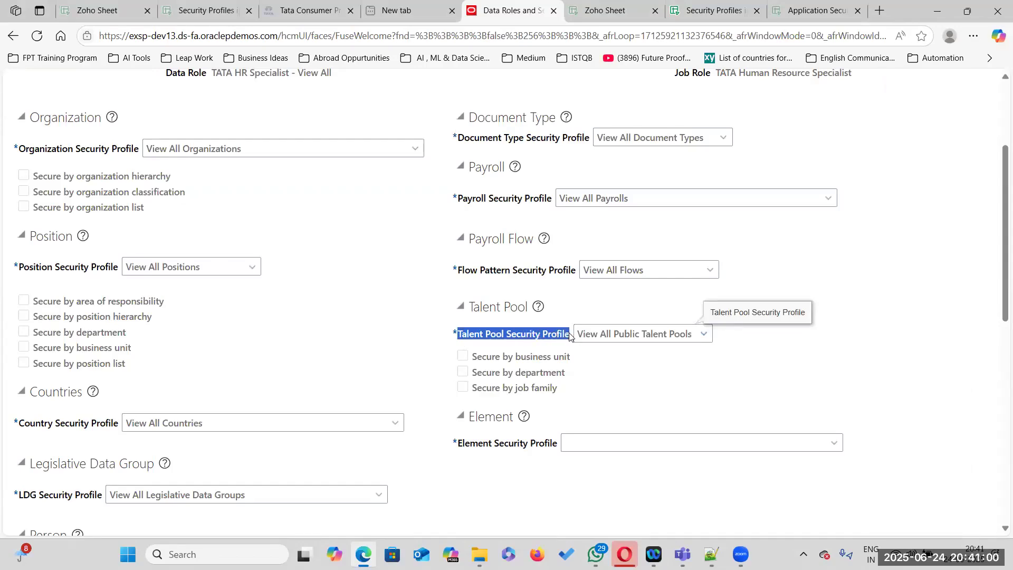
pyautogui.hotkey('alt', 'Tab')
pyautogui.click(382, 242)
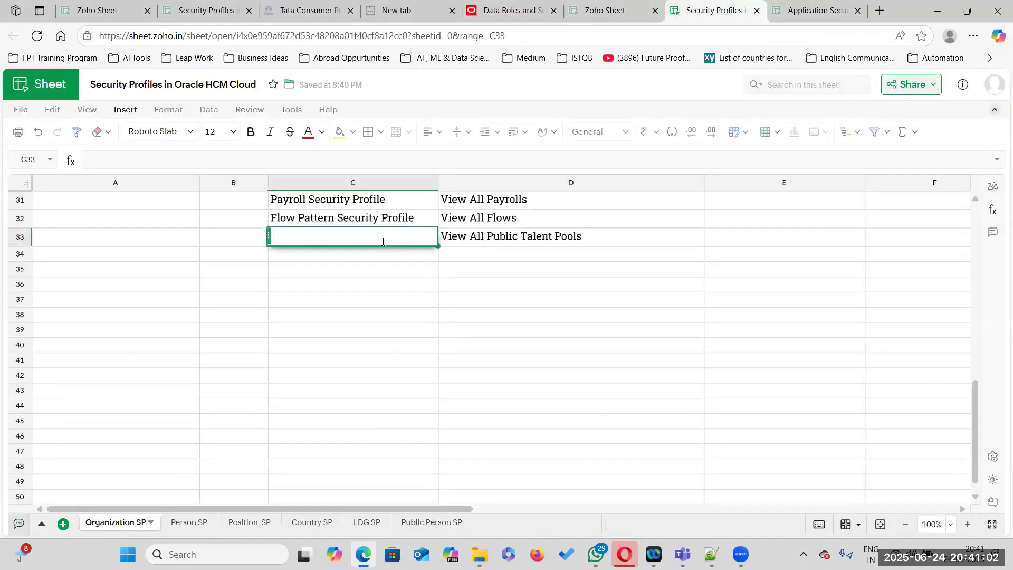
pyautogui.hotkey('ctrl', 'v')
pyautogui.click(547, 308)
# - Set the data role's Element Security Profile to View All Elements and record that value in spreadsheet cell D34
pyautogui.hotkey('alt', 'Tab')
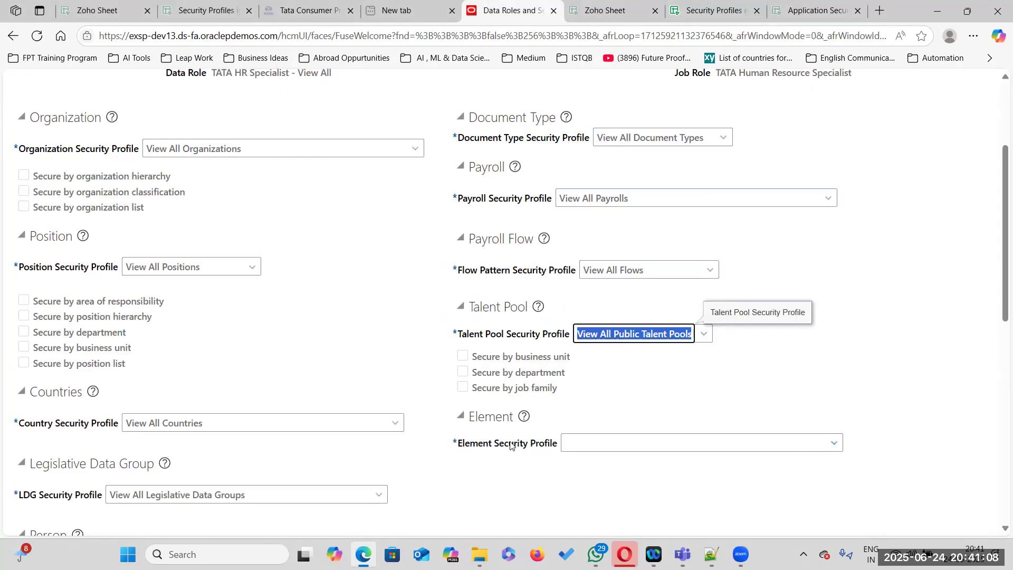
pyautogui.click(834, 444)
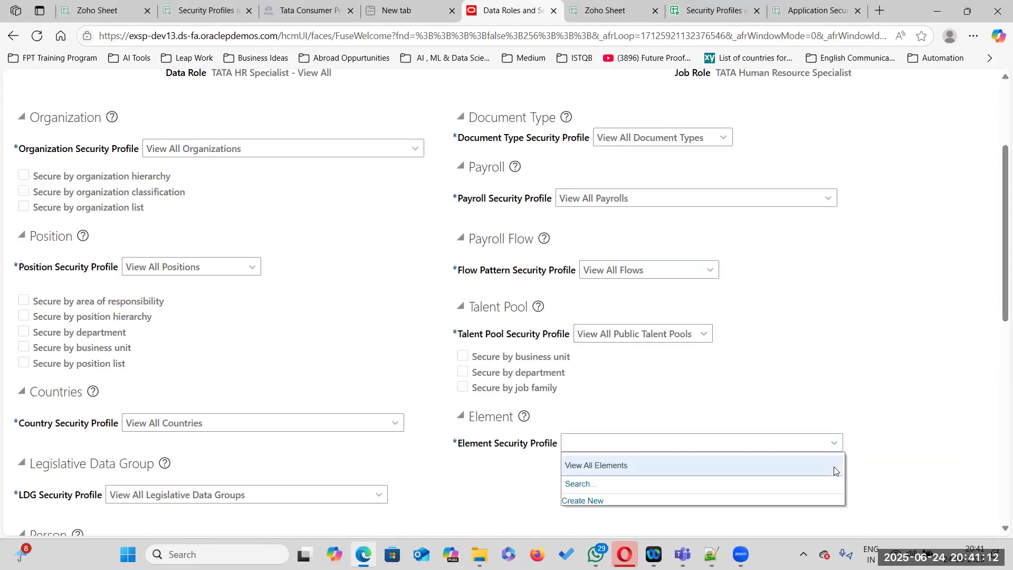
pyautogui.click(637, 464)
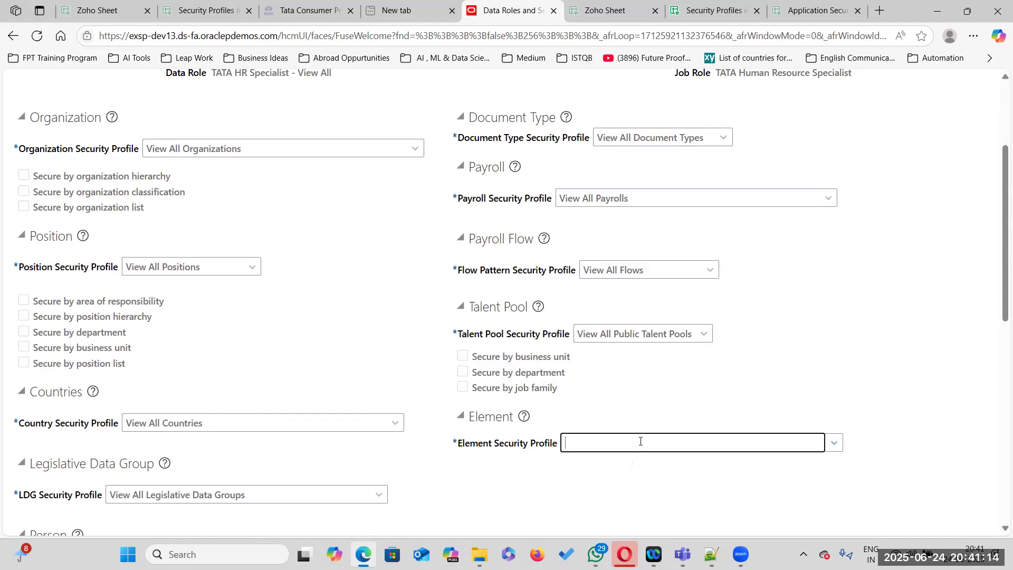
pyautogui.moveTo(668, 440); pyautogui.dragTo(492, 410)
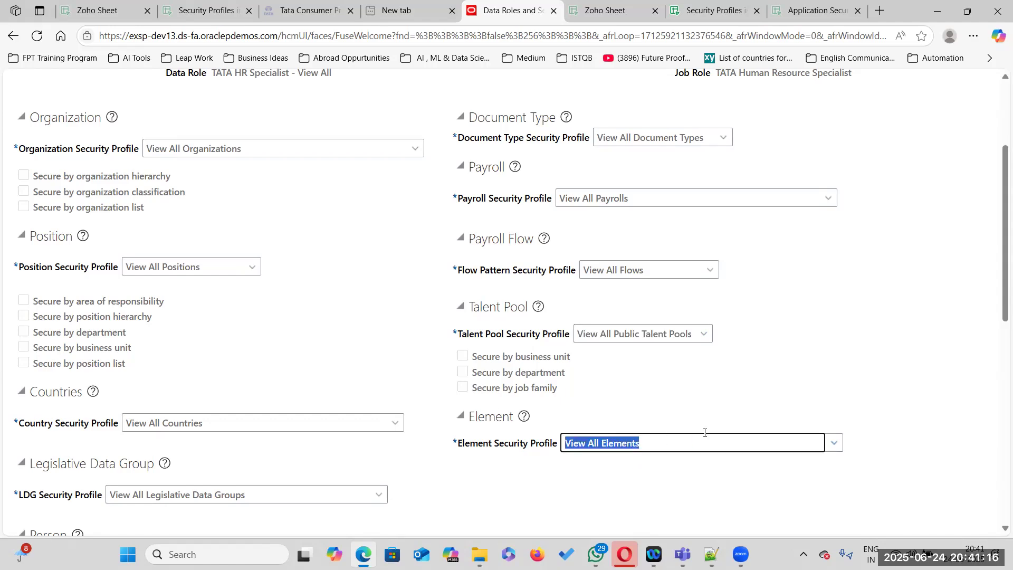
pyautogui.hotkey('ctrl', '7')
pyautogui.doubleClick(453, 253)
pyautogui.hotkey('ctrl', 'v')
pyautogui.press('Return')
# - Copy the Element Security Profile label from the data role into spreadsheet cell C34
pyautogui.hotkey('ctrl', '5')
pyautogui.moveTo(458, 447); pyautogui.dragTo(555, 449)
pyautogui.hotkey('ctrl', 'c')
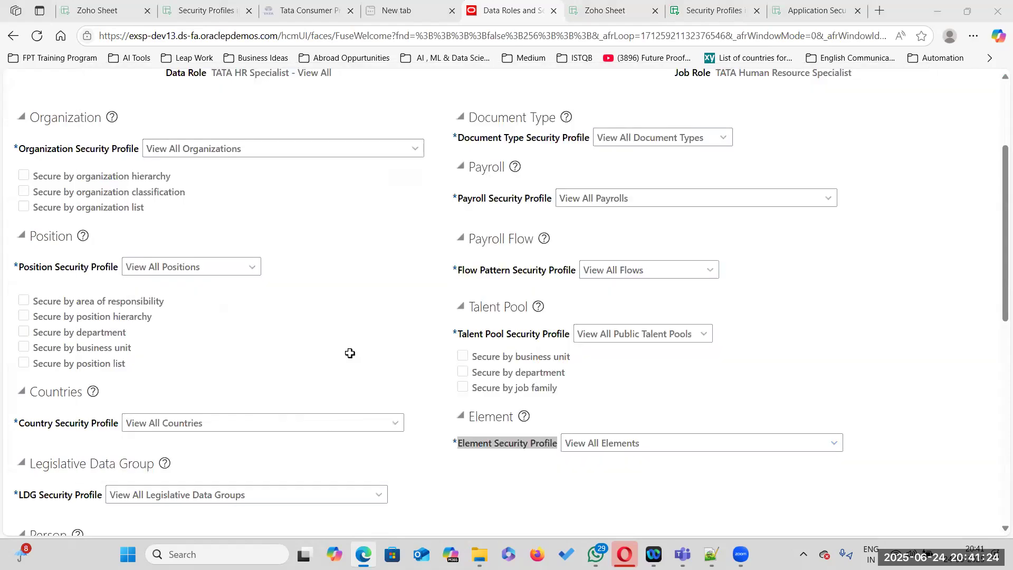
pyautogui.hotkey('ctrl', '7')
pyautogui.doubleClick(347, 254)
pyautogui.hotkey('ctrl', 'v')
pyautogui.click(556, 303)
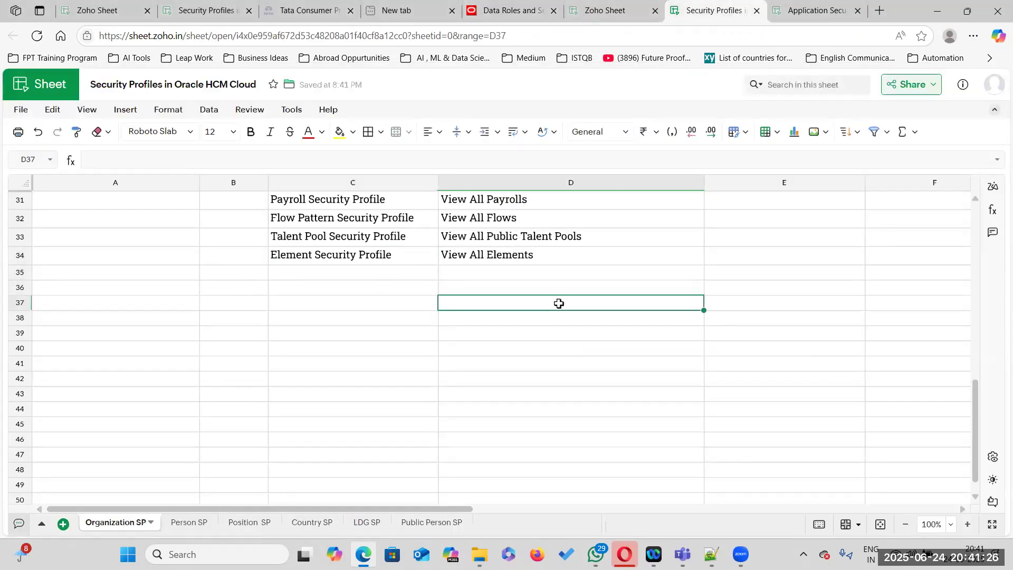
# - Check the spreadsheet's profile list, including the Person Security Profile row, and review the profiles selected in the data role's security criteria
pyautogui.scroll(4, 548, 311)
pyautogui.click(347, 343)
pyautogui.click(401, 362)
pyautogui.doubleClick(467, 340)
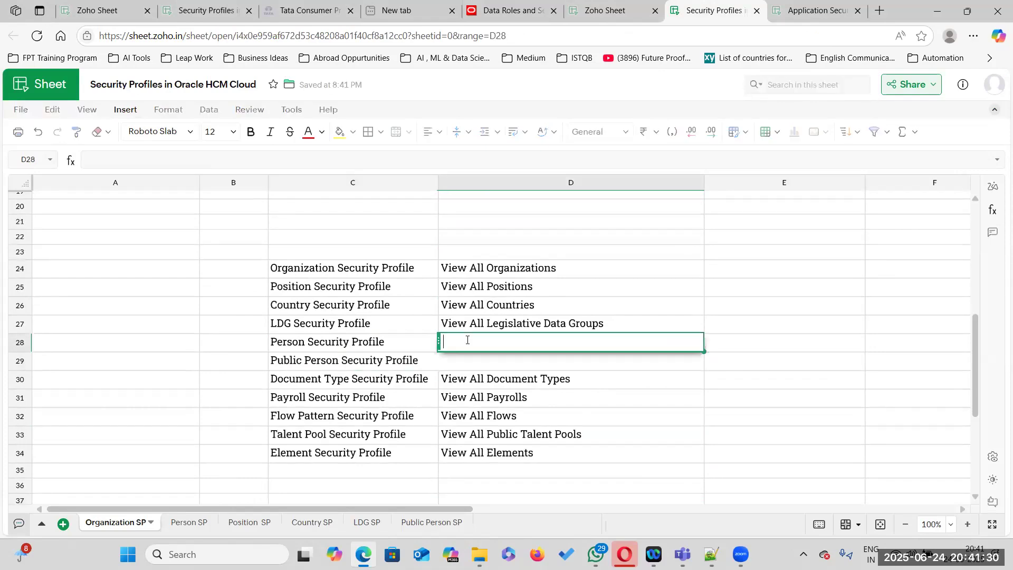
pyautogui.hotkey('ctrl', '5')
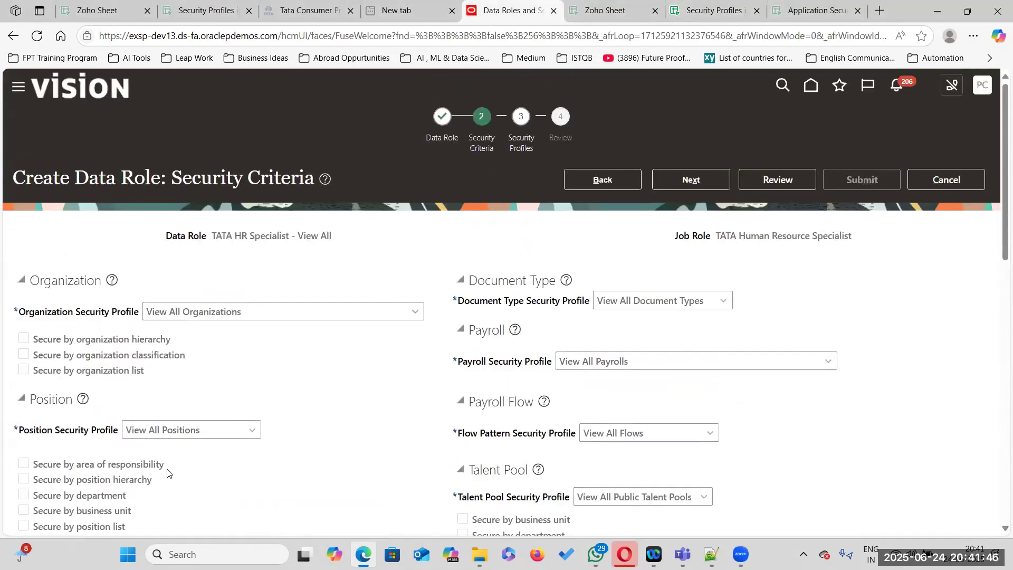
pyautogui.scroll(-6, 167, 473)
pyautogui.scroll(-7, 190, 444)
pyautogui.scroll(13, 209, 459)
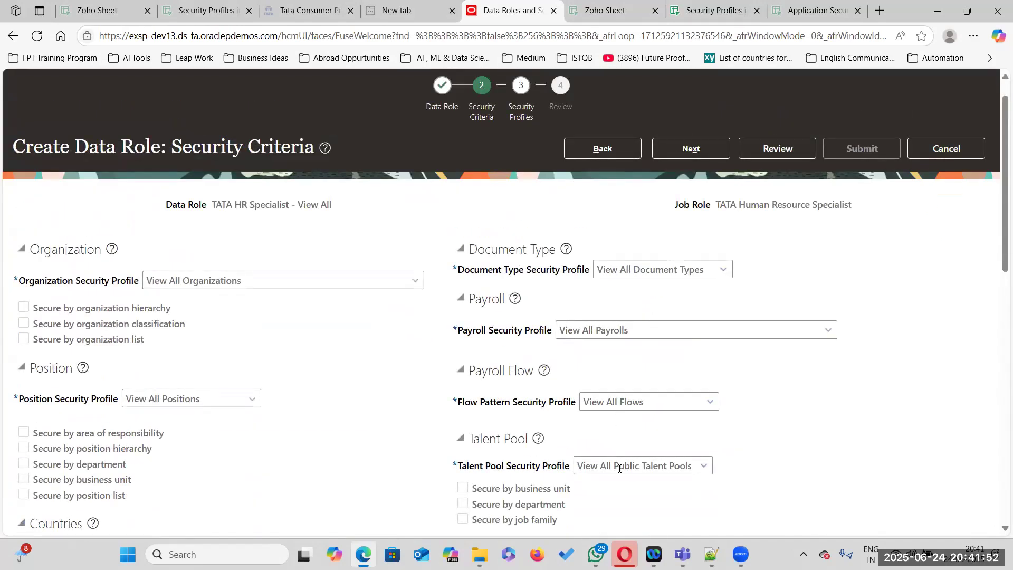
pyautogui.scroll(-6, 619, 469)
pyautogui.scroll(7, 532, 419)
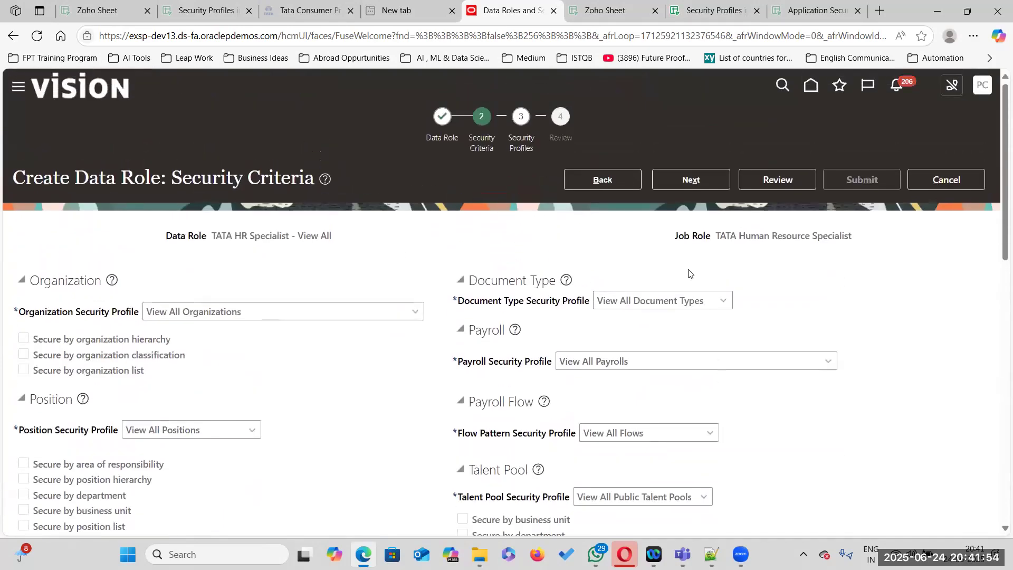
# - Continue to the Organization Security Profile page of the data role and examine its View All setting, hierarchy, classification and organization list sections
pyautogui.click(696, 181)
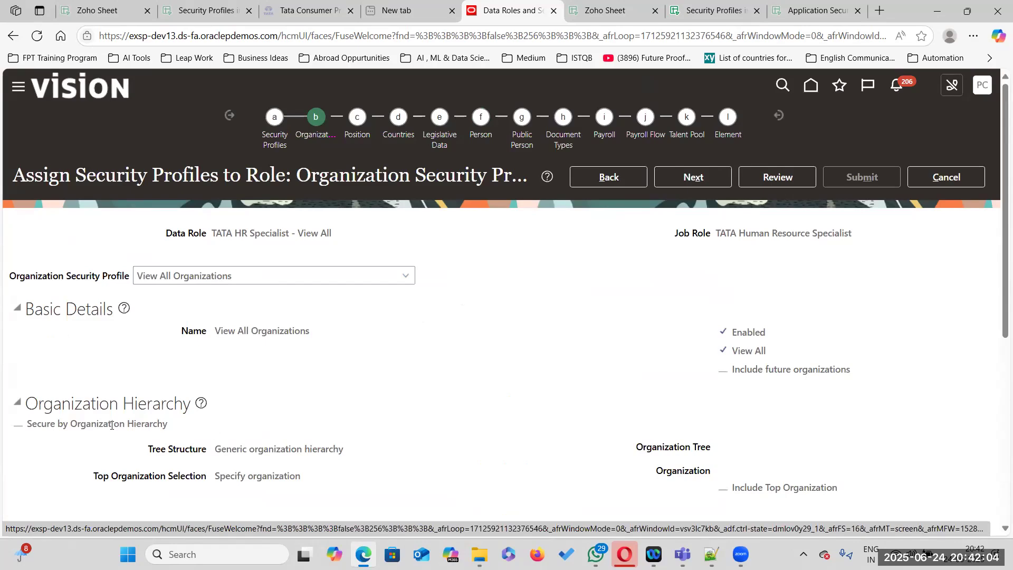
pyautogui.scroll(-1, 216, 425)
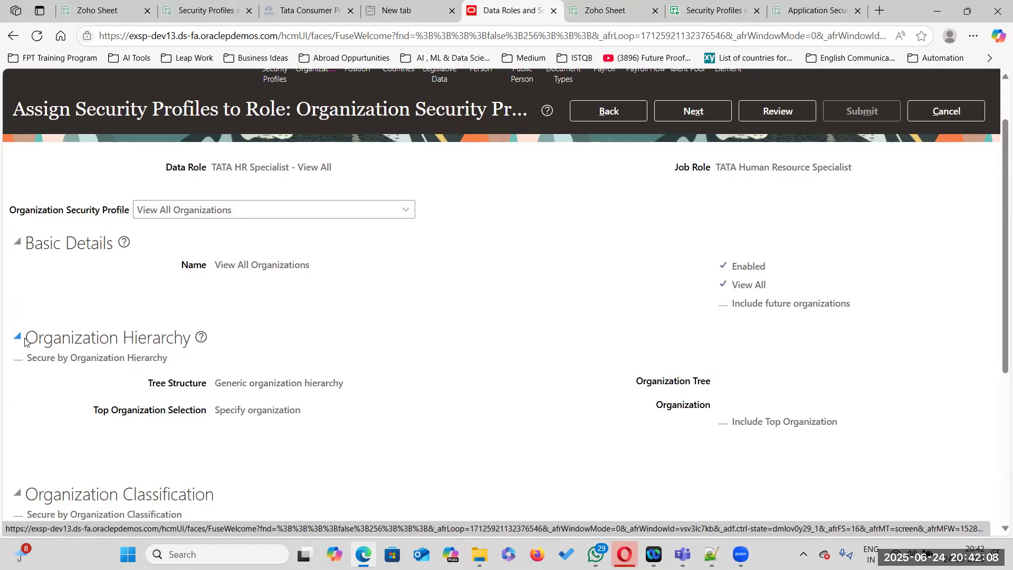
pyautogui.scroll(-4, 135, 281)
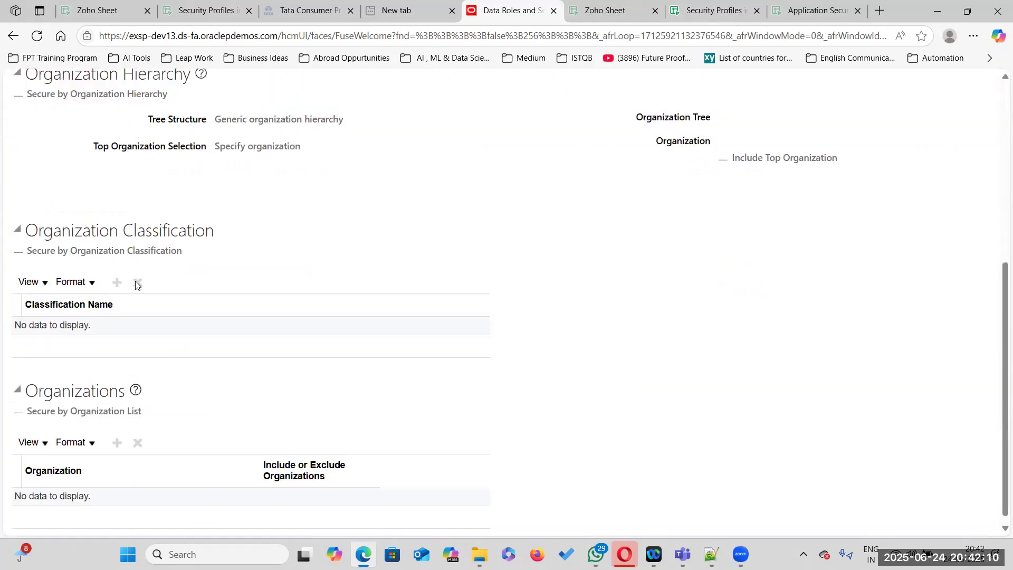
pyautogui.scroll(3, 148, 449)
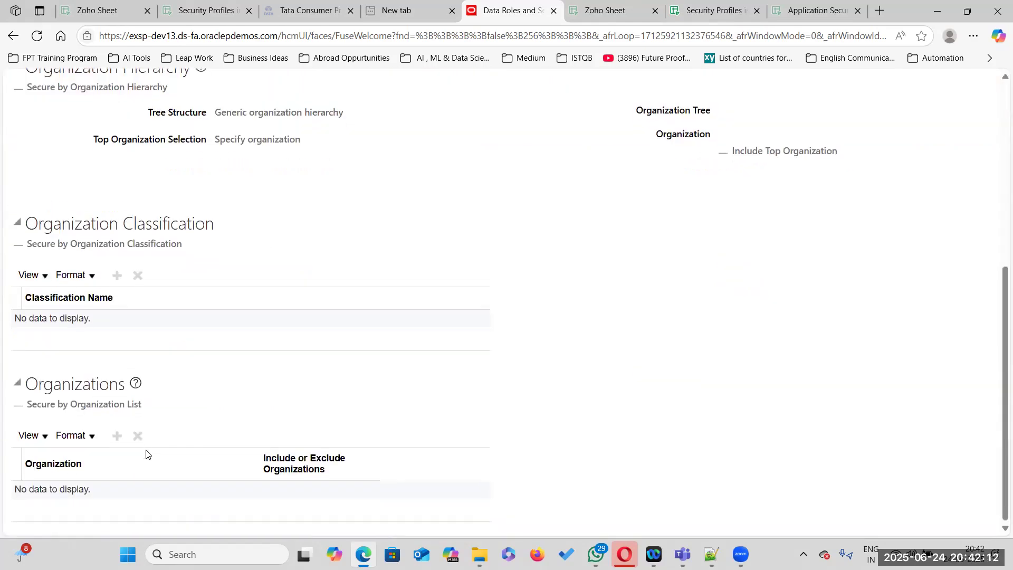
pyautogui.scroll(2, 248, 364)
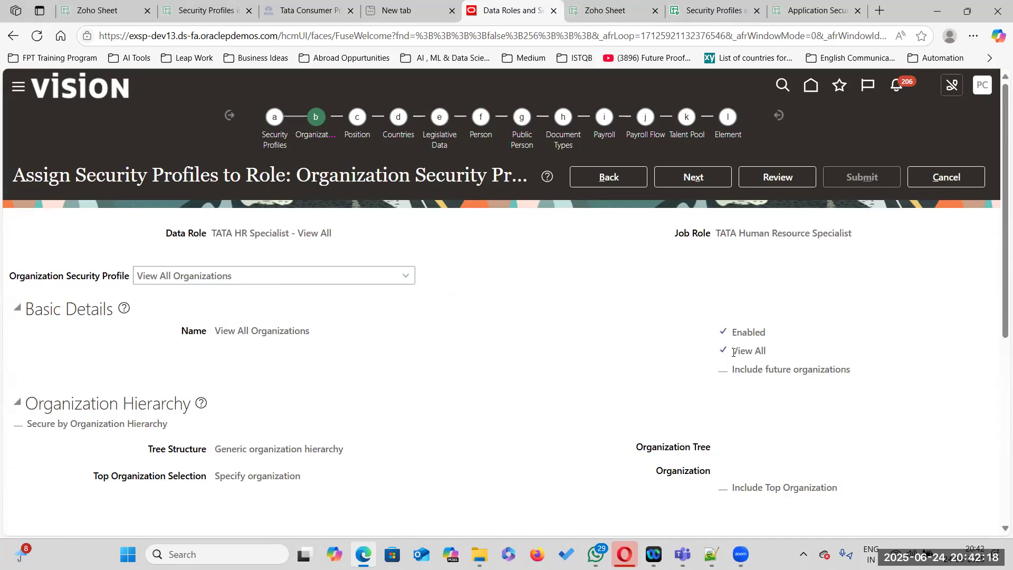
pyautogui.moveTo(734, 351); pyautogui.dragTo(771, 349)
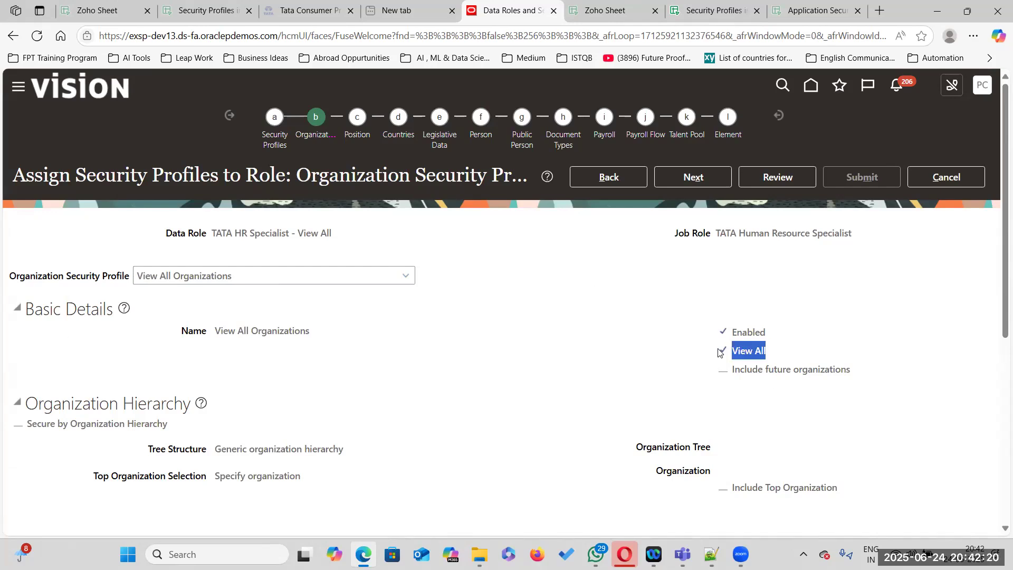
pyautogui.click(773, 355)
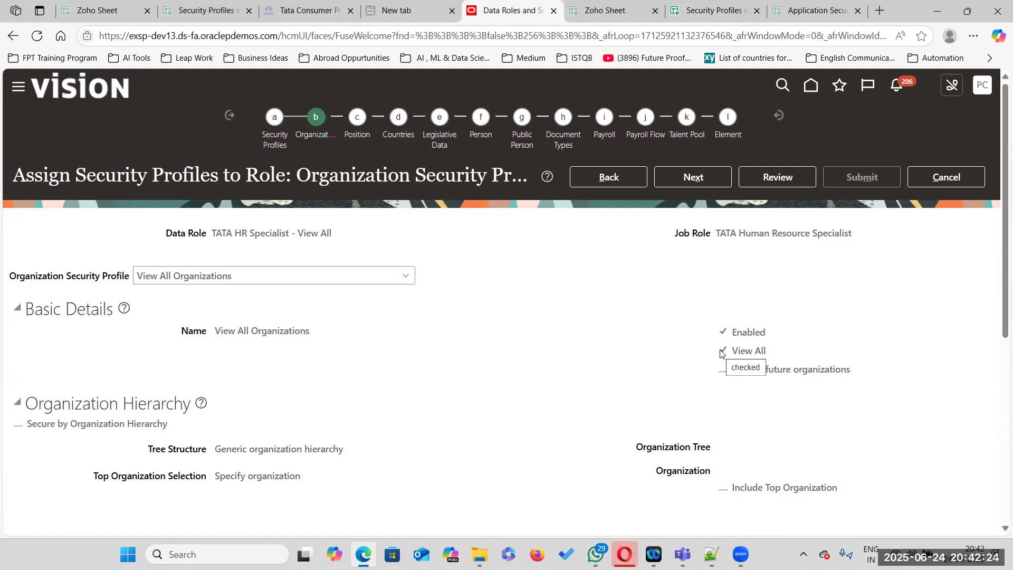
pyautogui.moveTo(735, 350); pyautogui.dragTo(800, 353)
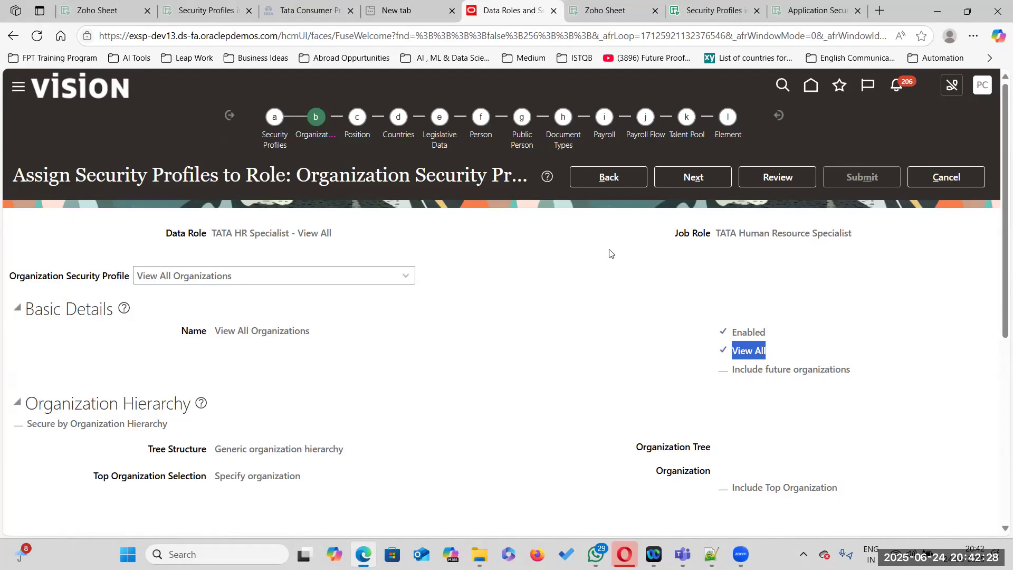
# - Advance to the Position Security Profile page and examine its View All setting, responsibility, hierarchy, workforce structure and position list sections
pyautogui.click(696, 180)
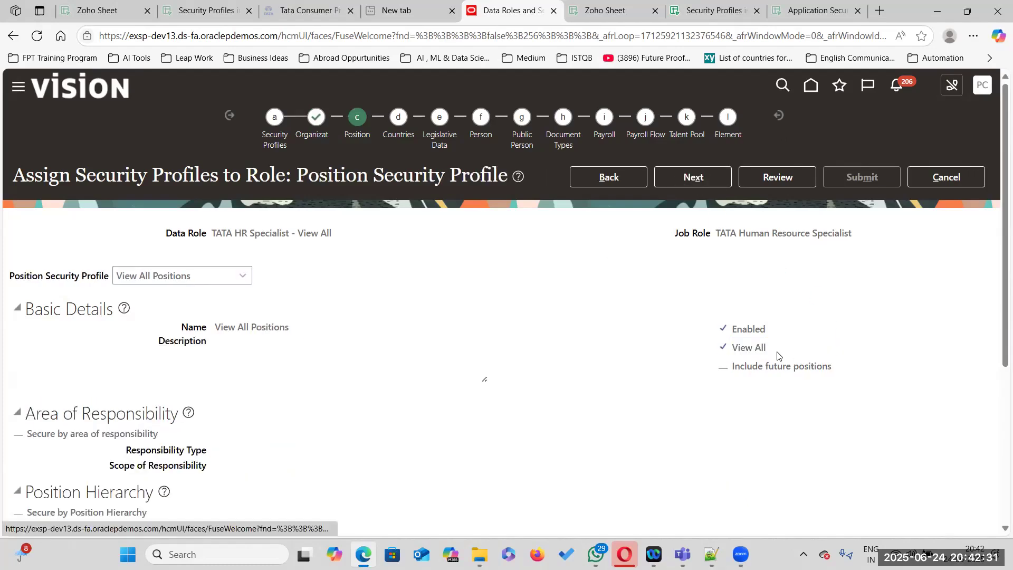
pyautogui.scroll(-5, 239, 410)
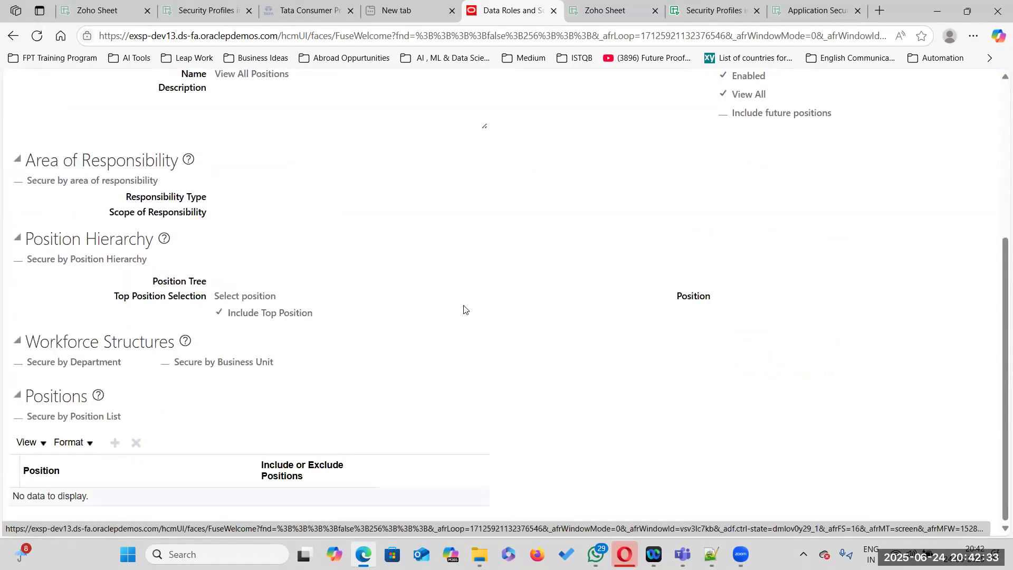
pyautogui.scroll(5, 257, 391)
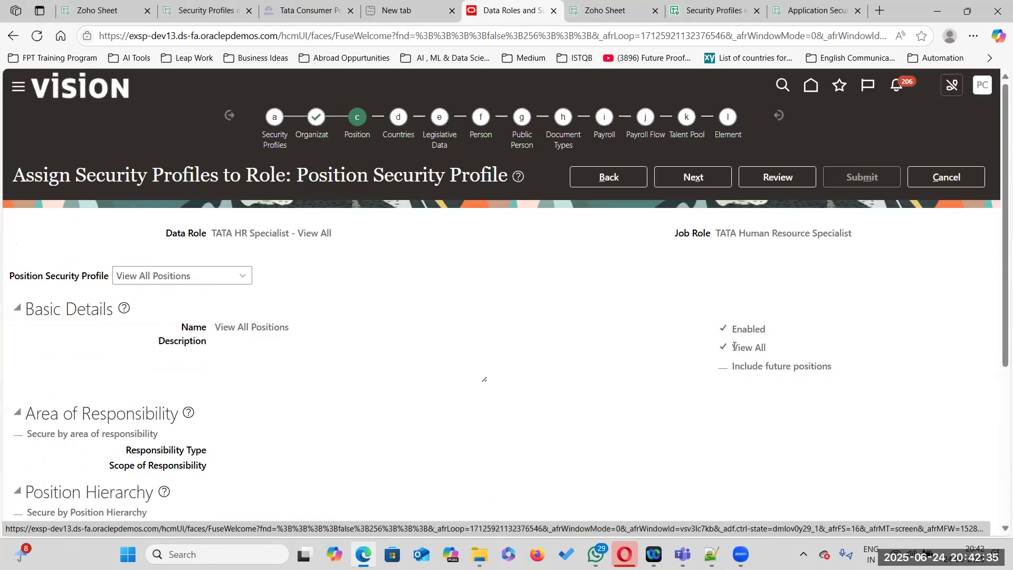
pyautogui.moveTo(734, 347); pyautogui.dragTo(820, 350)
pyautogui.scroll(-4, 46, 264)
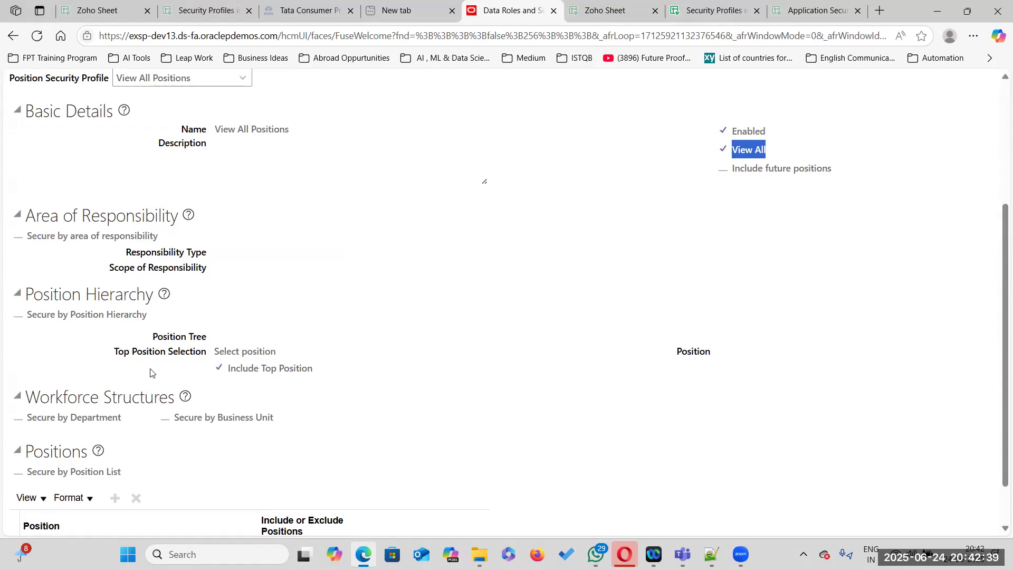
pyautogui.scroll(-1, 184, 453)
pyautogui.scroll(5, 185, 453)
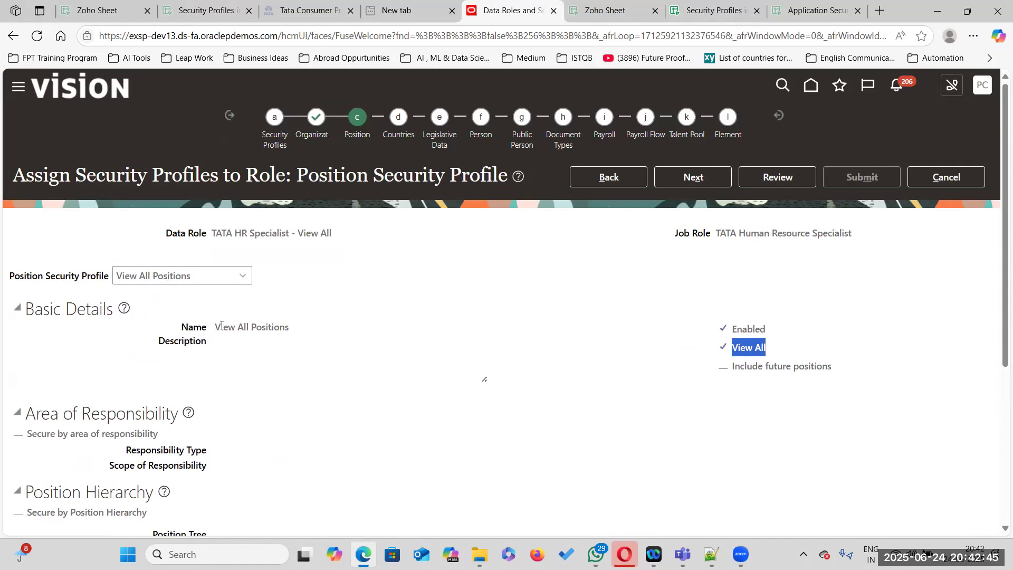
pyautogui.click(737, 358)
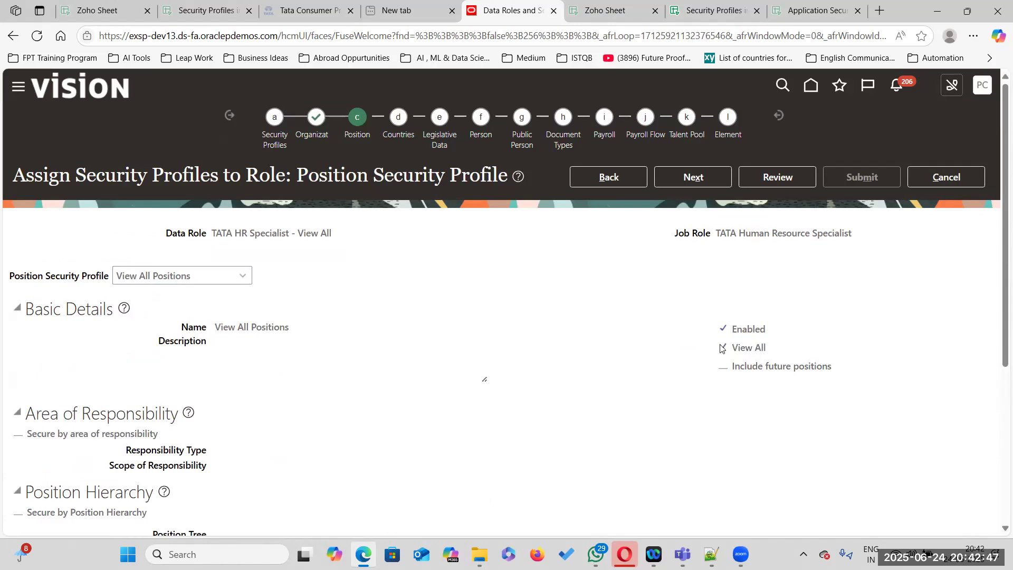
pyautogui.moveTo(774, 350); pyautogui.dragTo(703, 348)
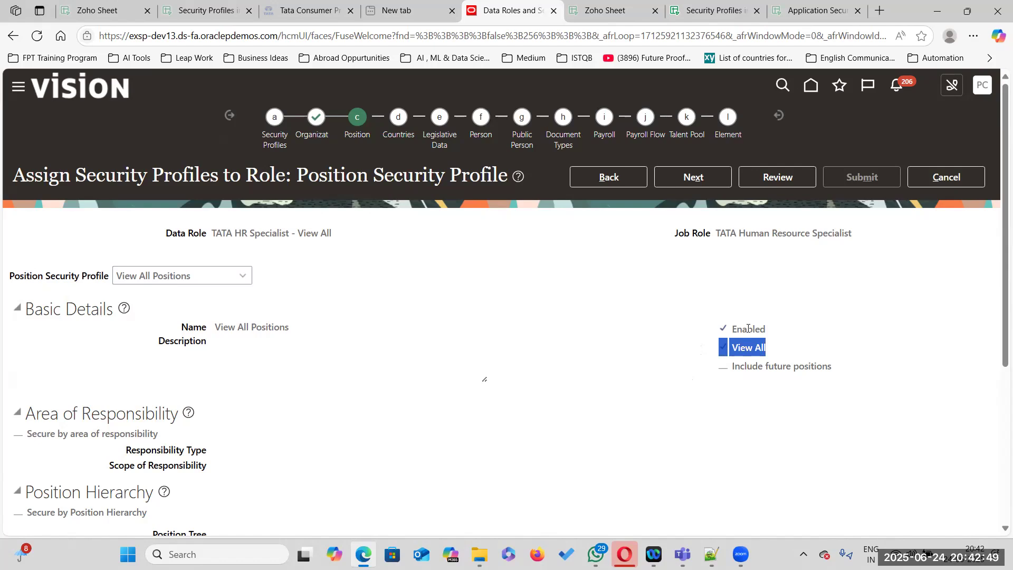
pyautogui.click(743, 330)
# - Advance through the Country and Legislative Data Group security profile pages, checking the View All profile details on each
pyautogui.click(693, 177)
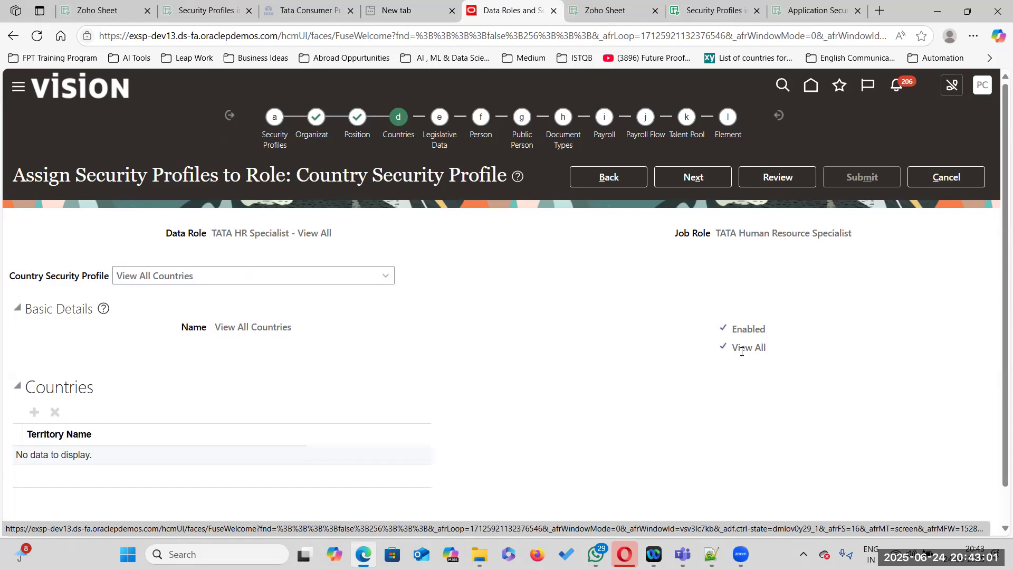
pyautogui.moveTo(221, 326); pyautogui.dragTo(316, 328)
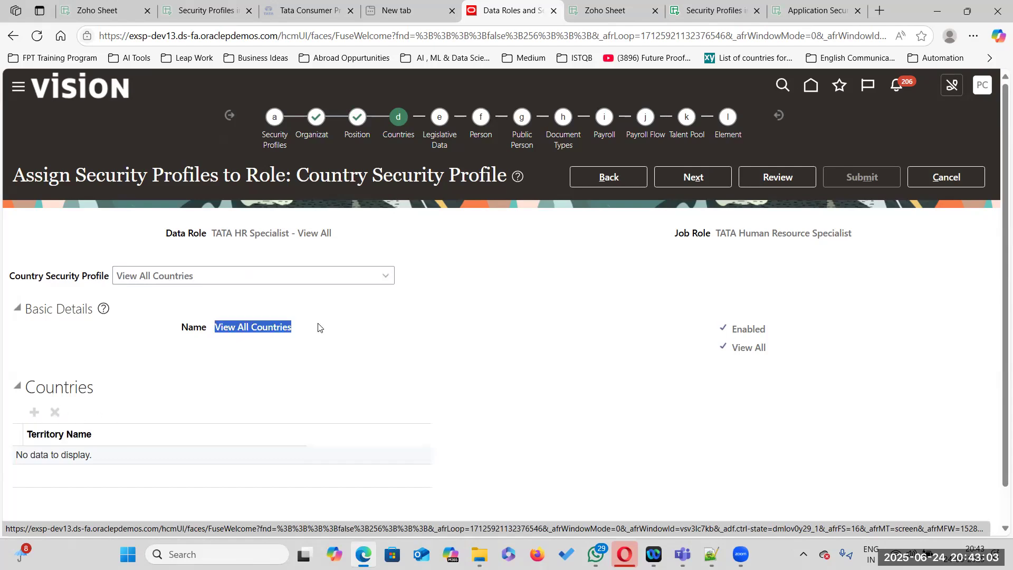
pyautogui.click(712, 177)
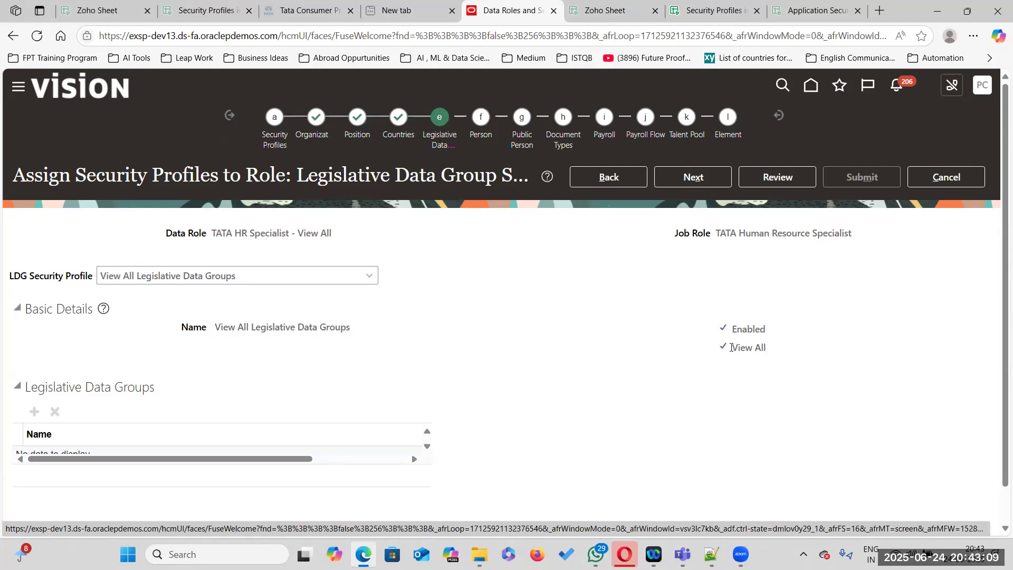
pyautogui.moveTo(731, 347); pyautogui.dragTo(765, 349)
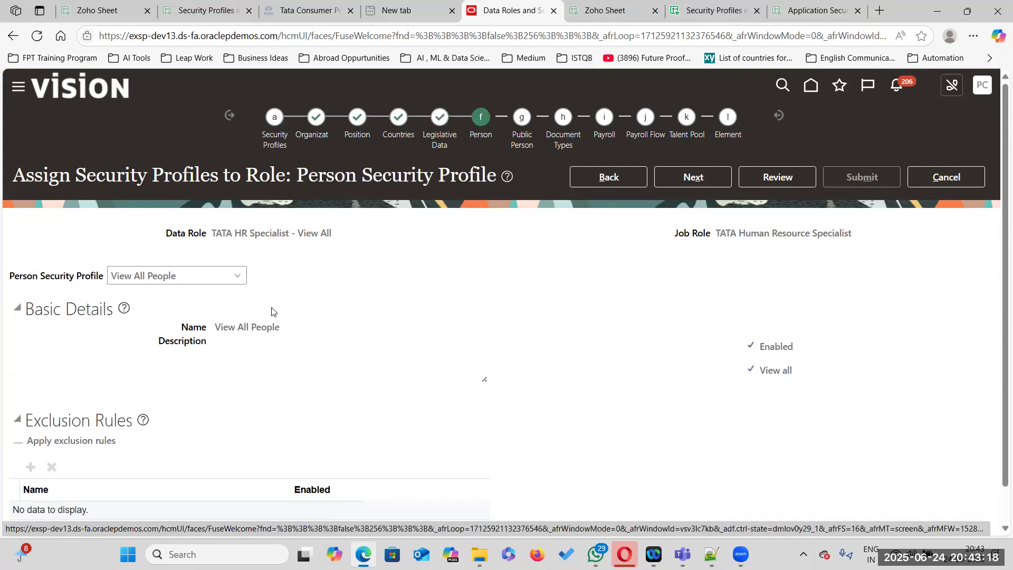
# - Check the View all setting and exclusion rules on the Person Security Profile page, and the Document Types section on the Document Type page
pyautogui.moveTo(757, 376); pyautogui.dragTo(850, 373)
pyautogui.scroll(-1, 788, 410)
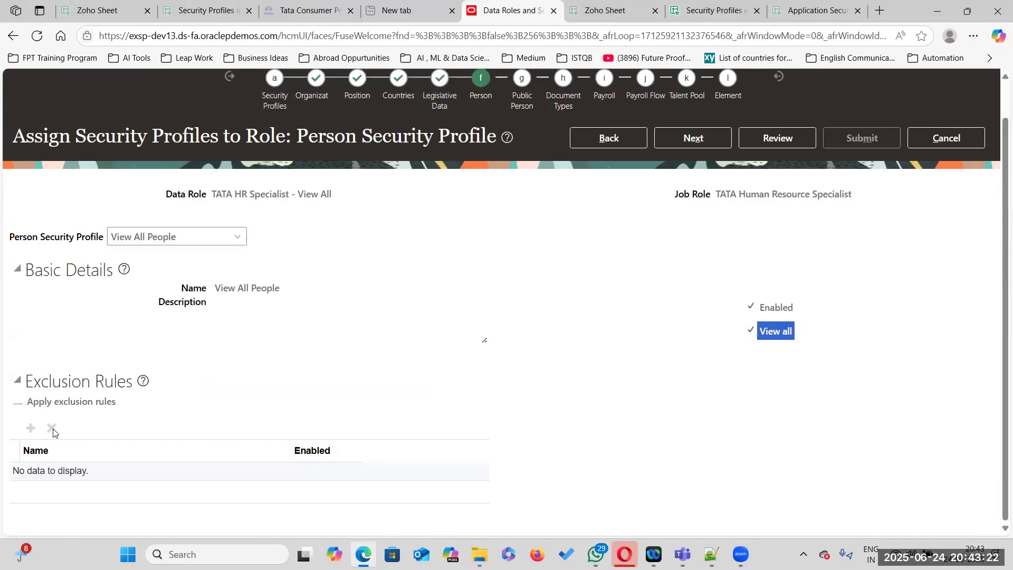
pyautogui.scroll(1, 506, 346)
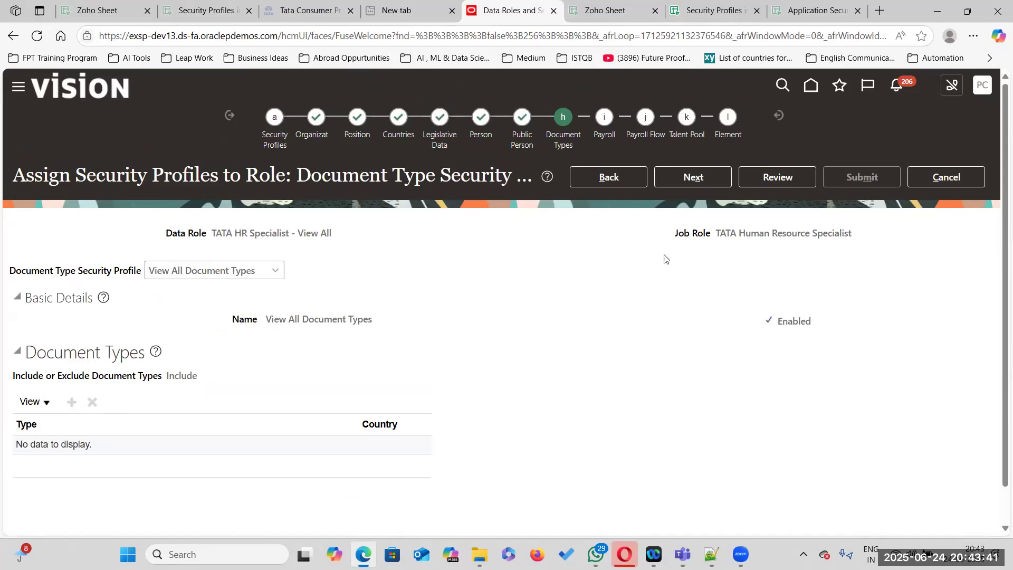
pyautogui.scroll(-1, 259, 338)
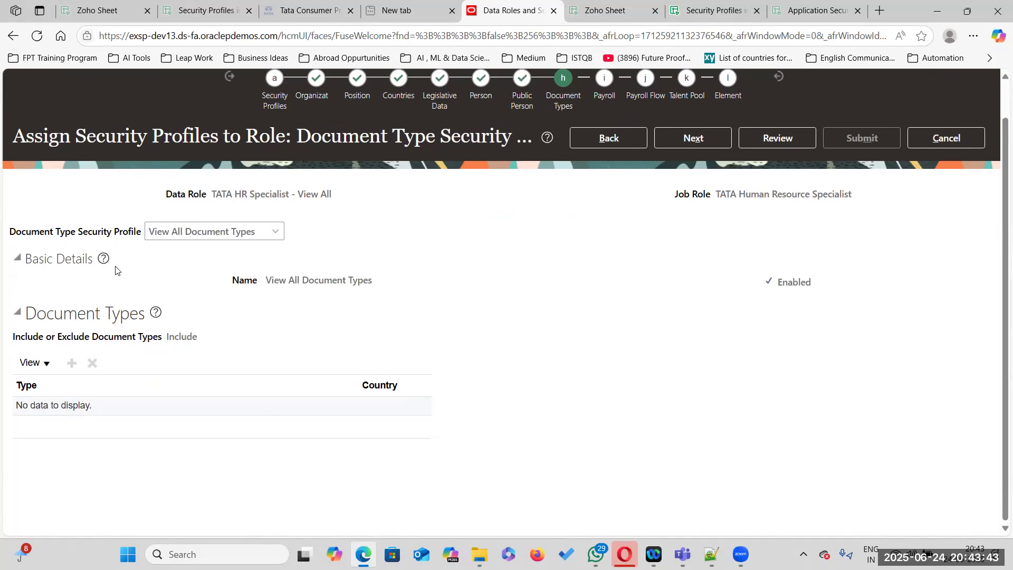
# - Advance through the Payroll and Payroll Flow security profile pages to the Talent Pool Security Profile page
pyautogui.click(714, 139)
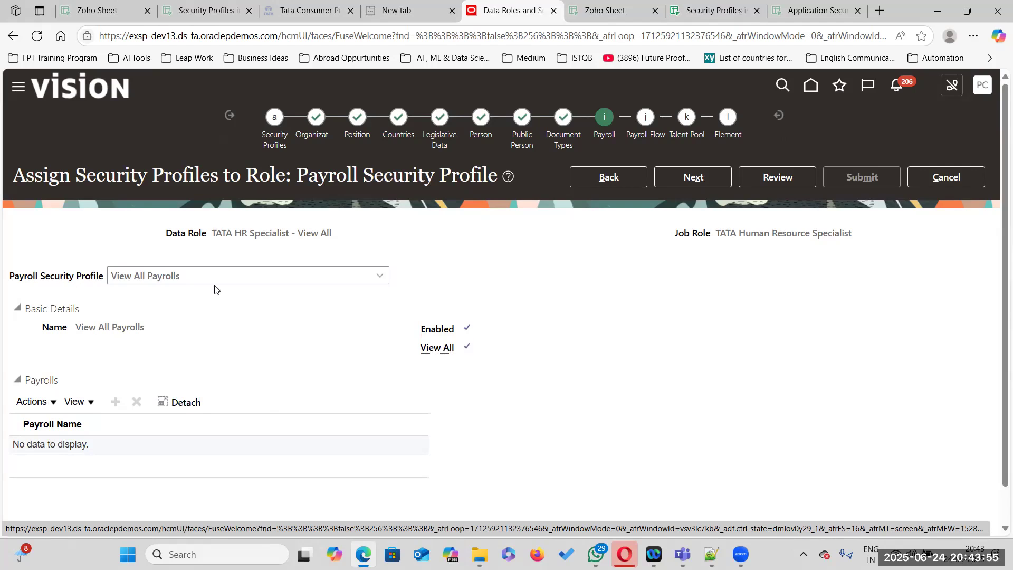
pyautogui.click(694, 177)
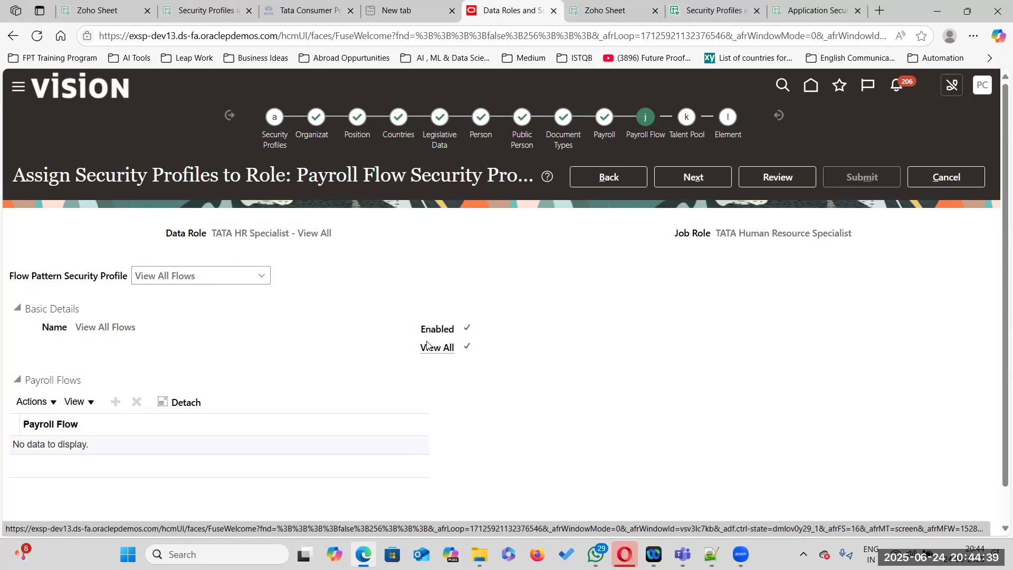
pyautogui.click(692, 177)
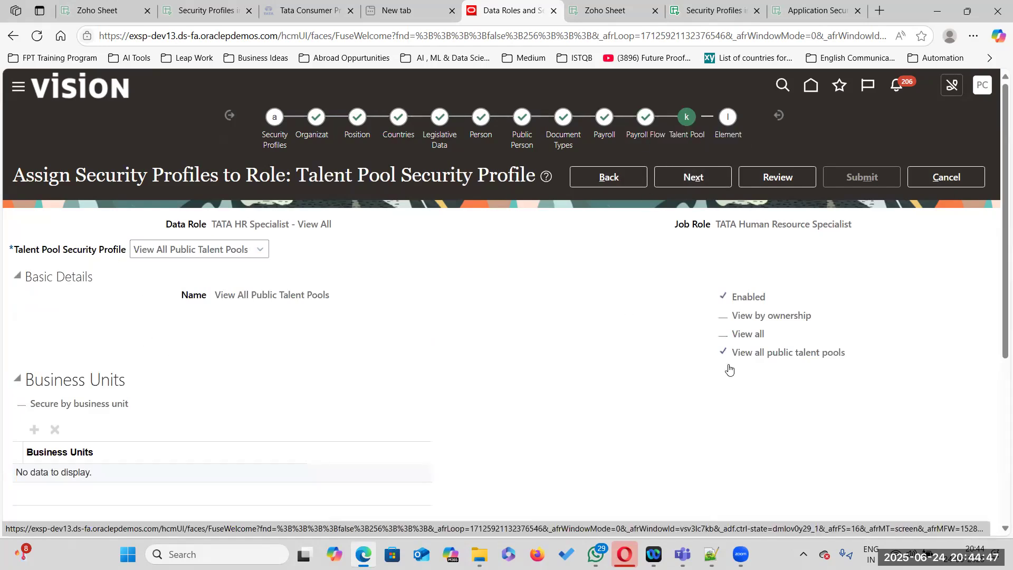
# - Check the talent pool profile's View all public talent pools setting and remaining sections, and continue to the Element profile page
pyautogui.moveTo(735, 354); pyautogui.dragTo(851, 359)
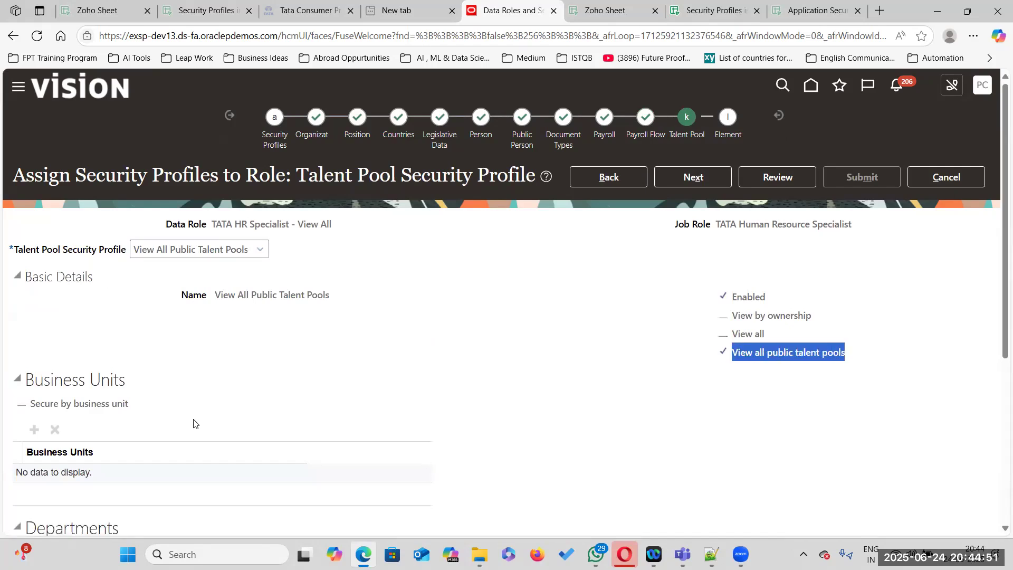
pyautogui.scroll(-5, 194, 422)
pyautogui.scroll(5, 131, 353)
pyautogui.click(689, 178)
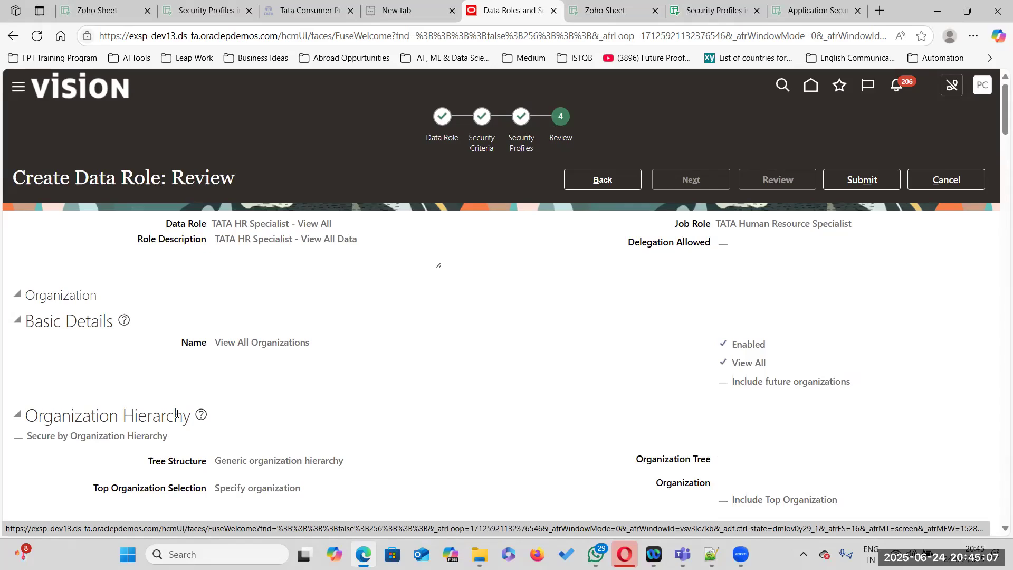
# - Review the data role summary from Organization through Element and submit the TATA HR Specialist - View All data role
pyautogui.scroll(-20, 177, 415)
pyautogui.scroll(-20, 177, 414)
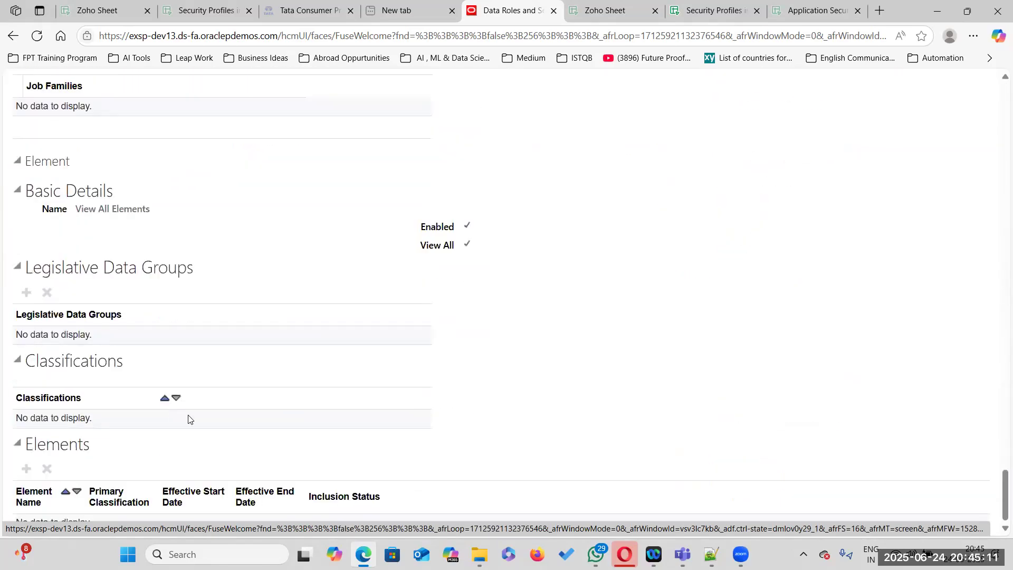
pyautogui.scroll(20, 177, 414)
pyautogui.scroll(20, 188, 421)
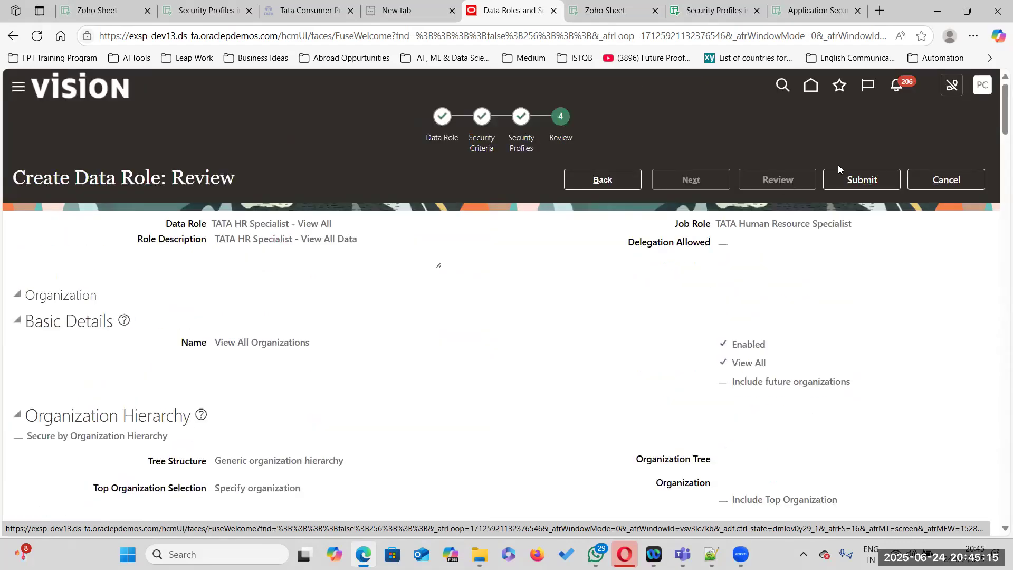
pyautogui.click(876, 185)
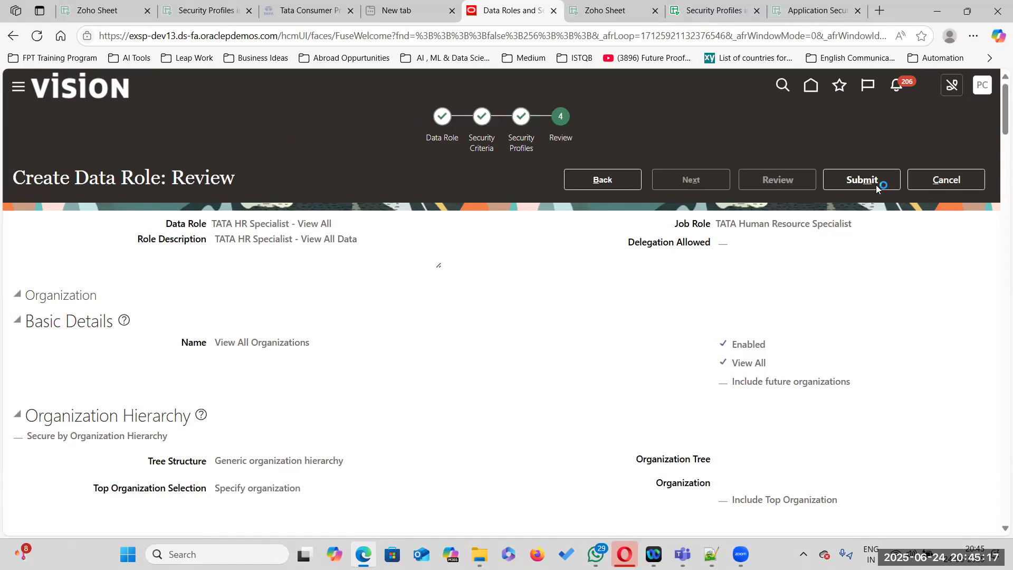
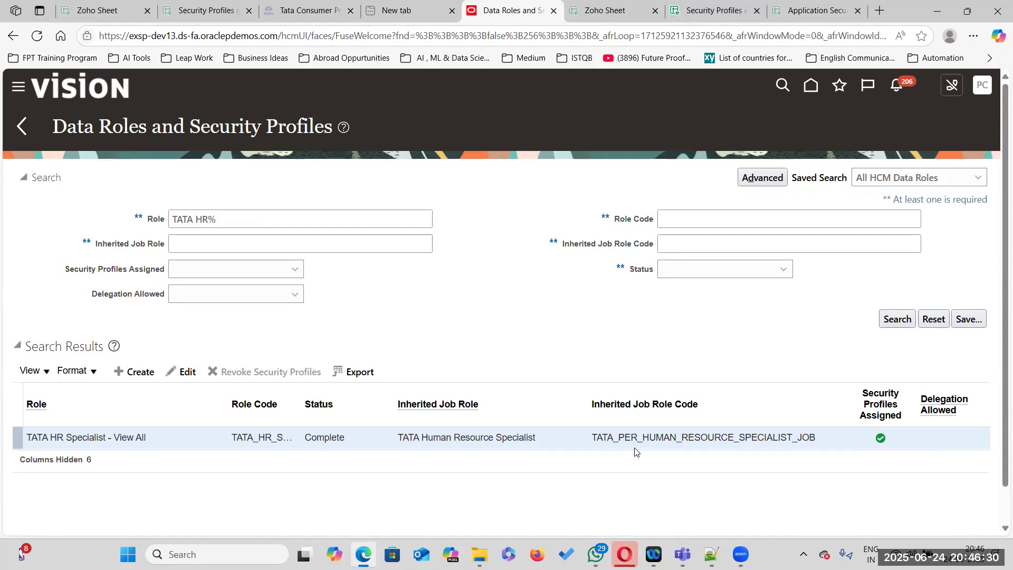
# - Check the data role's inherited job role and its code in the search results, widening the Role Code column to read it
pyautogui.moveTo(593, 438); pyautogui.dragTo(816, 440)
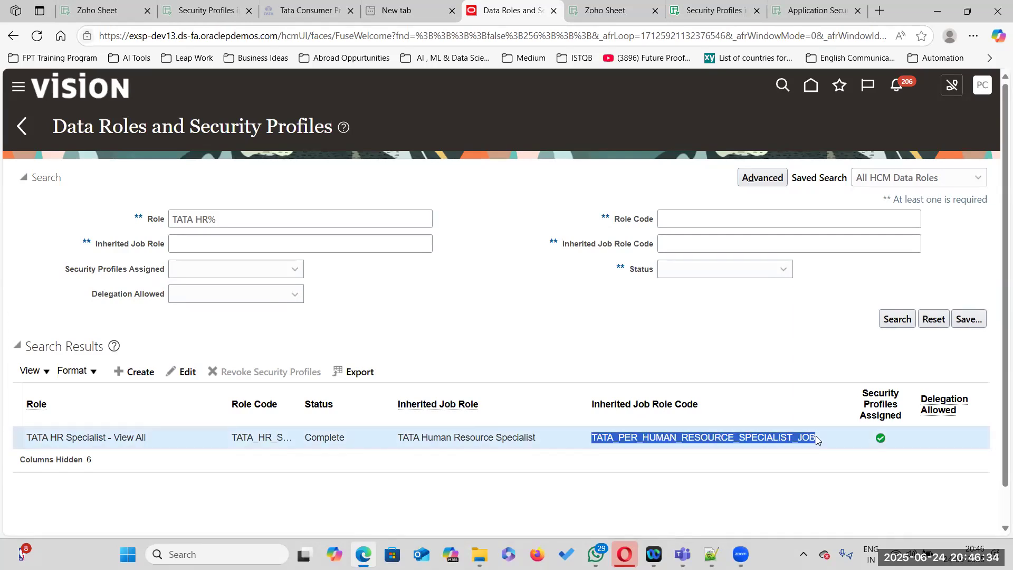
pyautogui.moveTo(399, 438); pyautogui.dragTo(557, 439)
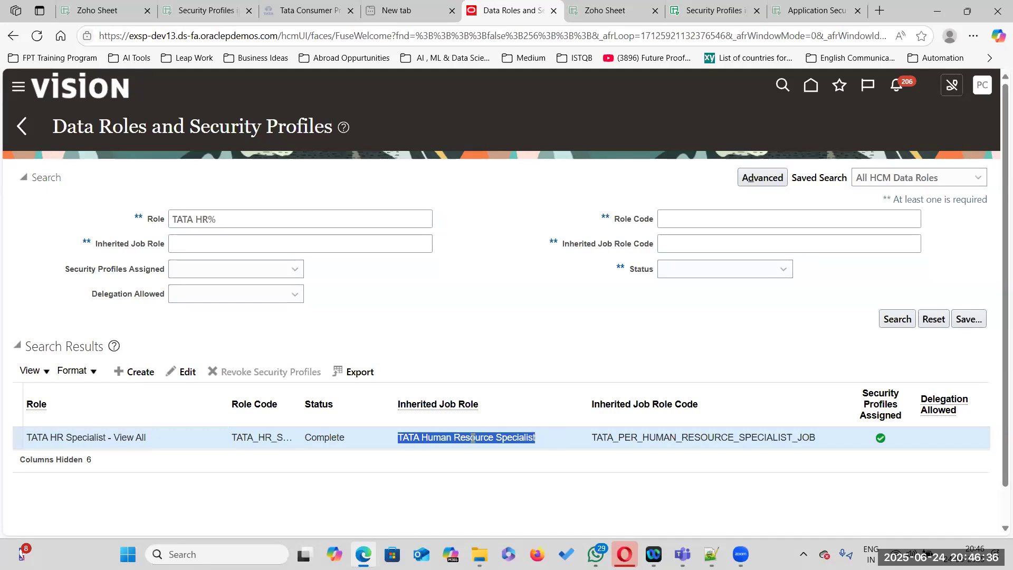
pyautogui.click(515, 439)
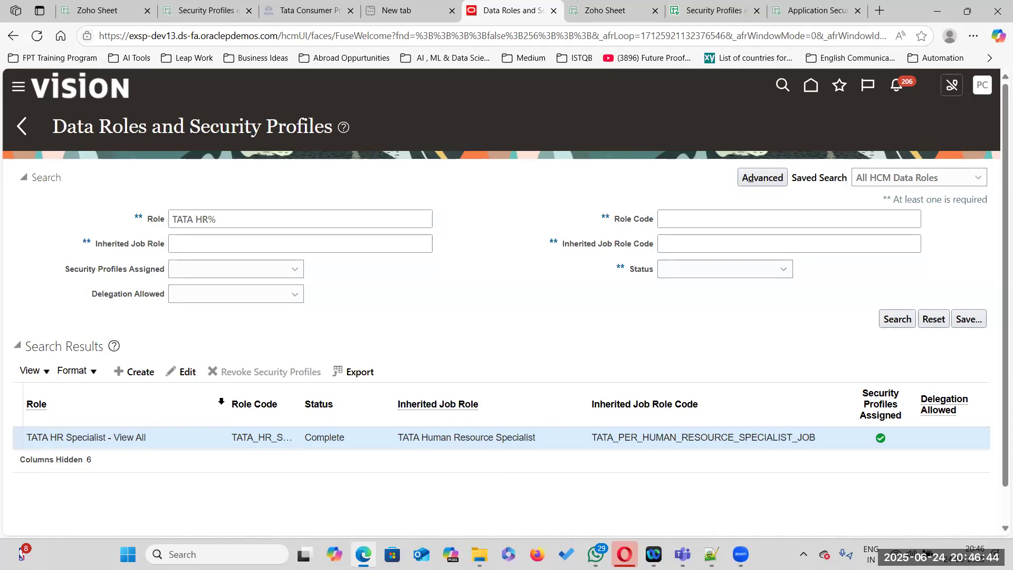
pyautogui.moveTo(231, 402); pyautogui.dragTo(160, 403)
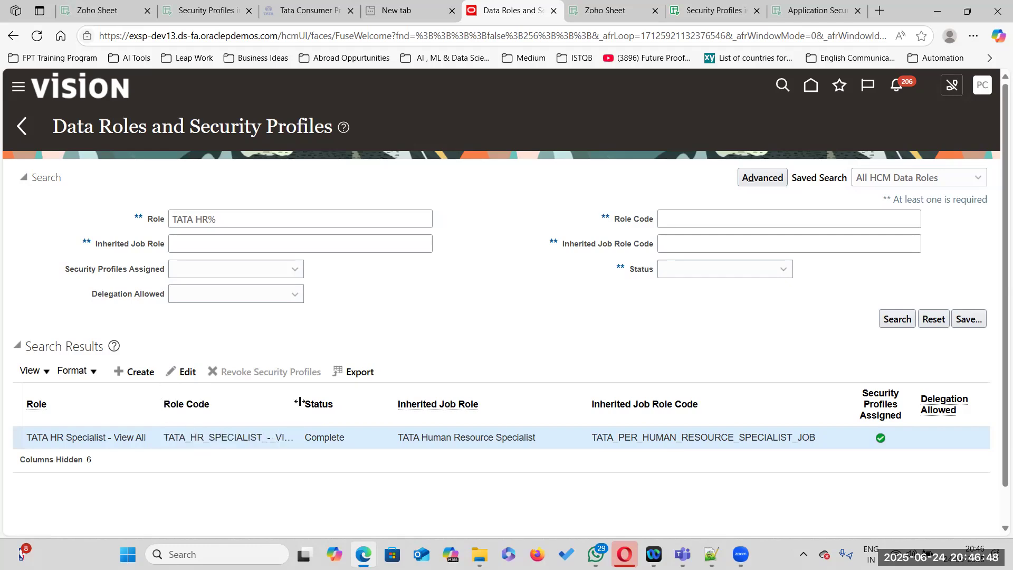
pyautogui.moveTo(299, 402); pyautogui.dragTo(322, 404)
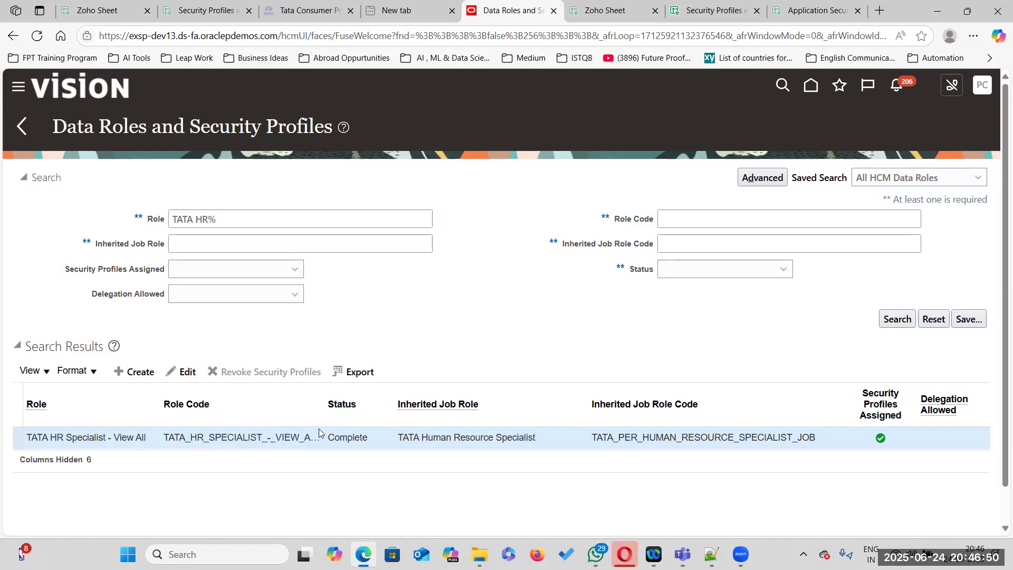
# - Copy the data role name TATA HR Specialist - View All into cell B5 of the Organization SP sheet in Zoho Sheet
pyautogui.moveTo(30, 437); pyautogui.dragTo(145, 436)
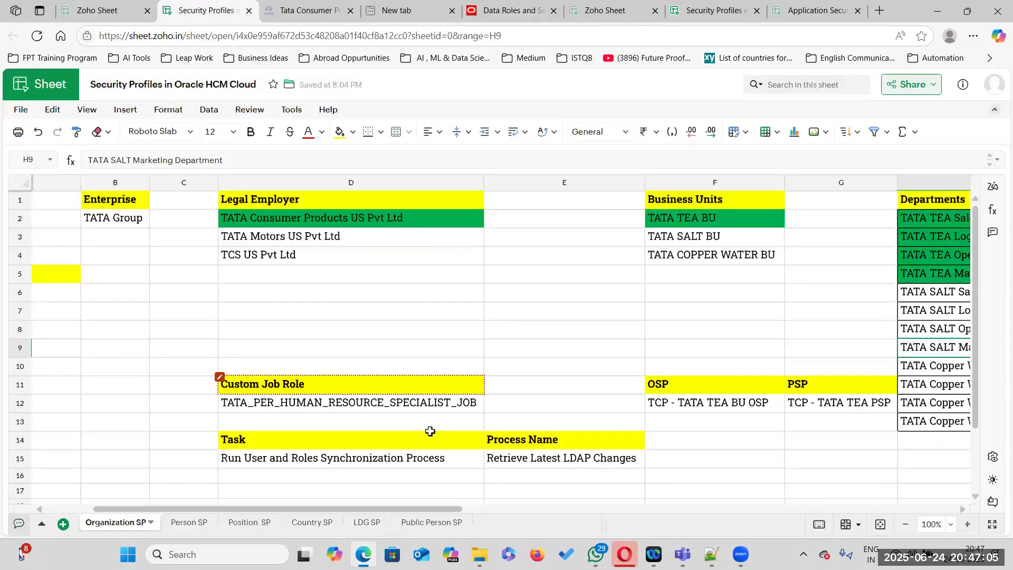
pyautogui.scroll(-4, 339, 432)
pyautogui.hscroll(-2, 337, 351)
pyautogui.scroll(4, 378, 364)
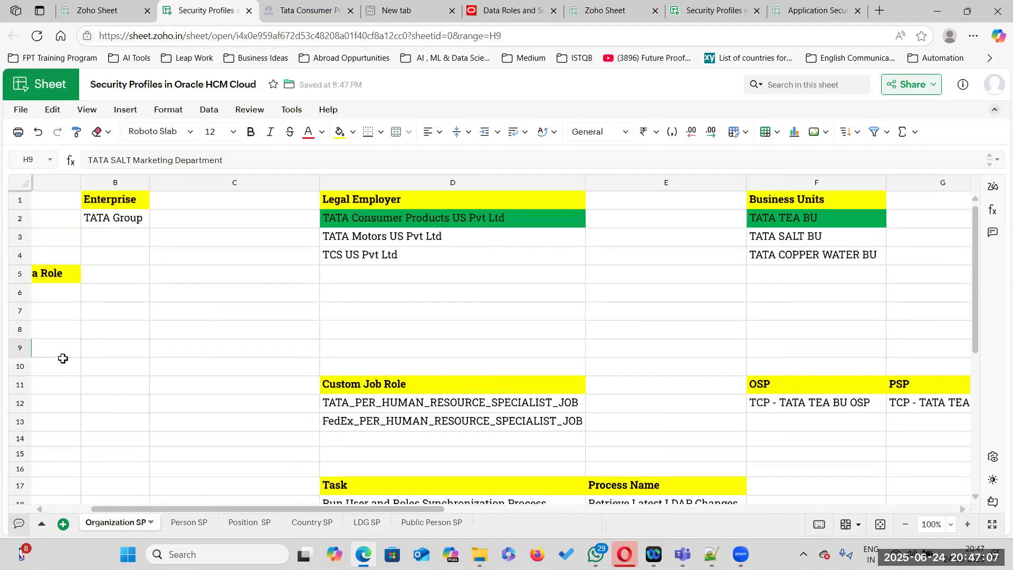
pyautogui.moveTo(95, 508); pyautogui.dragTo(51, 508)
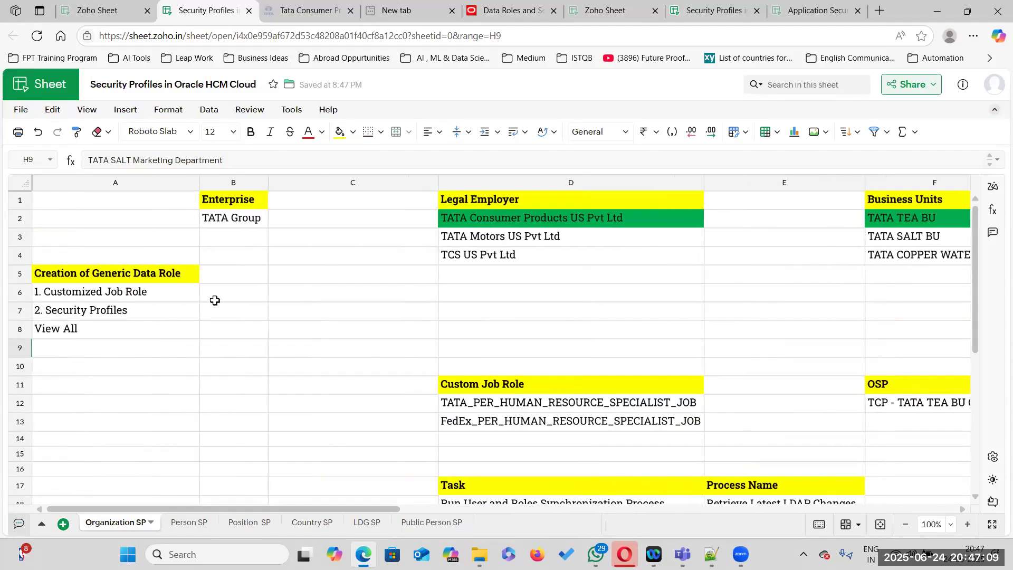
pyautogui.doubleClick(239, 272)
pyautogui.write('TATA HR Specialist - View All')
pyautogui.click(253, 330)
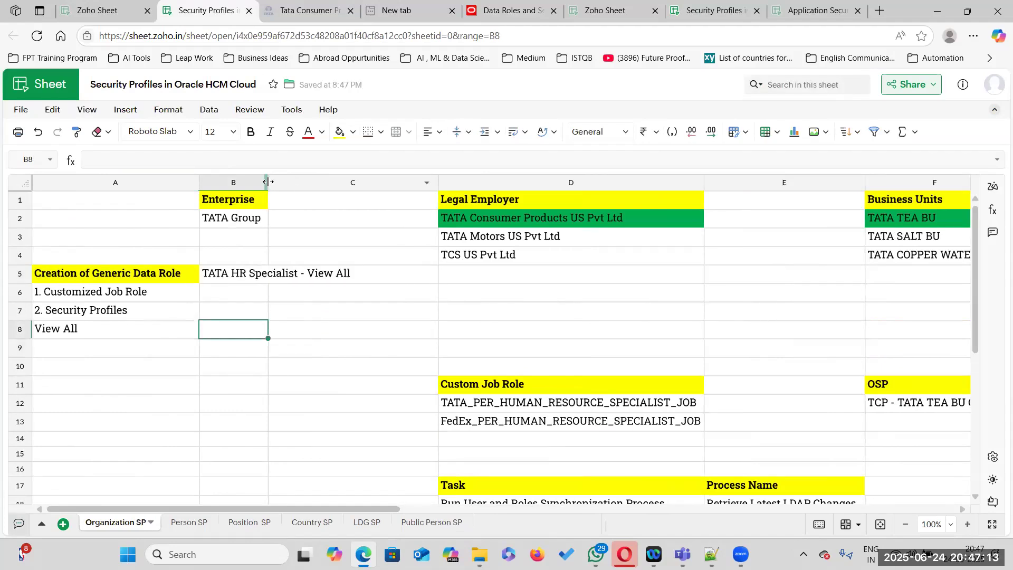
# - Fit column B to its content and format cell B5 with a yellow fill and bold text
pyautogui.doubleClick(268, 182)
pyautogui.click(310, 274)
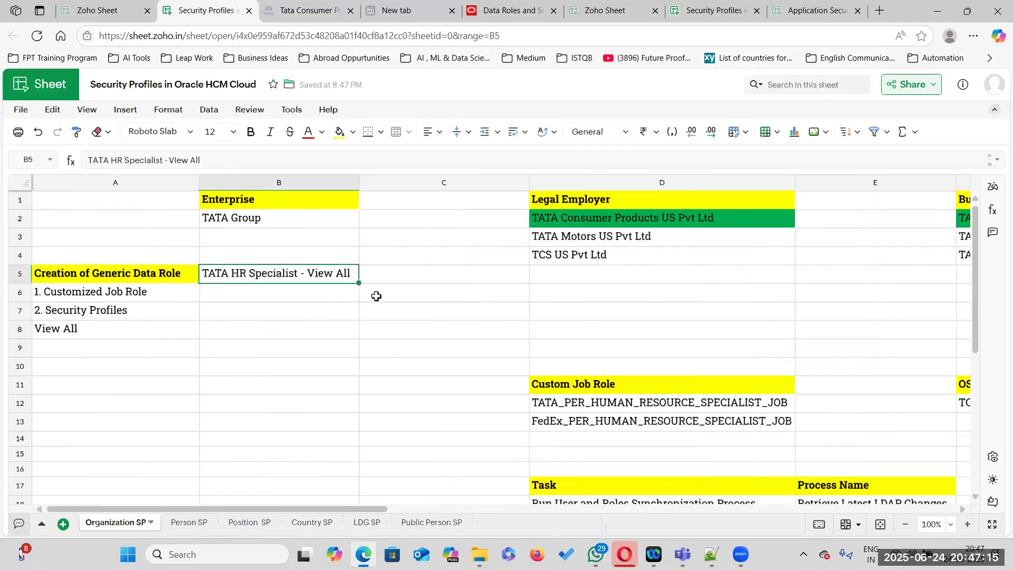
pyautogui.click(289, 316)
pyautogui.click(300, 274)
pyautogui.click(339, 131)
pyautogui.click(250, 131)
pyautogui.click(419, 255)
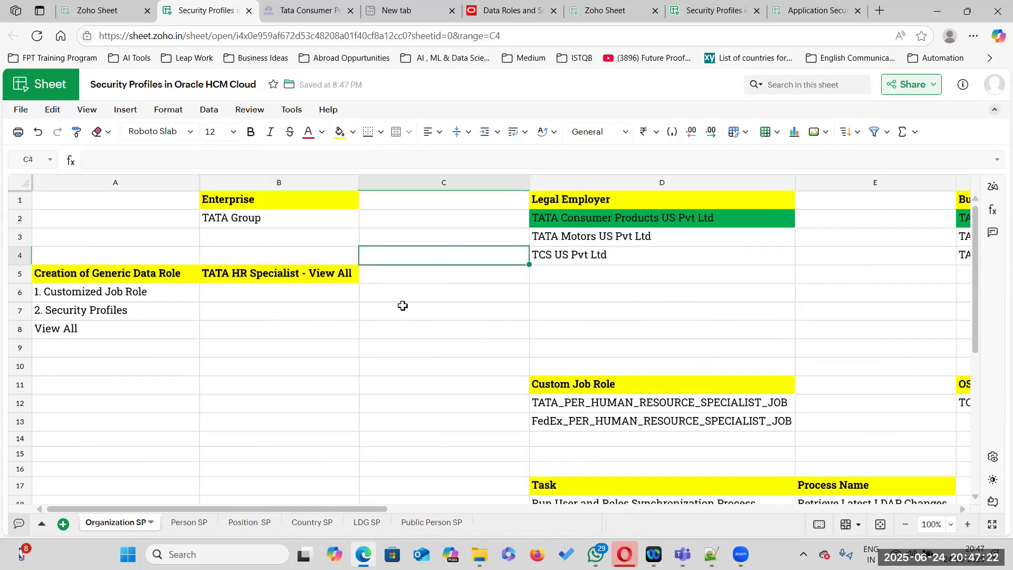
# - Switch back to Oracle Fusion and go to its home page
pyautogui.hotkey('alt', 'Tab')
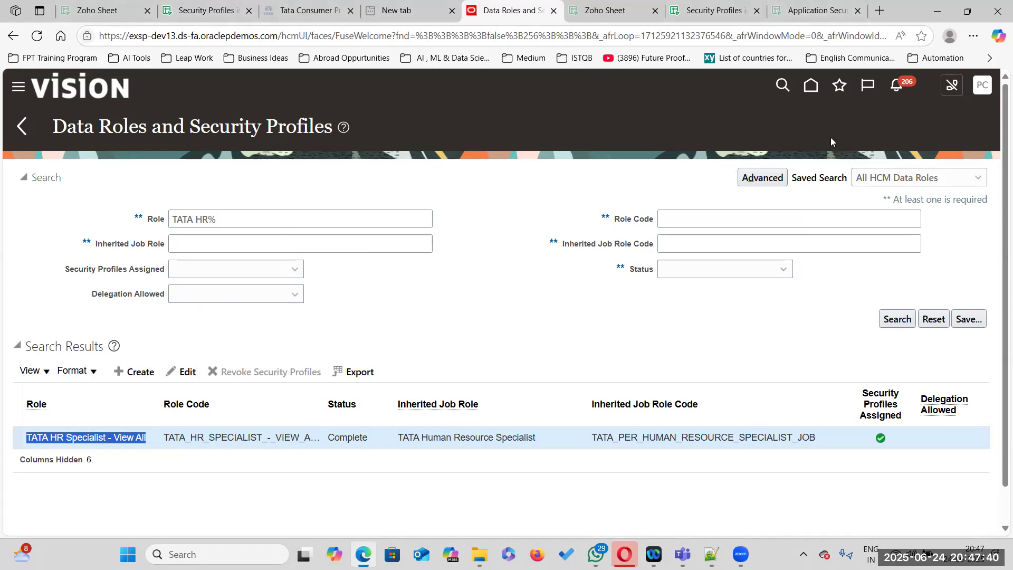
pyautogui.click(811, 86)
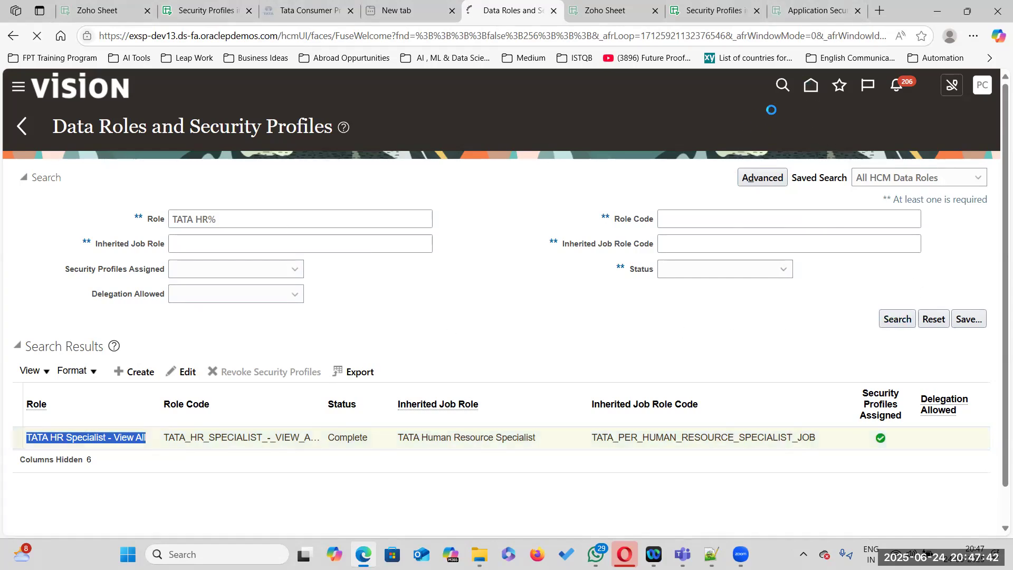
pyautogui.hotkey('ctrl', 't')
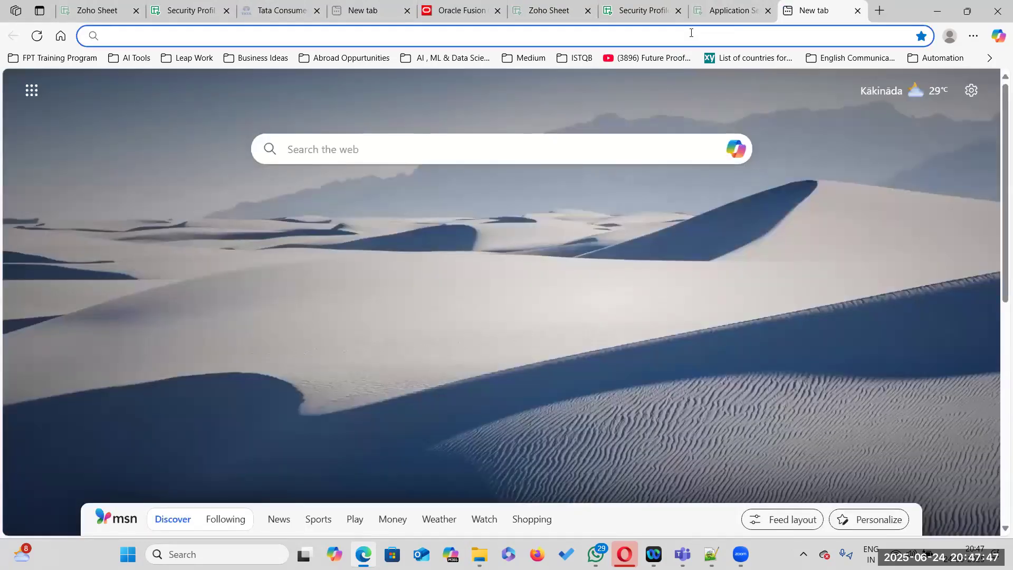
pyautogui.write('https://medium.com/@futureprooftrainings')
pyautogui.press('Return')
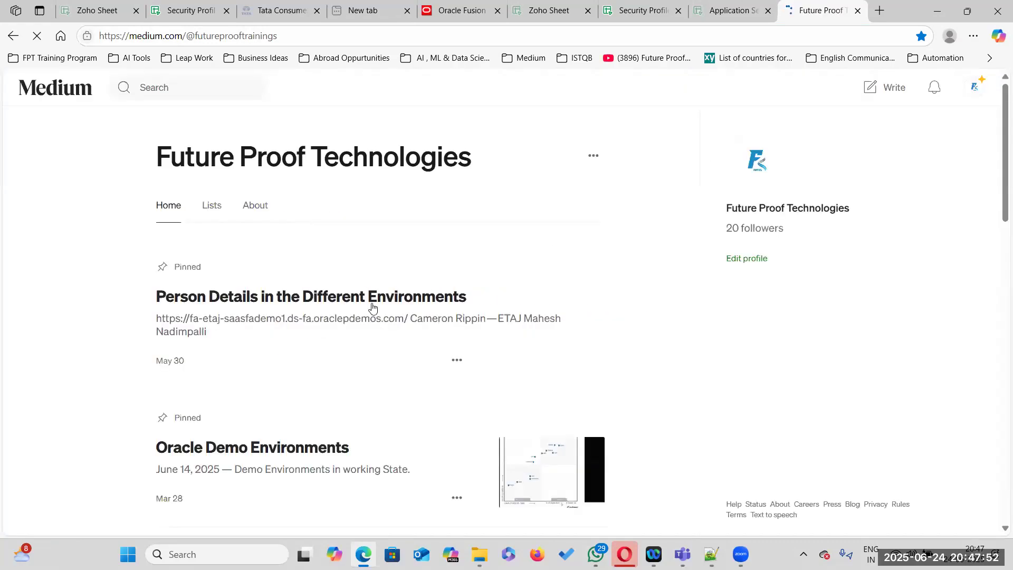
pyautogui.click(323, 315)
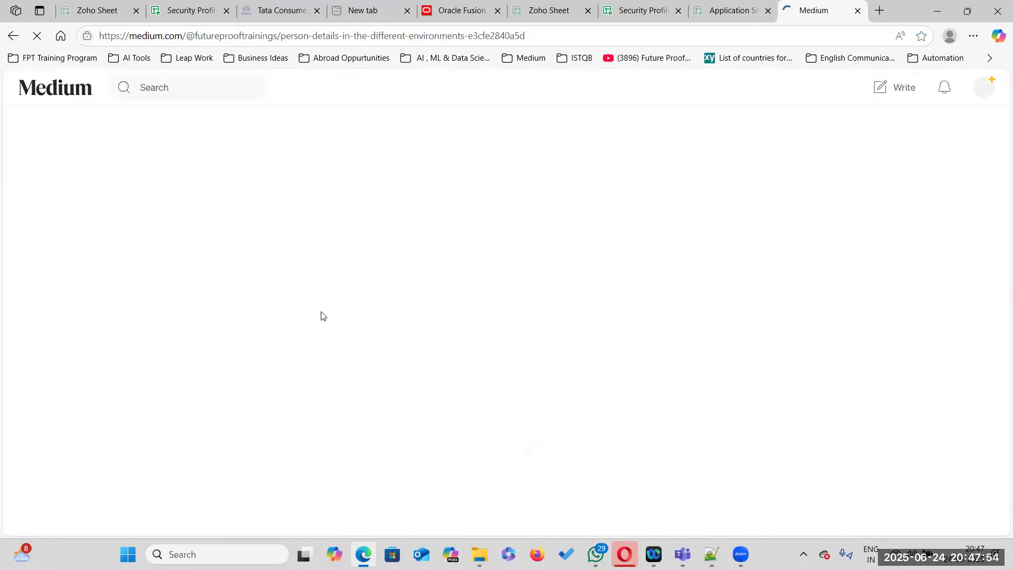
# - Find the user names and person numbers listed for the exsp-dev13 environment in the article's Person Details section
pyautogui.scroll(-3, 323, 315)
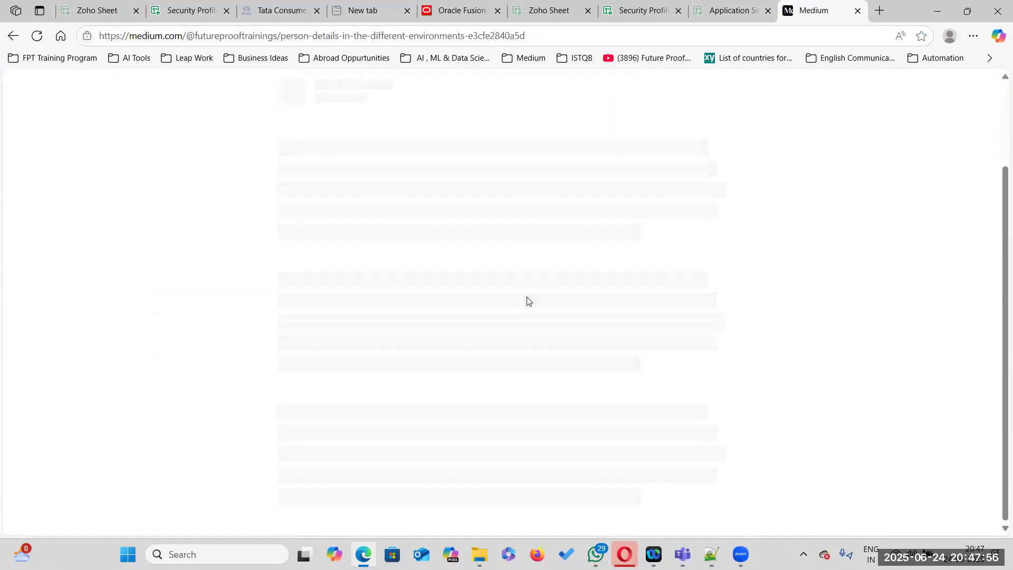
pyautogui.scroll(-4, 347, 306)
pyautogui.scroll(5, 347, 306)
pyautogui.scroll(1, 452, 265)
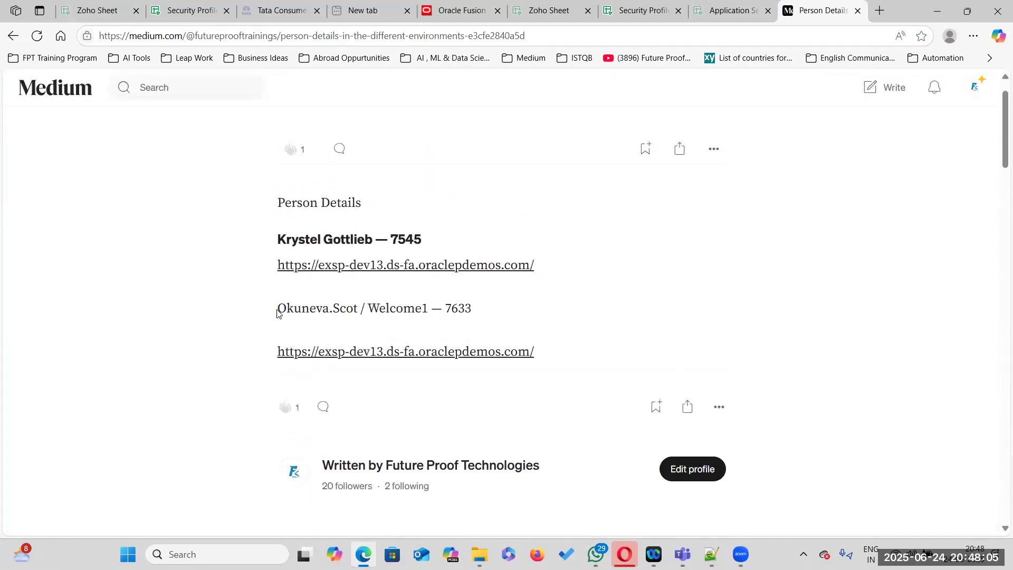
pyautogui.moveTo(279, 309); pyautogui.dragTo(360, 309)
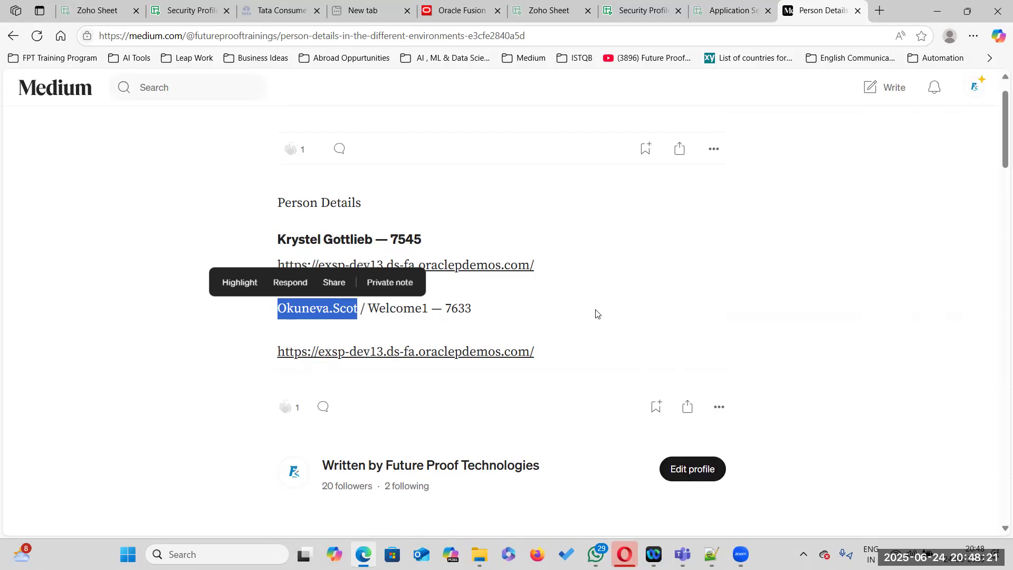
pyautogui.click(405, 310)
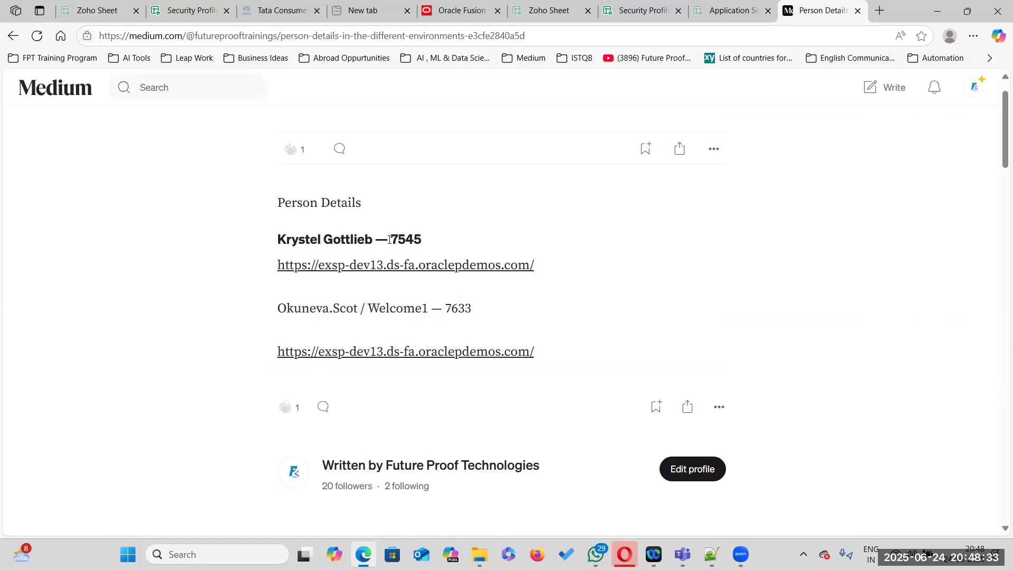
pyautogui.moveTo(392, 239); pyautogui.dragTo(458, 238)
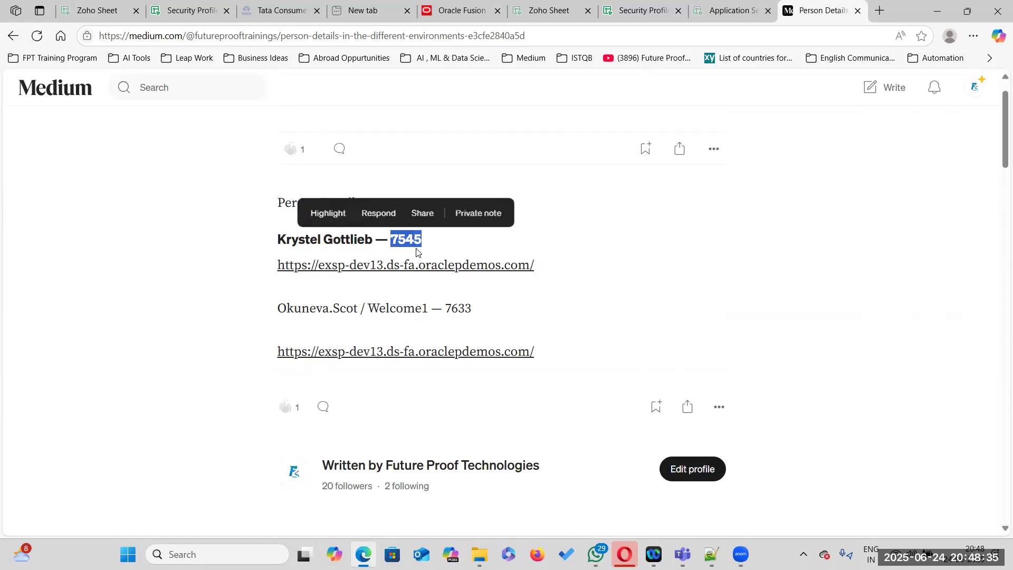
# - Look at the Oracle Fusion home page and return to the Person Details article on Medium
pyautogui.click(465, 11)
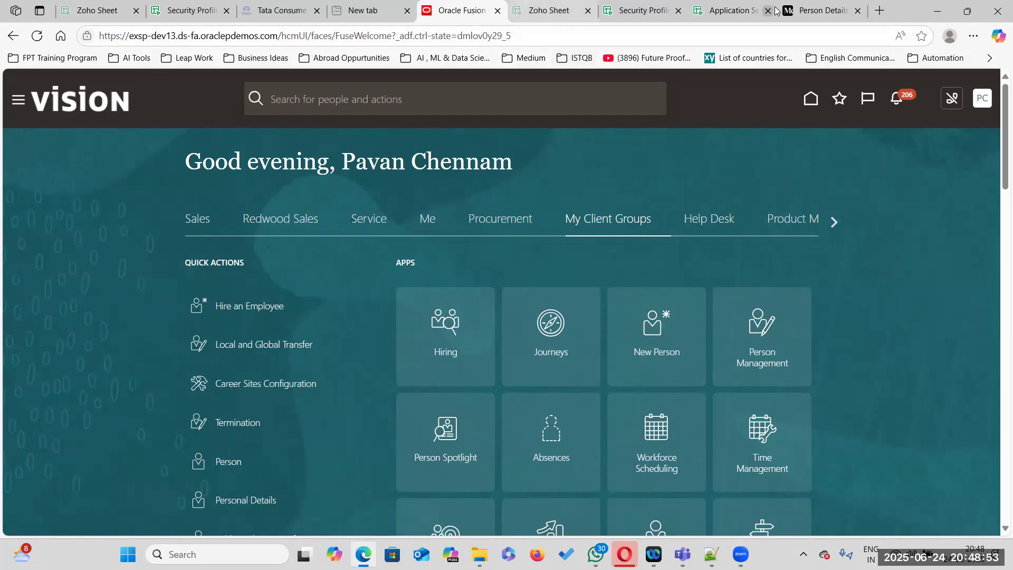
pyautogui.click(821, 11)
pyautogui.scroll(1, 778, 275)
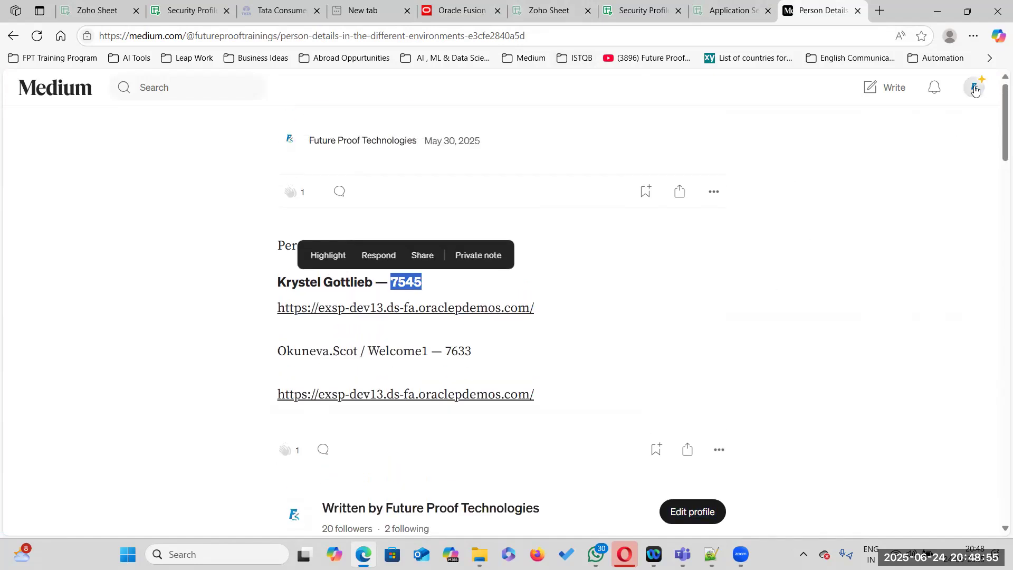
# - Go to a trainee's Medium profile and open the article Assignment on 17–06–2025 — Manage Positions and Hiring 2 Employees
pyautogui.click(975, 89)
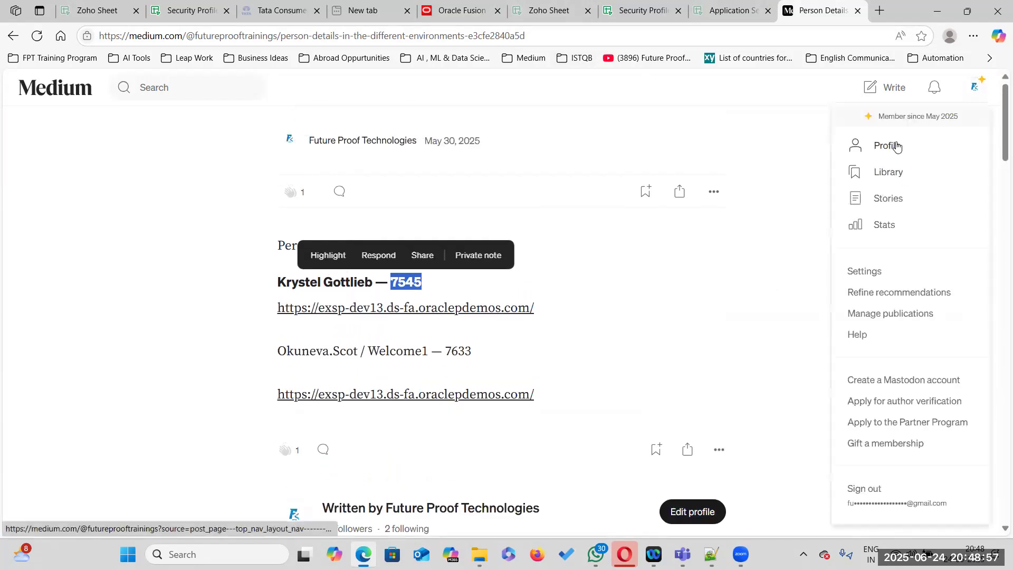
pyautogui.click(894, 144)
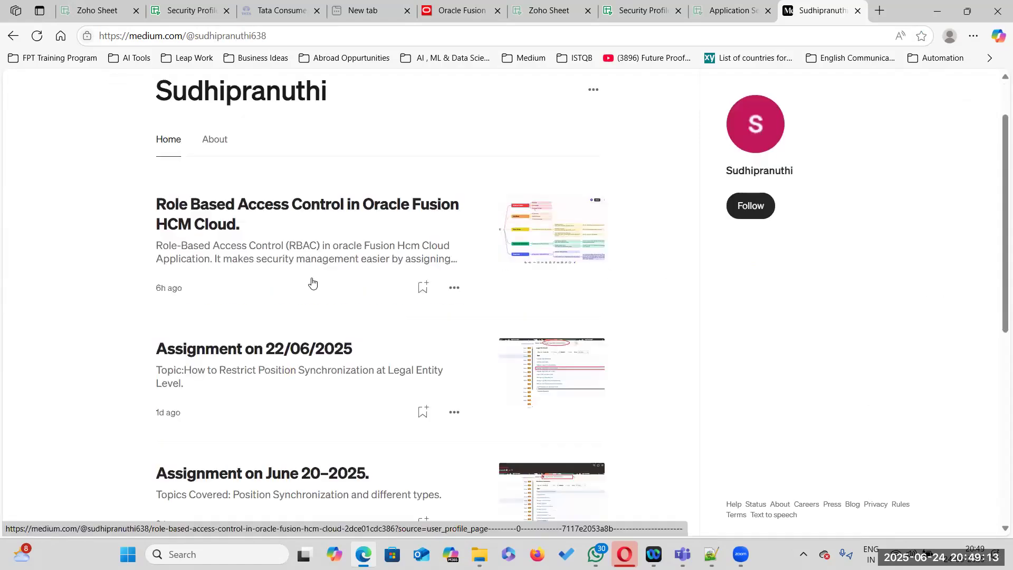
pyautogui.scroll(-2, 285, 386)
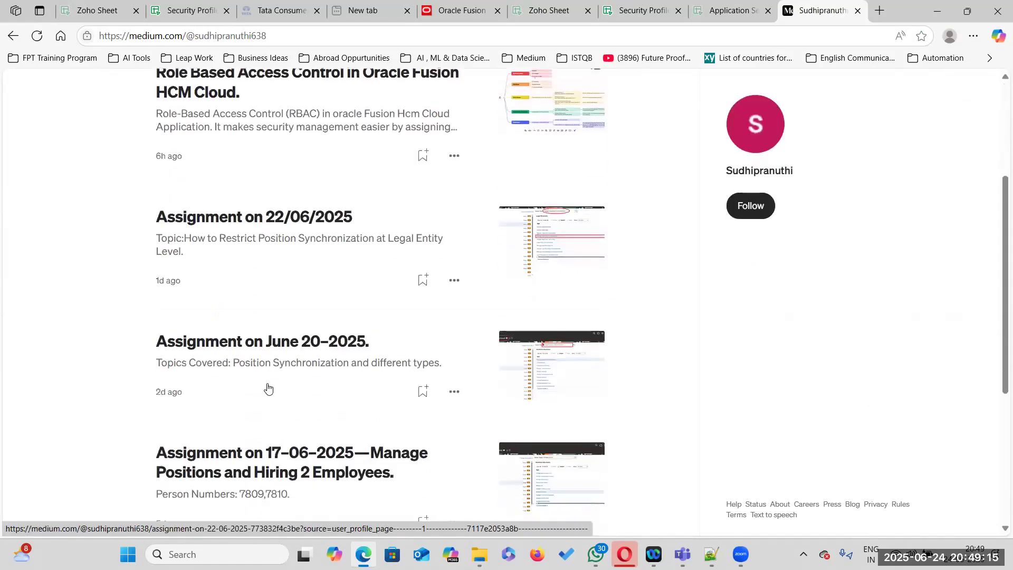
pyautogui.scroll(-1, 268, 385)
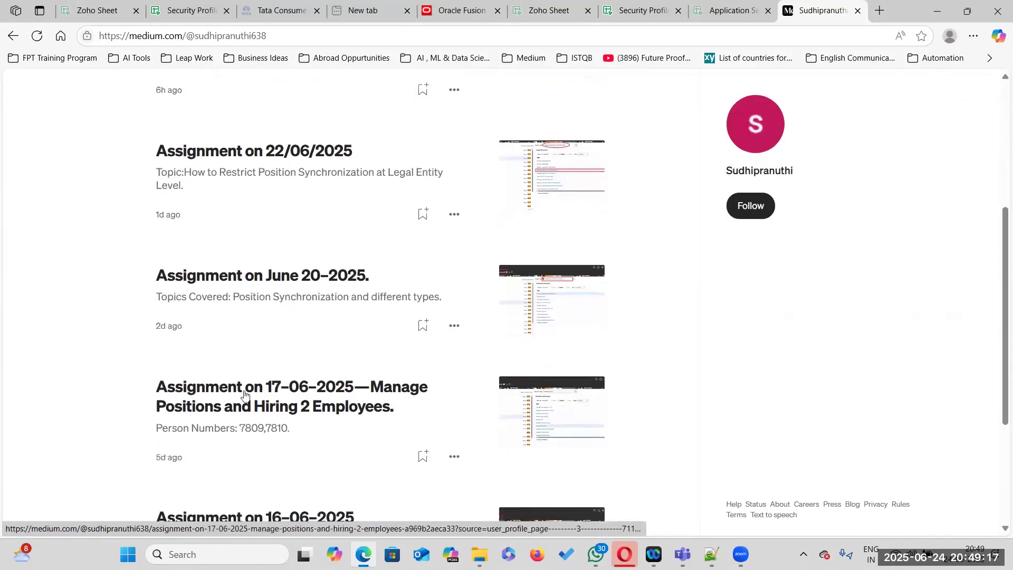
pyautogui.click(303, 404)
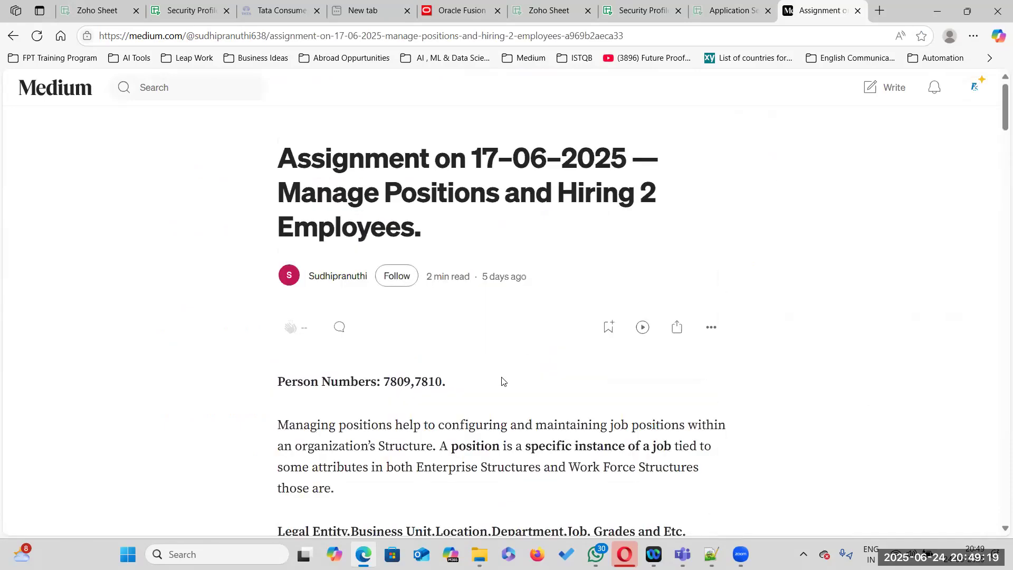
# - Find the person numbers of the hired employees listed in the assignment article
pyautogui.scroll(-3, 480, 348)
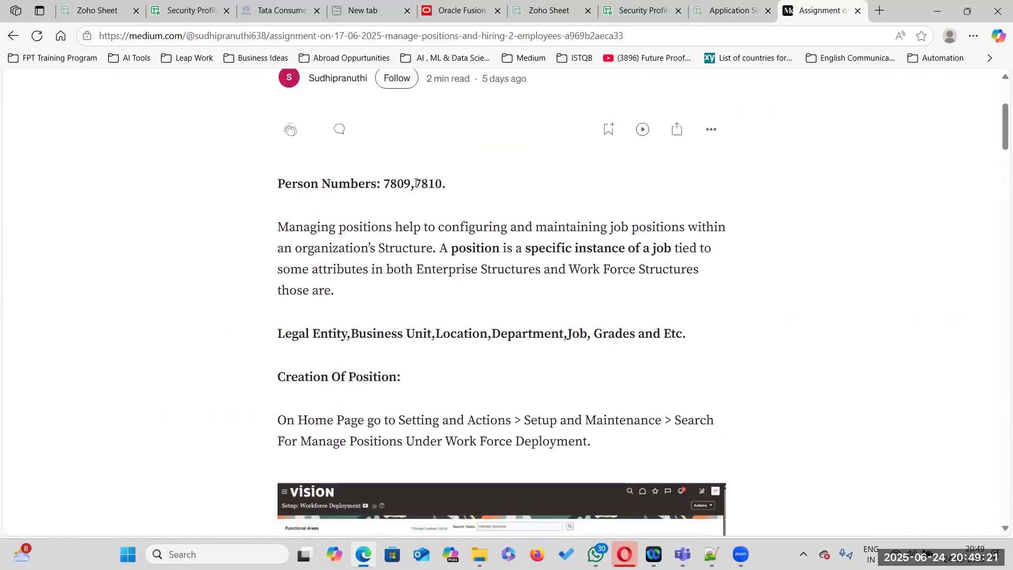
pyautogui.scroll(-3, 457, 226)
pyautogui.scroll(3, 422, 258)
pyautogui.scroll(1, 422, 258)
pyautogui.doubleClick(401, 250)
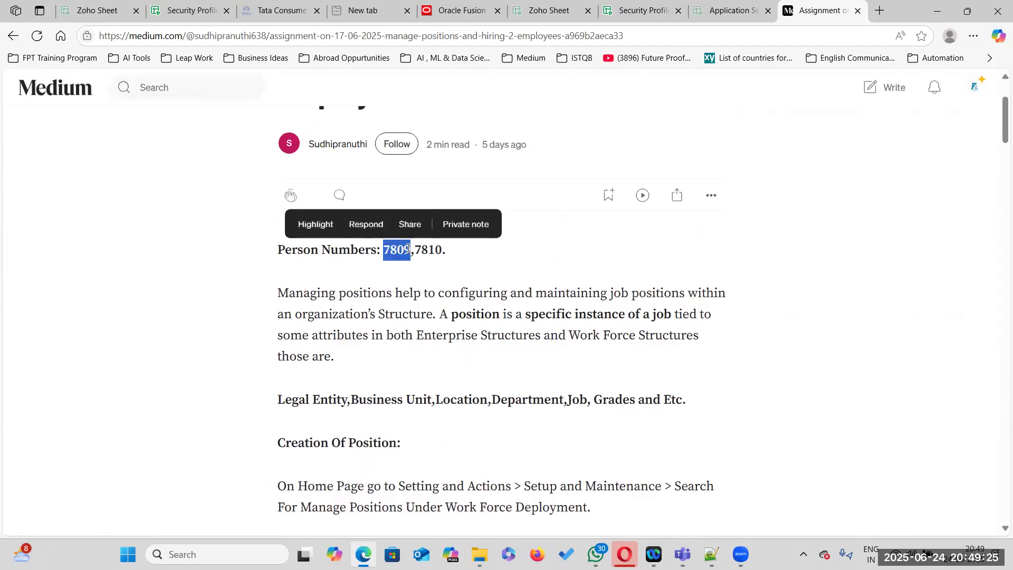
pyautogui.scroll(1, 579, 299)
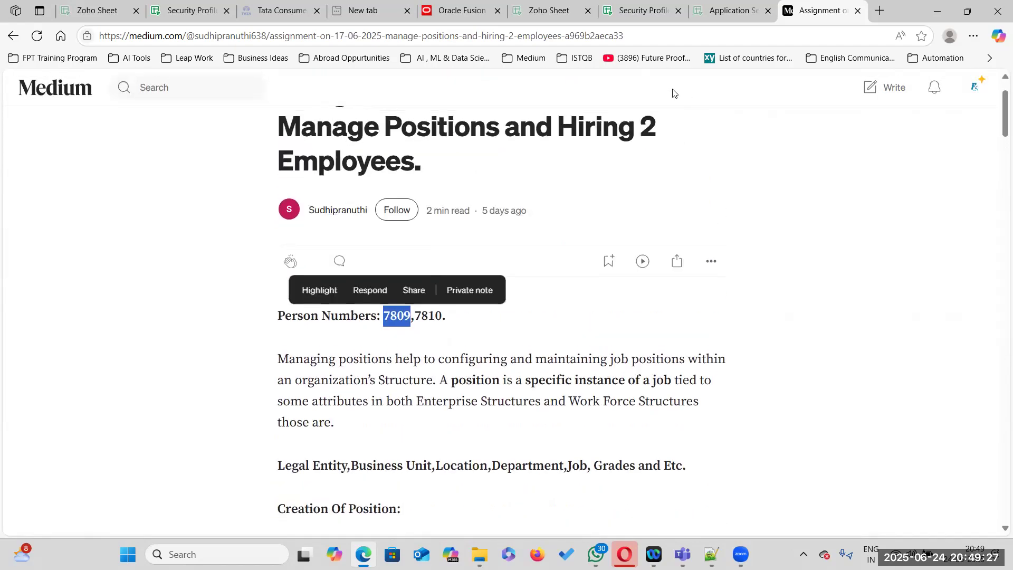
# - Switch to Oracle Fusion, search Person Management for an employee by person number, and clear the number
pyautogui.click(460, 11)
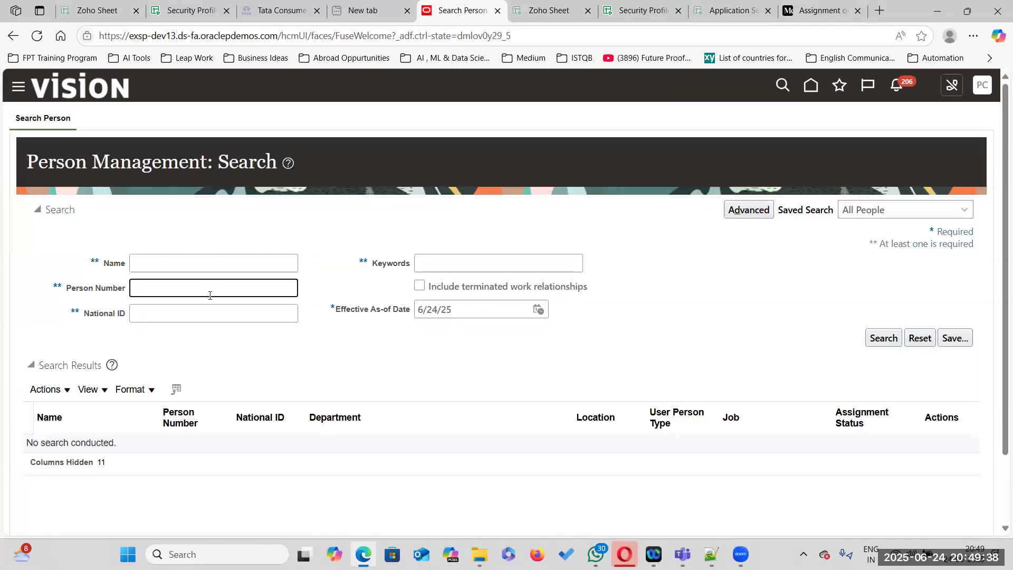
pyautogui.write('3')
pyautogui.click(891, 339)
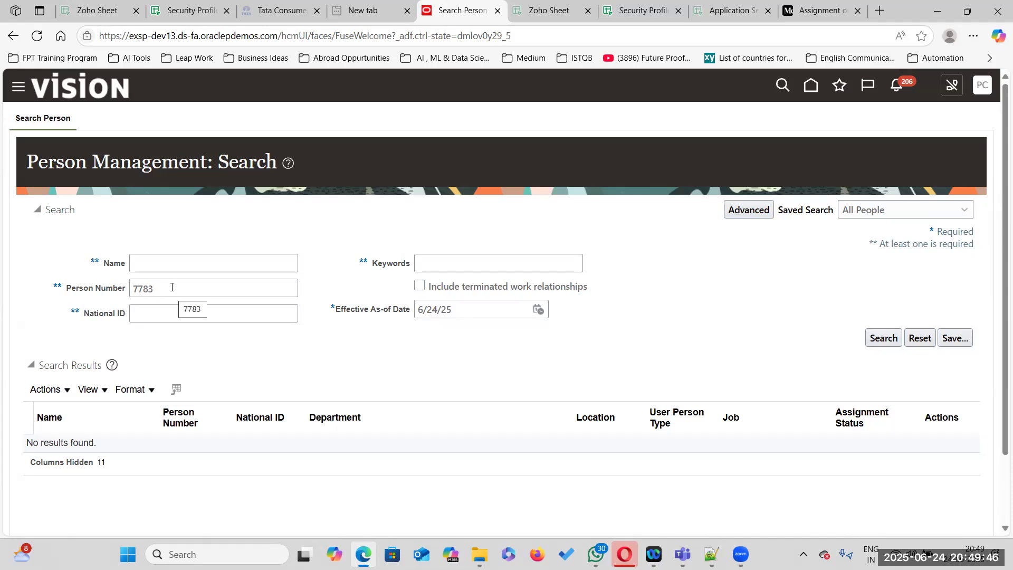
pyautogui.doubleClick(149, 289)
pyautogui.press('BackSpace')
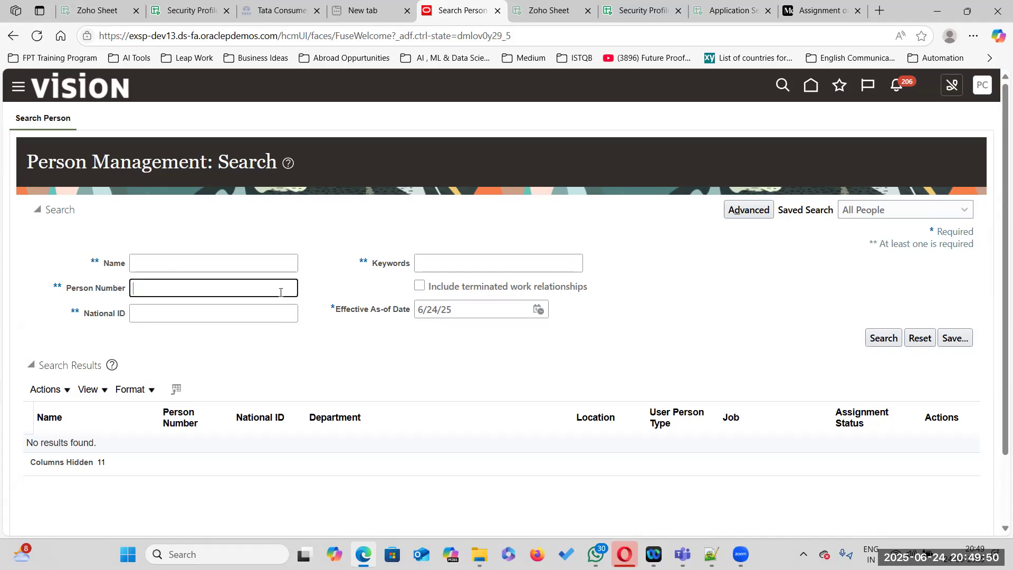
# - Search Person Management by the employee's name and open the record of the GC Software Engineer in GC Engineering Department
pyautogui.click(259, 260)
pyautogui.write('h')
pyautogui.press('BackSpace')
pyautogui.write('johnson')
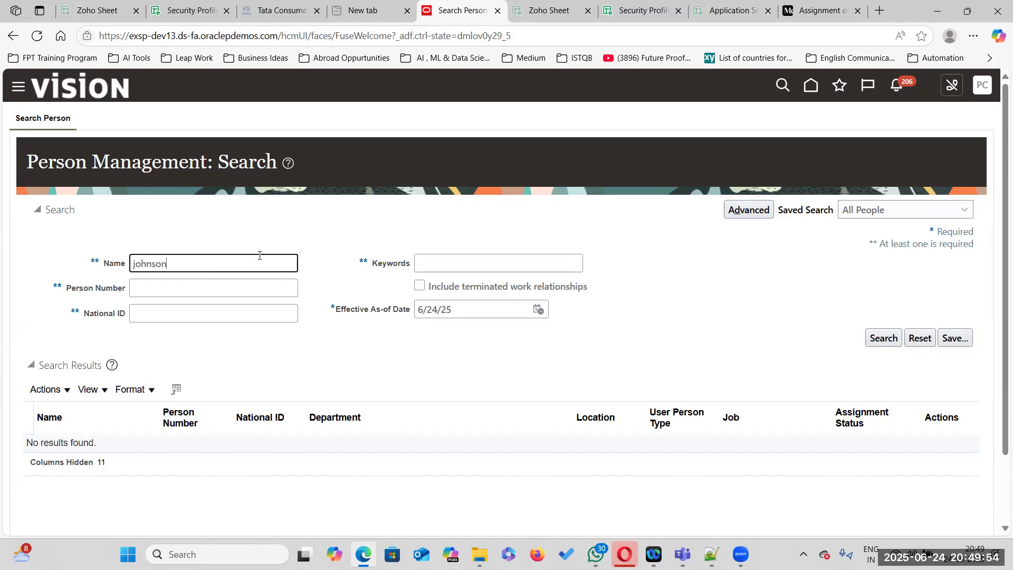
pyautogui.click(881, 342)
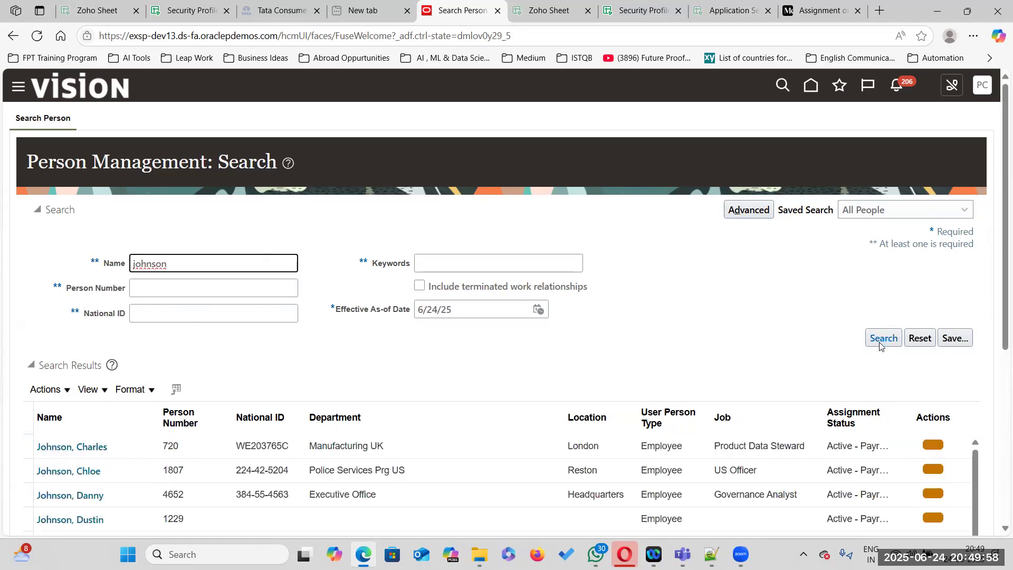
pyautogui.scroll(-8, 74, 475)
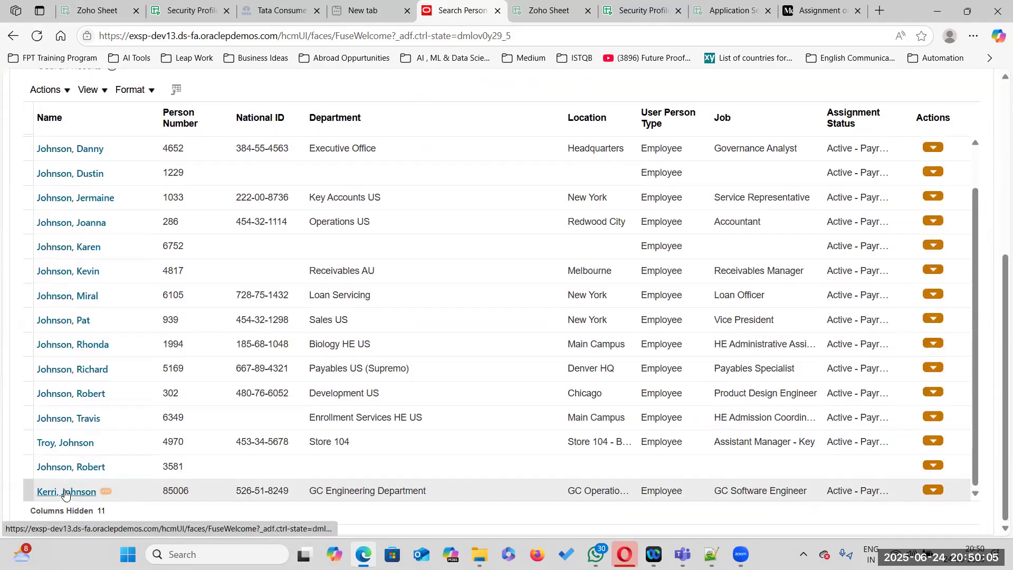
pyautogui.click(65, 492)
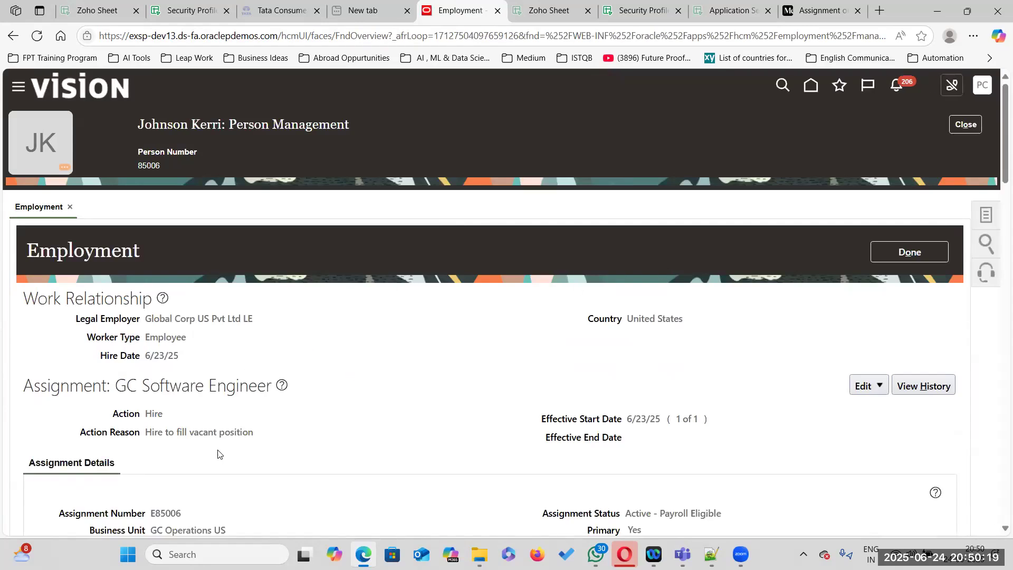
# - Review the work relationship, assignment and job details on the employee's Employment page
pyautogui.scroll(-5, 410, 384)
pyautogui.scroll(5, 410, 385)
pyautogui.scroll(-6, 323, 370)
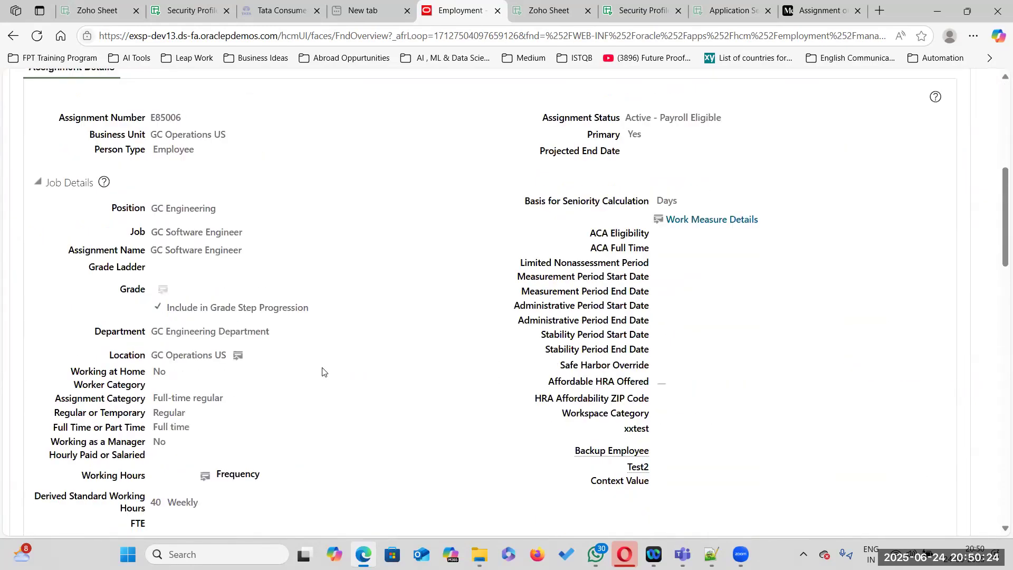
pyautogui.scroll(-4, 323, 370)
pyautogui.scroll(10, 323, 370)
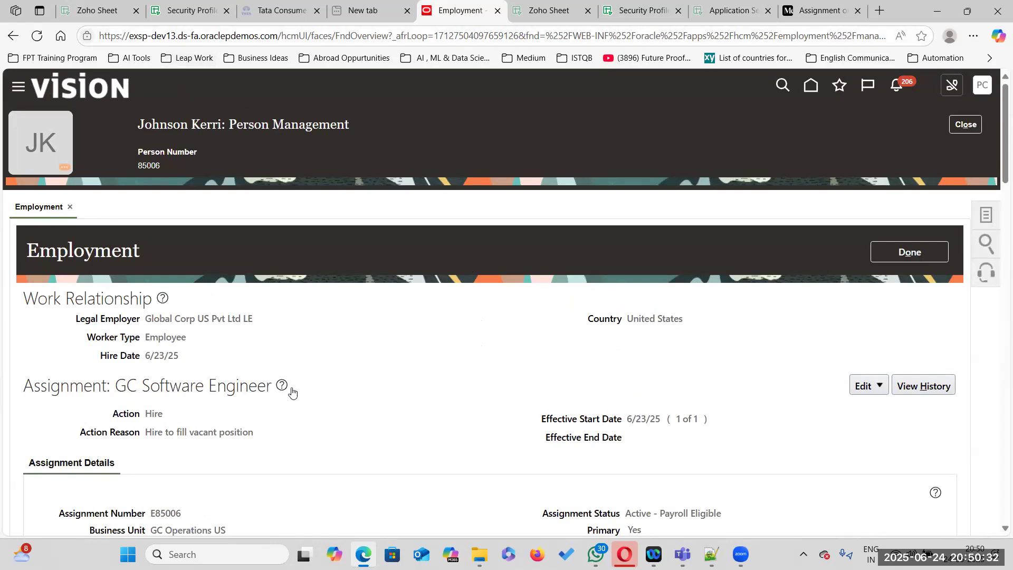
pyautogui.scroll(-6, 179, 351)
pyautogui.scroll(6, 287, 418)
# - Open the employee's User Account page and copy the user name
pyautogui.scroll(-3, 908, 369)
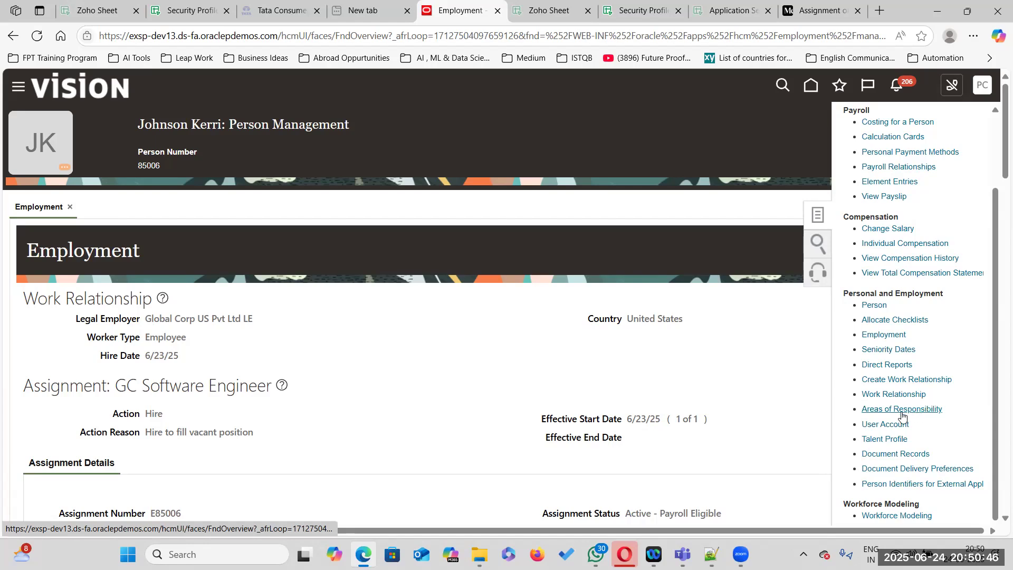
pyautogui.click(888, 427)
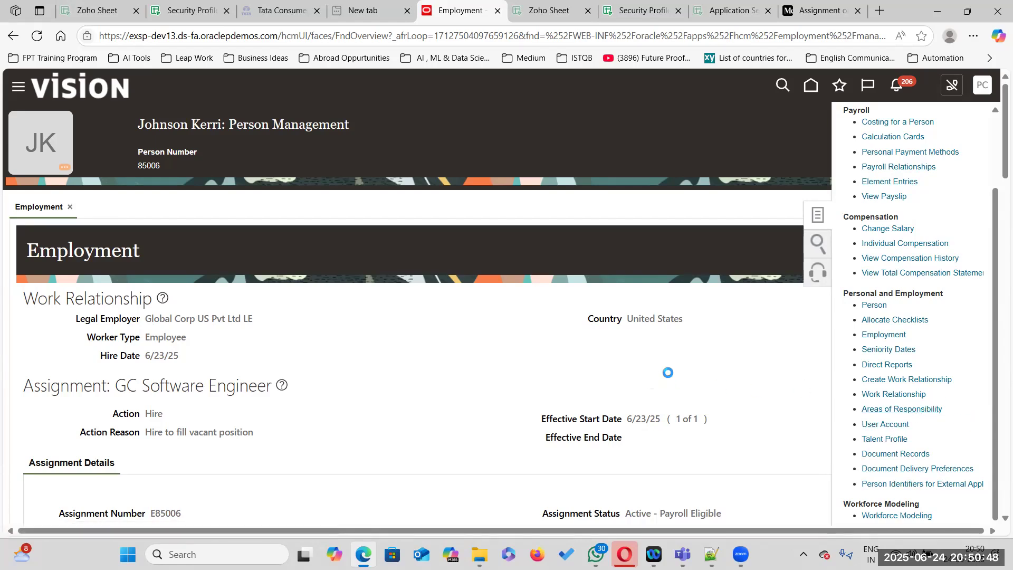
pyautogui.moveTo(501, 344); pyautogui.dragTo(564, 345)
pyautogui.hotkey('ctrl', 'c')
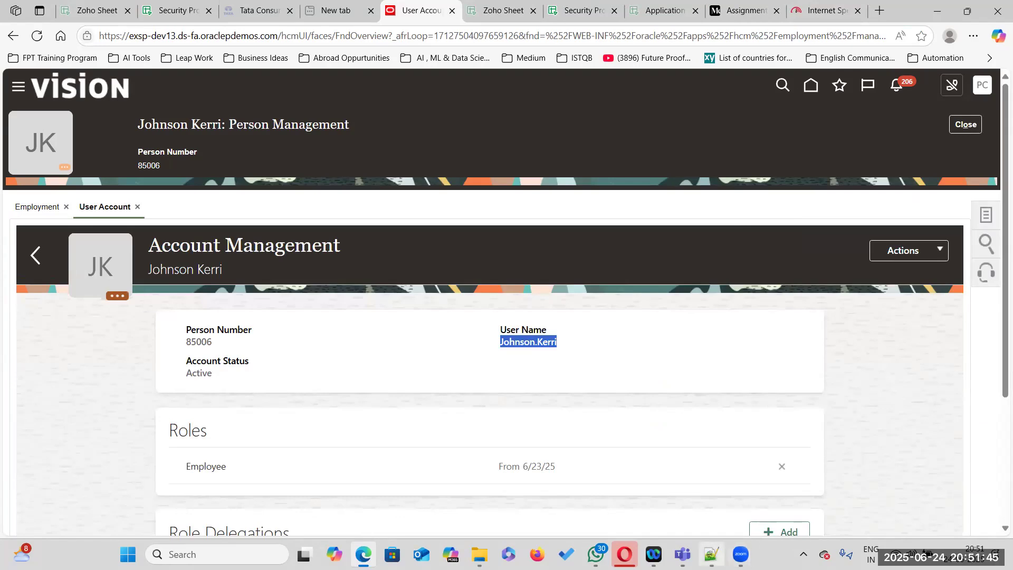
# - Paste the user name into the Notepad++ note, three lines below Run User and Roles Synchronization Process, and select that first line
pyautogui.click(712, 554)
pyautogui.click(644, 71)
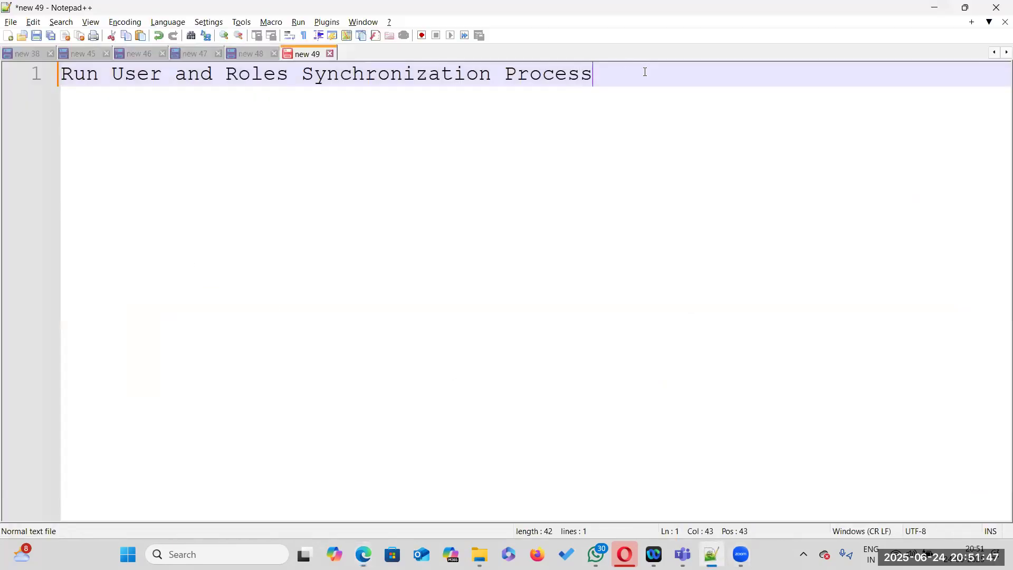
pyautogui.press('Return')
pyautogui.press('Return')
pyautogui.press('Return')
pyautogui.hotkey('ctrl', 'v')
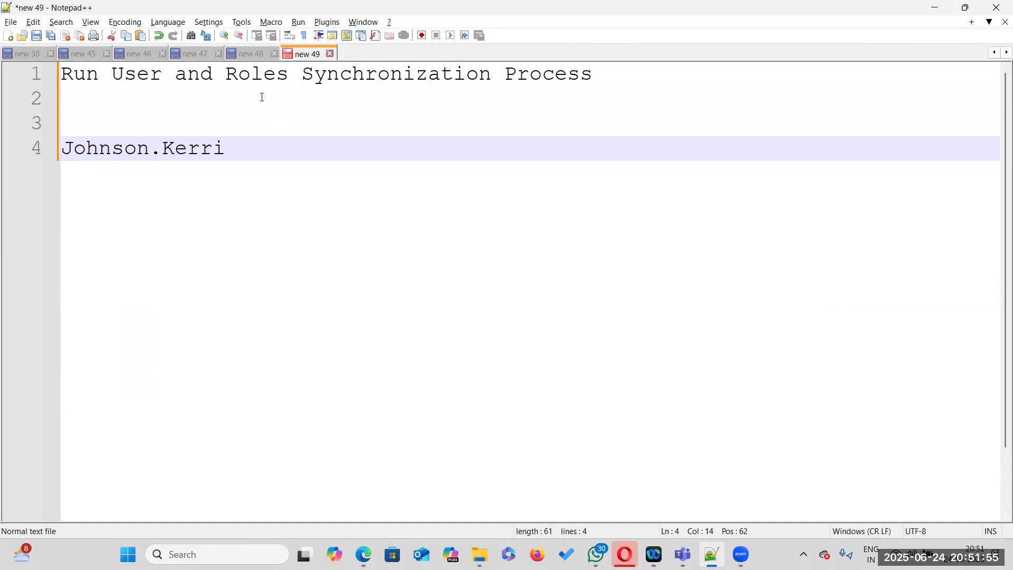
pyautogui.moveTo(63, 74); pyautogui.dragTo(601, 83)
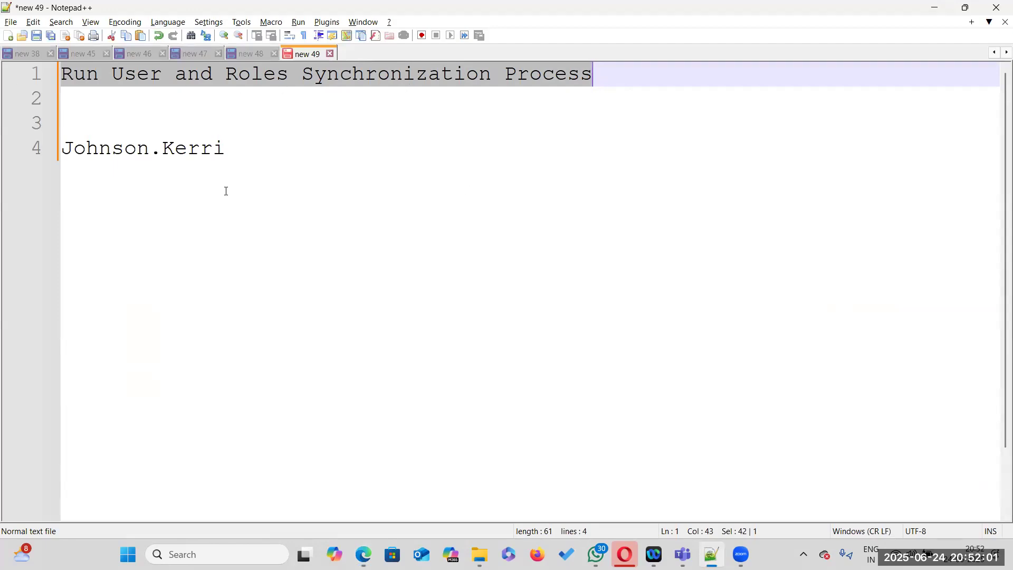
# - Return to the employee's Account Management page in Oracle Fusion and copy the user name again
pyautogui.hotkey('alt', 'Tab')
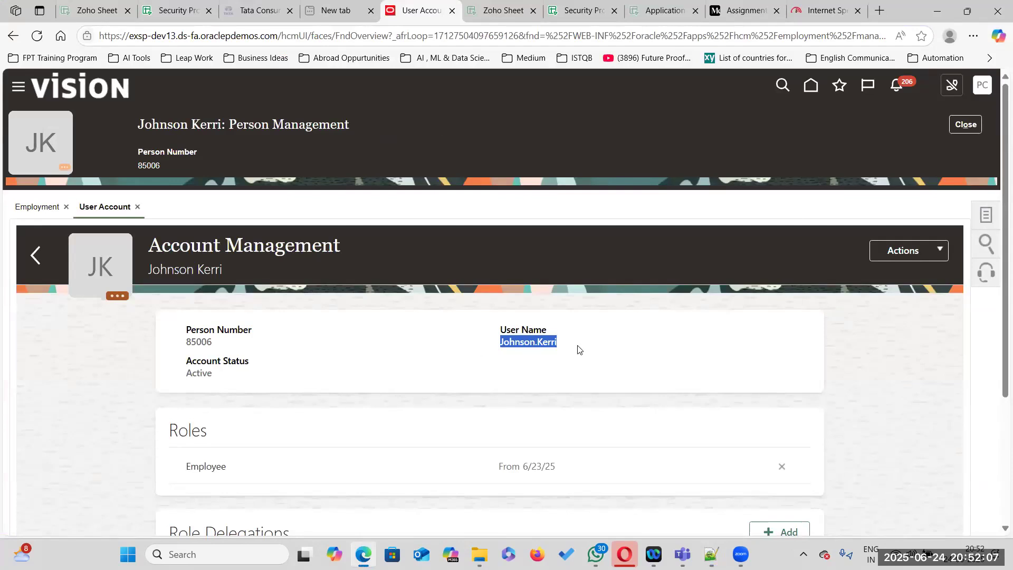
pyautogui.click(605, 347)
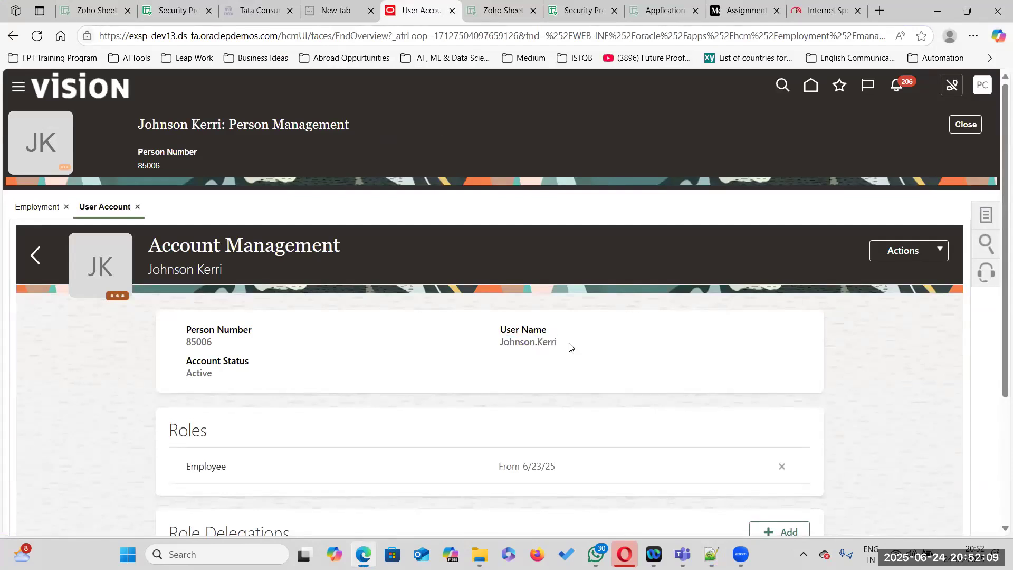
pyautogui.moveTo(499, 347); pyautogui.dragTo(583, 343)
pyautogui.hotkey('ctrl', 'c')
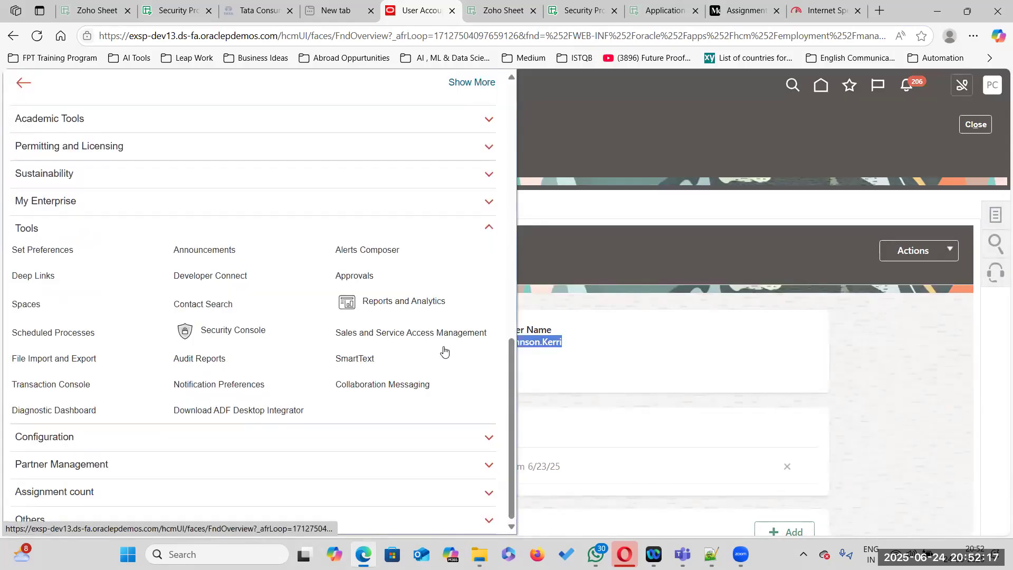
# - Open the Security Console, search its Users for the copied user name and open the user account details
pyautogui.click(235, 330)
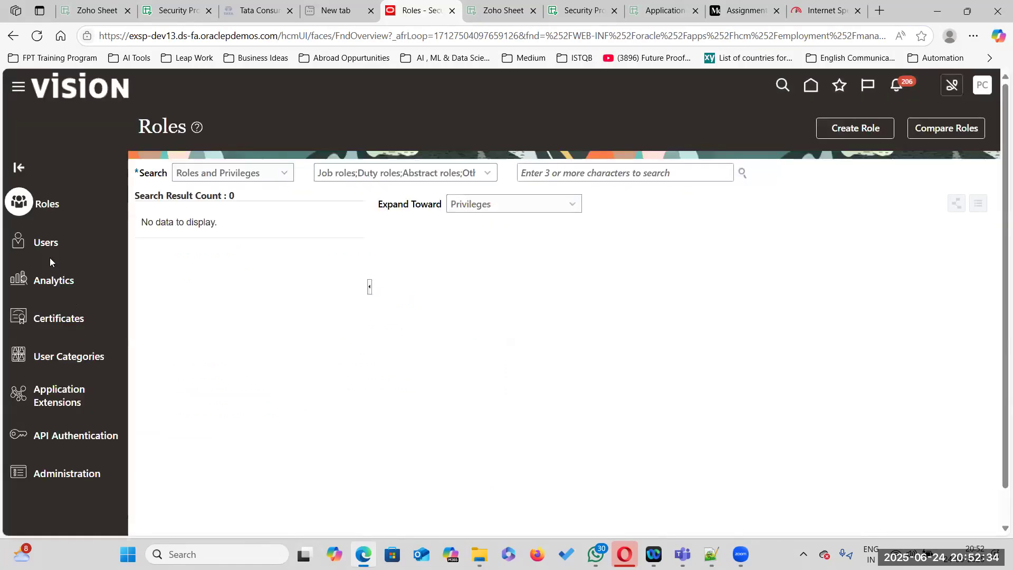
pyautogui.click(471, 174)
pyautogui.hotkey('ctrl', 'v')
pyautogui.click(668, 174)
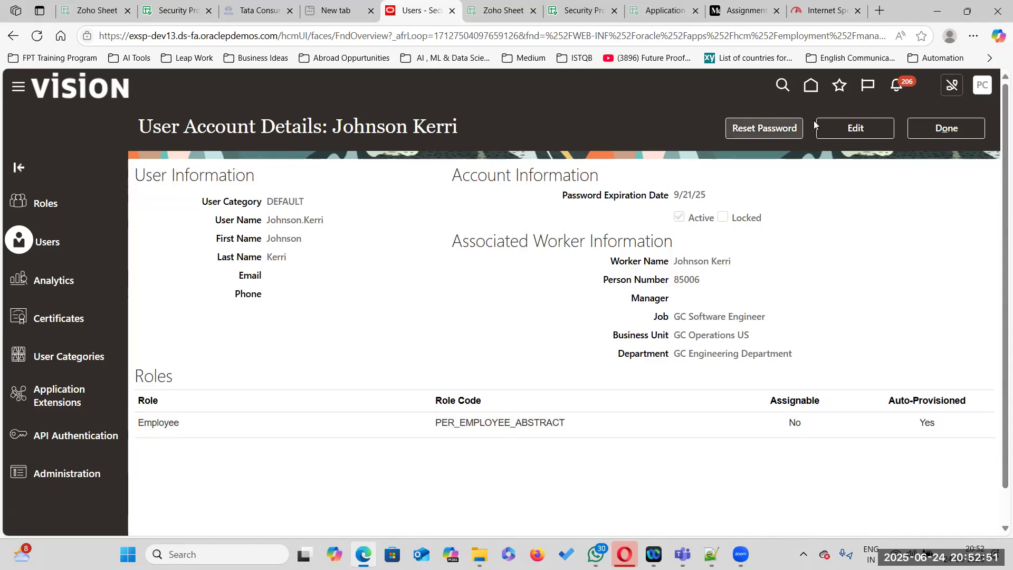
# - Reset the account's password manually by entering and confirming the new password, and close the user account details
pyautogui.click(782, 129)
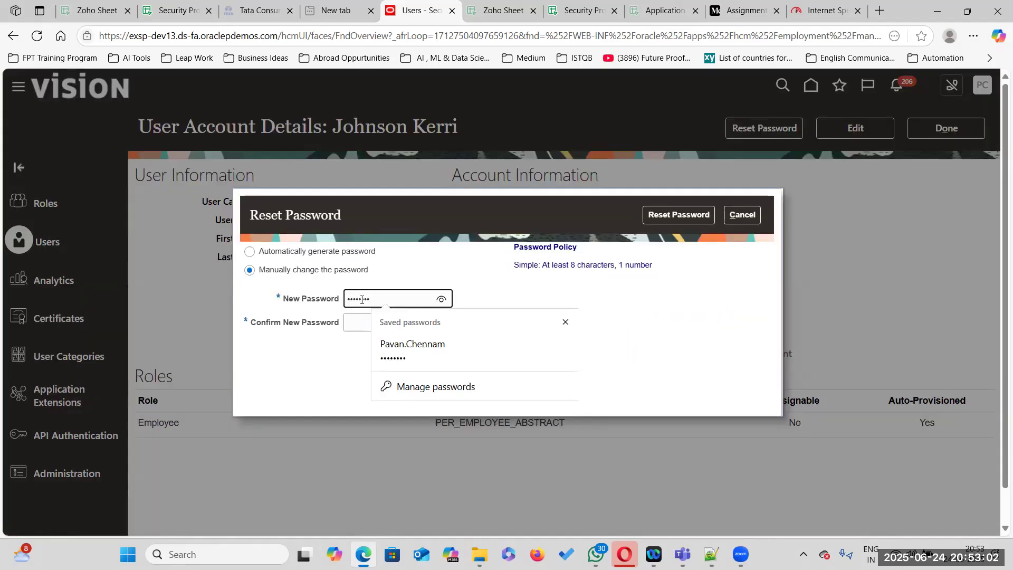
pyautogui.click(361, 321)
pyautogui.write('•••••')
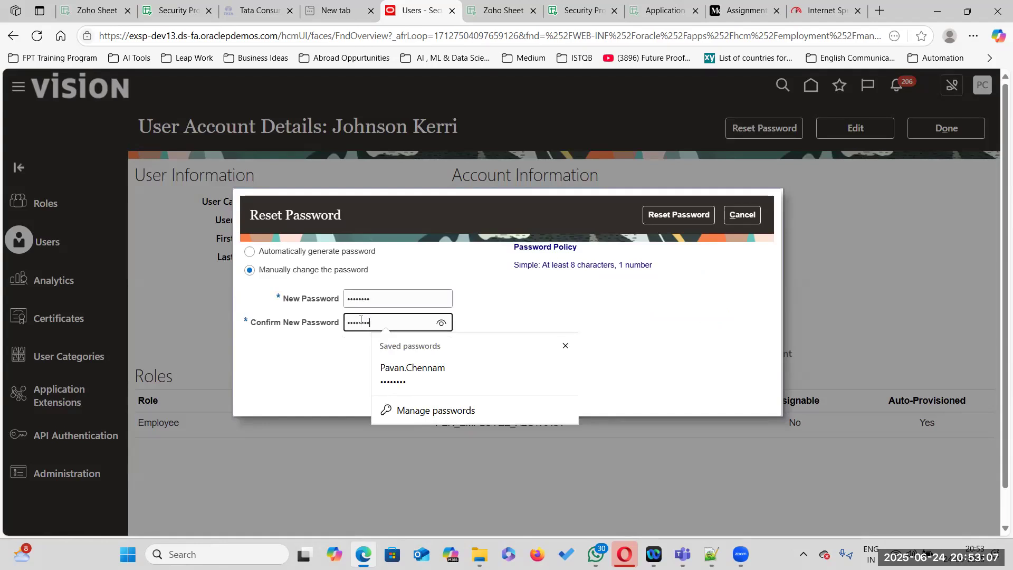
pyautogui.click(441, 322)
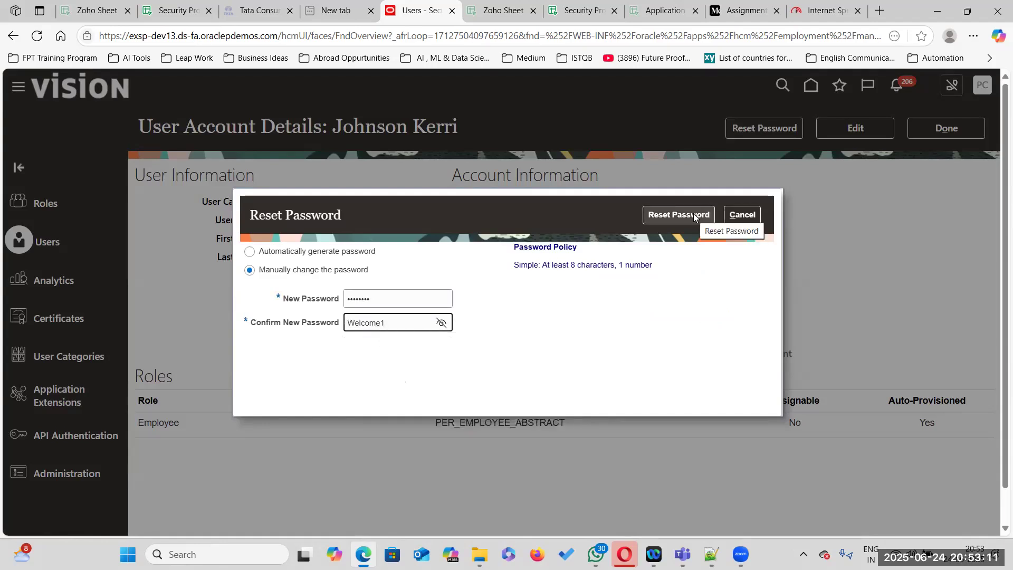
pyautogui.click(697, 217)
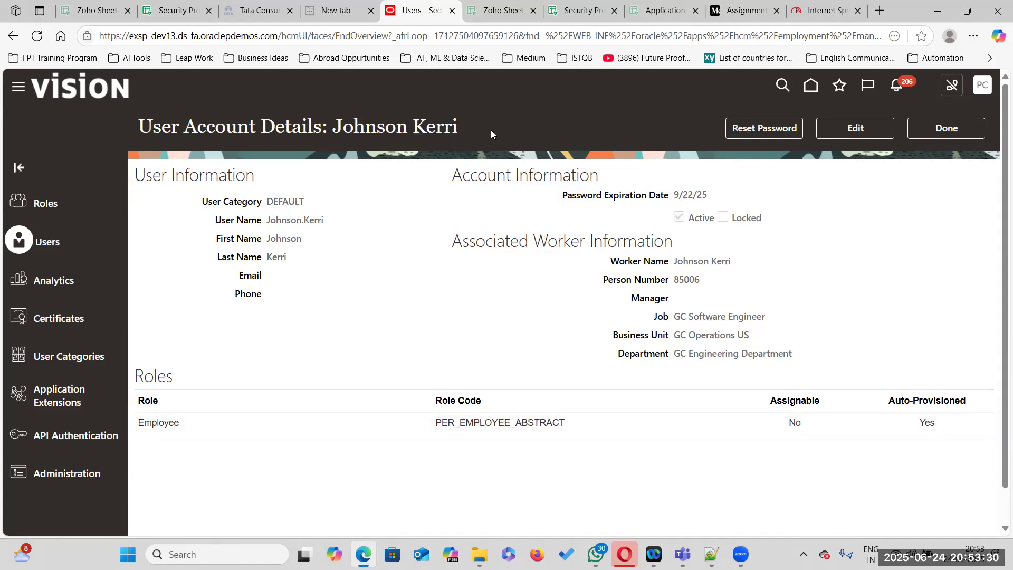
pyautogui.click(958, 129)
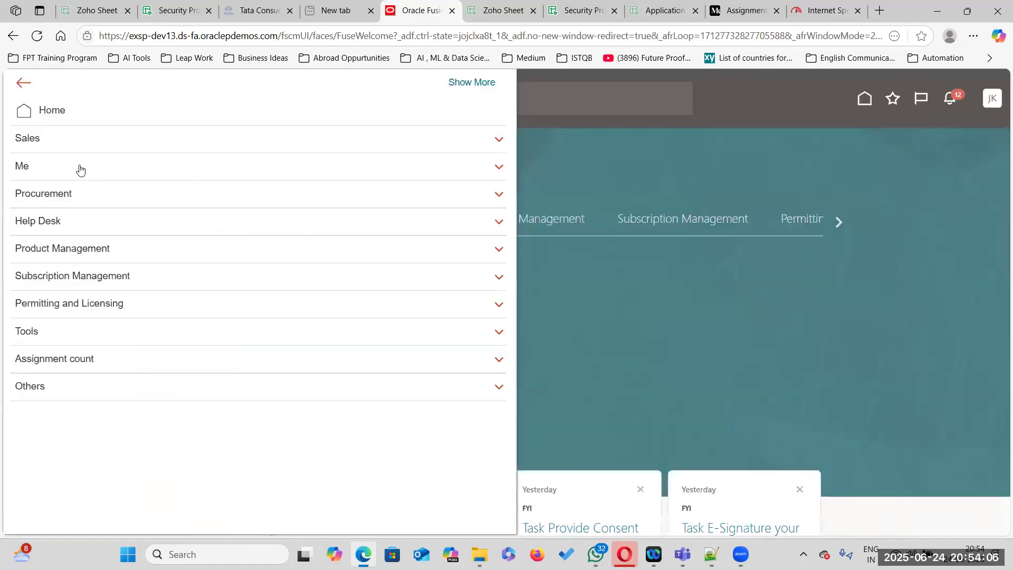
# - Open the employee's own Personal Info page from the Me group
pyautogui.click(81, 168)
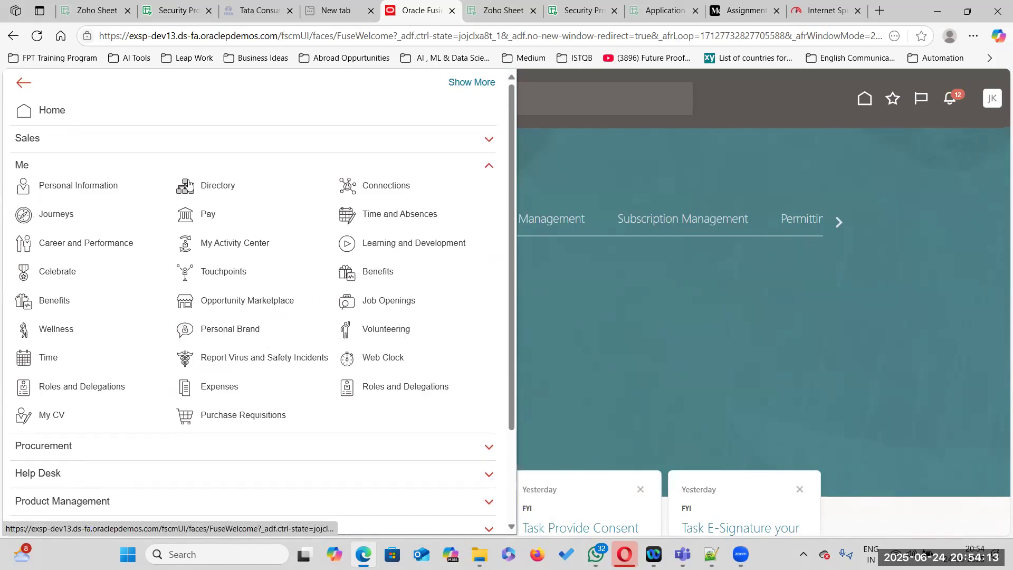
pyautogui.click(288, 340)
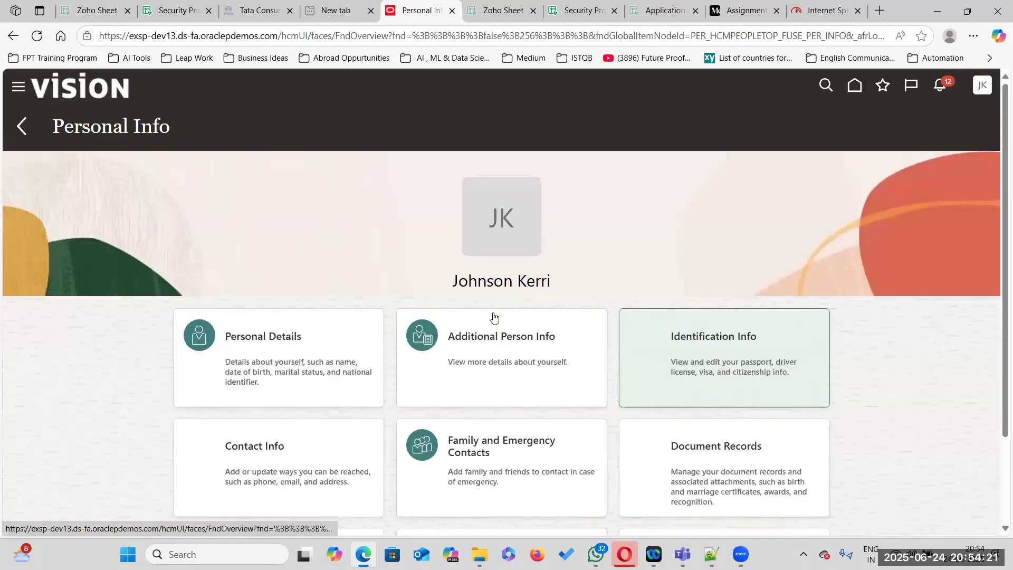
# - Review the tiles on the employee's Personal Info page and the navigation groups available to the account
pyautogui.scroll(-2, 527, 348)
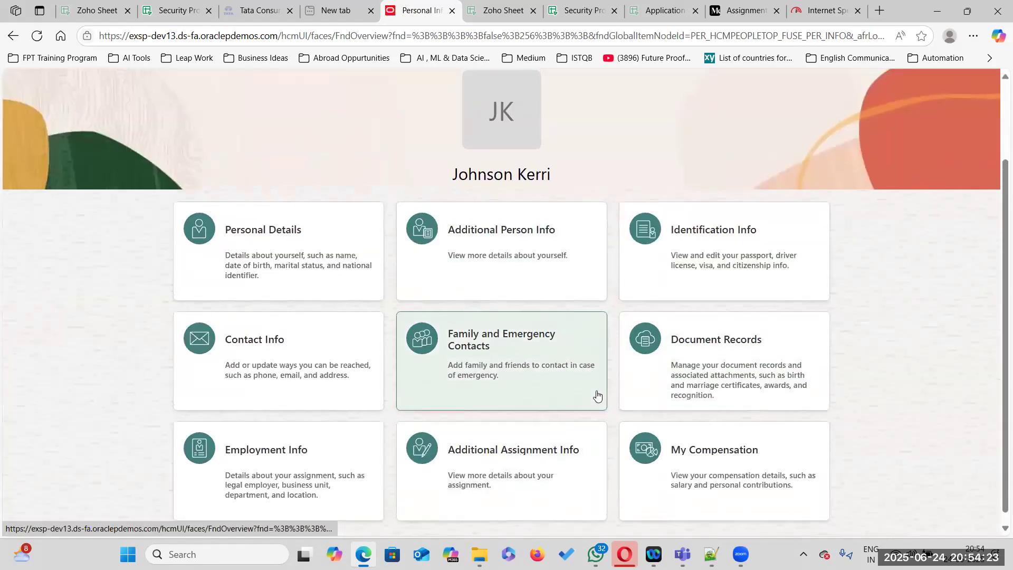
pyautogui.scroll(2, 599, 395)
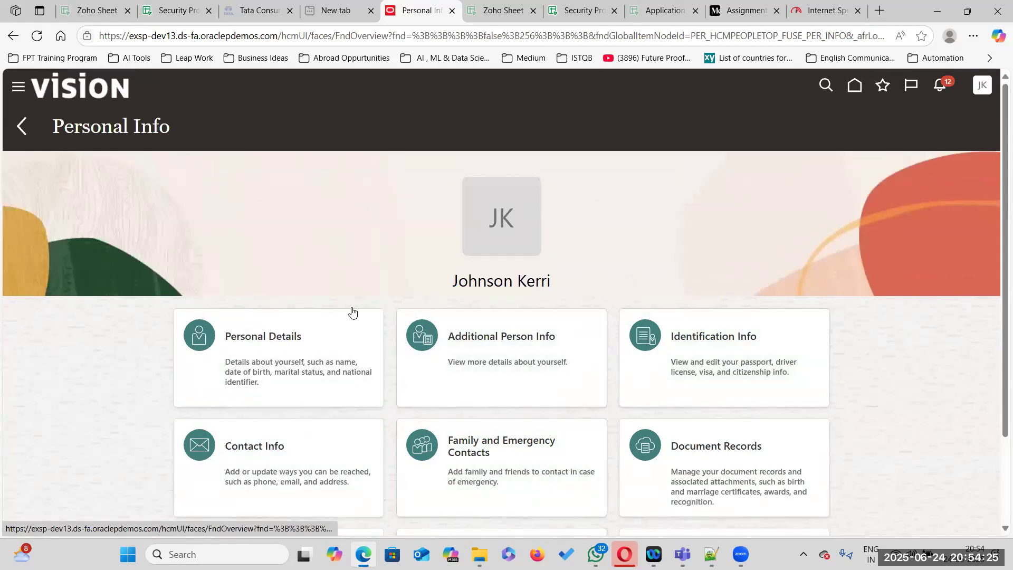
pyautogui.scroll(-2, 459, 319)
pyautogui.scroll(2, 633, 219)
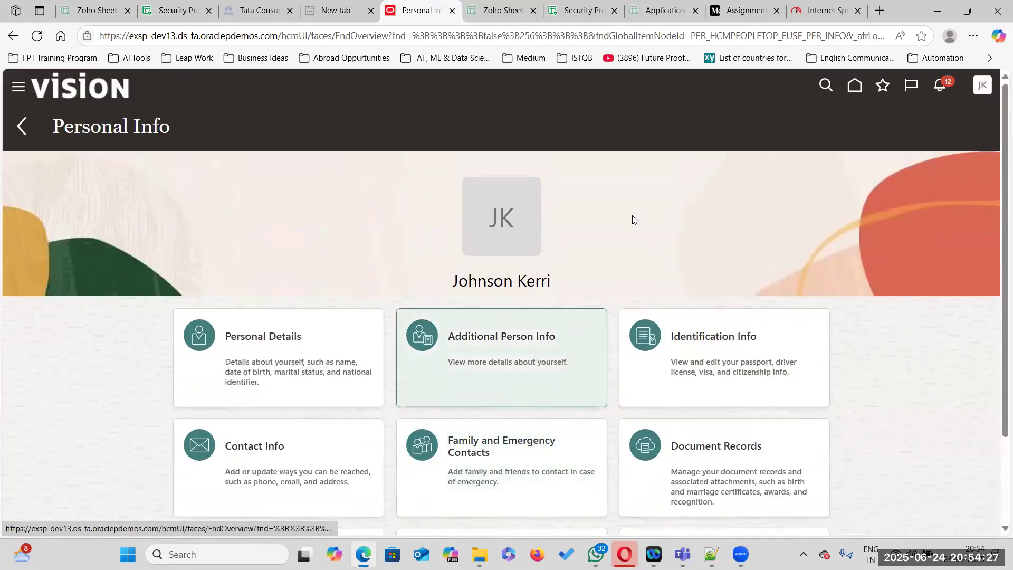
pyautogui.click(17, 91)
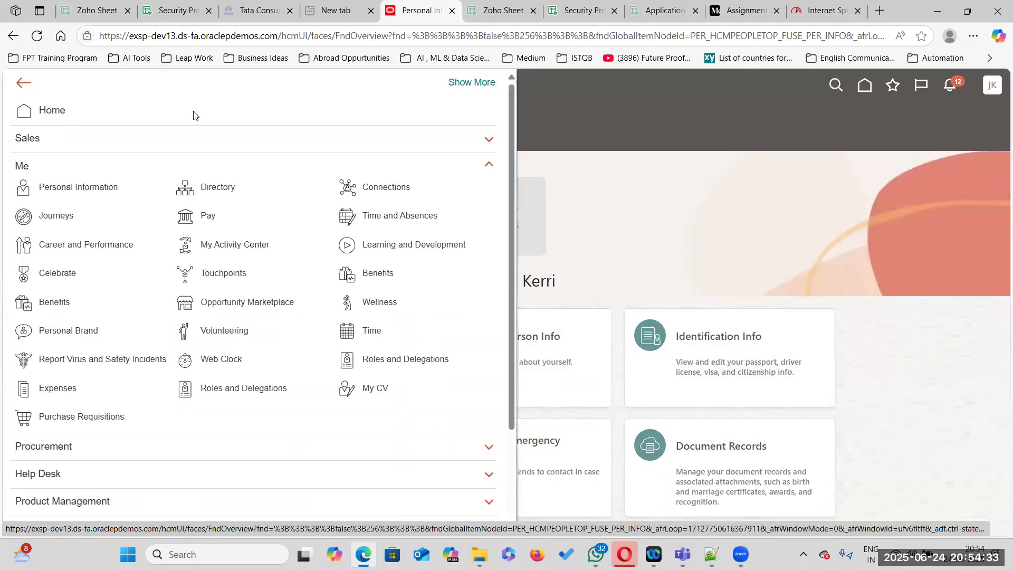
pyautogui.click(484, 165)
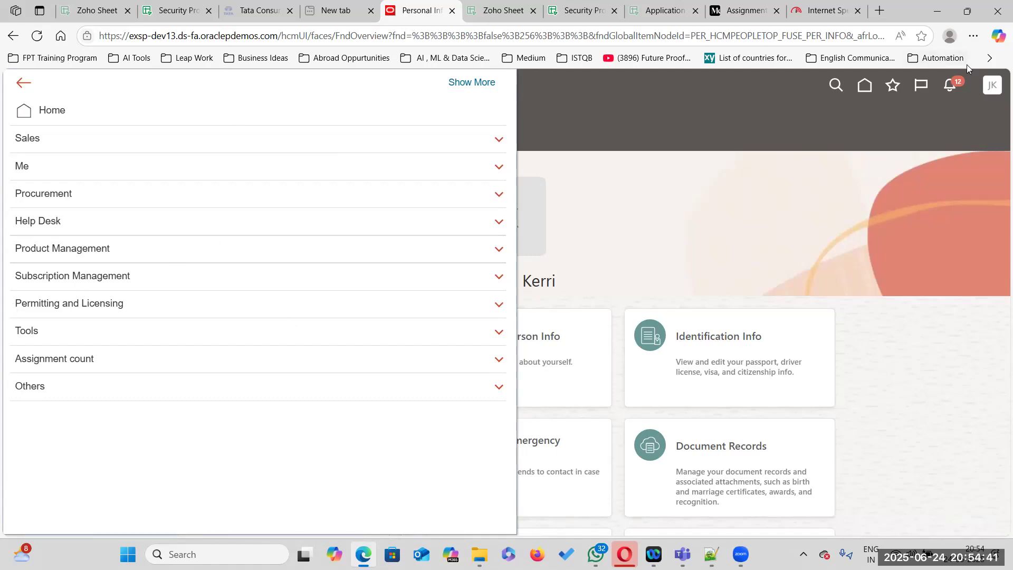
# - Sign out of the employee's session, sign back in with the saved administrator credentials, and open the Security Console
pyautogui.click(993, 87)
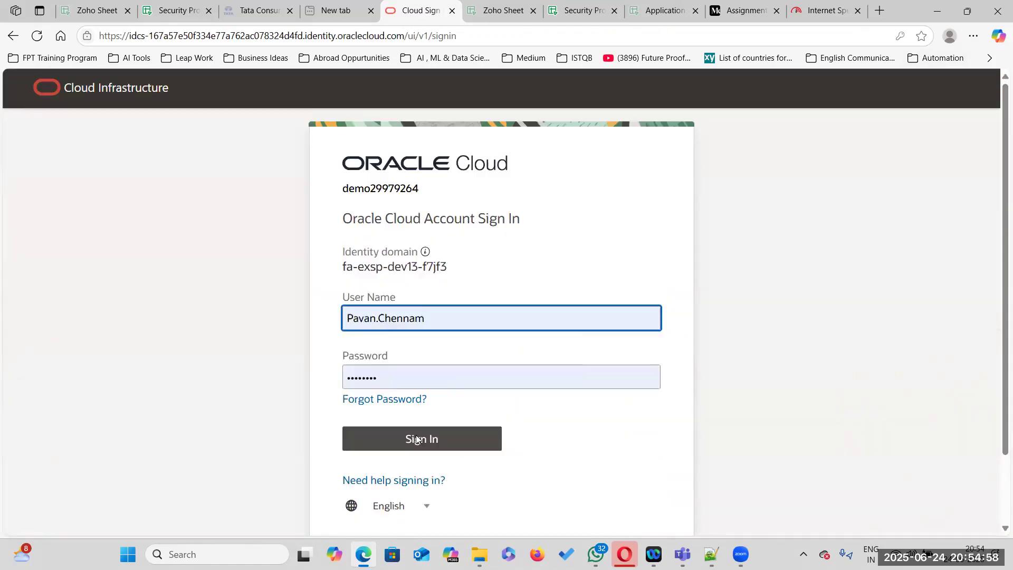
pyautogui.click(416, 439)
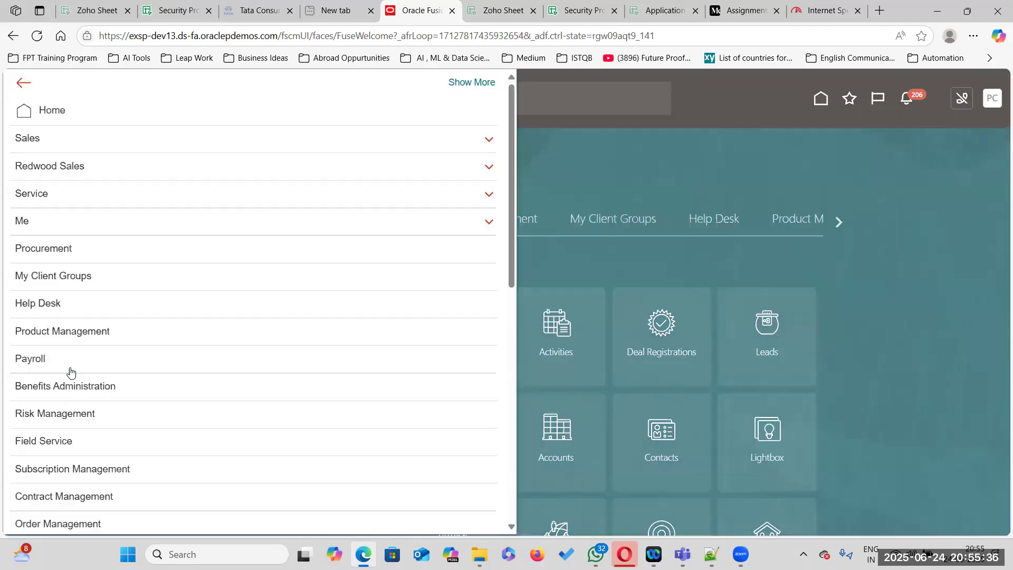
pyautogui.scroll(-10, 71, 378)
pyautogui.click(116, 411)
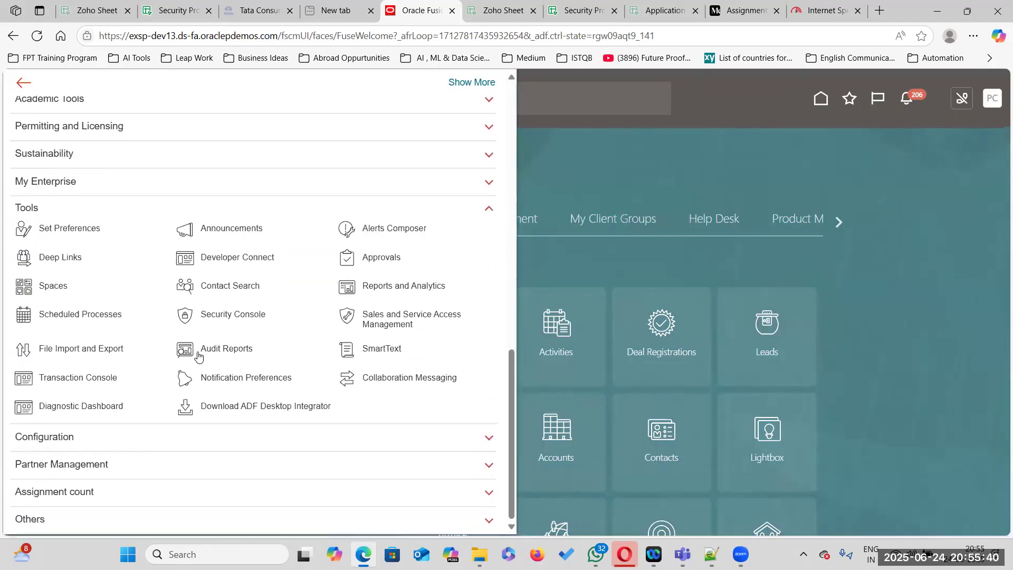
pyautogui.click(223, 317)
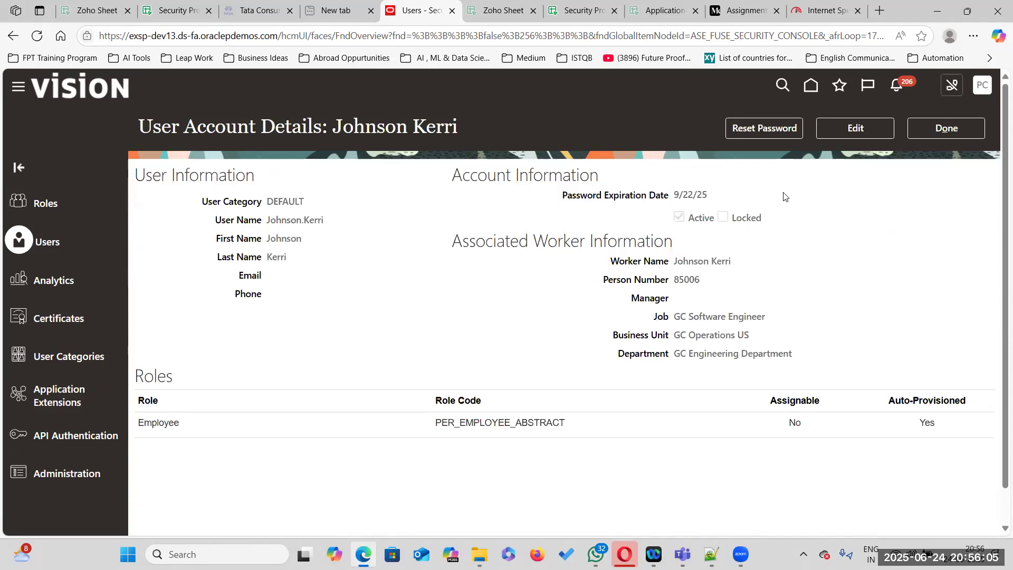
# - Open the employee's user account for editing and bring up the role search for adding a role membership
pyautogui.click(870, 129)
pyautogui.scroll(-1, 778, 334)
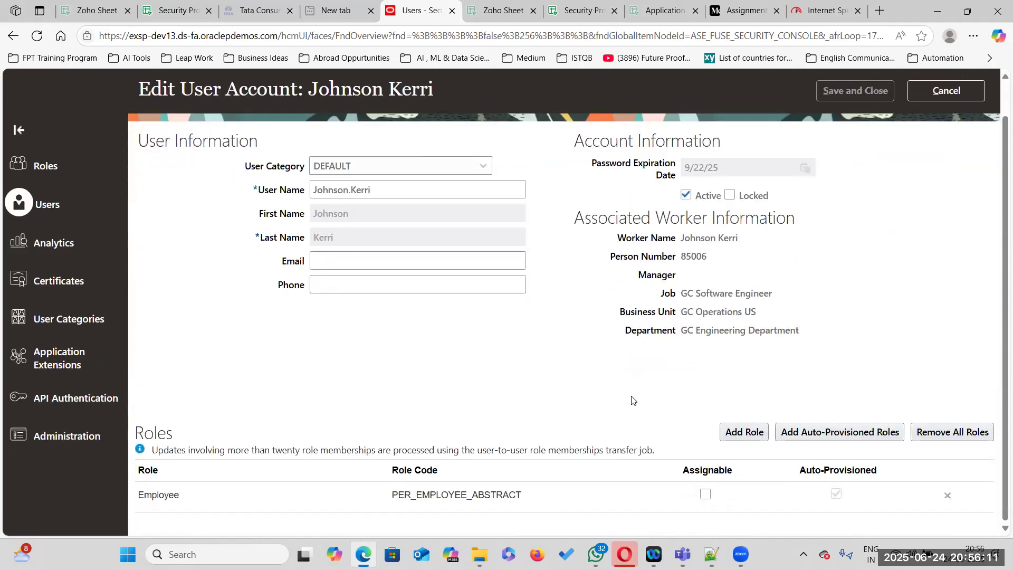
pyautogui.click(742, 437)
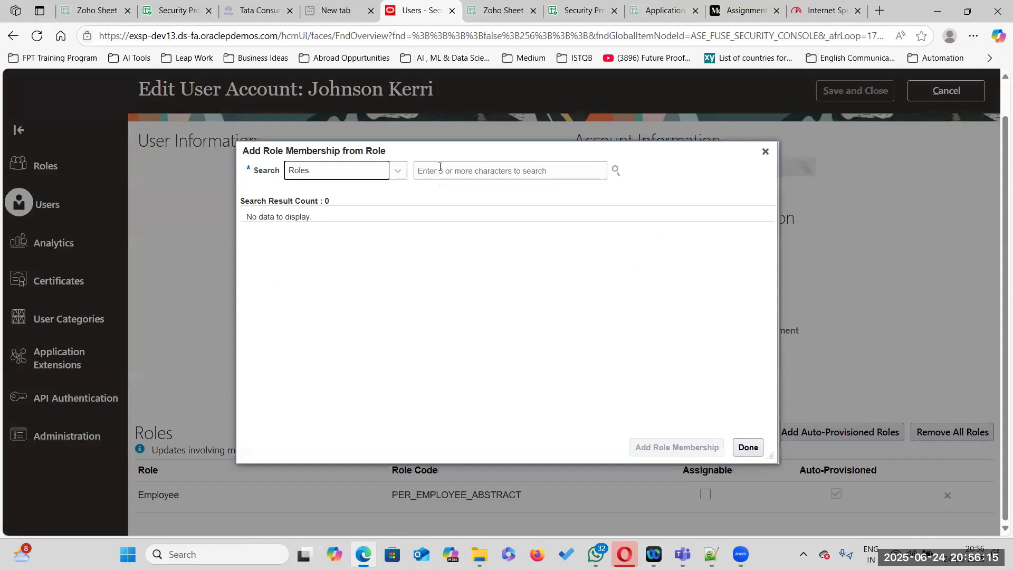
pyautogui.click(509, 168)
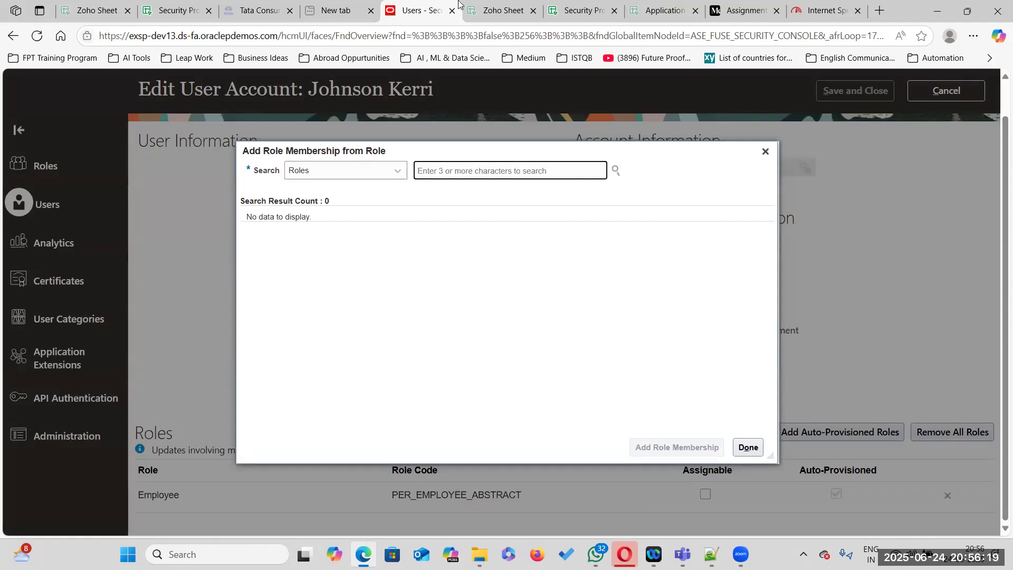
# - Copy TATA HR Specialist - View All from cell B5 of the Security Profiles sheet and search for it as the role to add
pyautogui.click(174, 12)
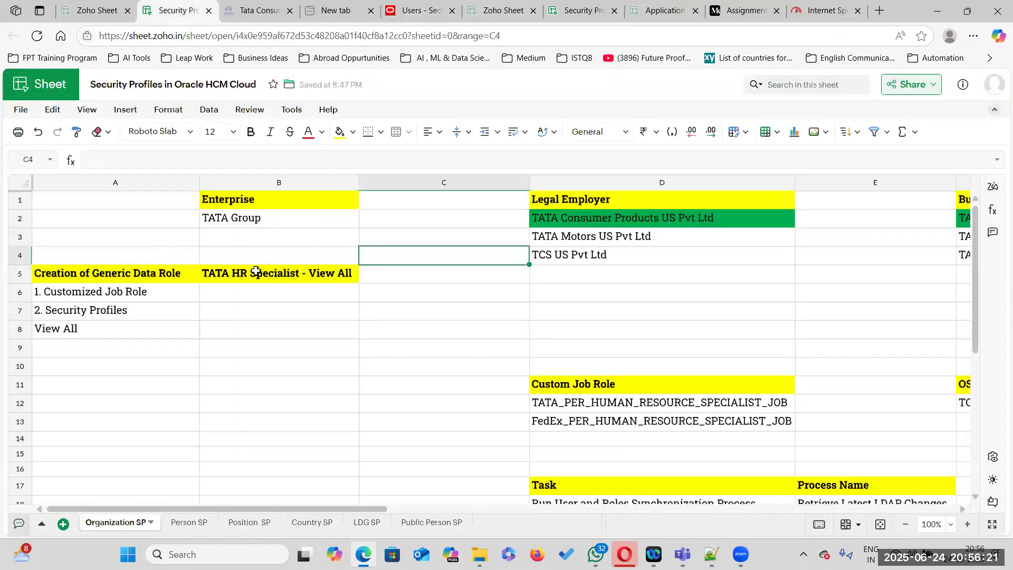
pyautogui.doubleClick(346, 273)
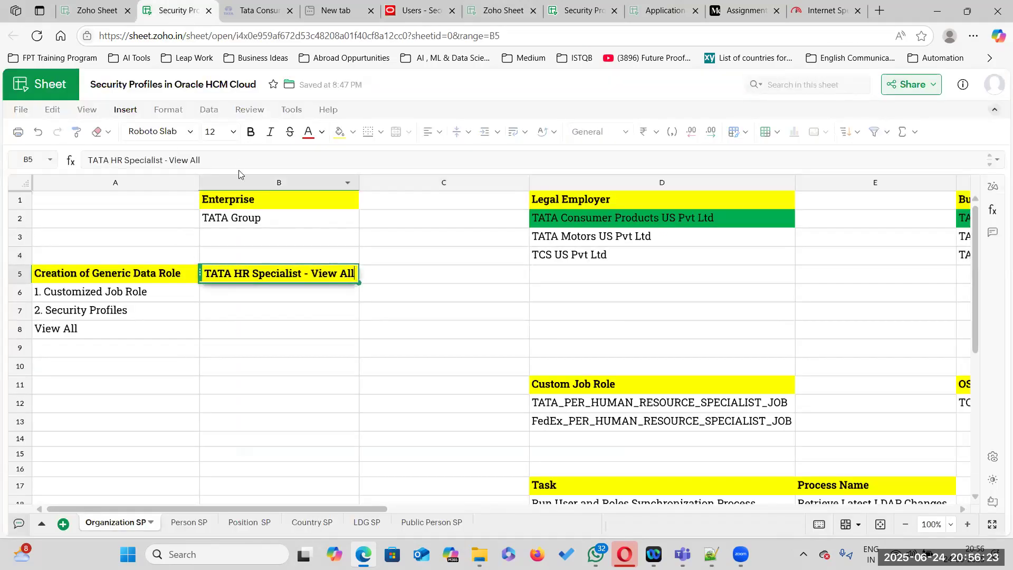
pyautogui.moveTo(235, 156); pyautogui.dragTo(0, 136)
pyautogui.hotkey('ctrl', 'c')
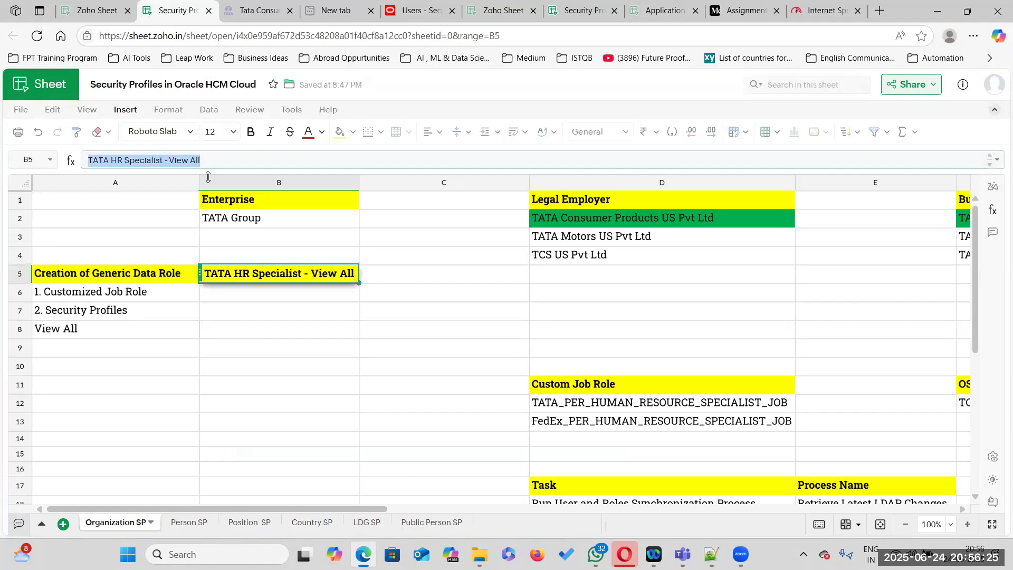
pyautogui.hotkey('ctrl', '5')
pyautogui.hotkey('ctrl', 'v')
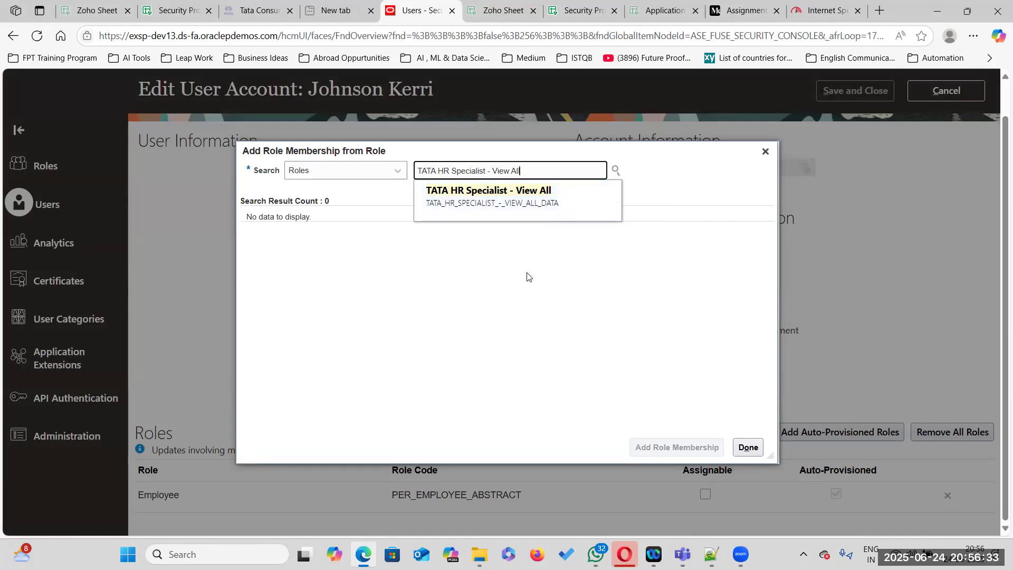
# - Add the TATA HR Specialist - View All role to the employee's account, save it, and close the user account details
pyautogui.click(576, 197)
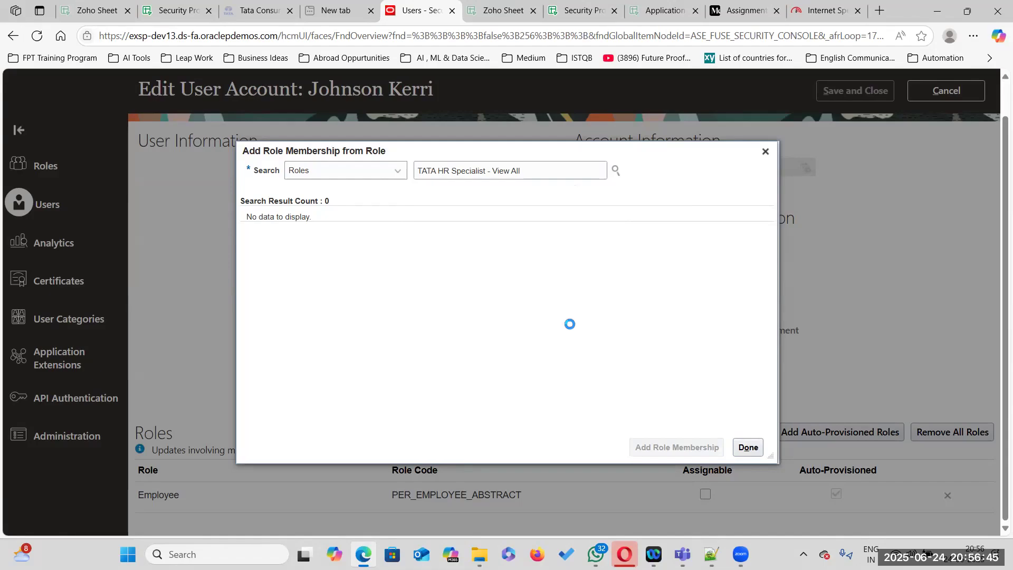
pyautogui.click(749, 448)
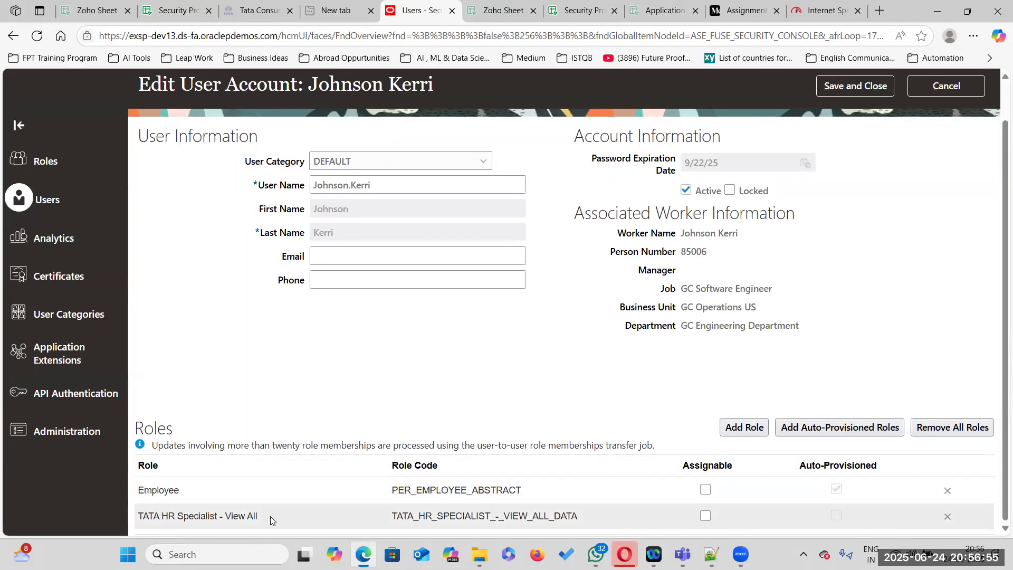
pyautogui.scroll(1, 841, 166)
pyautogui.click(867, 130)
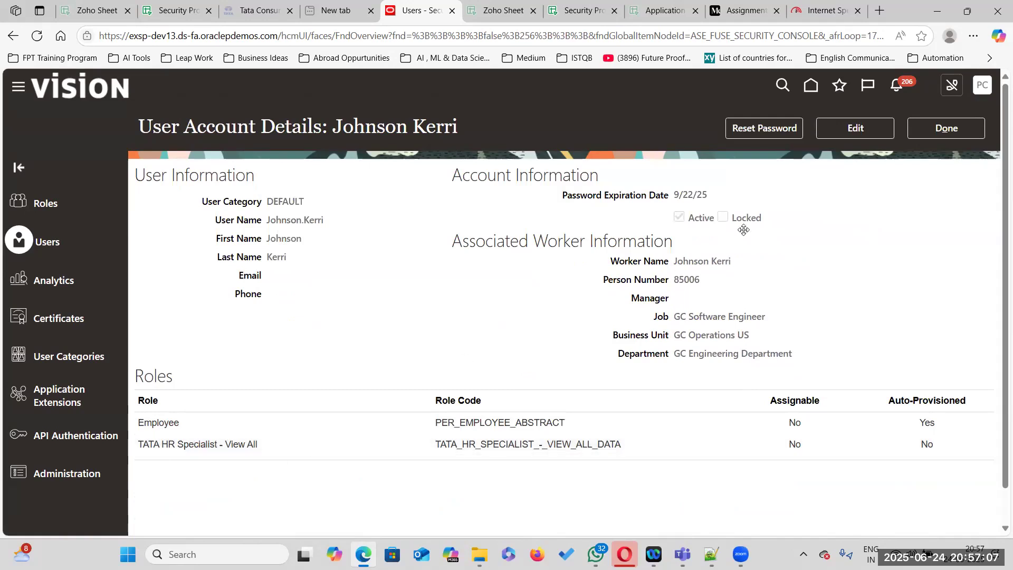
pyautogui.click(945, 128)
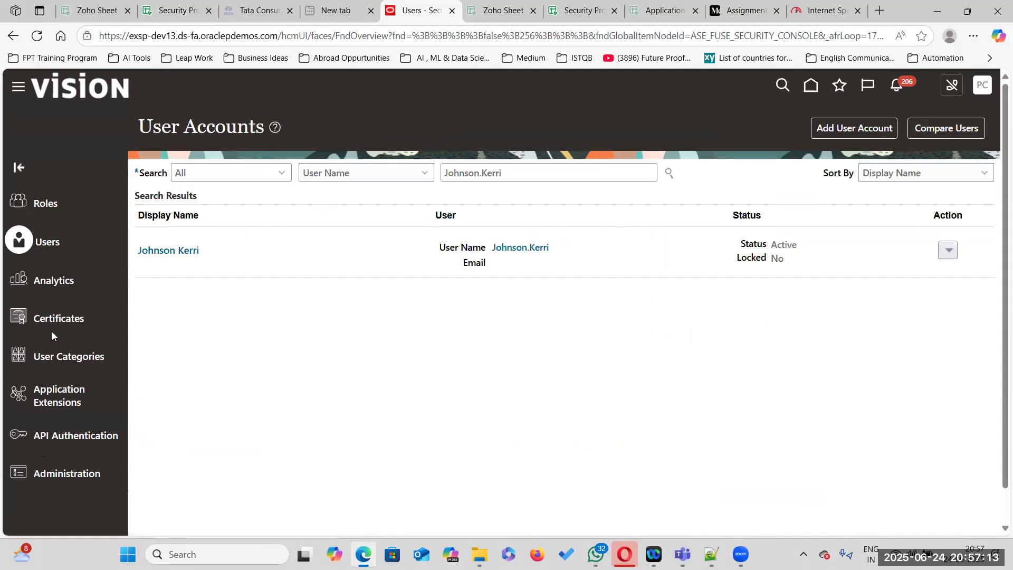
# - In Scheduled Processes, start a new process, search job names for Retrieve Latest%, and select Retrieve Latest LDAP Changes
pyautogui.scroll(-15, 207, 420)
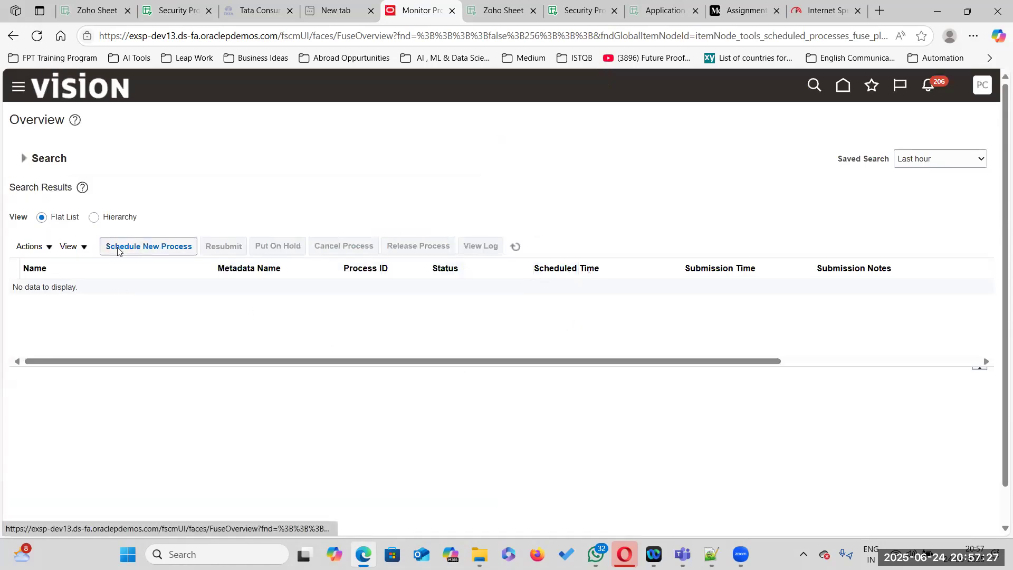
pyautogui.click(158, 249)
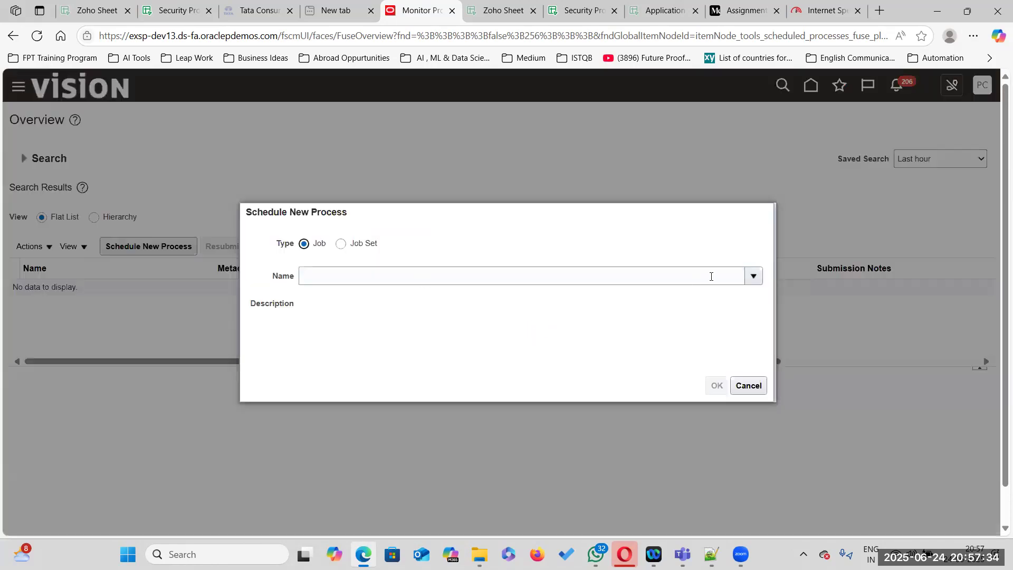
pyautogui.click(754, 276)
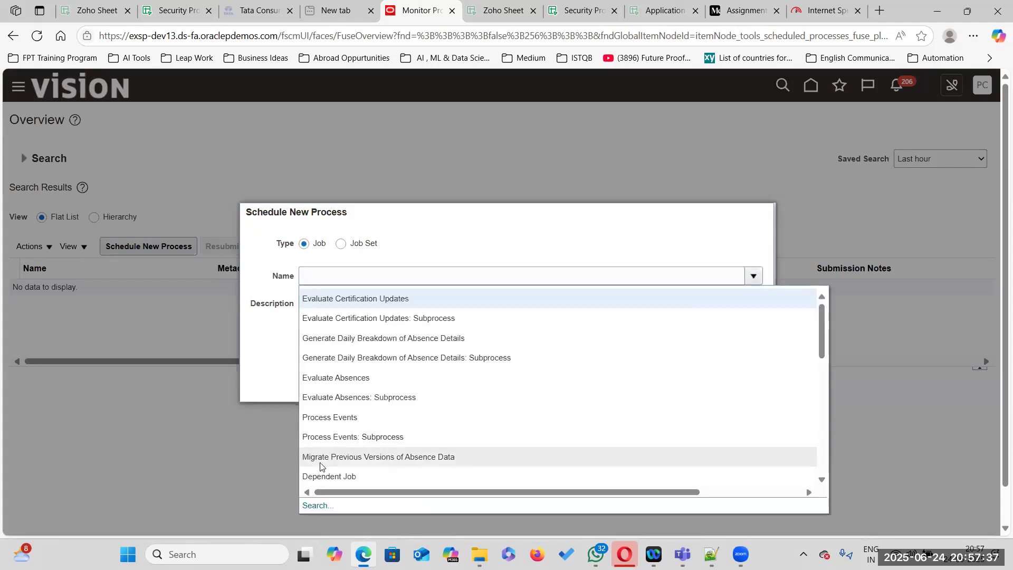
pyautogui.click(315, 505)
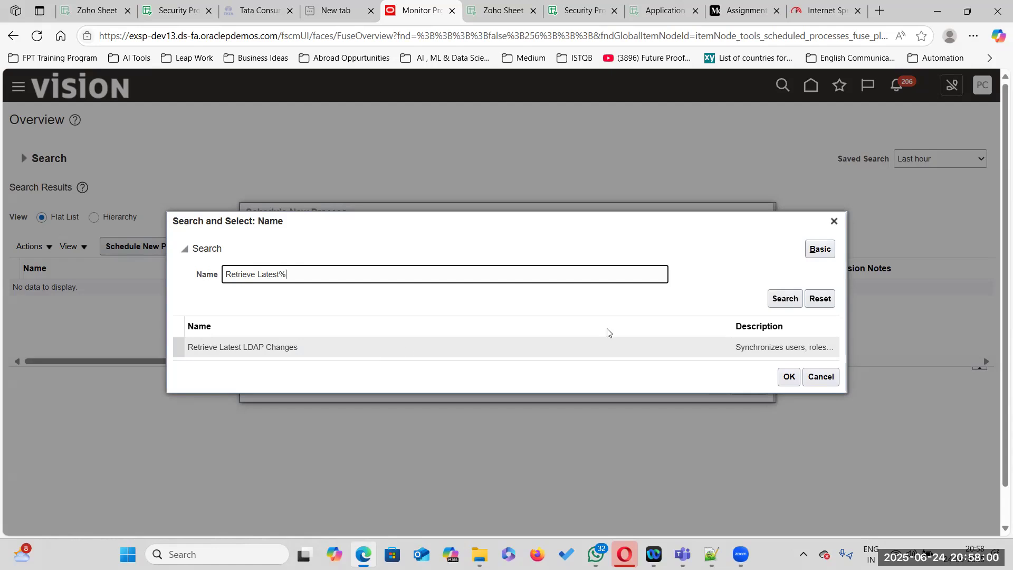
pyautogui.moveTo(732, 323); pyautogui.dragTo(344, 326)
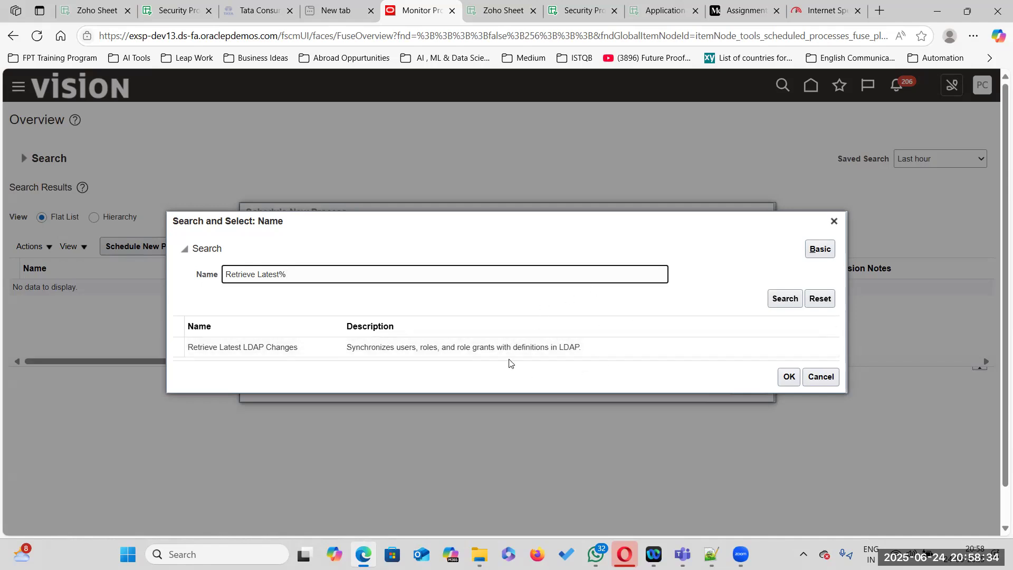
pyautogui.click(546, 349)
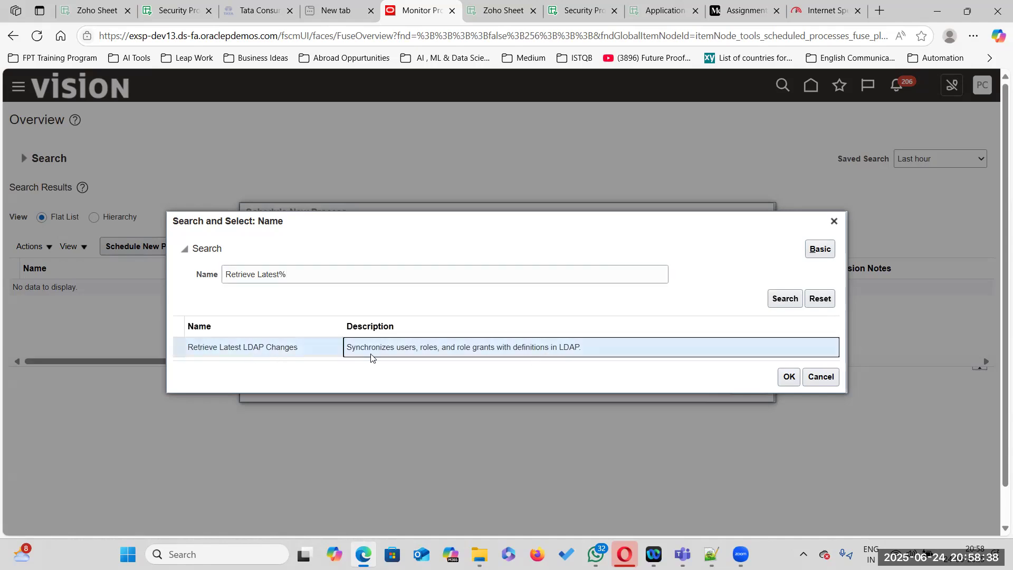
pyautogui.moveTo(297, 346); pyautogui.dragTo(186, 346)
# - Check the synchronization task and its process name in row 18 of the Security Profiles sheet, and return to the process search
pyautogui.hotkey('ctrl', '2')
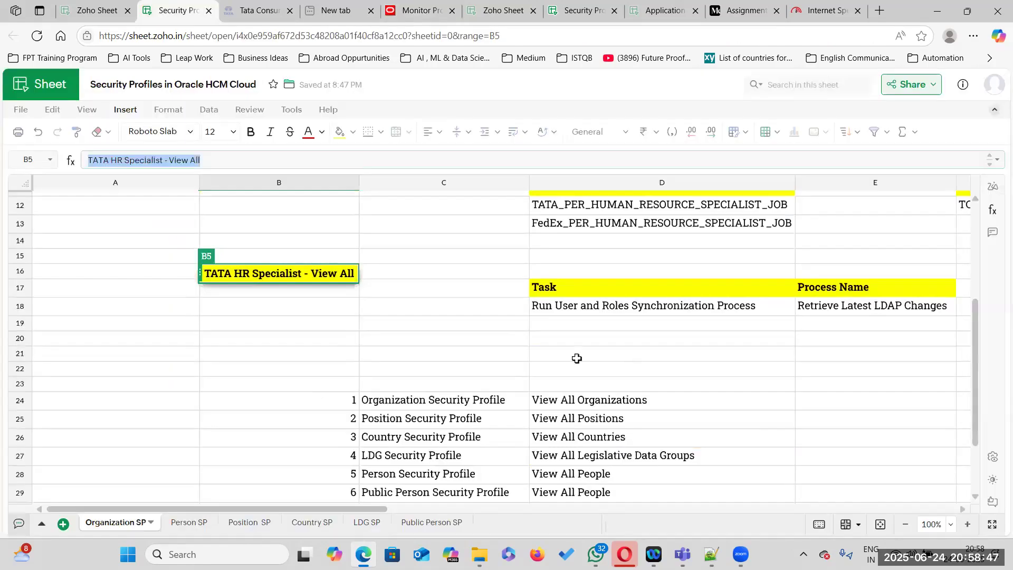
pyautogui.click(576, 290)
pyautogui.click(553, 310)
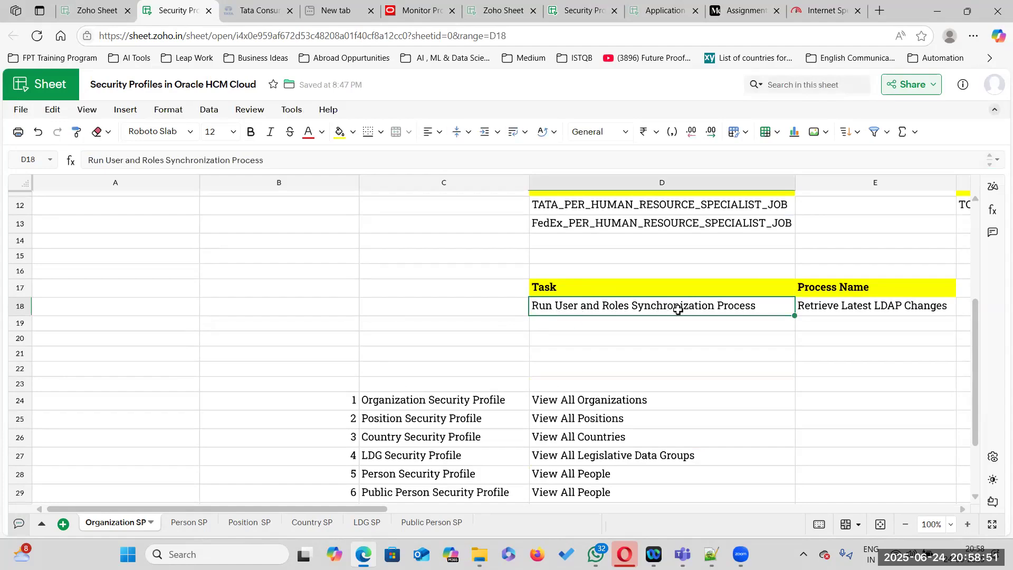
pyautogui.click(833, 306)
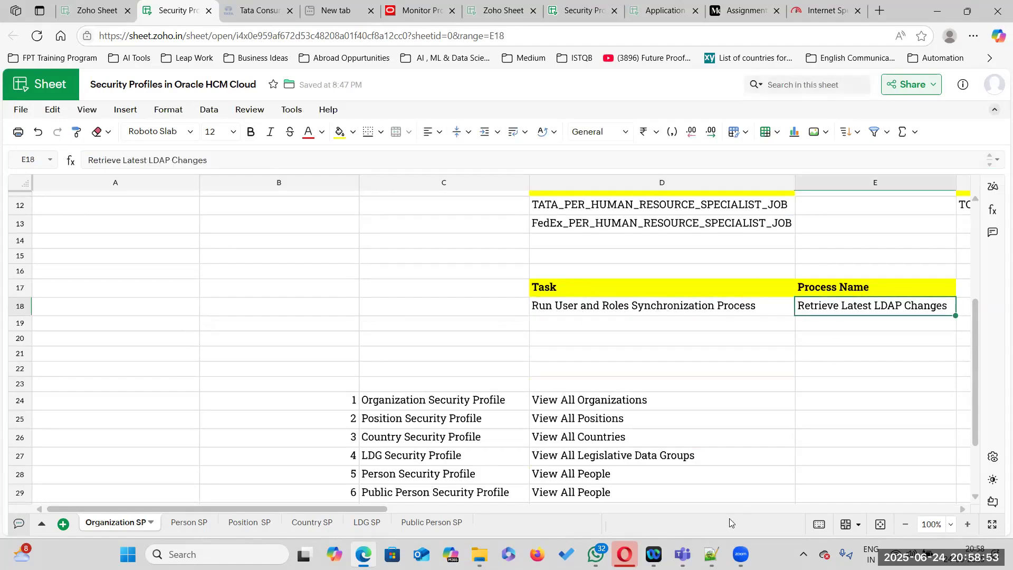
pyautogui.hscroll(5, 729, 518)
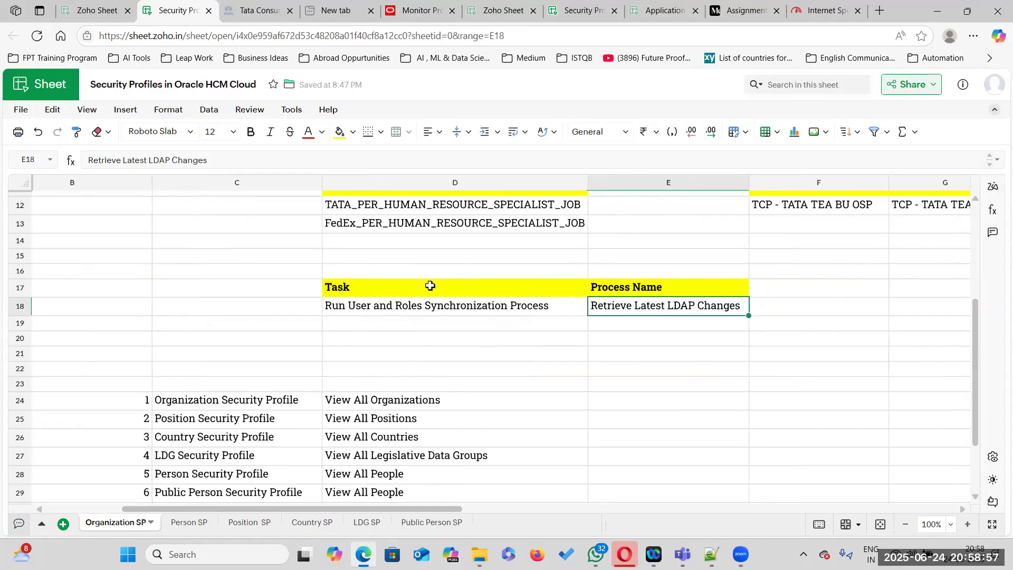
pyautogui.hotkey('alt', 'Tab')
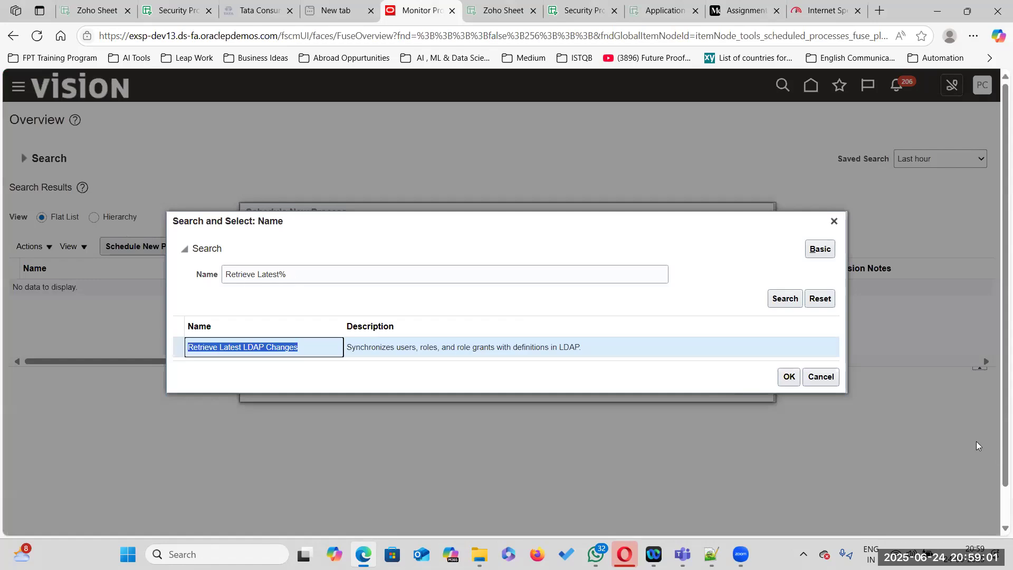
# - Confirm Retrieve Latest LDAP Changes as the process, enter "Data role" as the submission notes, and submit it
pyautogui.click(789, 377)
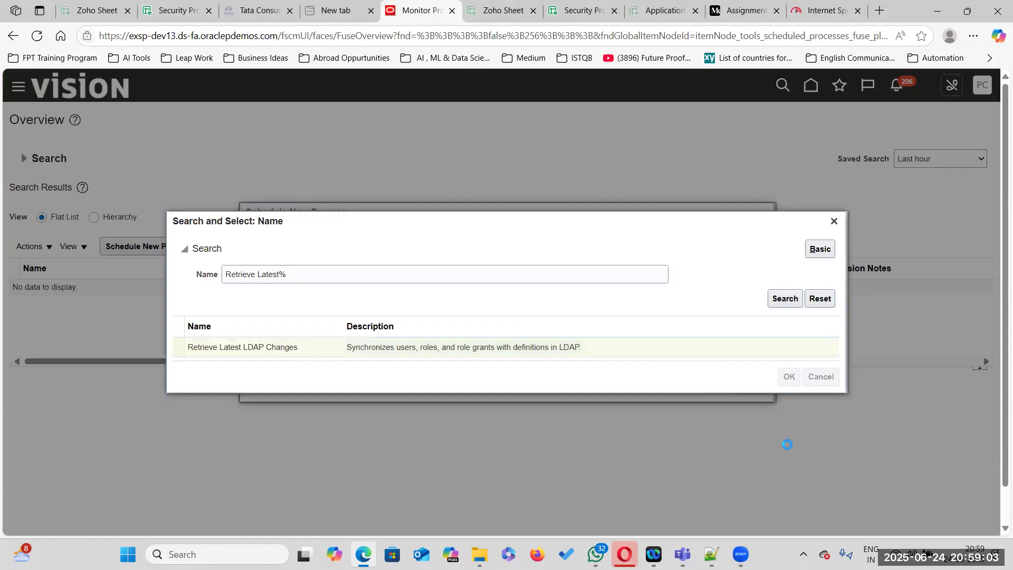
pyautogui.click(717, 391)
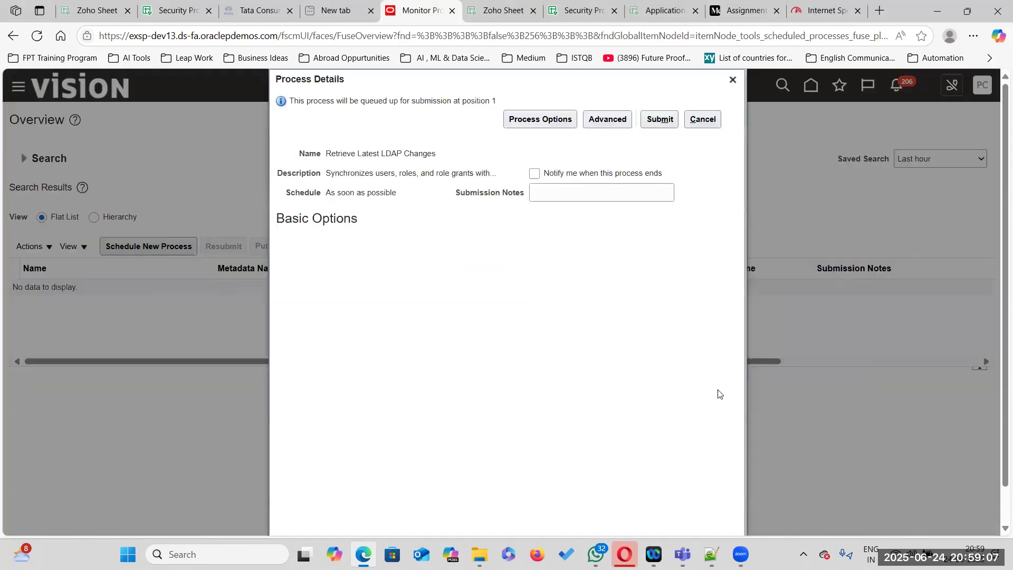
pyautogui.click(584, 192)
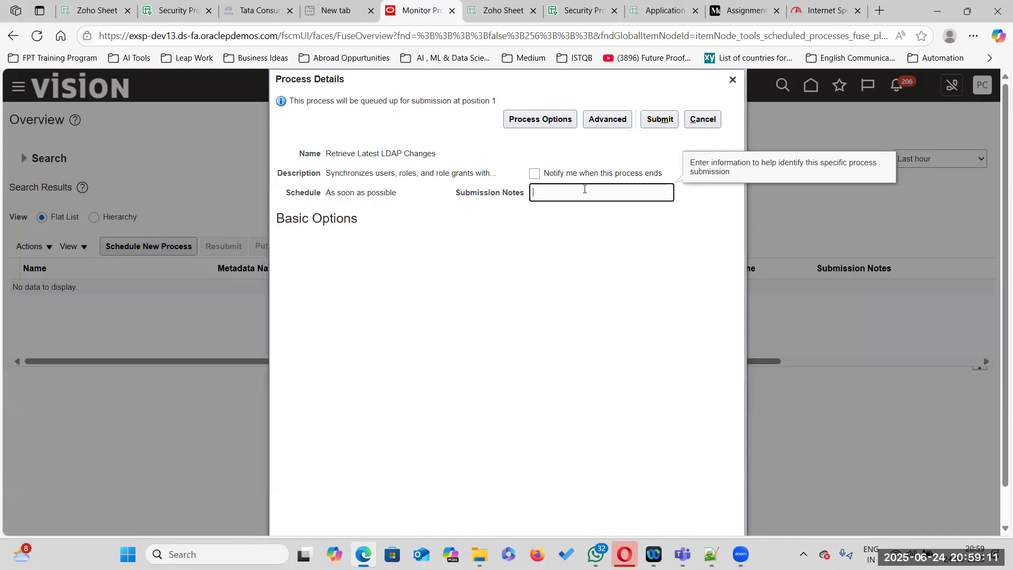
pyautogui.write('Data ro')
pyautogui.click(659, 119)
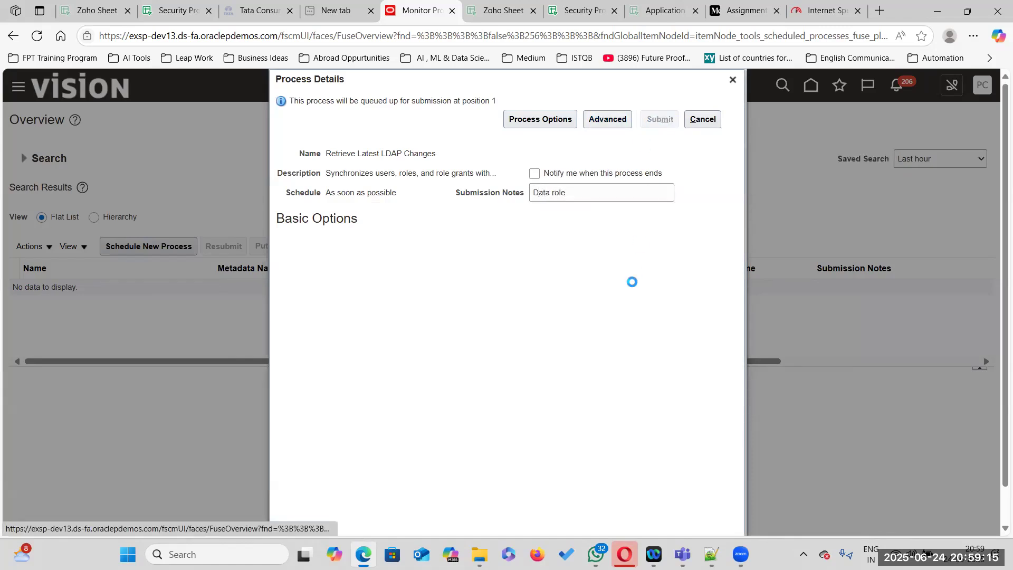
# - Select the submitted Retrieve Latest LDAP Changes process and check its status details
pyautogui.click(982, 85)
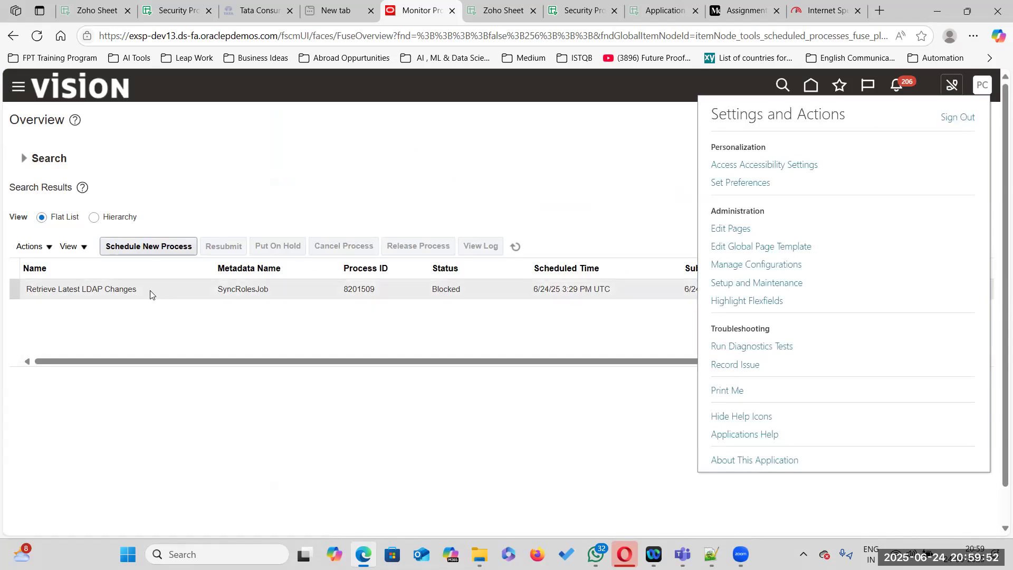
pyautogui.click(295, 324)
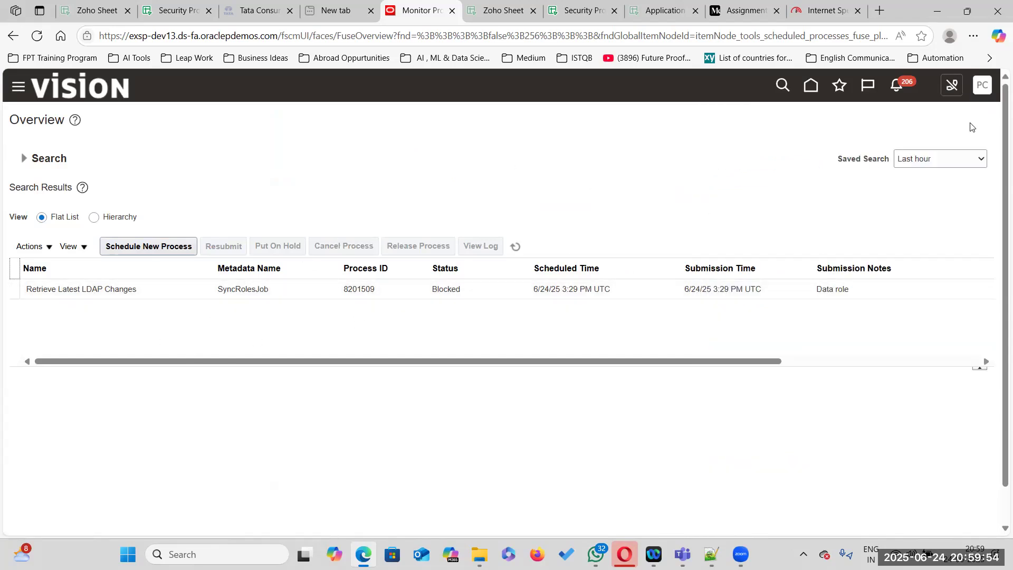
pyautogui.click(153, 293)
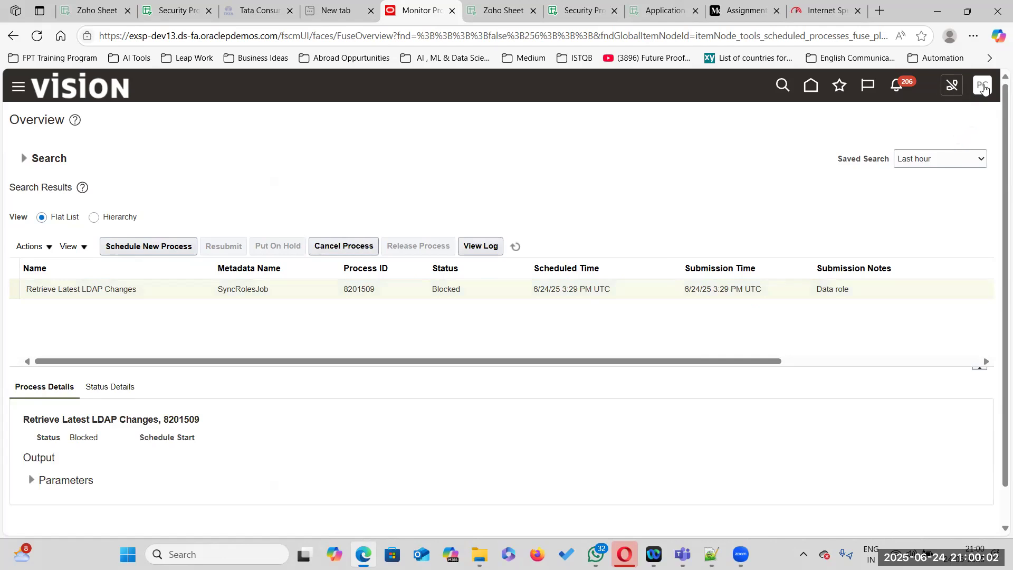
# - Sign out of the administrator account, sign in with the demo employee's account, and check which navigation groups it can access
pyautogui.click(982, 87)
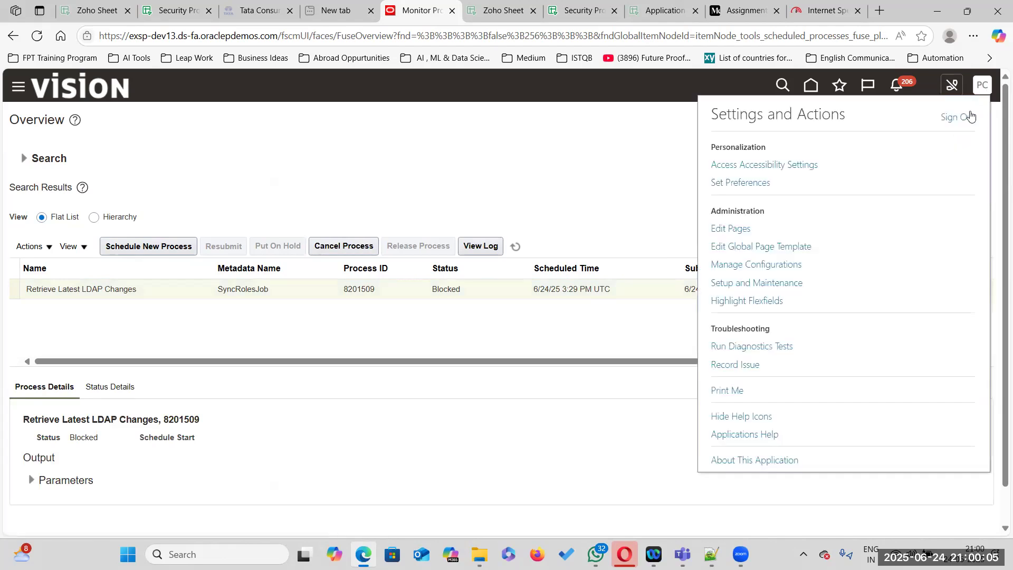
pyautogui.click(970, 116)
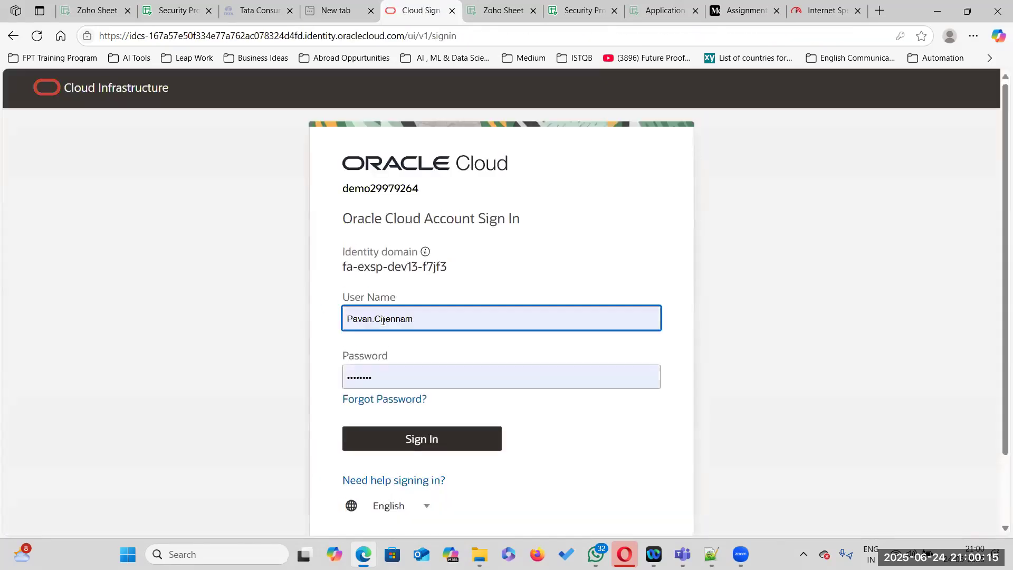
pyautogui.click(414, 440)
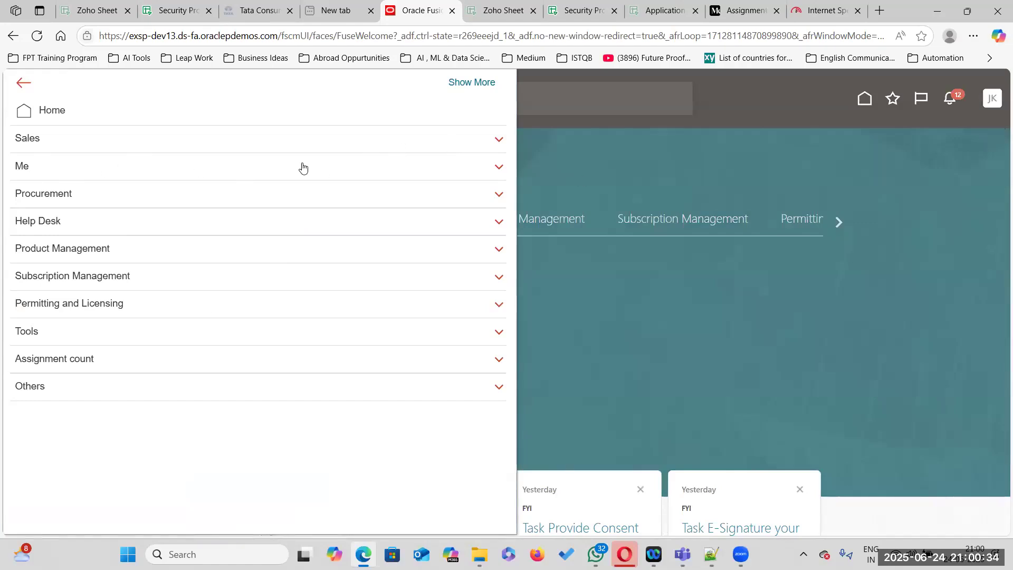
pyautogui.click(102, 169)
pyautogui.click(107, 168)
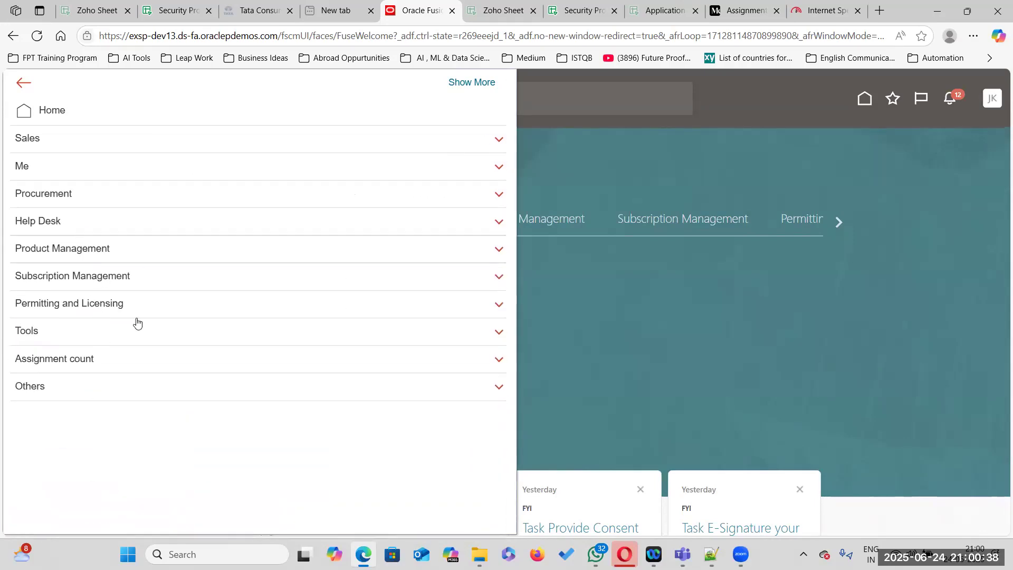
pyautogui.click(802, 302)
# - Sign out of the employee's account, sign back in as the administrator, and open Scheduled Processes
pyautogui.click(980, 101)
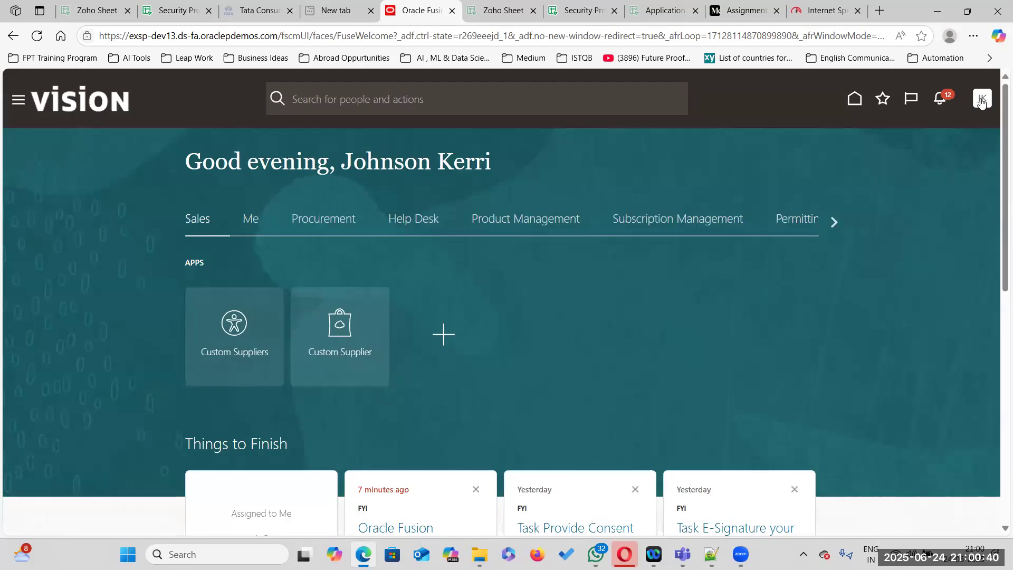
pyautogui.click(959, 130)
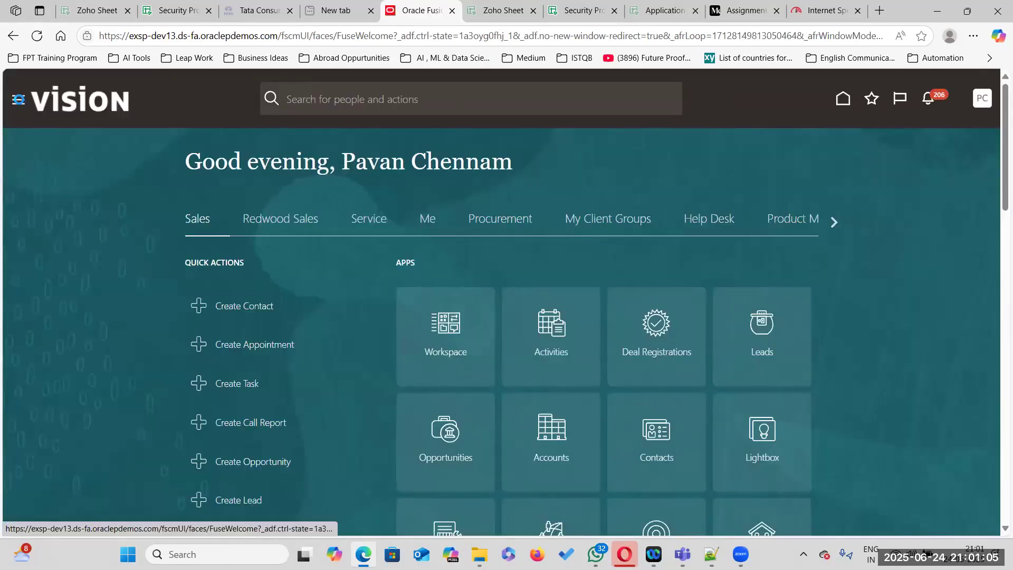
pyautogui.scroll(-5, 83, 372)
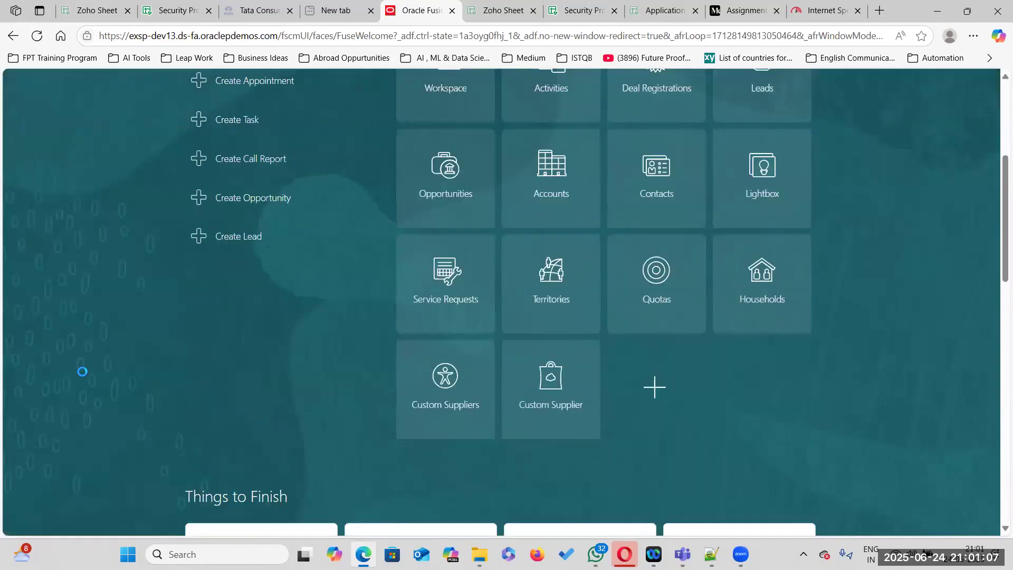
pyautogui.scroll(-10, 82, 380)
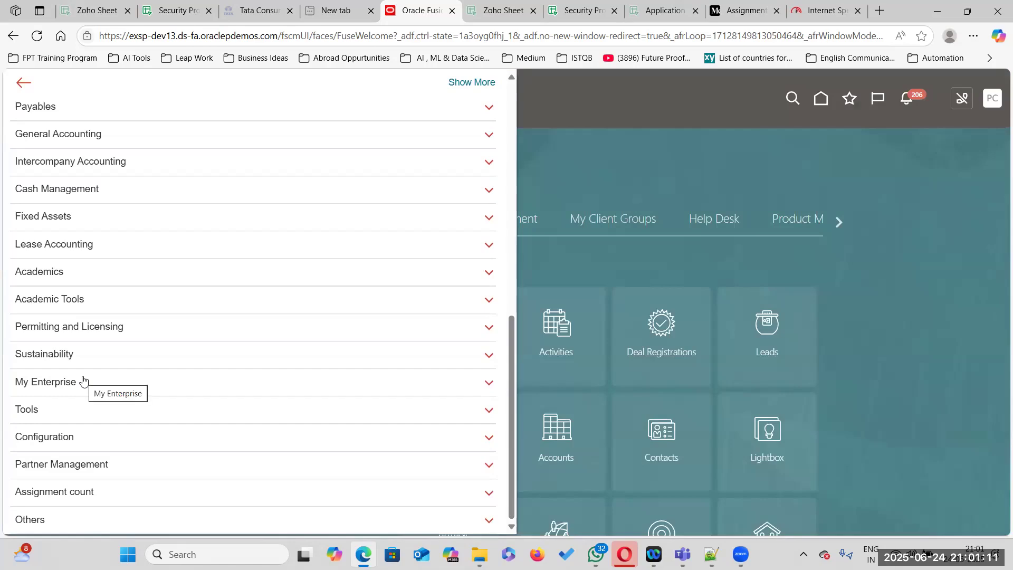
pyautogui.click(84, 412)
pyautogui.scroll(-2, 84, 412)
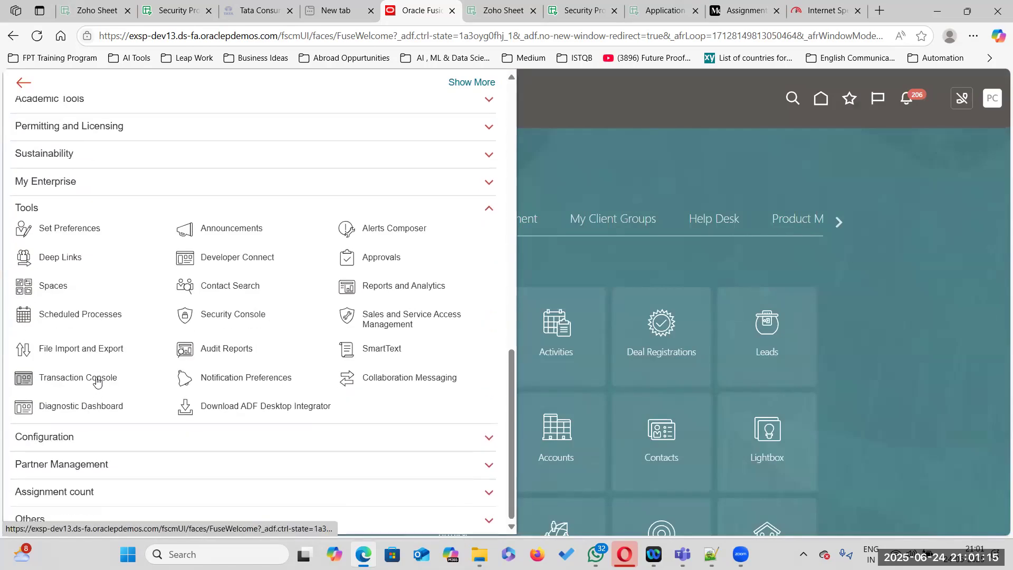
pyautogui.click(76, 314)
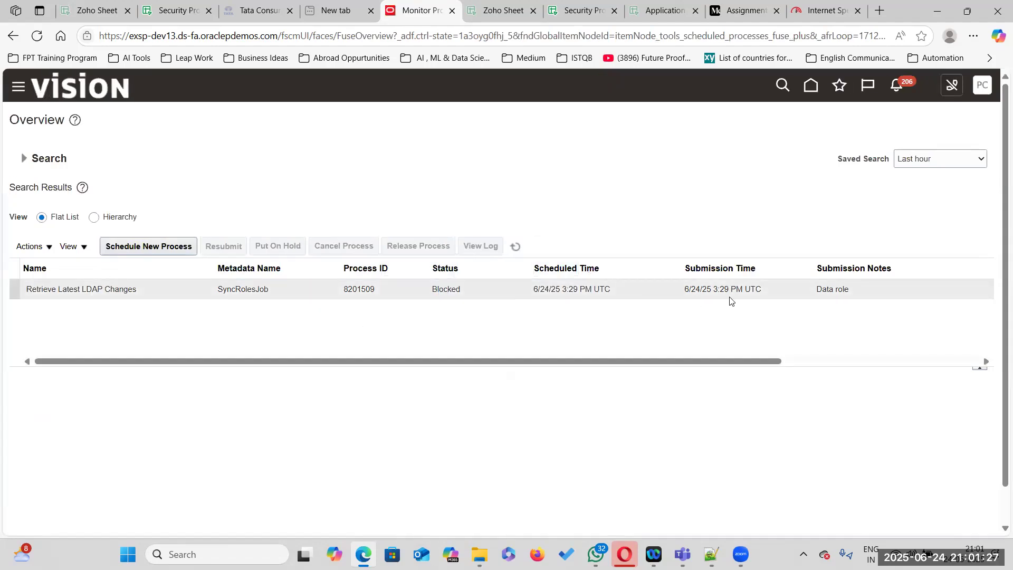
# - Check the Retrieve Latest LDAP Changes process details and parameter values, and refresh the search results repeatedly to monitor its status
pyautogui.click(136, 289)
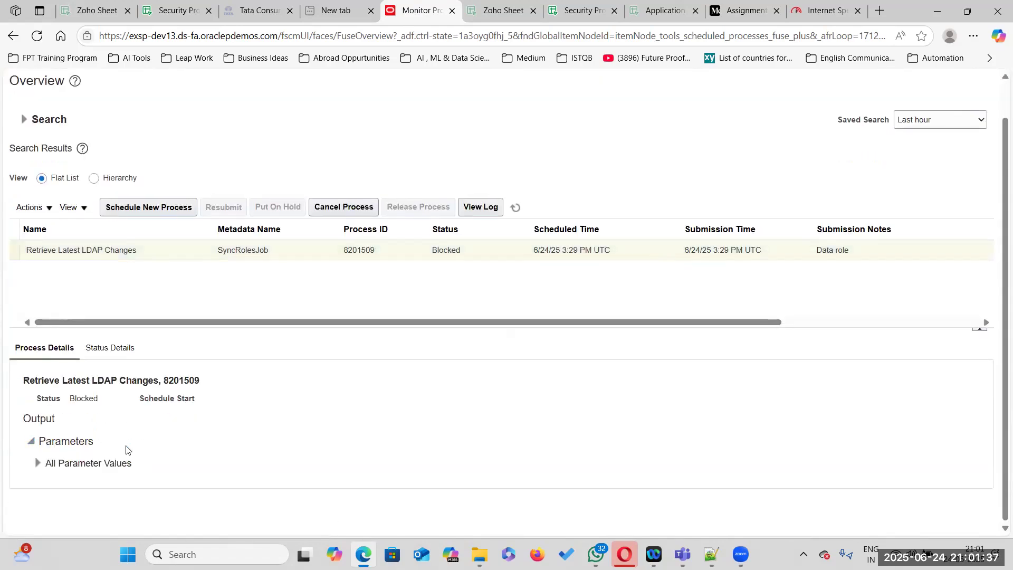
pyautogui.click(38, 464)
pyautogui.click(515, 207)
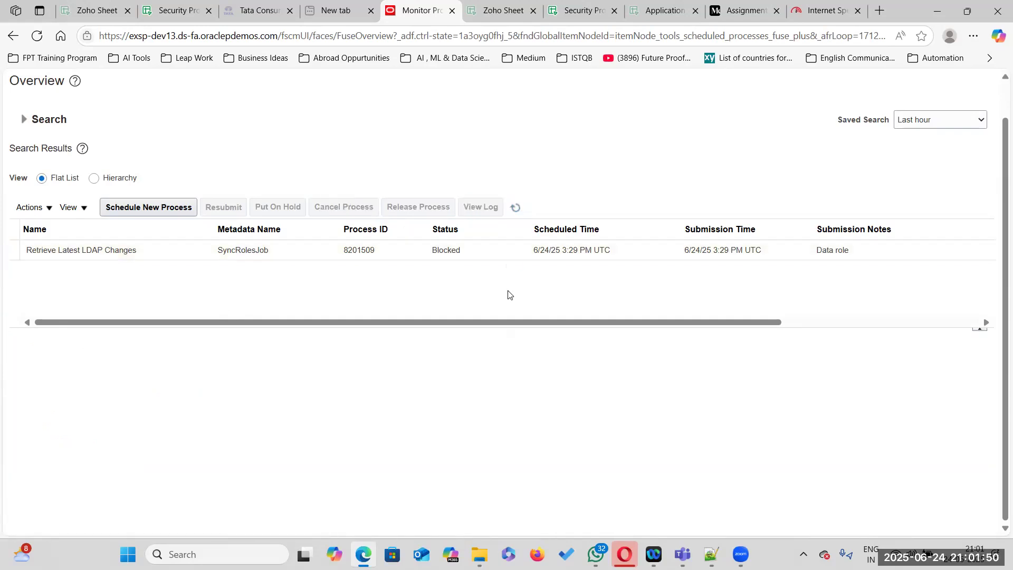
pyautogui.click(515, 207)
pyautogui.click(515, 208)
pyautogui.click(516, 207)
pyautogui.click(515, 208)
pyautogui.click(516, 208)
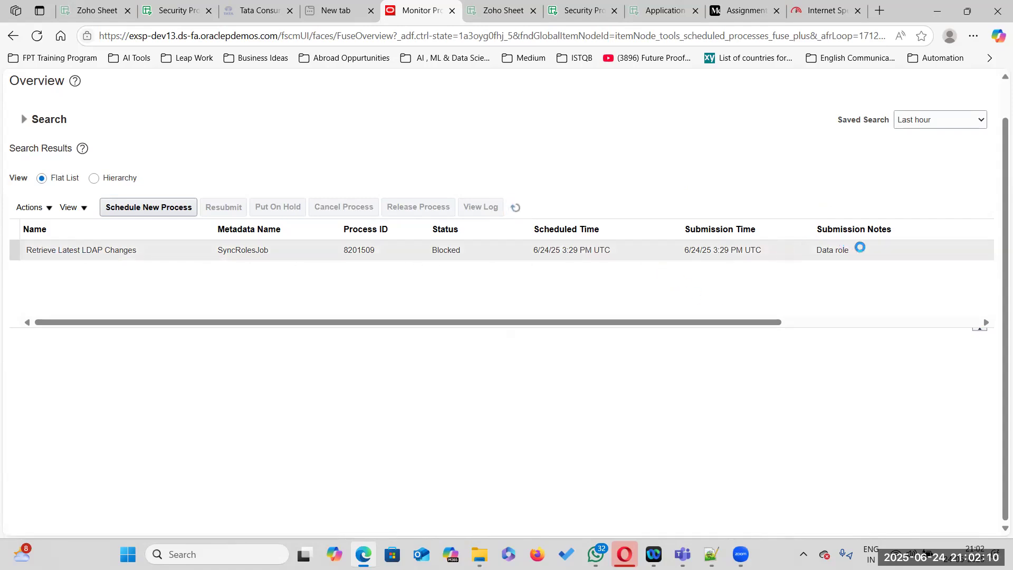
pyautogui.click(518, 209)
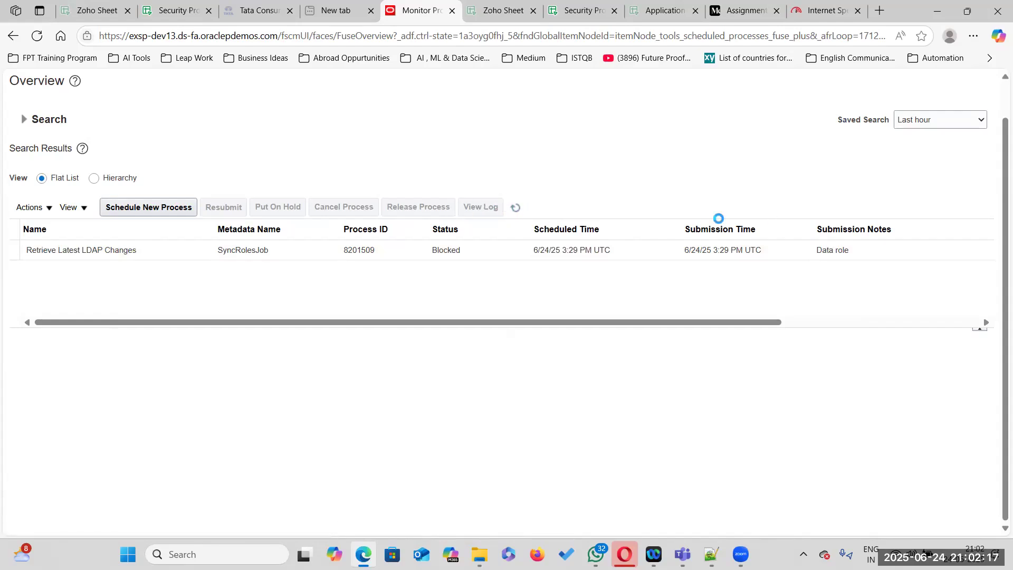
pyautogui.click(516, 211)
pyautogui.click(517, 209)
# - Go to Setup and Maintenance and display the tasks of the Initial Users functional area in Workforce Deployment
pyautogui.scroll(1, 643, 346)
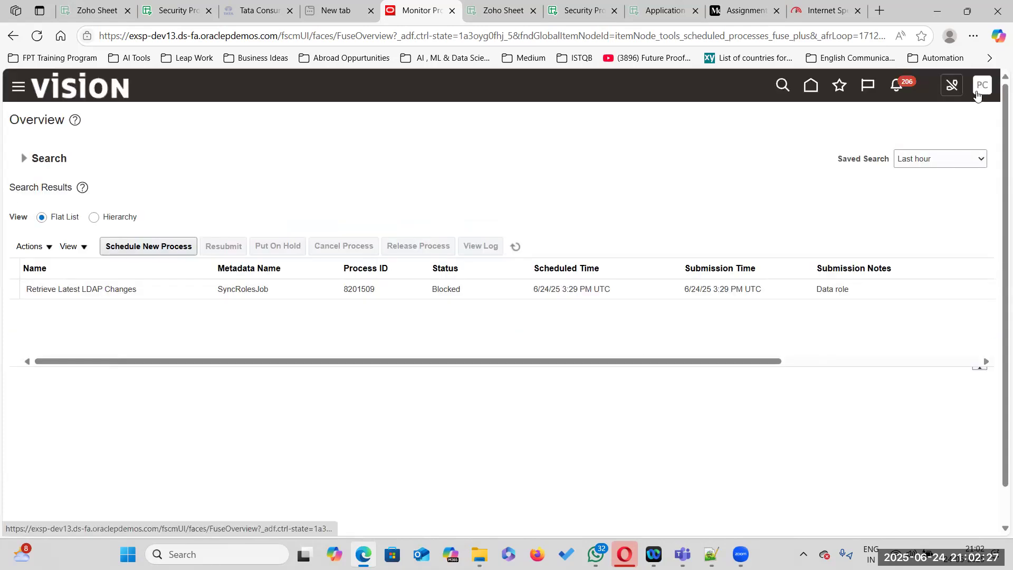
pyautogui.click(984, 90)
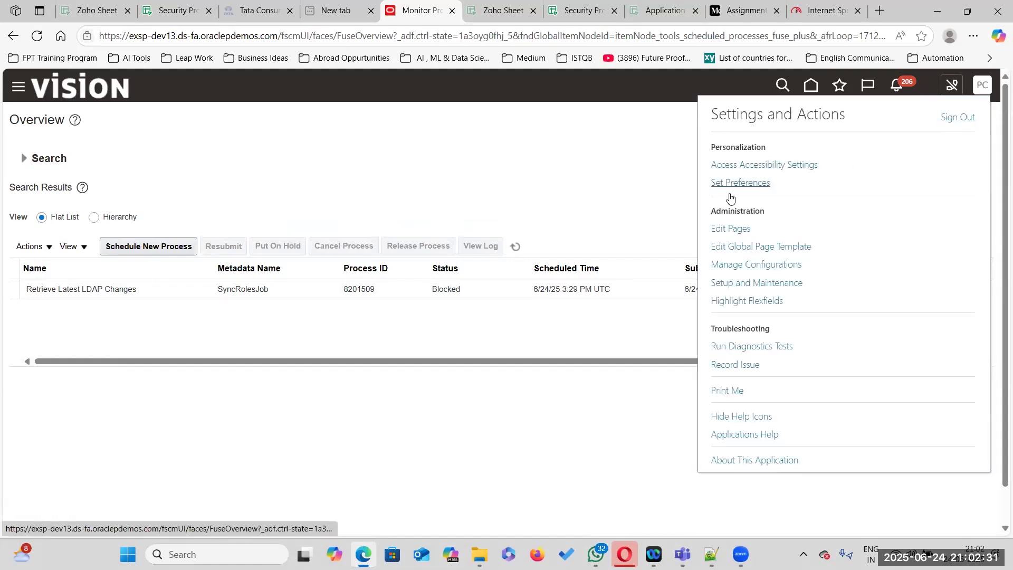
pyautogui.click(774, 283)
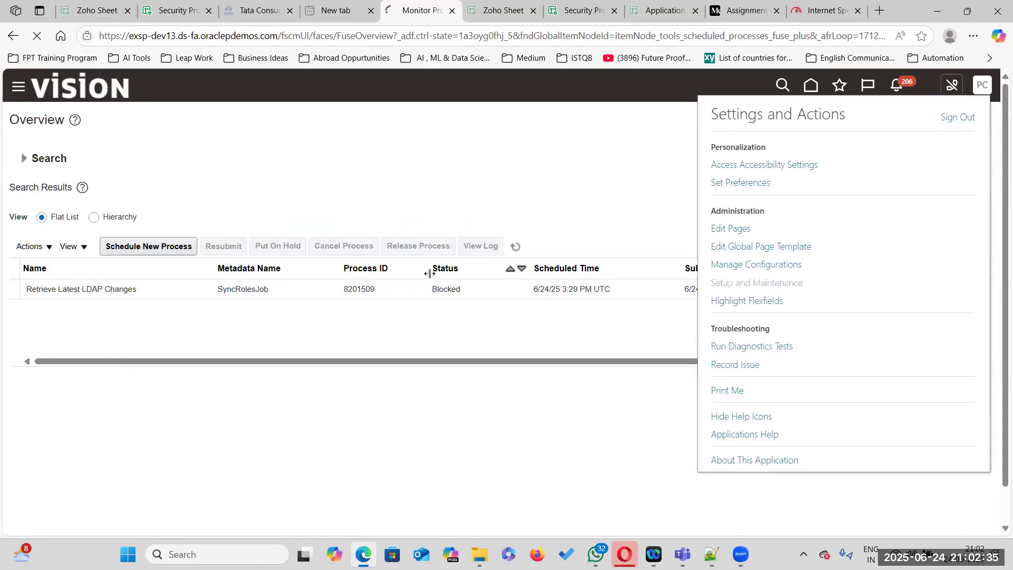
pyautogui.scroll(-3, 102, 316)
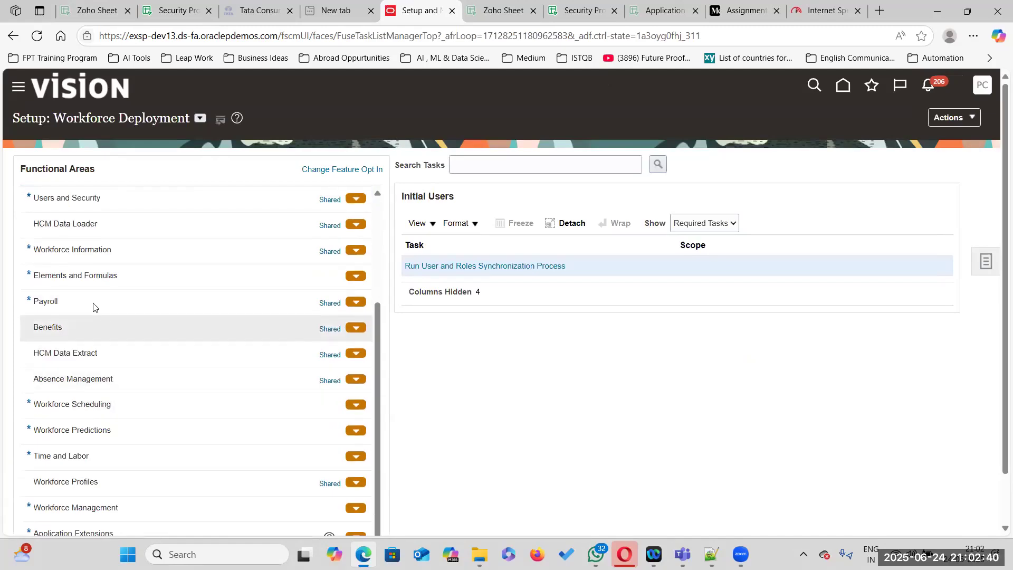
pyautogui.scroll(1, 96, 418)
pyautogui.scroll(-1, 136, 428)
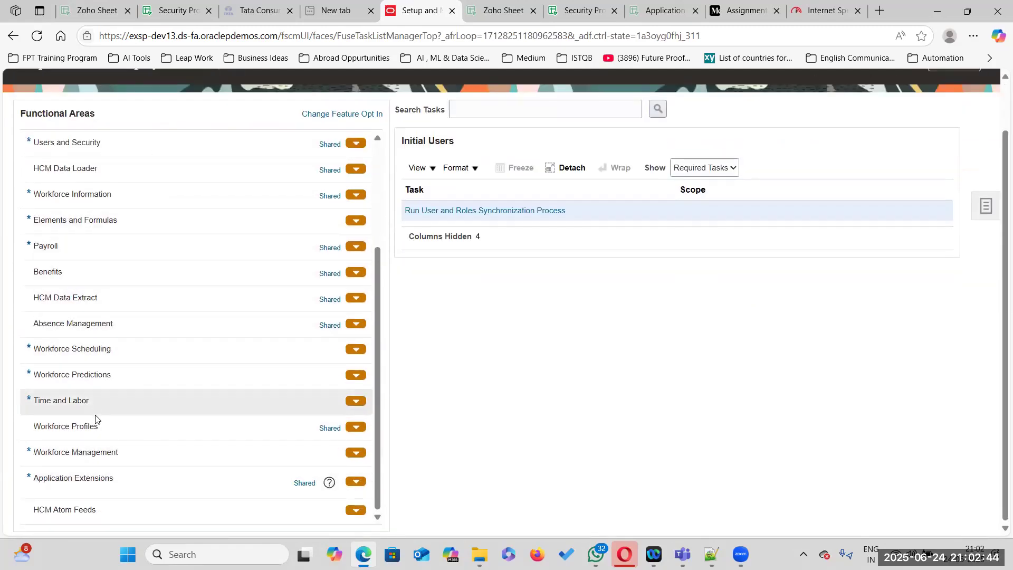
pyautogui.scroll(3, 51, 332)
pyautogui.click(87, 297)
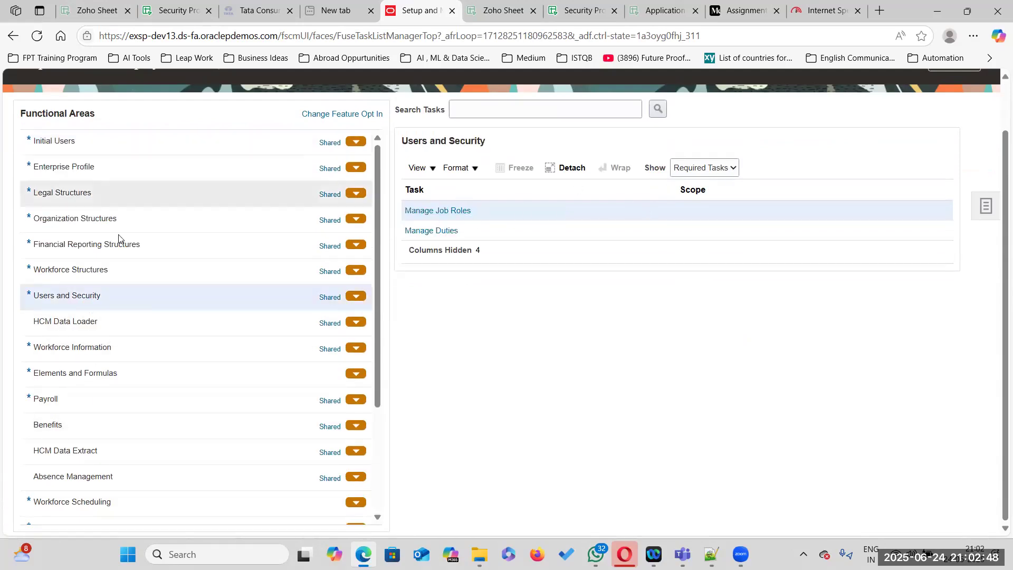
pyautogui.scroll(1, 734, 170)
pyautogui.click(93, 193)
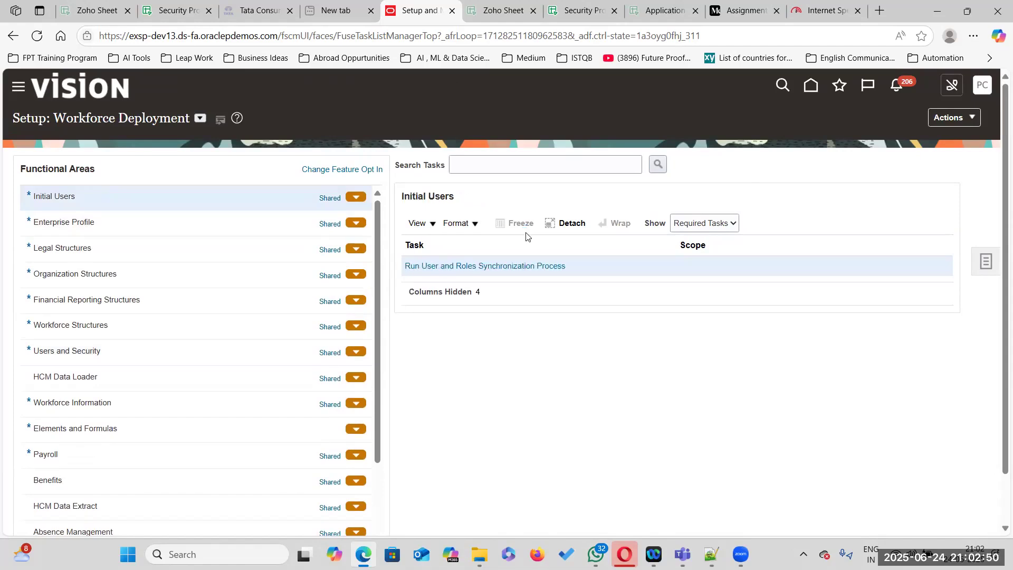
# - Try to submit Retrieve Latest LDAP Changes through the Run User and Roles Synchronization Process task, and read the error text
pyautogui.click(530, 267)
pyautogui.moveTo(525, 183); pyautogui.dragTo(729, 186)
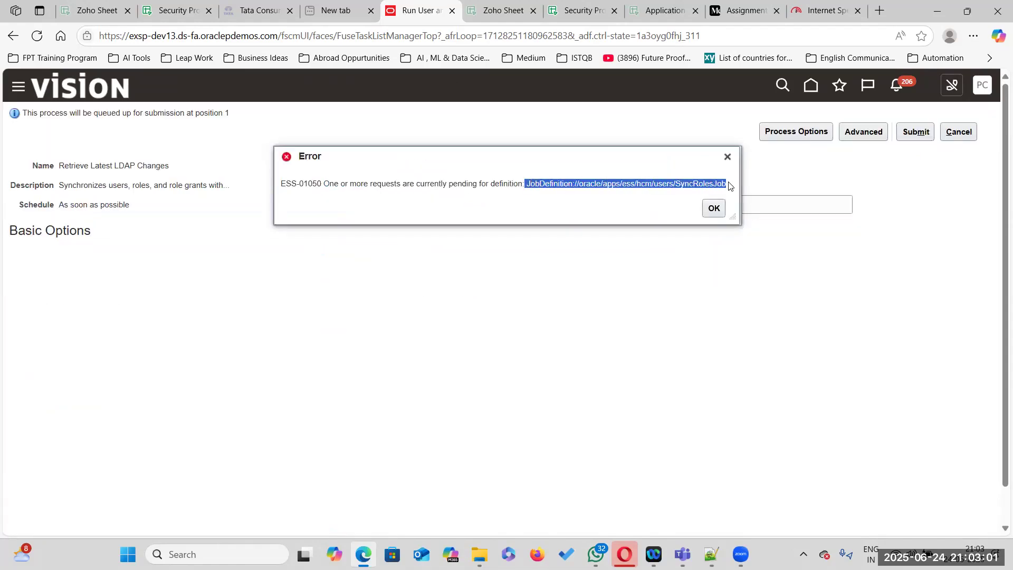
pyautogui.moveTo(285, 183); pyautogui.dragTo(504, 182)
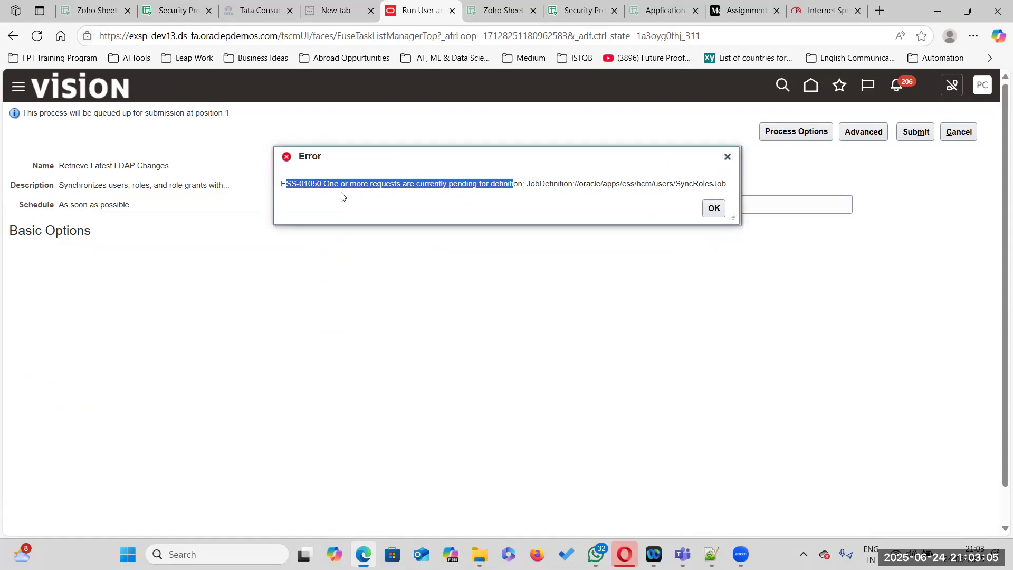
pyautogui.click(304, 193)
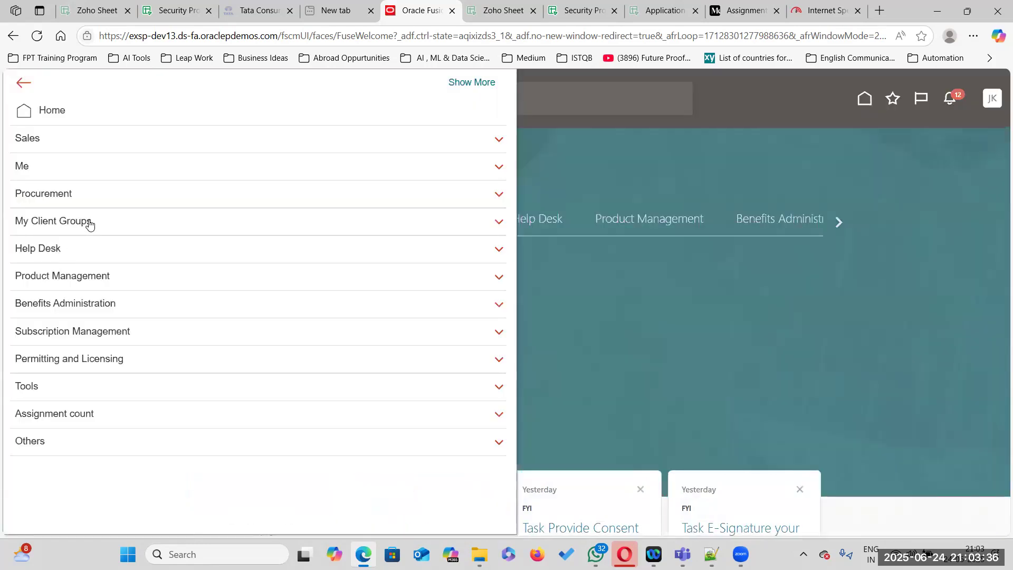
# - In the employee's session, start the Hire an Employee task from New Person in My Client Groups
pyautogui.click(87, 221)
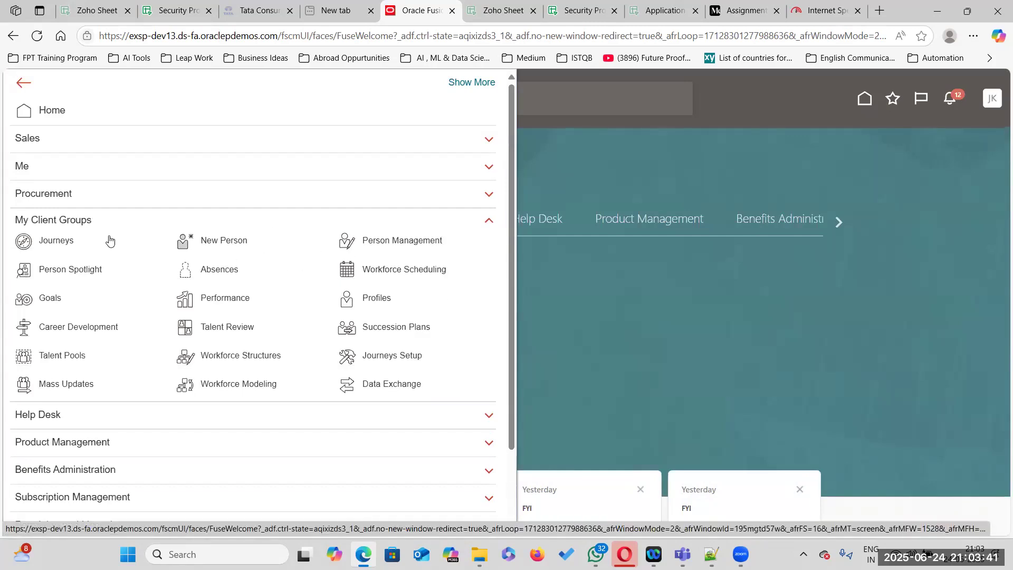
pyautogui.click(231, 243)
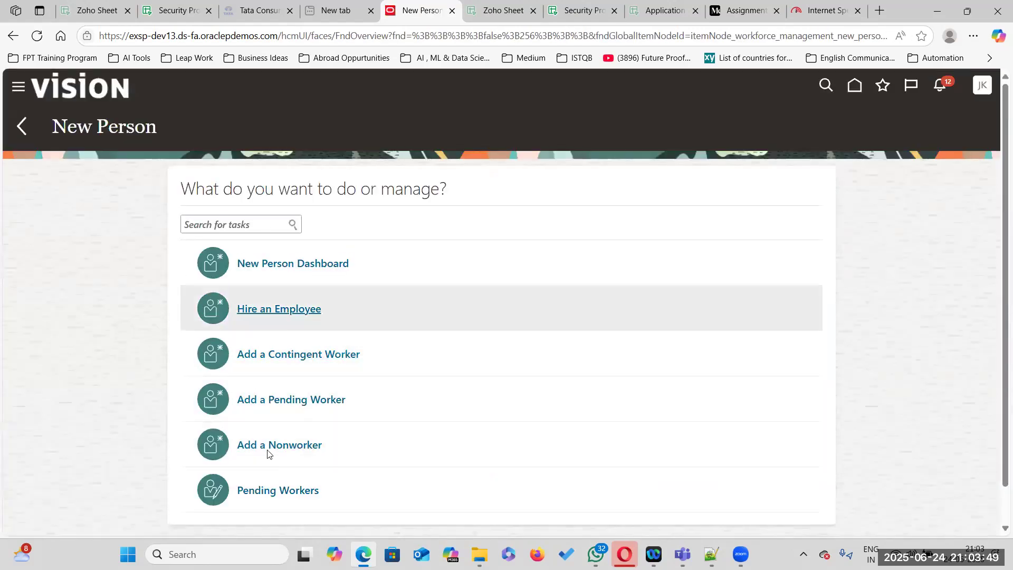
pyautogui.click(294, 311)
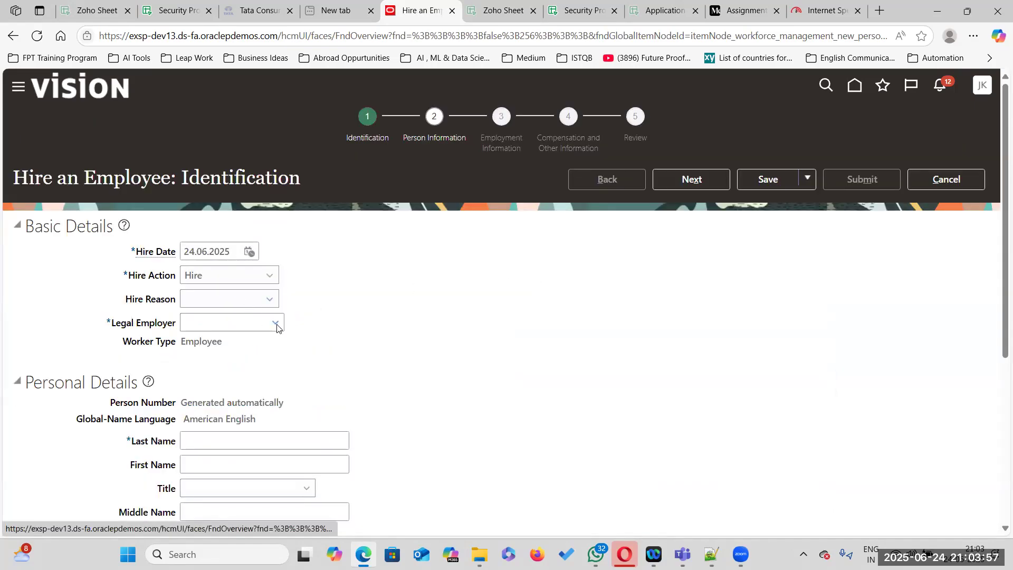
# - Examine the Legal Employer choices on the hire form and compare them with TATA Consumer Products US Pvt Ltd in the Security Profiles sheet
pyautogui.click(275, 323)
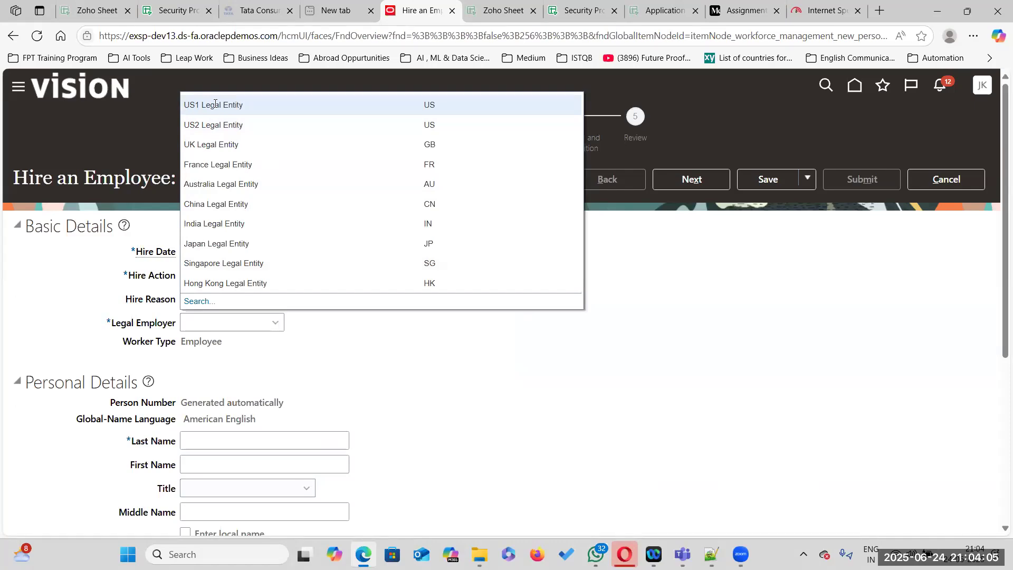
pyautogui.click(189, 15)
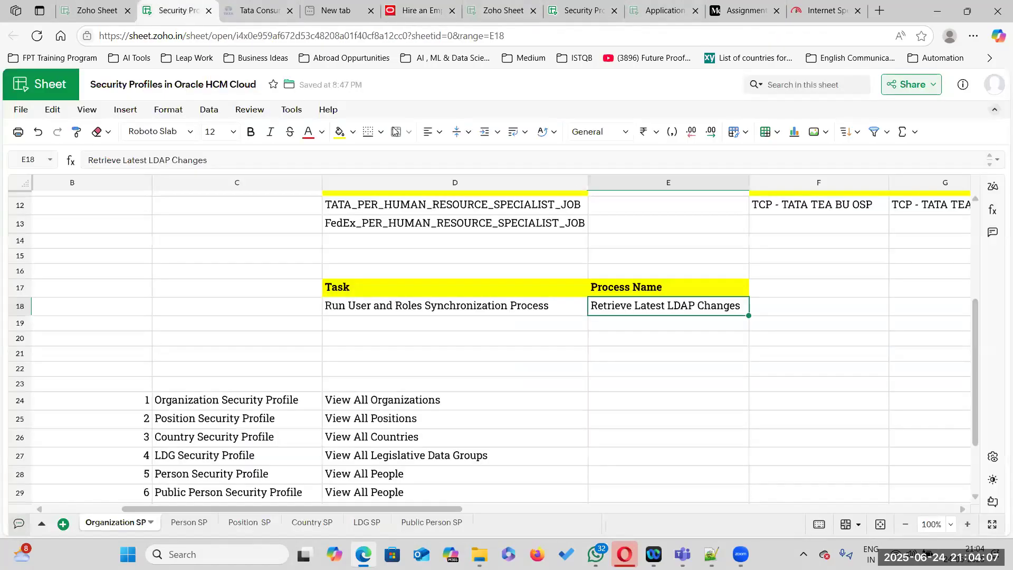
pyautogui.scroll(4, 522, 258)
pyautogui.click(522, 214)
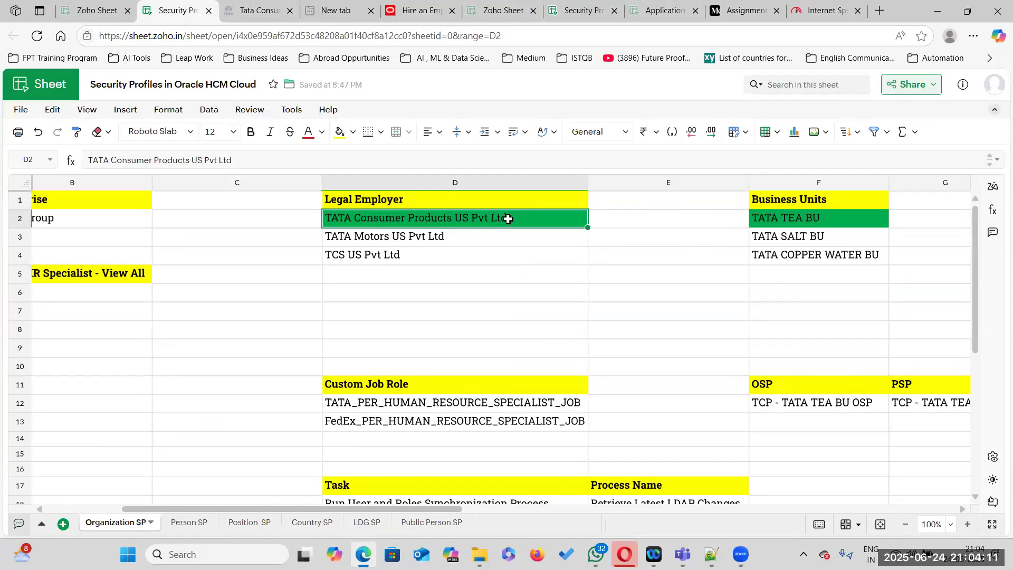
pyautogui.click(422, 10)
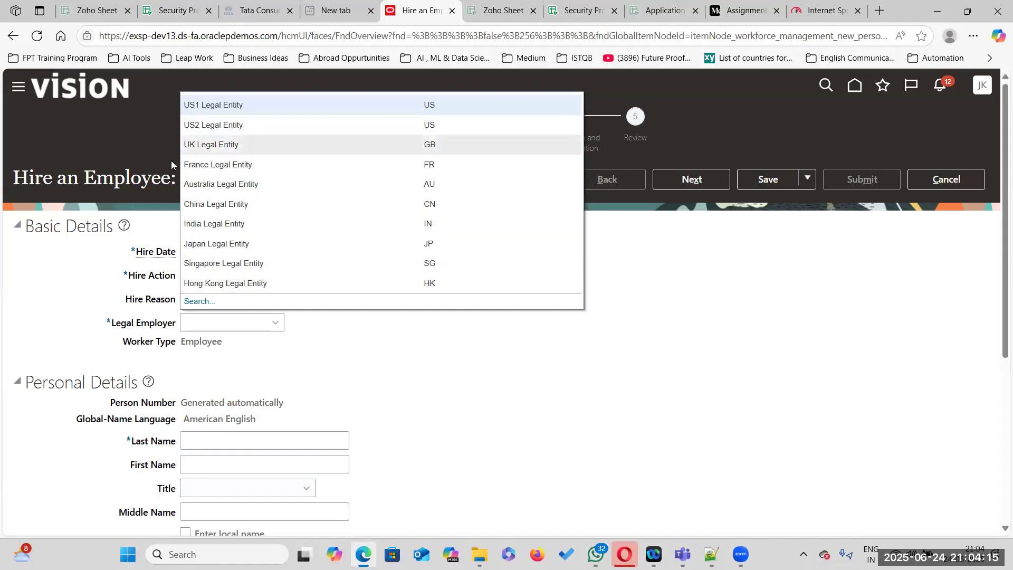
pyautogui.click(654, 348)
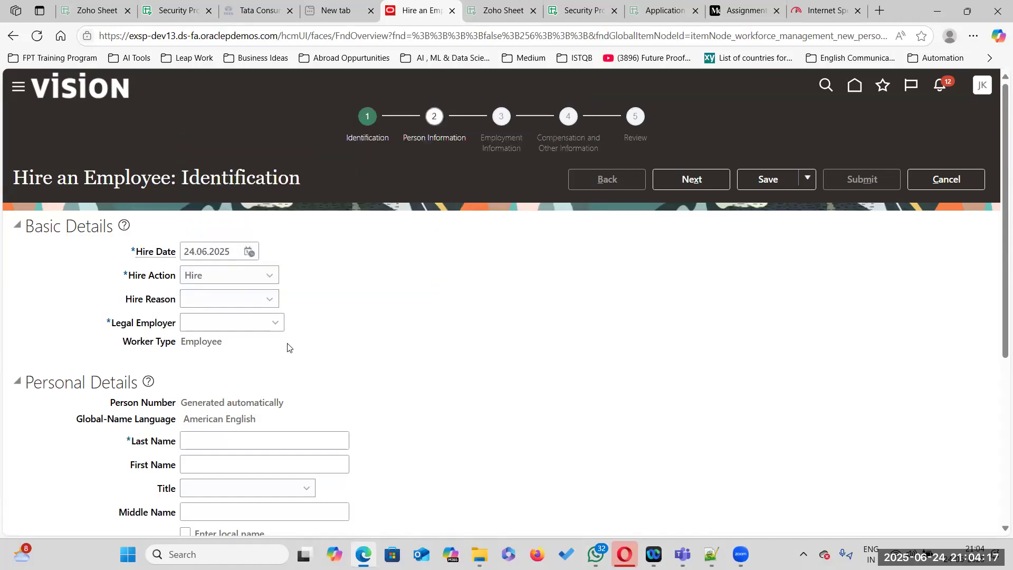
# - Check the hire form's Legal Employer choices against the Legal Employer column in the Security Profiles sheet
pyautogui.click(276, 325)
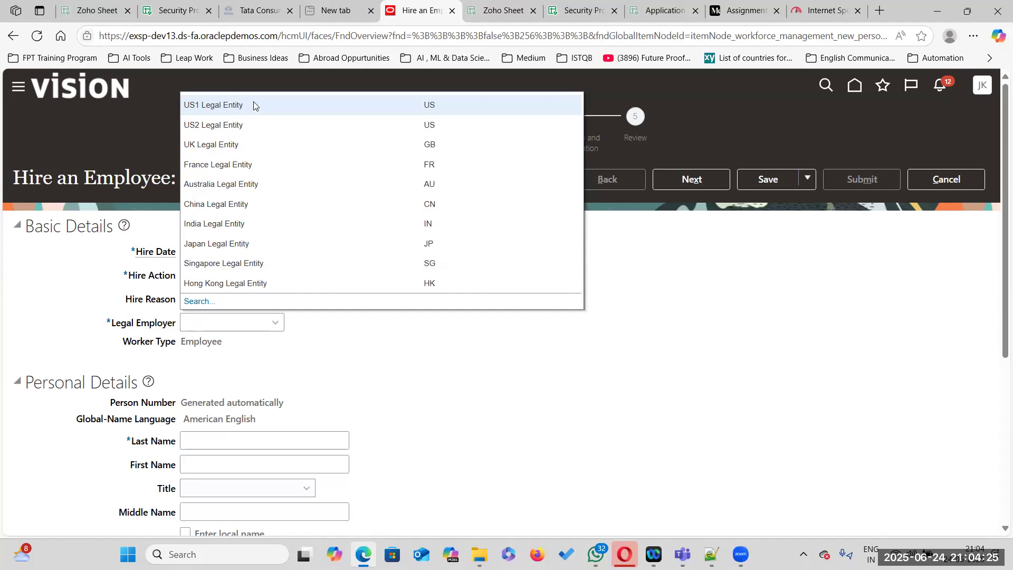
pyautogui.click(175, 14)
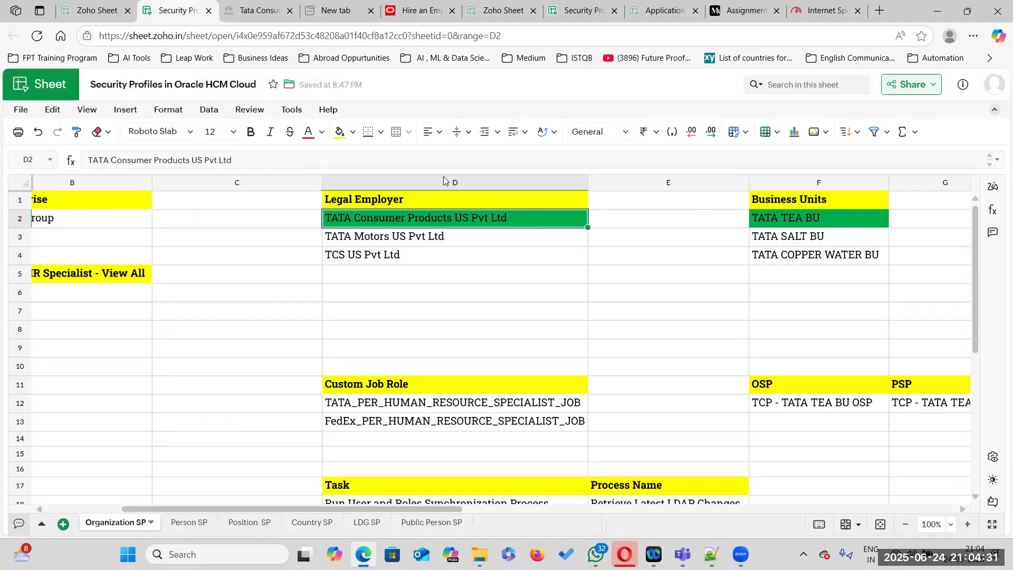
pyautogui.click(430, 17)
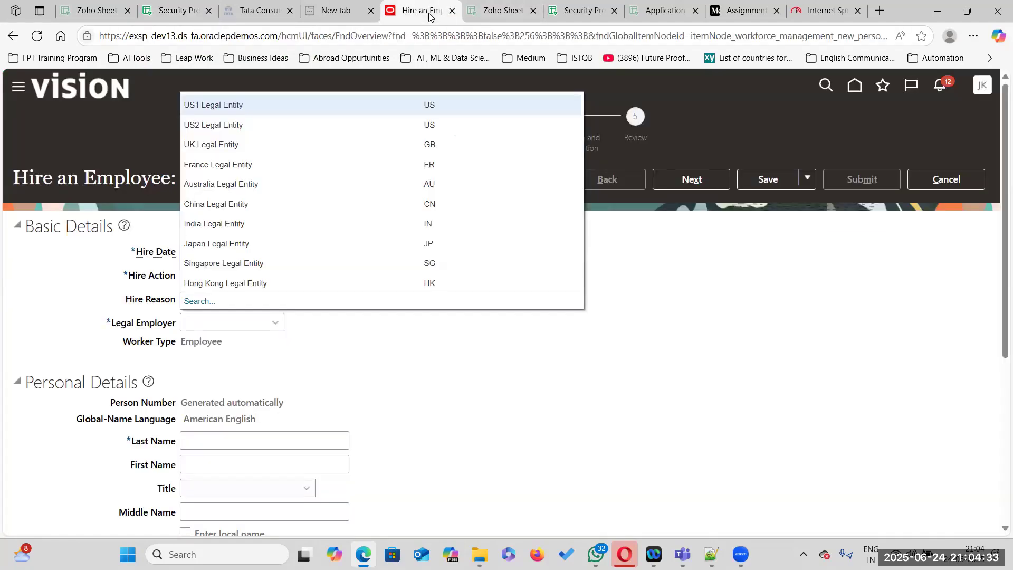
pyautogui.click(441, 310)
pyautogui.scroll(-4, 443, 310)
pyautogui.scroll(4, 442, 309)
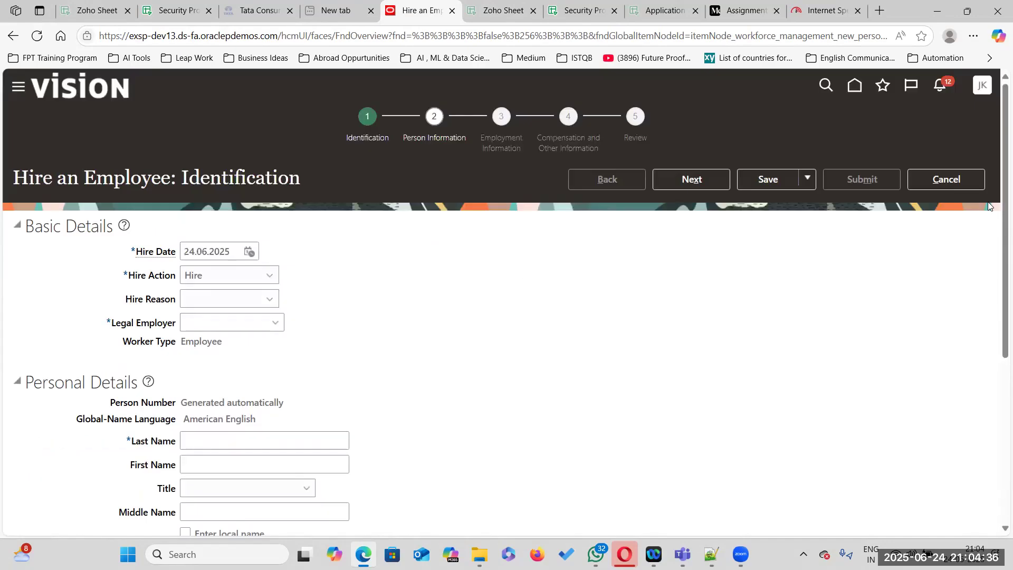
pyautogui.click(944, 179)
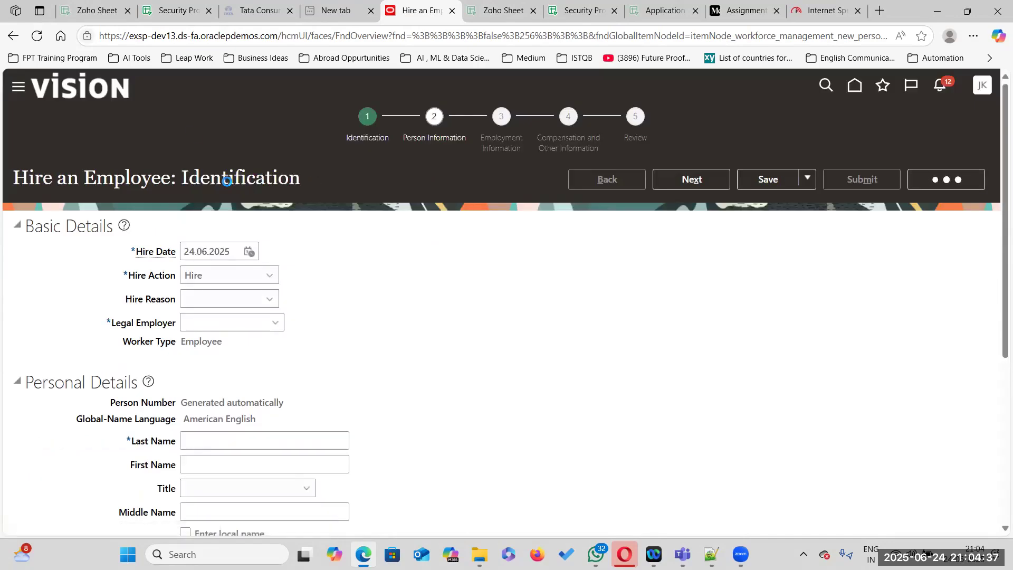
# - Review the Creation of Generic Data Role block and TATA Consumer Products US Pvt Ltd in the Organization SP sheet
pyautogui.click(184, 16)
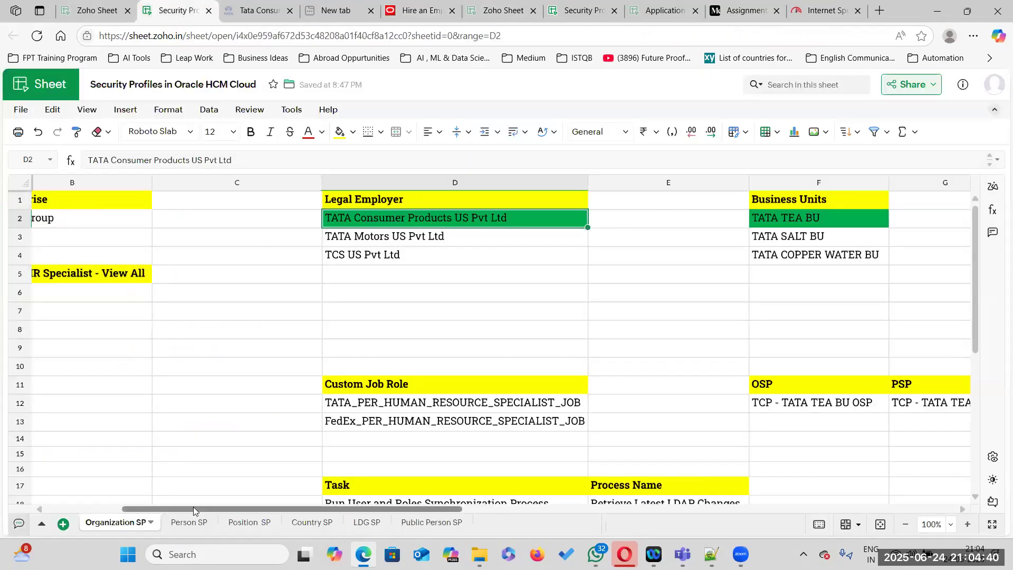
pyautogui.moveTo(194, 509); pyautogui.dragTo(40, 488)
pyautogui.click(256, 278)
pyautogui.moveTo(108, 275); pyautogui.dragTo(266, 331)
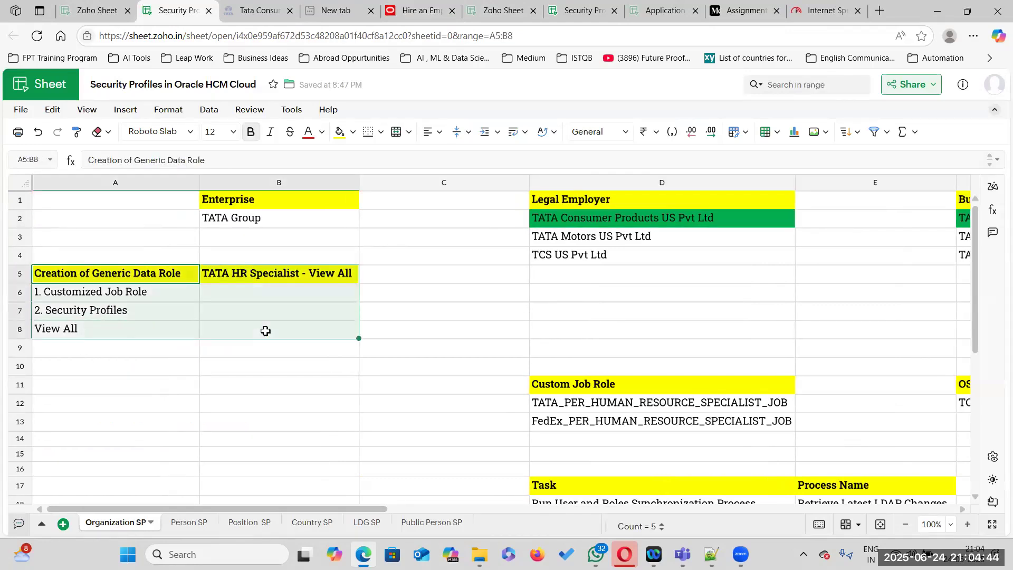
pyautogui.click(418, 287)
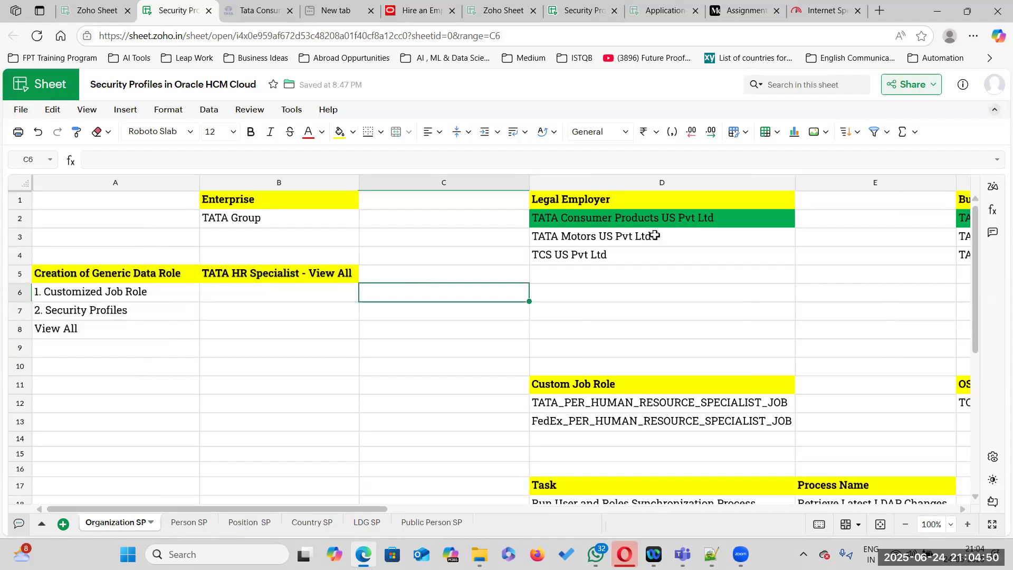
pyautogui.click(720, 218)
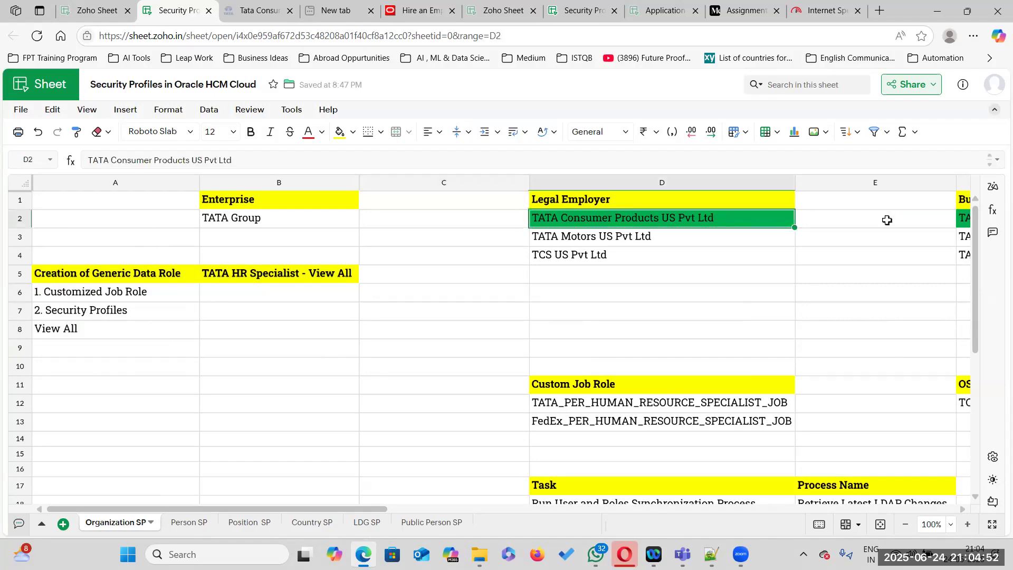
pyautogui.click(489, 315)
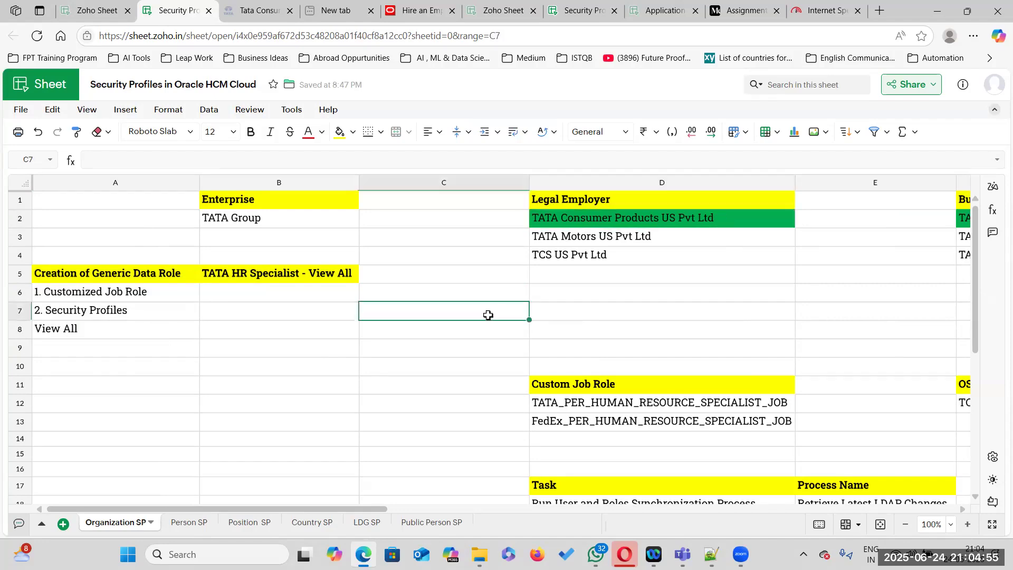
# - Cancel the Hire an Employee form in the employee's session and discard its unsaved changes
pyautogui.click(417, 10)
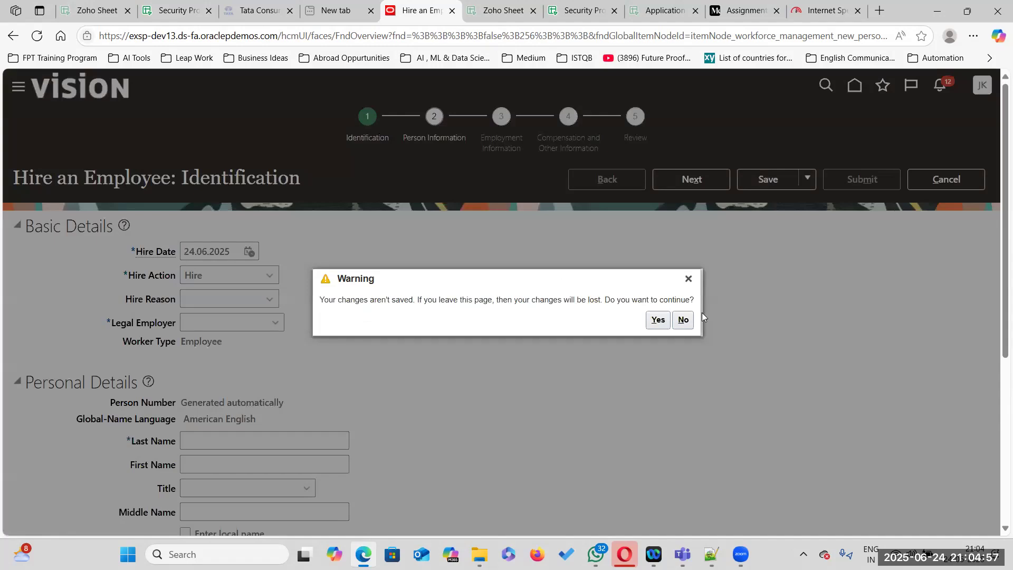
pyautogui.click(681, 319)
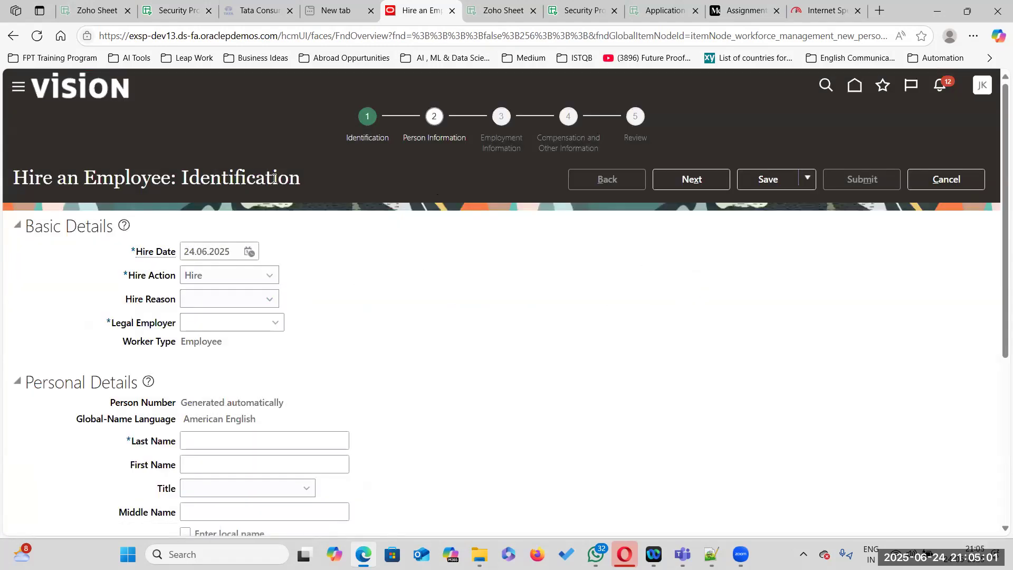
pyautogui.click(946, 179)
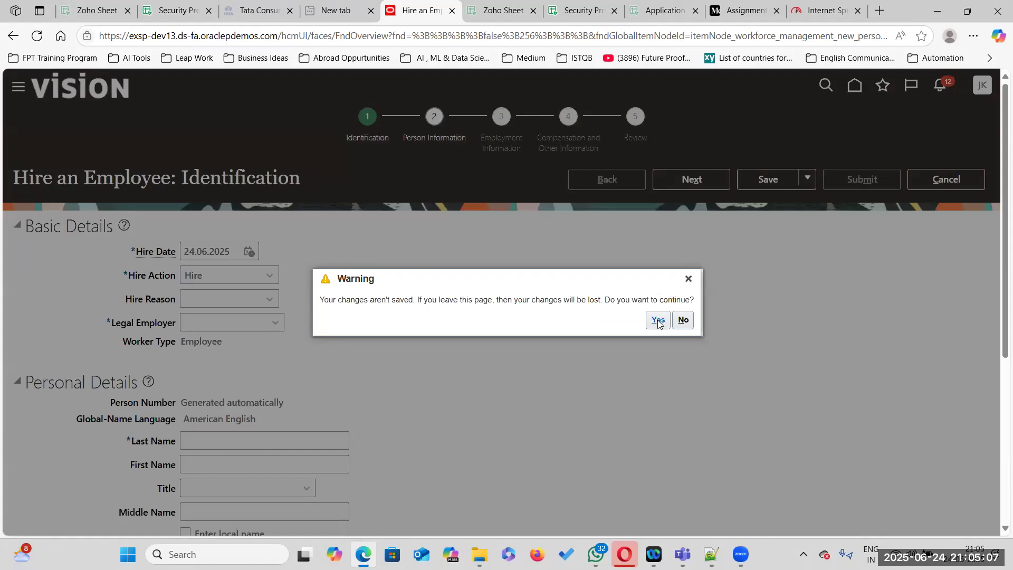
pyautogui.click(658, 320)
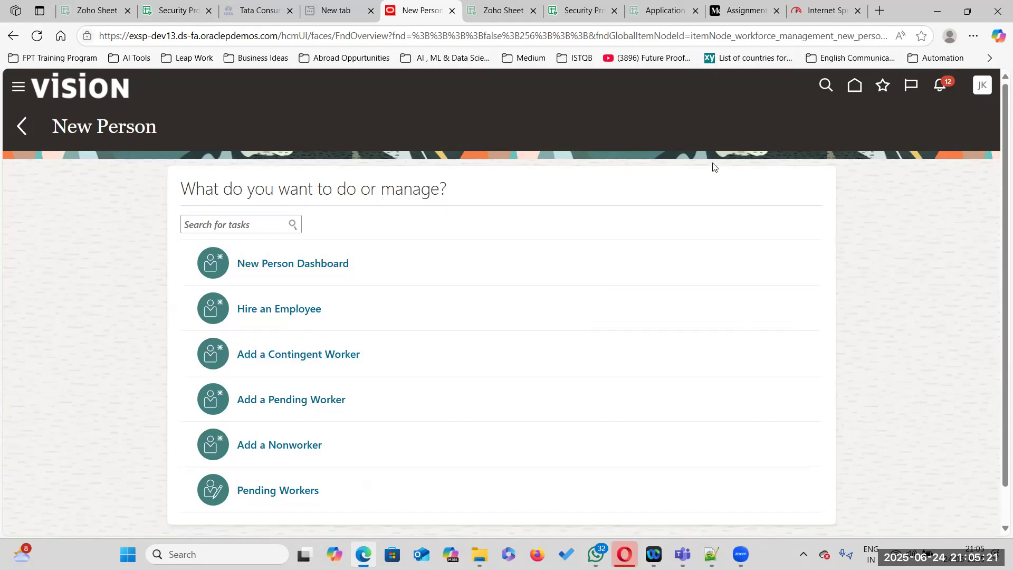
# - Examine the View All values for the eleven security profile types in the Organization SP sheet
pyautogui.click(158, 13)
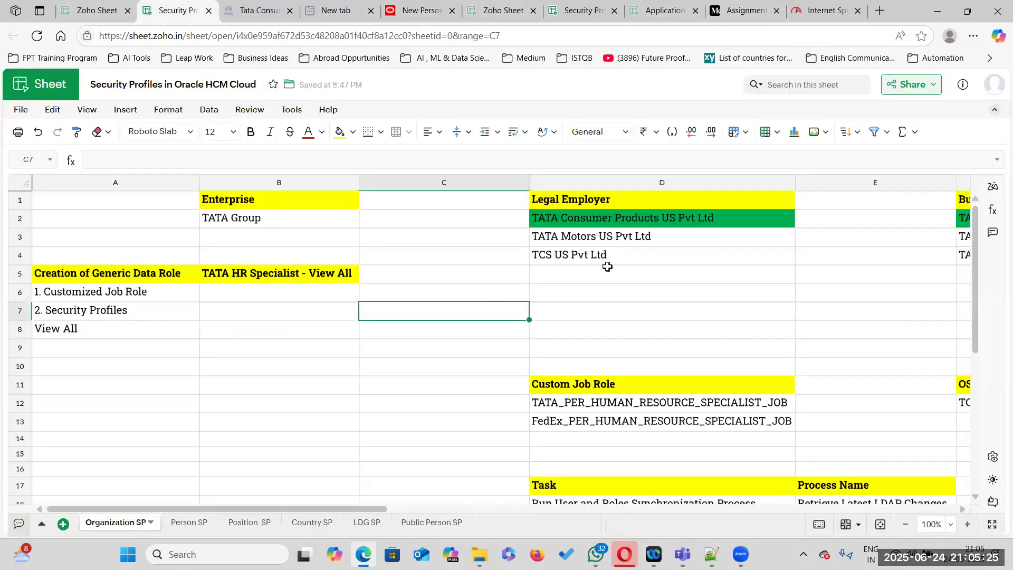
pyautogui.scroll(-5, 612, 324)
pyautogui.moveTo(612, 268); pyautogui.dragTo(613, 449)
pyautogui.moveTo(614, 451); pyautogui.dragTo(613, 452)
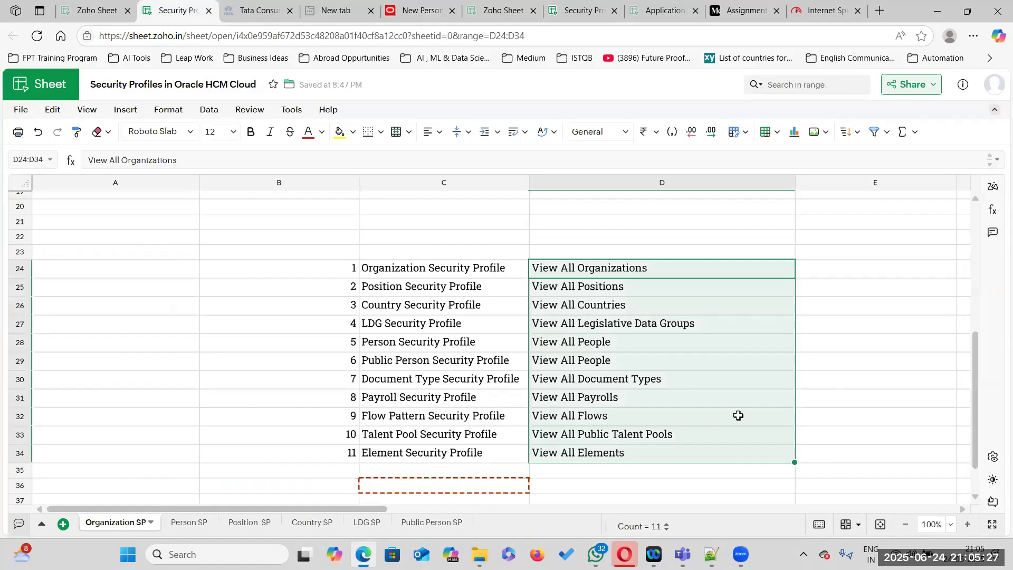
pyautogui.scroll(-2, 735, 417)
pyautogui.scroll(2, 719, 233)
pyautogui.scroll(8, 547, 294)
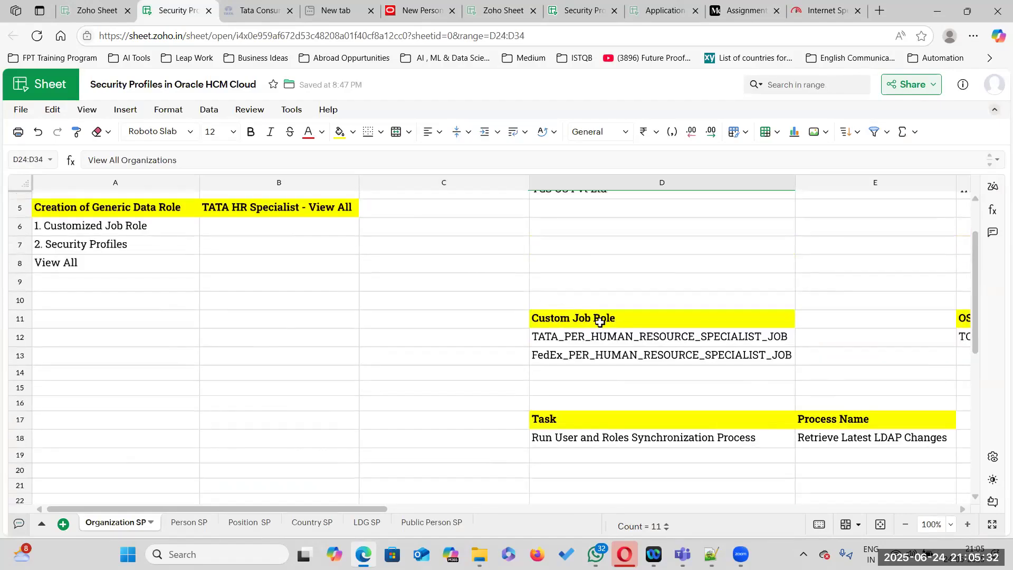
pyautogui.scroll(-5, 599, 322)
pyautogui.click(430, 289)
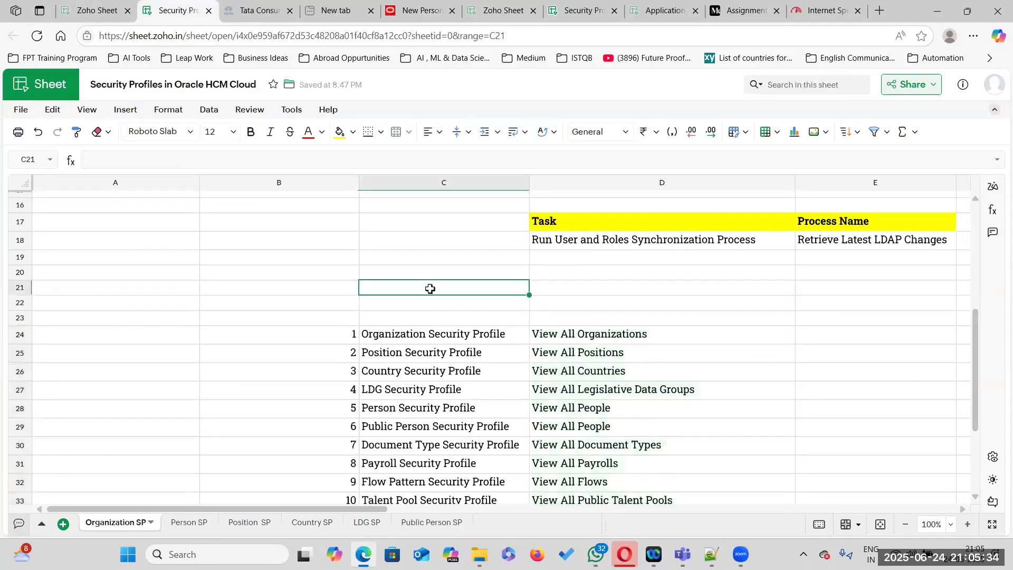
pyautogui.click(664, 313)
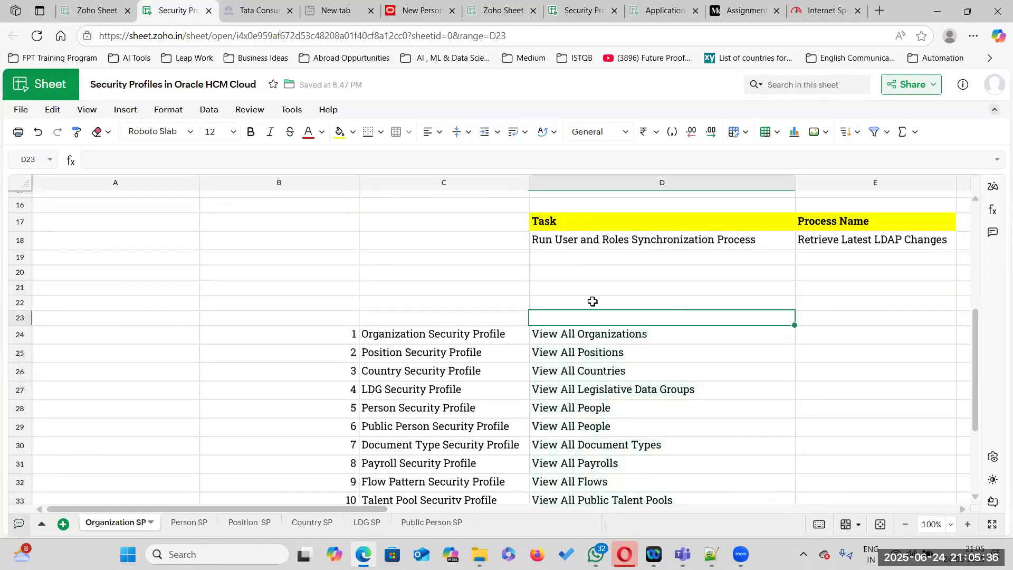
pyautogui.scroll(7, 442, 290)
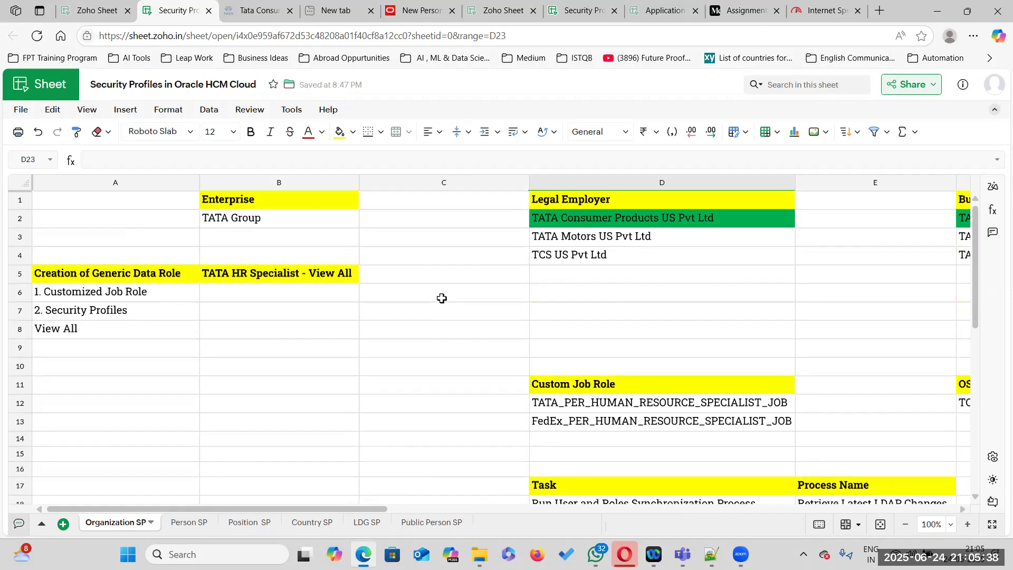
# - Enter the note "Application Security will be restricted by Job Role" in B6, beside 1. Customized Job Role
pyautogui.click(130, 281)
pyautogui.click(138, 292)
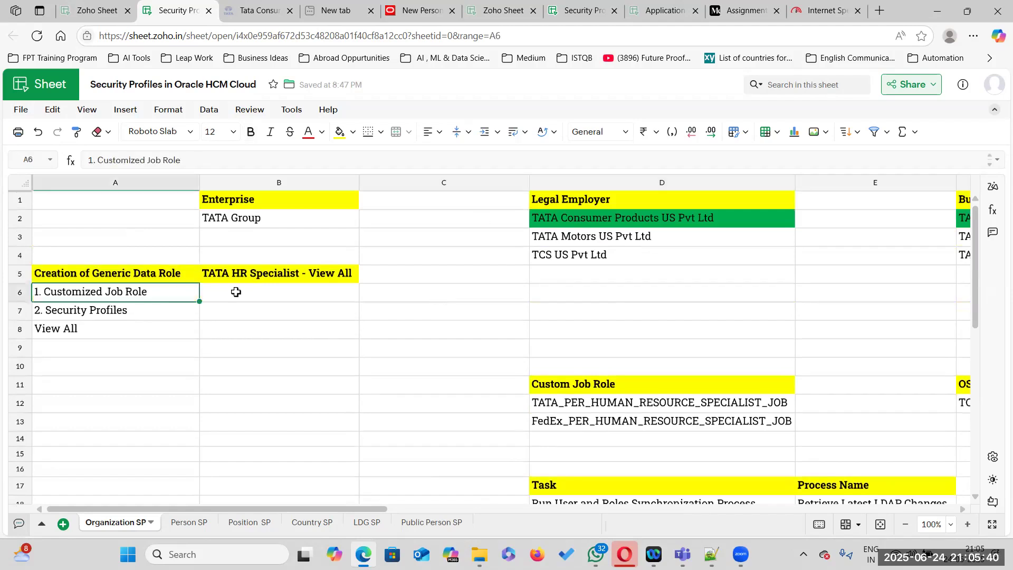
pyautogui.click(236, 292)
pyautogui.doubleClick(236, 293)
pyautogui.write('Appl')
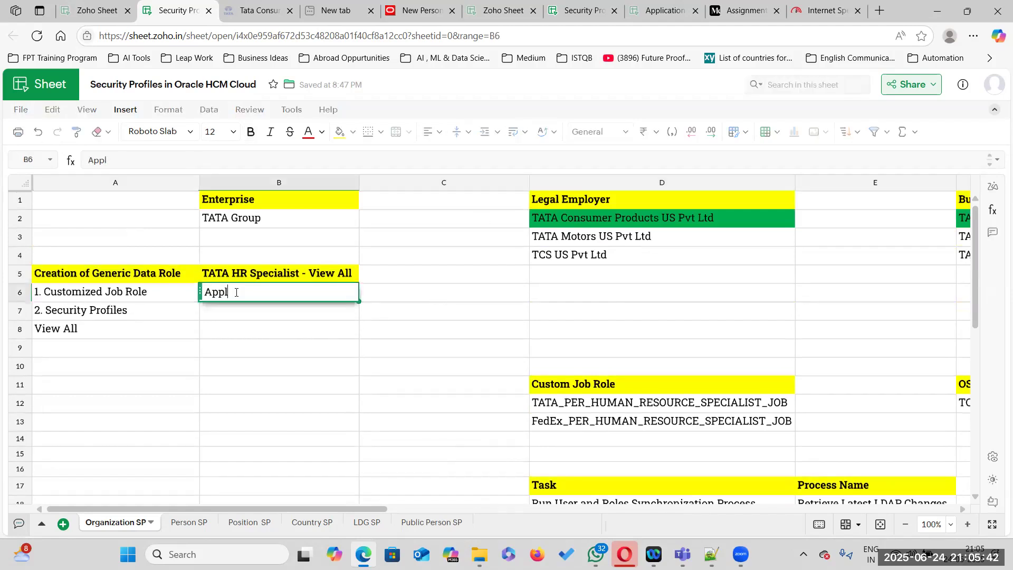
pyautogui.write('ication Security ')
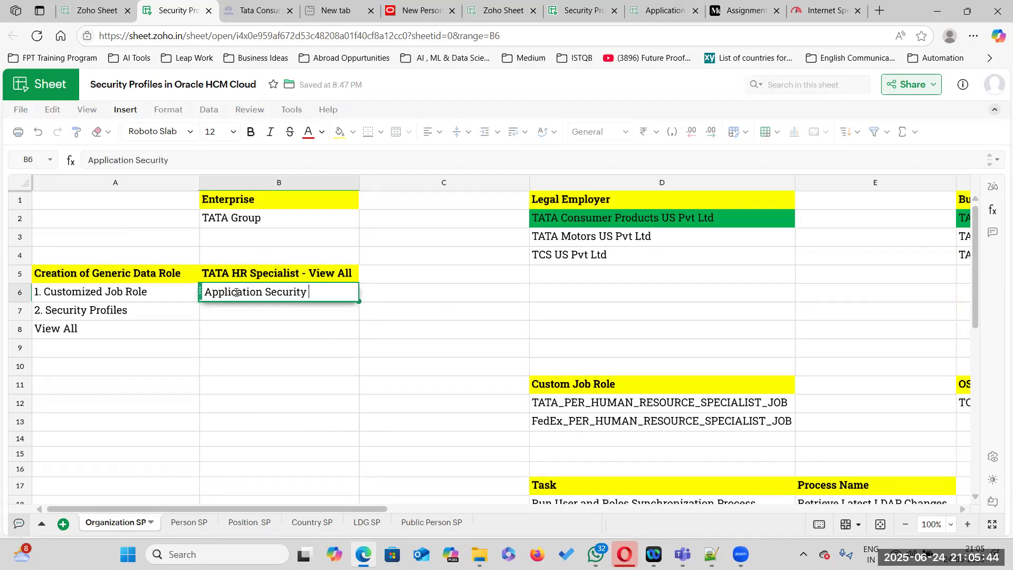
pyautogui.write('will be restr')
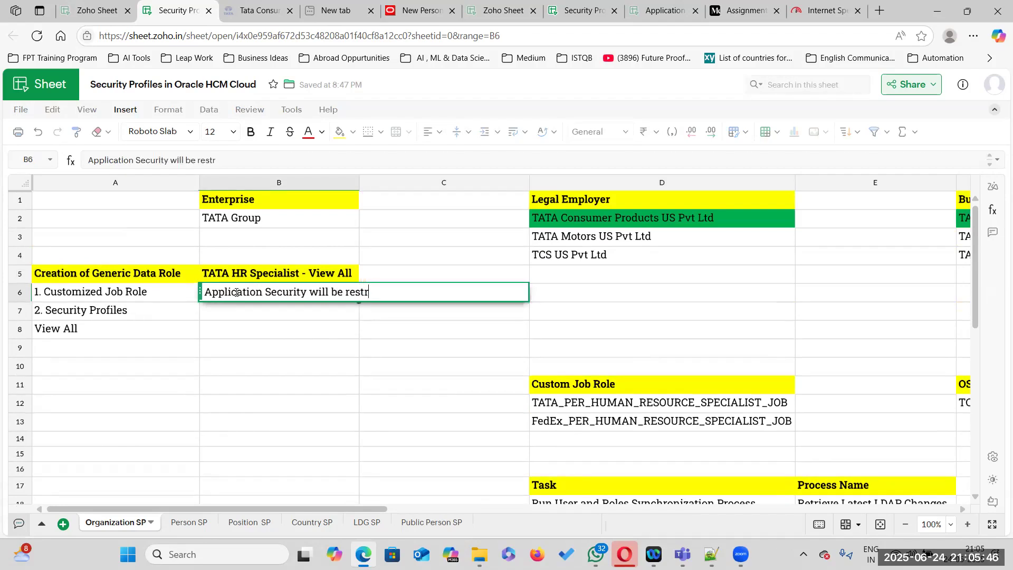
pyautogui.write('icted by Job Role')
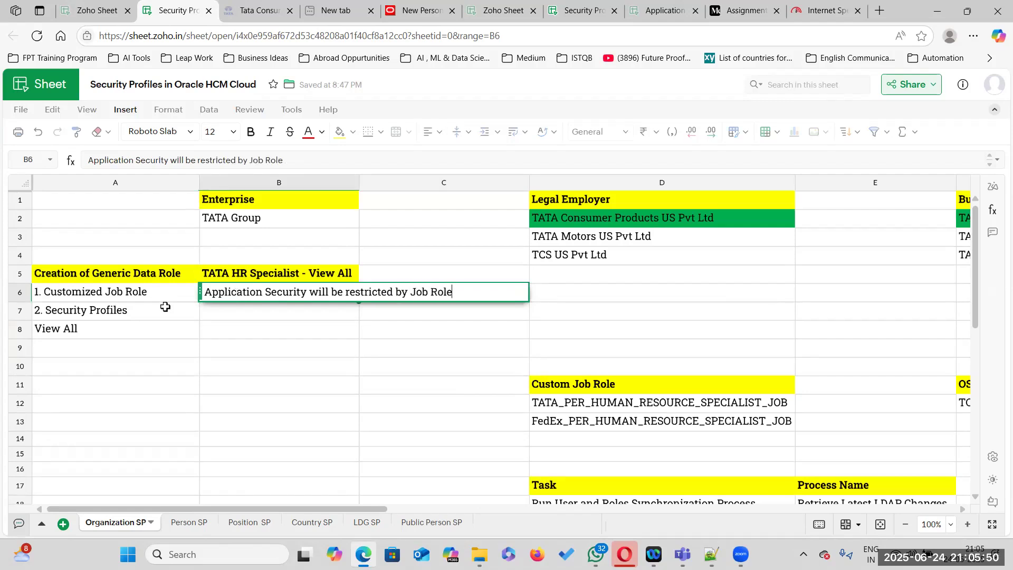
# - Enter "Data Security will be Restricted by Security profiles" in B7 and fit column B to its contents
pyautogui.click(235, 309)
pyautogui.write('Data Security will be Restricted by Security profiles')
pyautogui.click(395, 418)
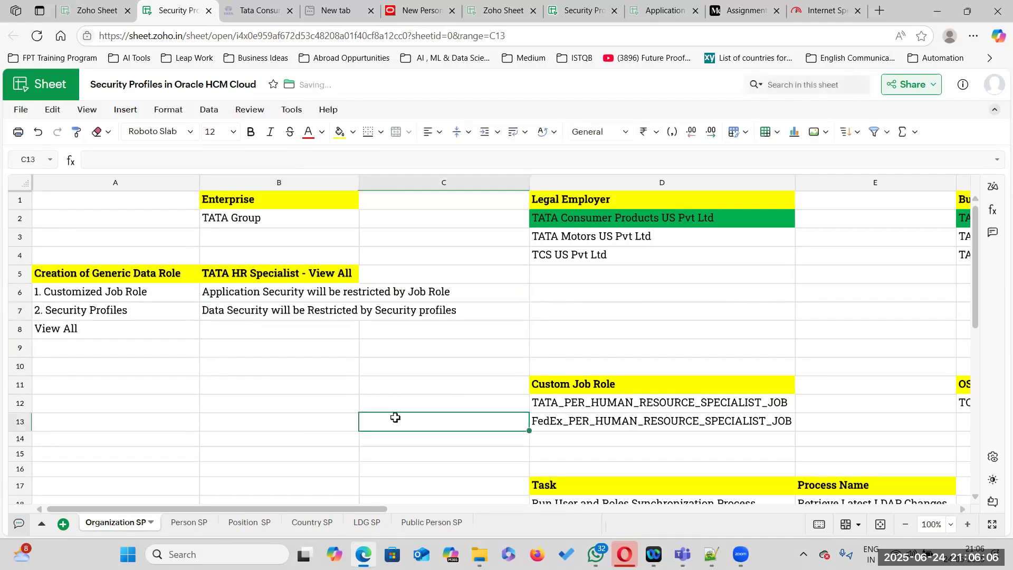
pyautogui.doubleClick(358, 189)
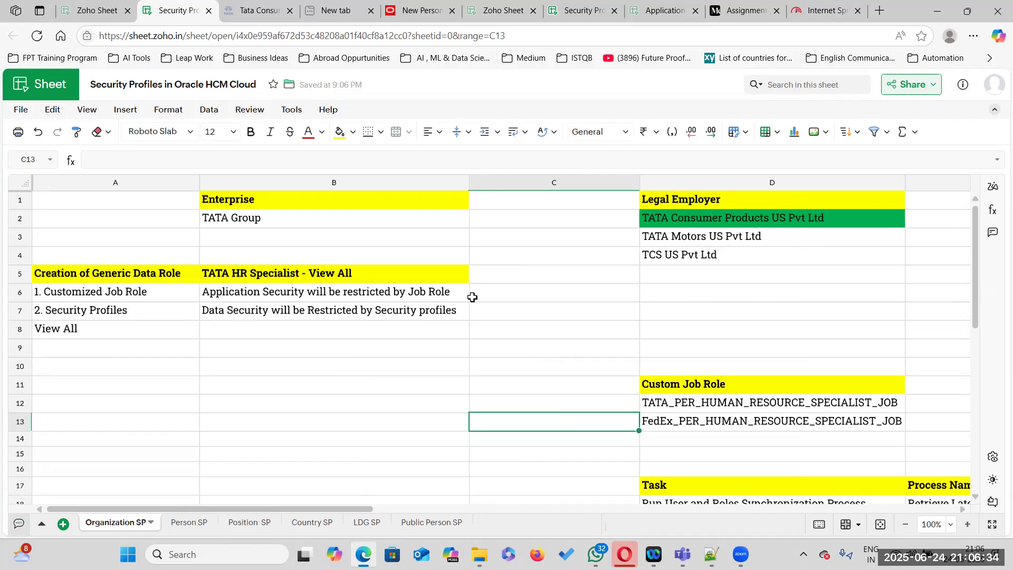
# - Enter "My Client Groups - Person Management" in C6, beside the application security note
pyautogui.doubleClick(482, 292)
pyautogui.write('my')
pyautogui.press('BackSpace')
pyautogui.write('My Client Groups')
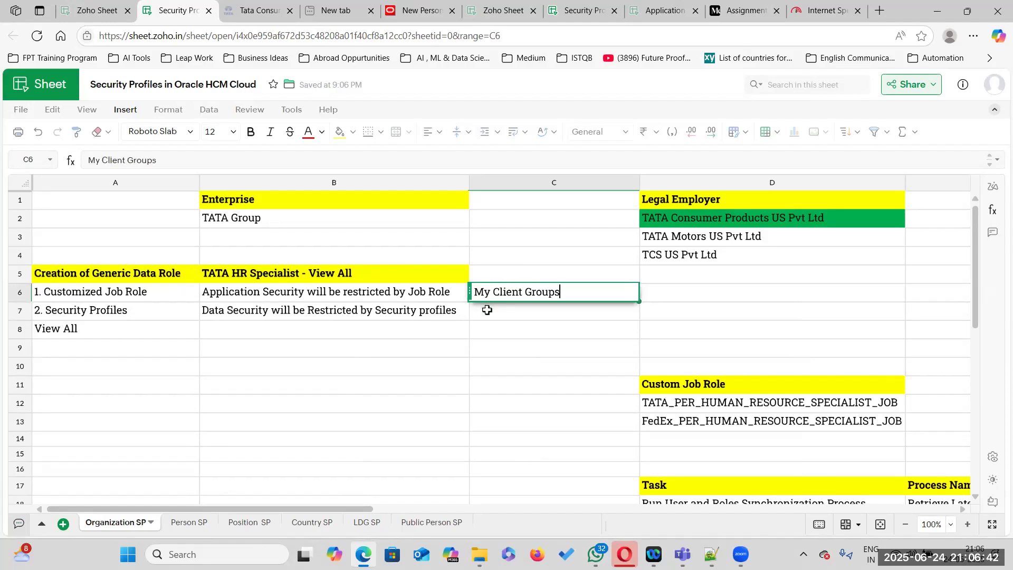
pyautogui.click(487, 310)
pyautogui.click(572, 290)
pyautogui.doubleClick(572, 296)
pyautogui.write('- Person Management')
pyautogui.click(541, 307)
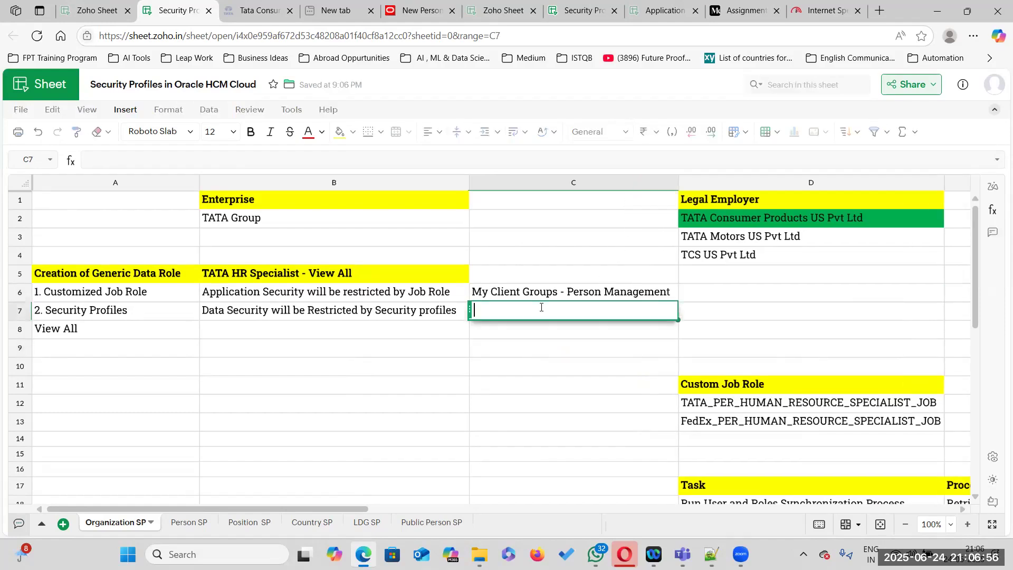
pyautogui.click(561, 290)
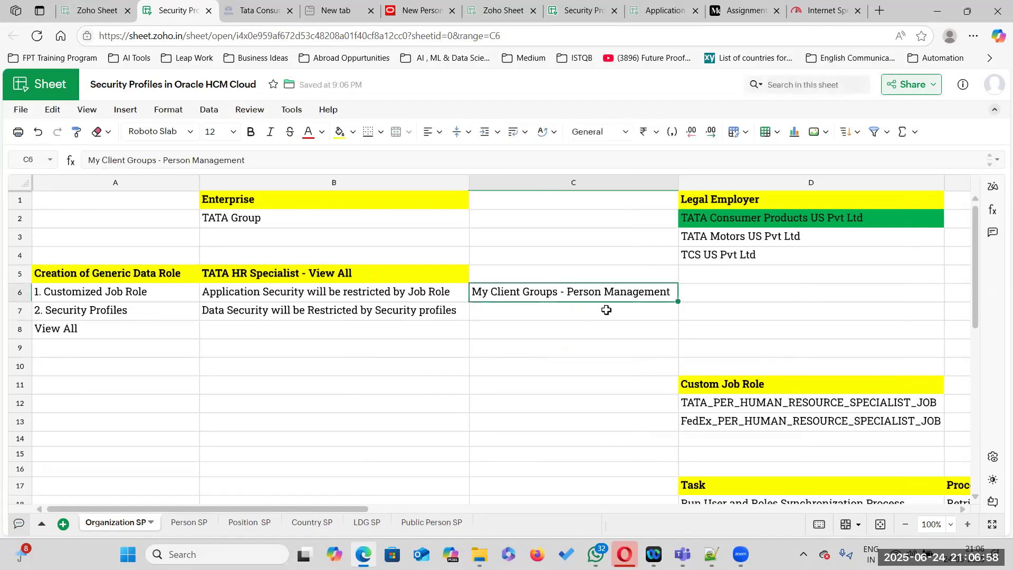
# - Switch to Oracle HCM Cloud and open Person Management under My Client Groups
pyautogui.click(409, 11)
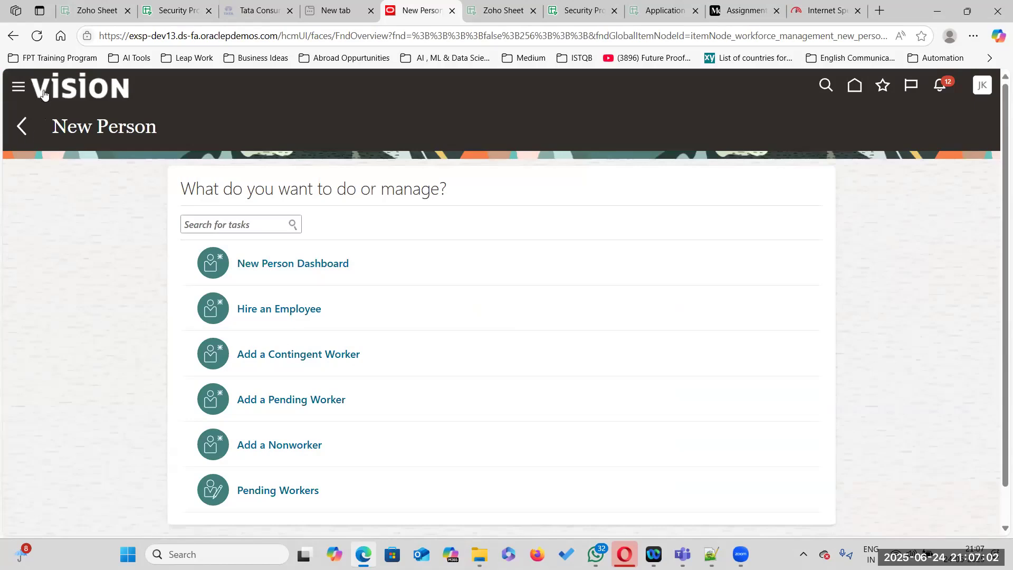
pyautogui.click(19, 86)
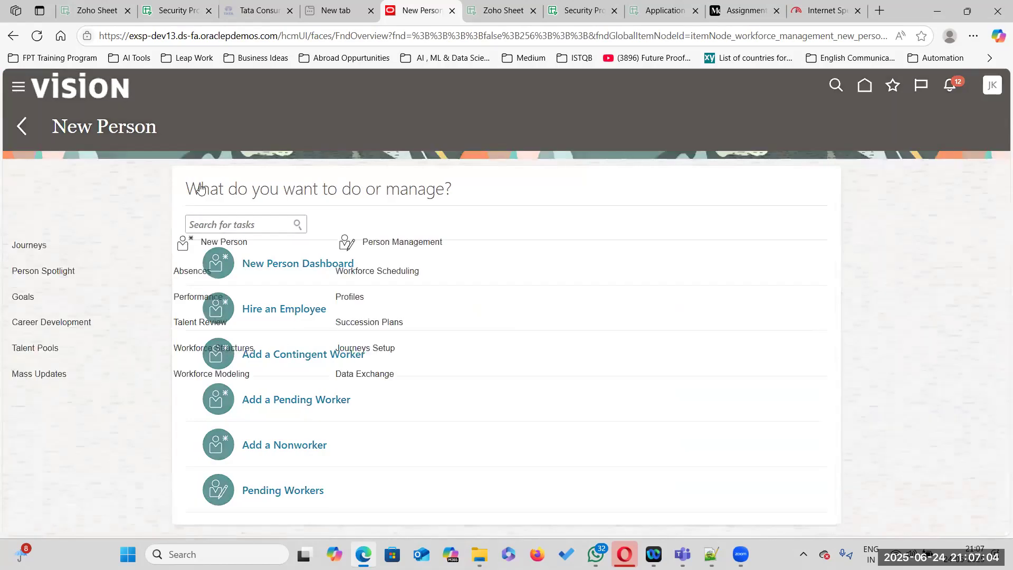
pyautogui.click(482, 222)
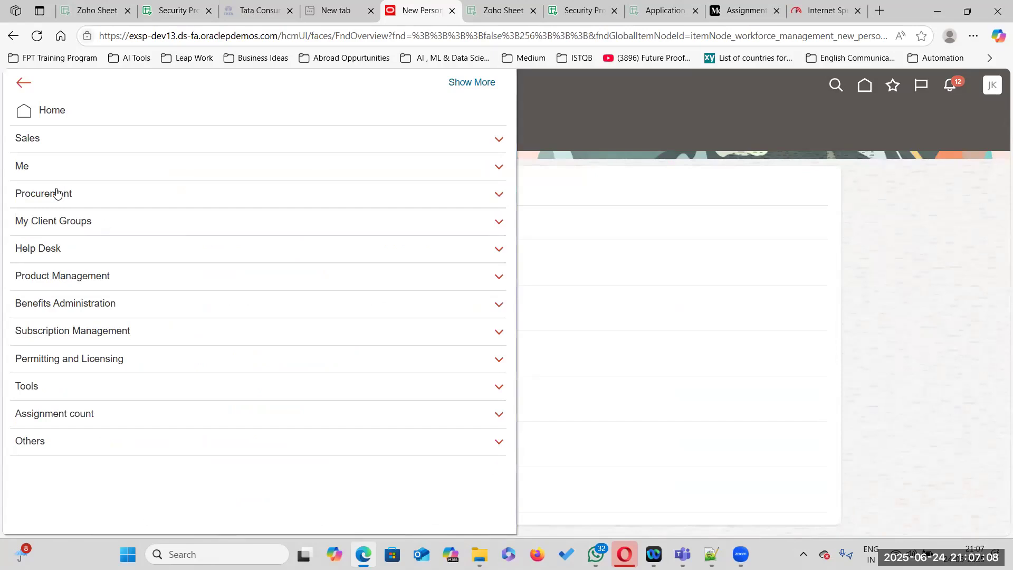
pyautogui.click(52, 167)
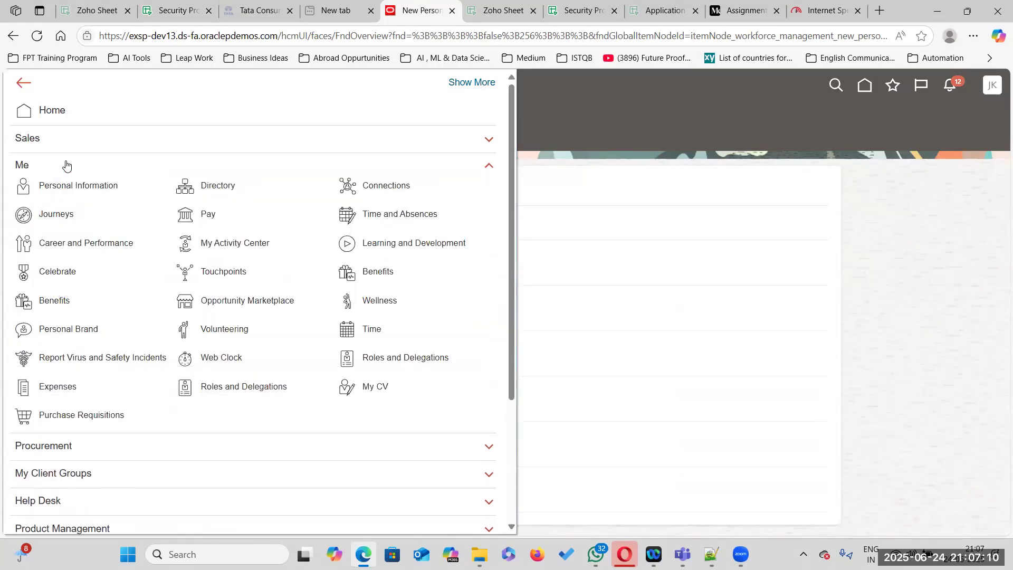
pyautogui.click(66, 165)
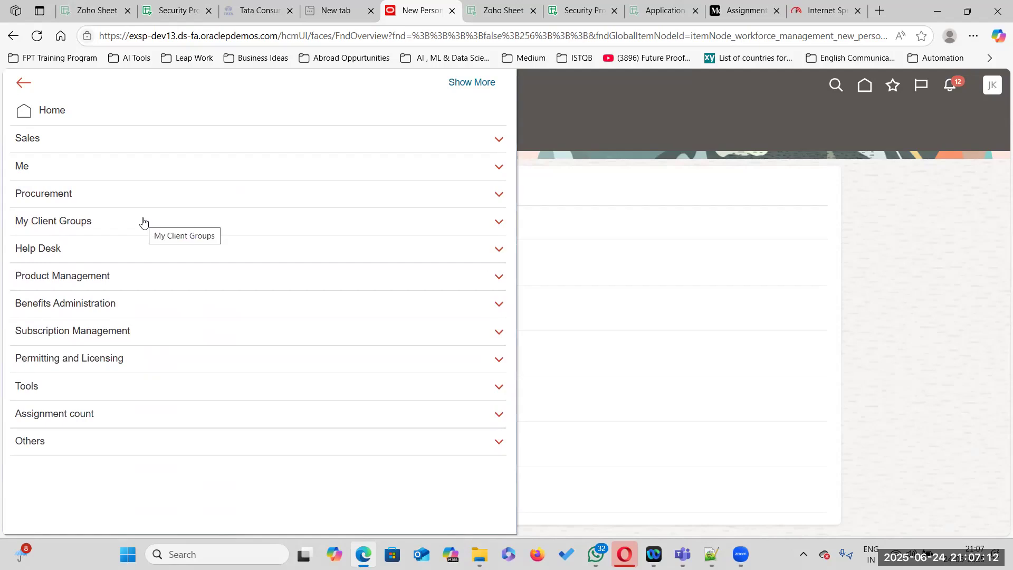
pyautogui.click(121, 223)
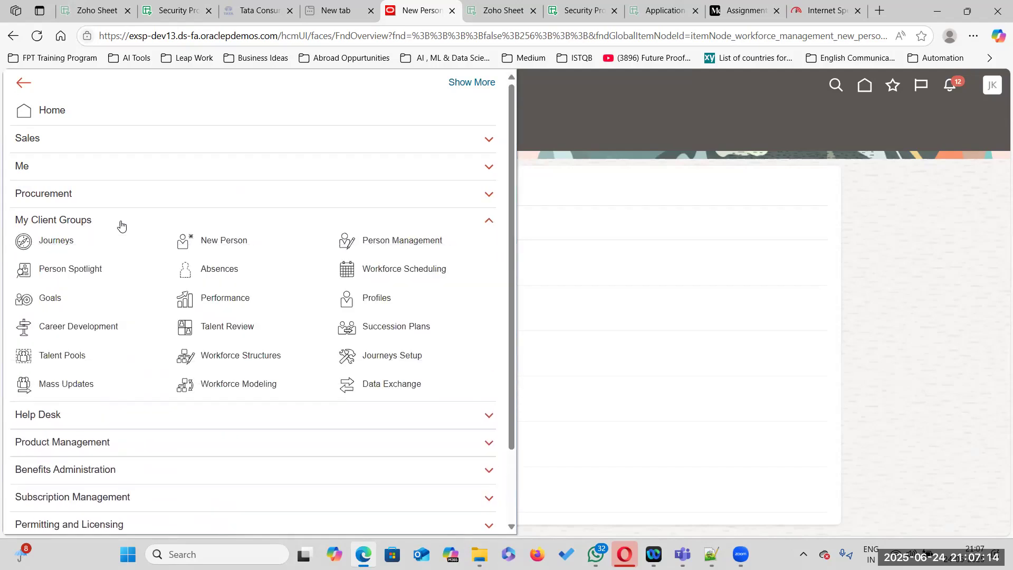
pyautogui.click(491, 224)
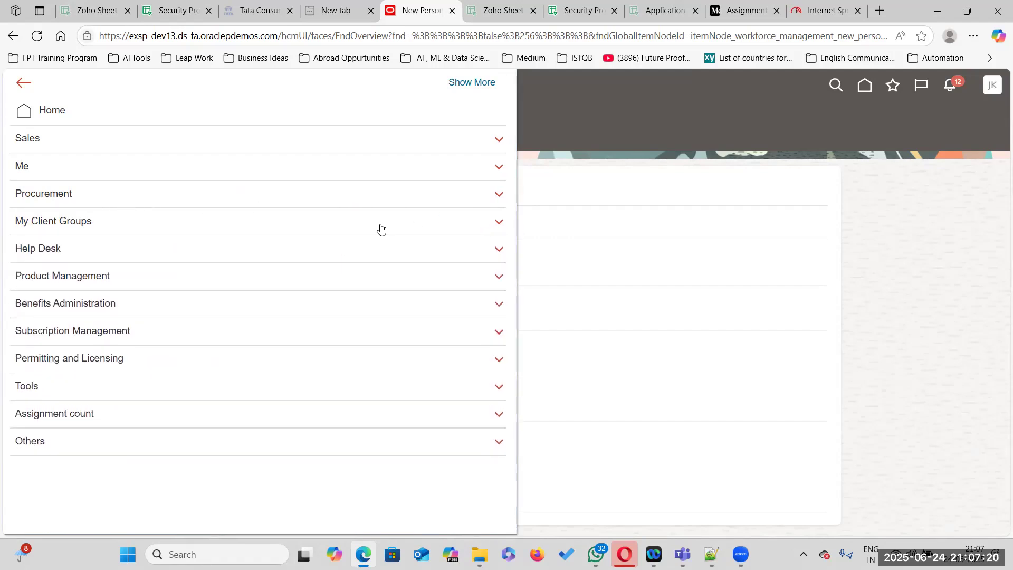
pyautogui.click(484, 224)
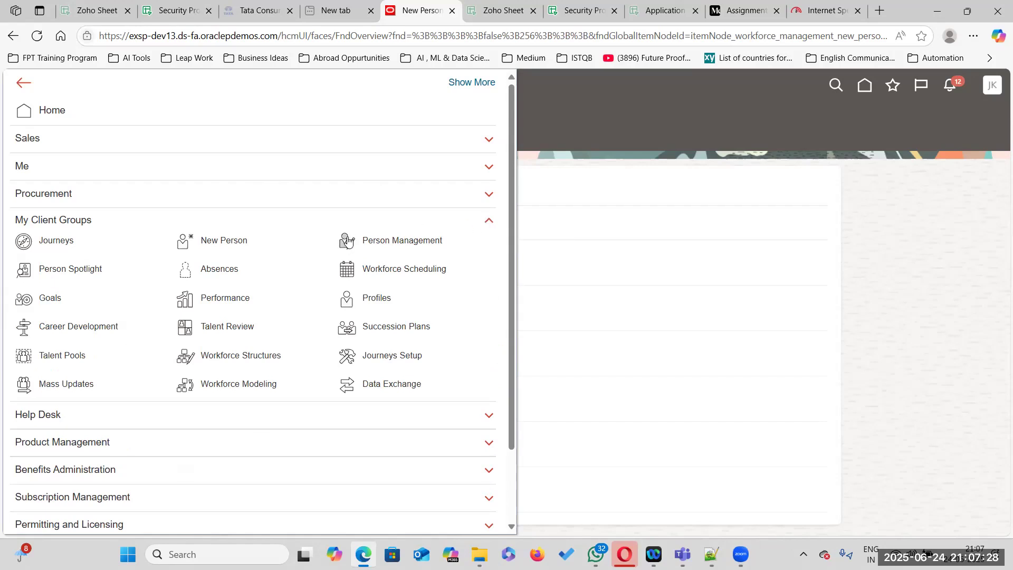
pyautogui.click(413, 241)
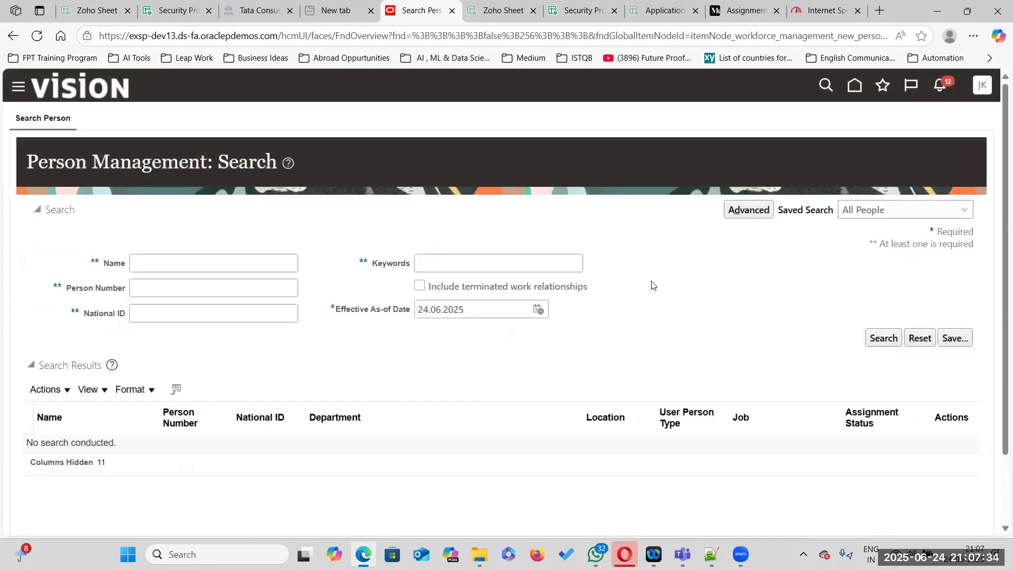
# - Try to find the demo employee by first name in the Person Management search
pyautogui.click(143, 262)
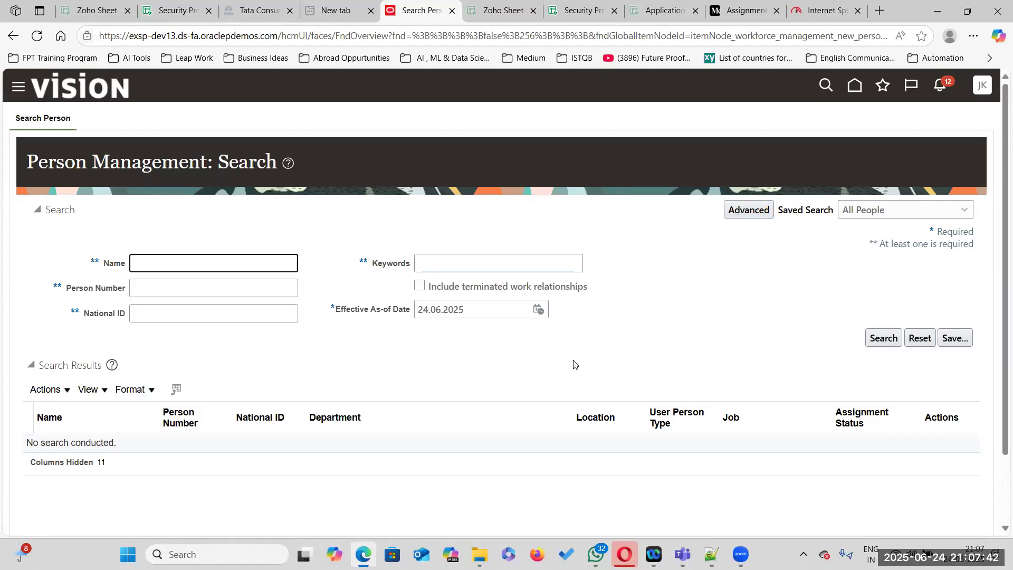
pyautogui.click(137, 286)
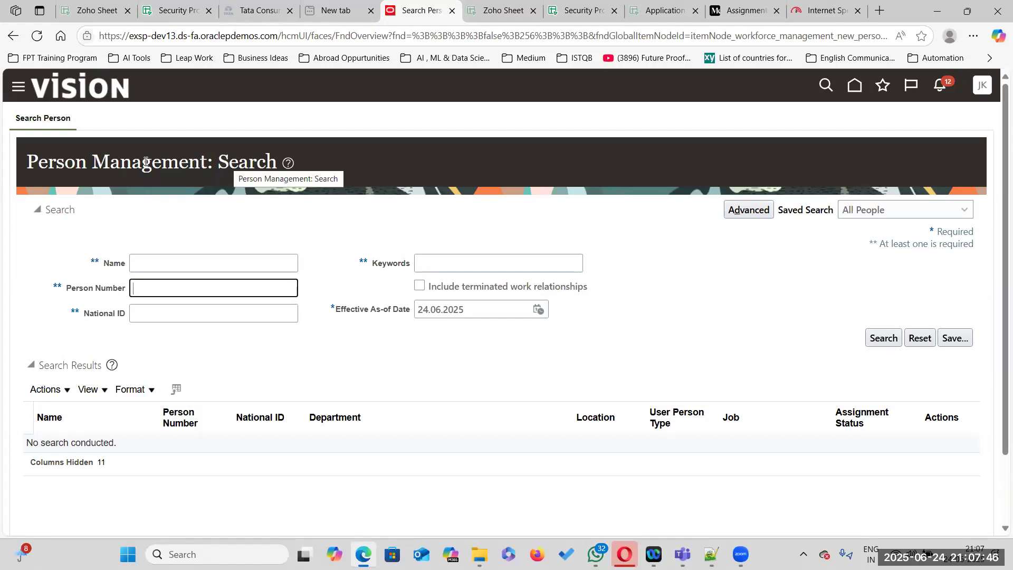
pyautogui.moveTo(25, 164); pyautogui.dragTo(207, 169)
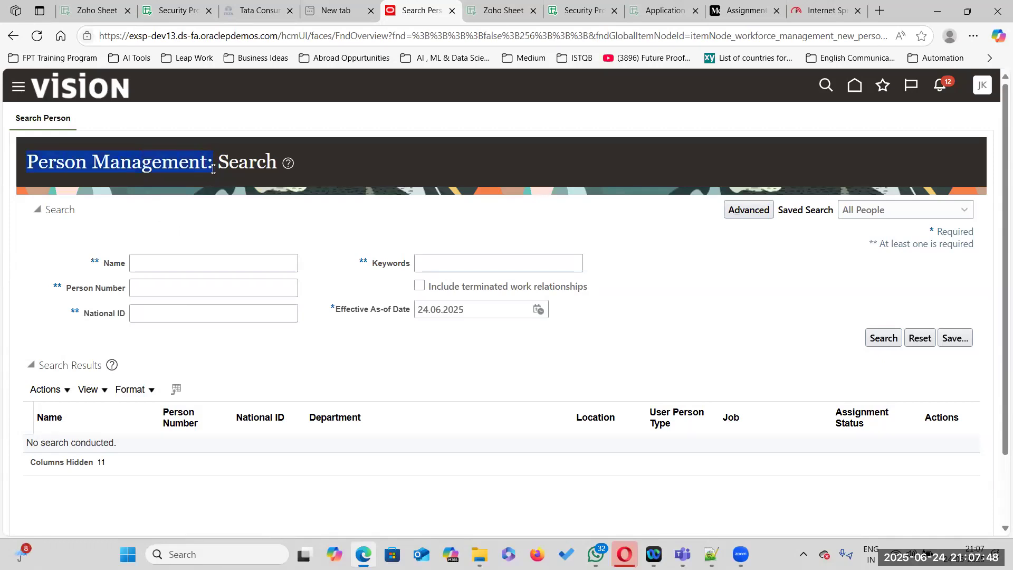
pyautogui.click(138, 288)
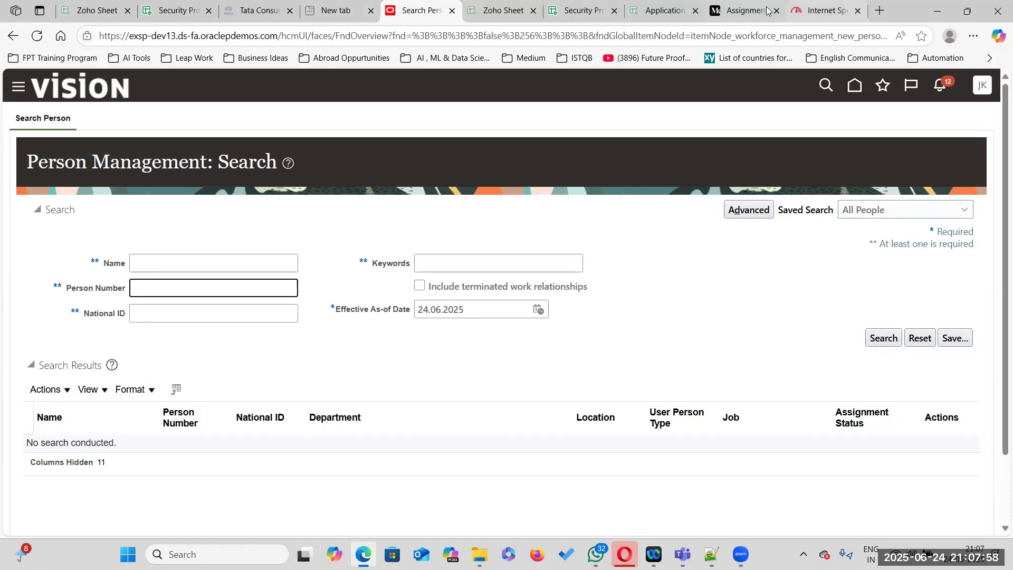
pyautogui.click(185, 256)
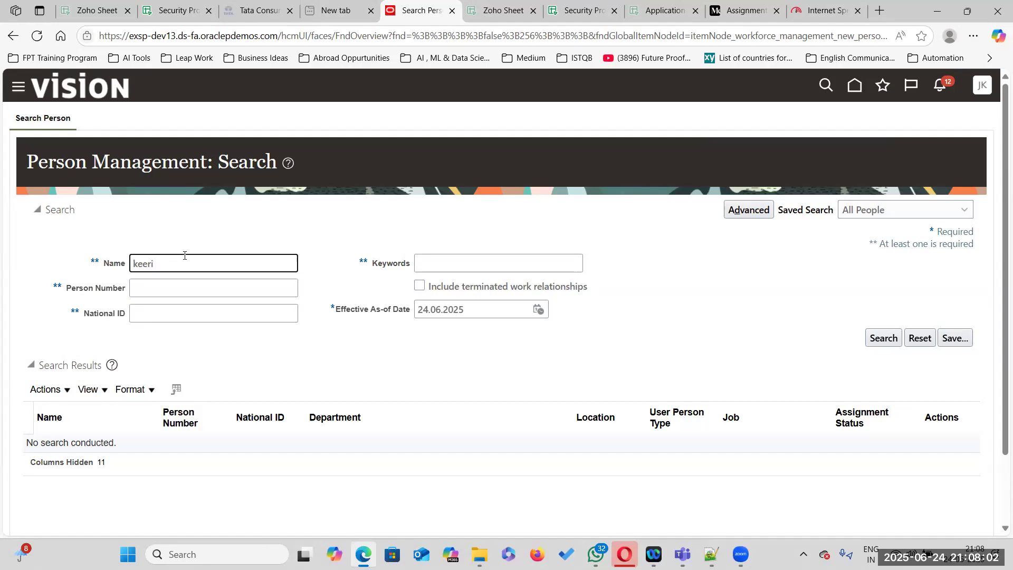
pyautogui.press('Return')
pyautogui.click(885, 339)
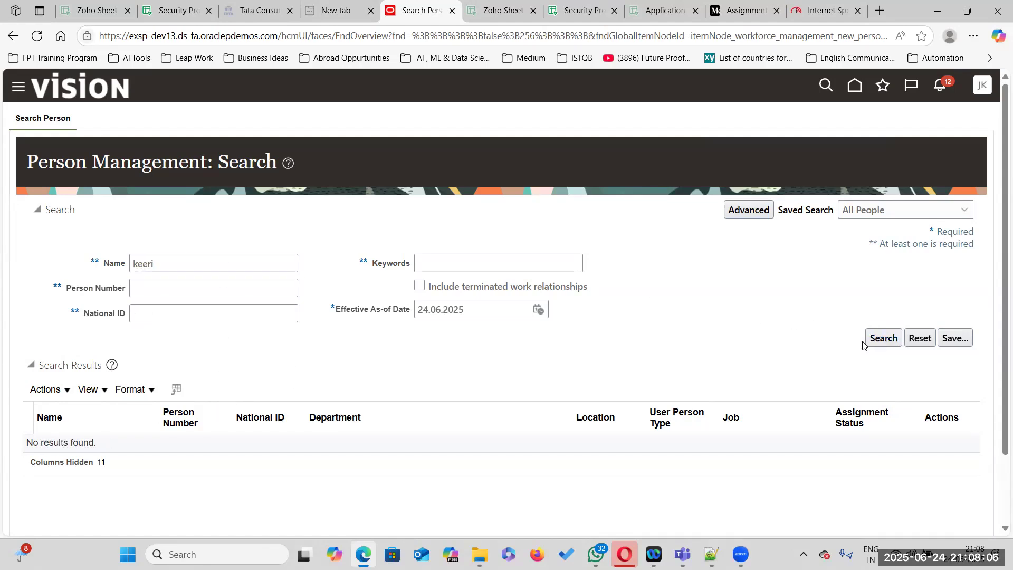
# - Correct the spelling of the employee's first name, rerun the search and narrow the Department column in the results
pyautogui.click(166, 261)
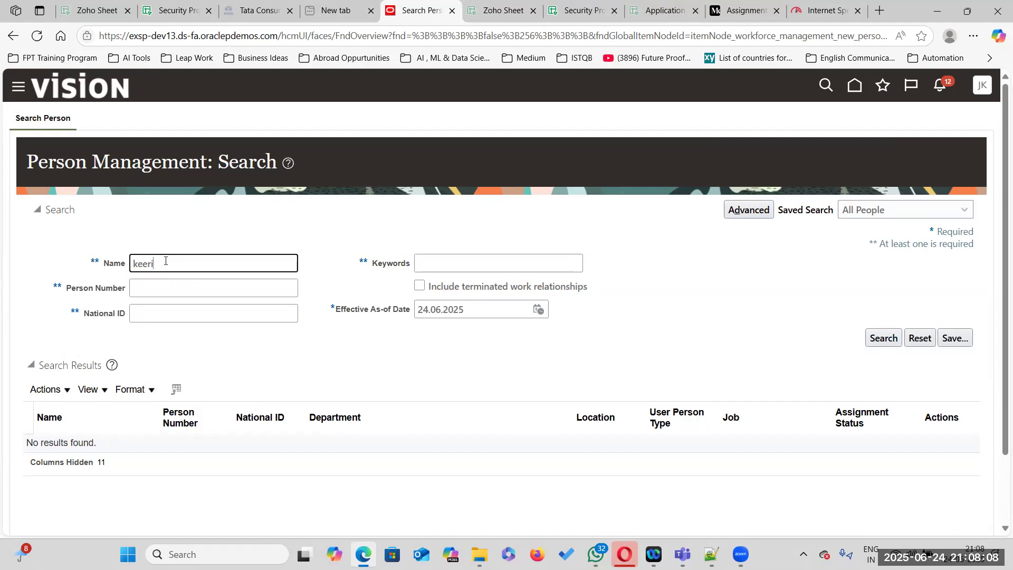
pyautogui.write('rr')
pyautogui.press('Return')
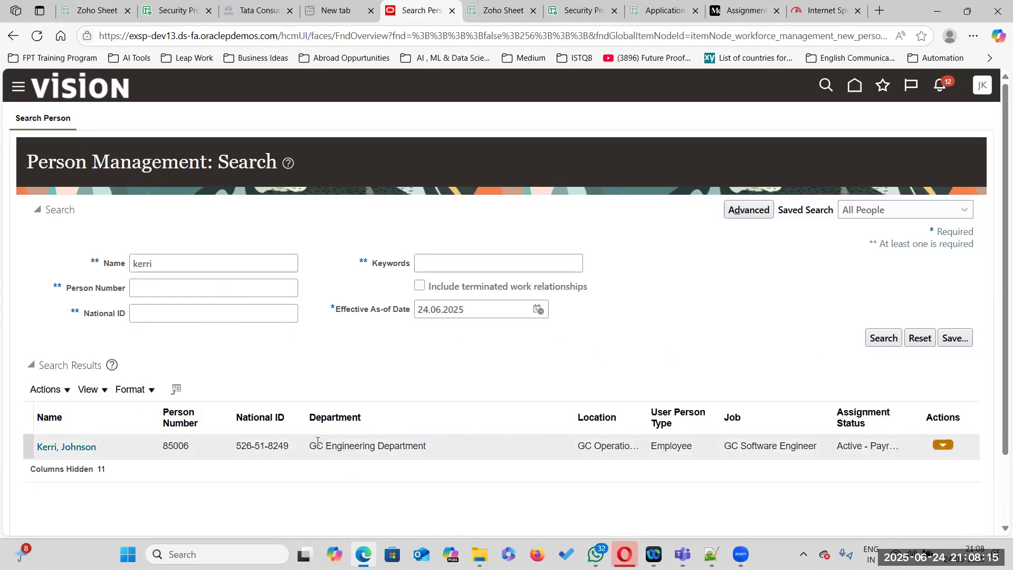
pyautogui.click(311, 446)
pyautogui.moveTo(561, 414); pyautogui.dragTo(477, 414)
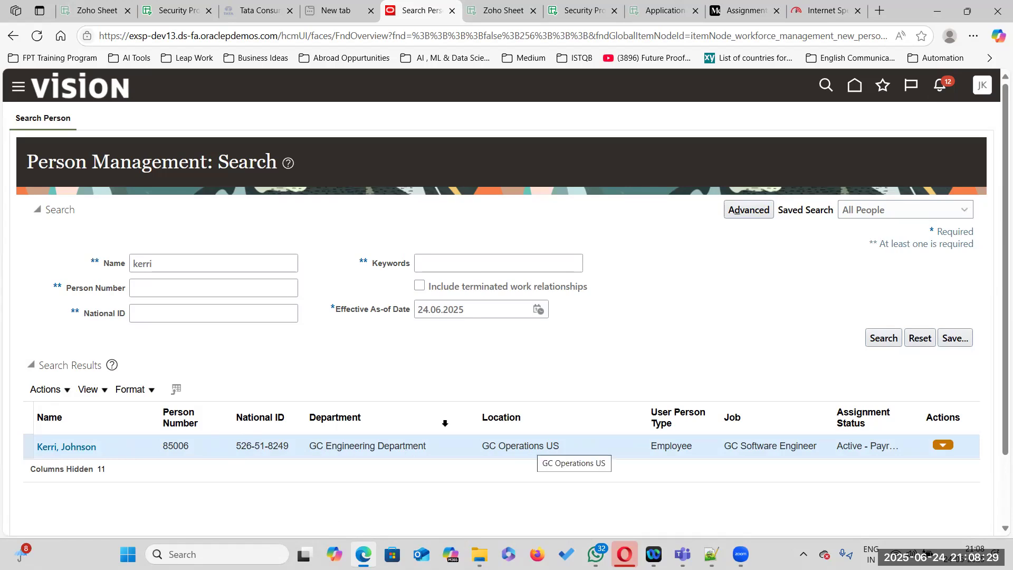
# - Examine the found employee's Personal and Employment actions, close the person card and highlight the department in the search result
pyautogui.moveTo(192, 266); pyautogui.dragTo(94, 266)
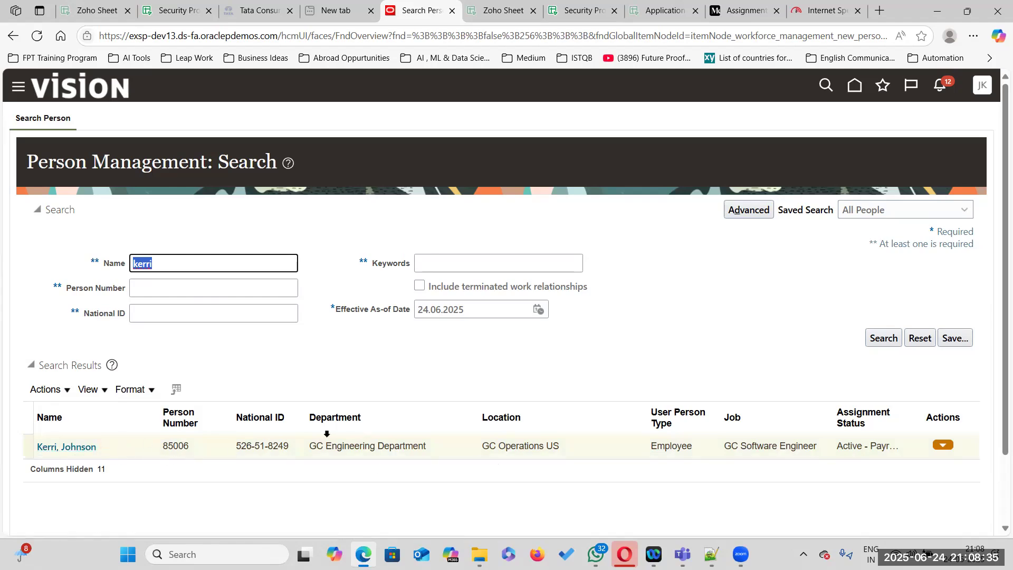
pyautogui.moveTo(126, 441)
pyautogui.click(106, 448)
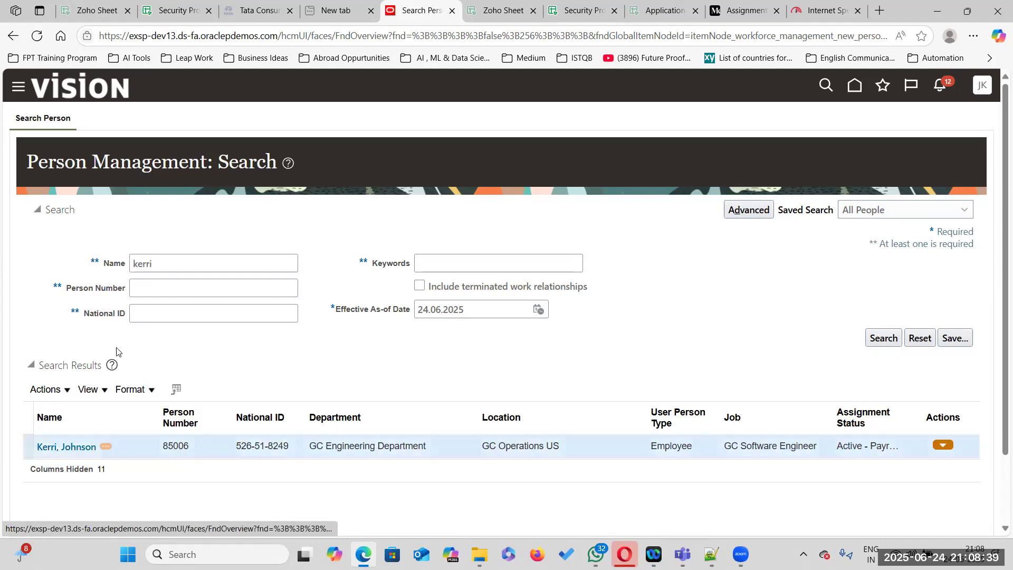
pyautogui.click(106, 448)
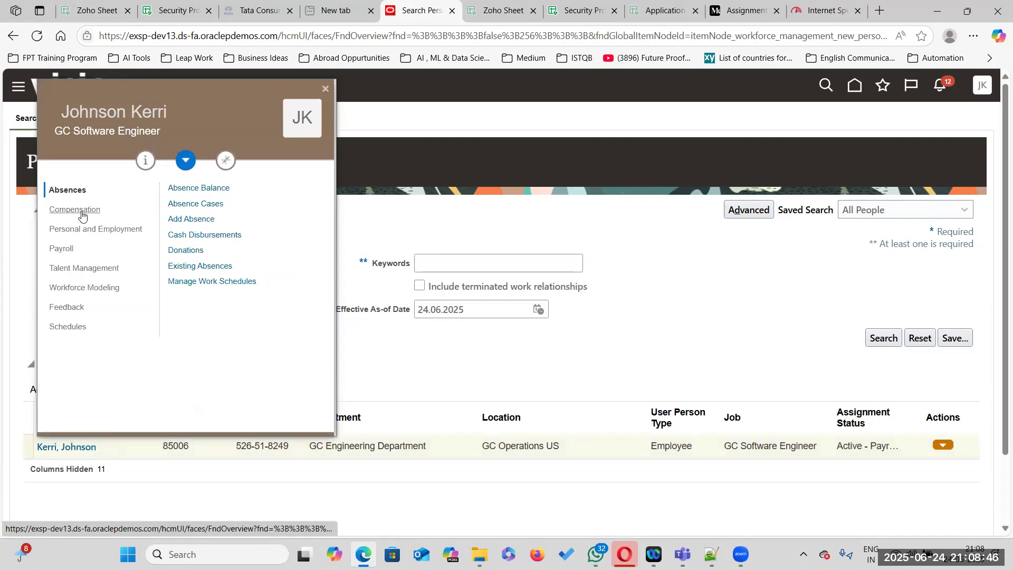
pyautogui.click(73, 248)
pyautogui.click(91, 230)
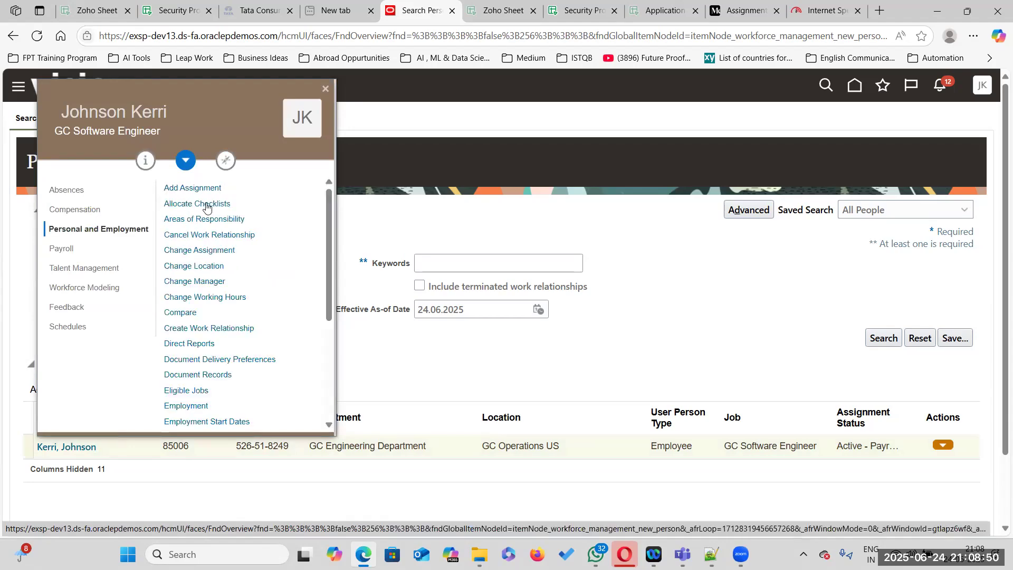
pyautogui.scroll(-3, 206, 281)
pyautogui.scroll(3, 193, 211)
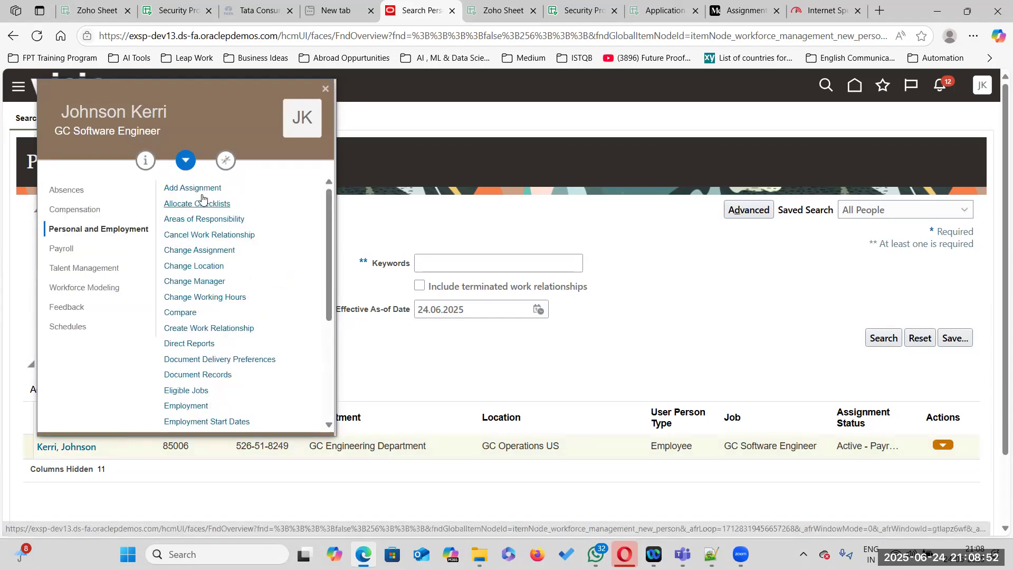
pyautogui.scroll(-5, 211, 285)
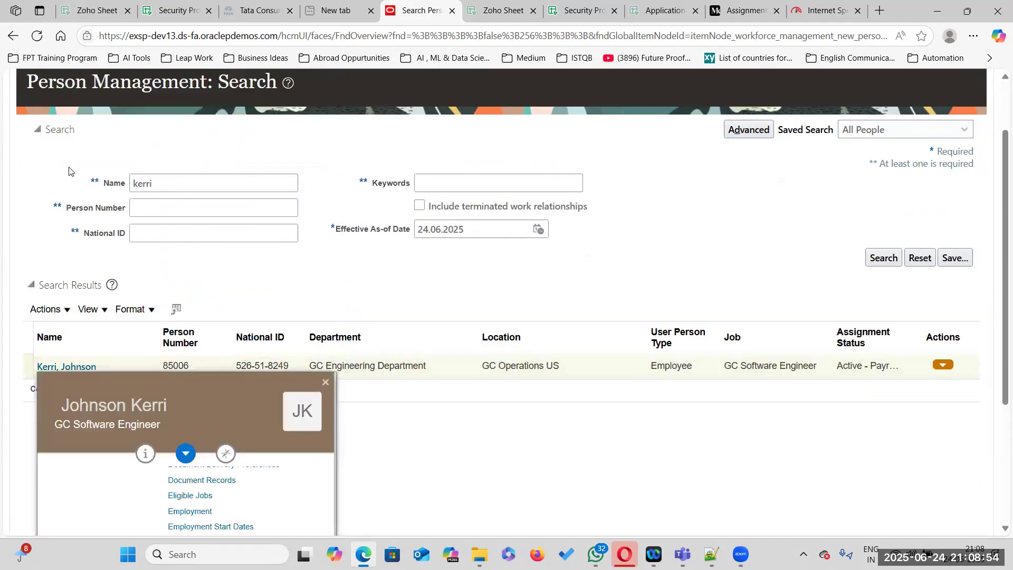
pyautogui.scroll(2, 69, 170)
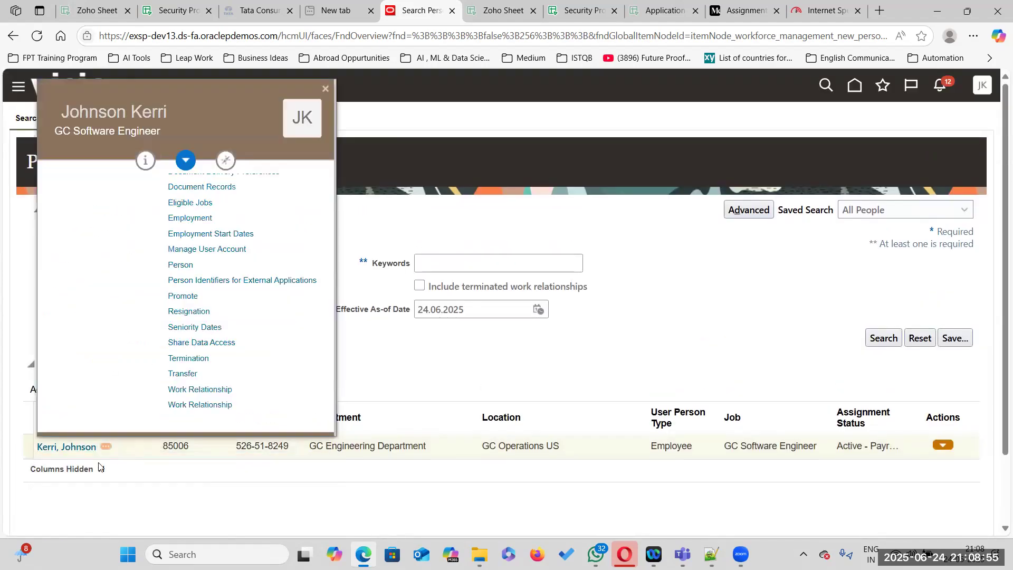
pyautogui.click(327, 90)
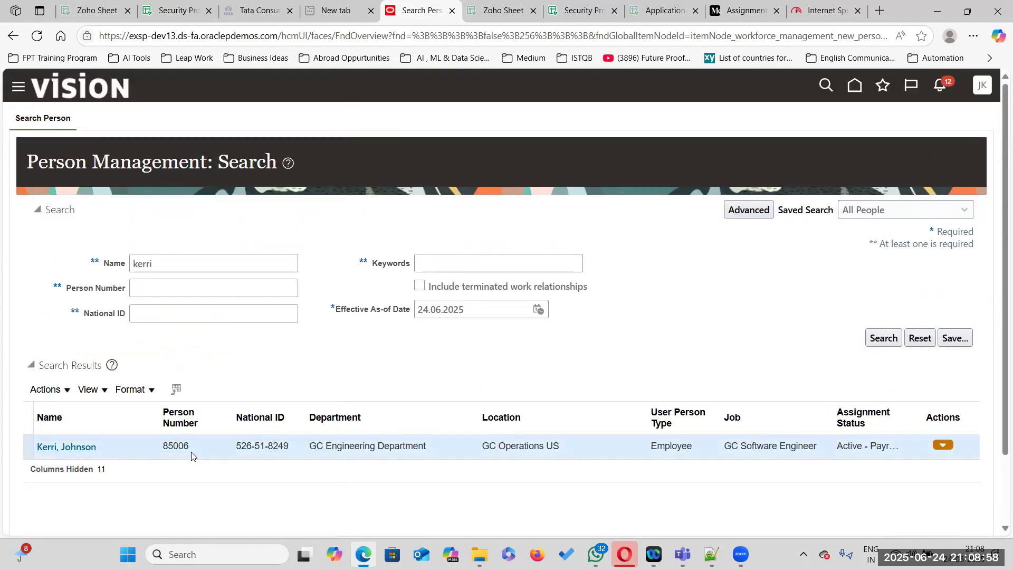
pyautogui.moveTo(426, 449); pyautogui.dragTo(306, 440)
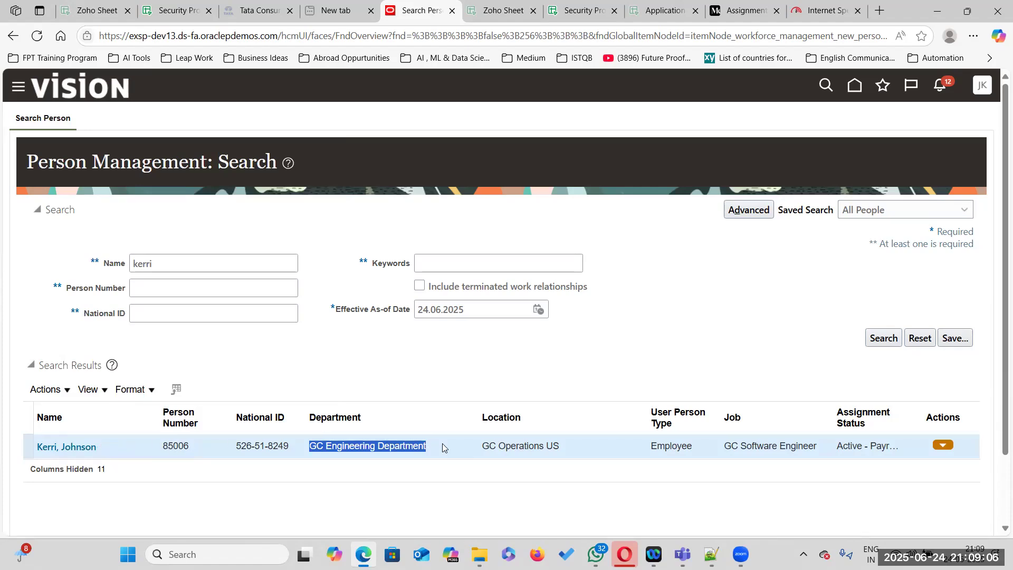
# - Switch to the Organization SP sheet and review the Security Profiles entry in A7 with its data security note in B7
pyautogui.click(161, 12)
pyautogui.click(116, 308)
pyautogui.click(221, 309)
pyautogui.click(132, 310)
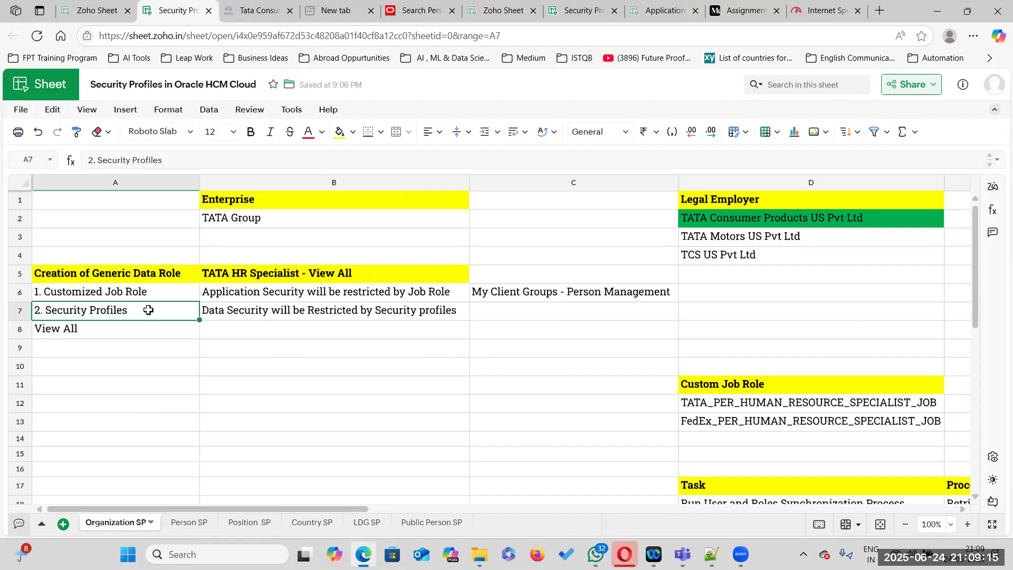
pyautogui.click(278, 310)
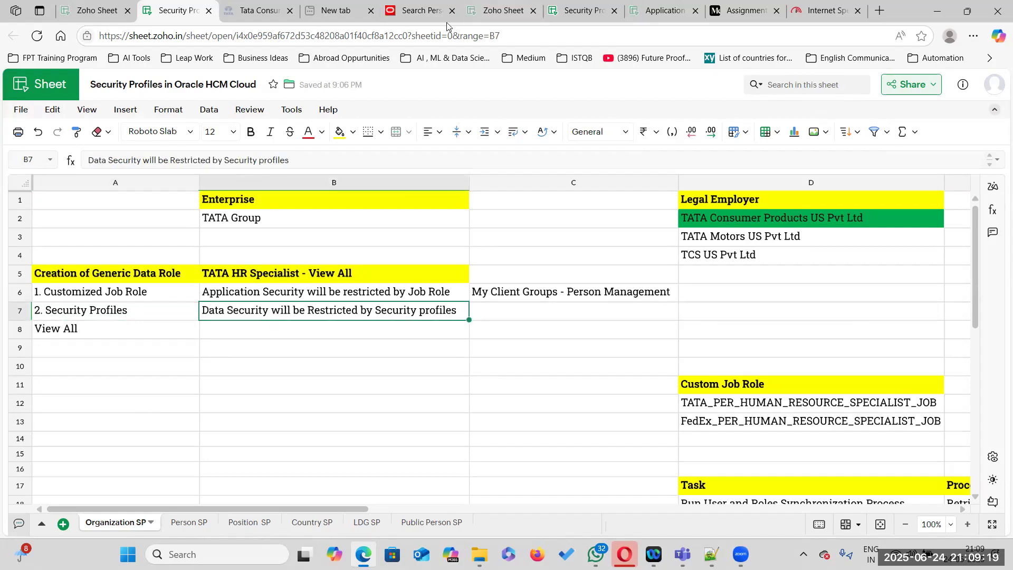
# - Review the Person Management page title and the searched name in Oracle HCM Cloud, and return to the Organization SP sheet
pyautogui.click(424, 11)
pyautogui.doubleClick(133, 262)
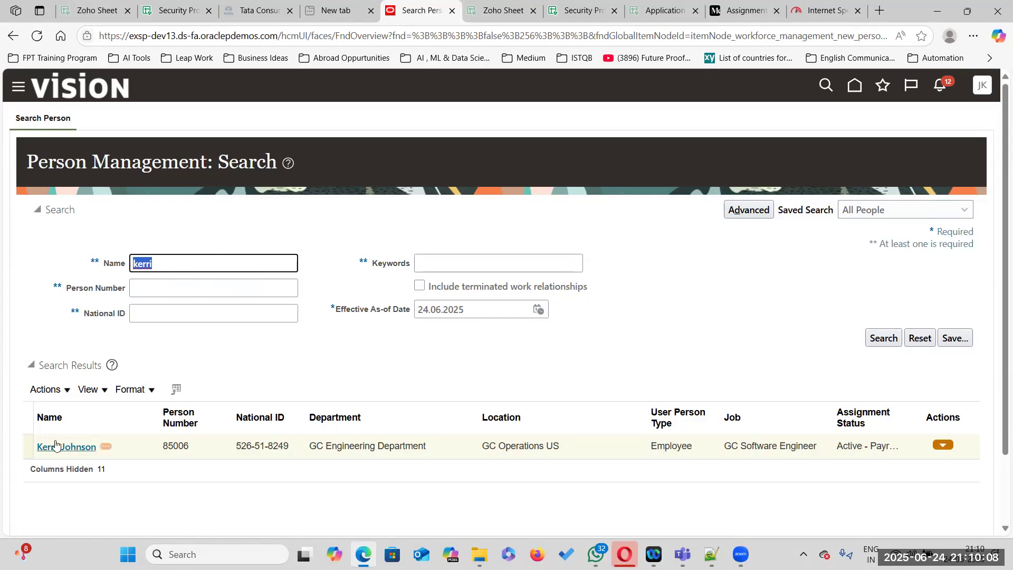
pyautogui.moveTo(26, 163); pyautogui.dragTo(300, 163)
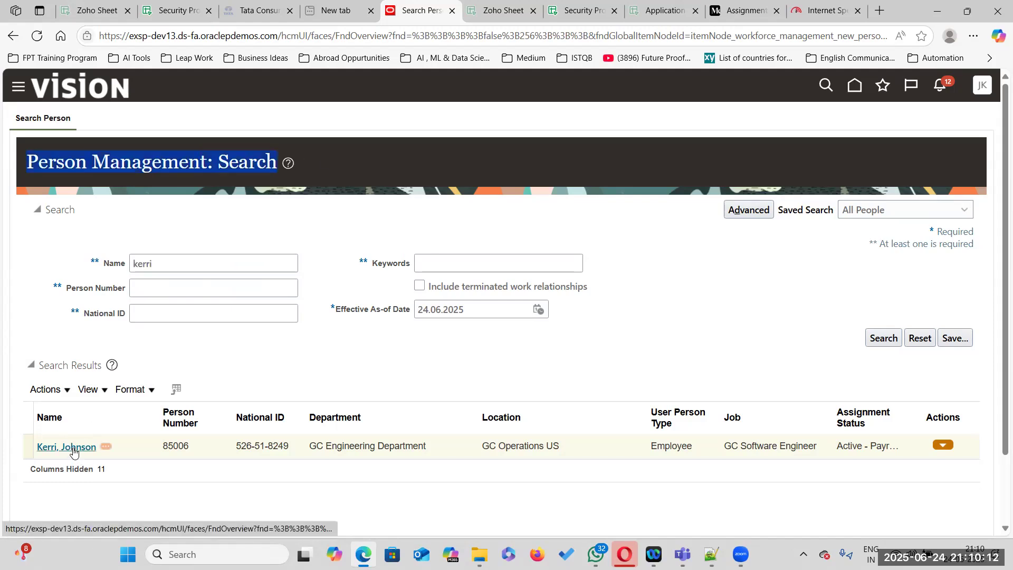
pyautogui.doubleClick(144, 263)
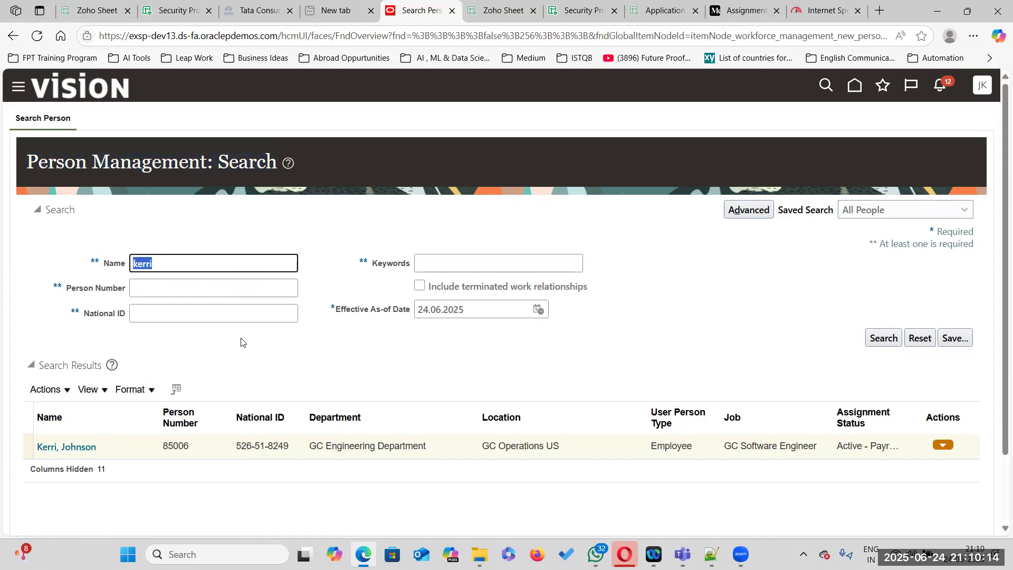
pyautogui.moveTo(275, 160); pyautogui.dragTo(28, 160)
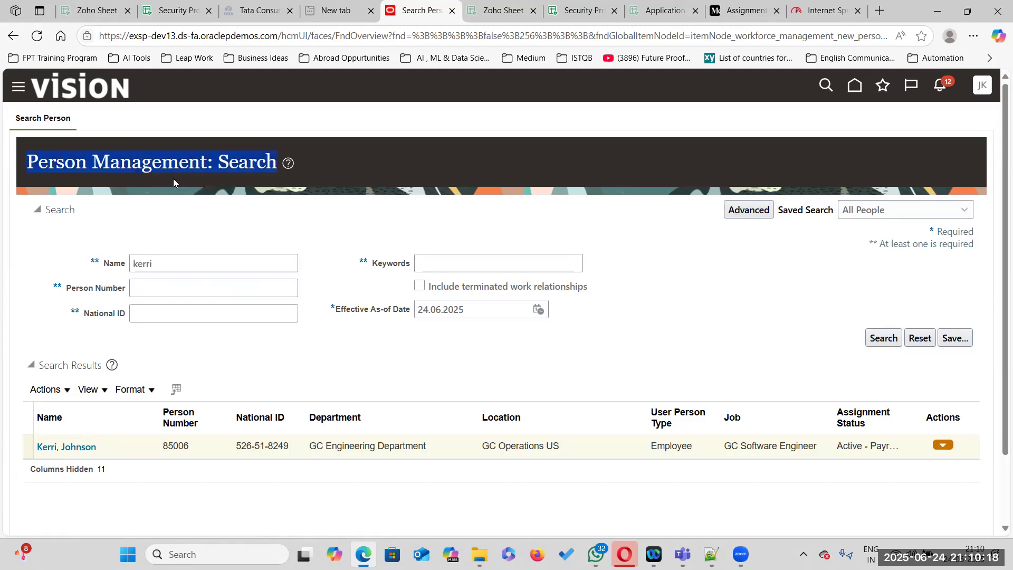
pyautogui.moveTo(170, 262); pyautogui.dragTo(126, 255)
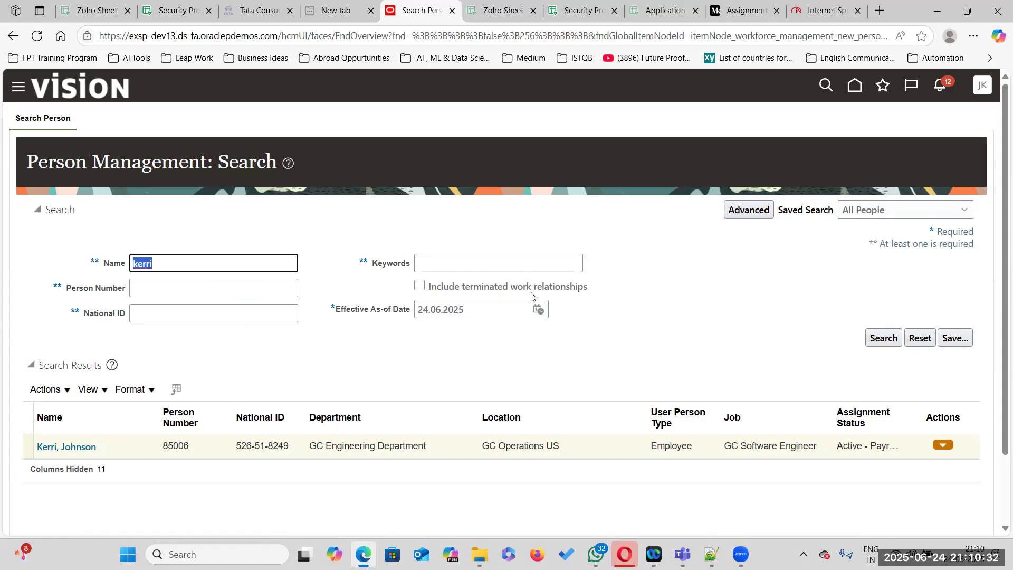
pyautogui.click(170, 11)
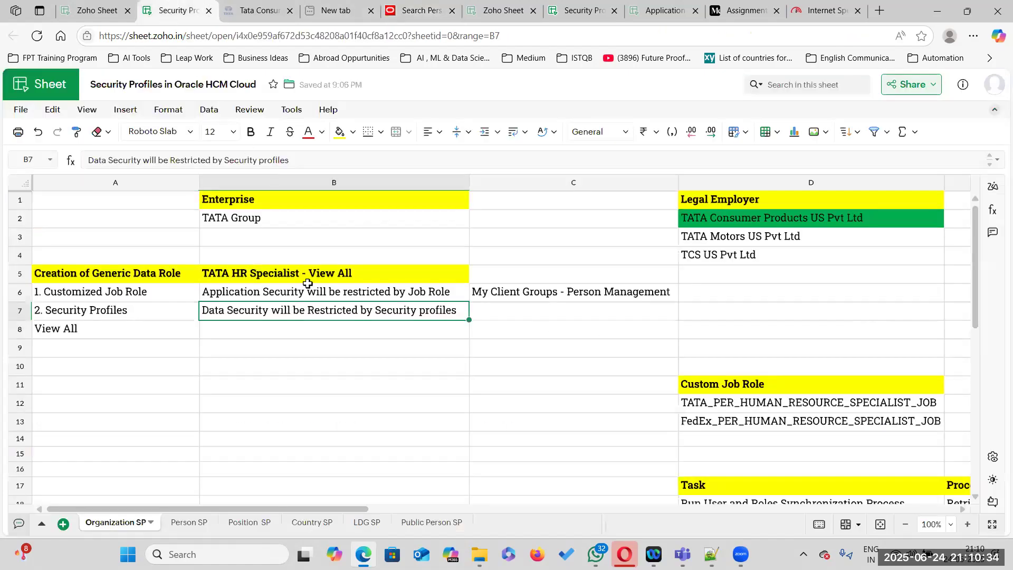
# - Review the View All security profiles in D24:D34 of the Organization SP sheet and return to the data role section
pyautogui.scroll(-6, 682, 316)
pyautogui.moveTo(747, 269); pyautogui.dragTo(759, 450)
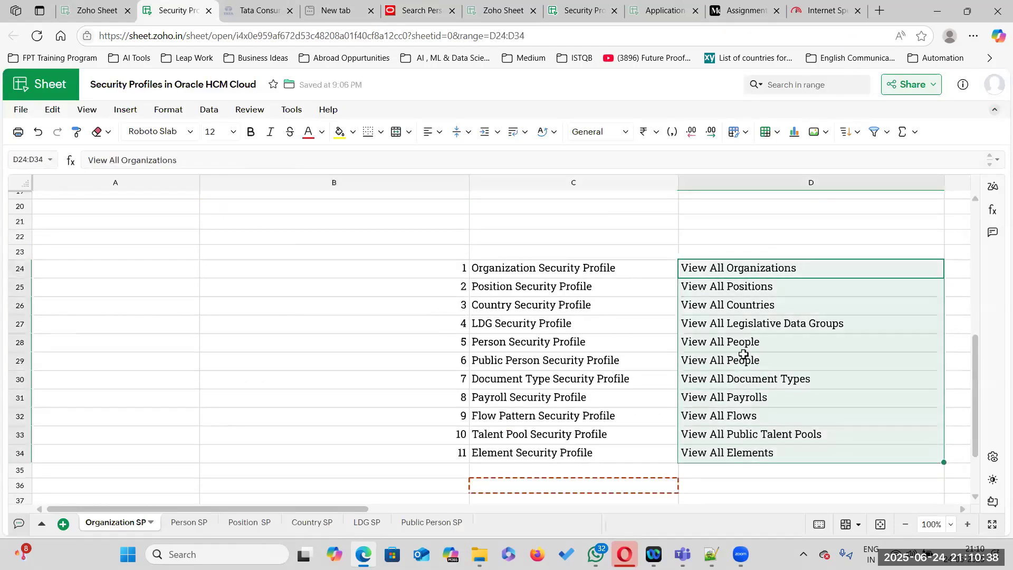
pyautogui.scroll(6, 455, 278)
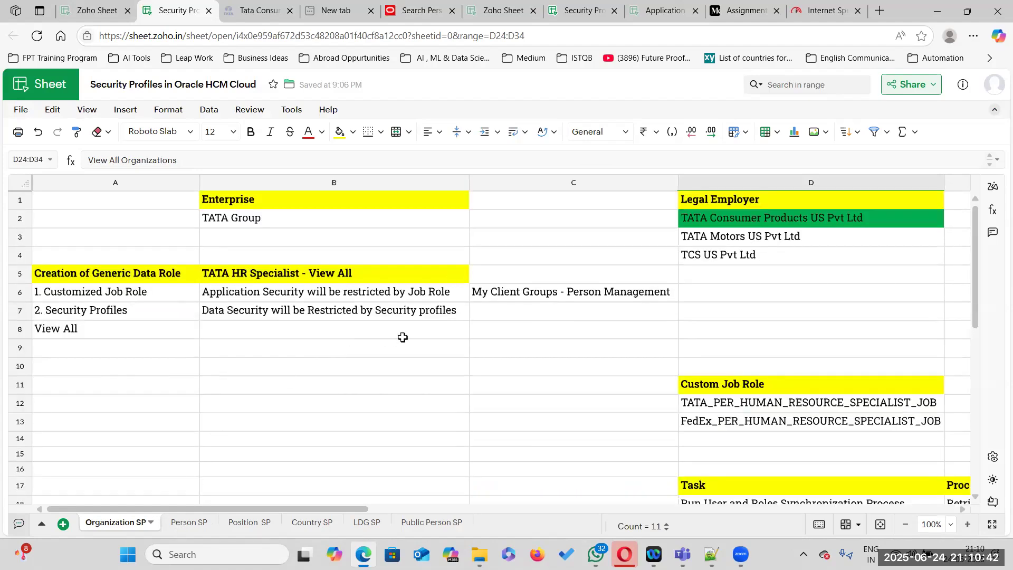
# - Compare the OSP entry TCP - TATA TEA BU OSP in F12 with the PSP entry TCP - TATA TEA PSP in G12
pyautogui.click(586, 294)
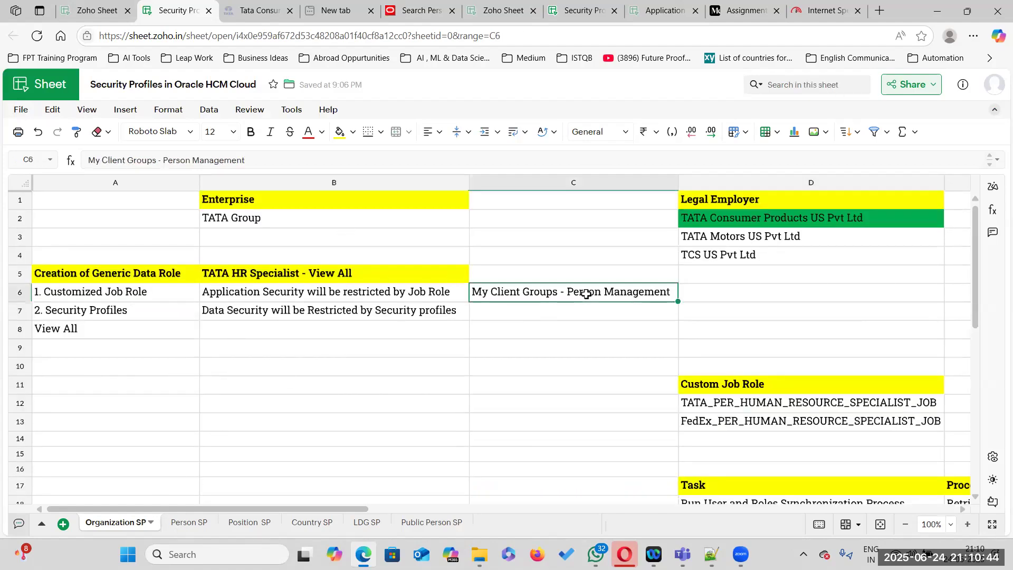
pyautogui.press('Right')
pyautogui.press('Right')
pyautogui.press('Right')
pyautogui.press('Right')
pyautogui.press('Right')
pyautogui.press('Right')
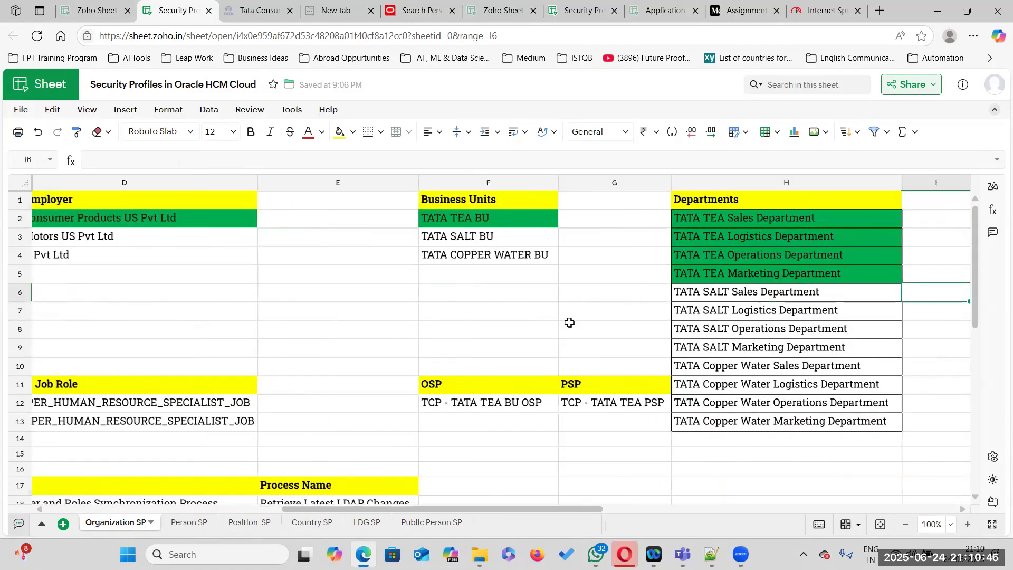
pyautogui.click(522, 405)
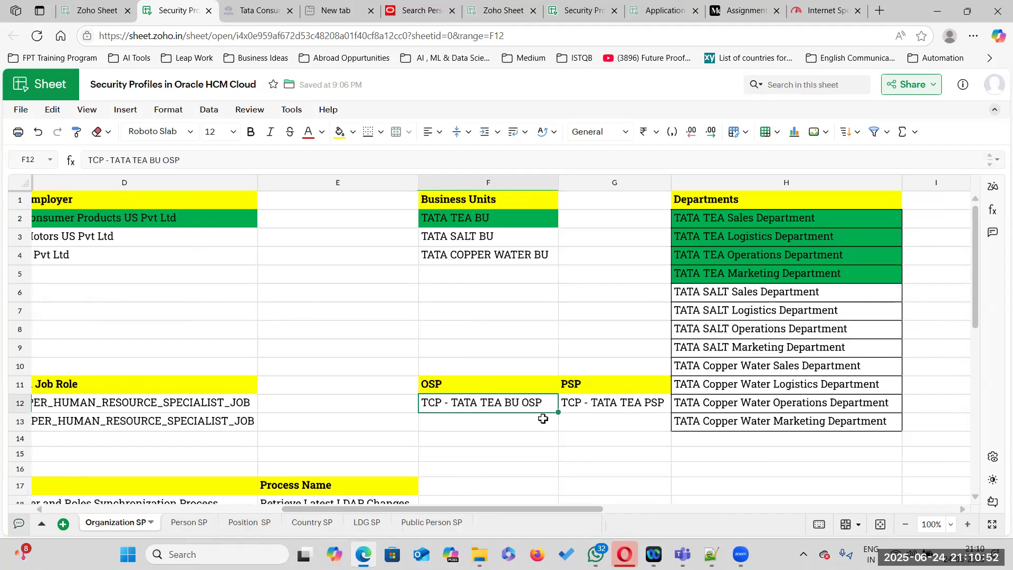
pyautogui.click(649, 402)
pyautogui.click(524, 402)
pyautogui.click(612, 400)
pyautogui.click(509, 401)
pyautogui.click(600, 404)
pyautogui.click(508, 404)
pyautogui.click(604, 404)
pyautogui.click(500, 403)
pyautogui.click(609, 404)
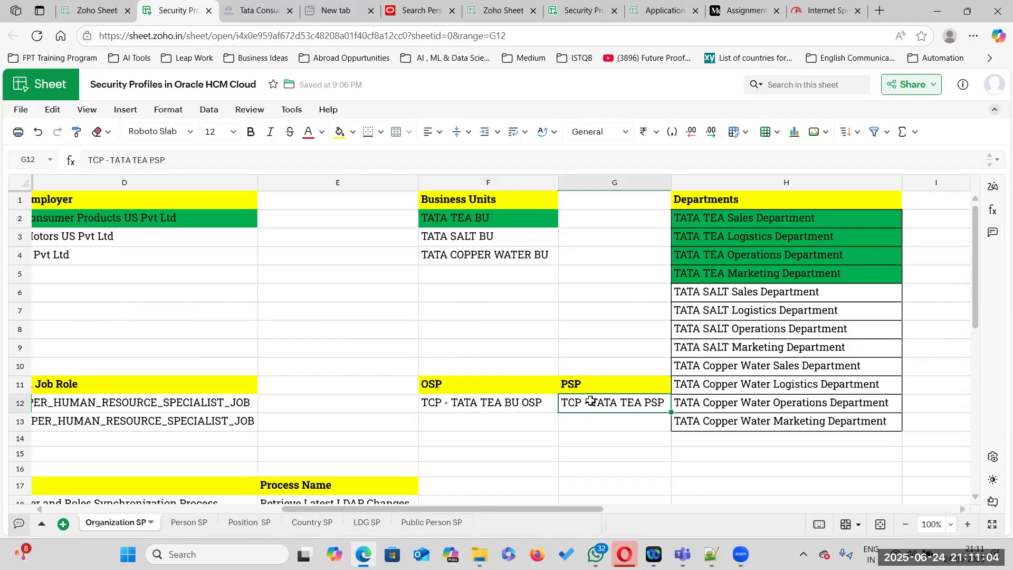
# - Review the View All entry in A8, the TATA HR Specialist - View All heading in B5 and the application security note in B6
pyautogui.click(251, 507)
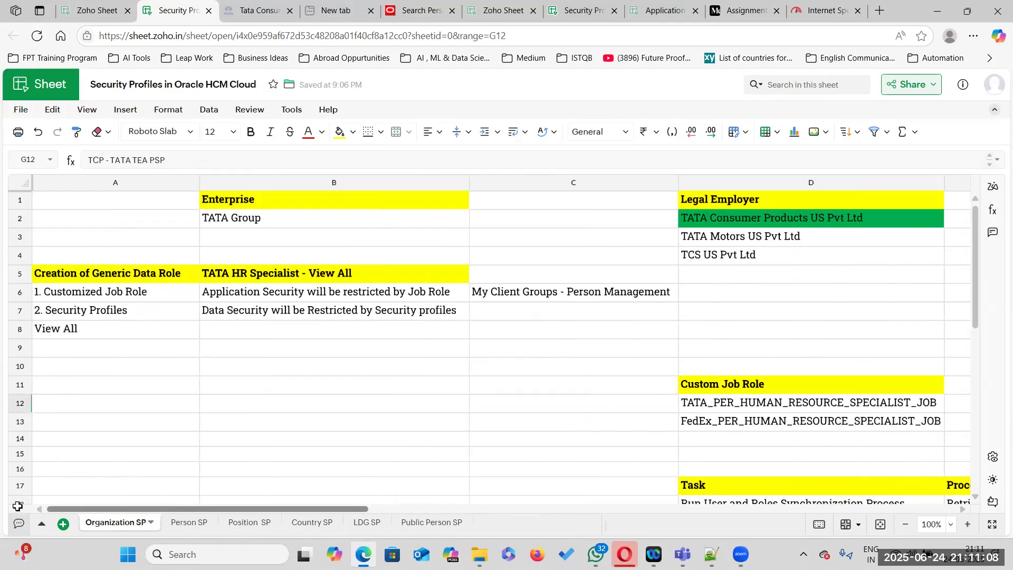
pyautogui.click(75, 329)
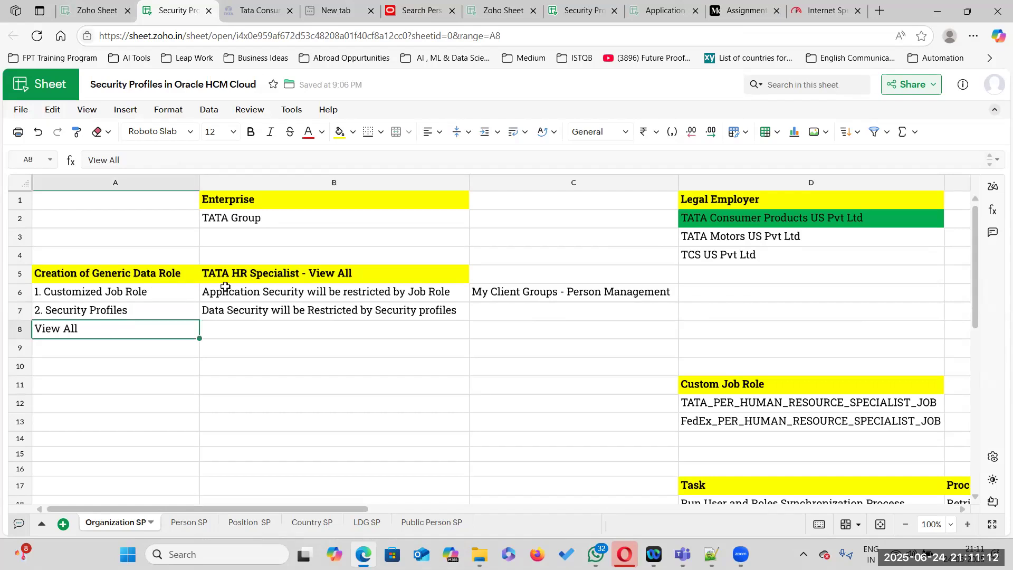
pyautogui.click(324, 276)
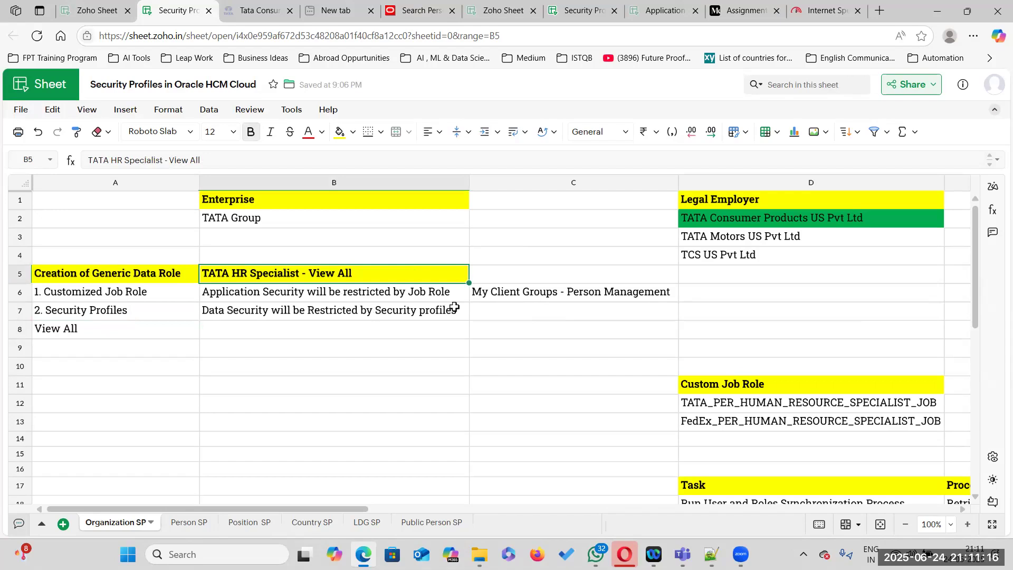
pyautogui.click(370, 293)
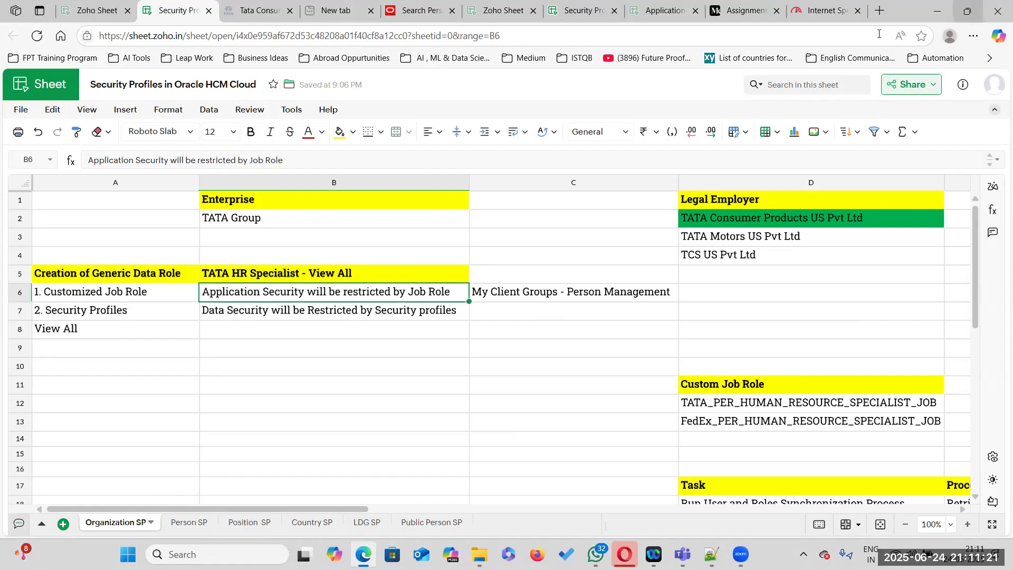
# - Check the Person Management search results in Oracle HCM Cloud and return to the Organization SP sheet
pyautogui.click(410, 10)
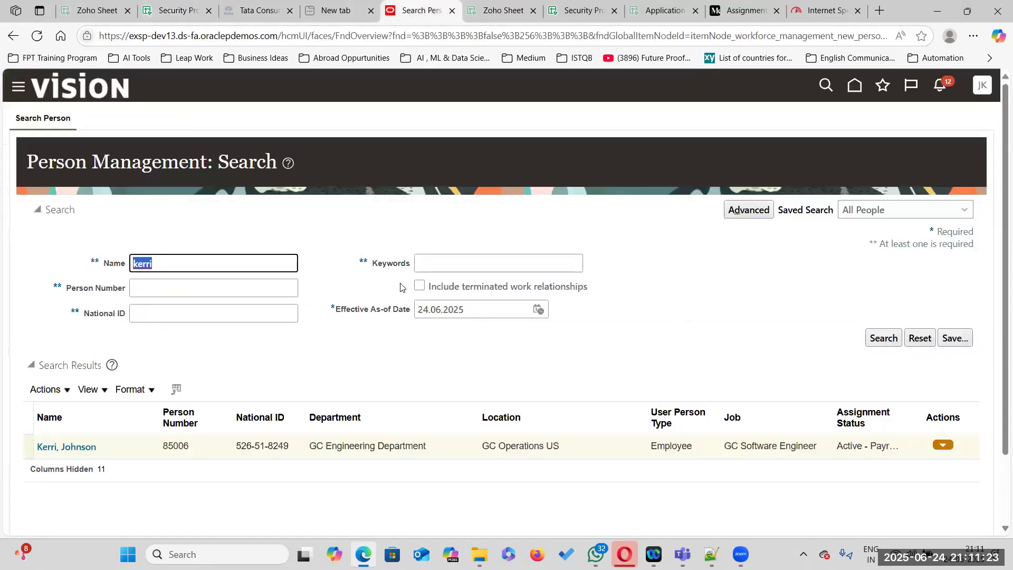
pyautogui.click(176, 11)
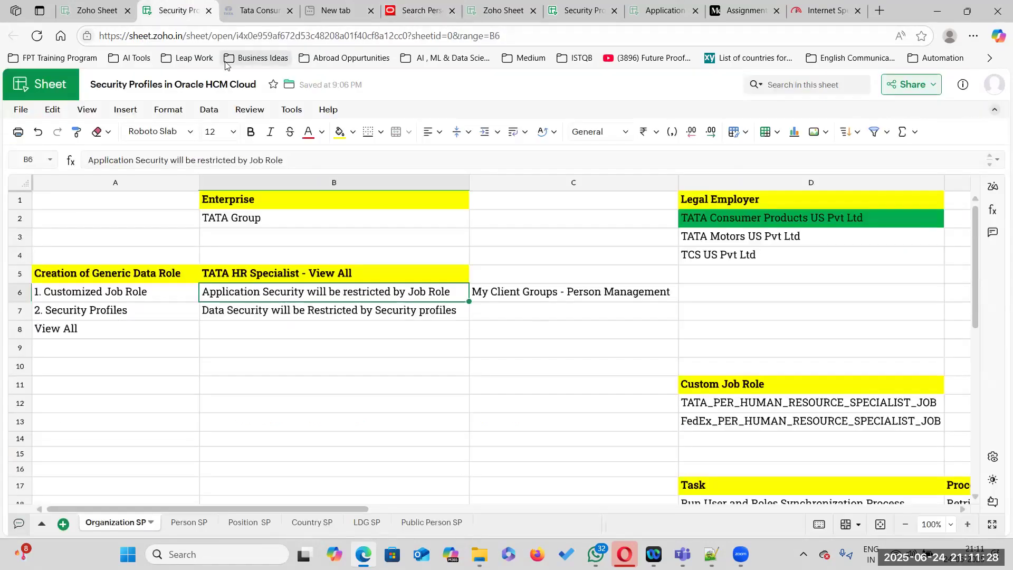